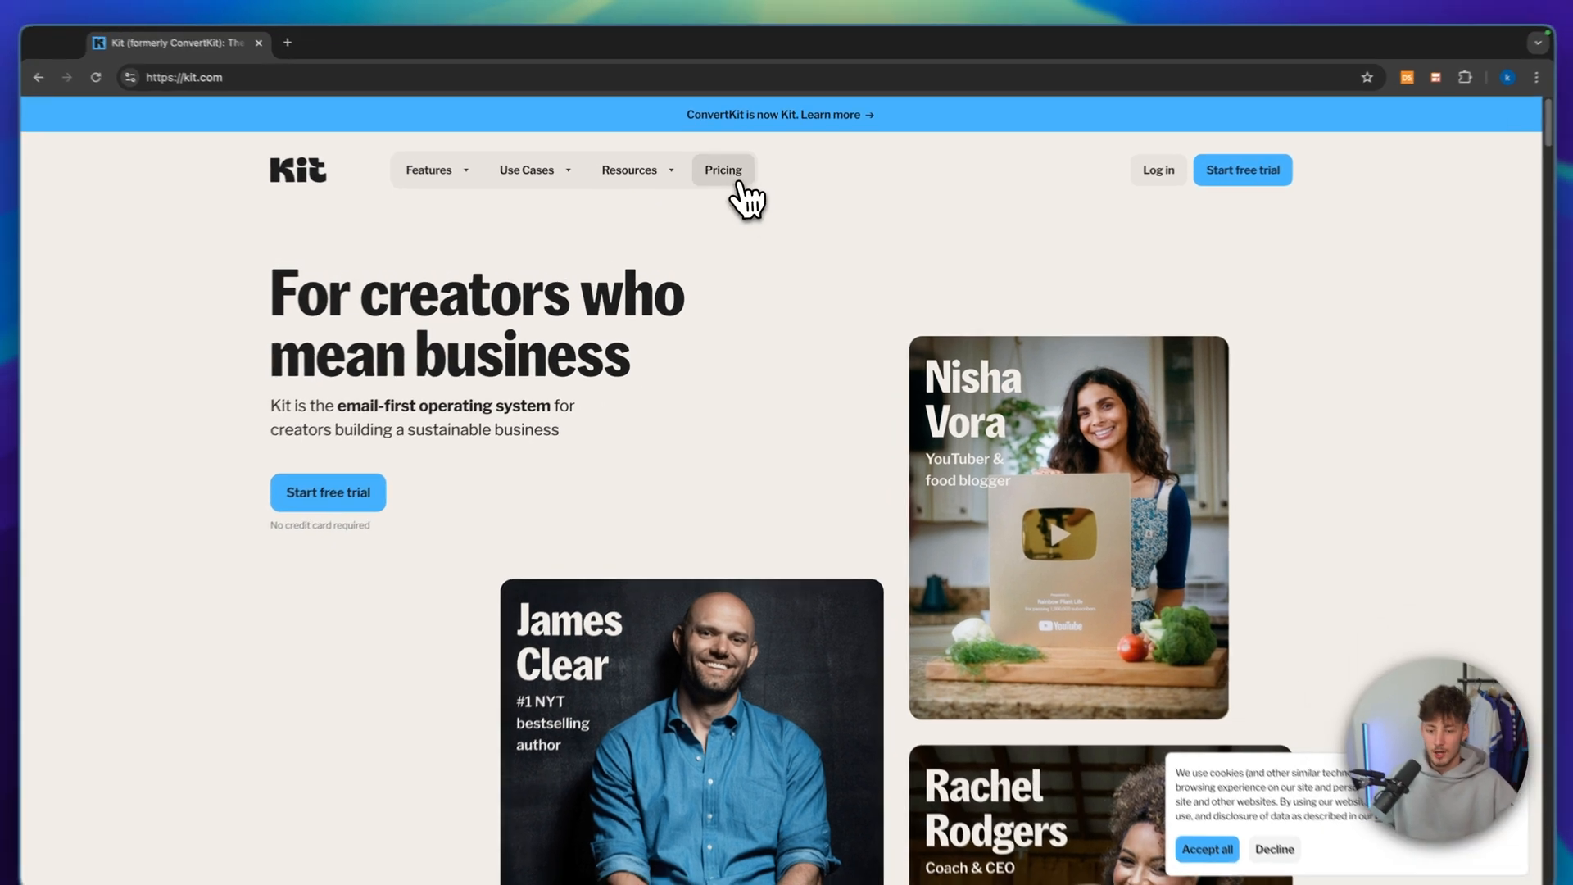
Open Kit's pricing page and compare the Newsletter, Creator and Creator Pro plans' prices, subscriber limits and features
click(726, 175)
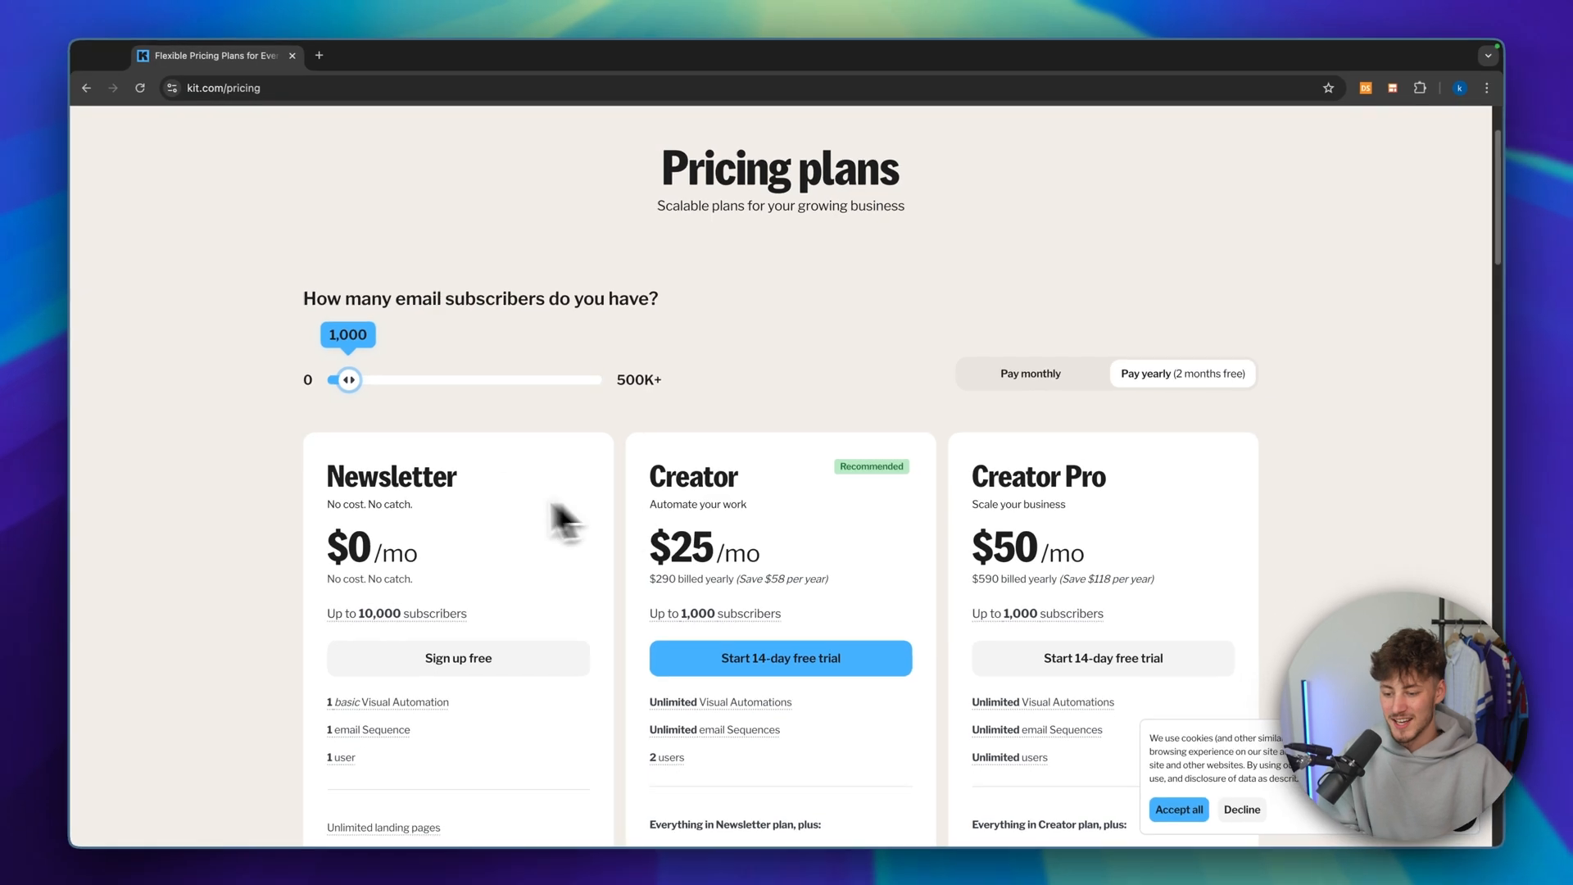
scroll(474, 484, down, 3)
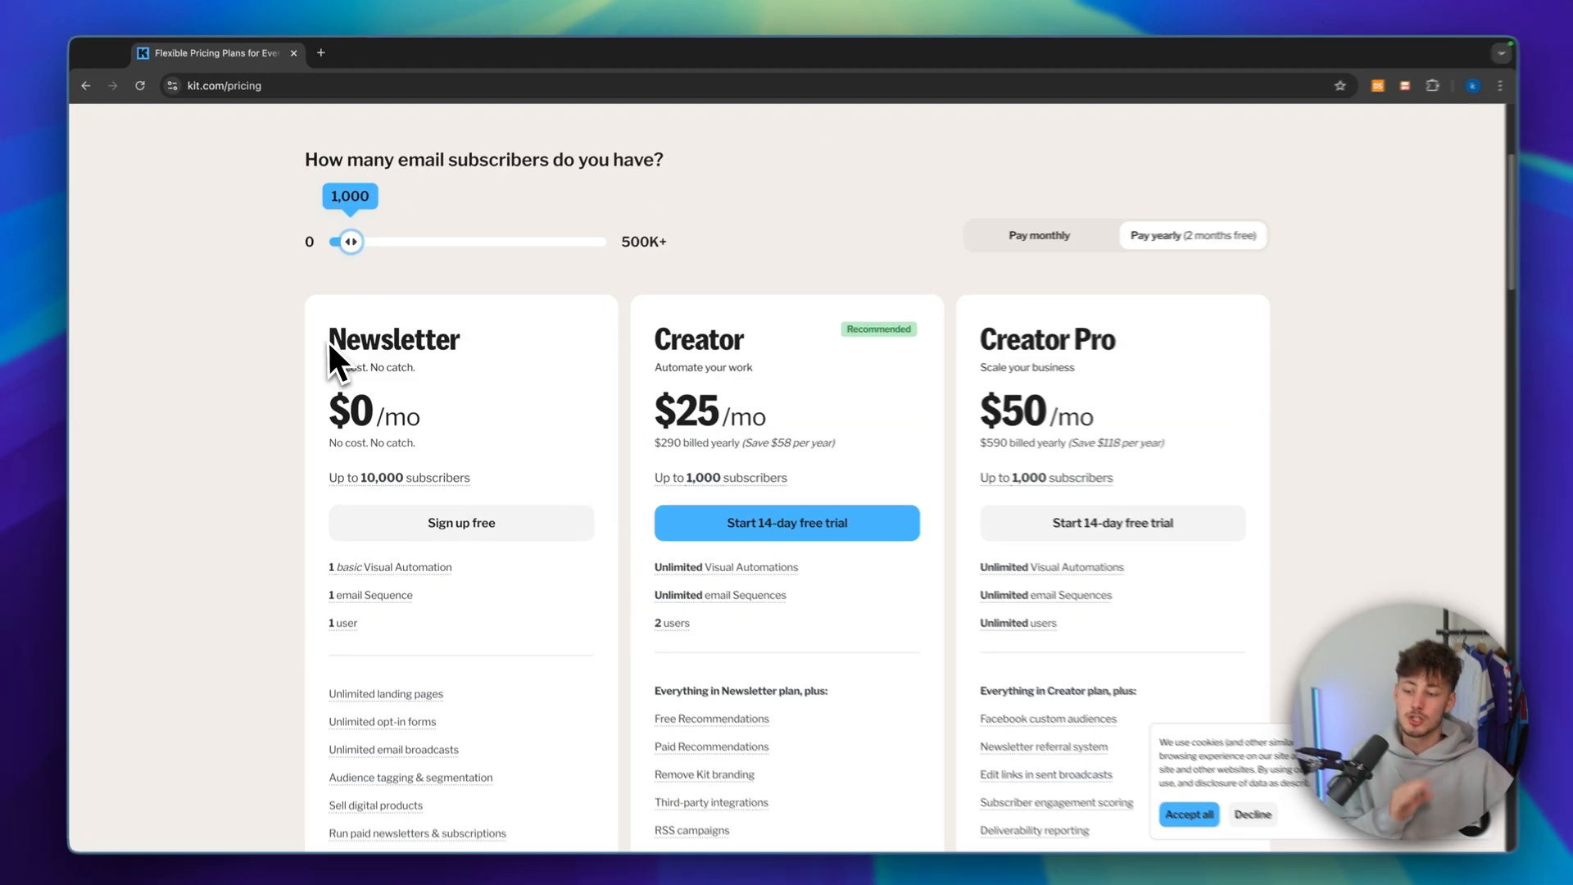
drag(328, 340, 577, 357)
click(571, 355)
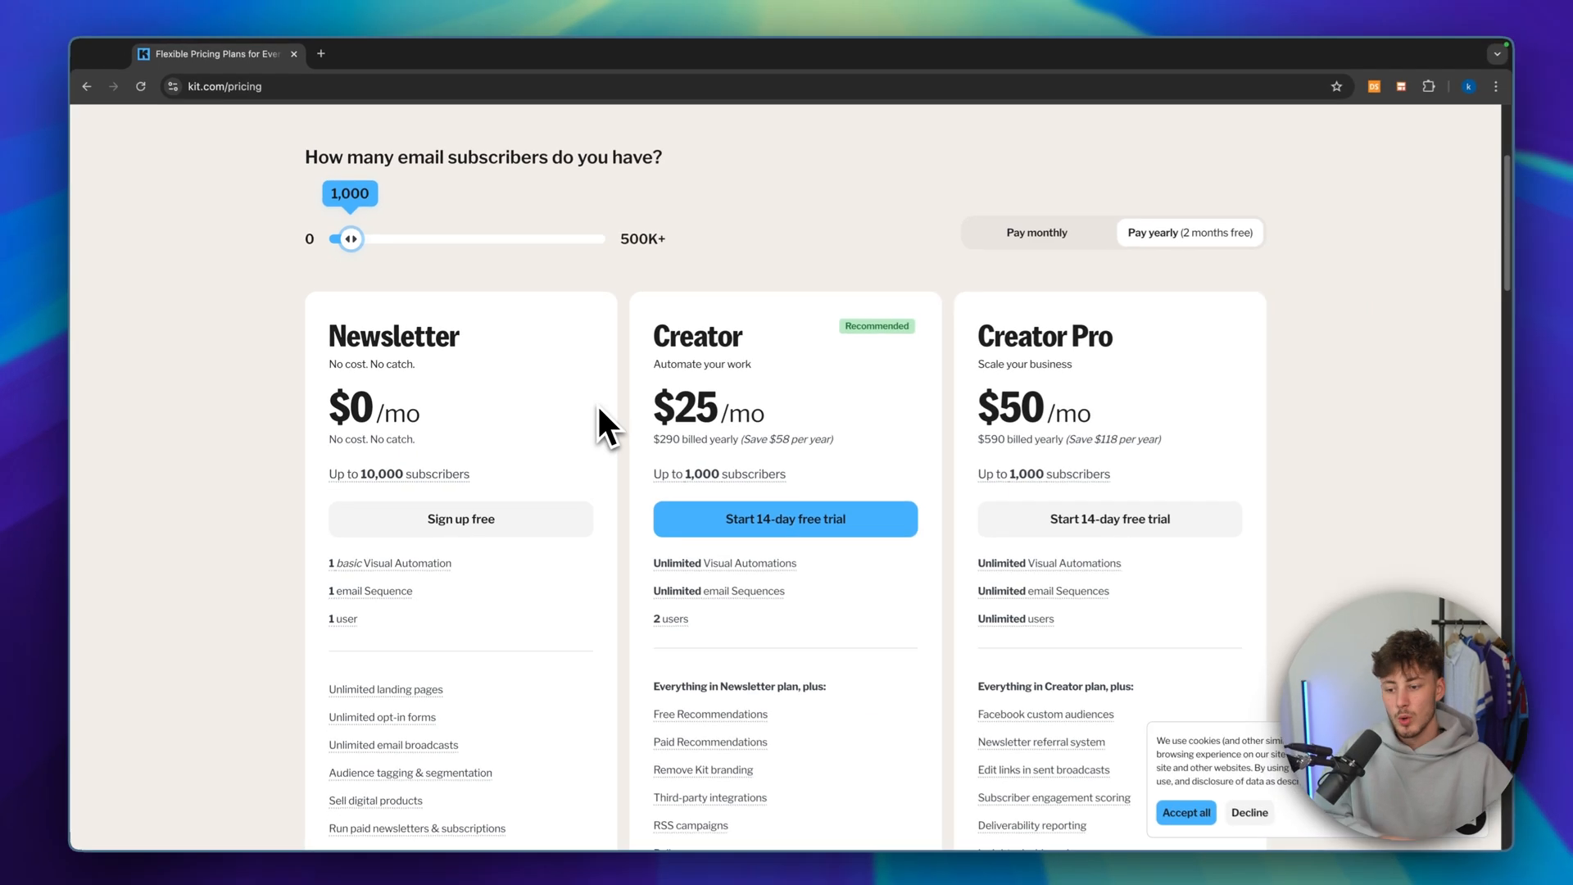
scroll(597, 409, down, 1)
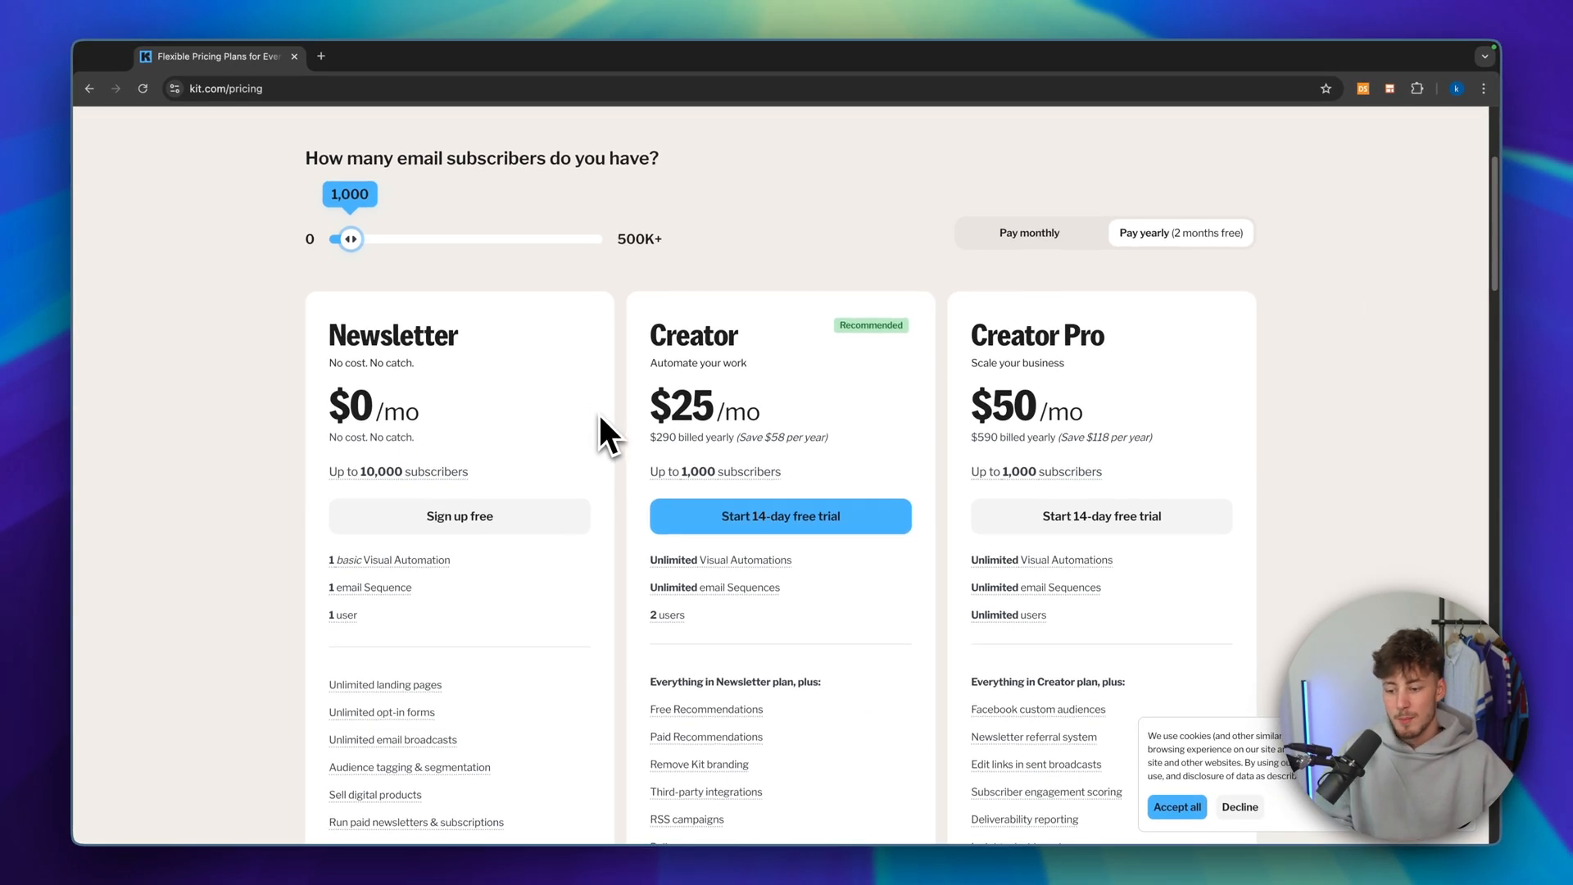
drag(460, 311, 586, 307)
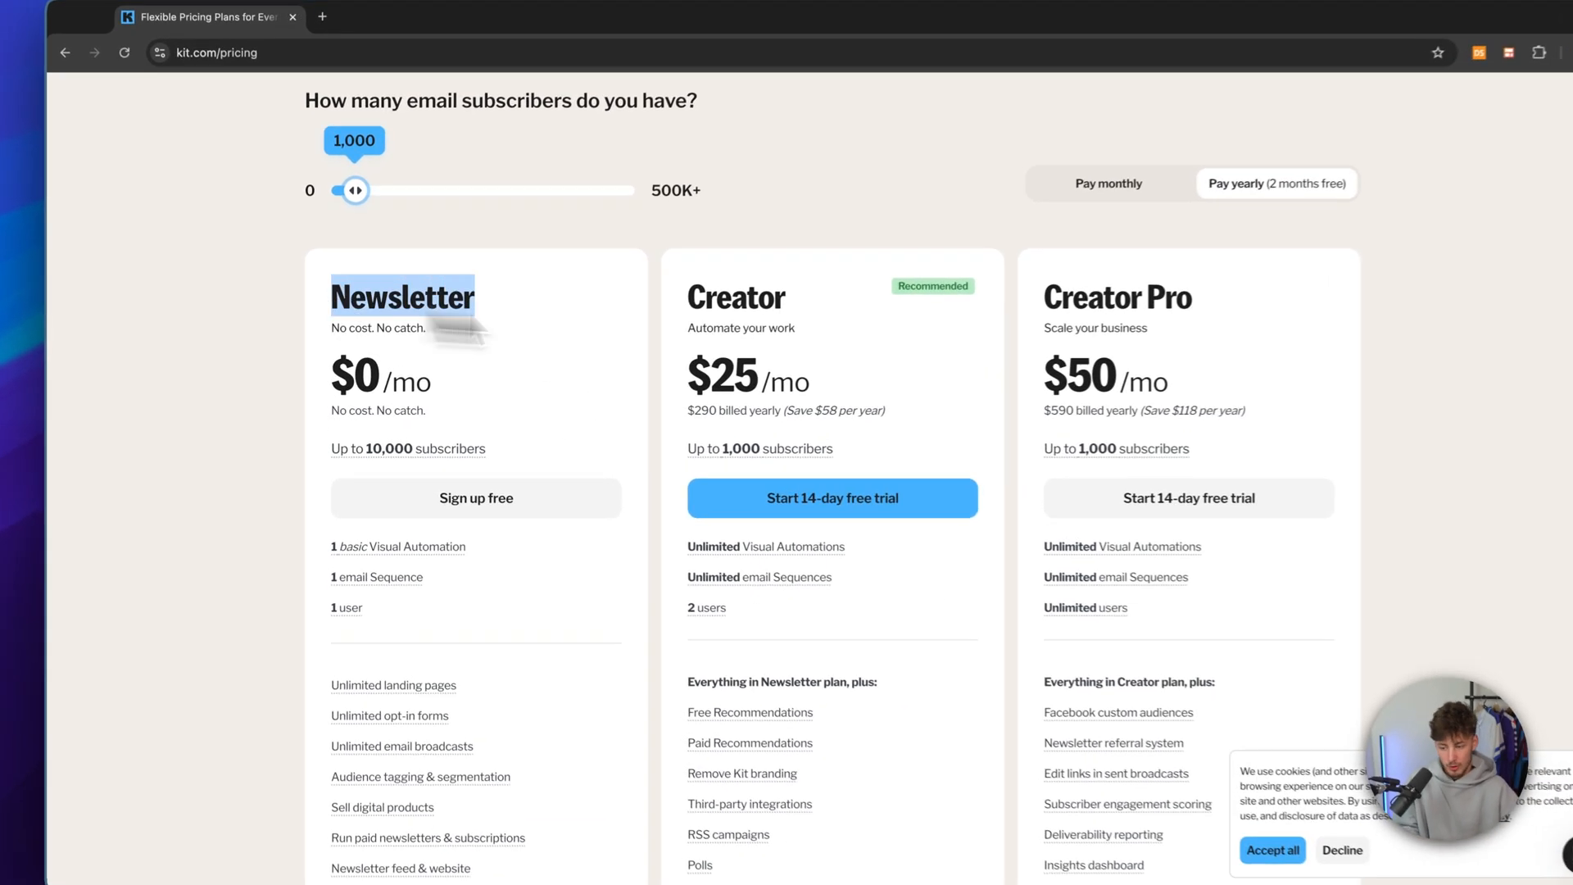
click(524, 354)
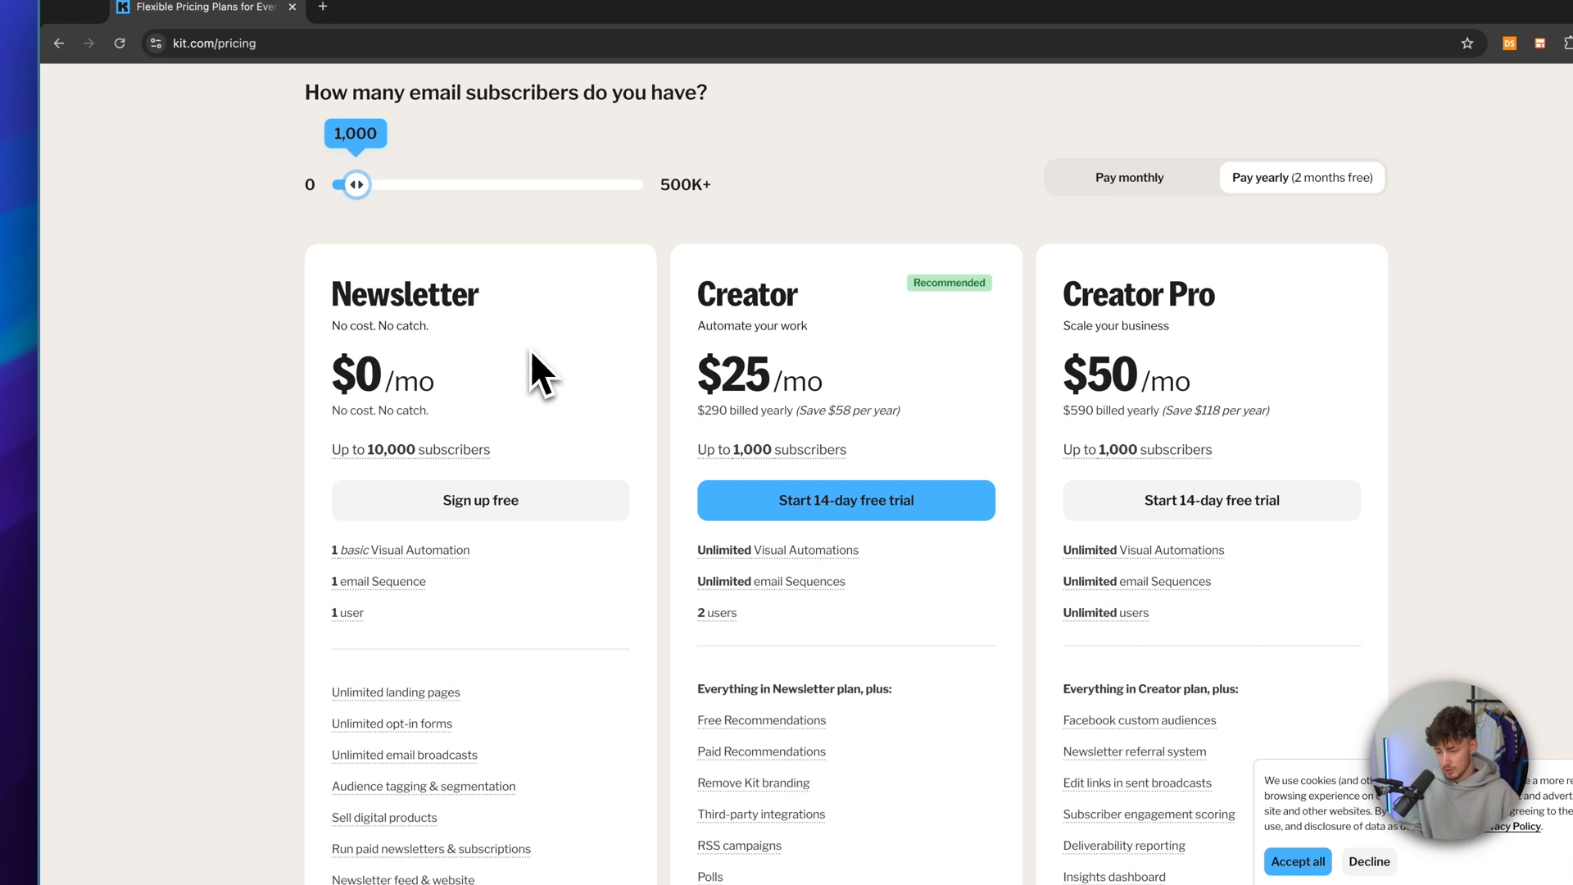
scroll(531, 347, down, 1)
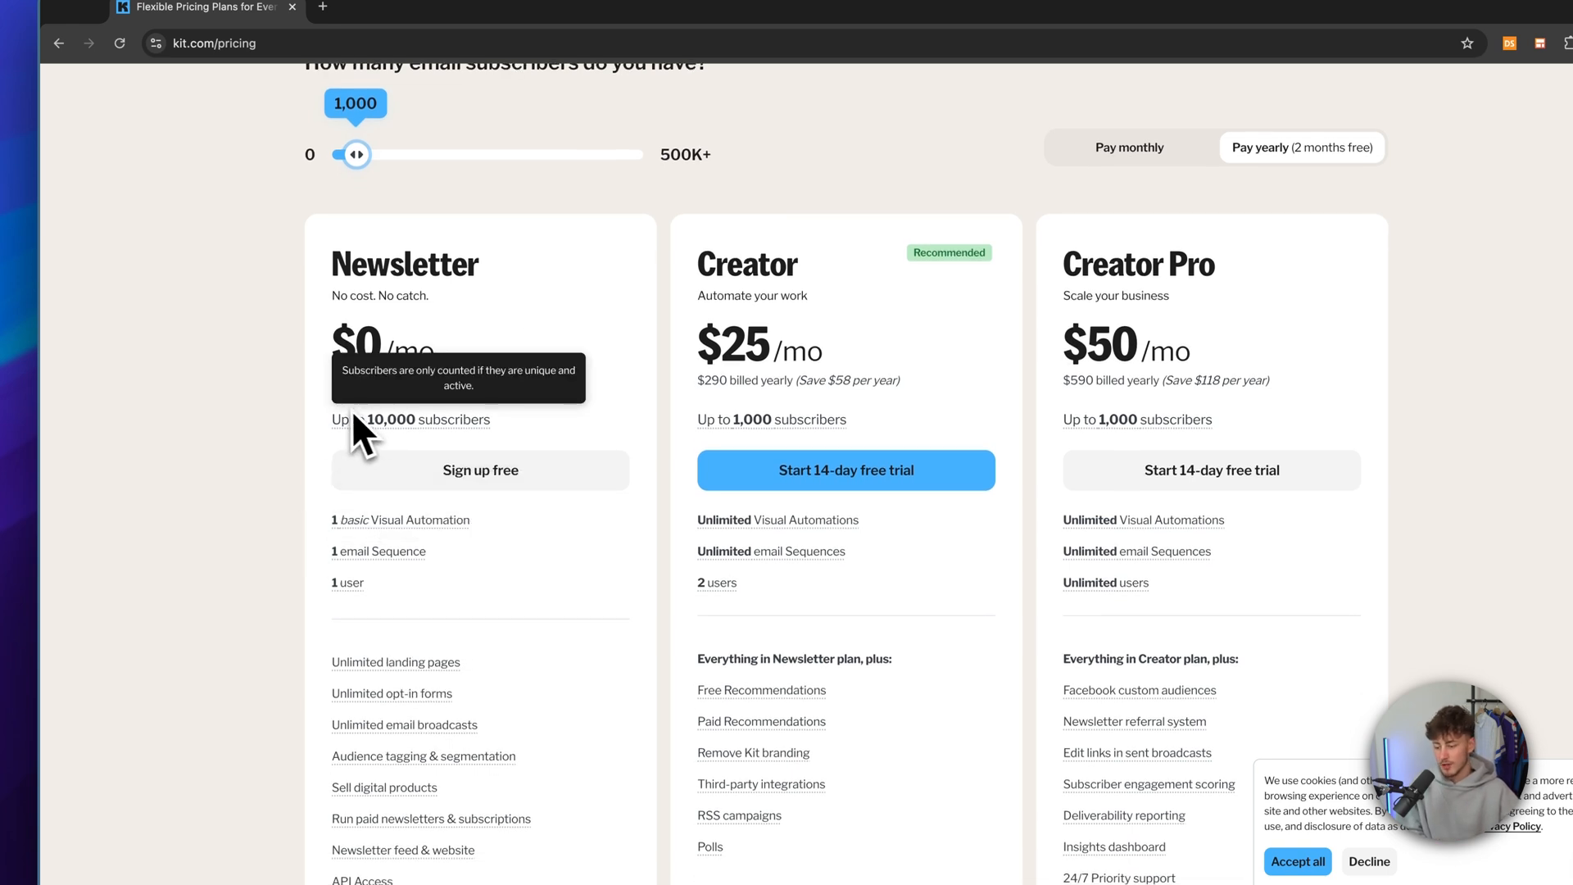
drag(331, 417, 535, 436)
click(543, 411)
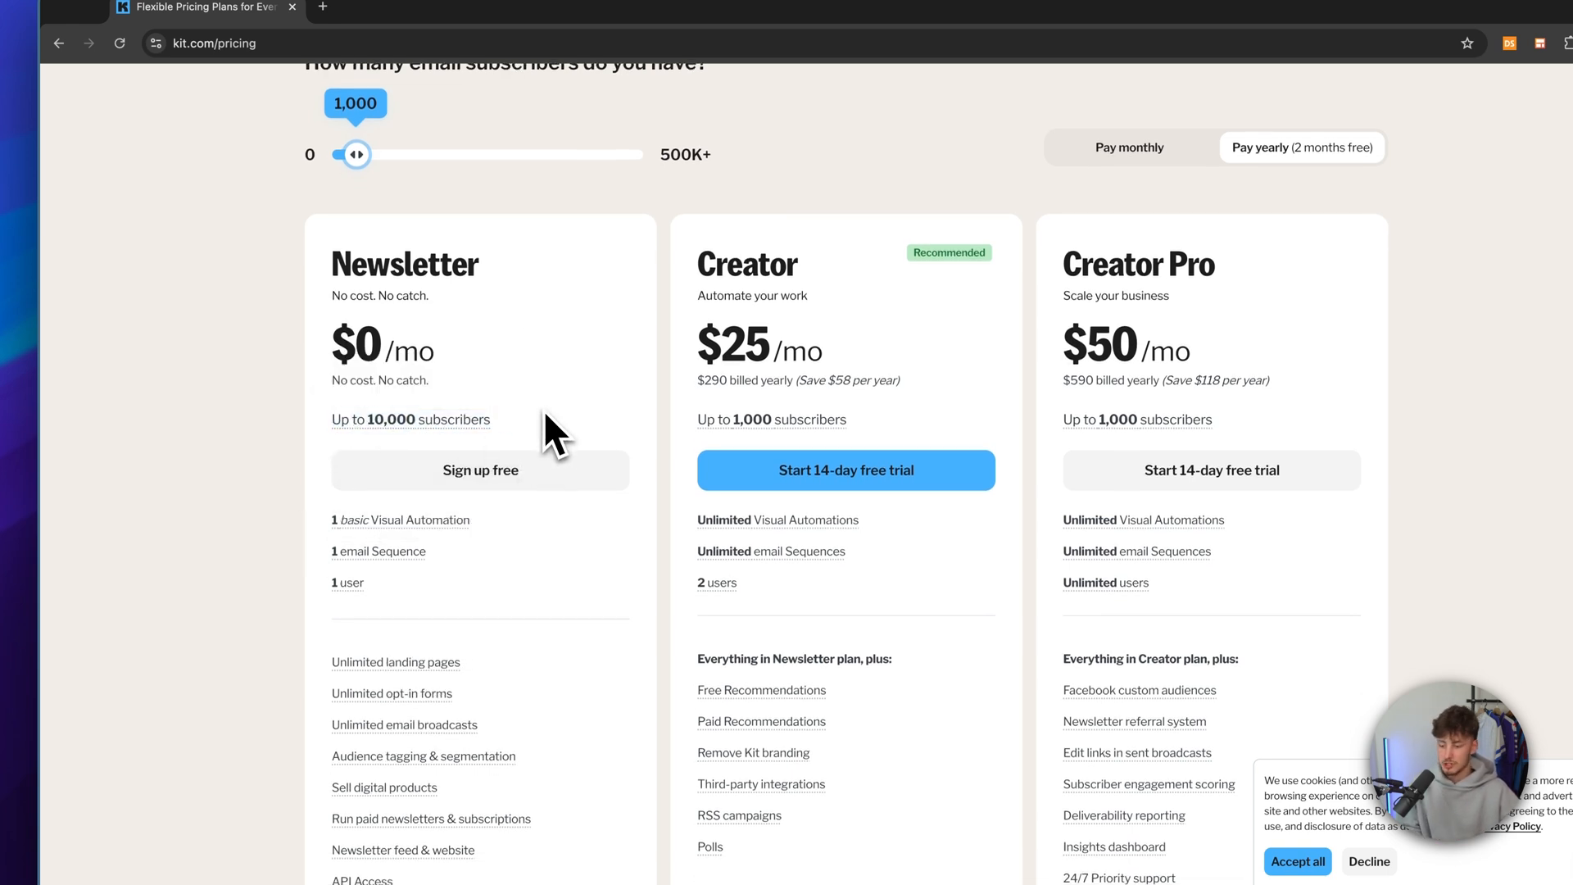
scroll(543, 409, down, 3)
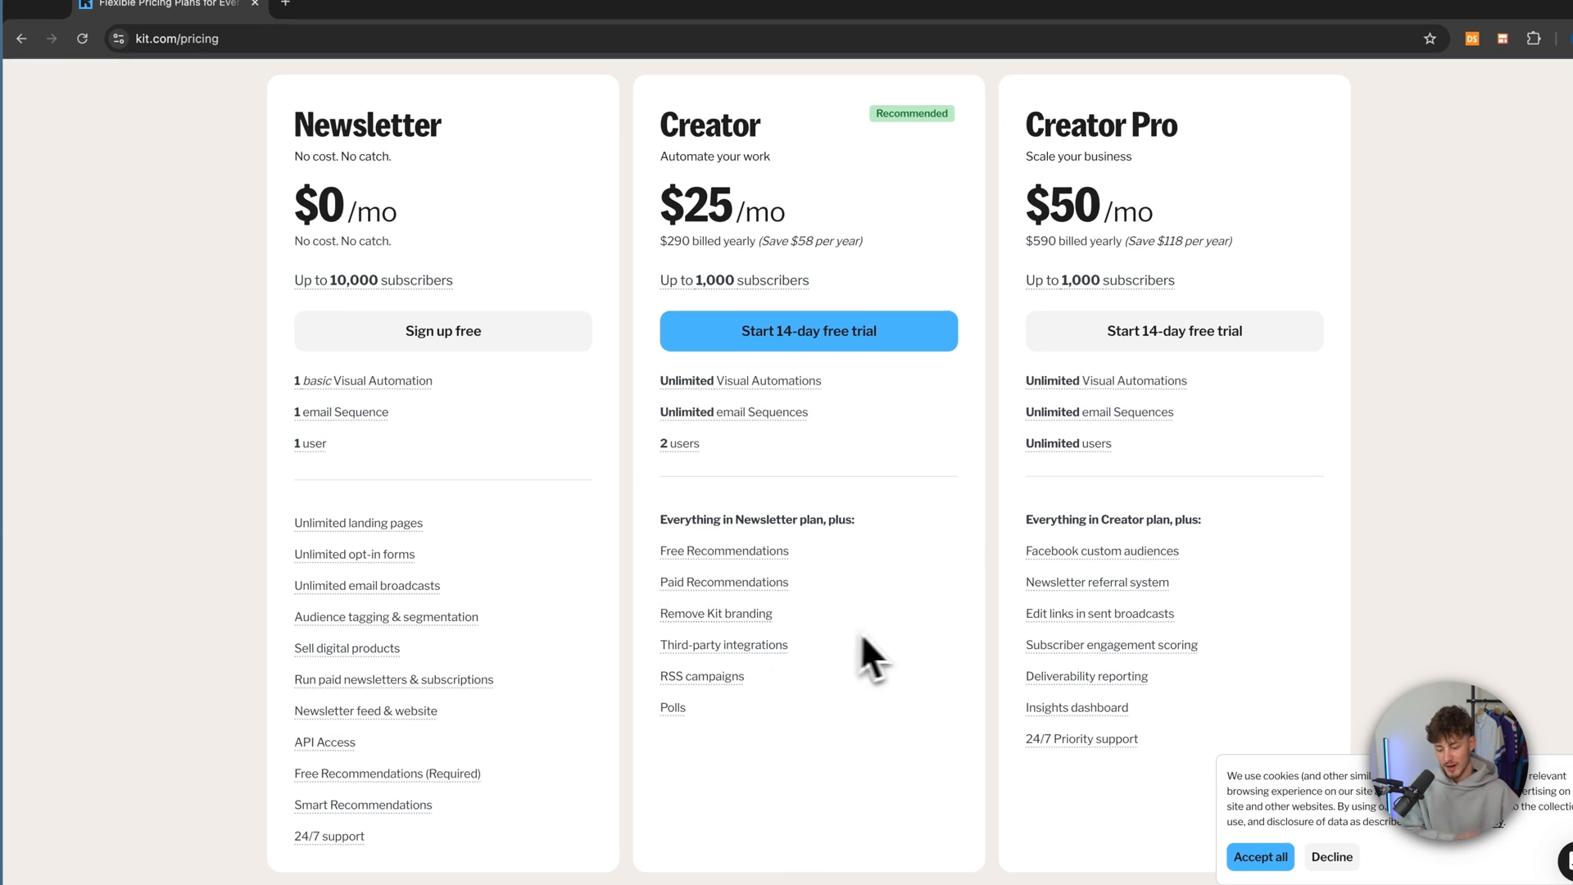
scroll(869, 643, up, 1)
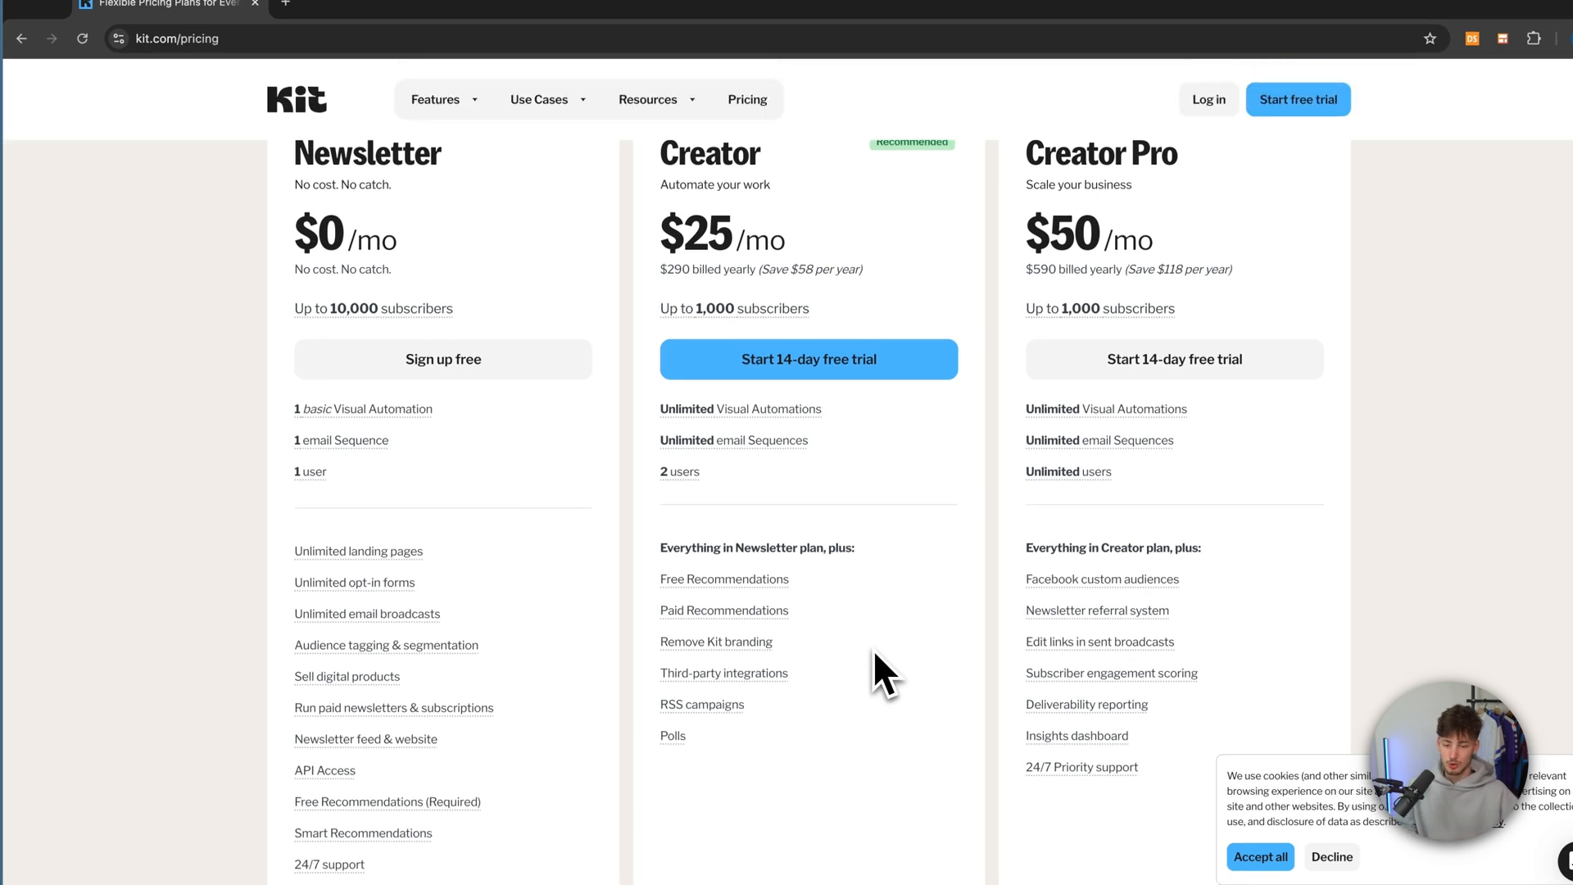
scroll(872, 650, up, 3)
drag(317, 256, 456, 272)
click(455, 272)
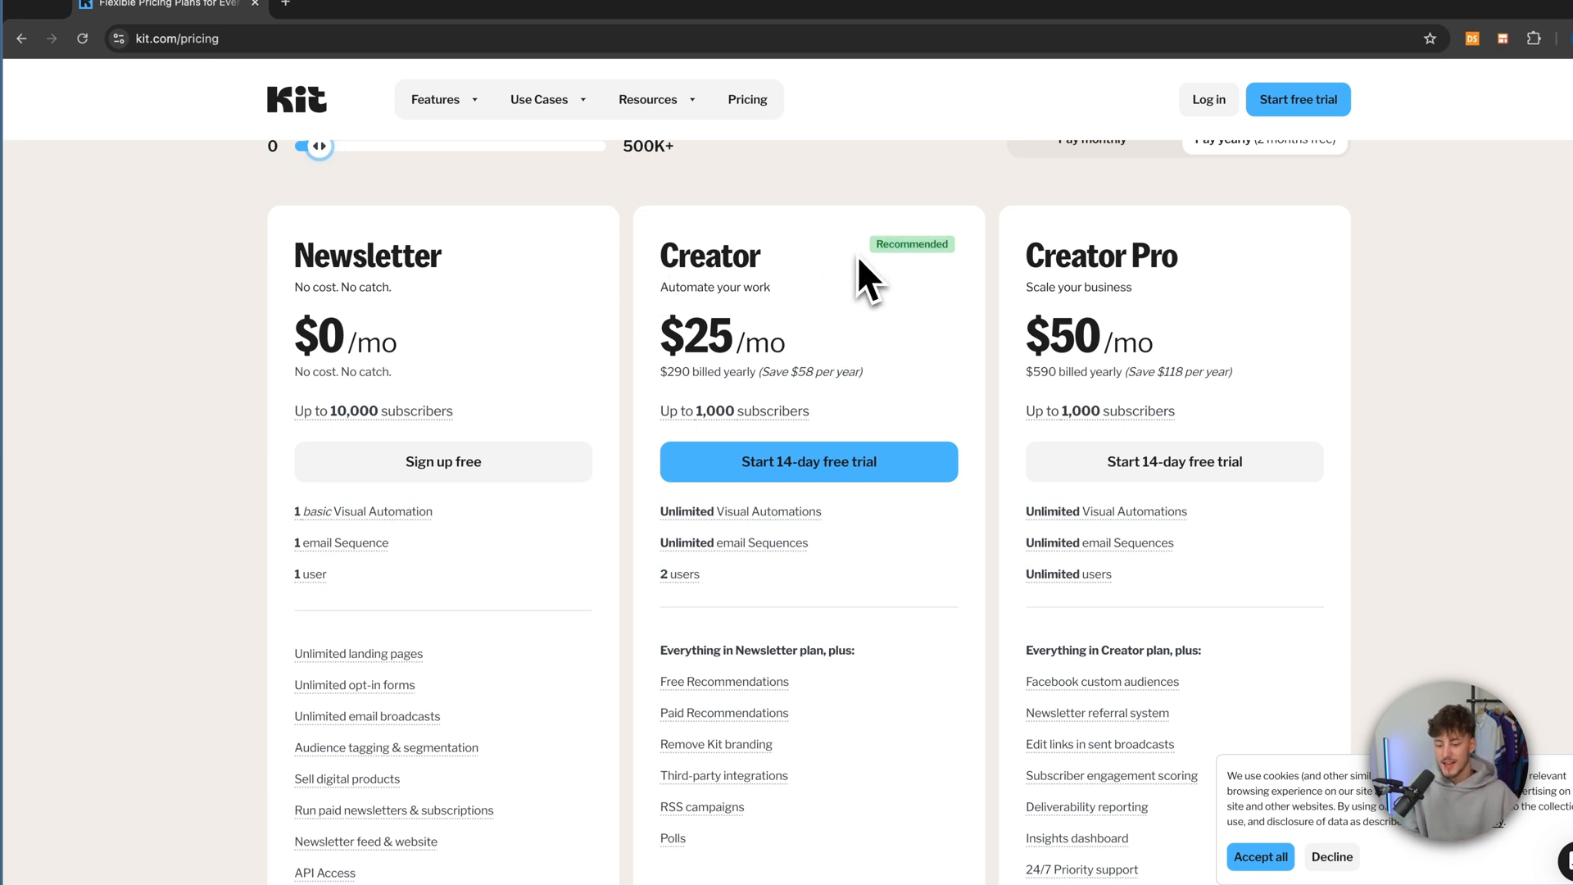
Start the Creator plan's 14-day free trial, and complete the migration question as just starting out along with the audience size question
click(803, 462)
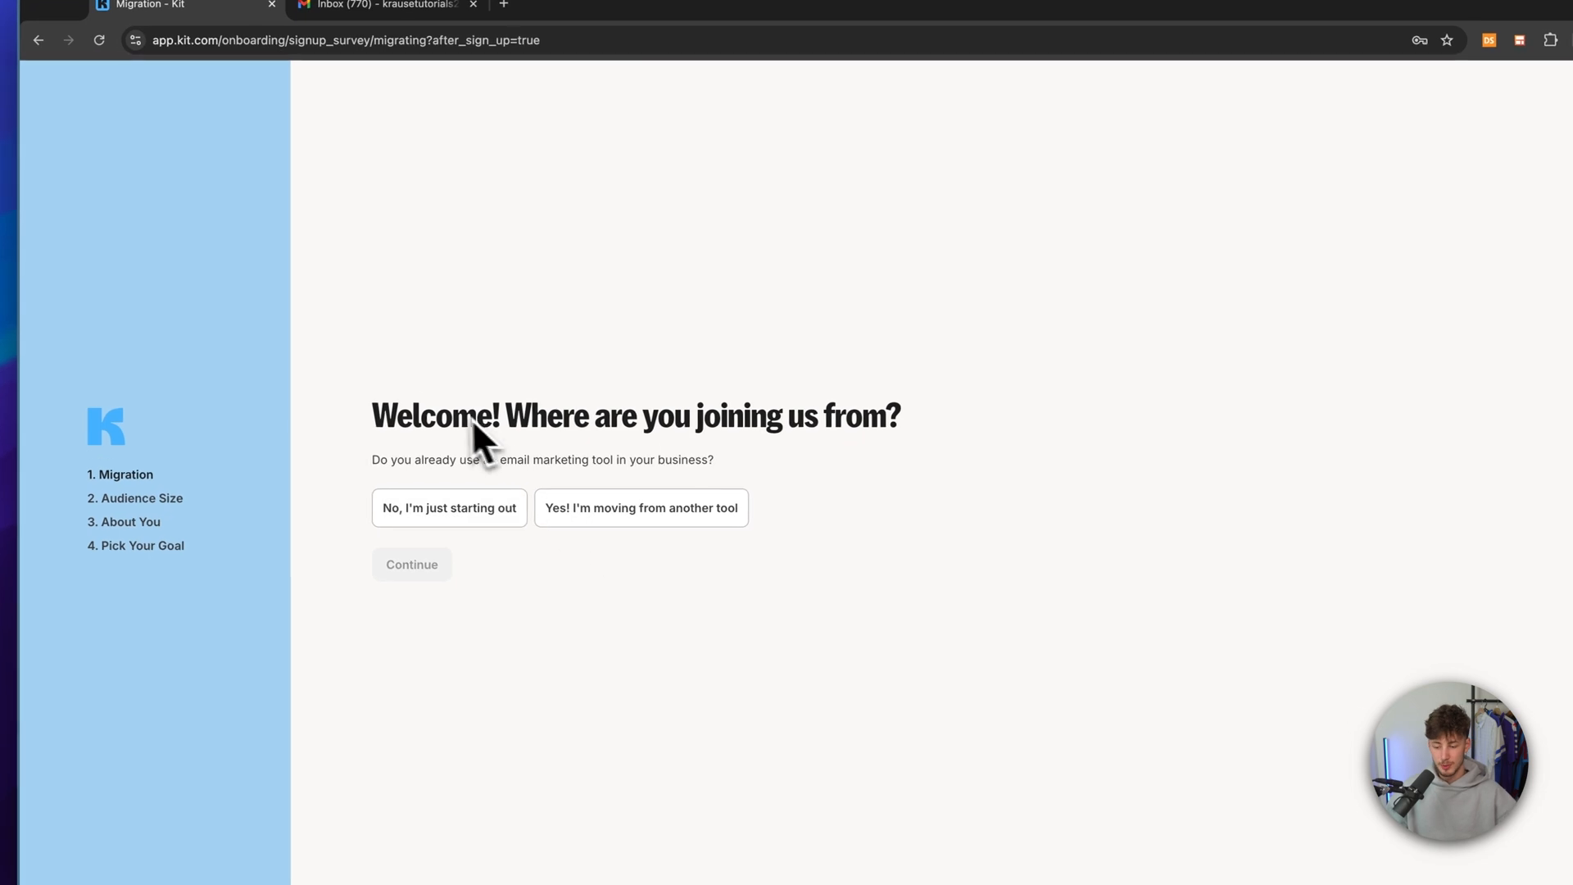
click(504, 507)
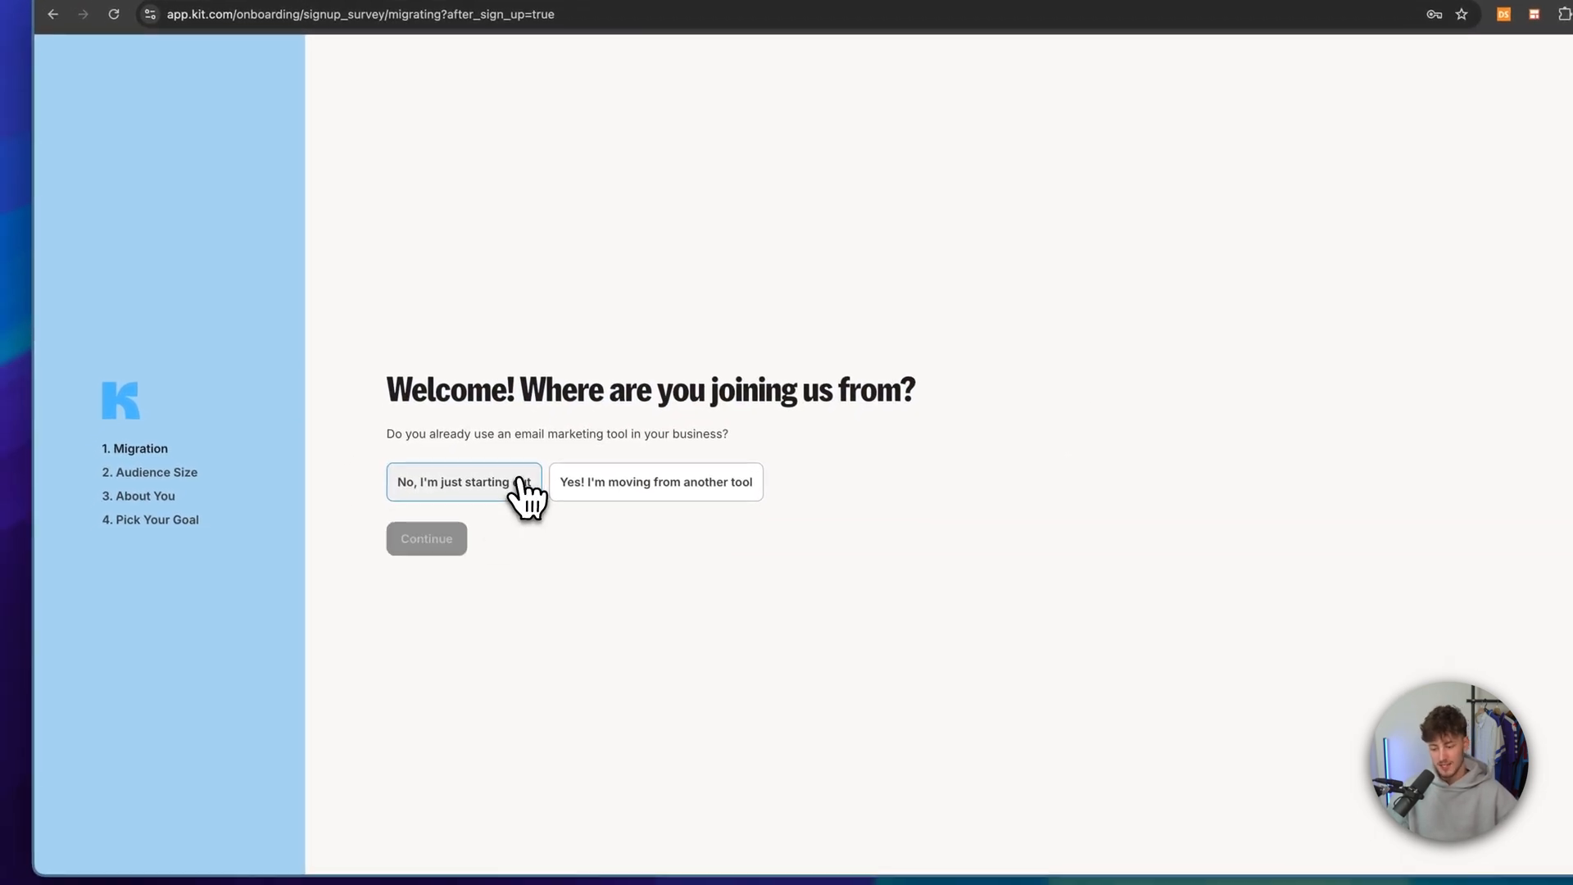
click(422, 541)
click(410, 456)
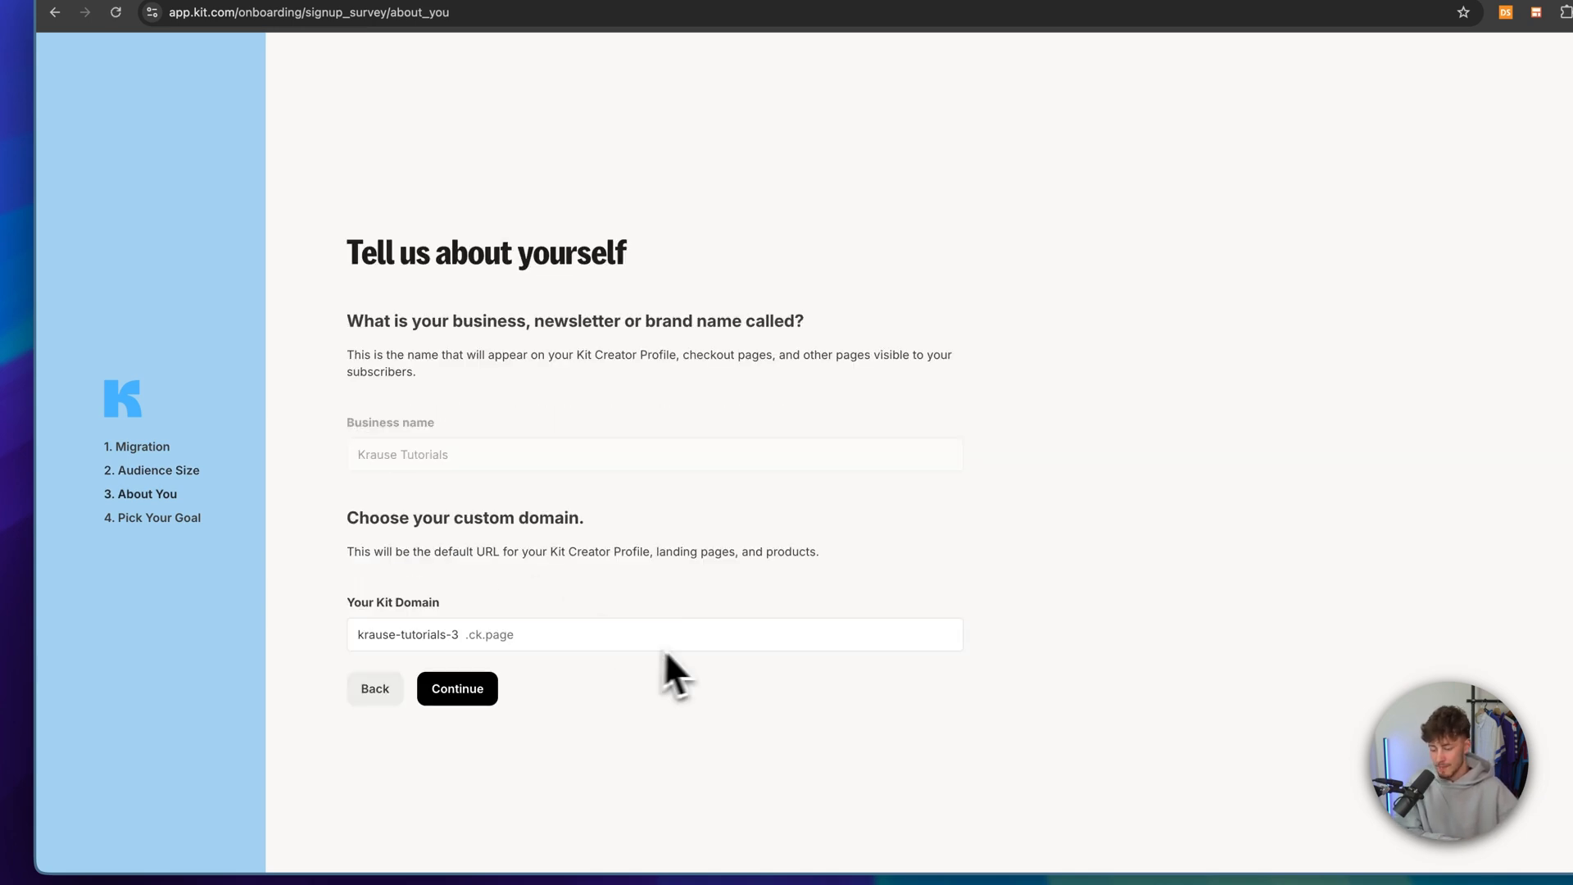
Accept the suggested Kit domain, choose "Grow my list" as the goal, and finish onboarding without adding website or social links
click(459, 688)
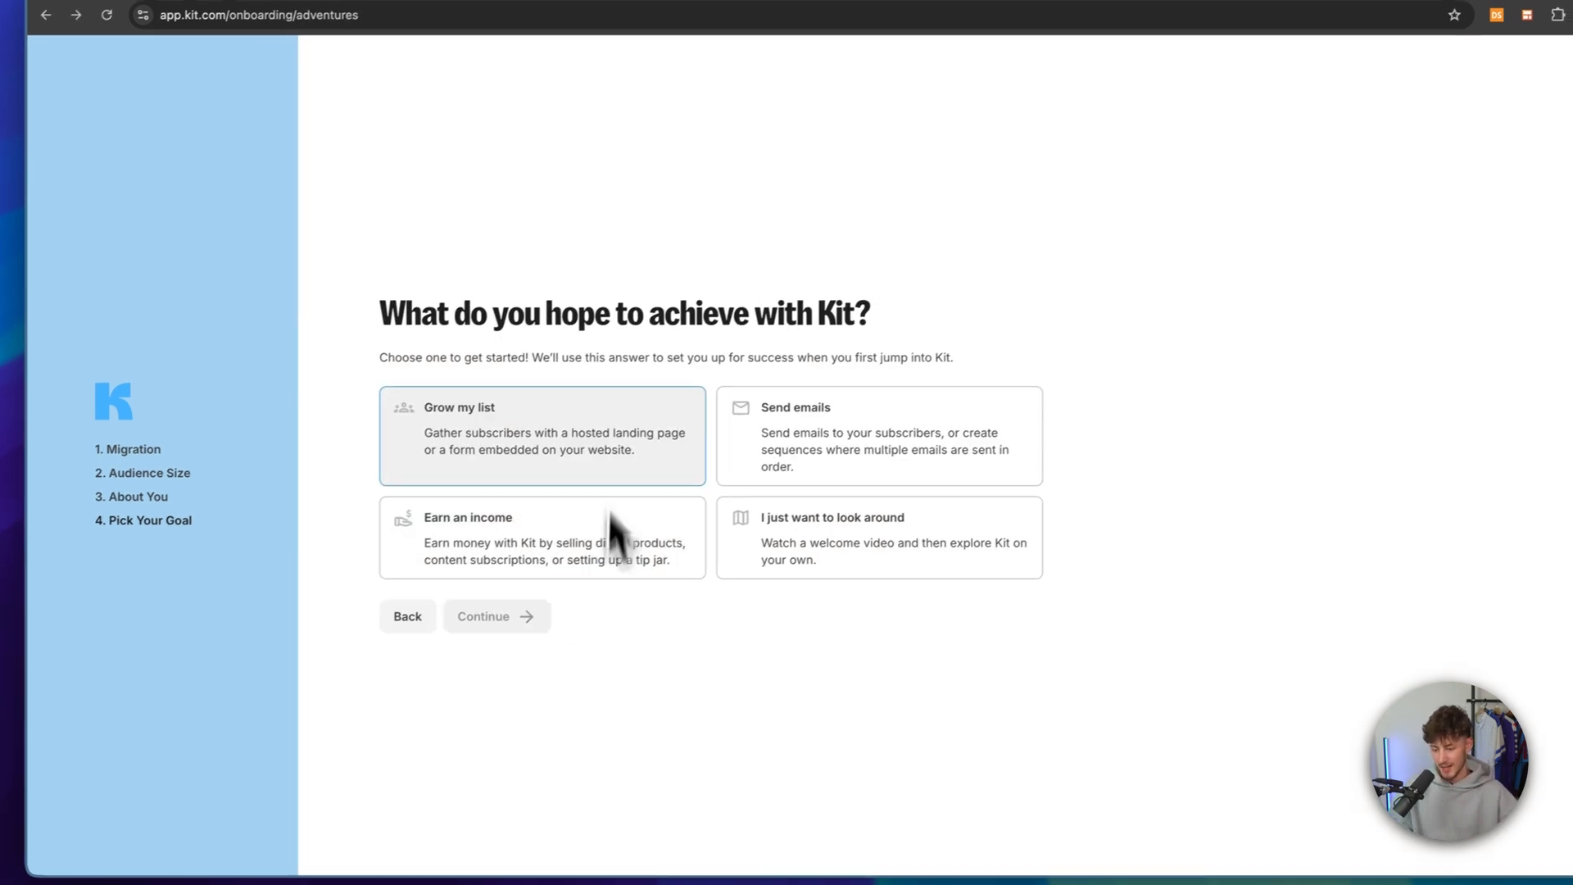
click(504, 456)
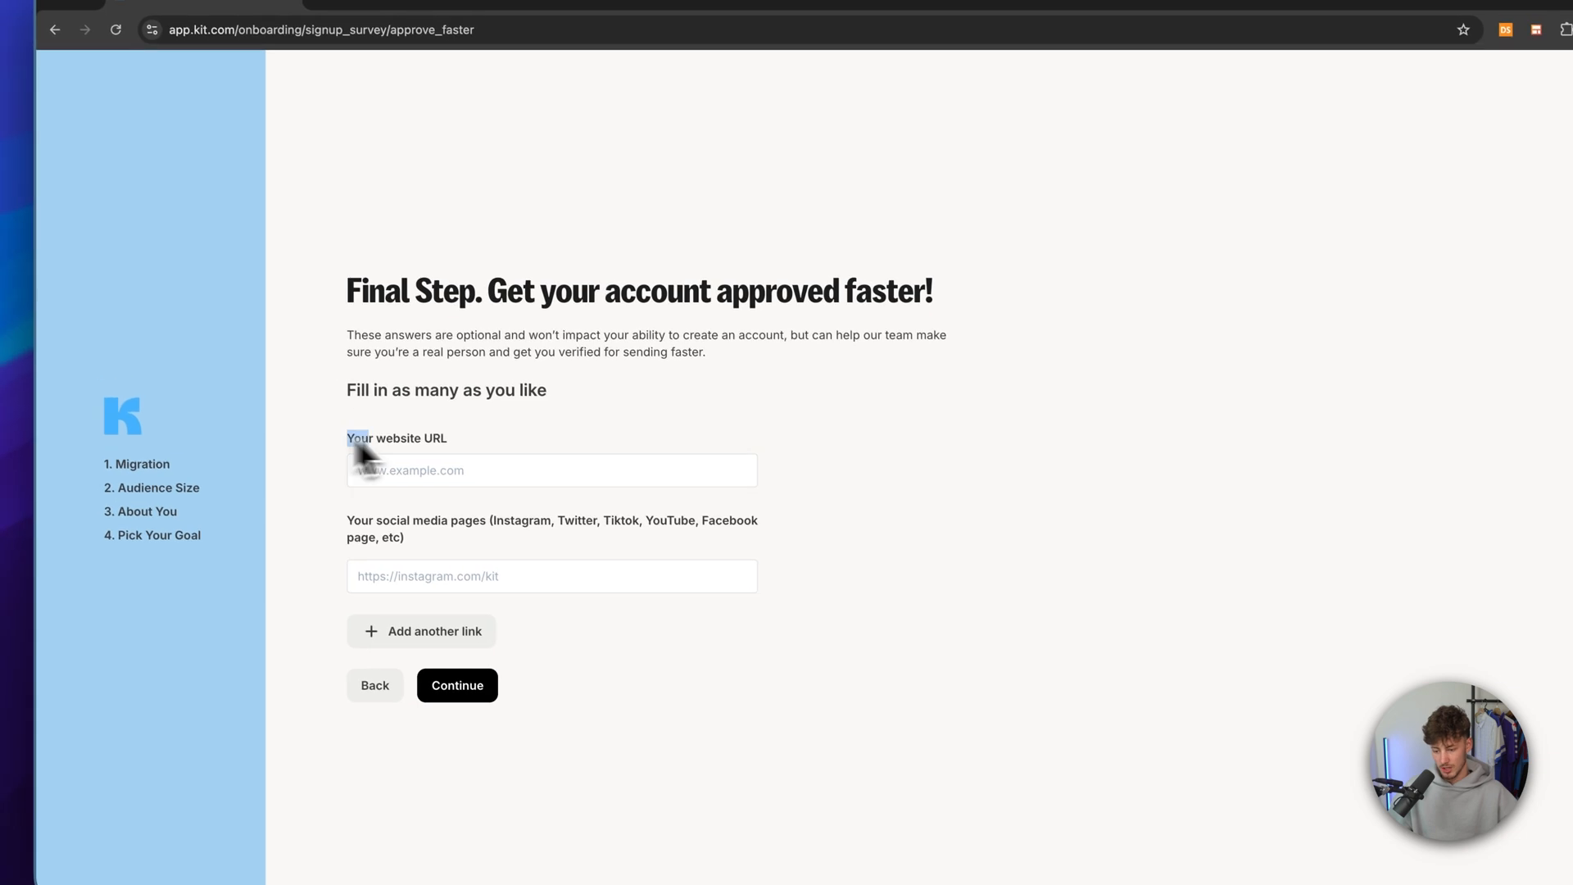
triple_click(336, 532)
click(560, 542)
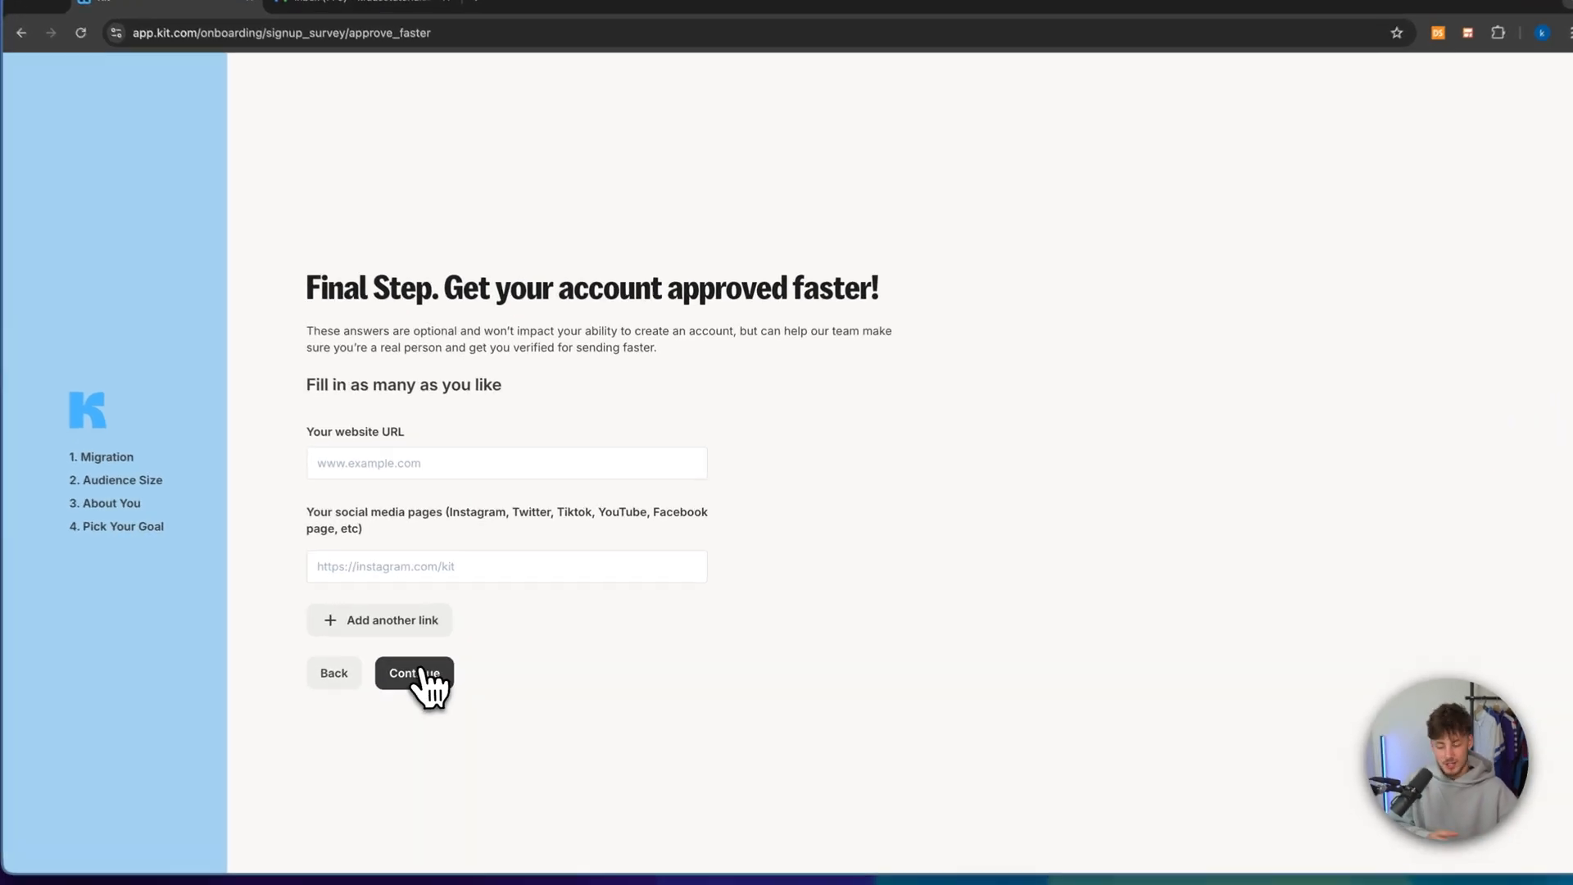
click(450, 667)
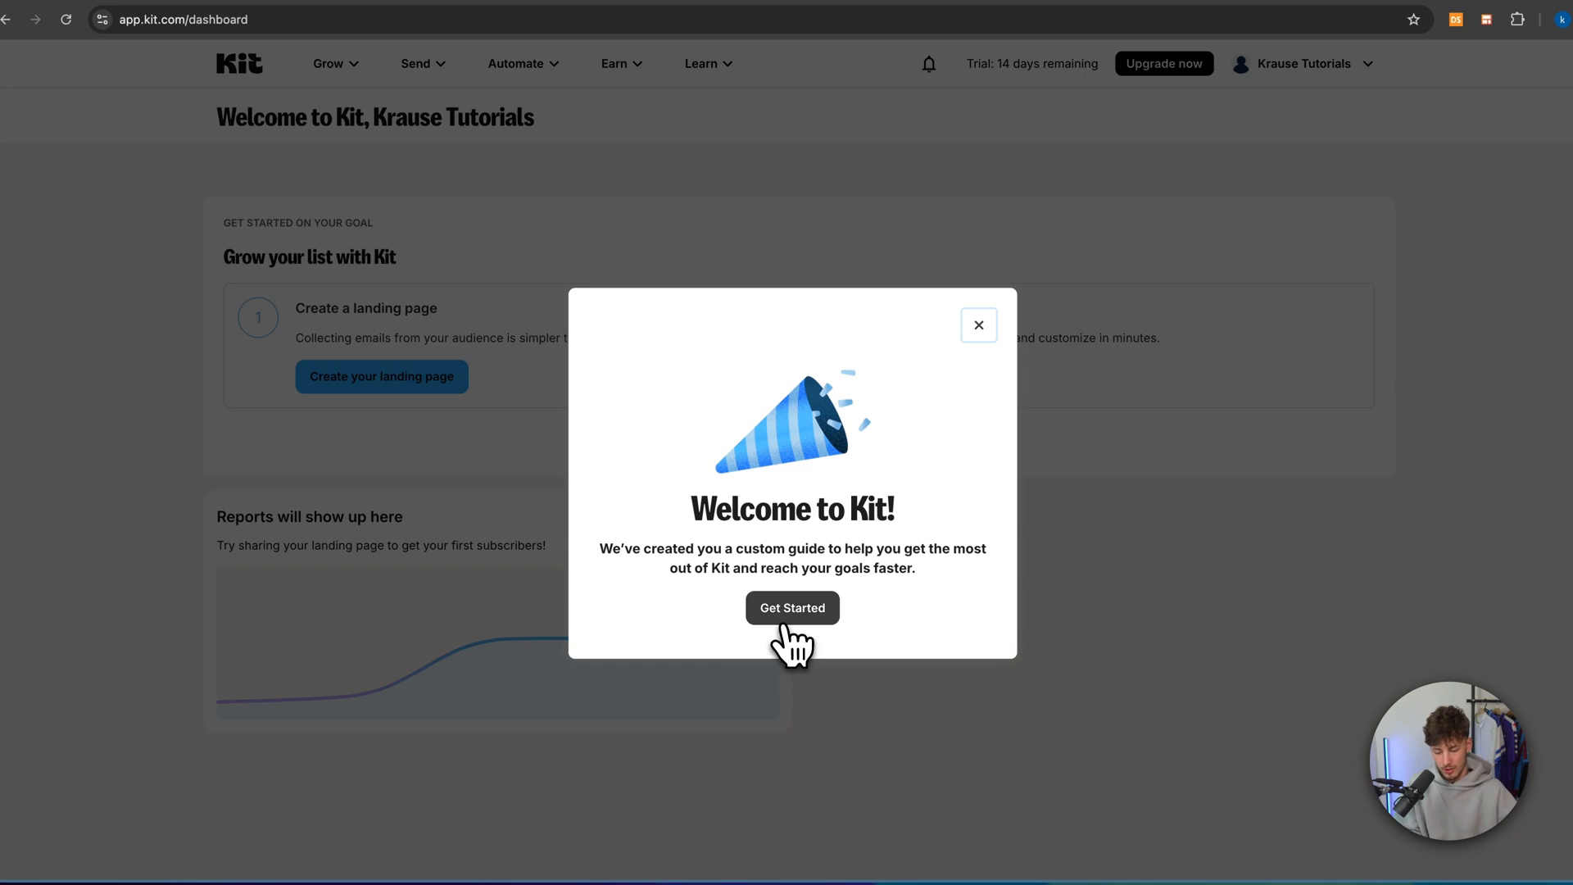
click(978, 325)
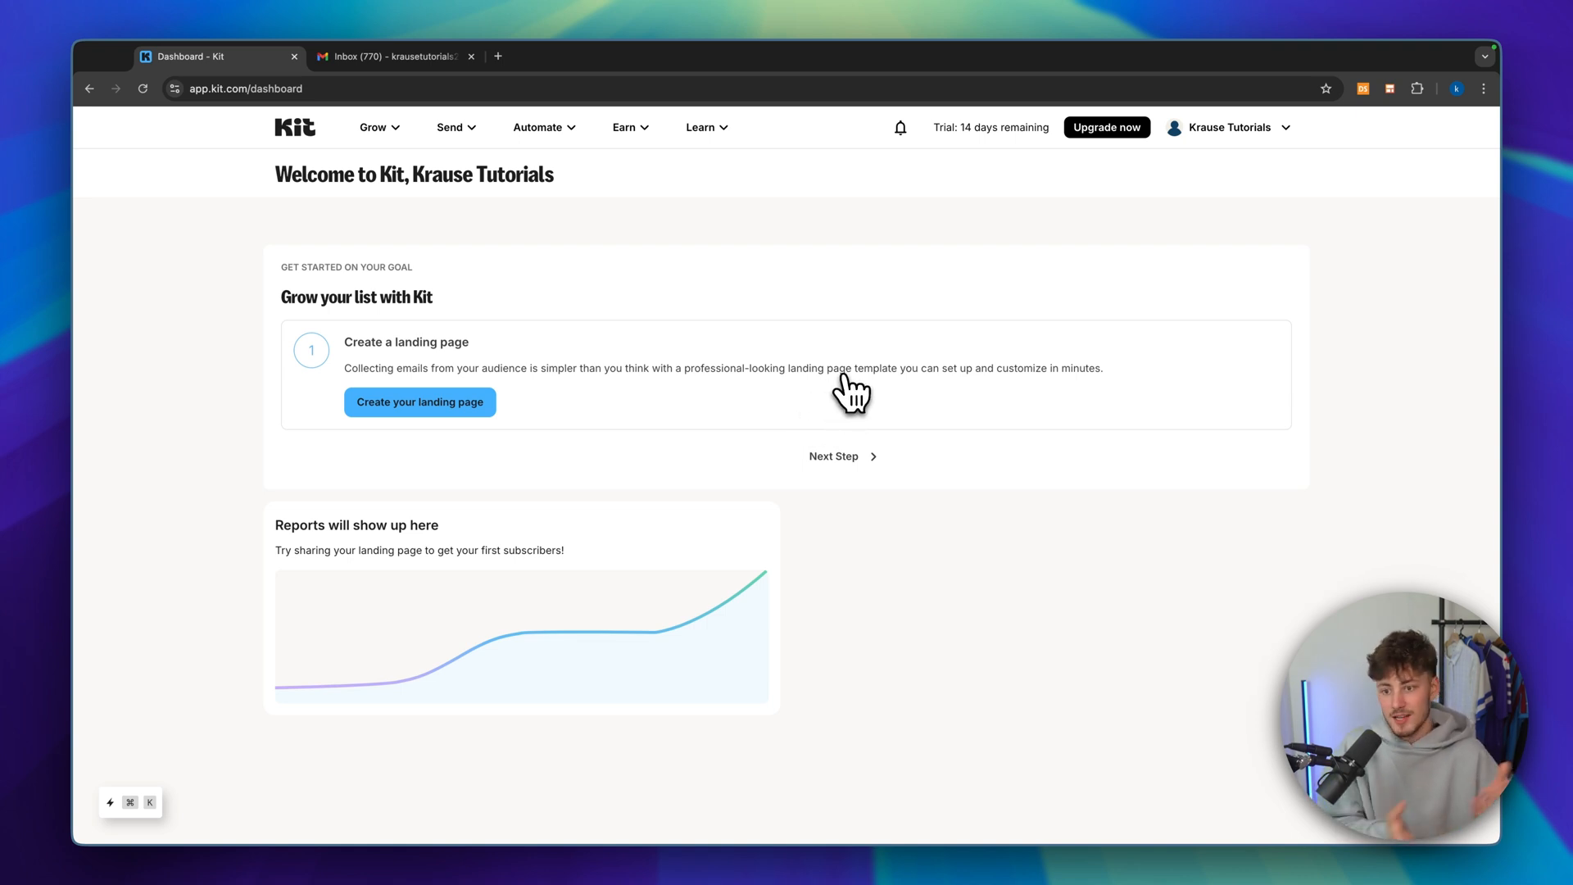
Open the Subscribers page and review the subscriber statistics, confirmed subscribers list, segments and tags
click(374, 127)
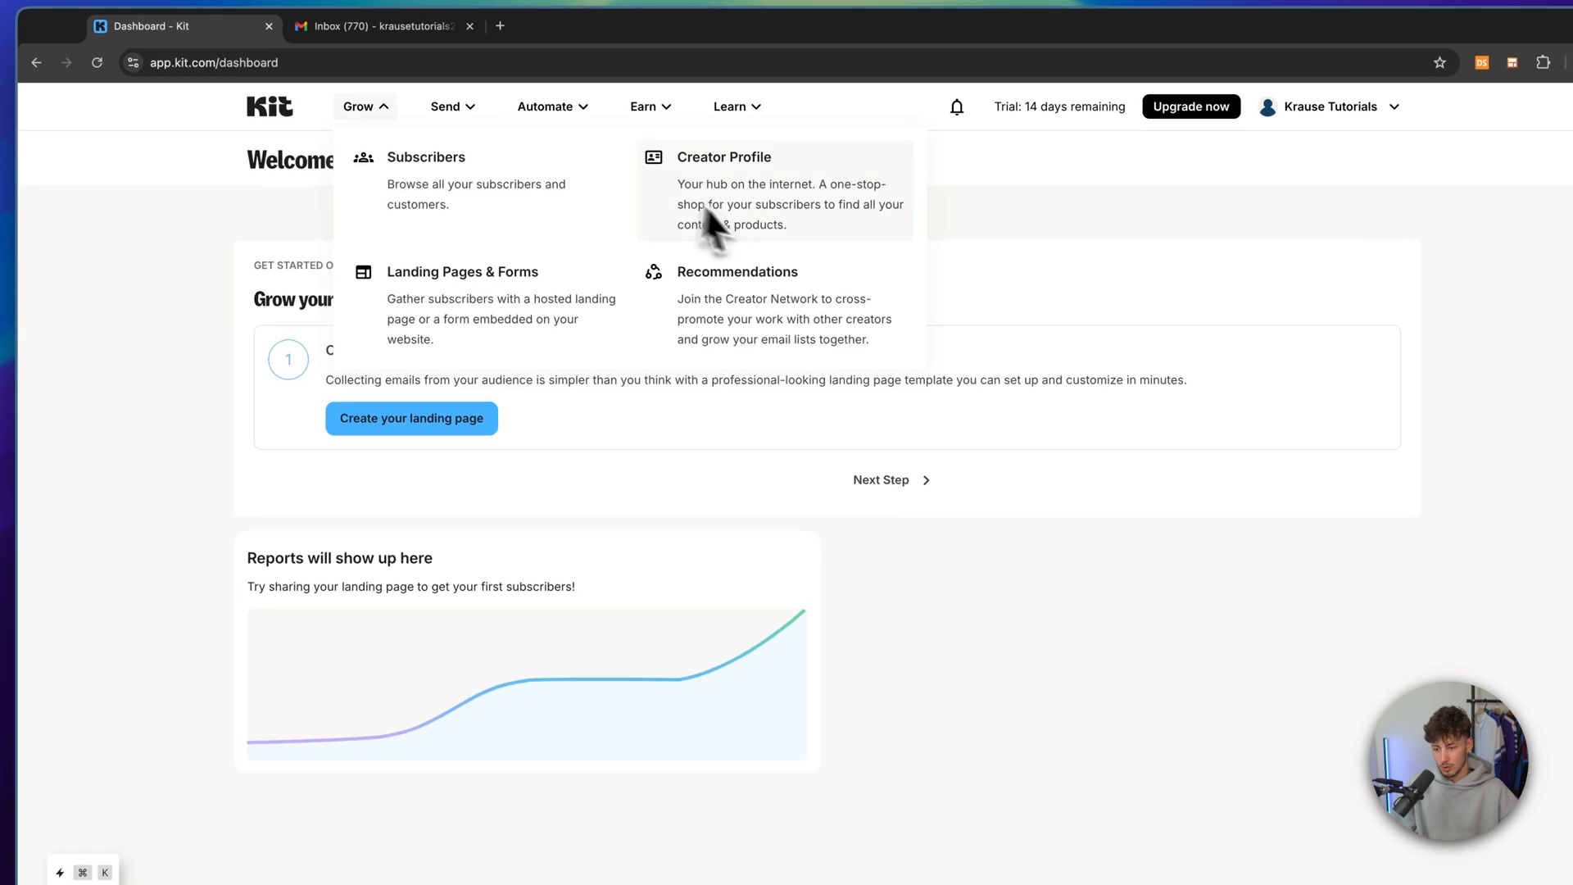
click(610, 234)
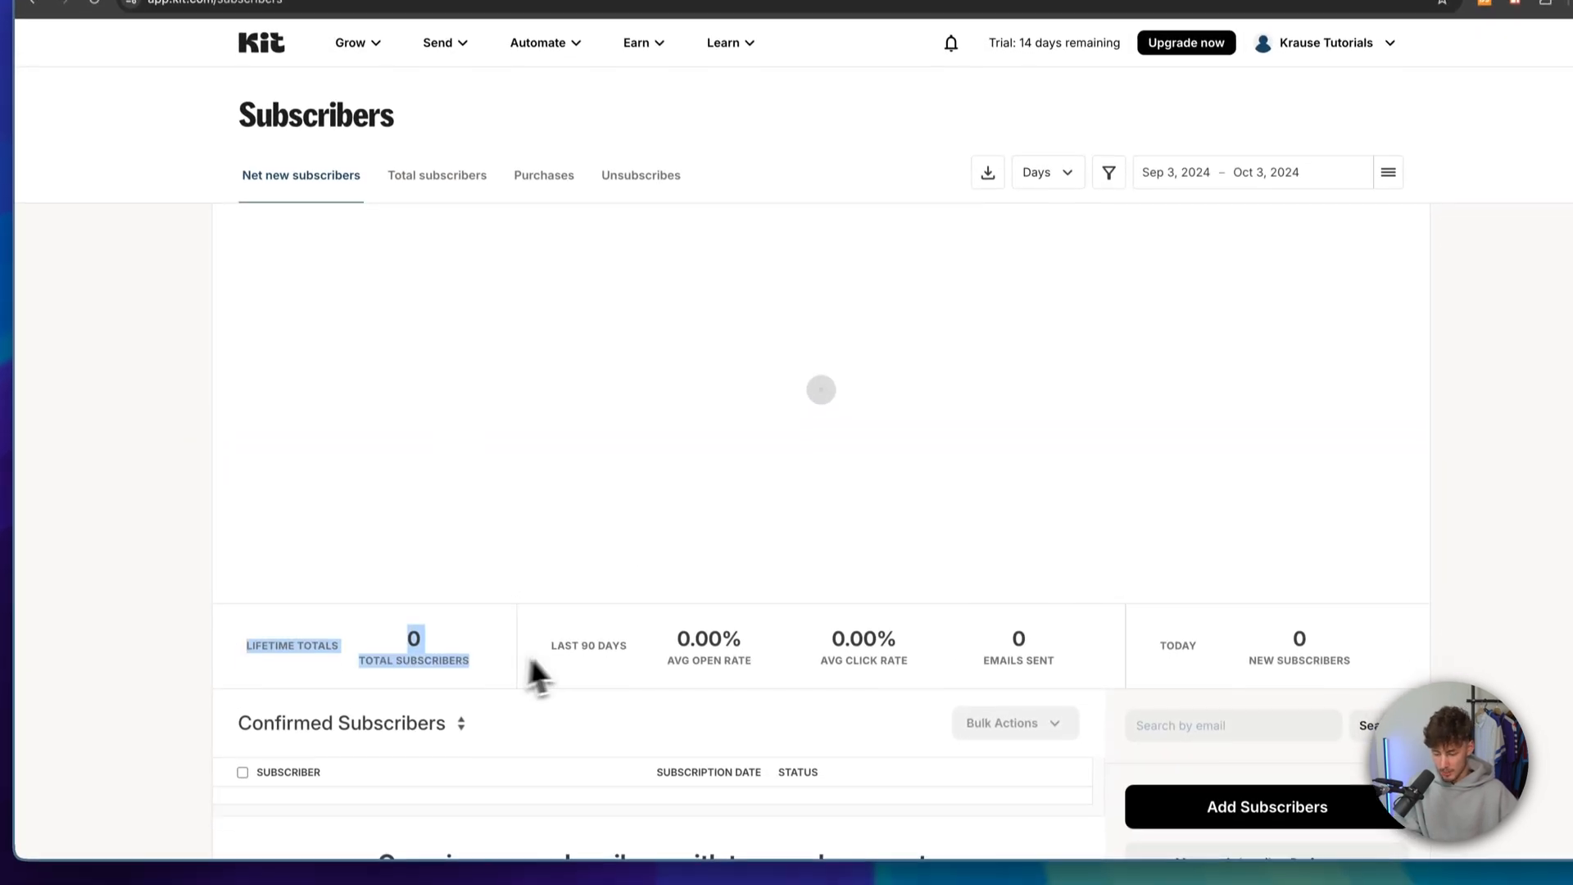
scroll(524, 647, down, 4)
scroll(529, 647, up, 4)
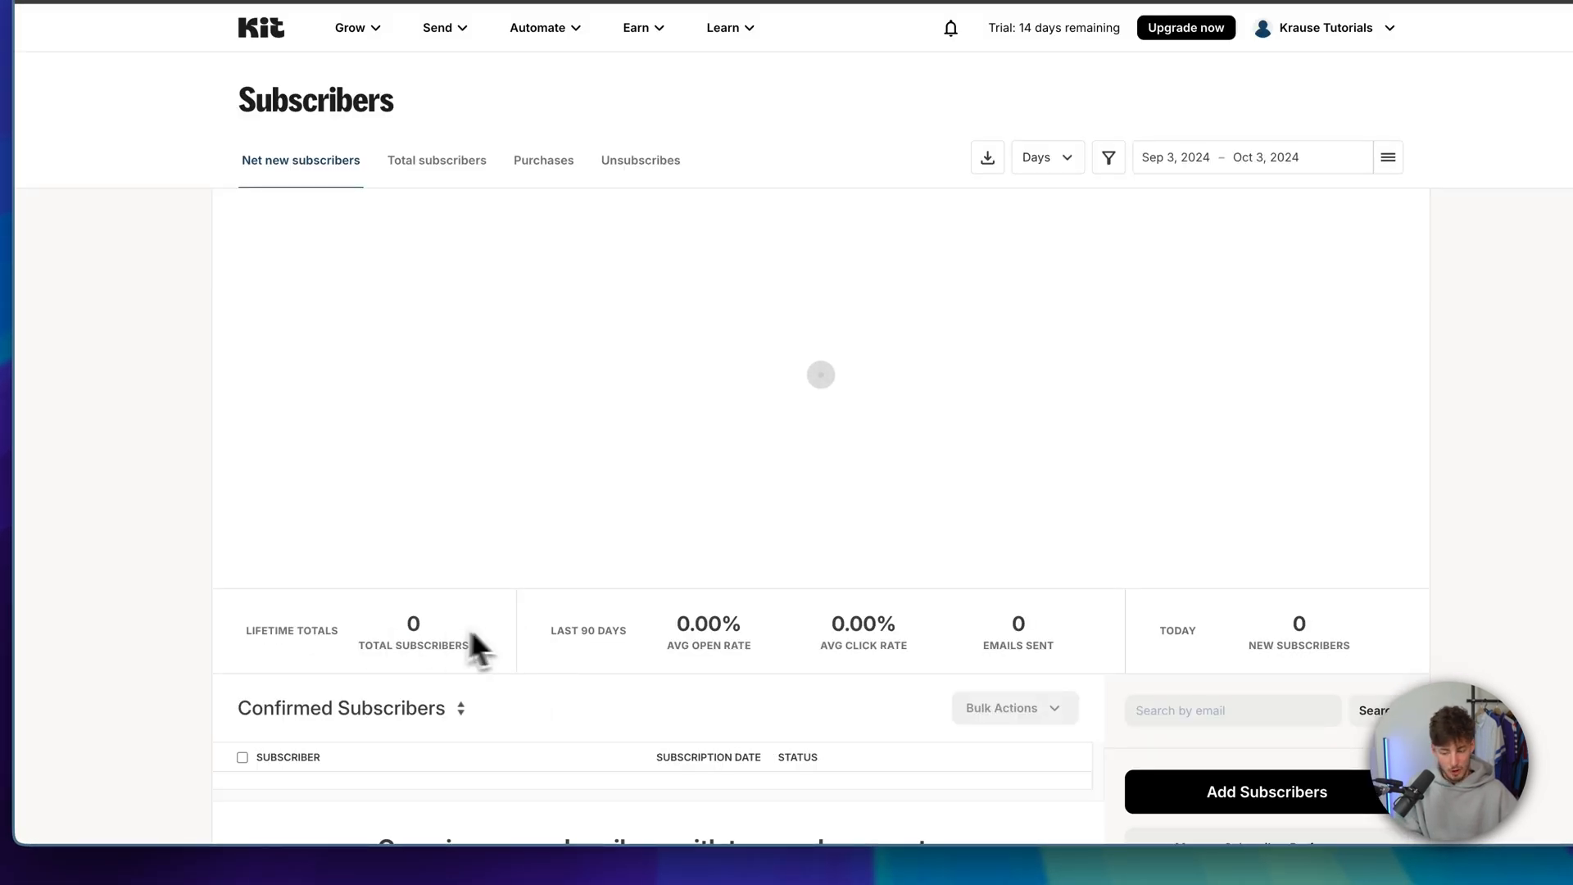
scroll(385, 566, down, 2)
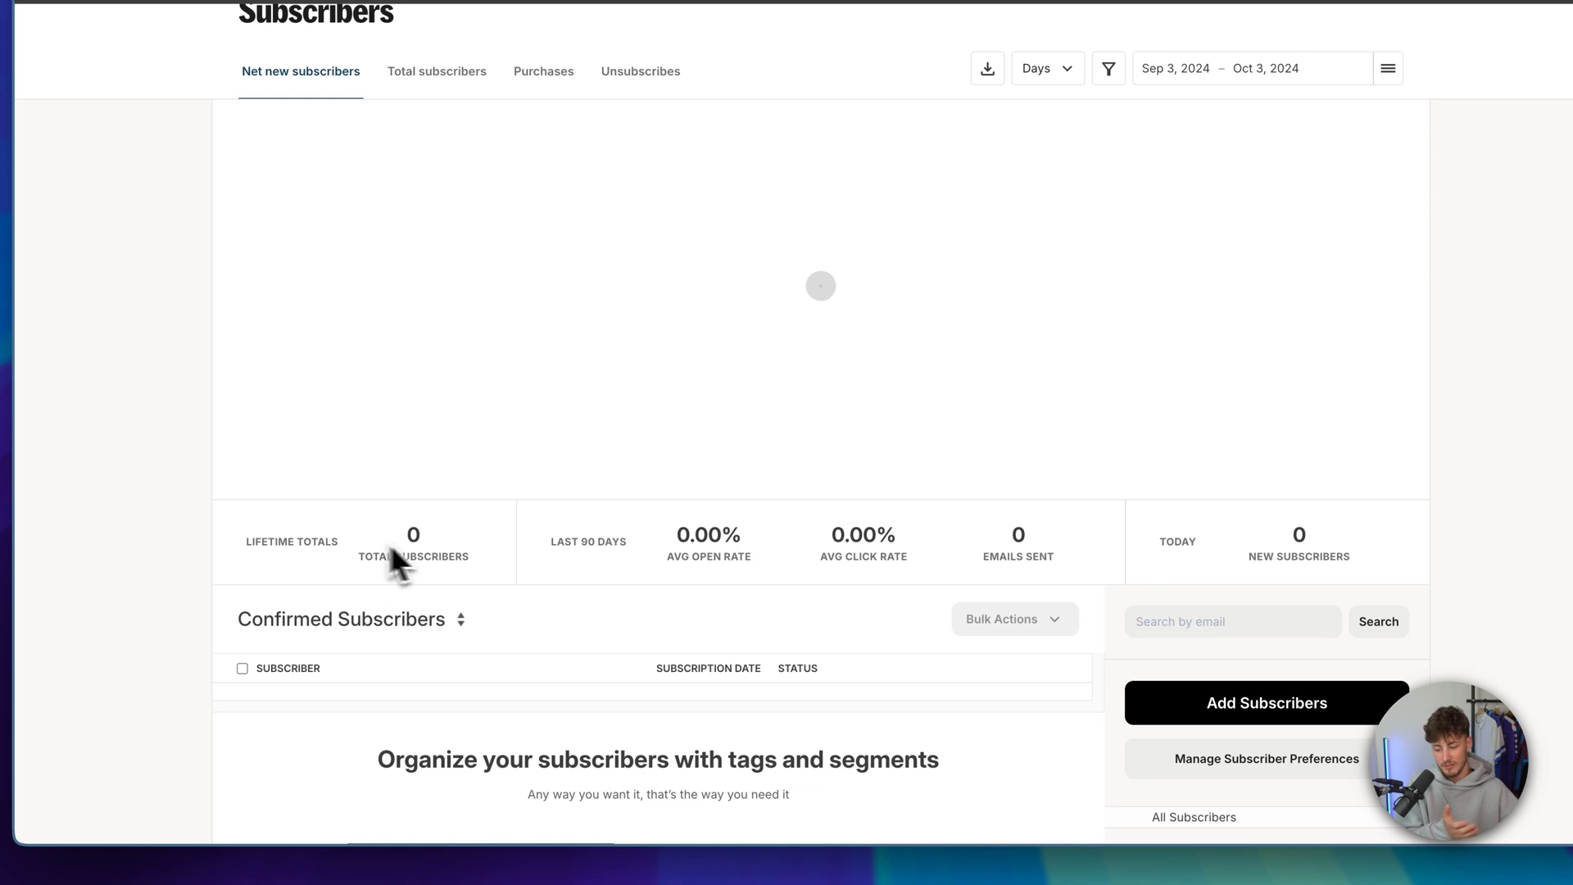
scroll(552, 562, down, 3)
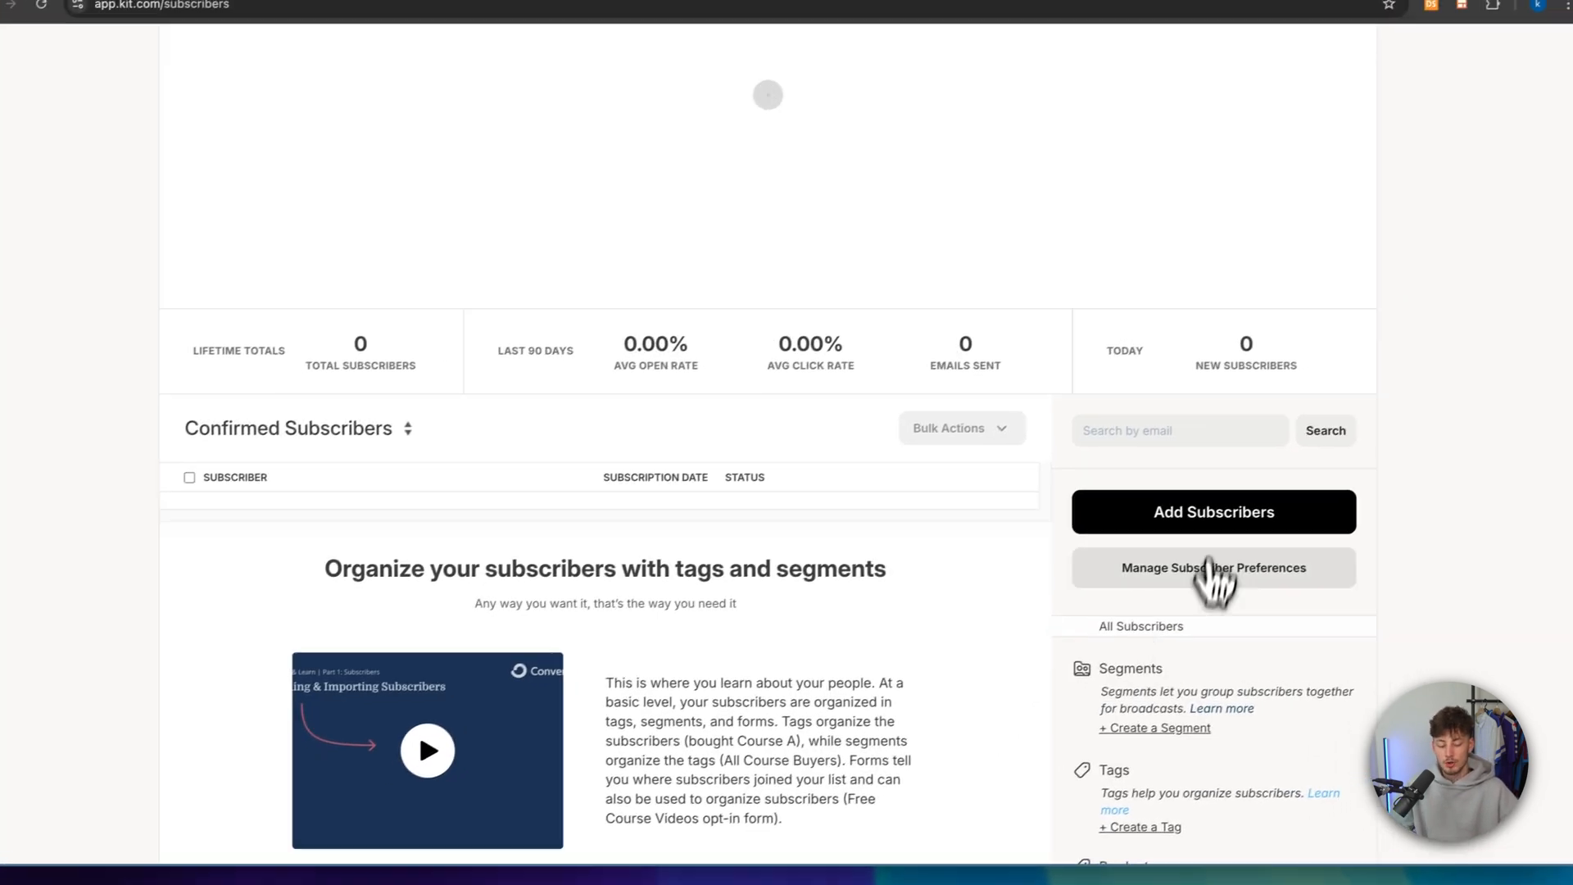
Begin adding subscribers and create the import tag with the suggested name "Imported October 3, 2024"
click(1224, 516)
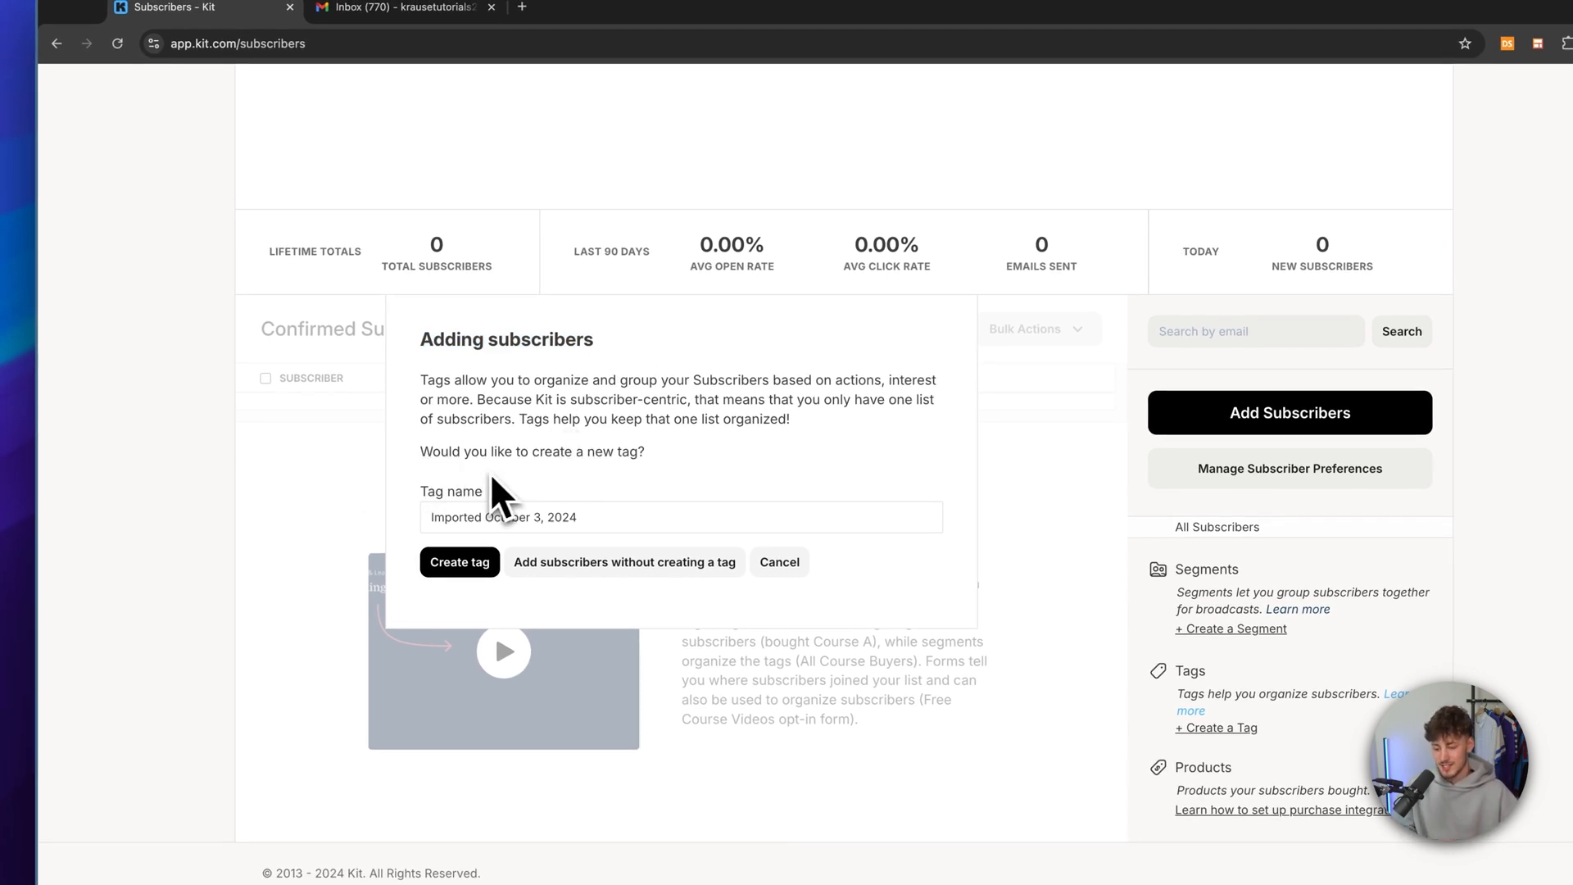
drag(421, 492, 451, 491)
click(490, 495)
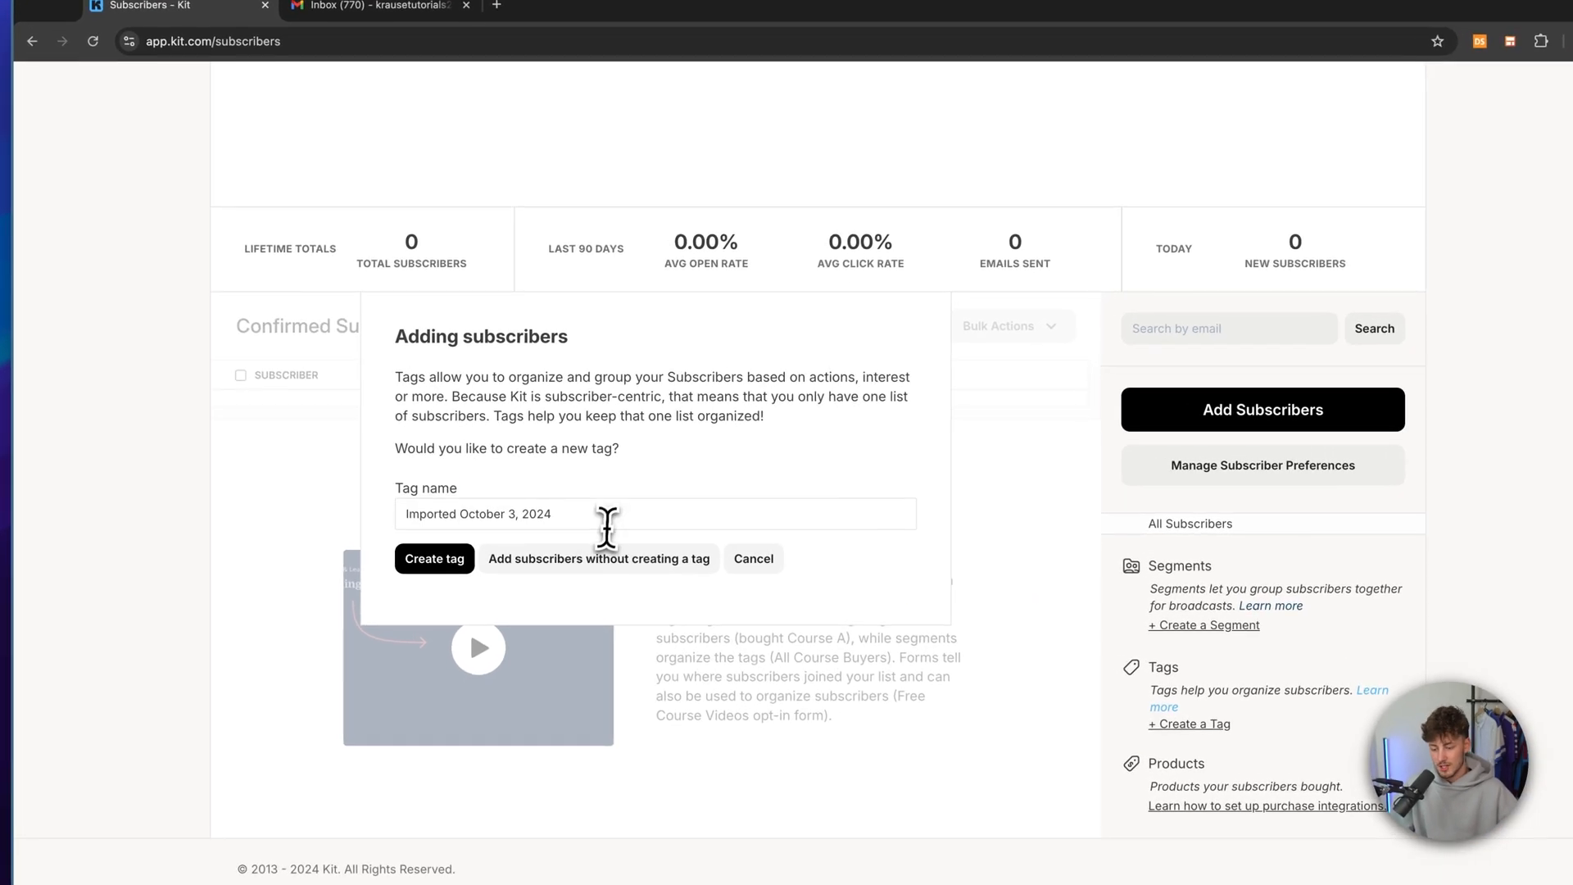
click(607, 525)
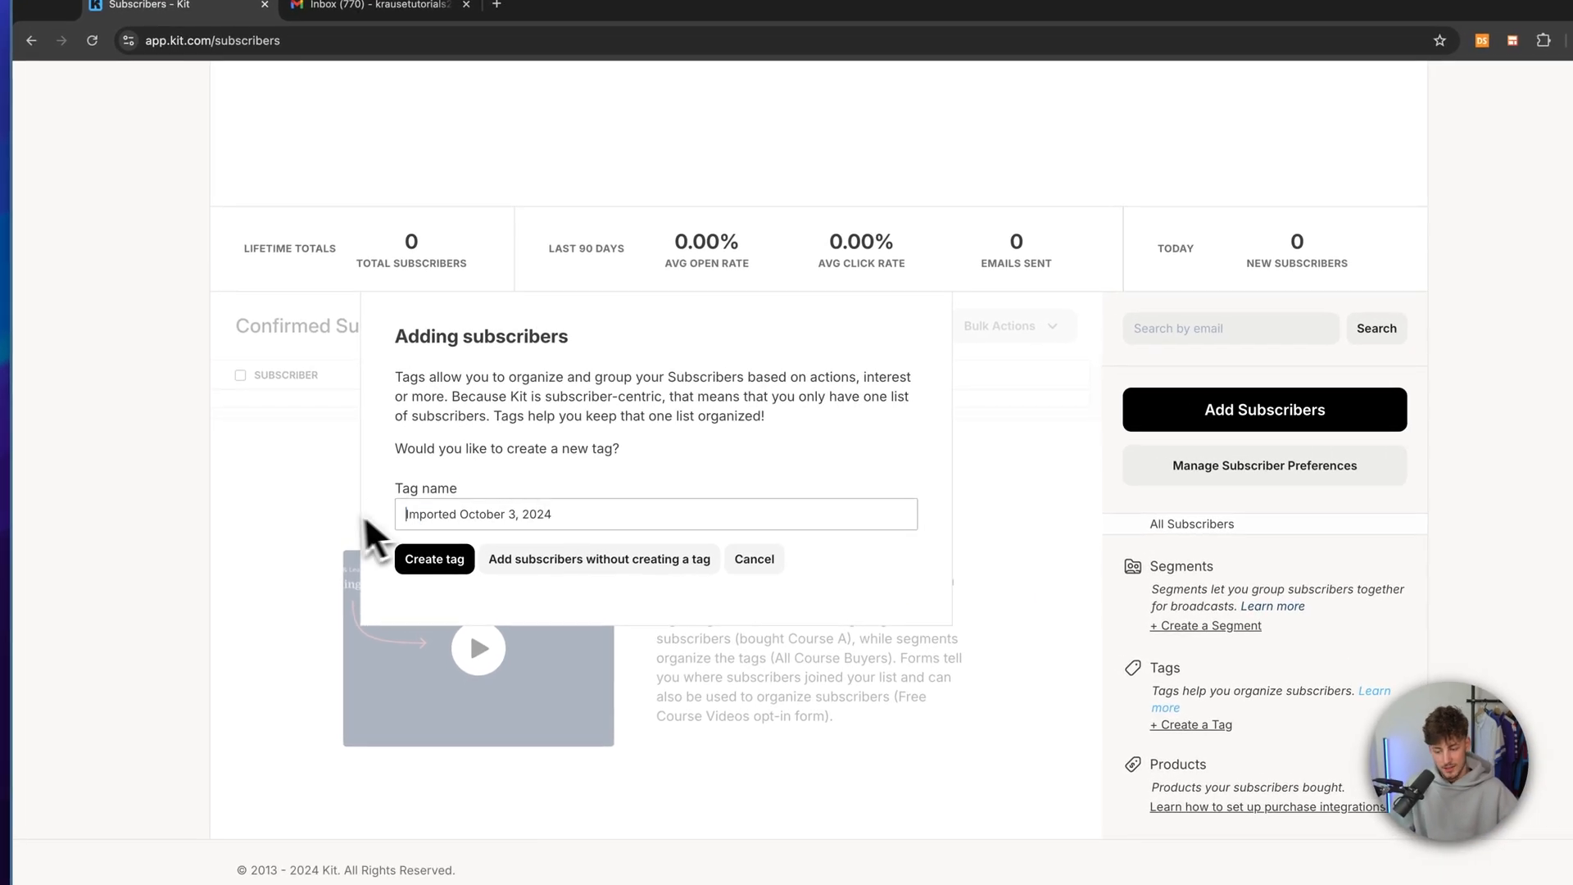
drag(578, 516, 362, 511)
click(465, 513)
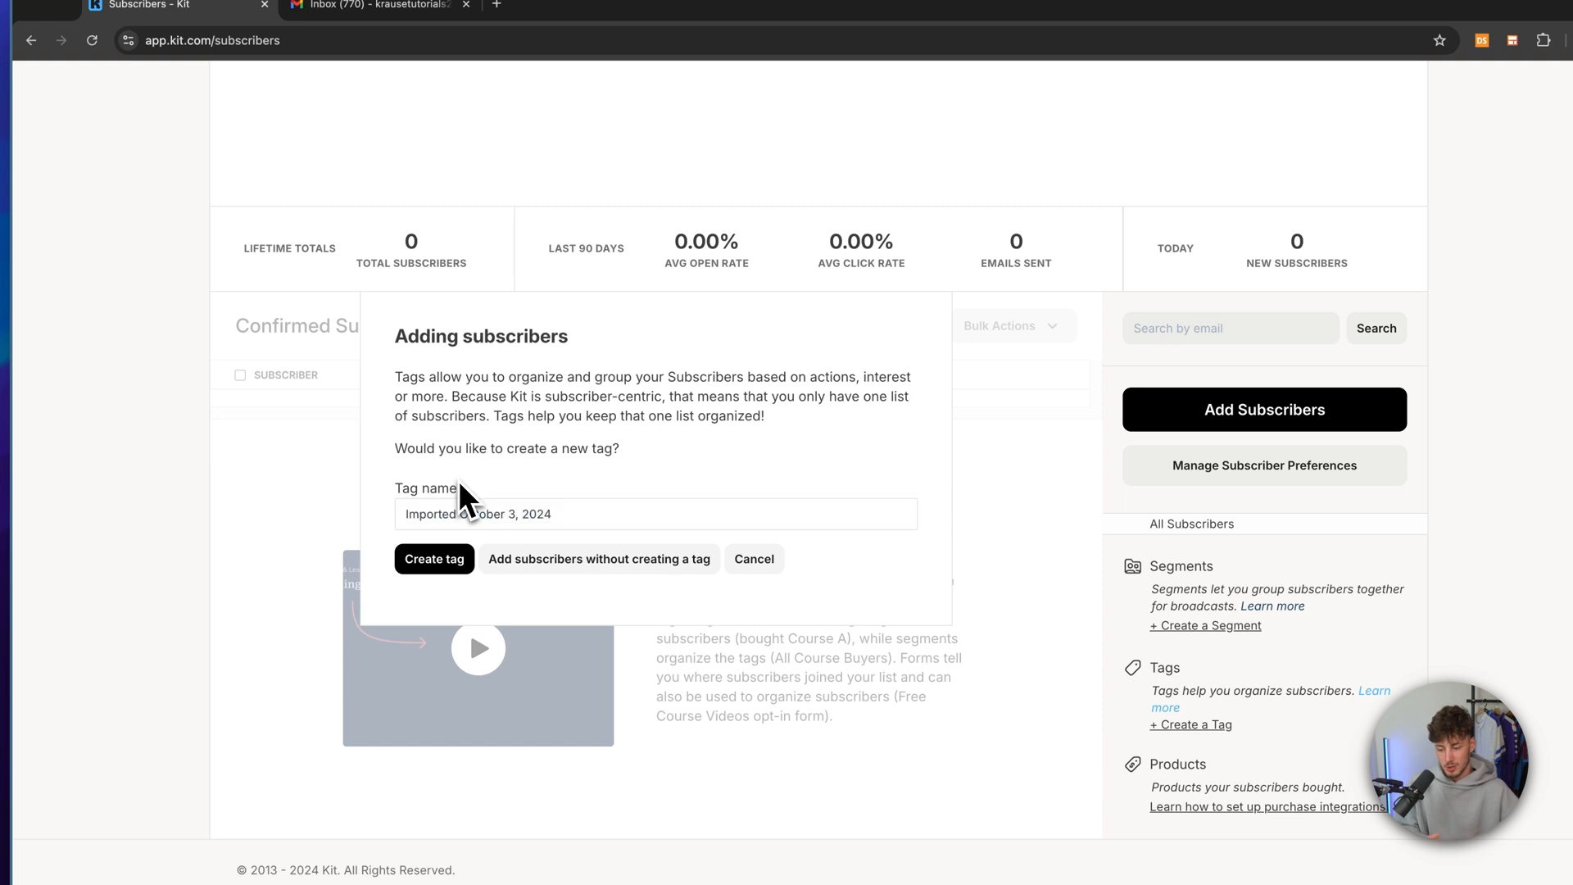
drag(406, 514, 534, 517)
click(569, 519)
click(597, 487)
click(468, 560)
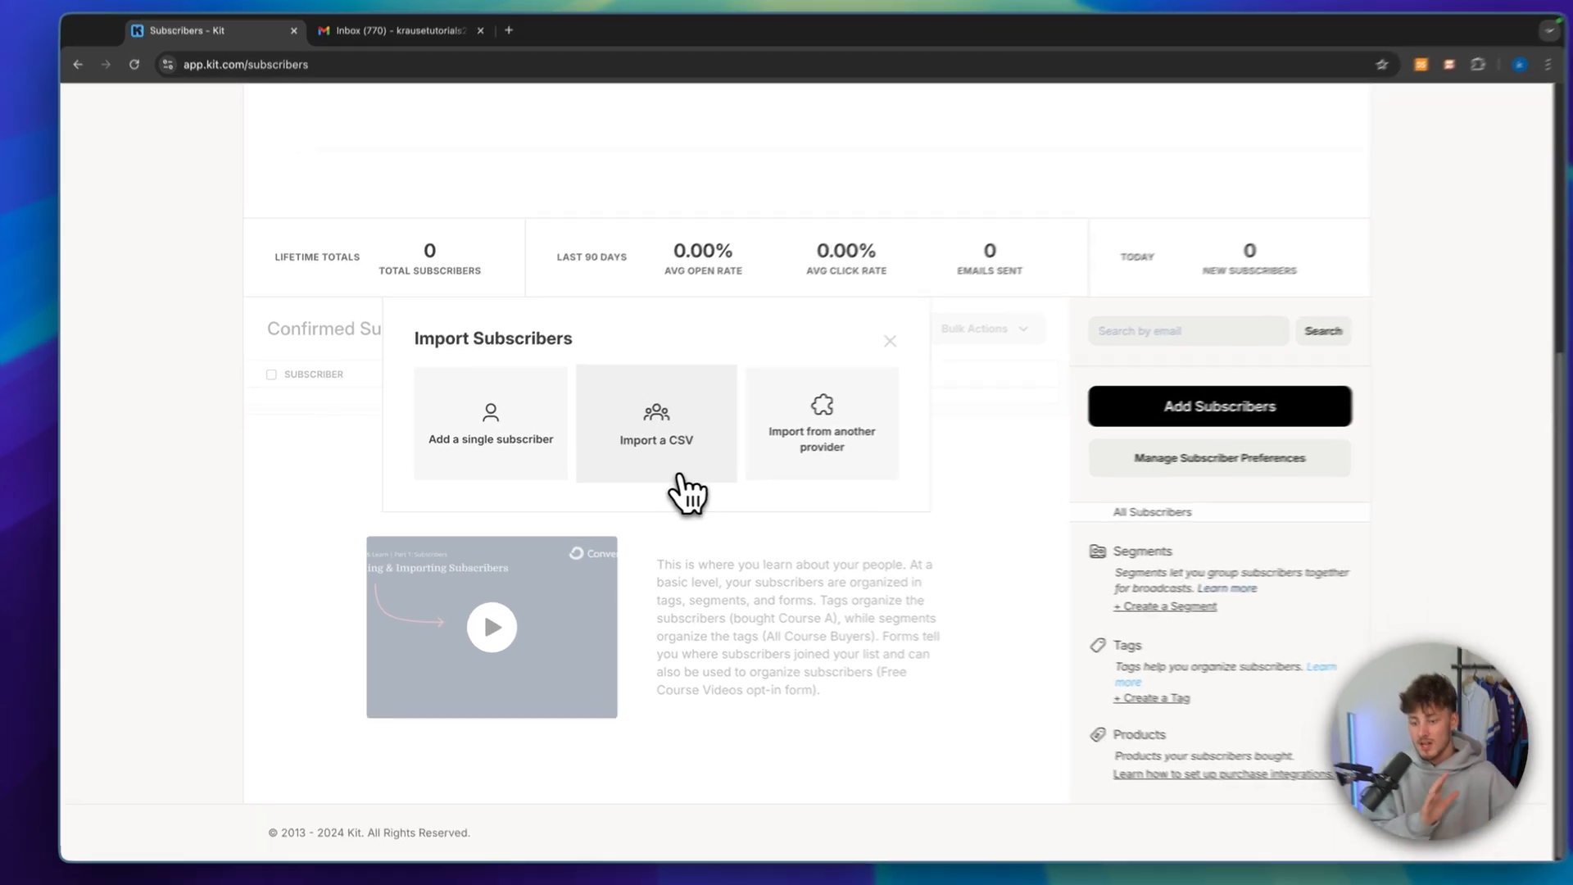
Choose the CSV import, load CRM Contacts.csv for the "Imported October 3, 2024" tag, and review the column-to-field mapping
click(671, 485)
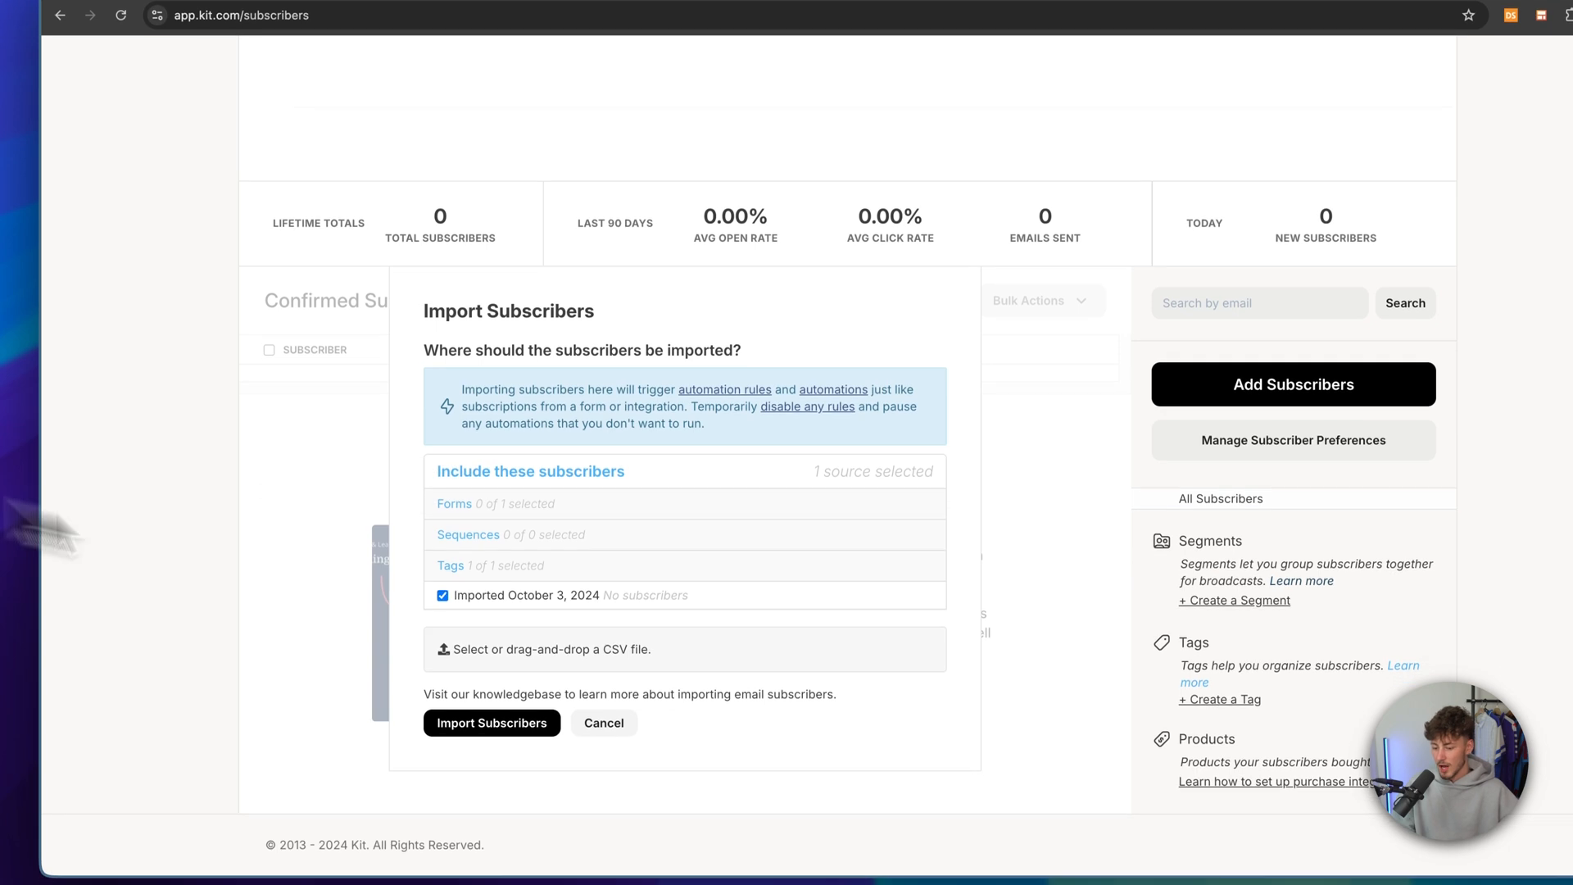
drag(565, 876, 631, 682)
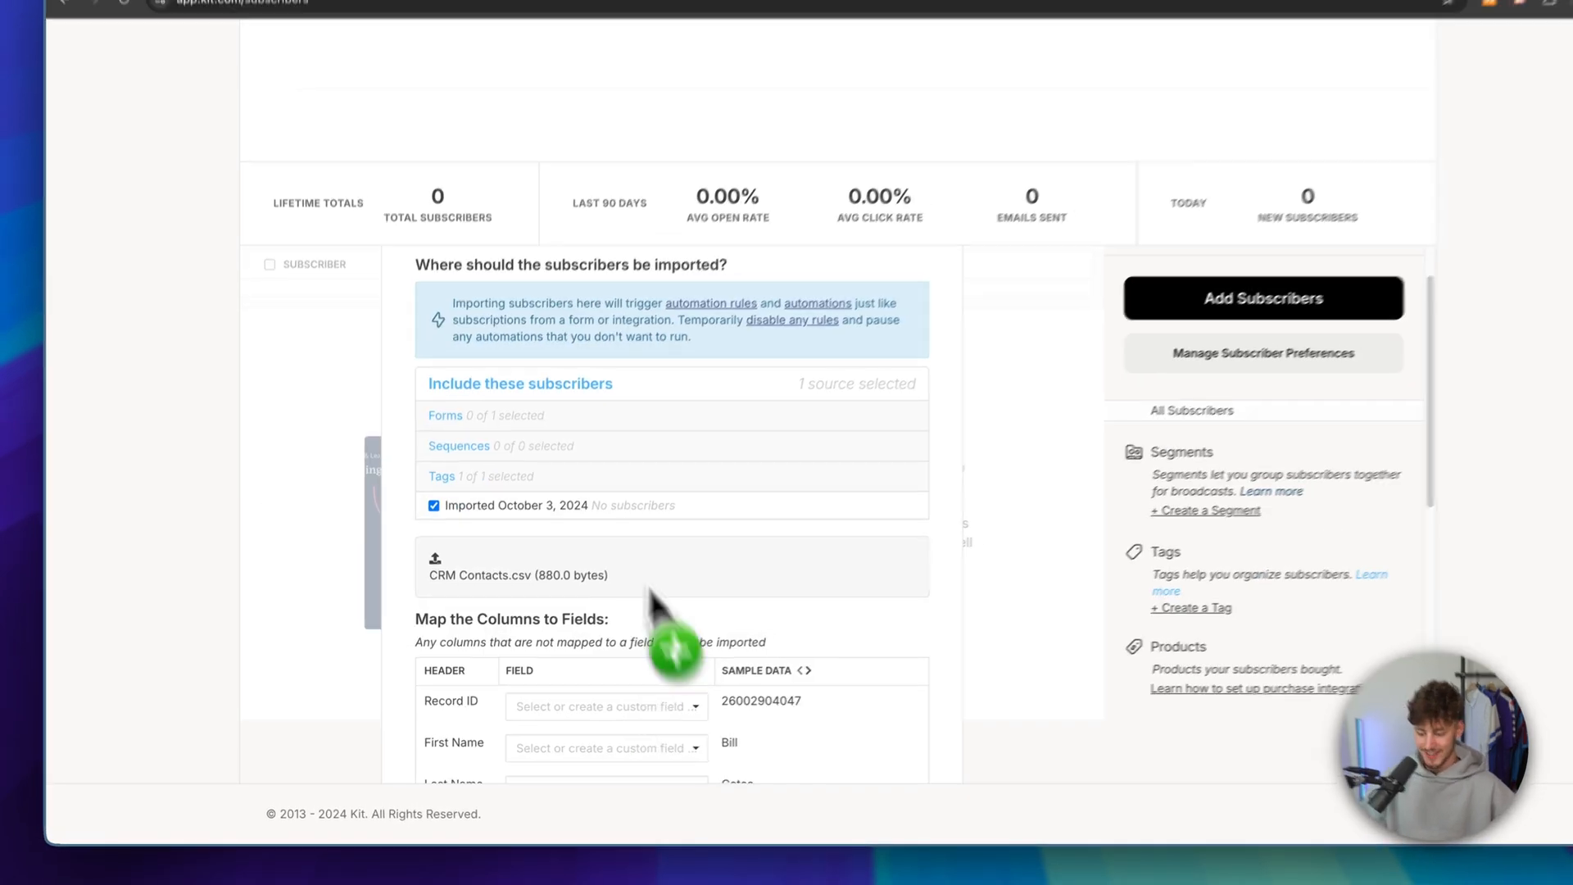
scroll(648, 589, down, 2)
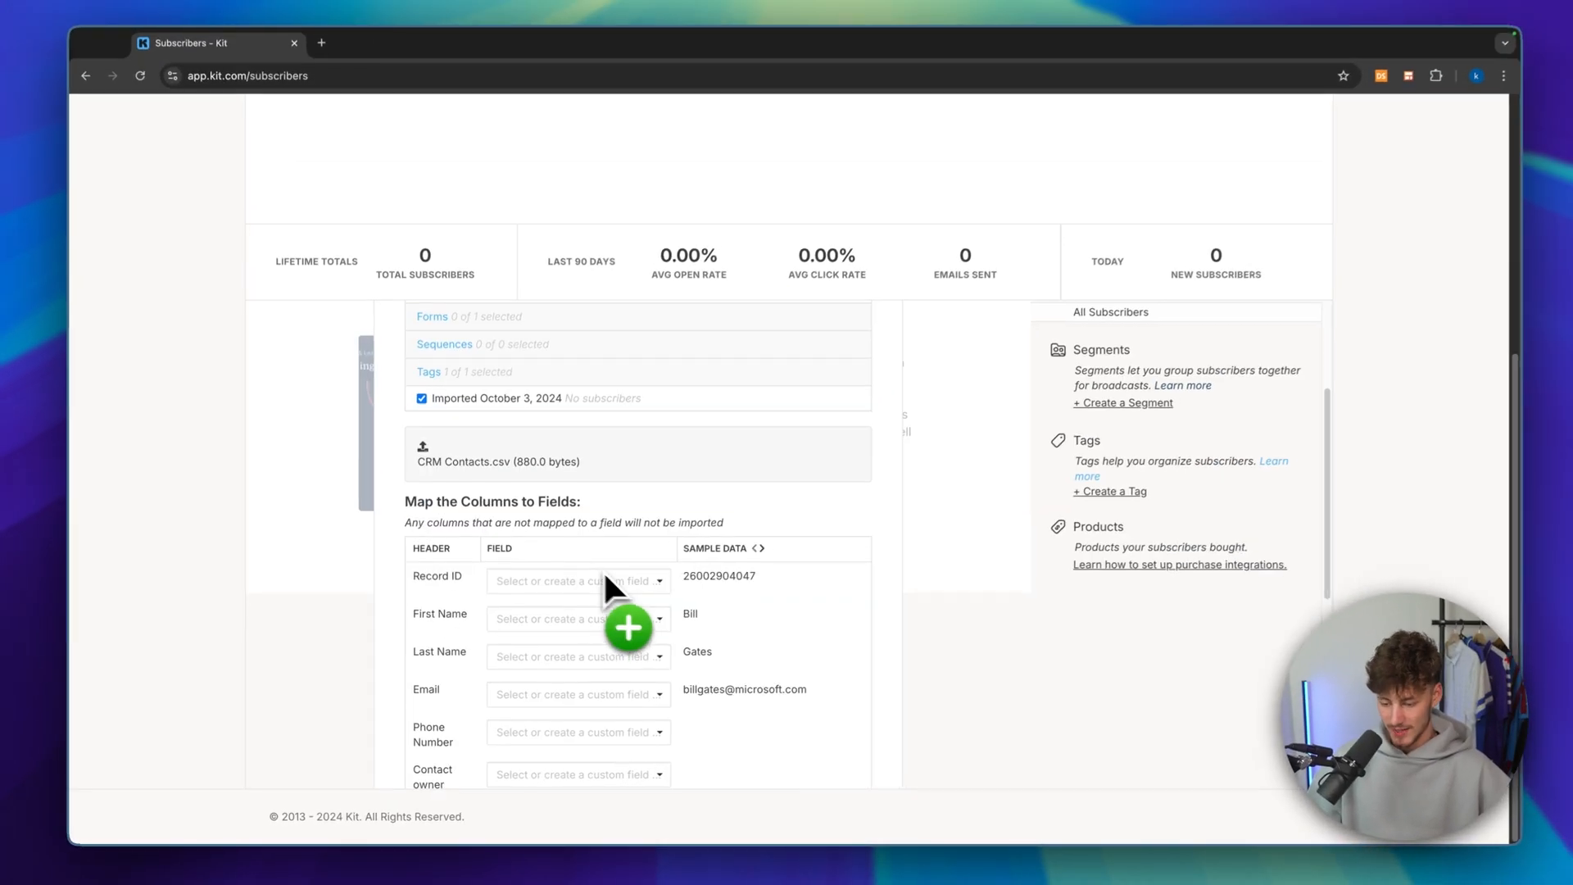
scroll(473, 467, down, 2)
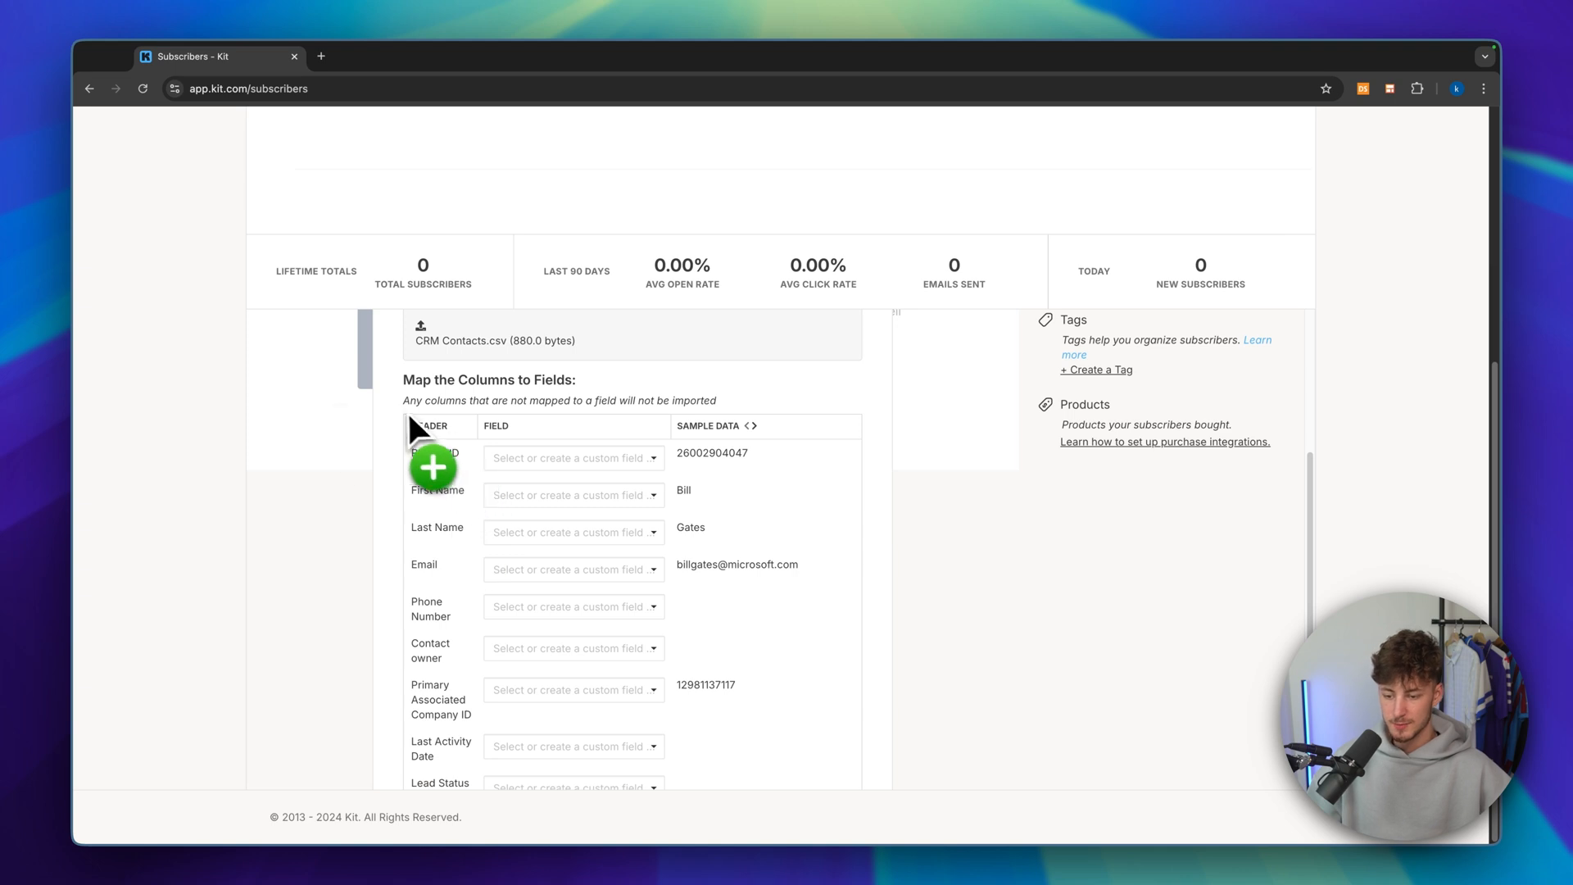
drag(390, 389, 681, 395)
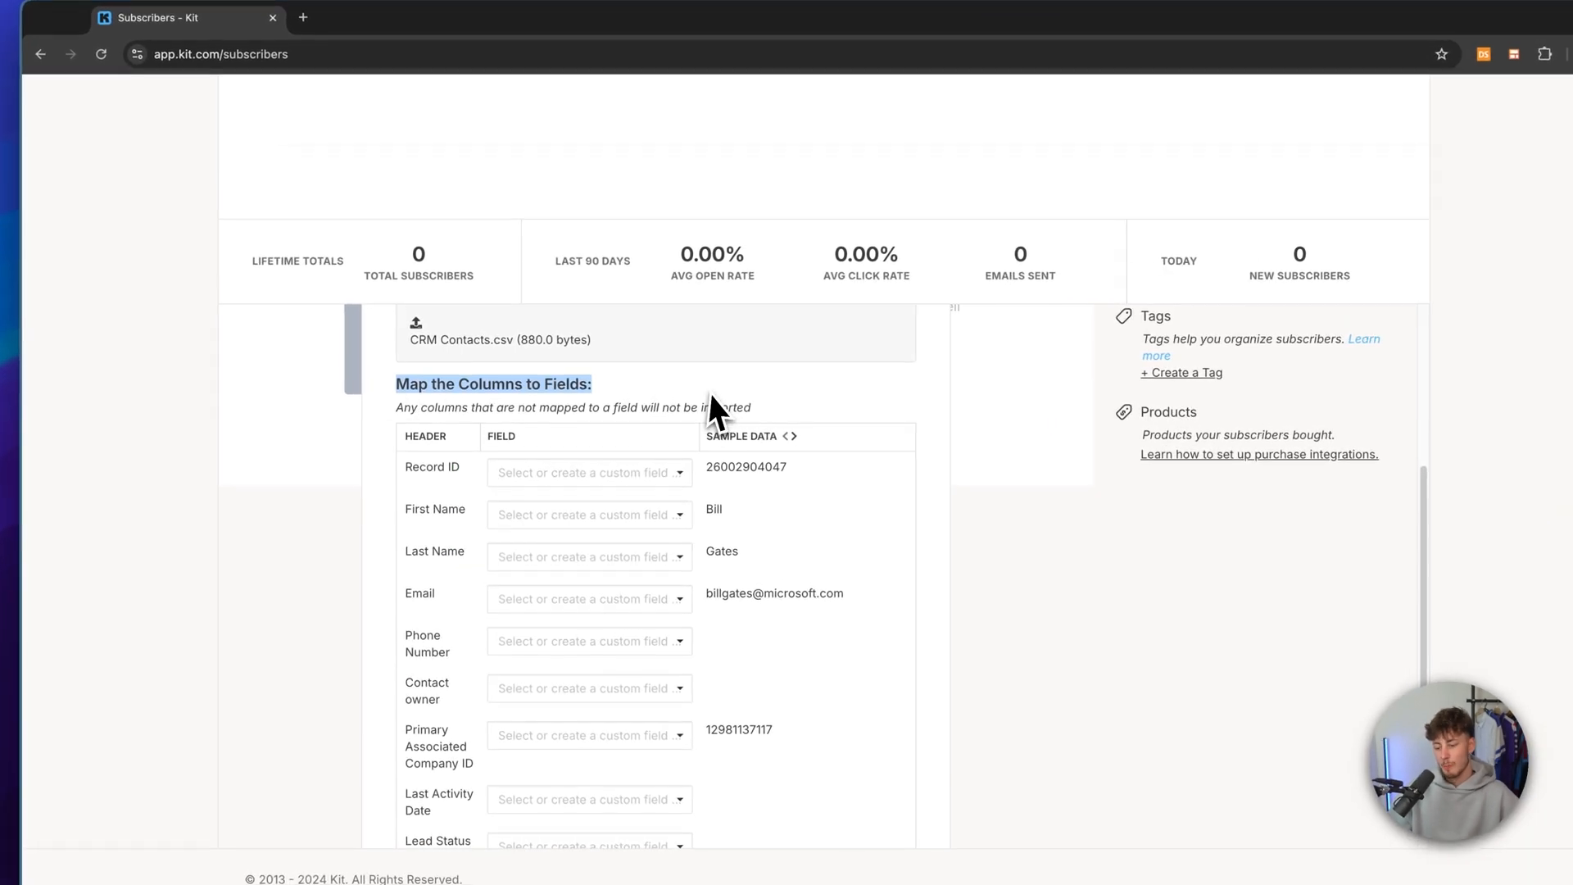
click(710, 395)
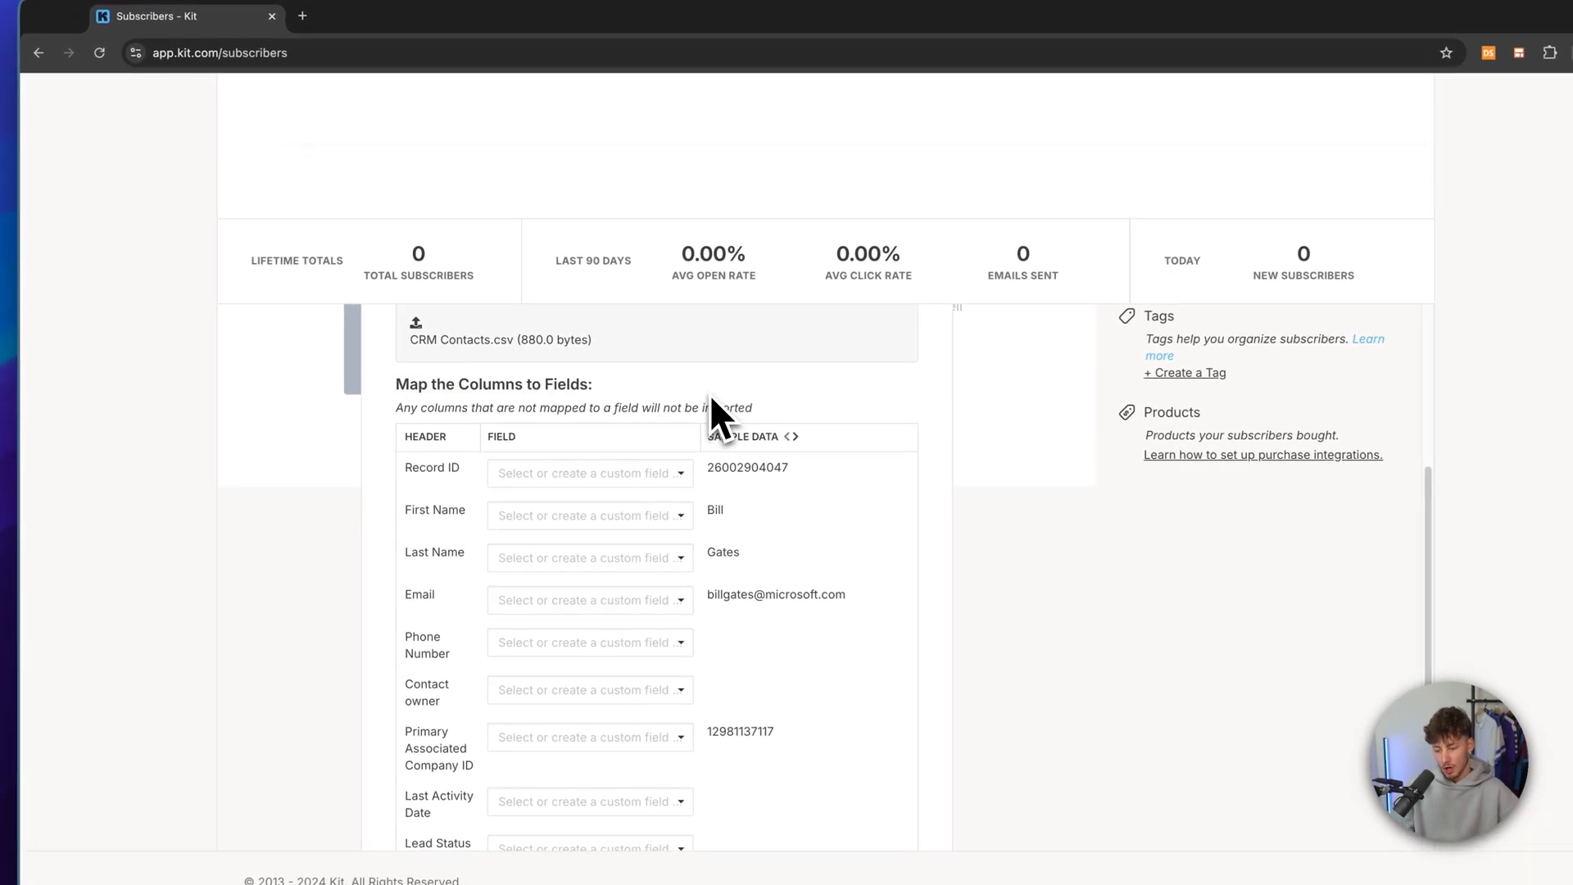
Review the CSV column headers and map the First Name column to the First name field
scroll(720, 394, down, 1)
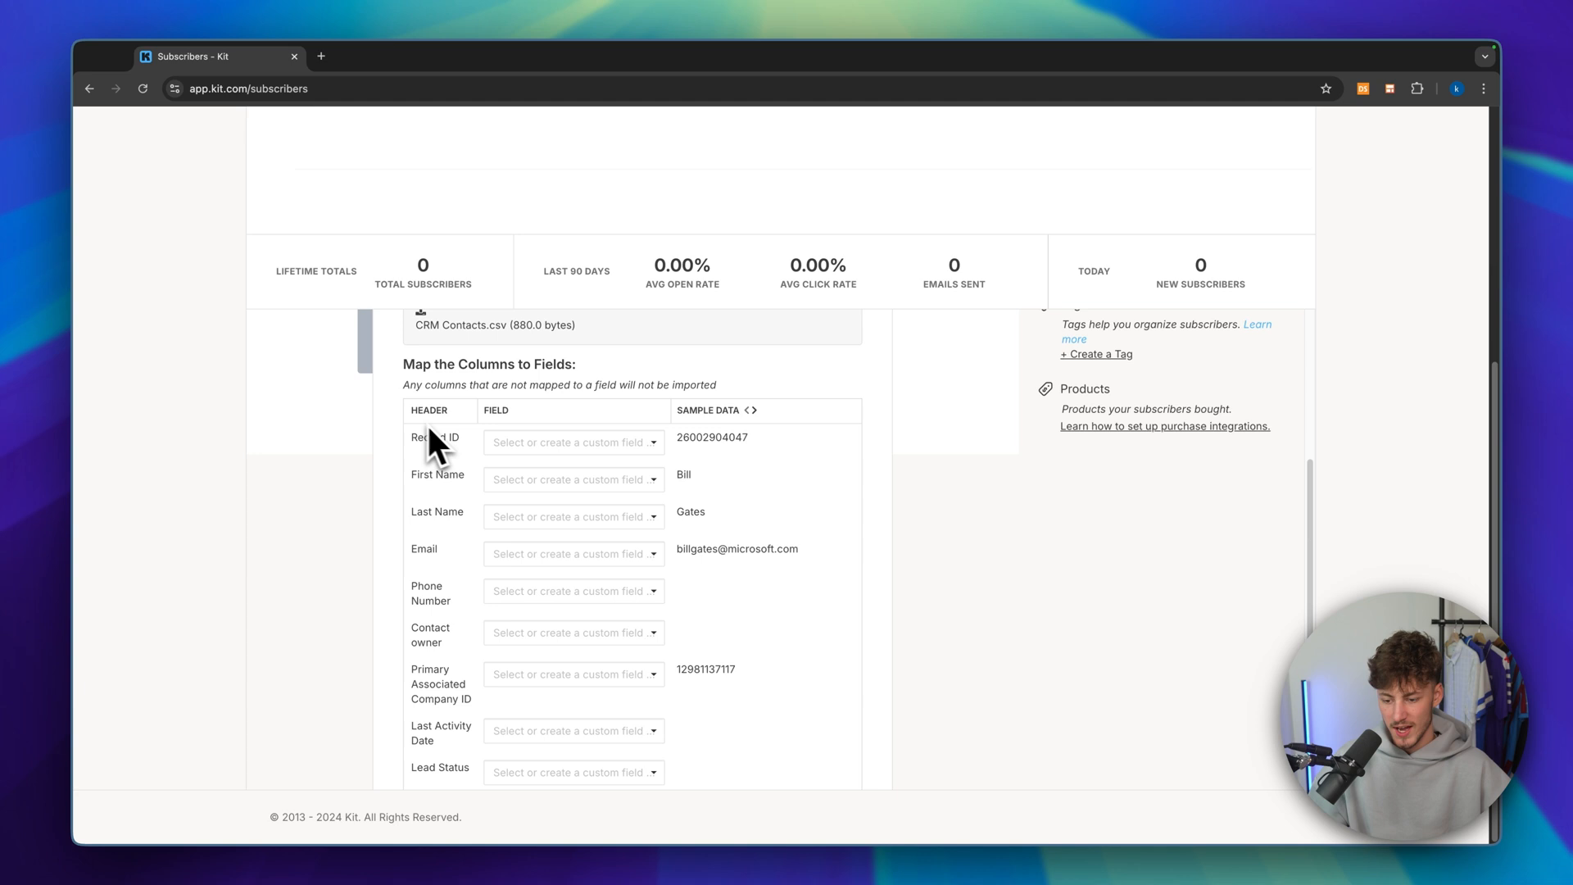
drag(411, 436, 467, 440)
click(715, 456)
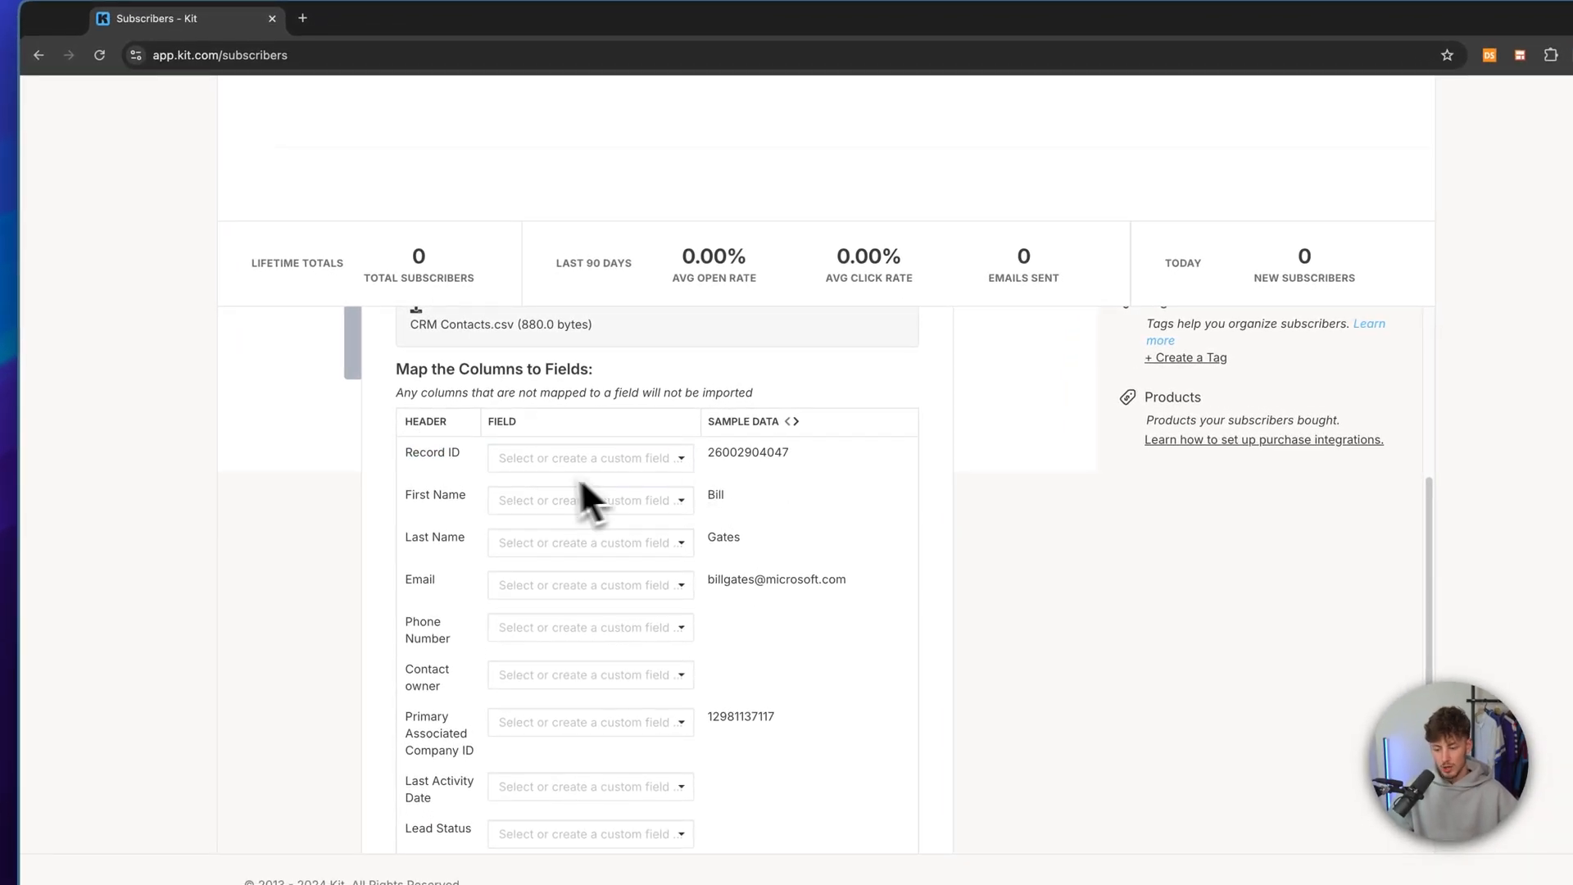
scroll(541, 484, down, 1)
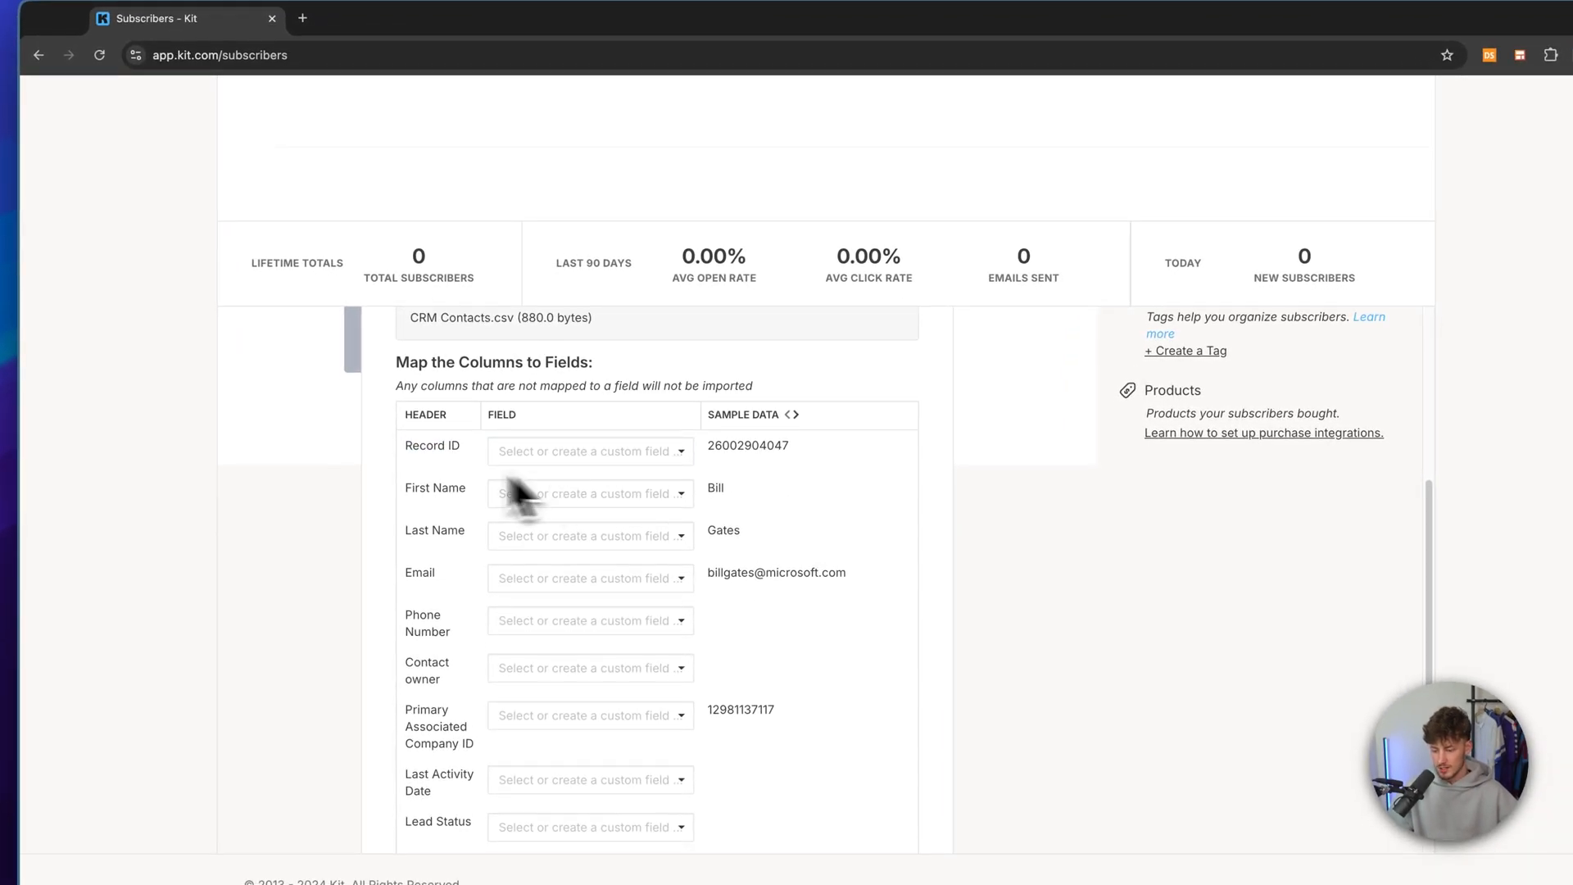
drag(406, 494, 598, 504)
click(565, 496)
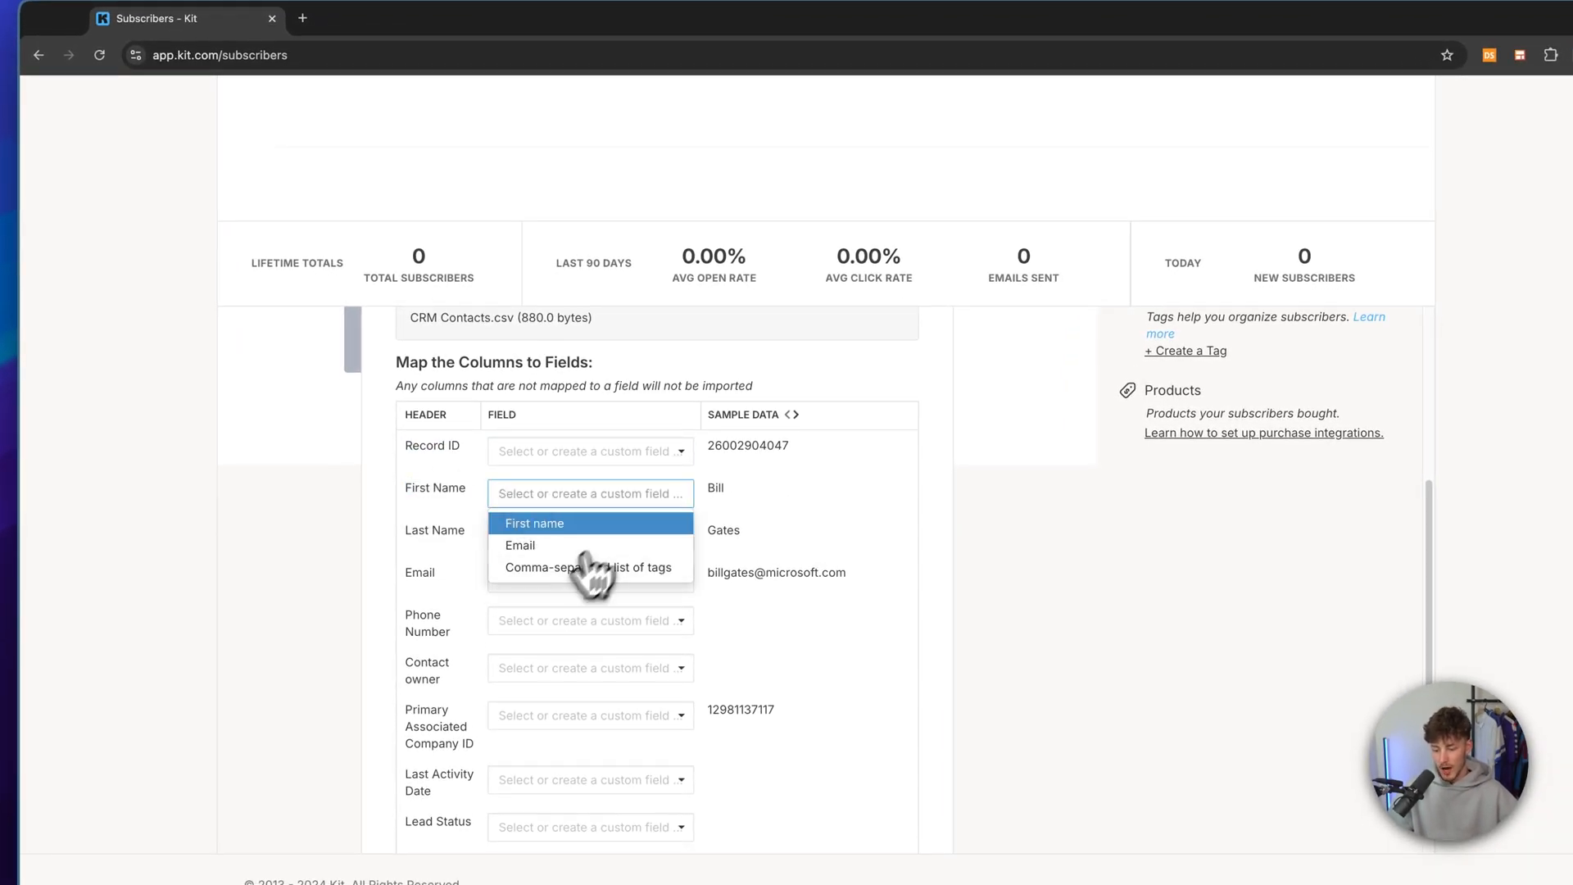
click(550, 525)
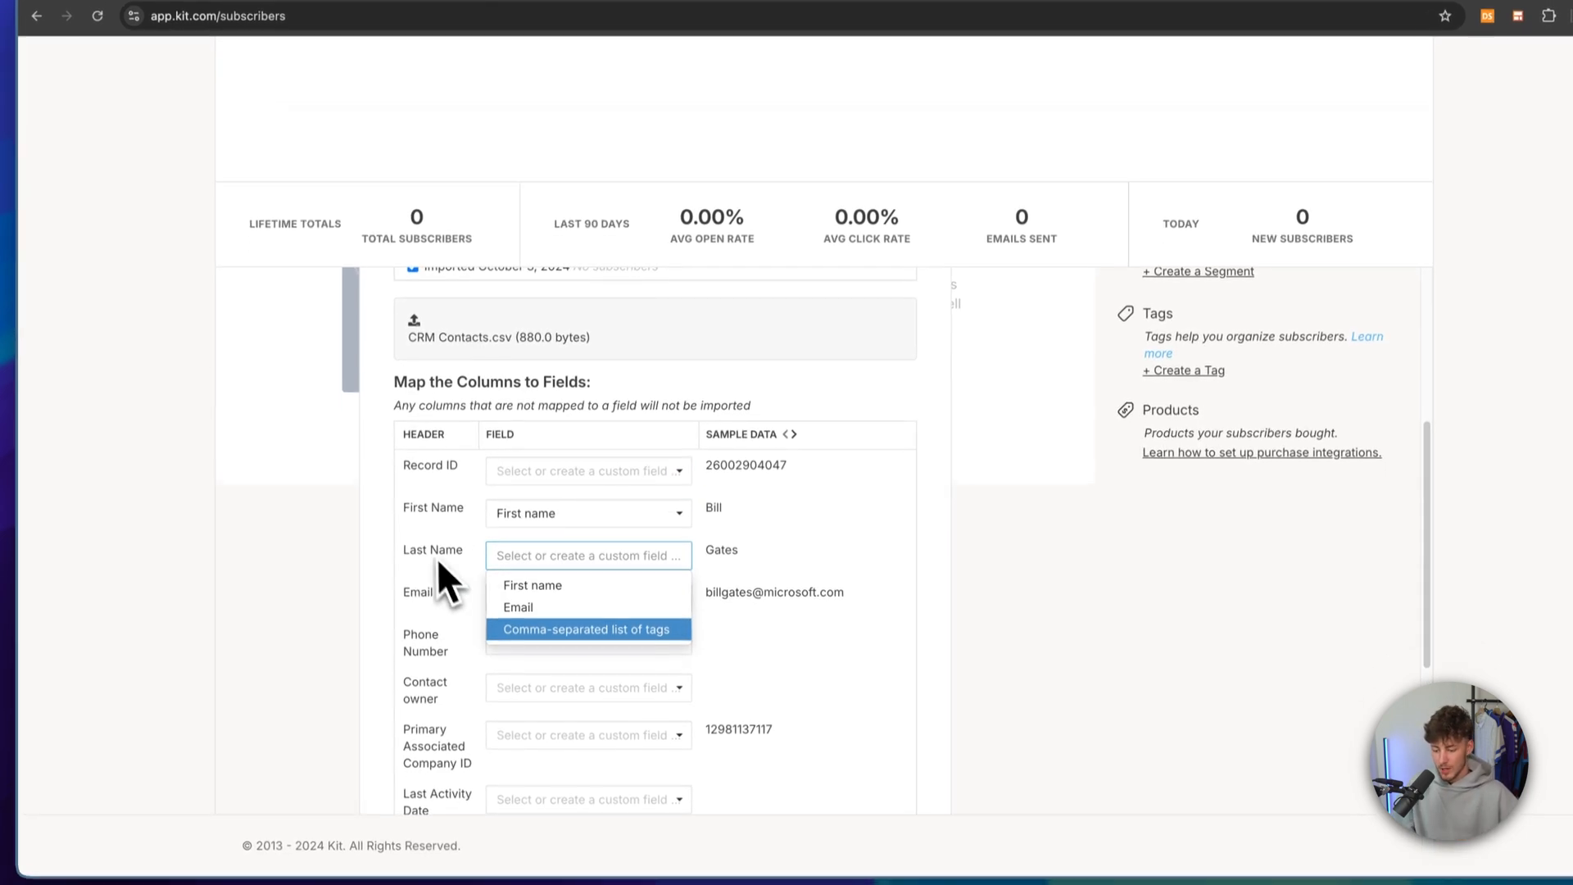
Create a new custom field called "Last Name" and map the Last Name column to it
click(539, 538)
click(539, 544)
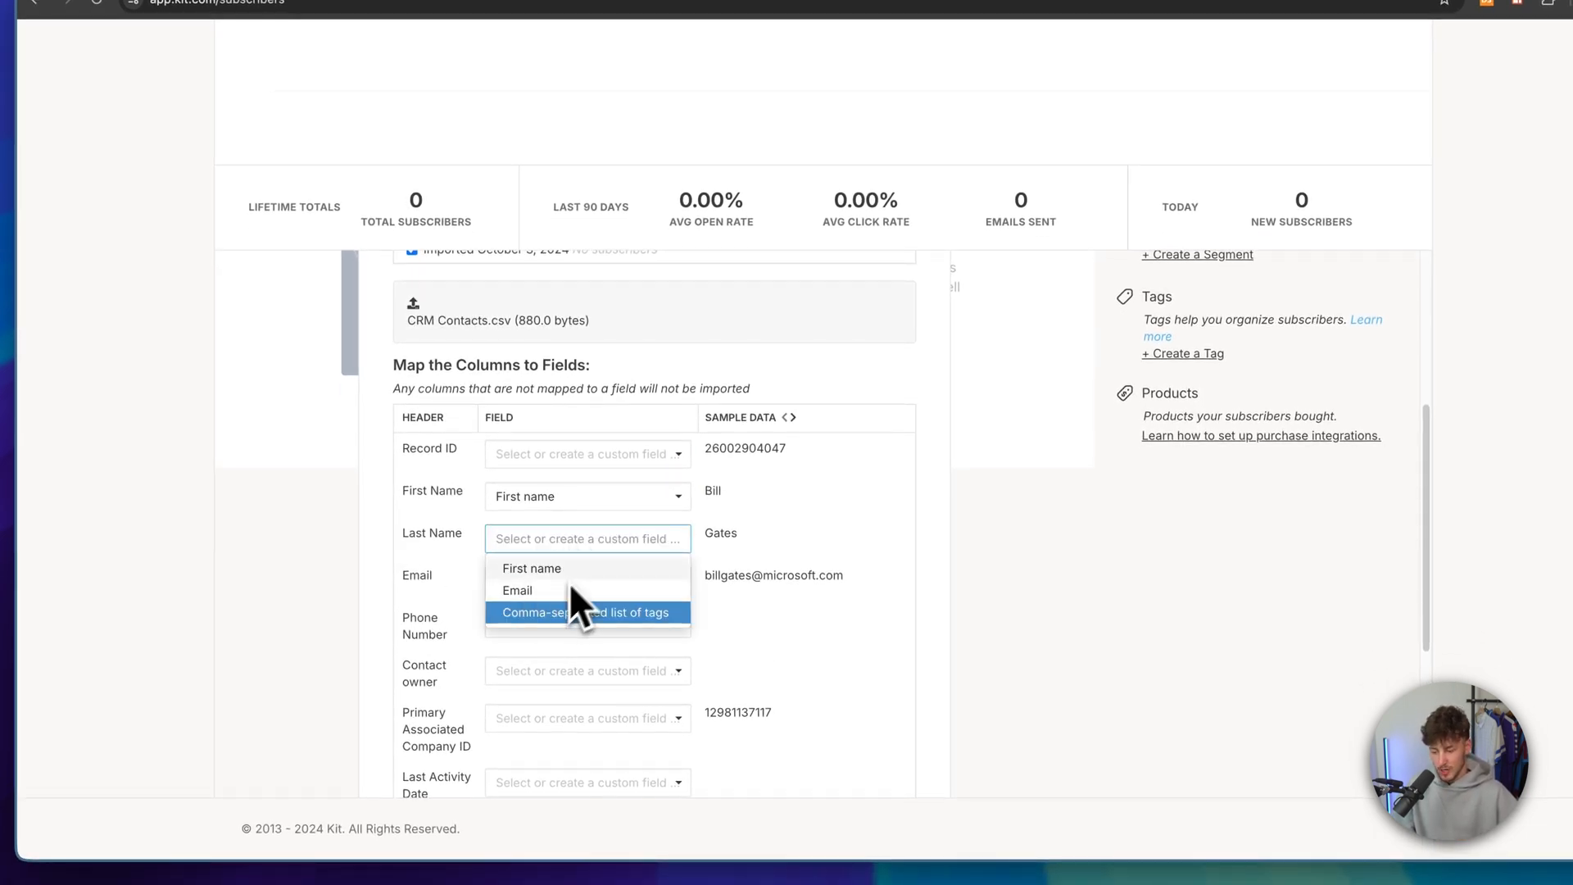
text(Last Name)
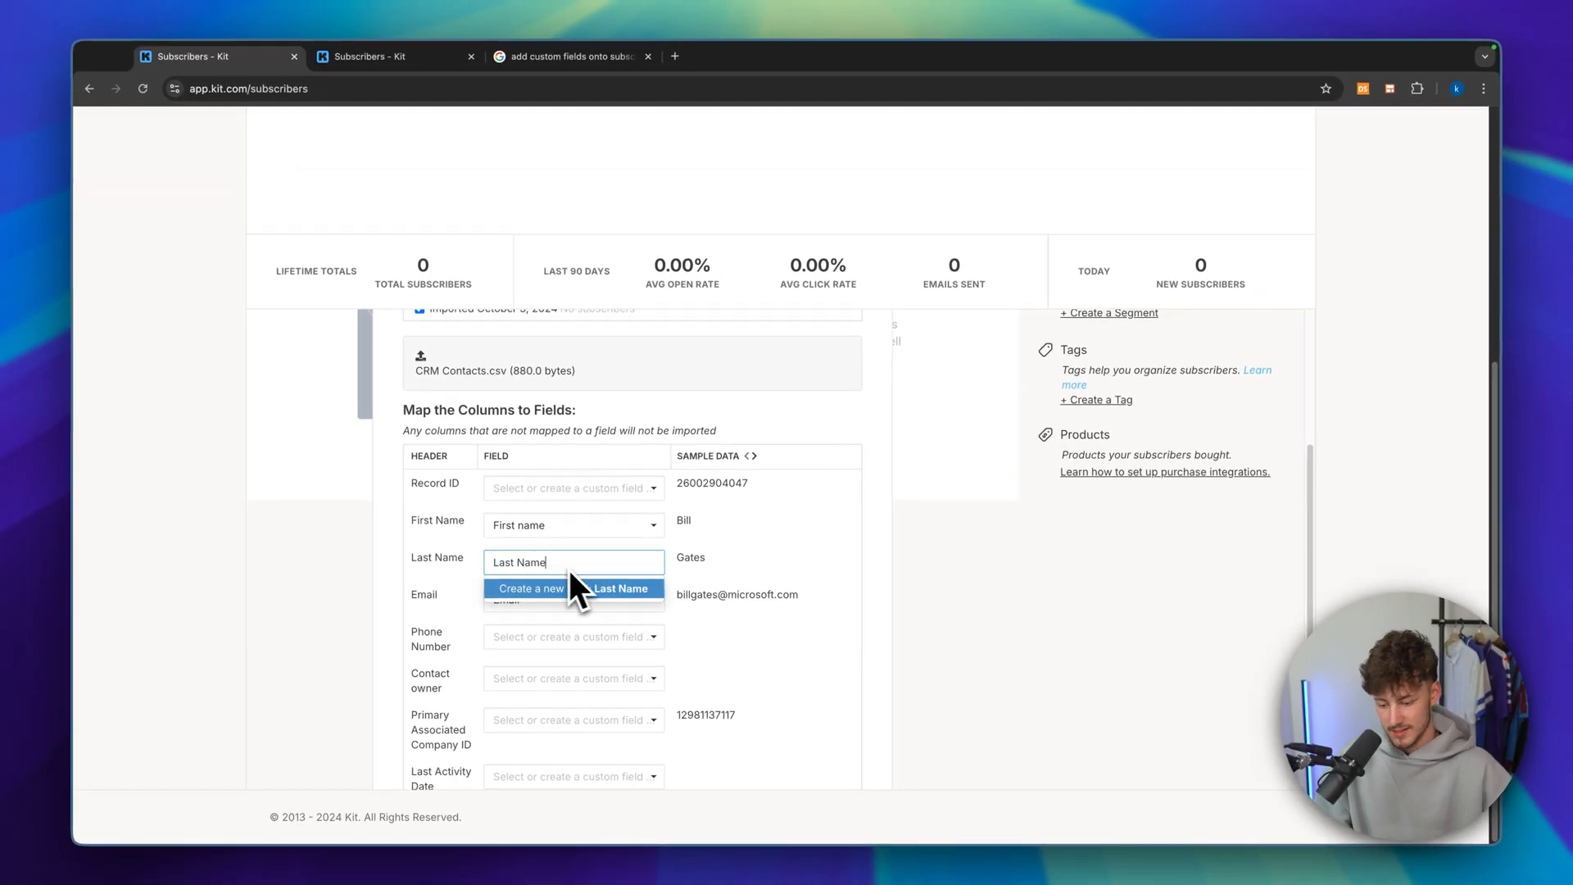
click(578, 590)
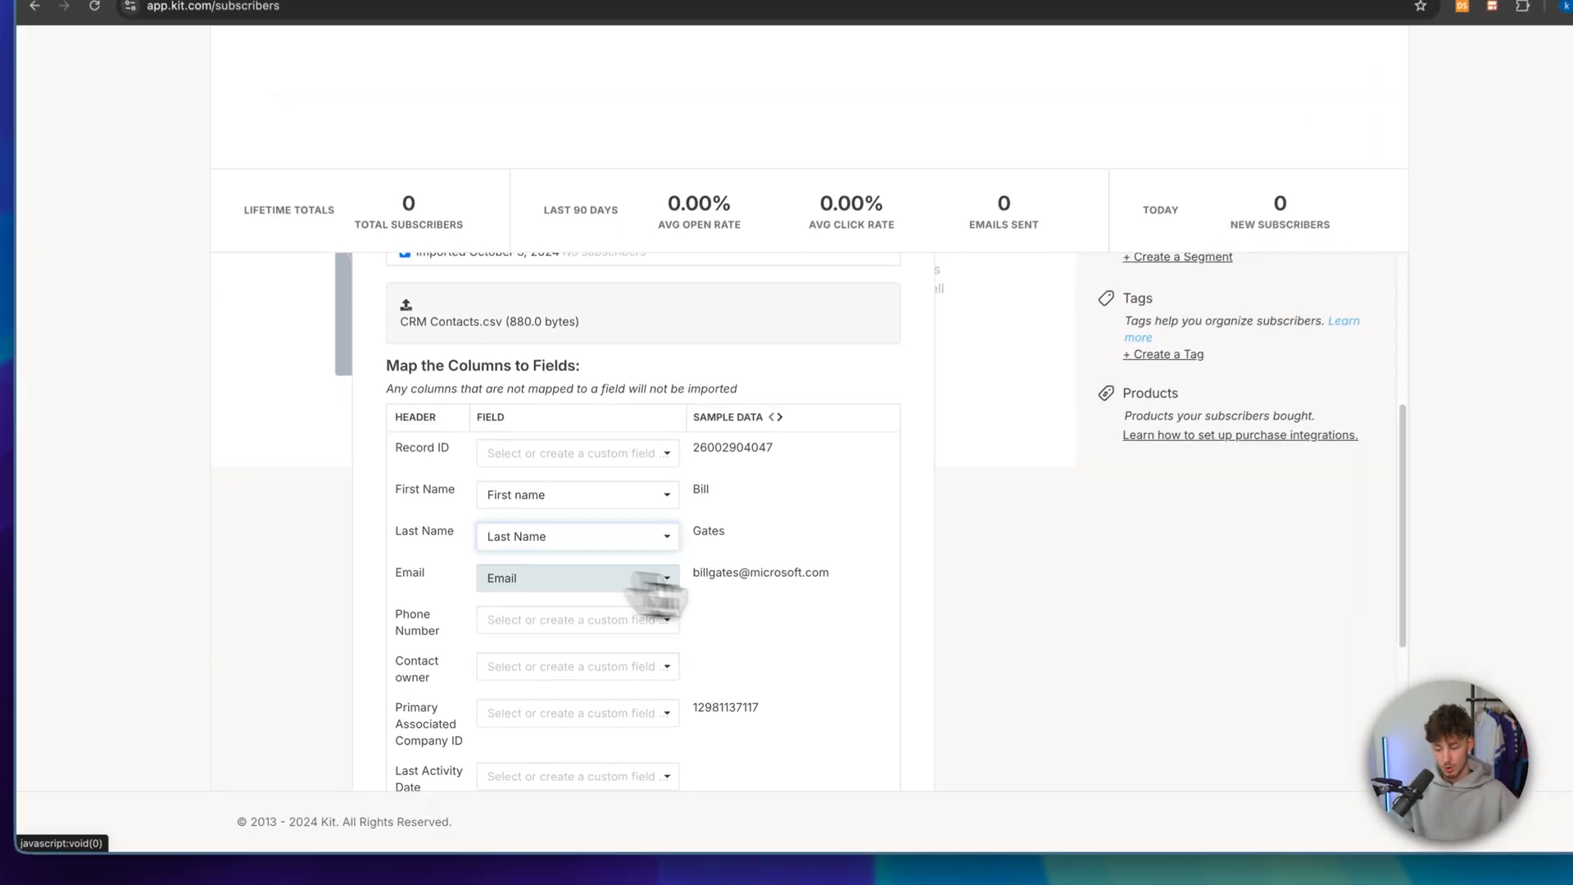
Map the CSV's Email column to the Email field
click(593, 566)
click(639, 585)
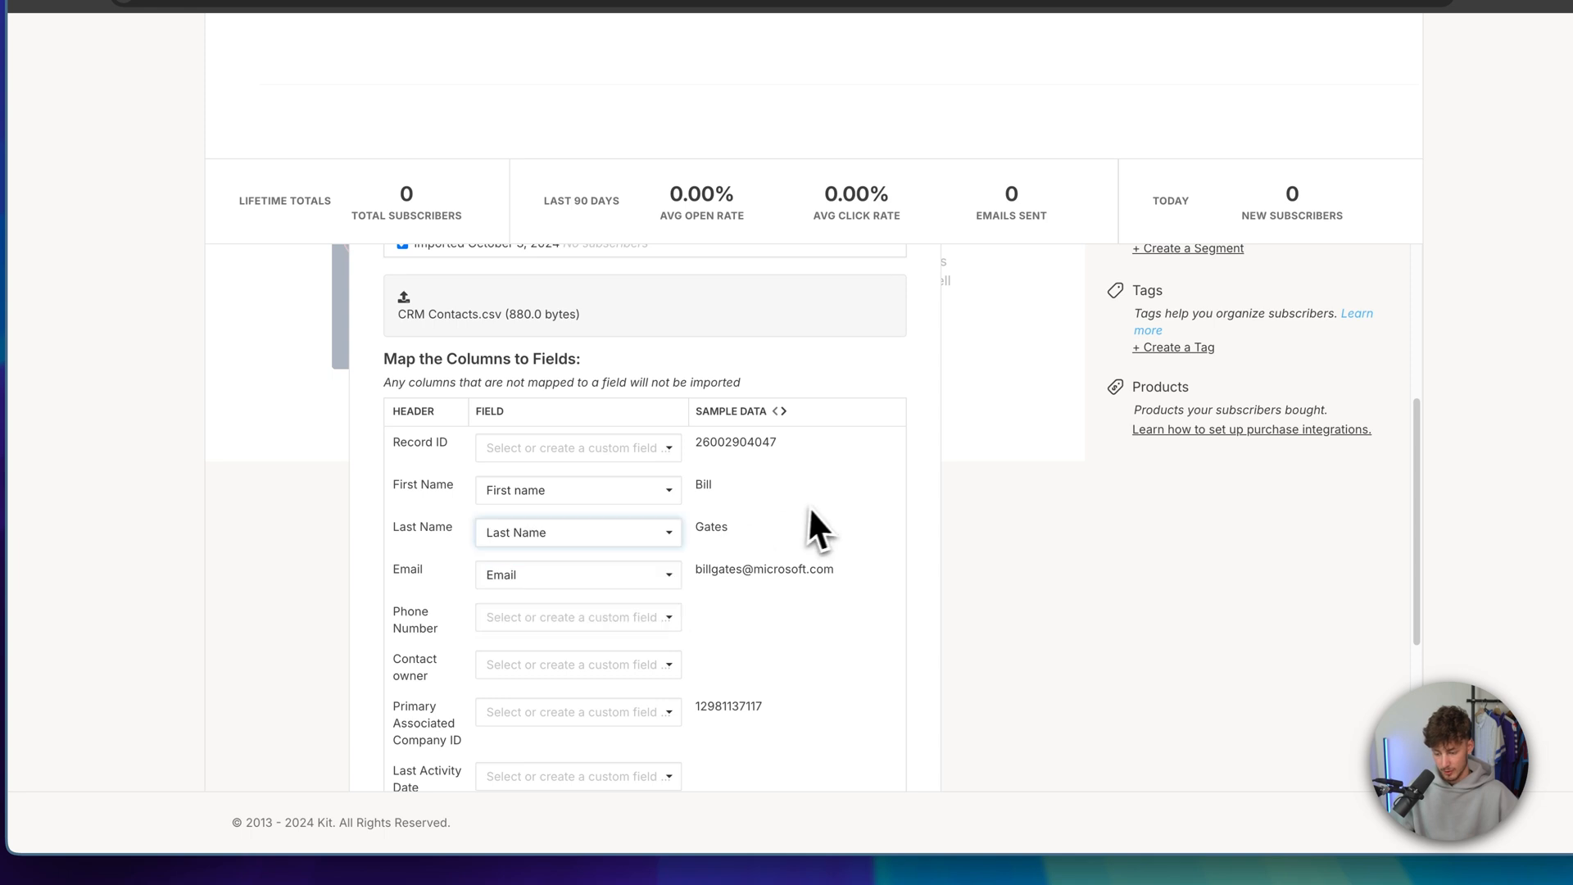
scroll(519, 596, down, 1)
click(540, 544)
click(454, 546)
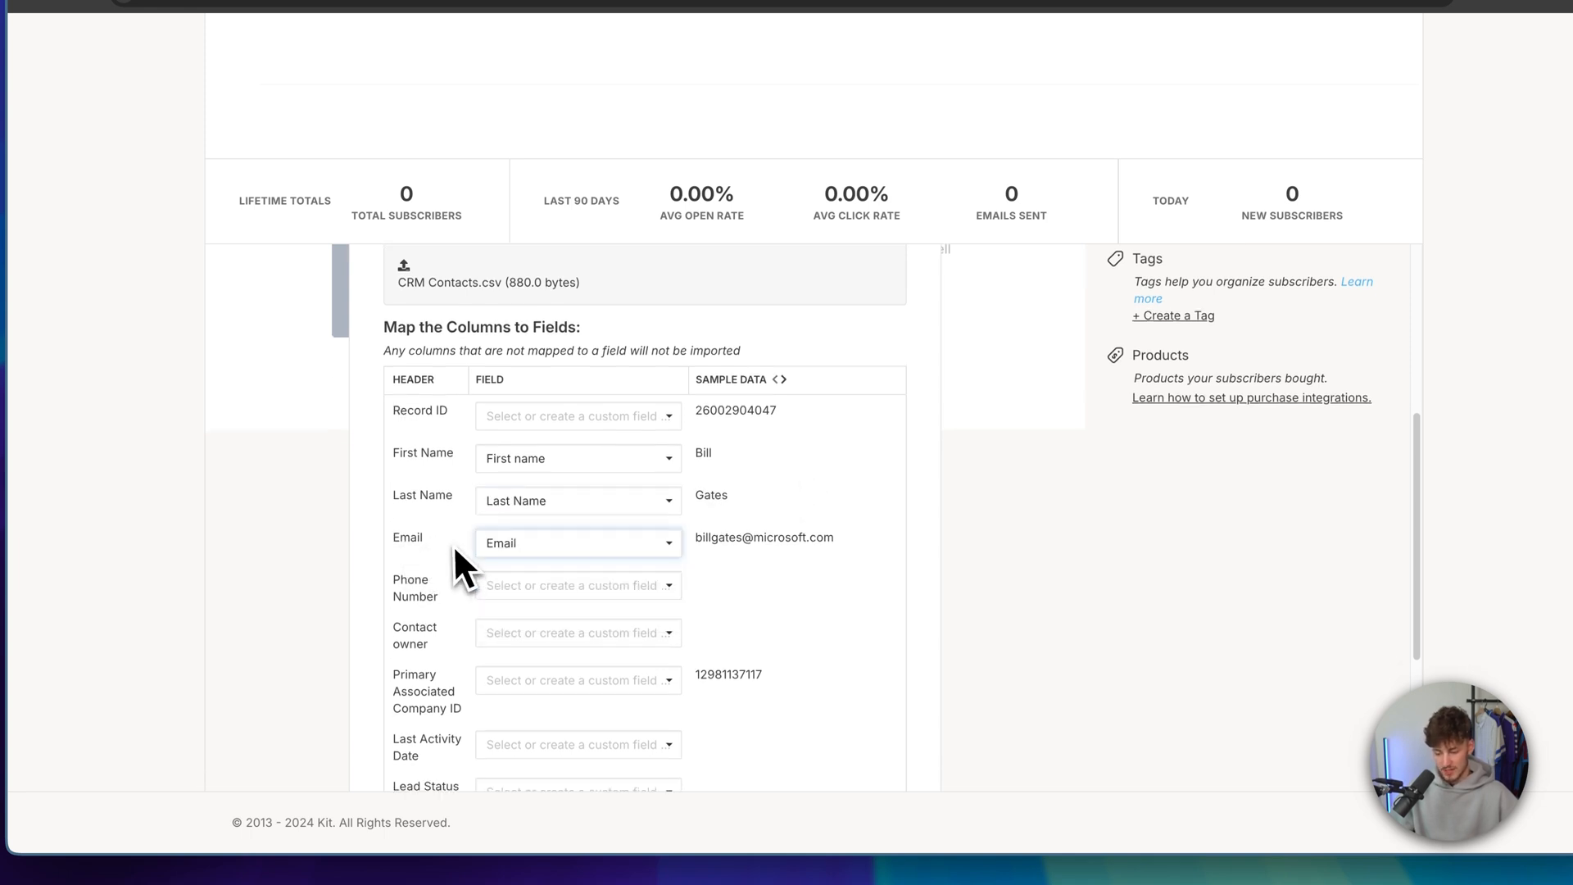
Leave the remaining columns from Phone Number to Associated Company unmapped and start the subscriber import
scroll(811, 612, down, 2)
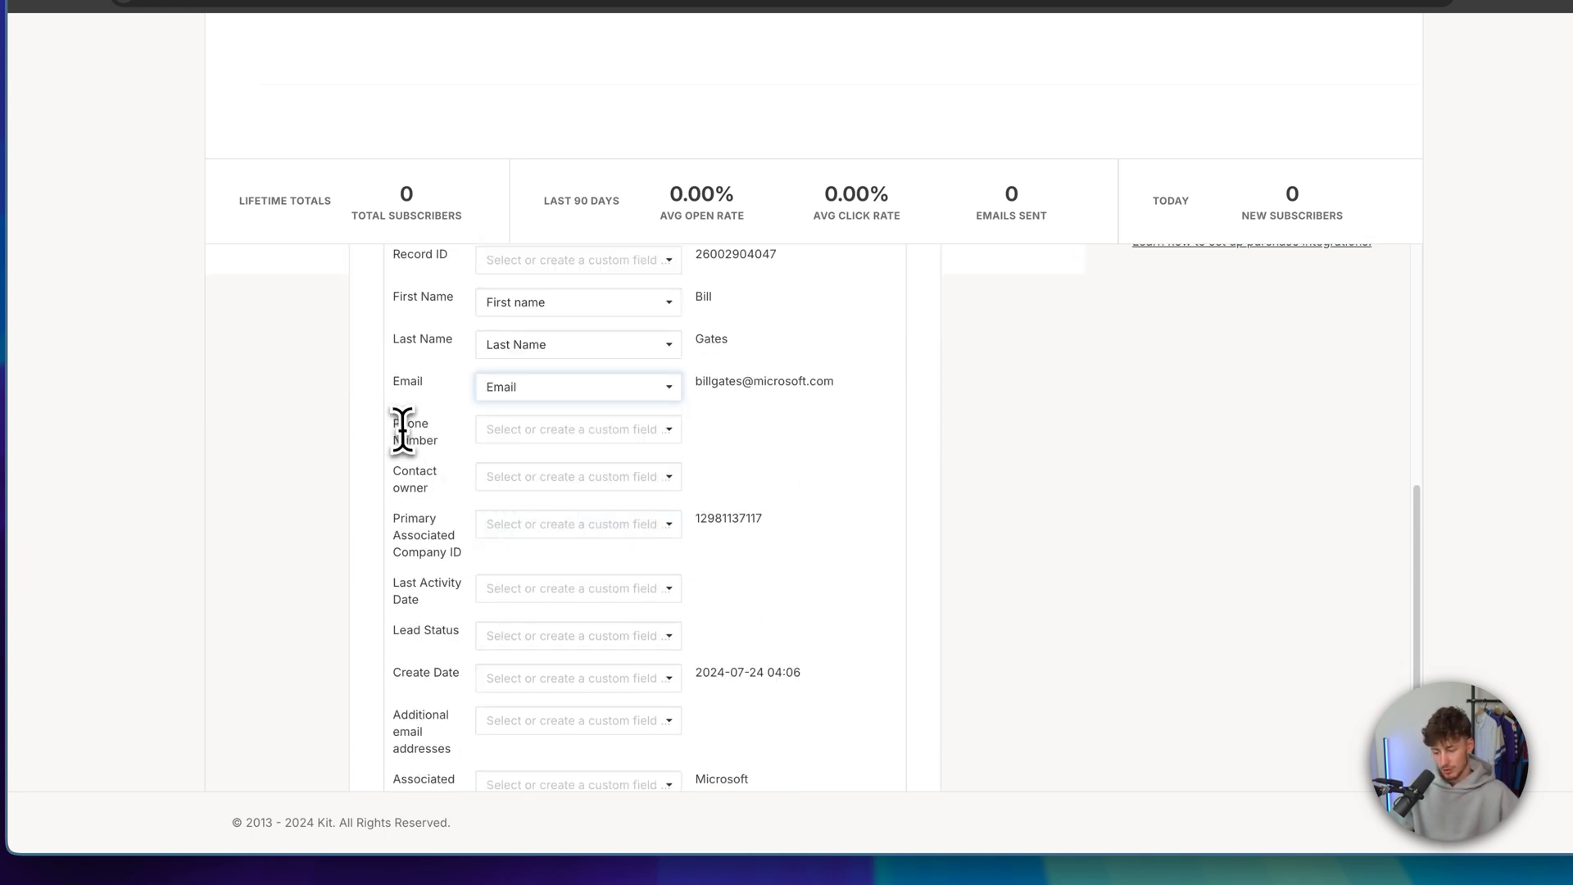
scroll(422, 459, down, 3)
scroll(419, 460, up, 3)
scroll(446, 491, down, 3)
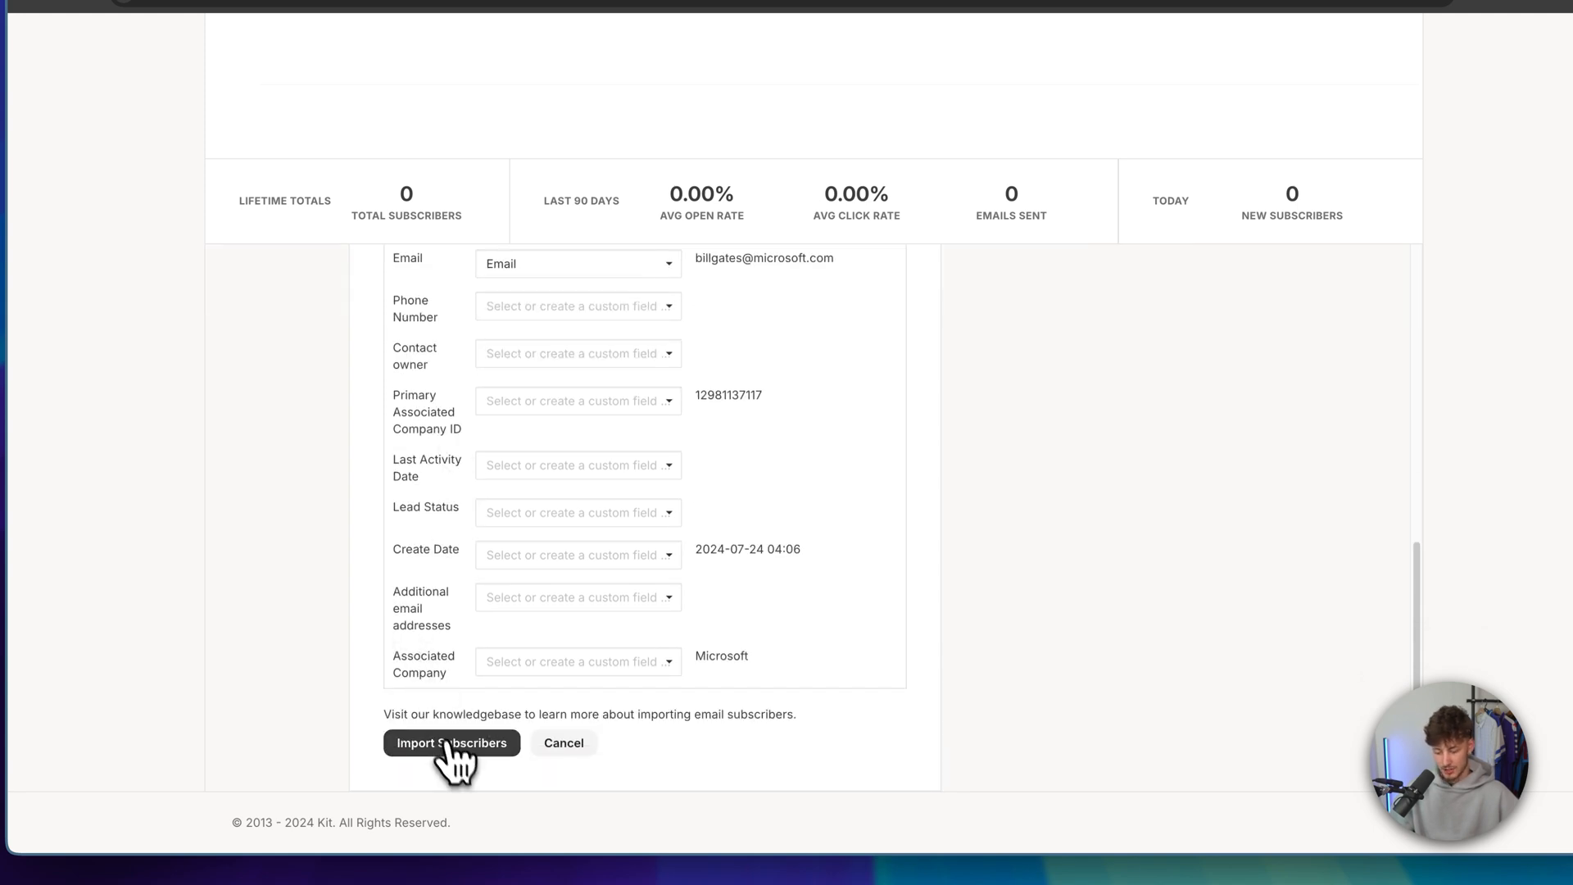
click(485, 741)
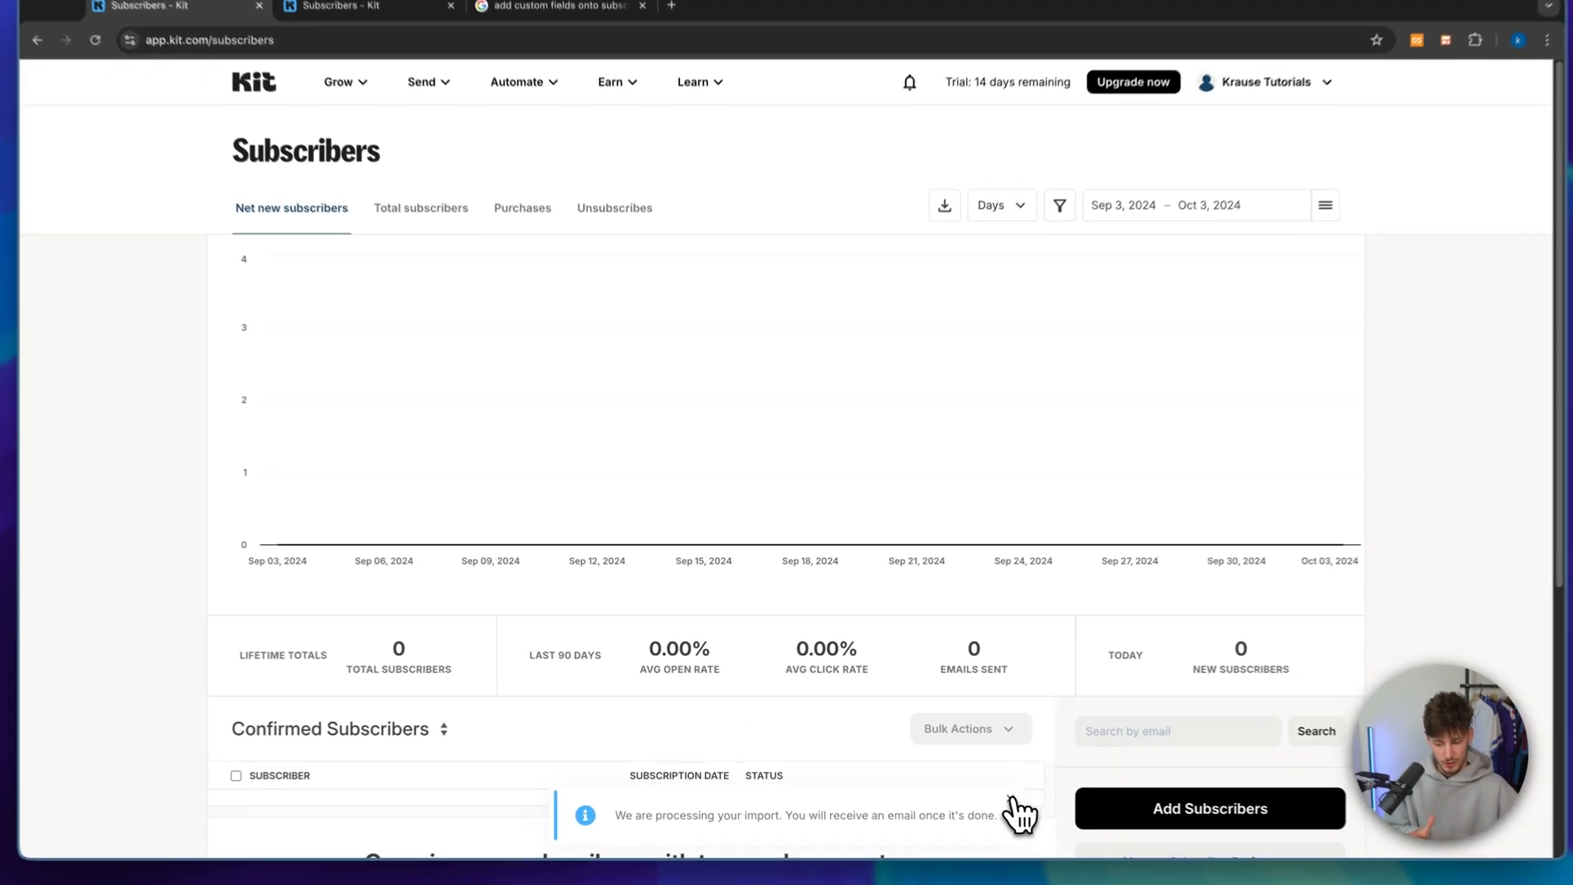
Dismiss the import notice, reload the Subscribers page, and close the two extra browser tabs
click(1014, 802)
scroll(942, 697, down, 5)
scroll(924, 661, up, 5)
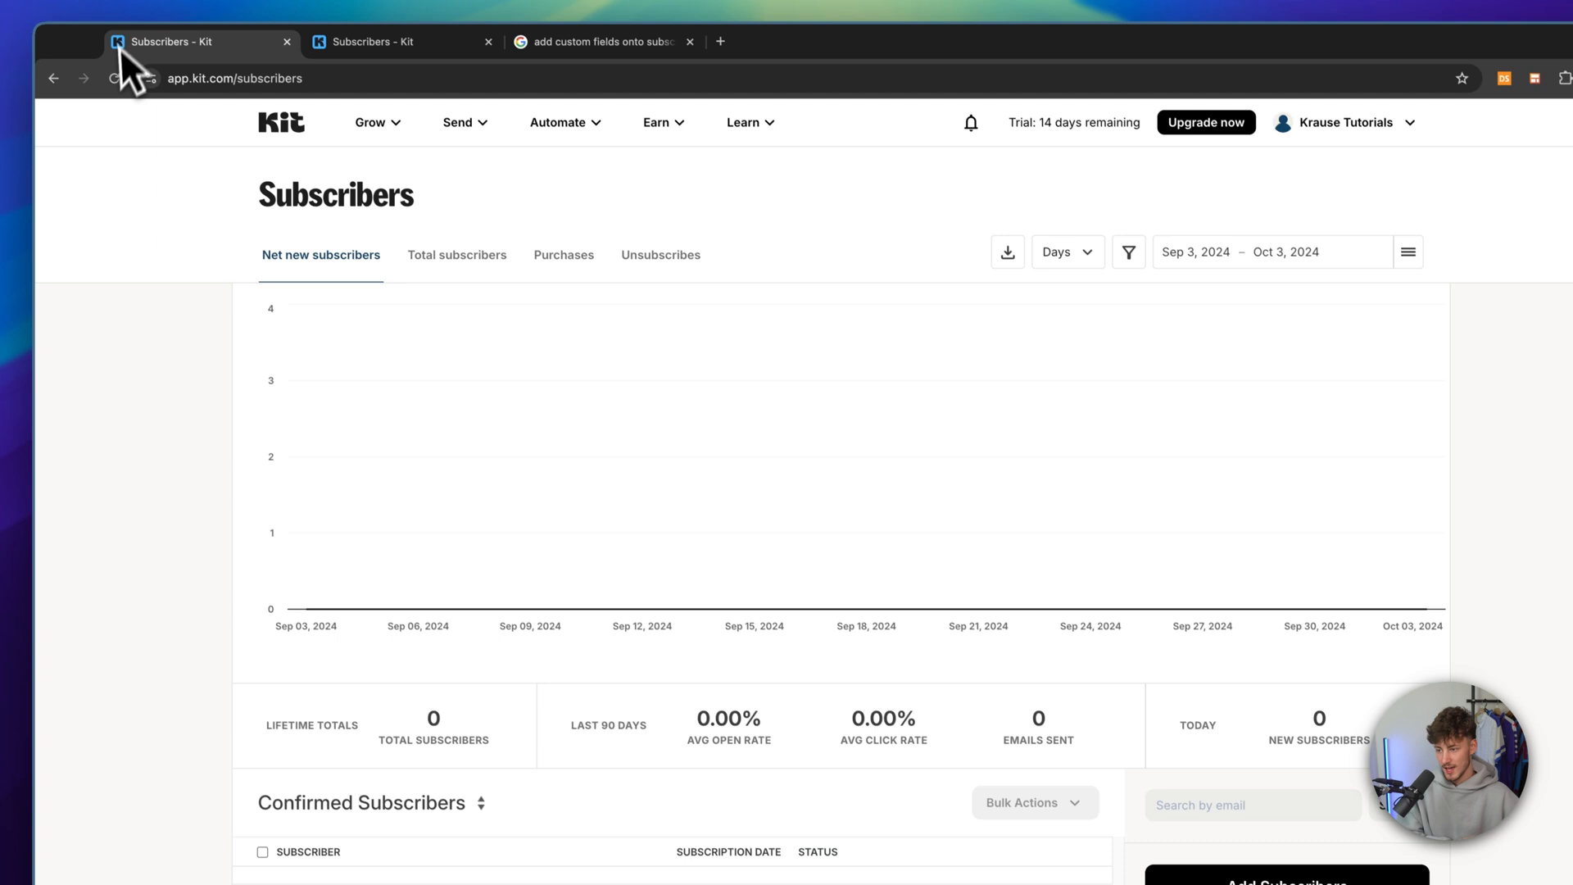
click(115, 78)
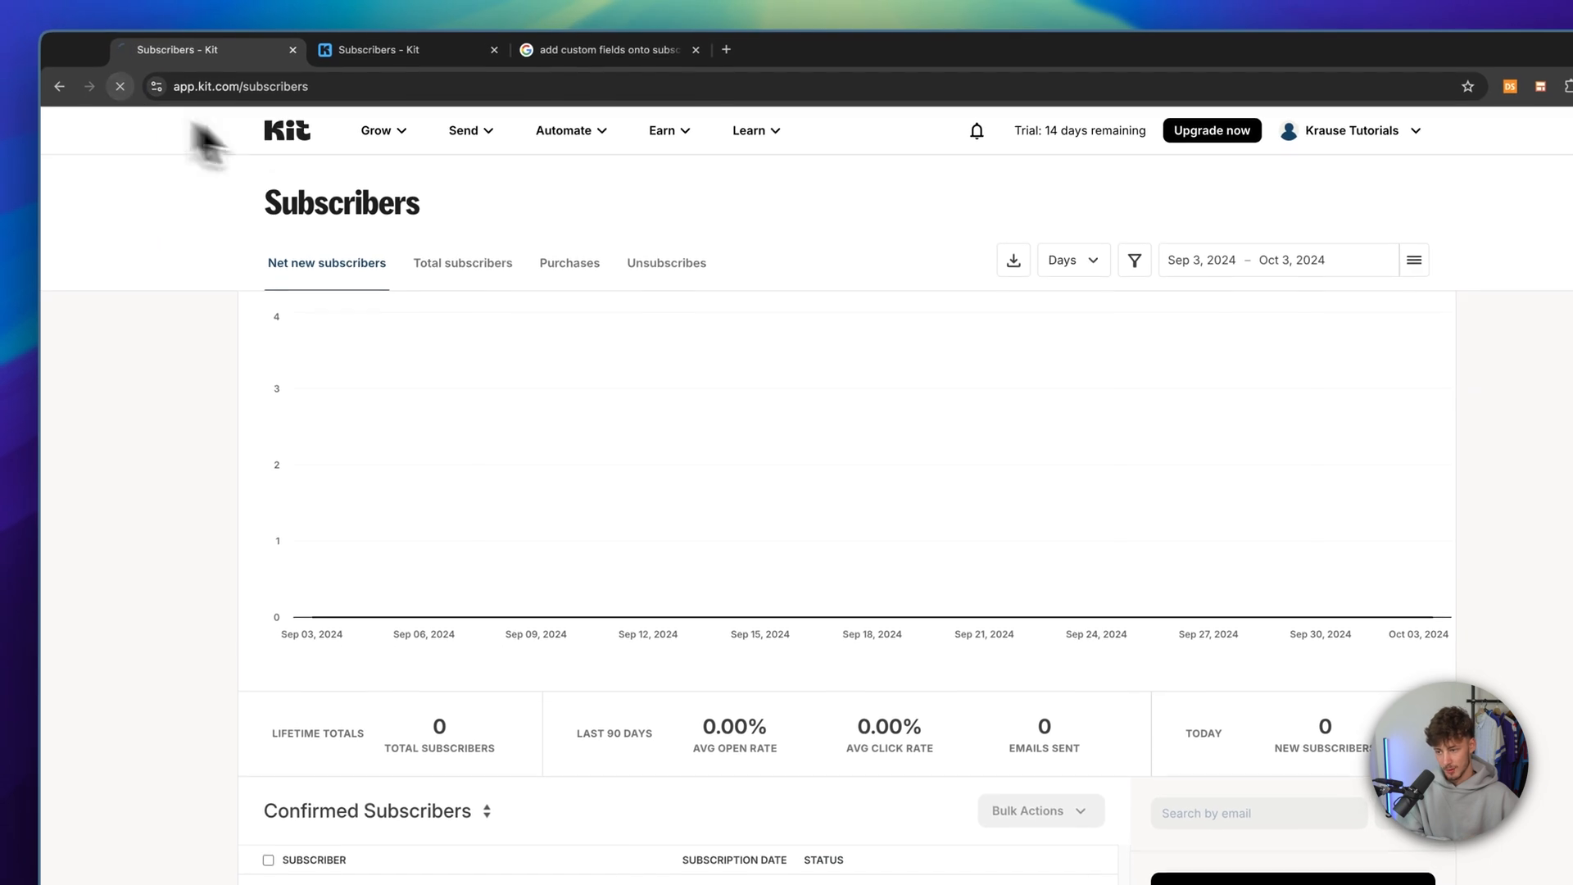
middle_click(376, 50)
middle_click(377, 51)
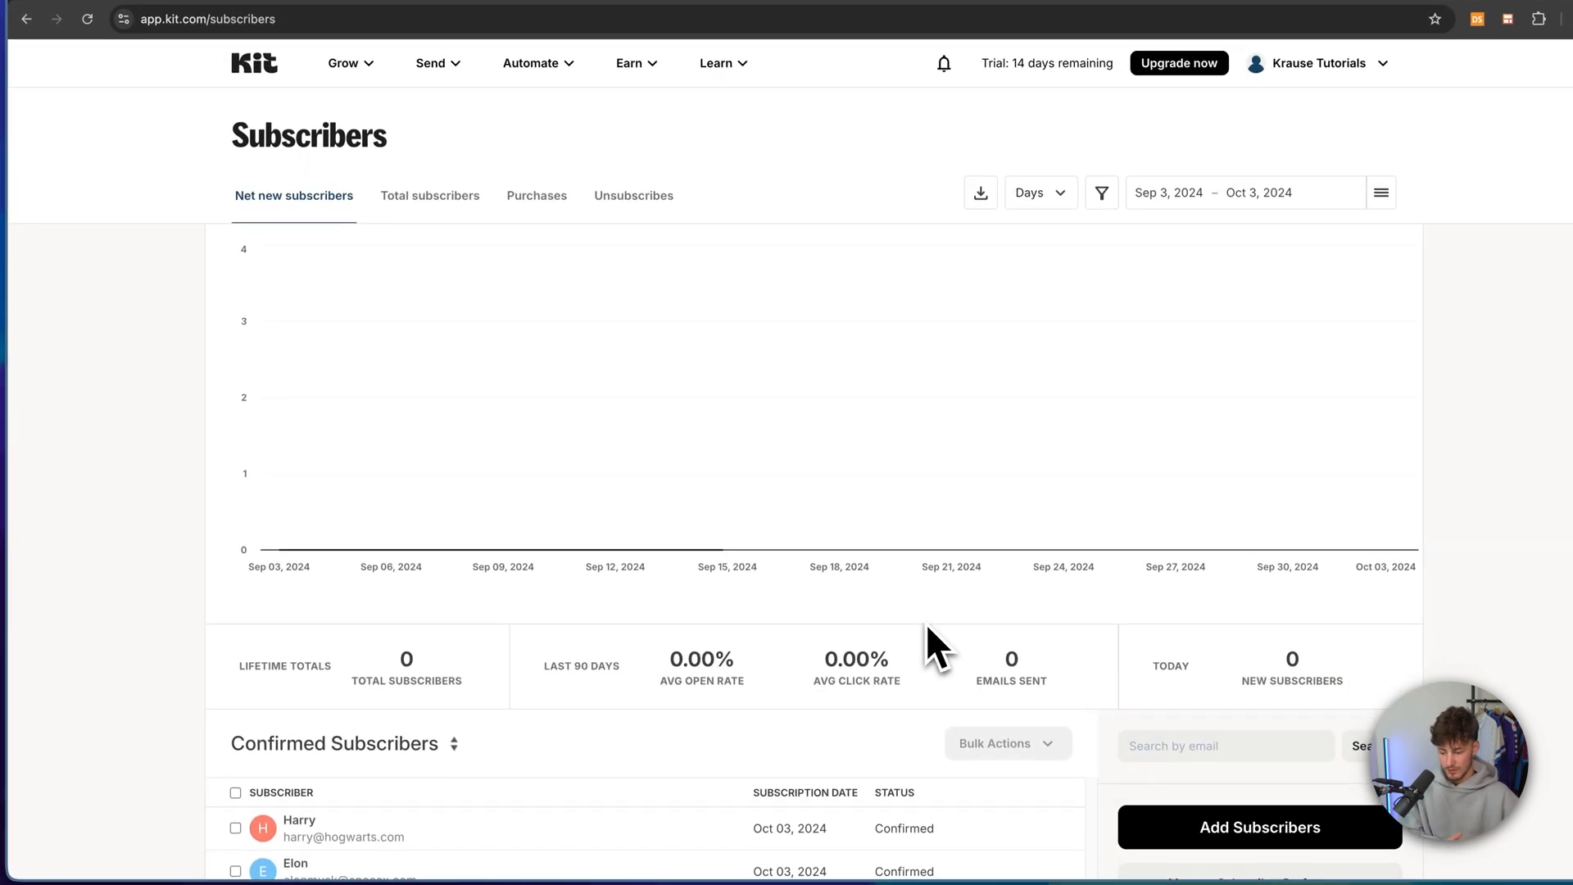
Check the imported contacts in the Confirmed Subscribers list and look at the segments and tags beside it
scroll(918, 624, down, 3)
scroll(356, 573, down, 2)
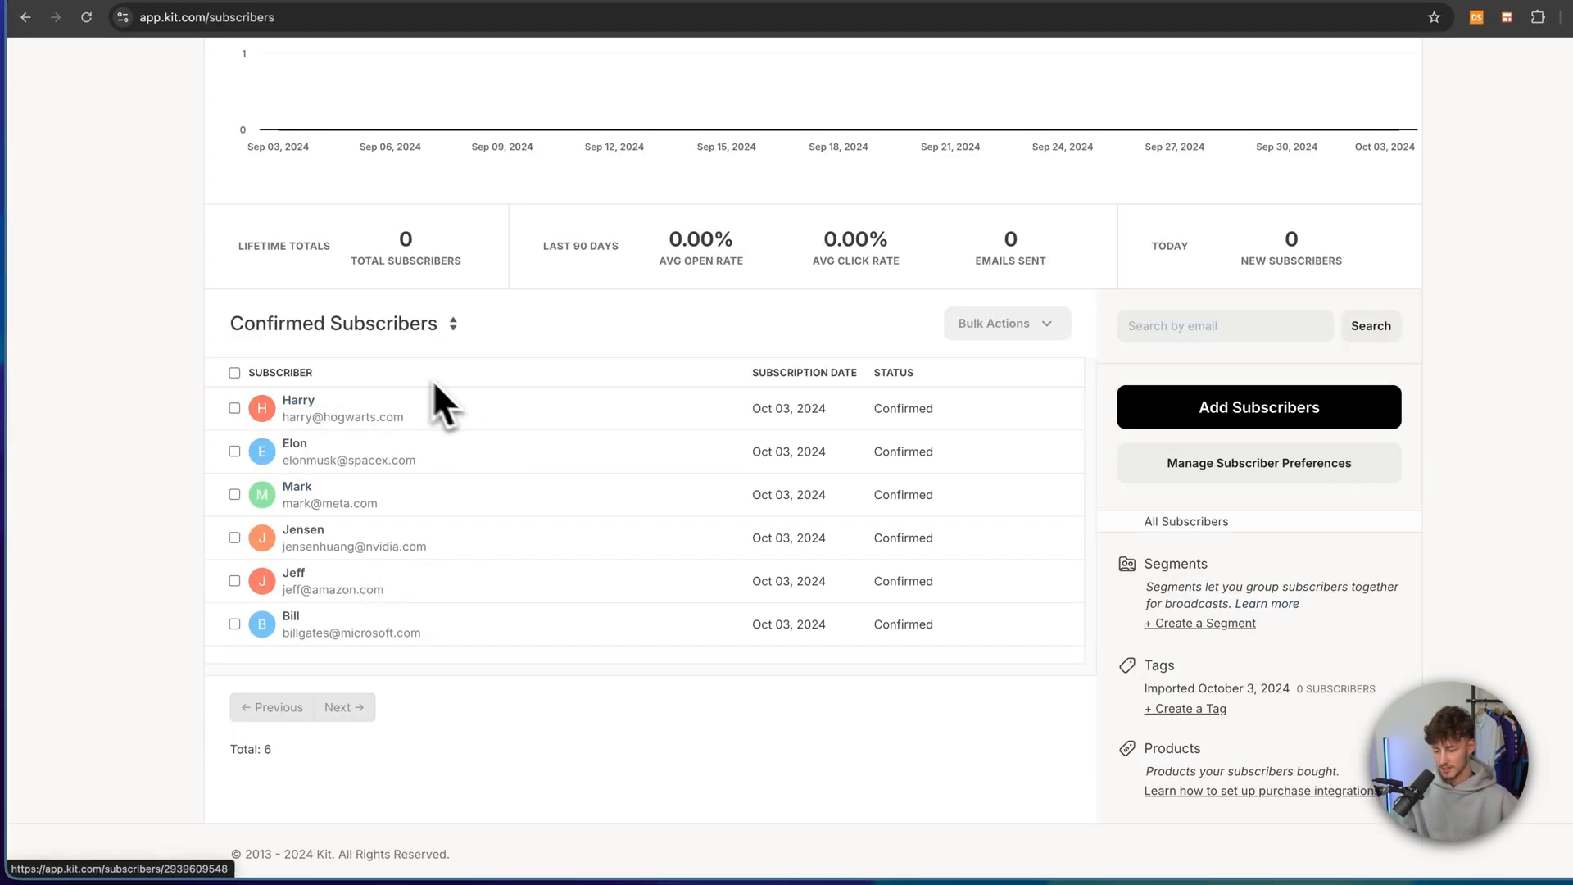
drag(232, 325, 581, 348)
click(606, 342)
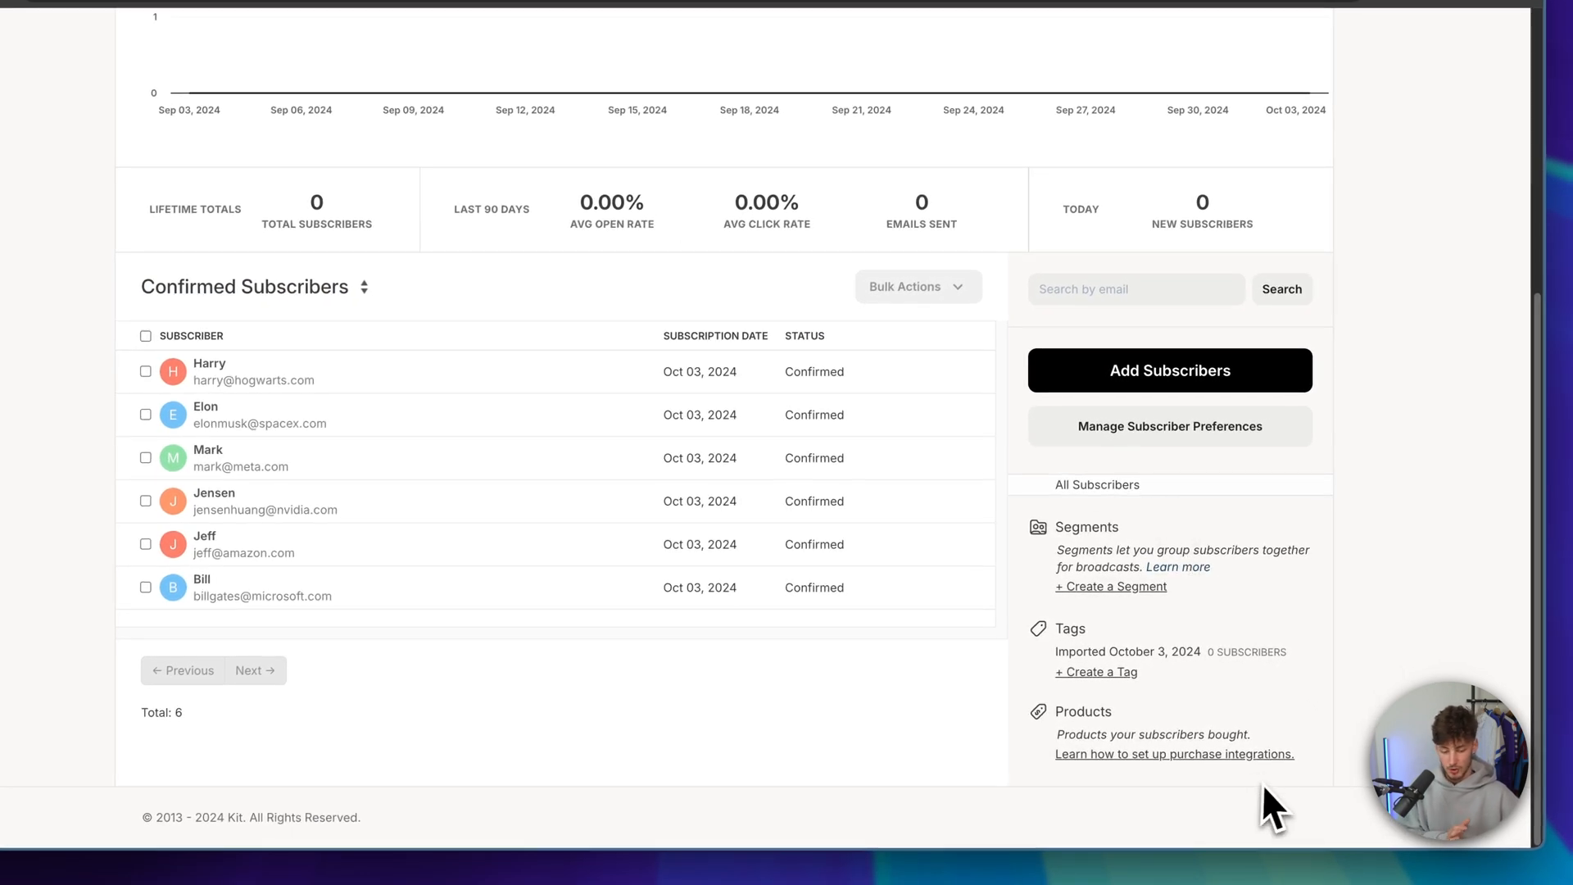
click(1088, 527)
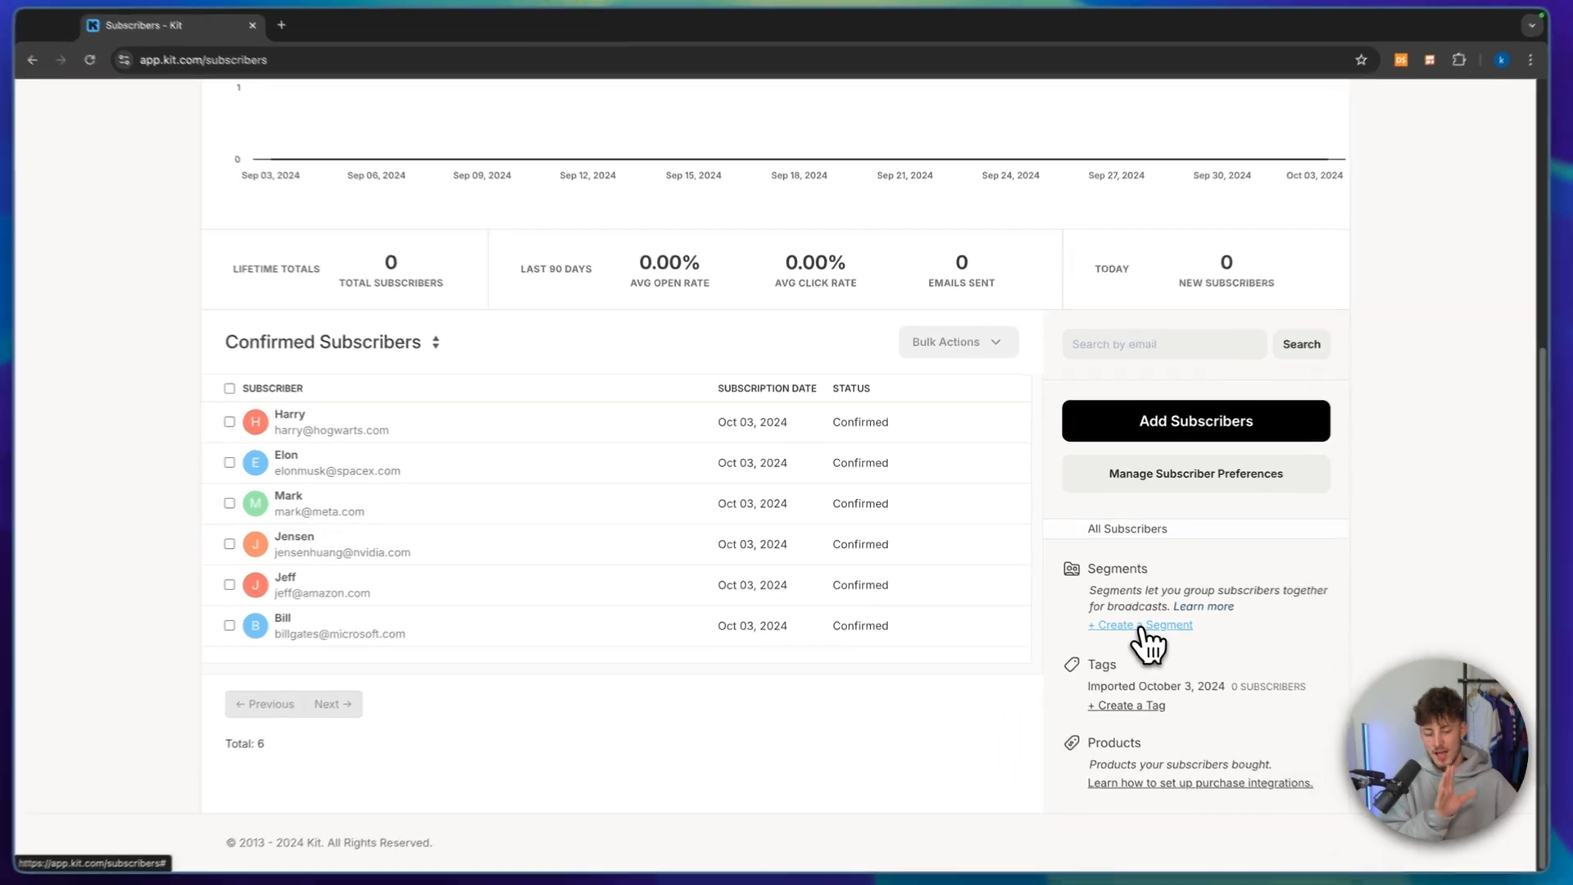
Open the new segment form, examine the available subscriber filter options, and close it without saving
click(1146, 625)
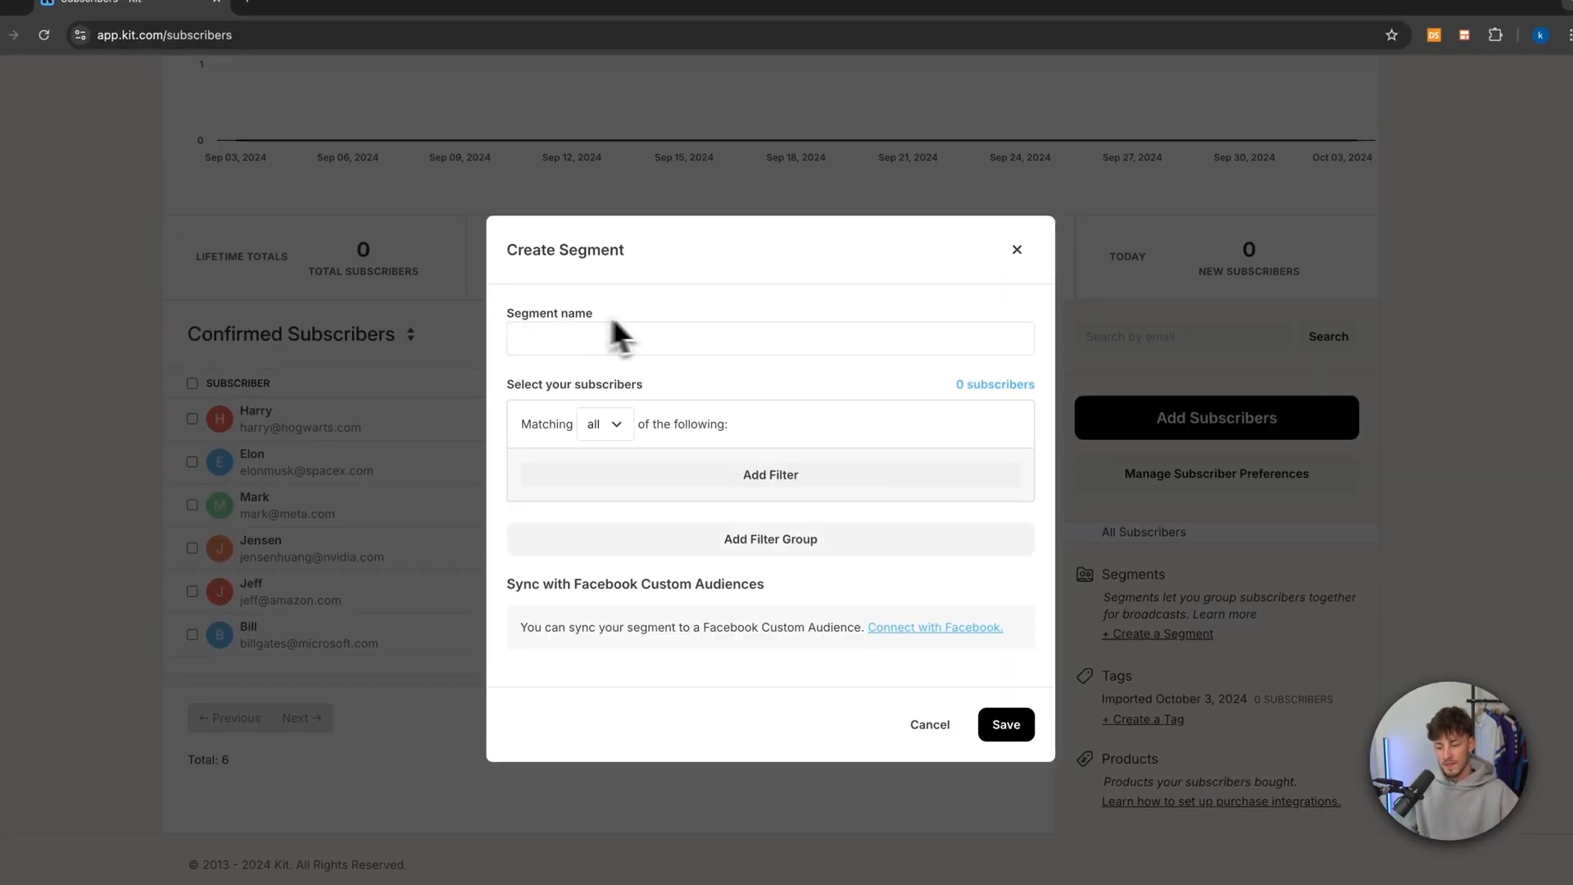
click(614, 337)
click(614, 339)
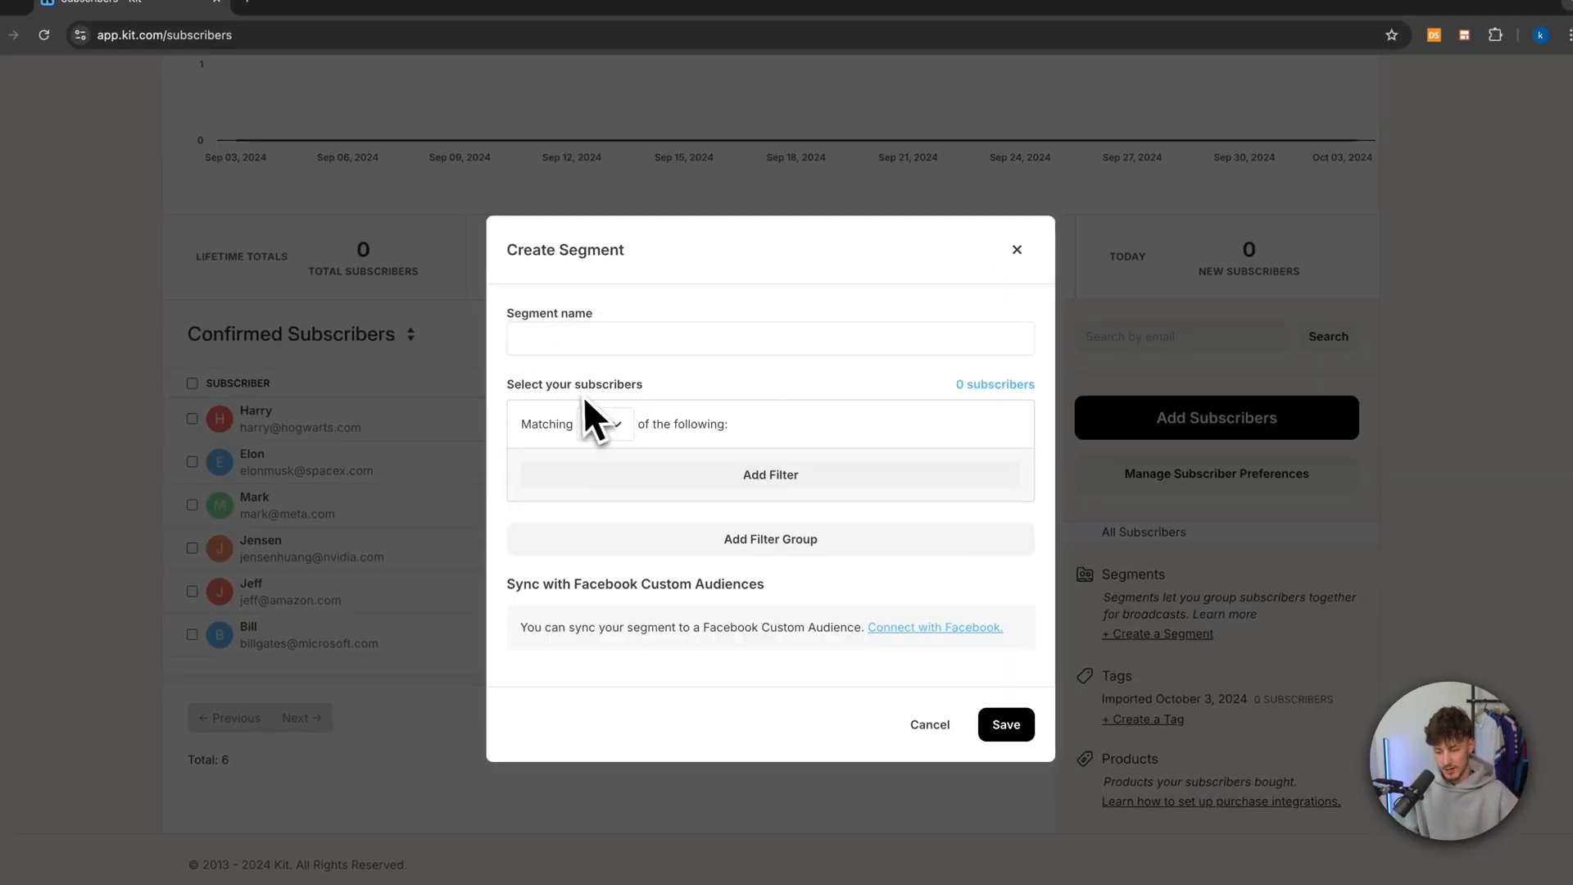
click(695, 474)
click(770, 489)
scroll(803, 597, down, 3)
scroll(803, 598, up, 3)
scroll(803, 615, down, 3)
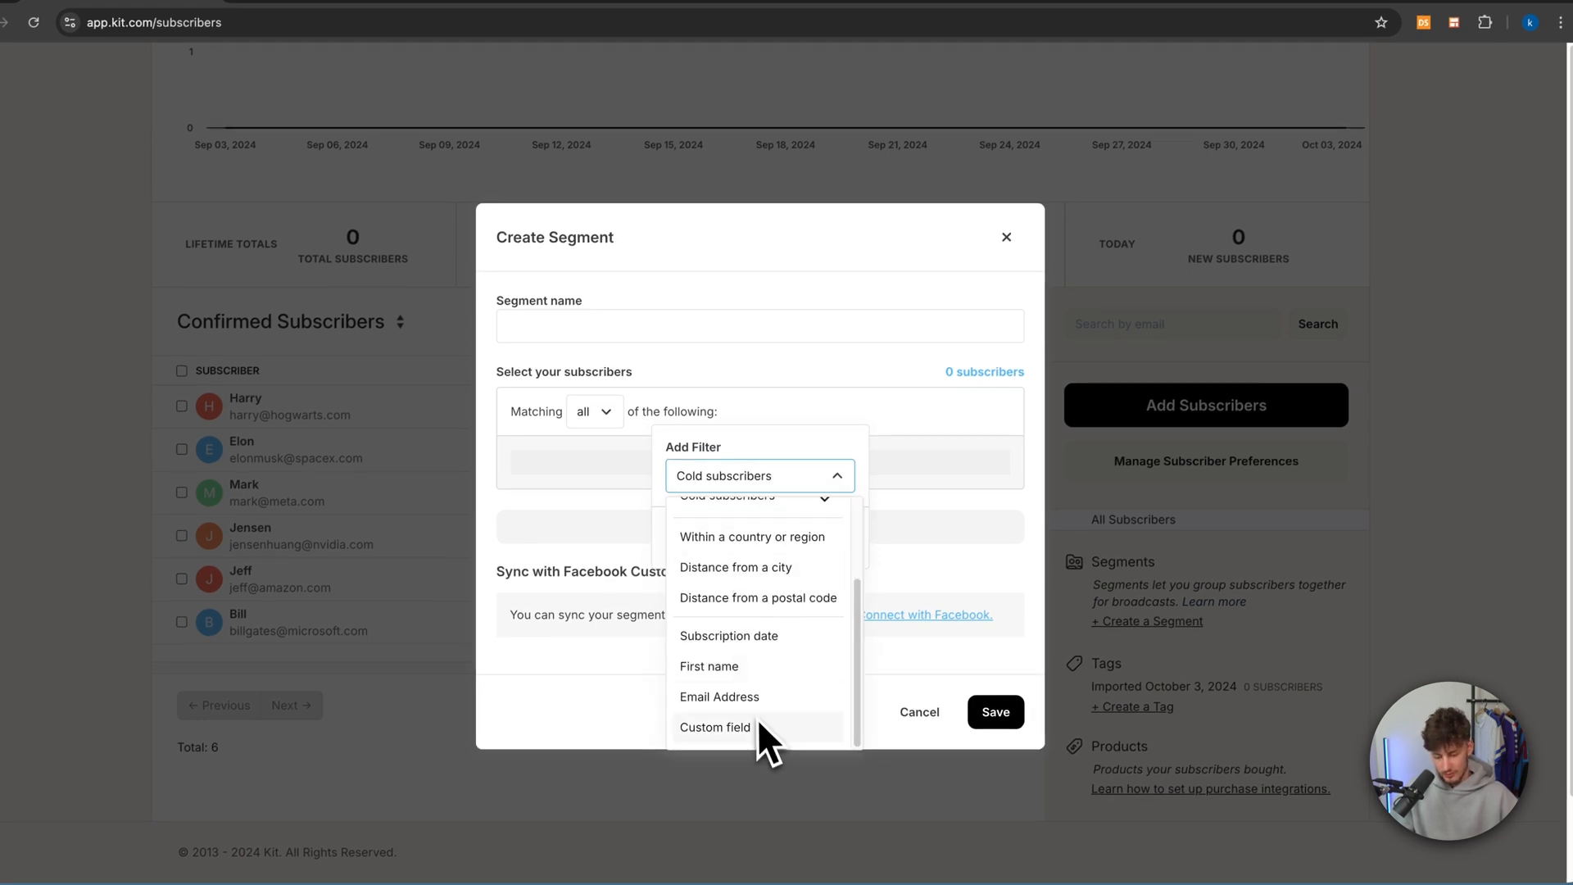
scroll(761, 717, up, 3)
click(874, 426)
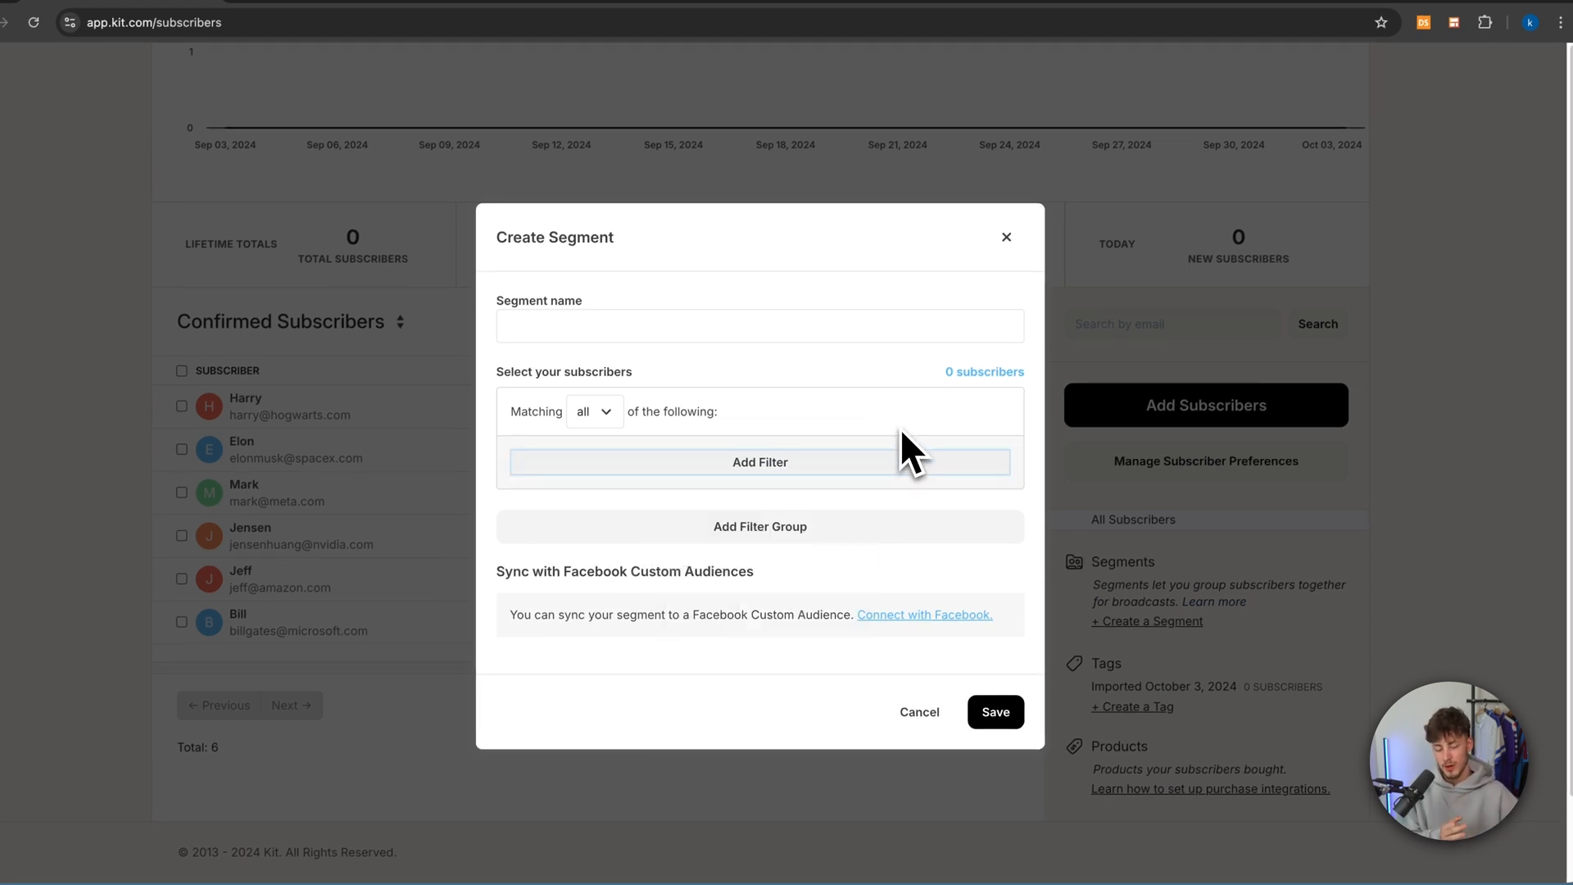
click(1006, 237)
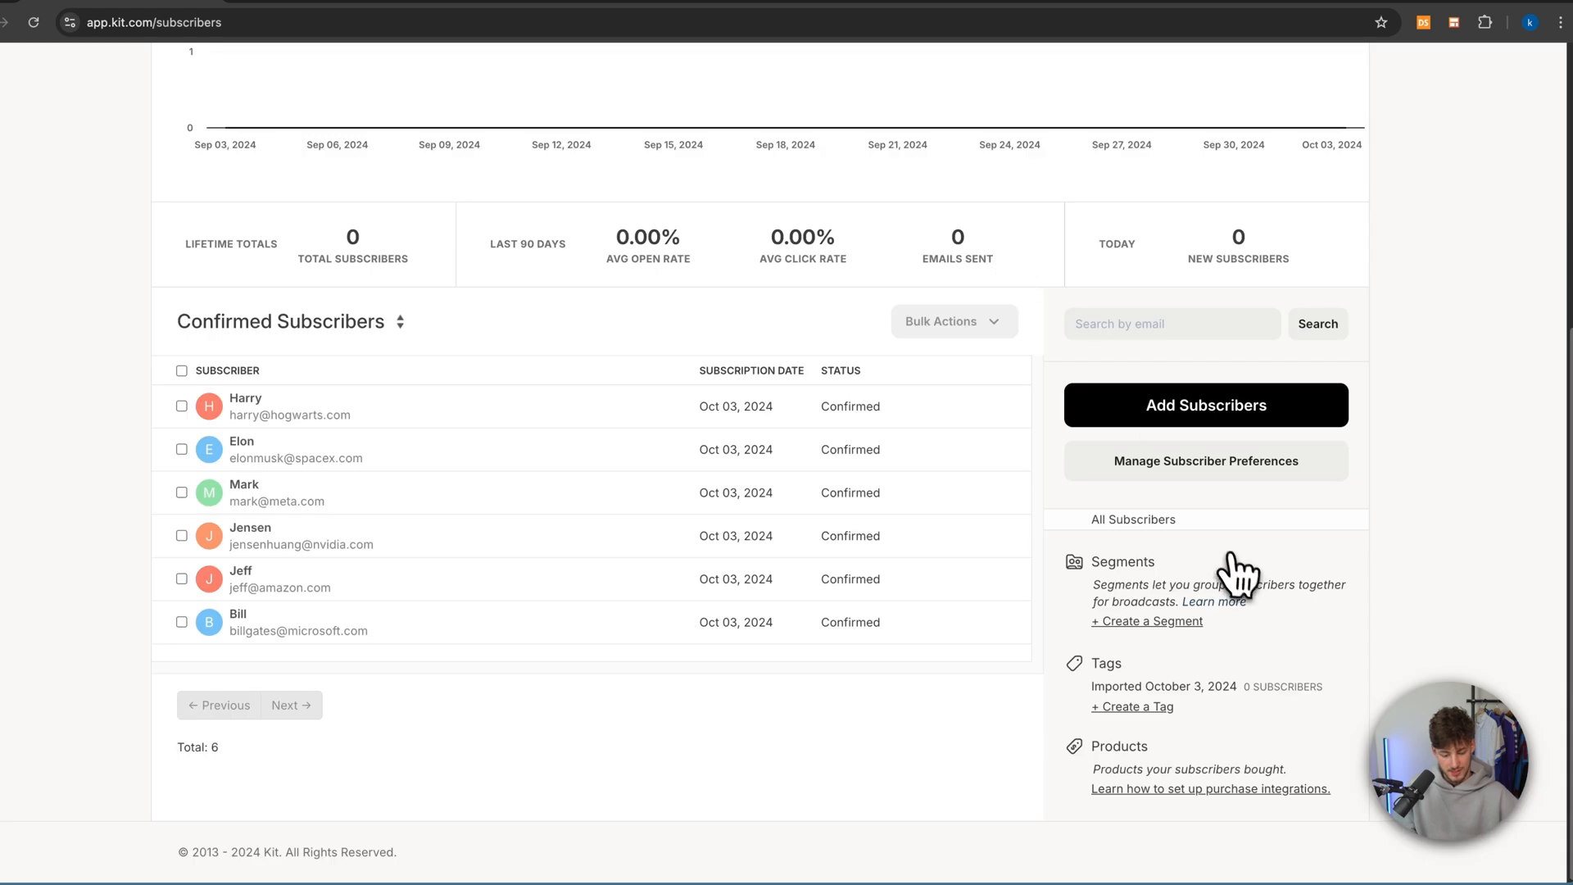
View the form for creating a tag and close it without adding one
click(1147, 706)
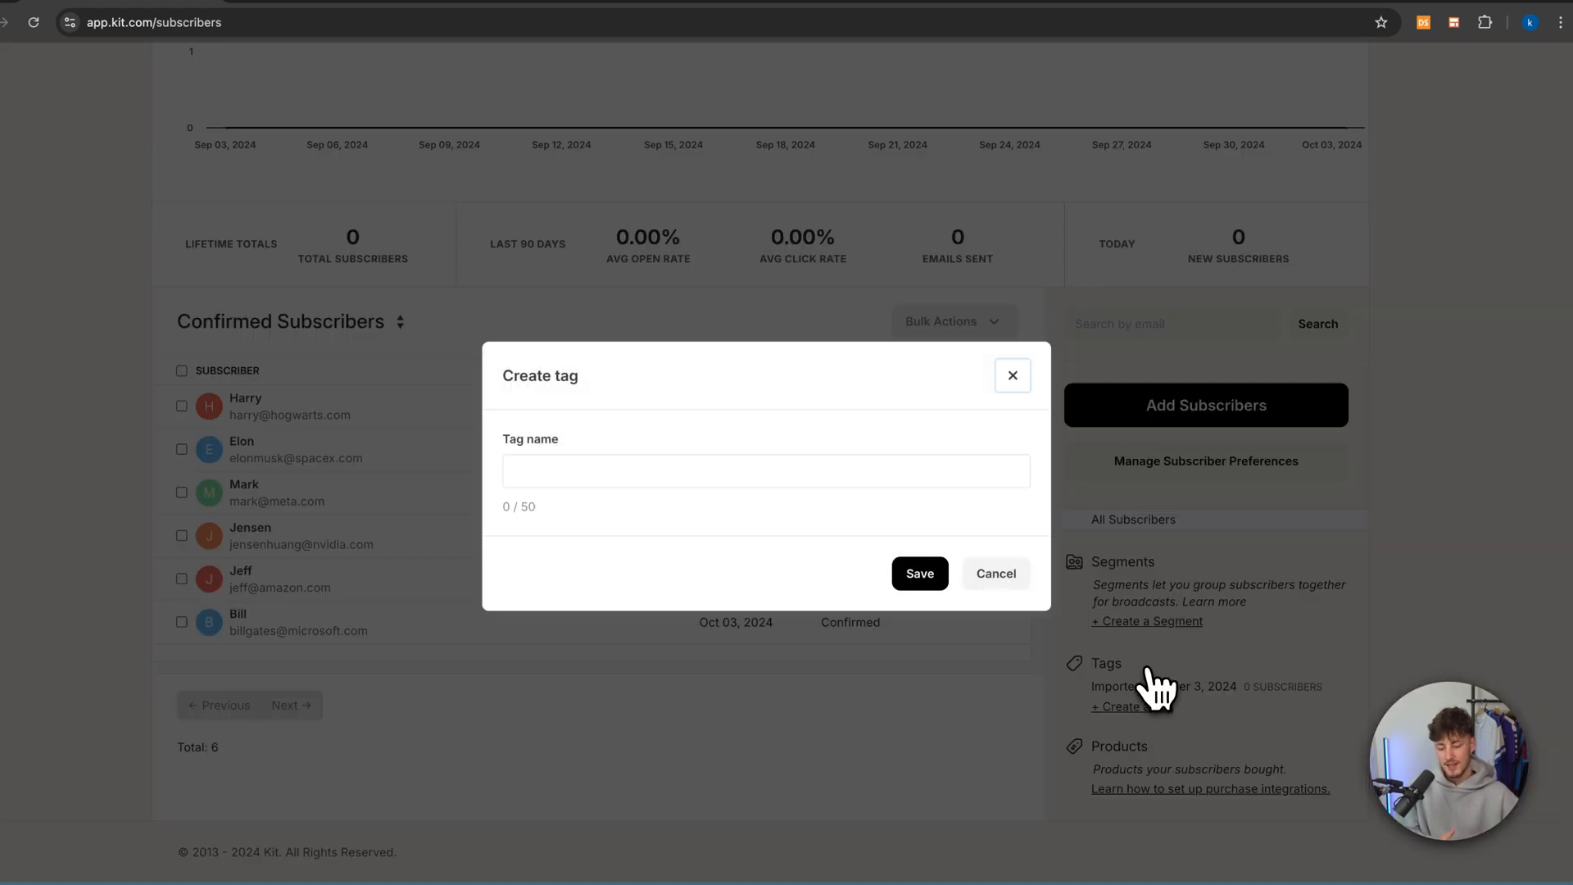
click(1013, 375)
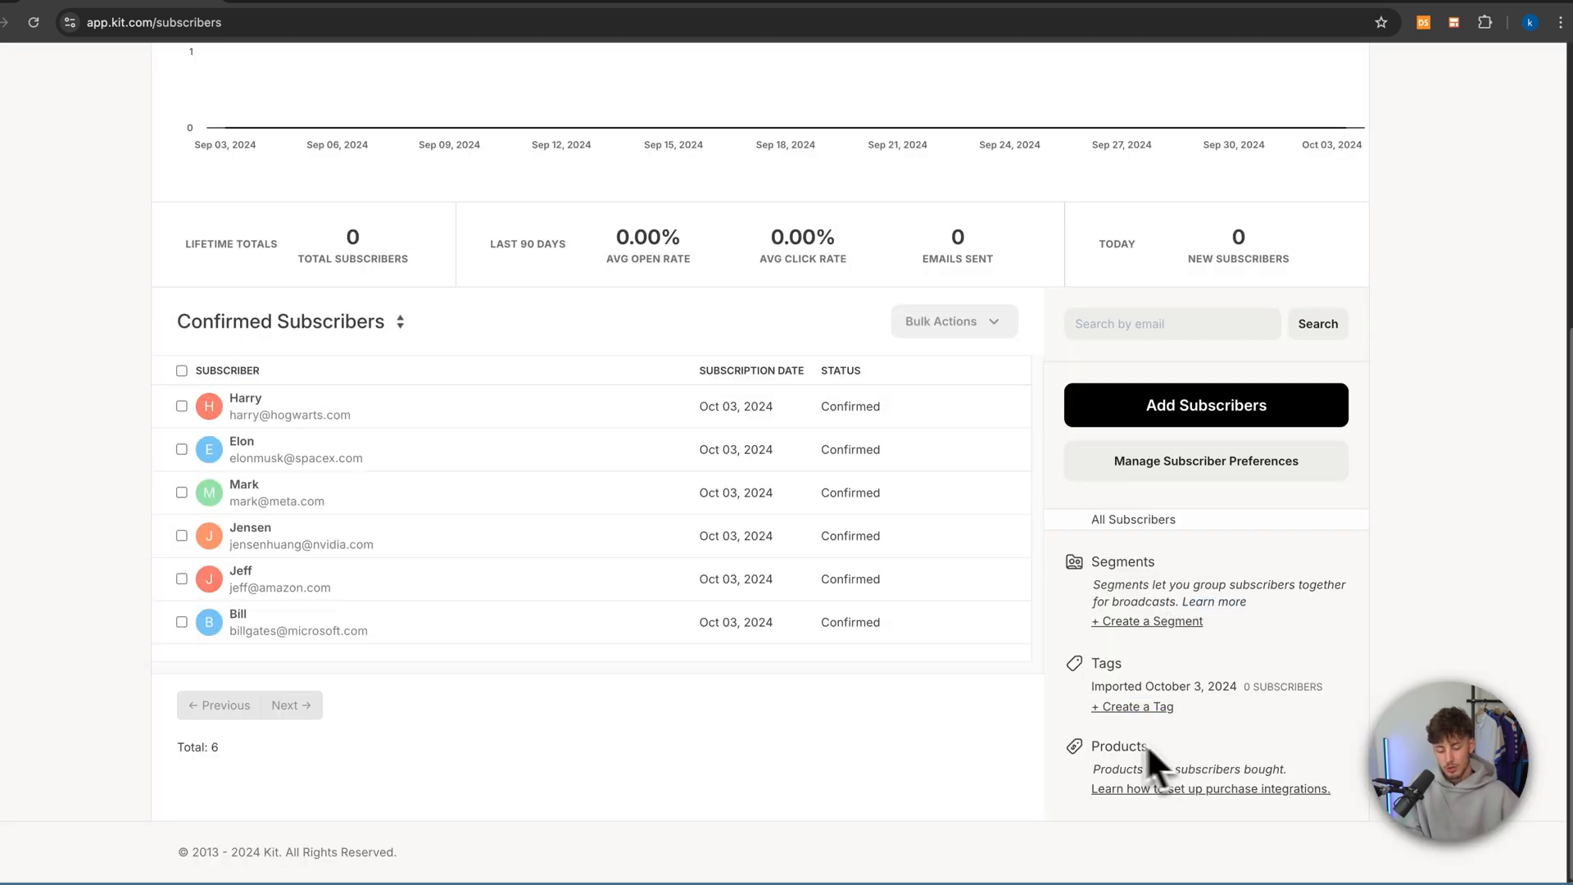
scroll(1171, 735, up, 5)
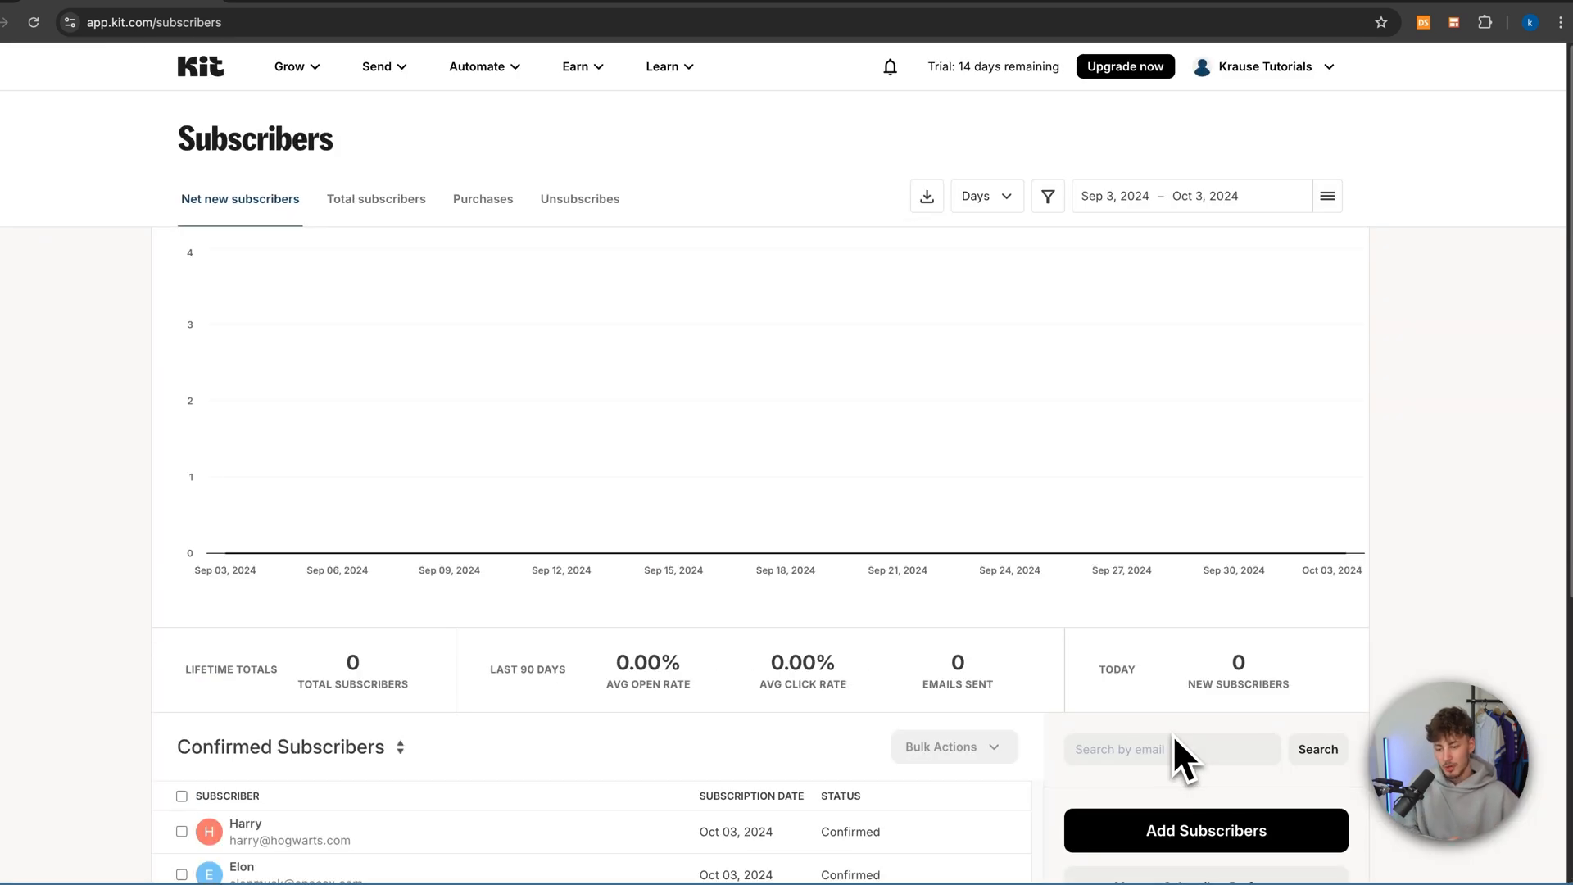
Return to the dashboard, look over the Grow and Learn options, and open Landing Pages & Forms
click(198, 67)
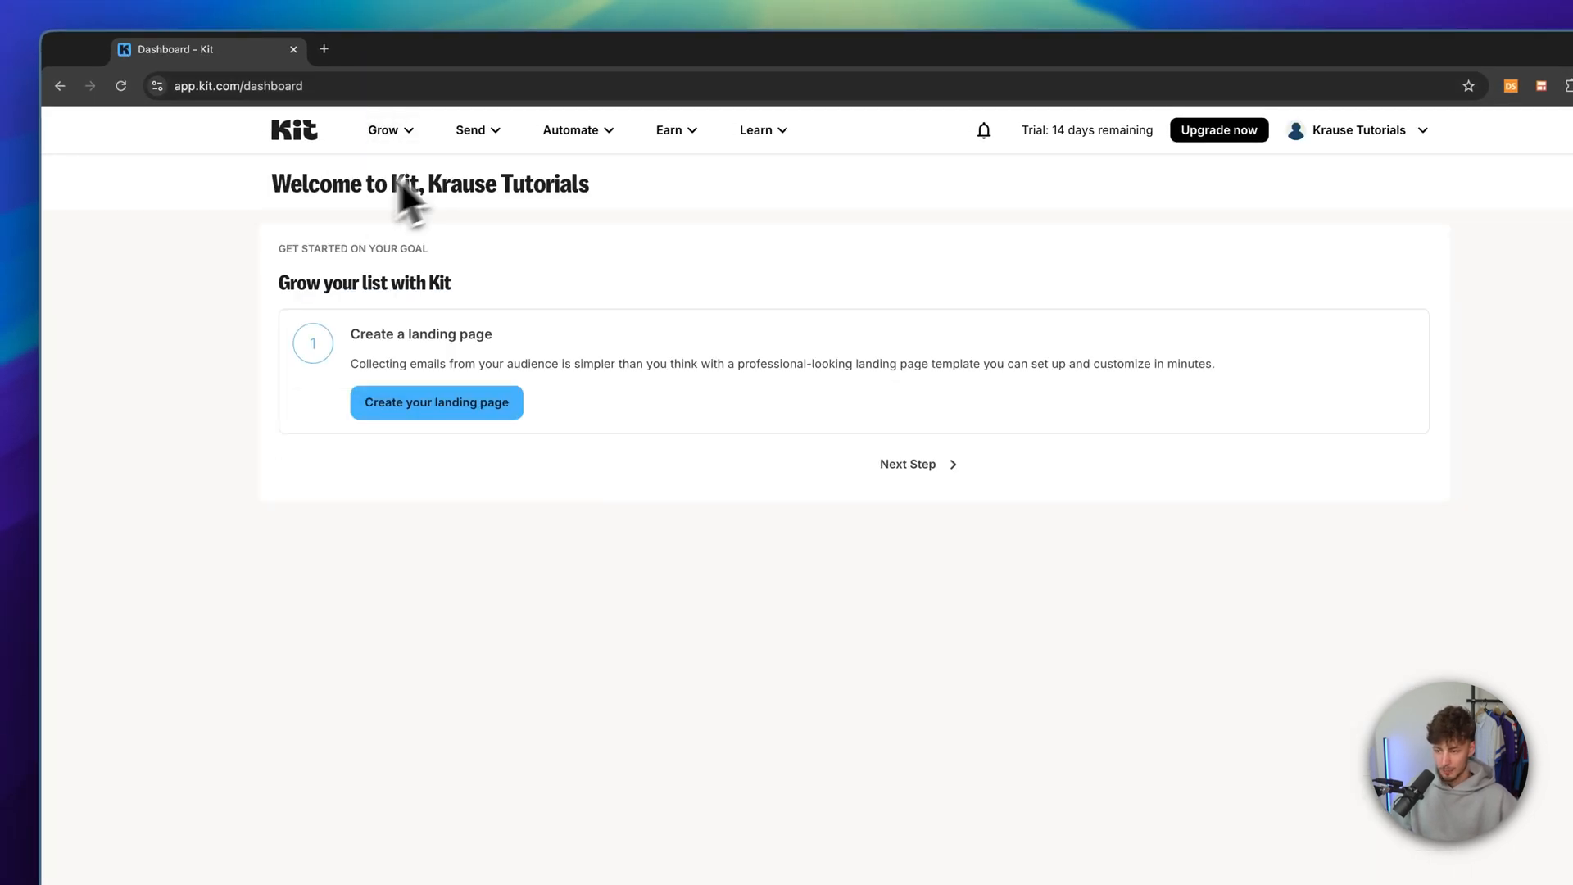
click(403, 133)
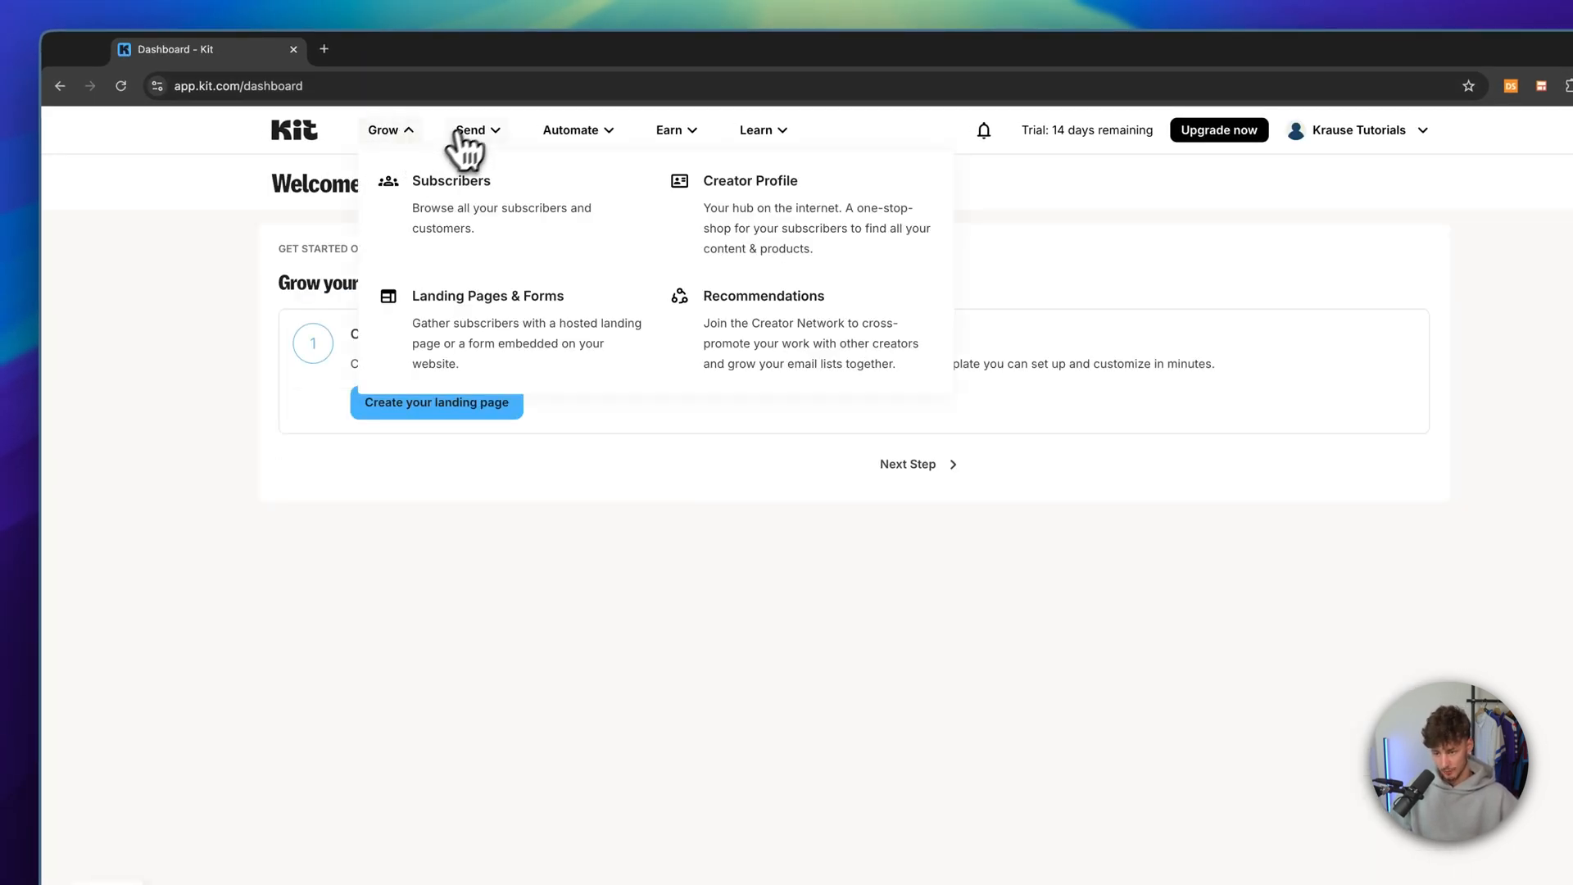
mouse_move(765, 143)
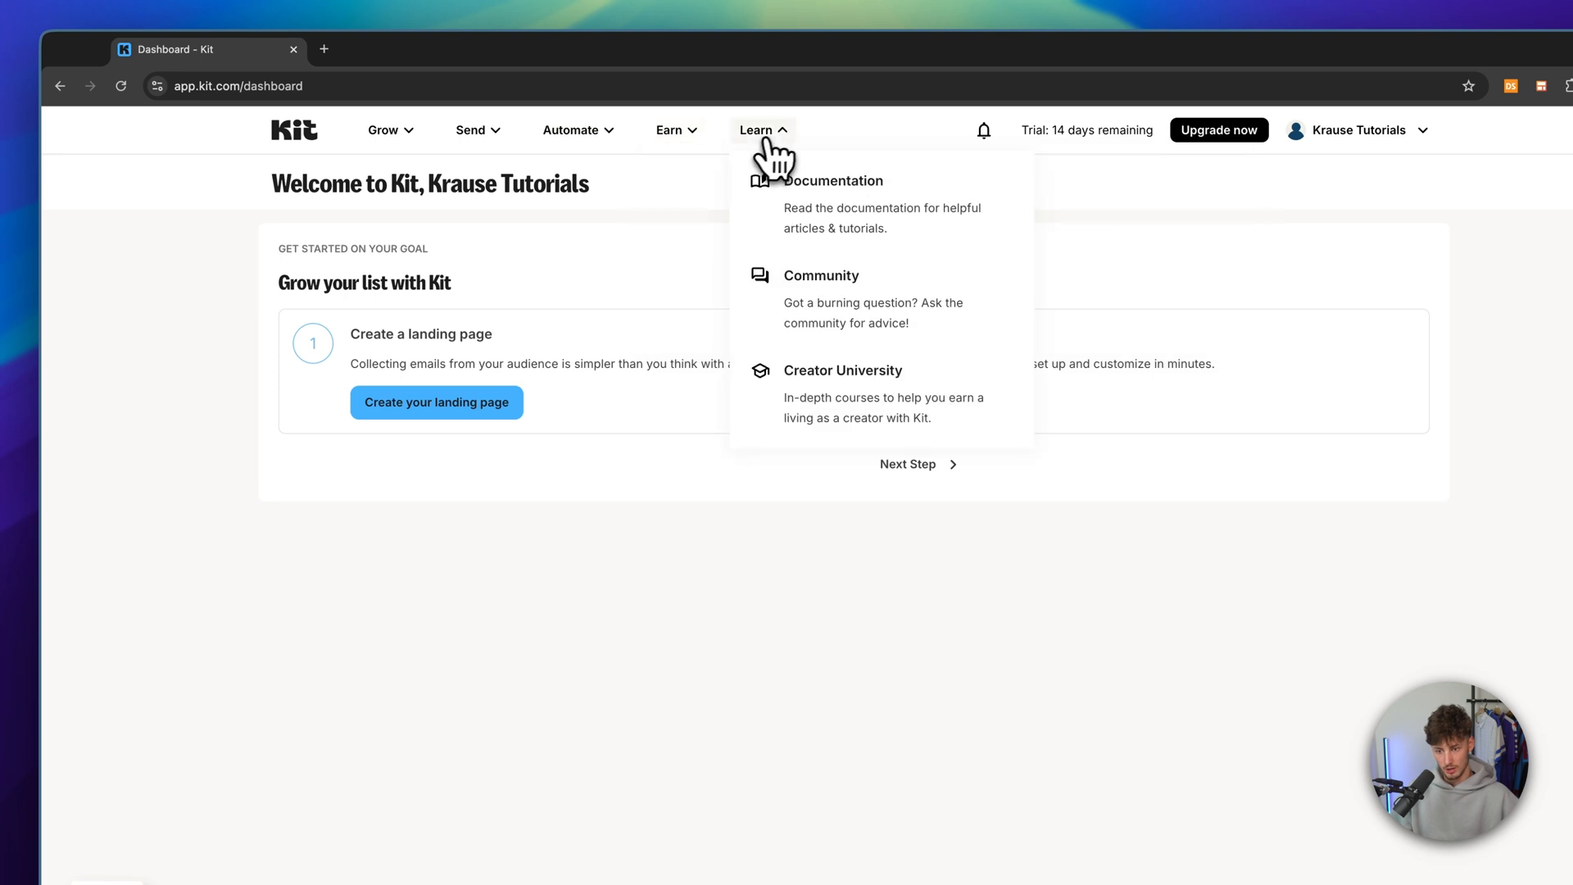
mouse_move(383, 137)
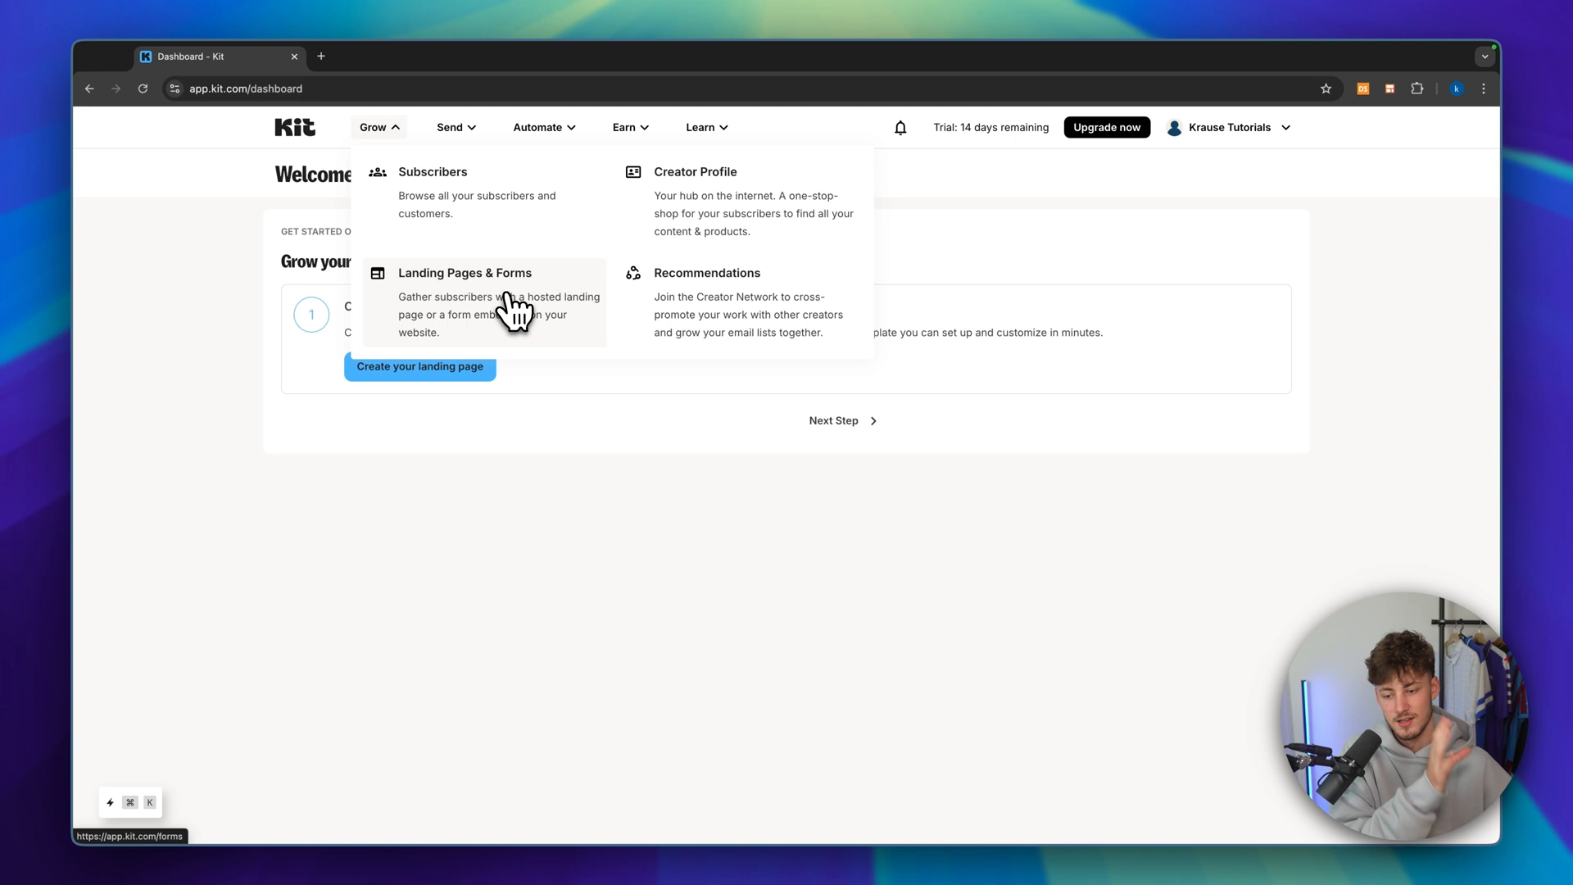
click(500, 324)
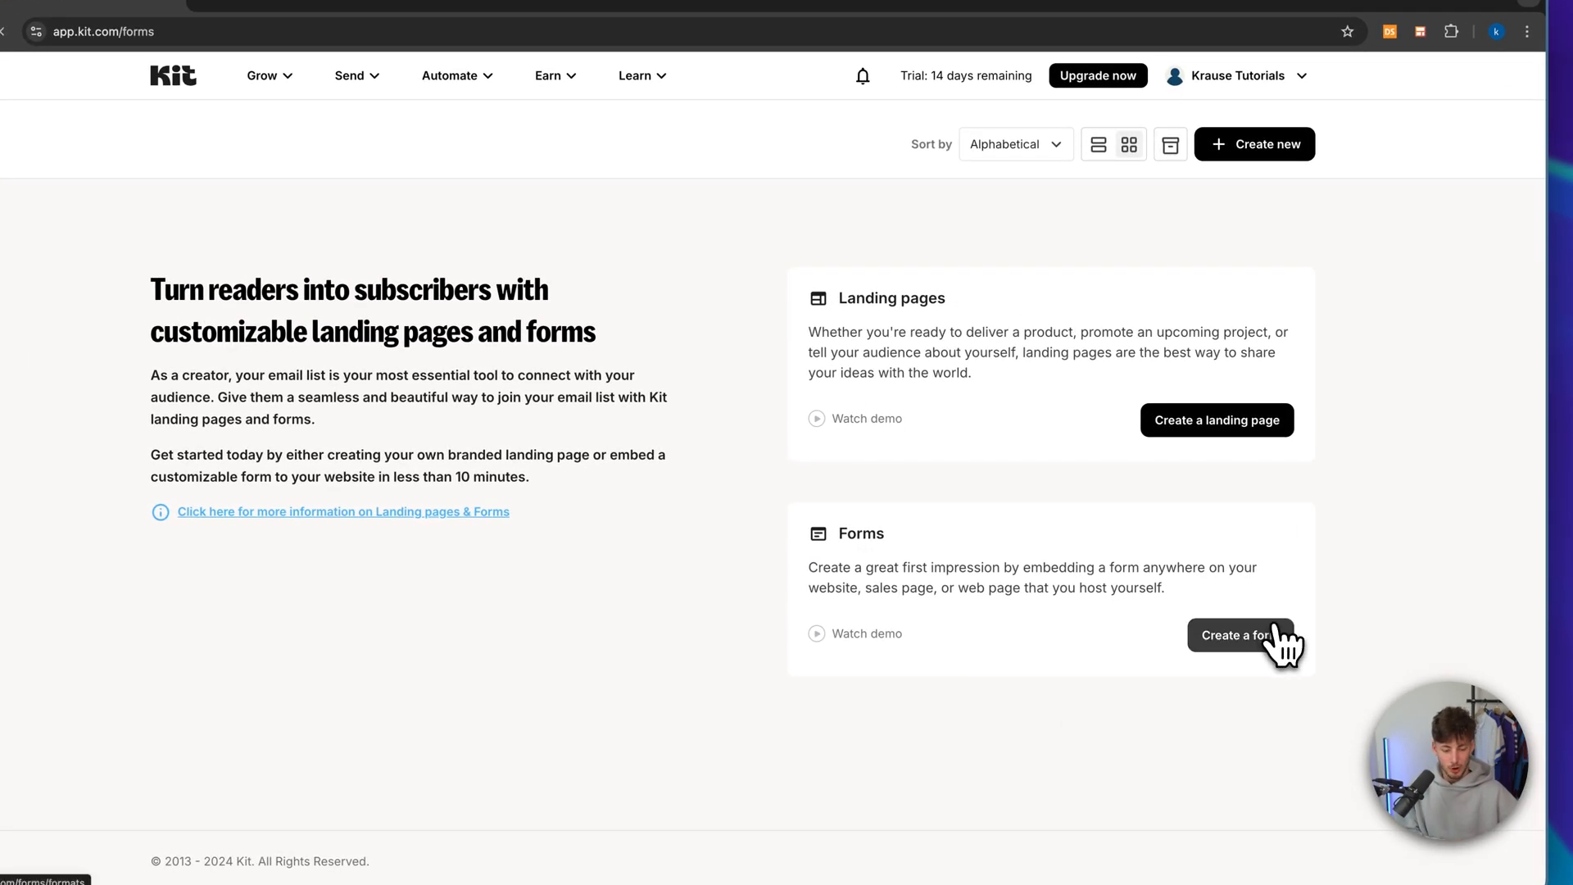
Start a new form with the Modal display format and browse its templates
click(1261, 643)
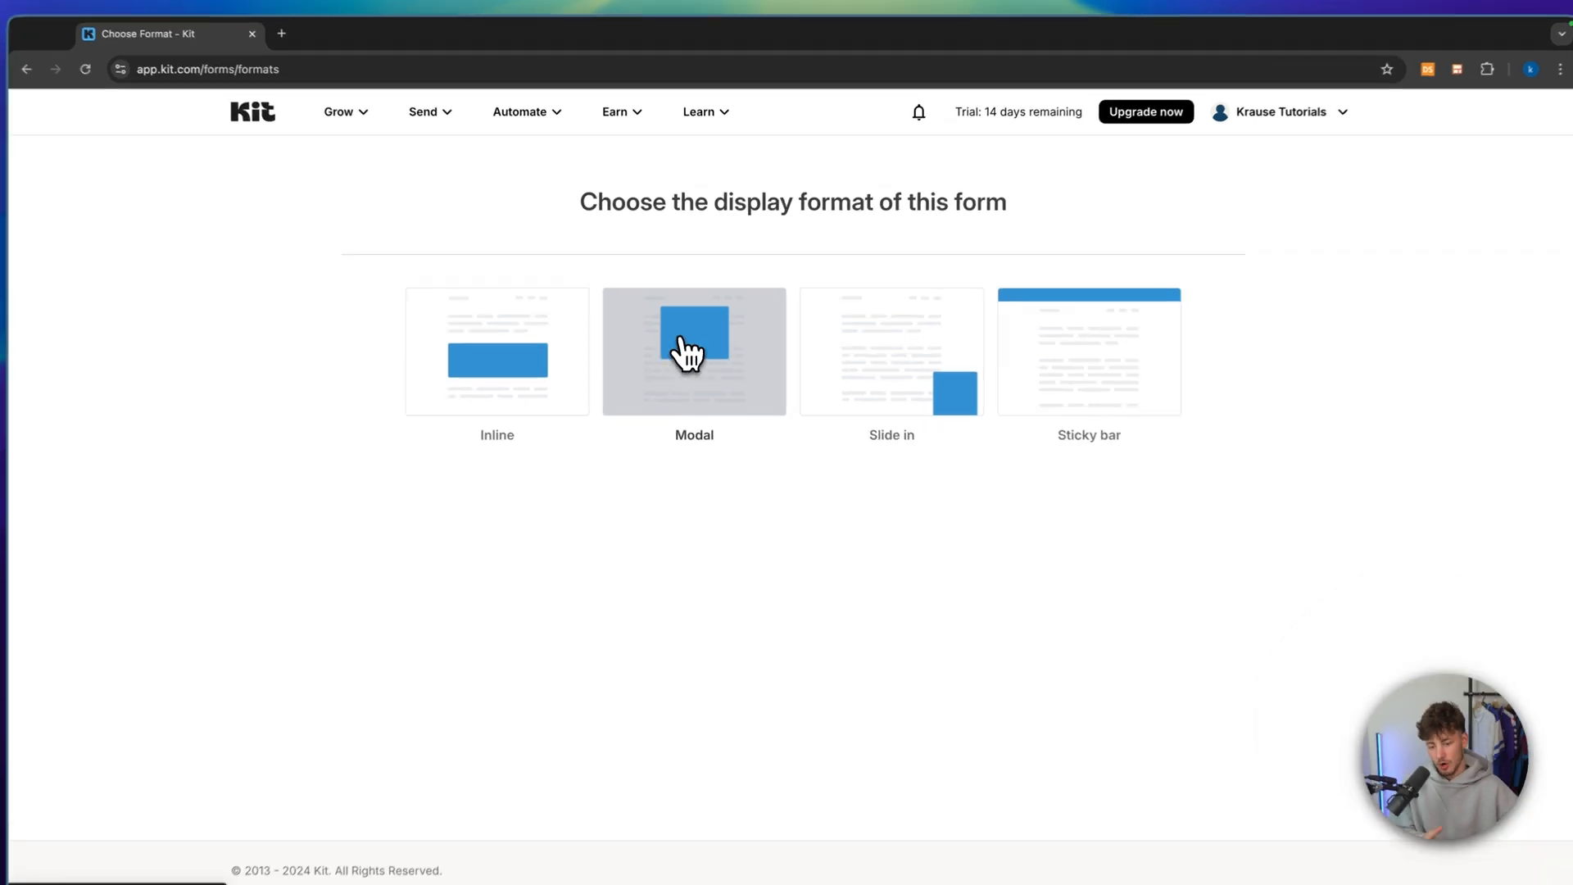
click(689, 350)
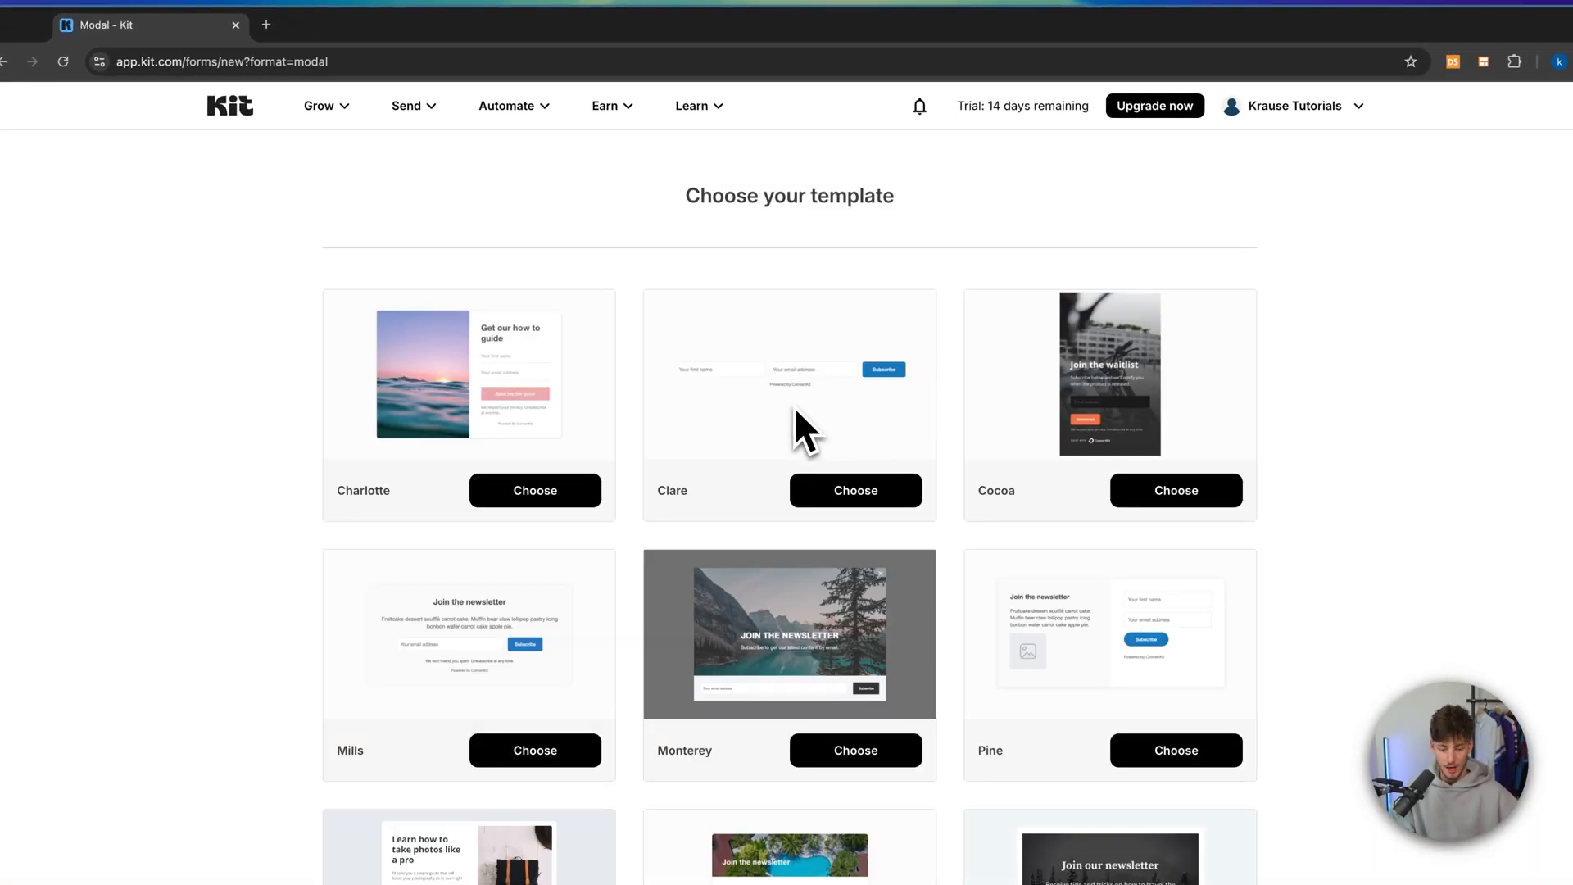
scroll(802, 430, down, 5)
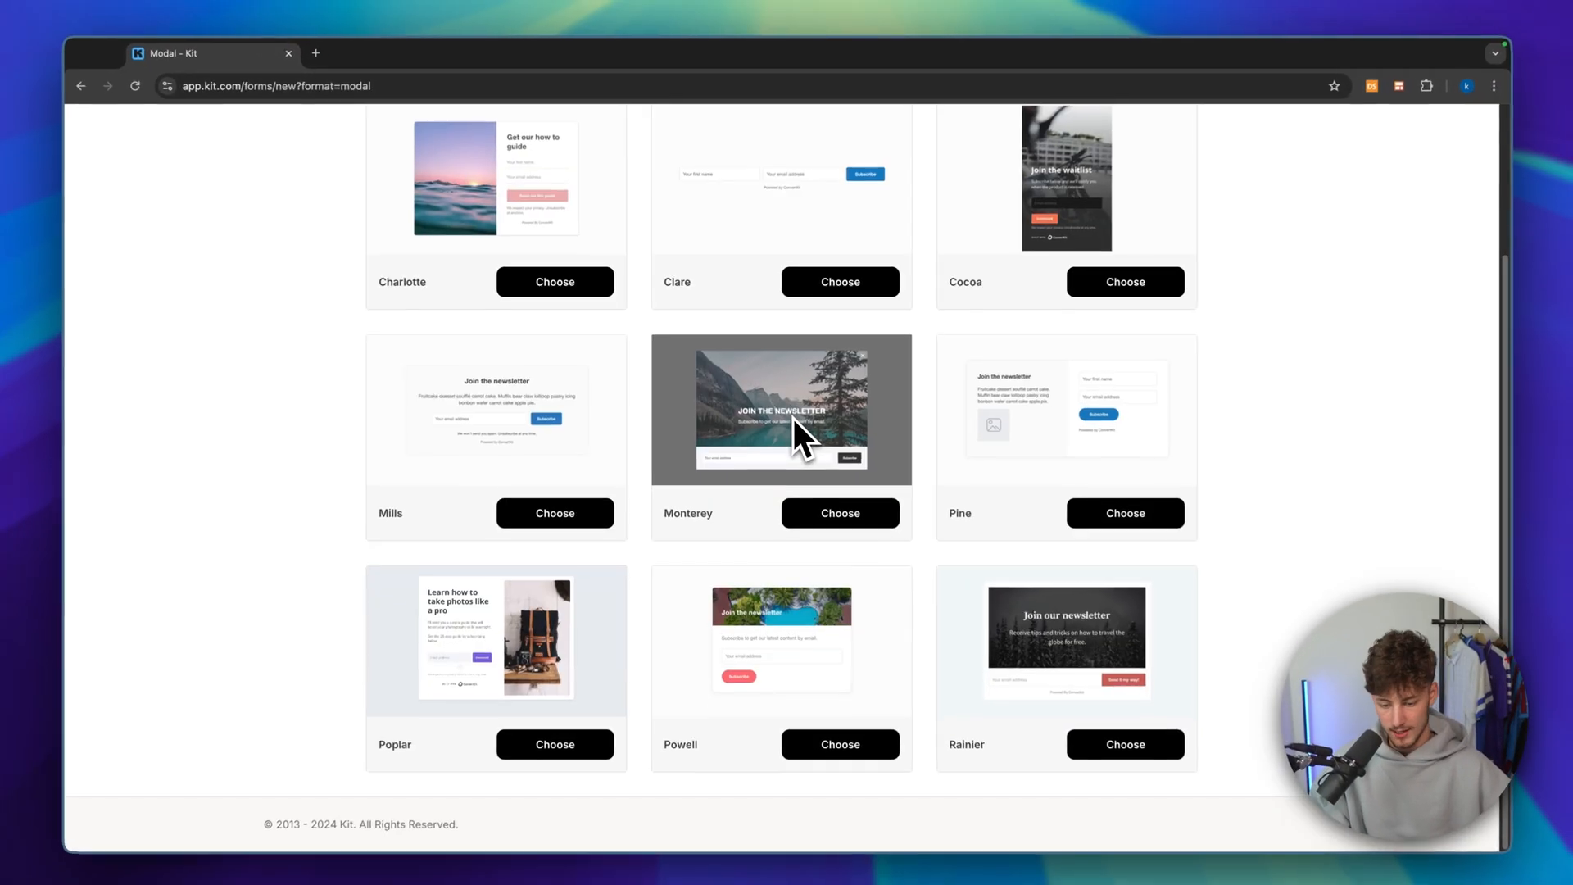
Browse the modal form templates and choose the Charlotte template
scroll(793, 417, up, 3)
scroll(704, 408, down, 3)
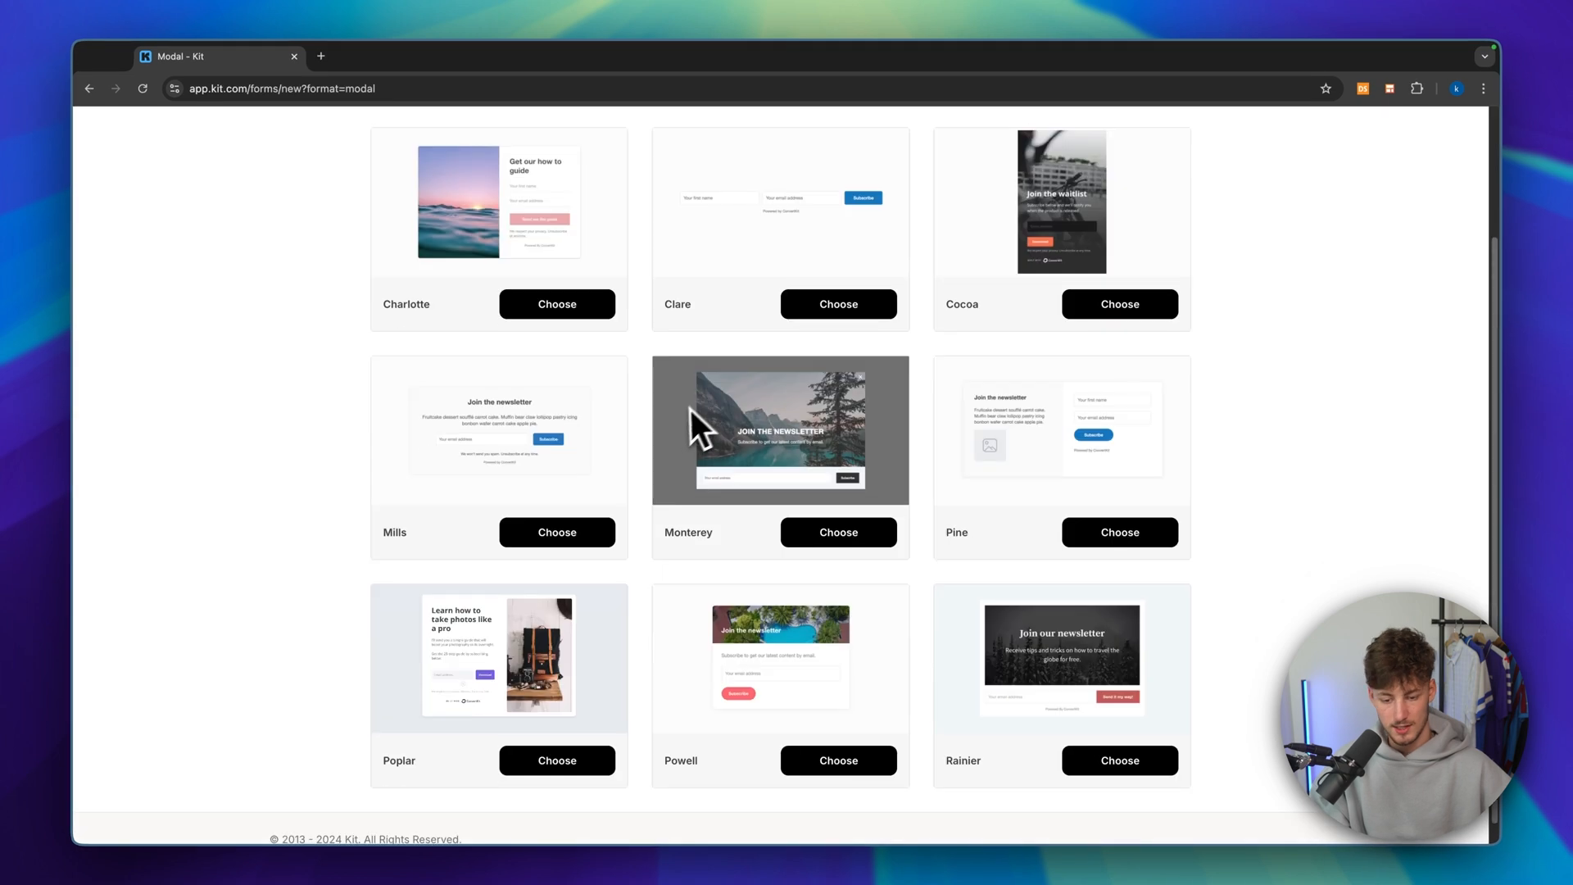
scroll(766, 379, up, 2)
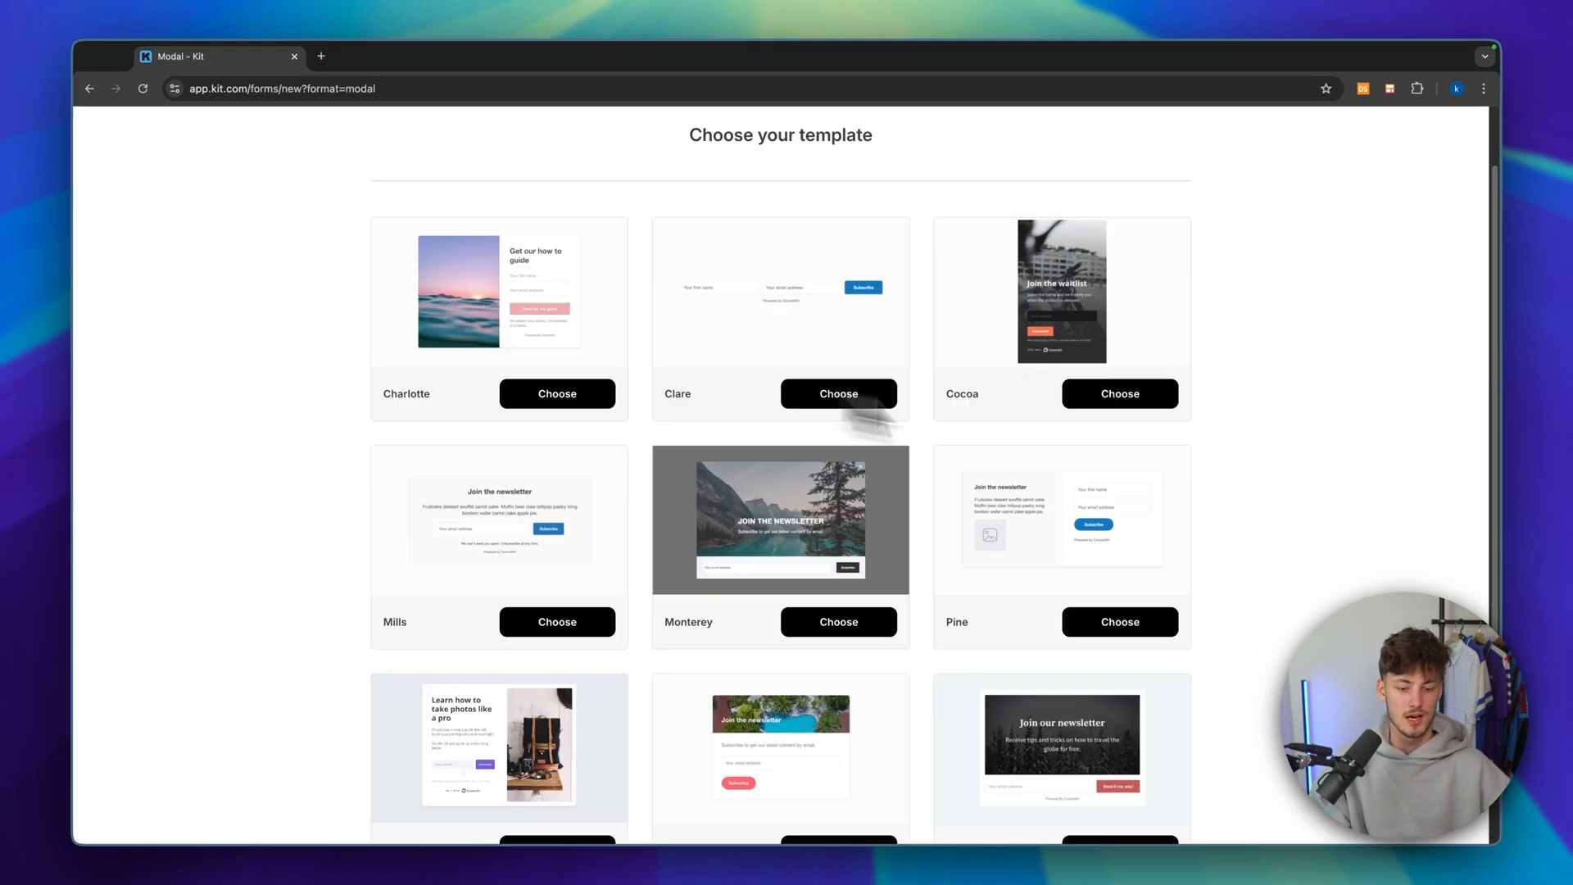
scroll(872, 417, up, 2)
scroll(905, 492, down, 3)
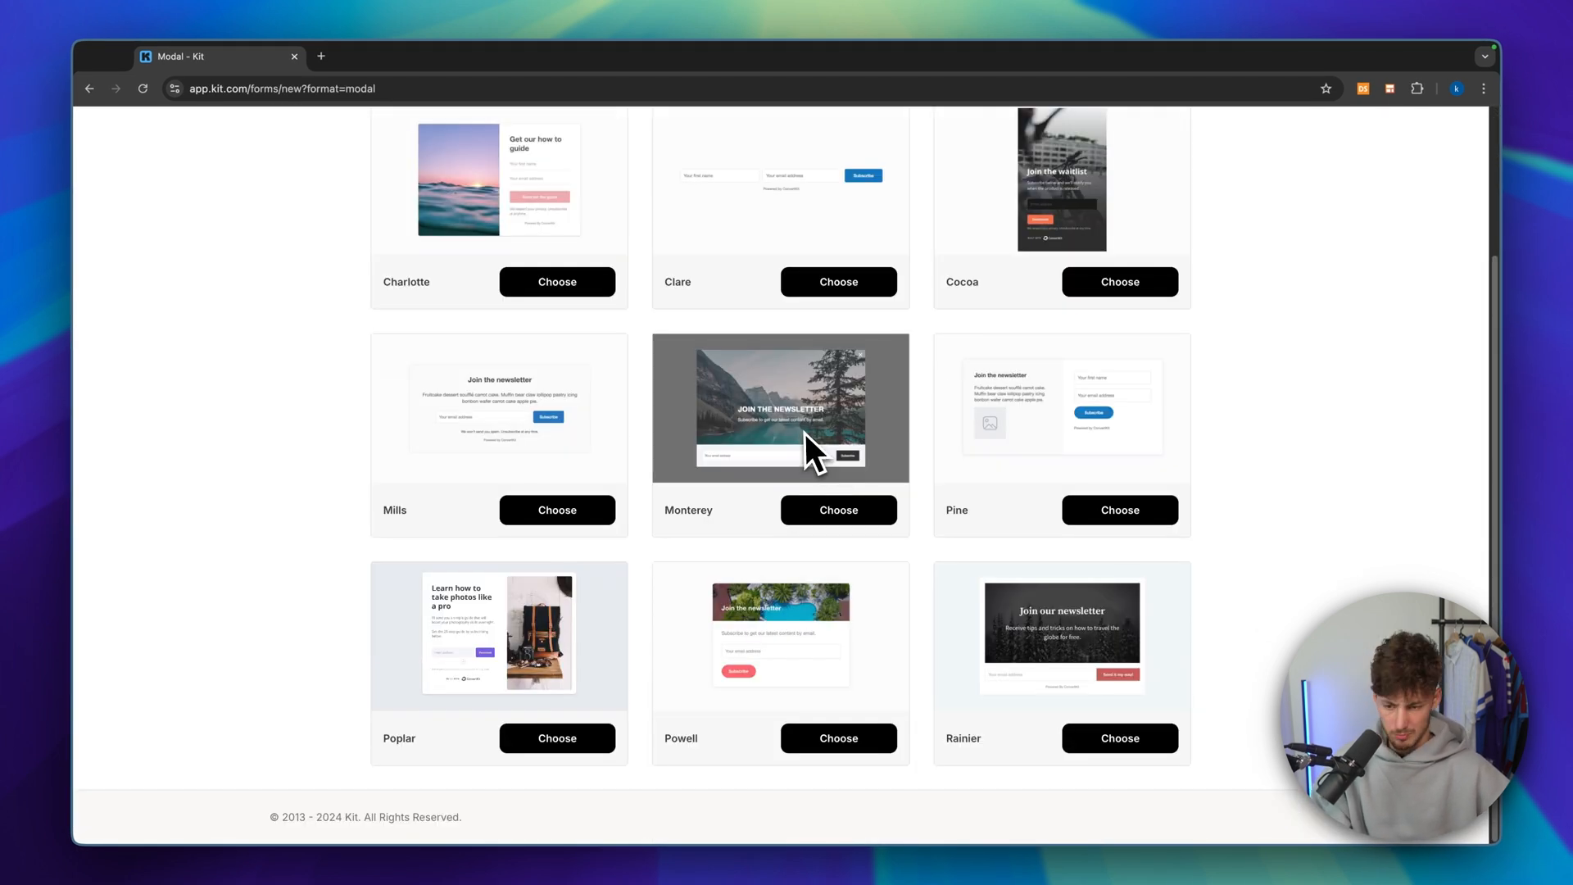
scroll(817, 446, up, 1)
scroll(907, 422, up, 2)
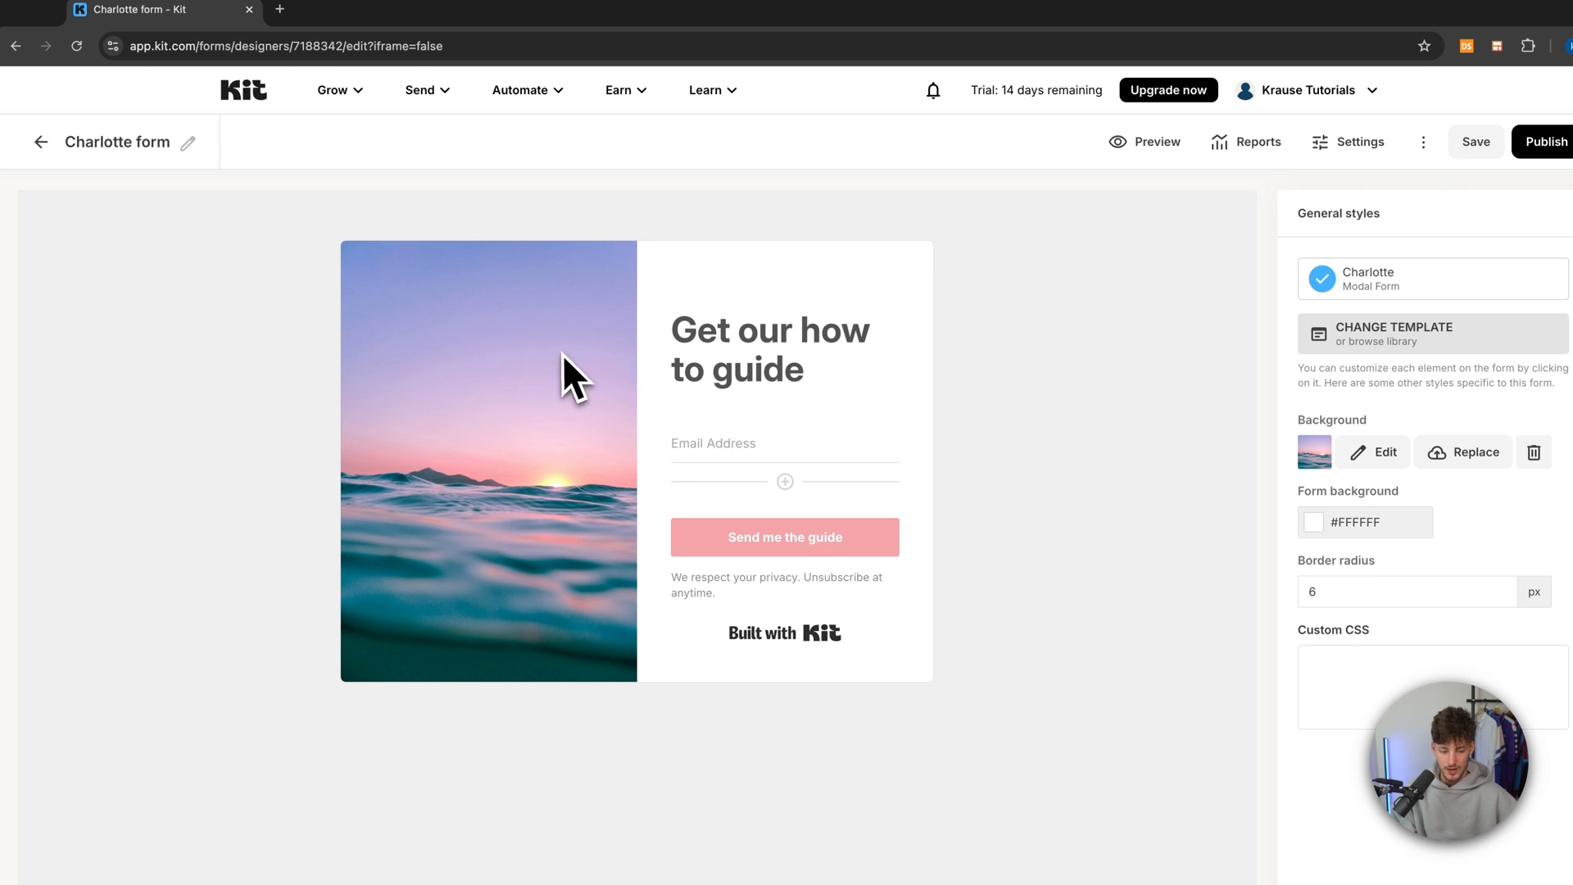
Try to edit the form's background image and close the image editor
drag(1306, 421, 1362, 421)
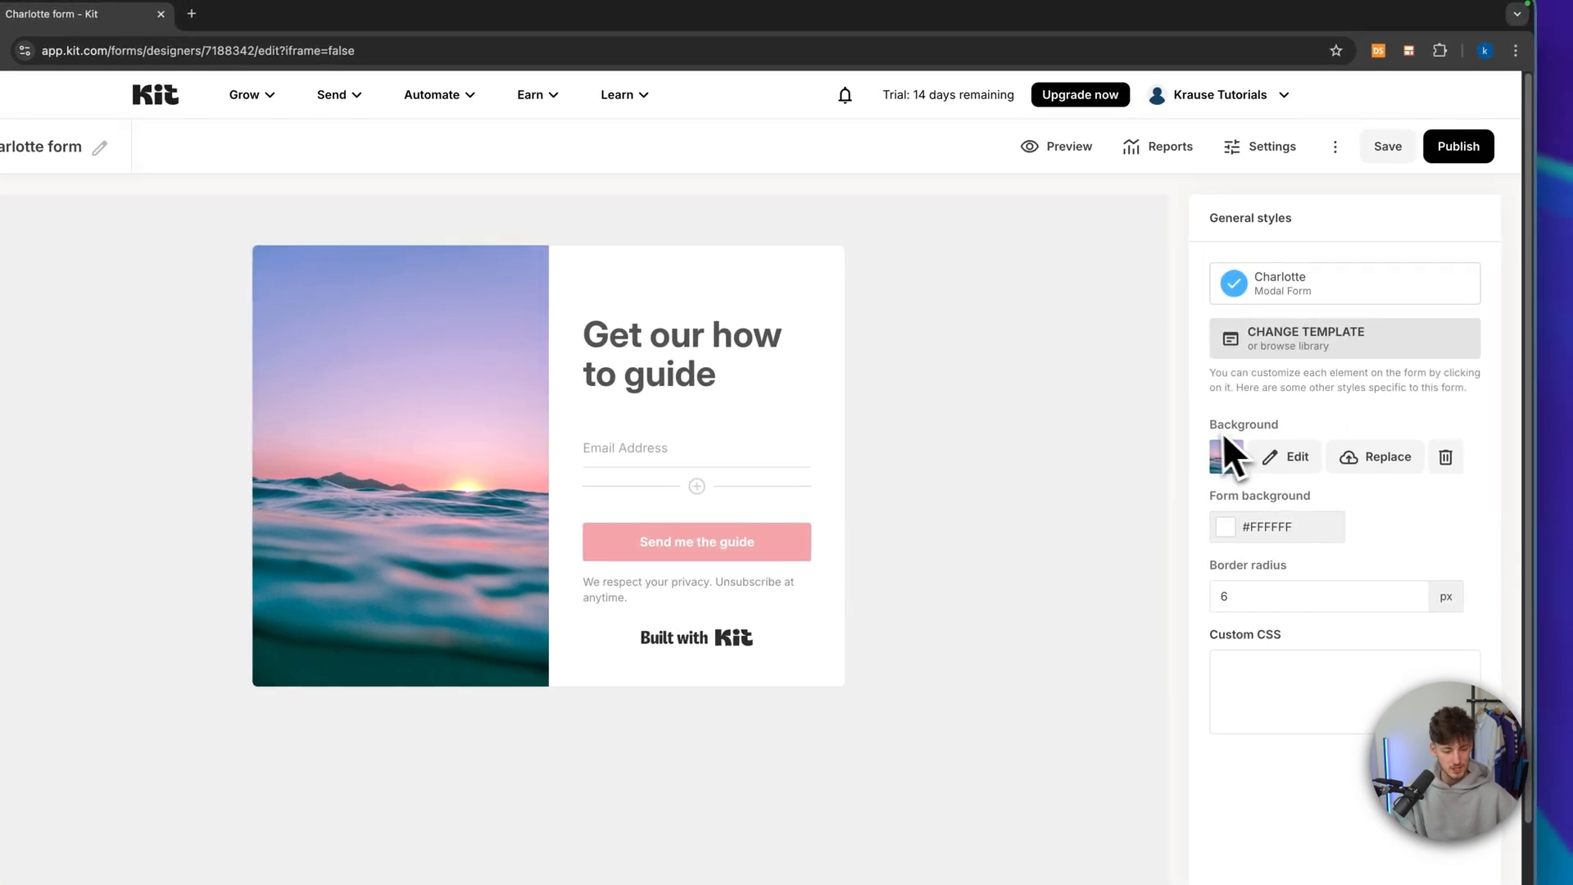
double_click(1246, 426)
click(1315, 436)
scroll(1321, 440, down, 1)
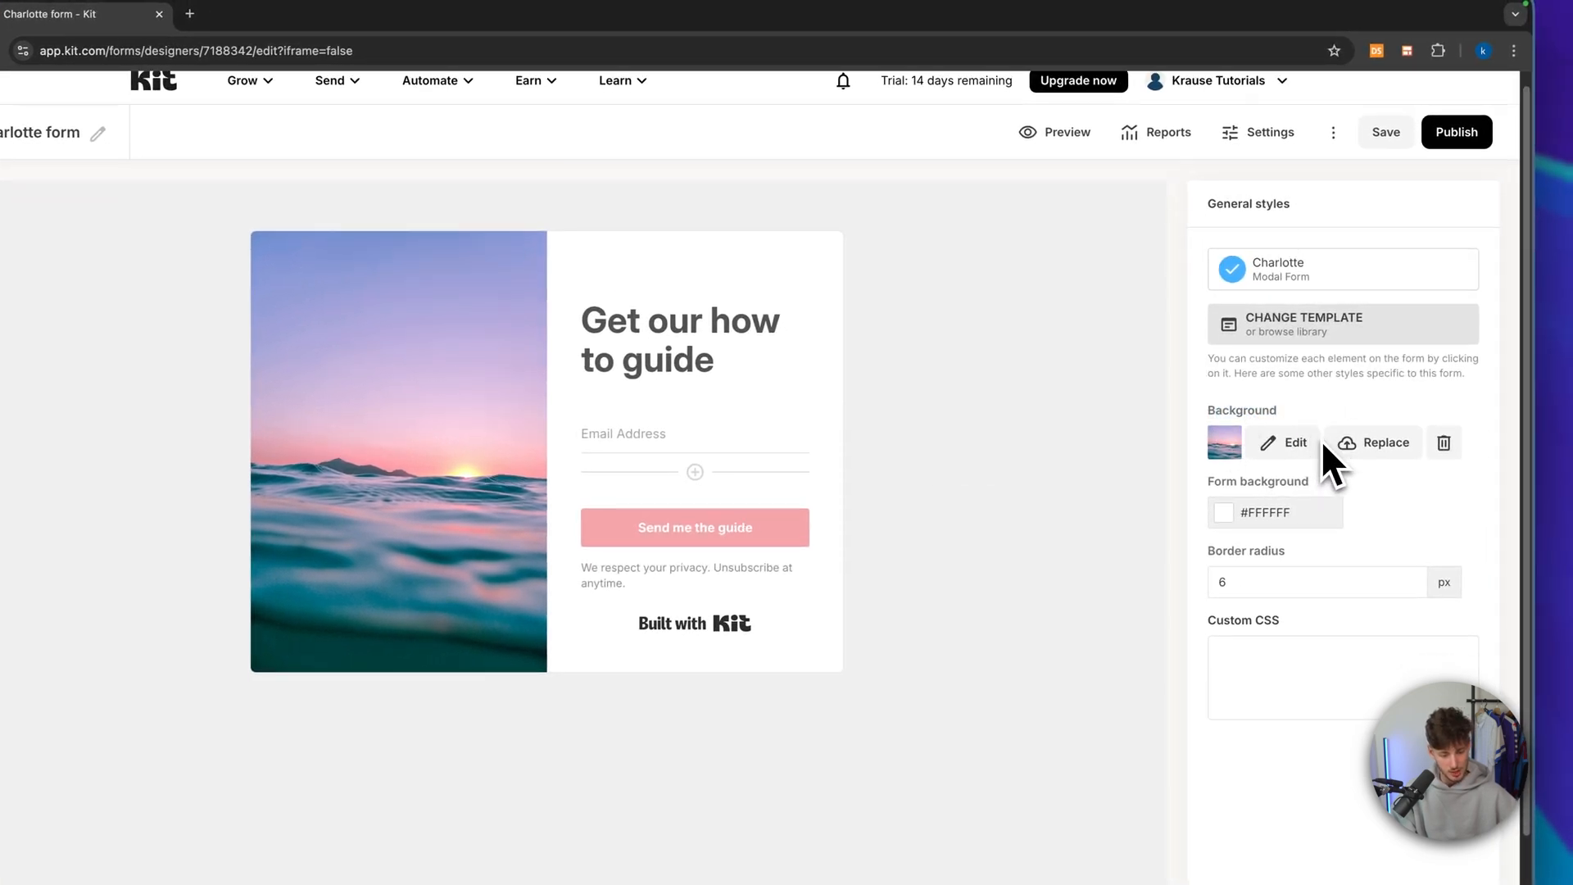
click(1354, 430)
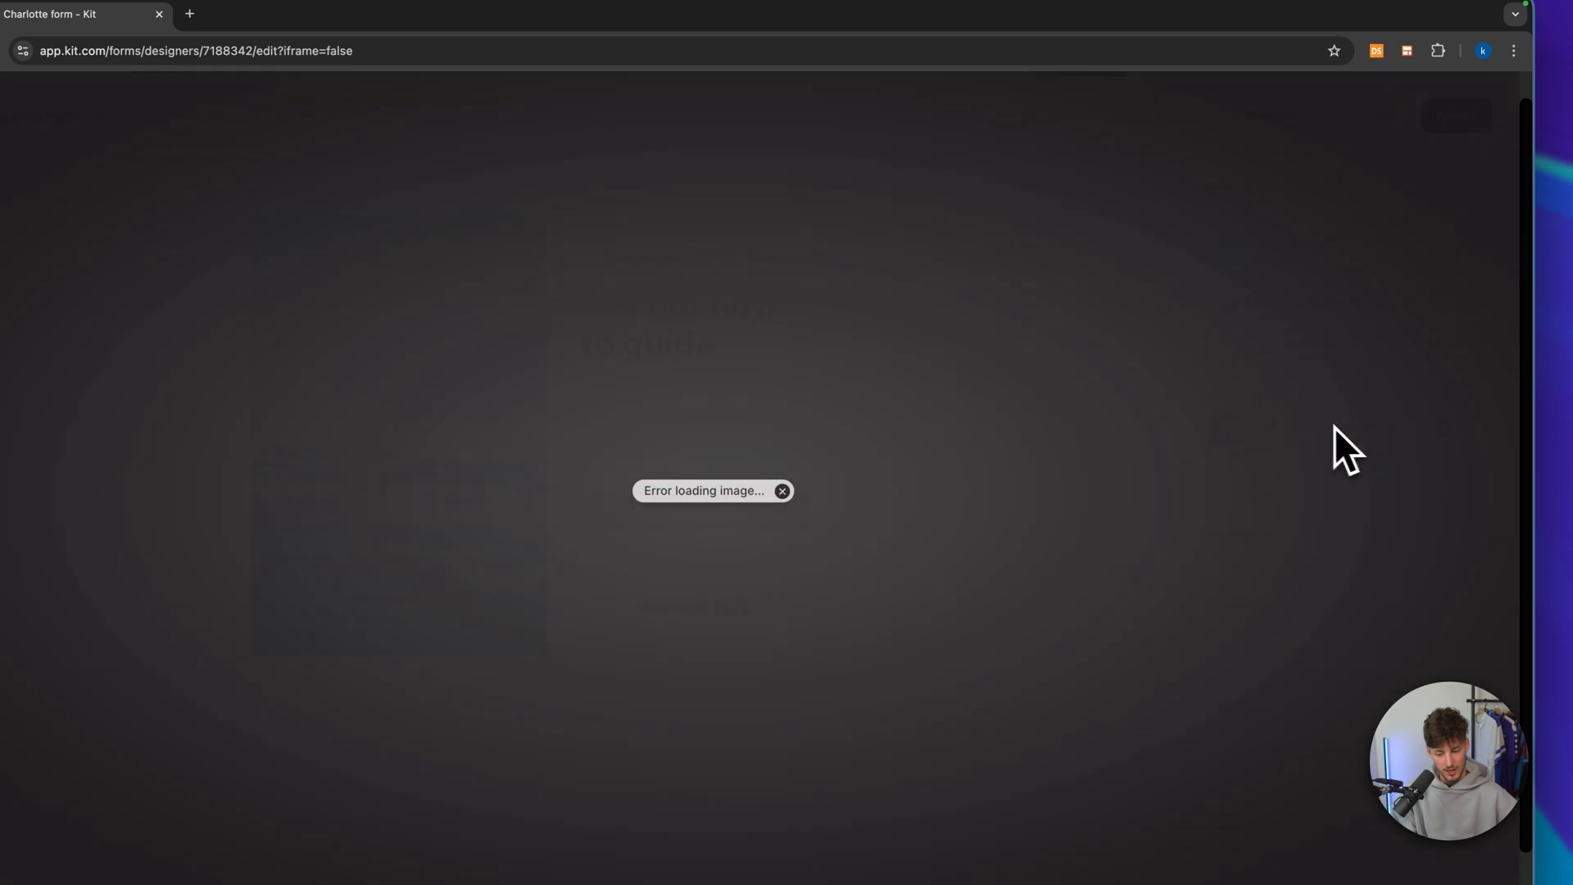
click(794, 471)
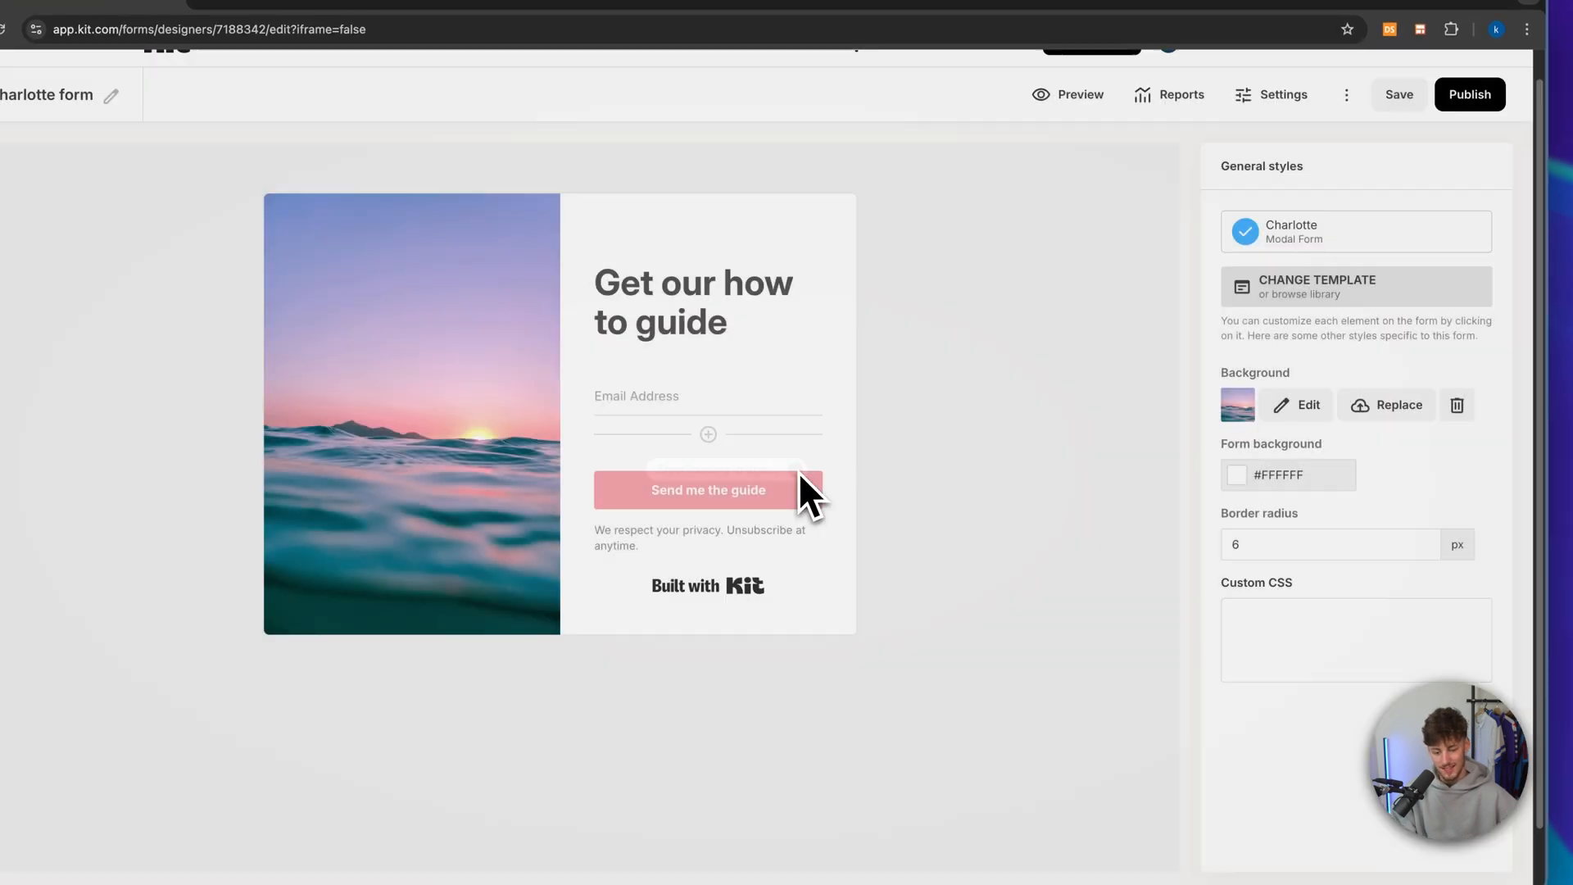
View the form background color picker and close it without choosing a color
click(1241, 475)
drag(1245, 524, 1227, 486)
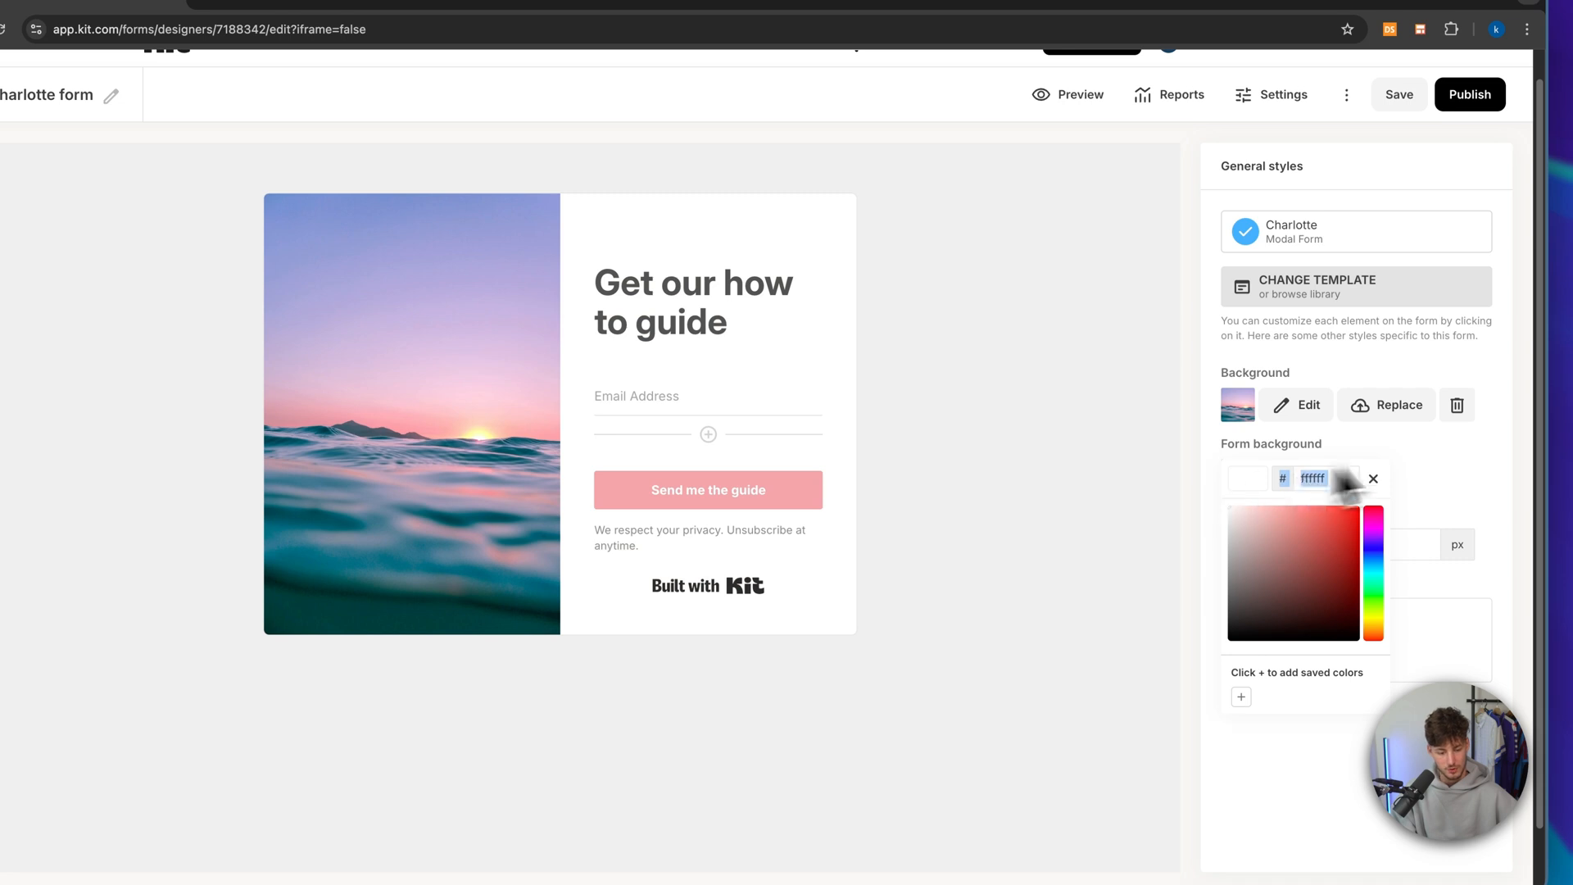
click(1408, 454)
scroll(1407, 455, down, 1)
scroll(1024, 440, up, 2)
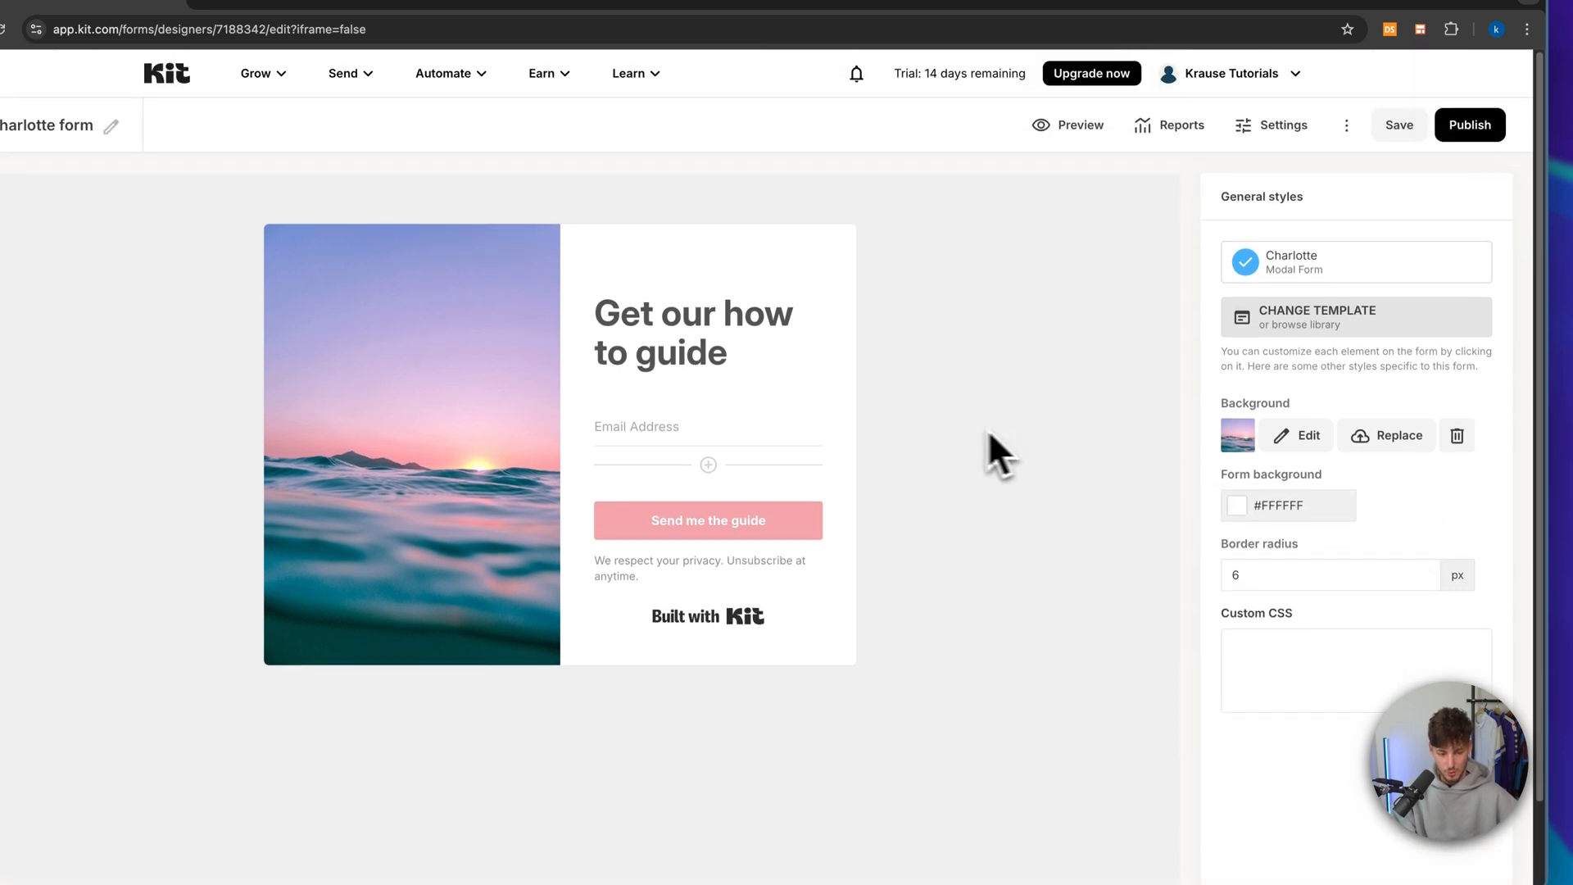
Try overwriting the "Get our how to guide" headline with test text and undo the edit
click(711, 310)
drag(741, 348, 644, 339)
triple_click(647, 338)
text(gfdgldtrhrt)
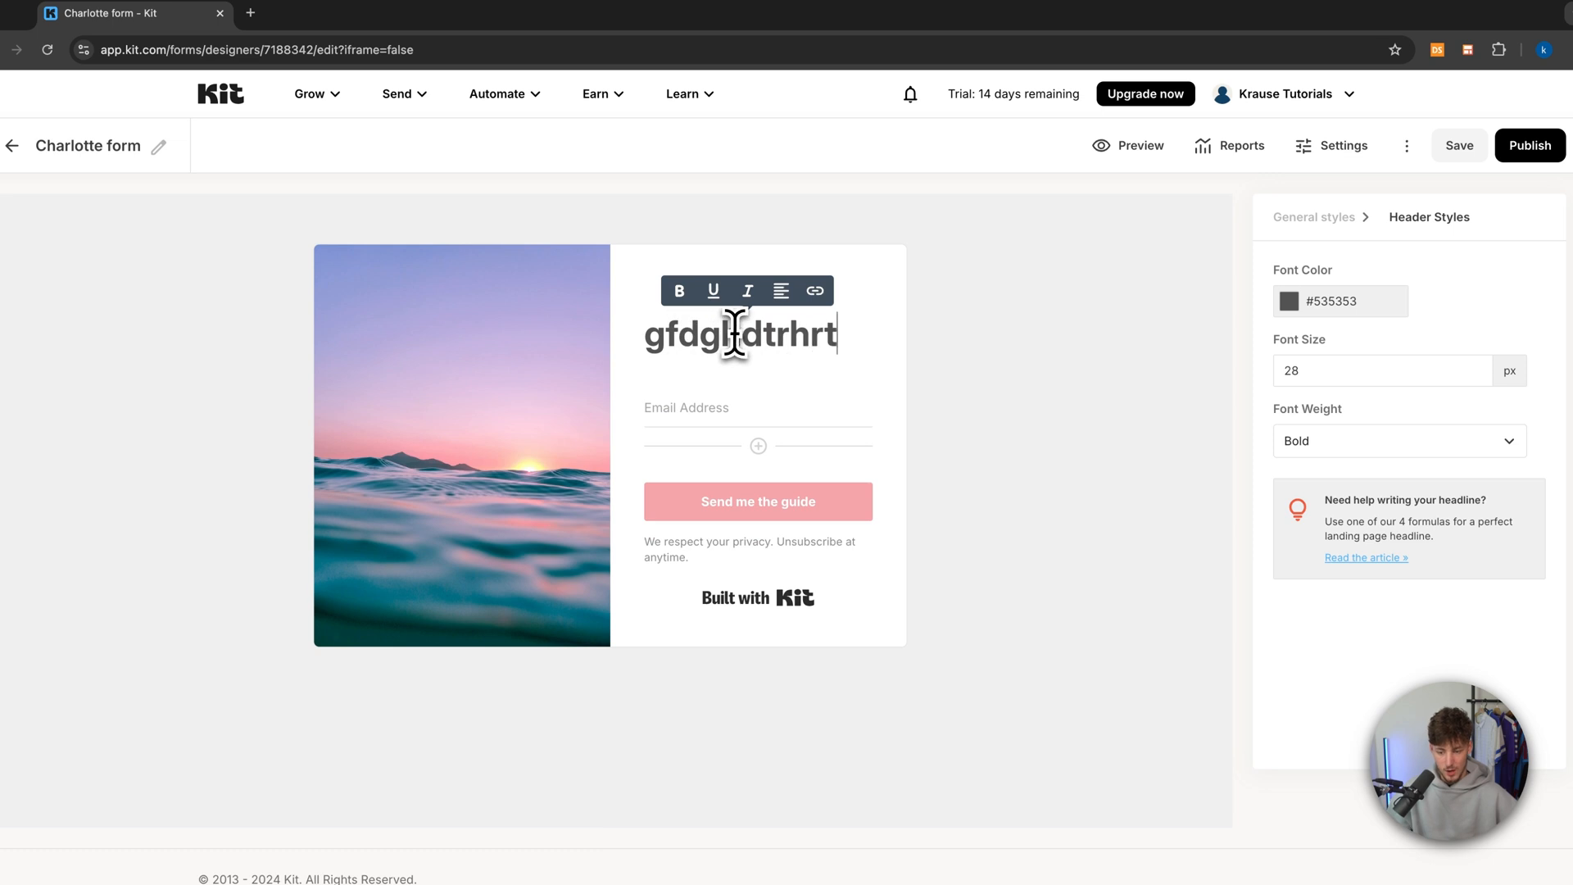
text(z hdhdfghd)
key(ctrl+z)
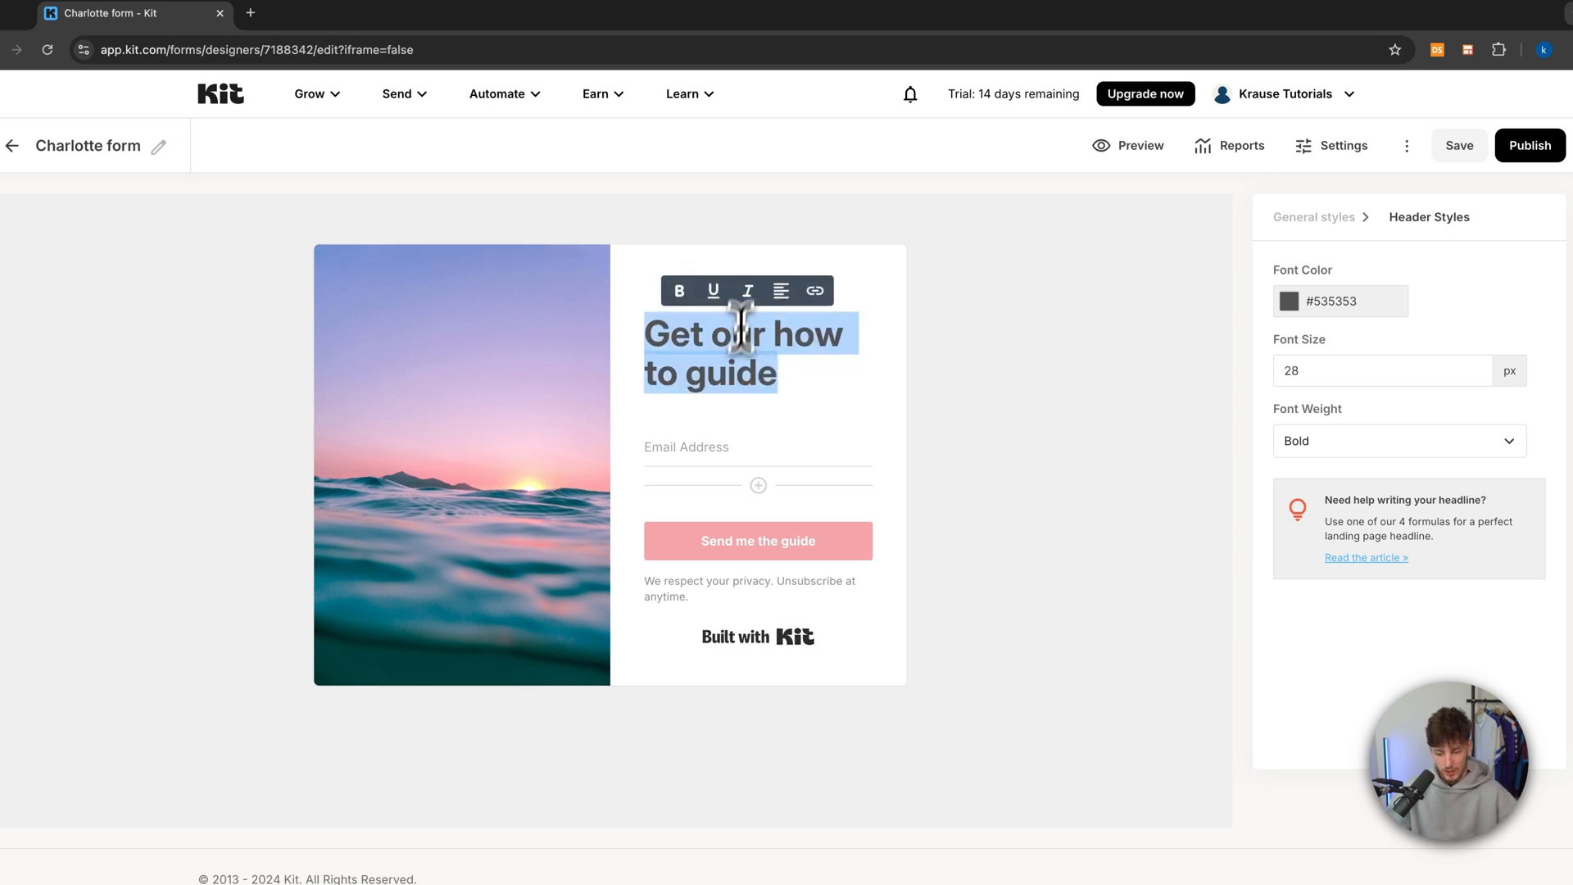
Add a custom field for First Name to the form and place it above the Email Address field
click(745, 446)
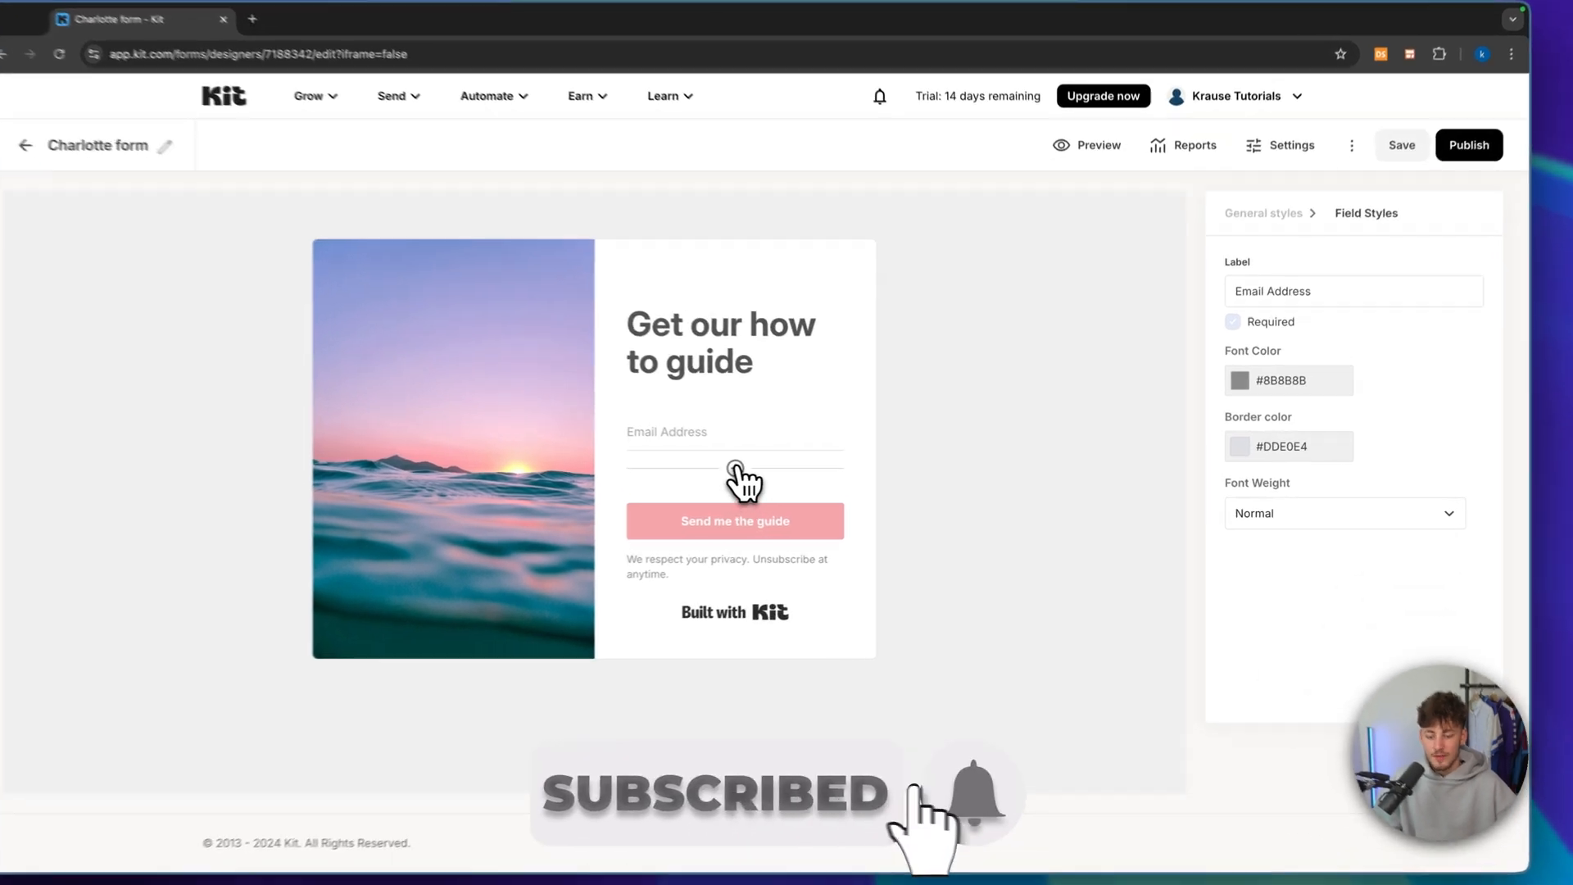
click(766, 471)
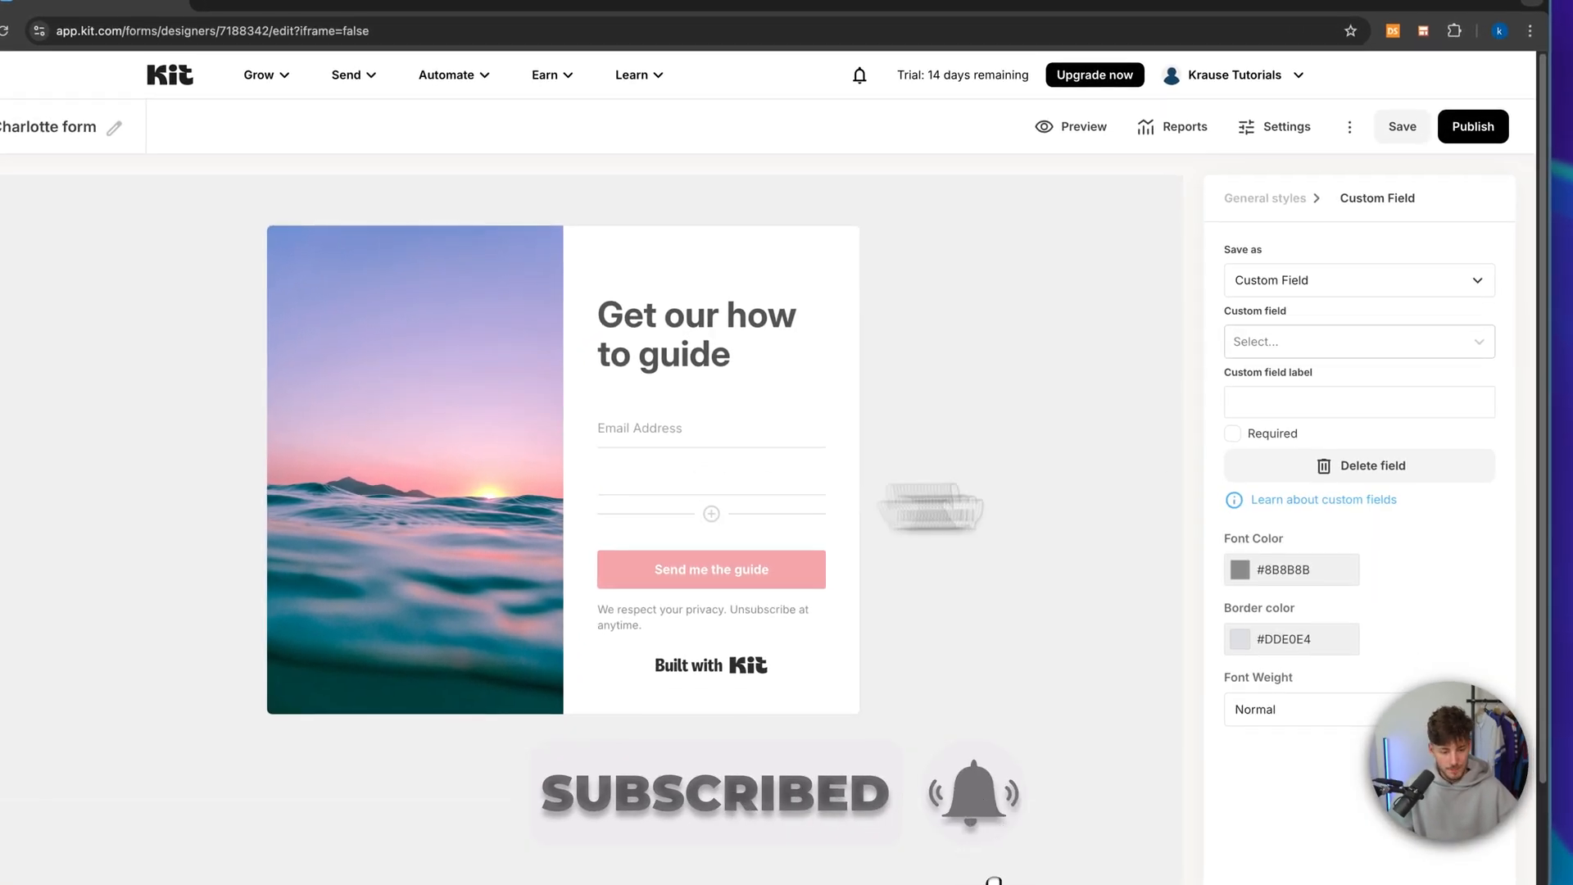
click(1309, 343)
click(1276, 387)
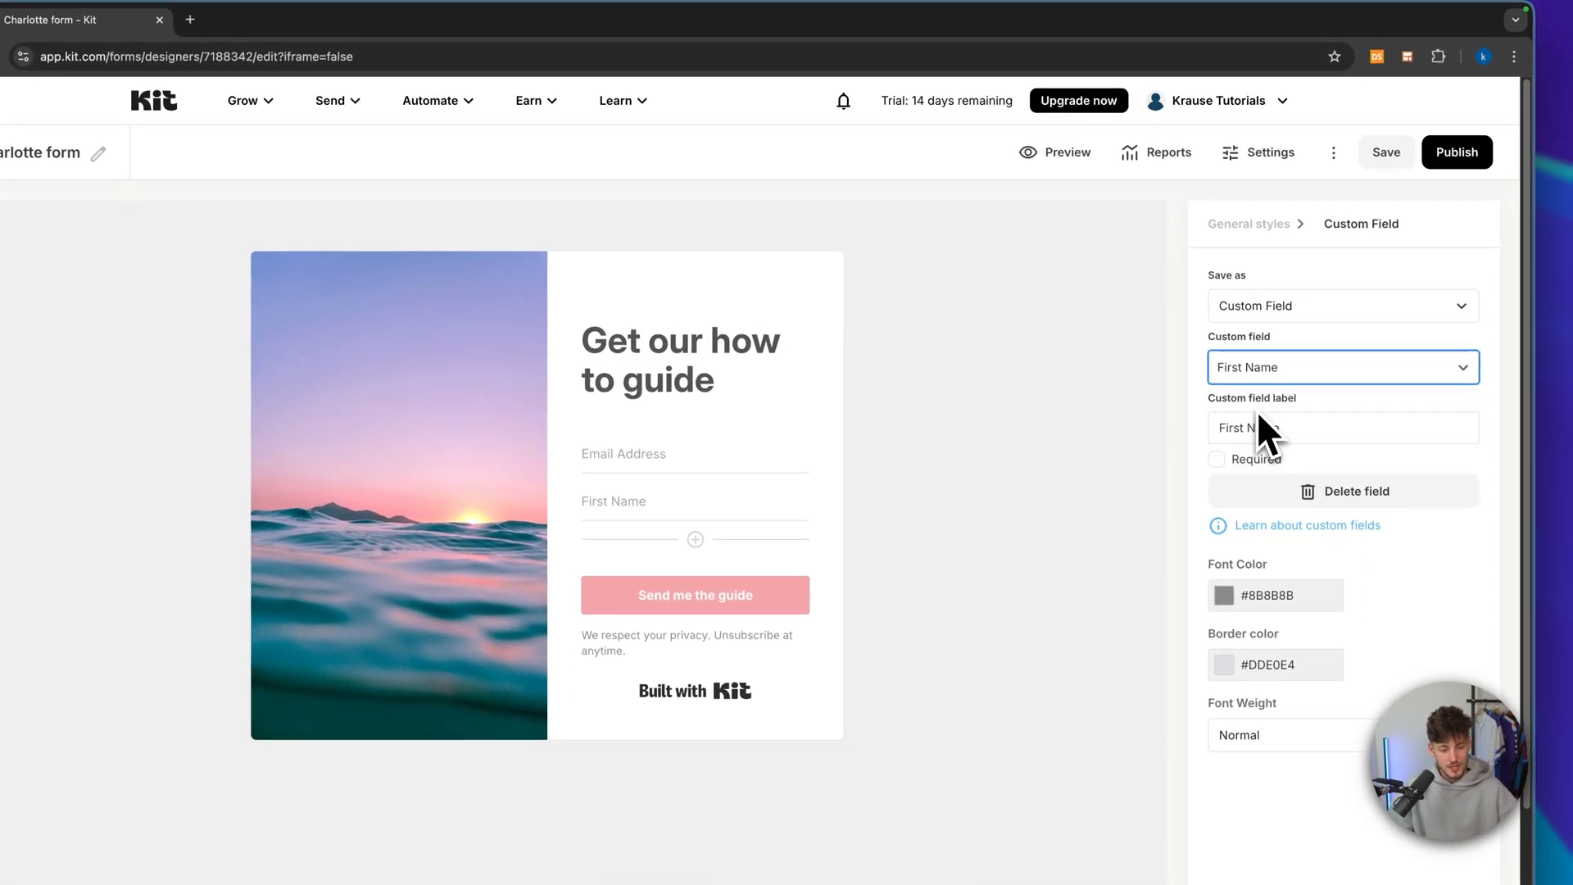
drag(574, 501, 608, 434)
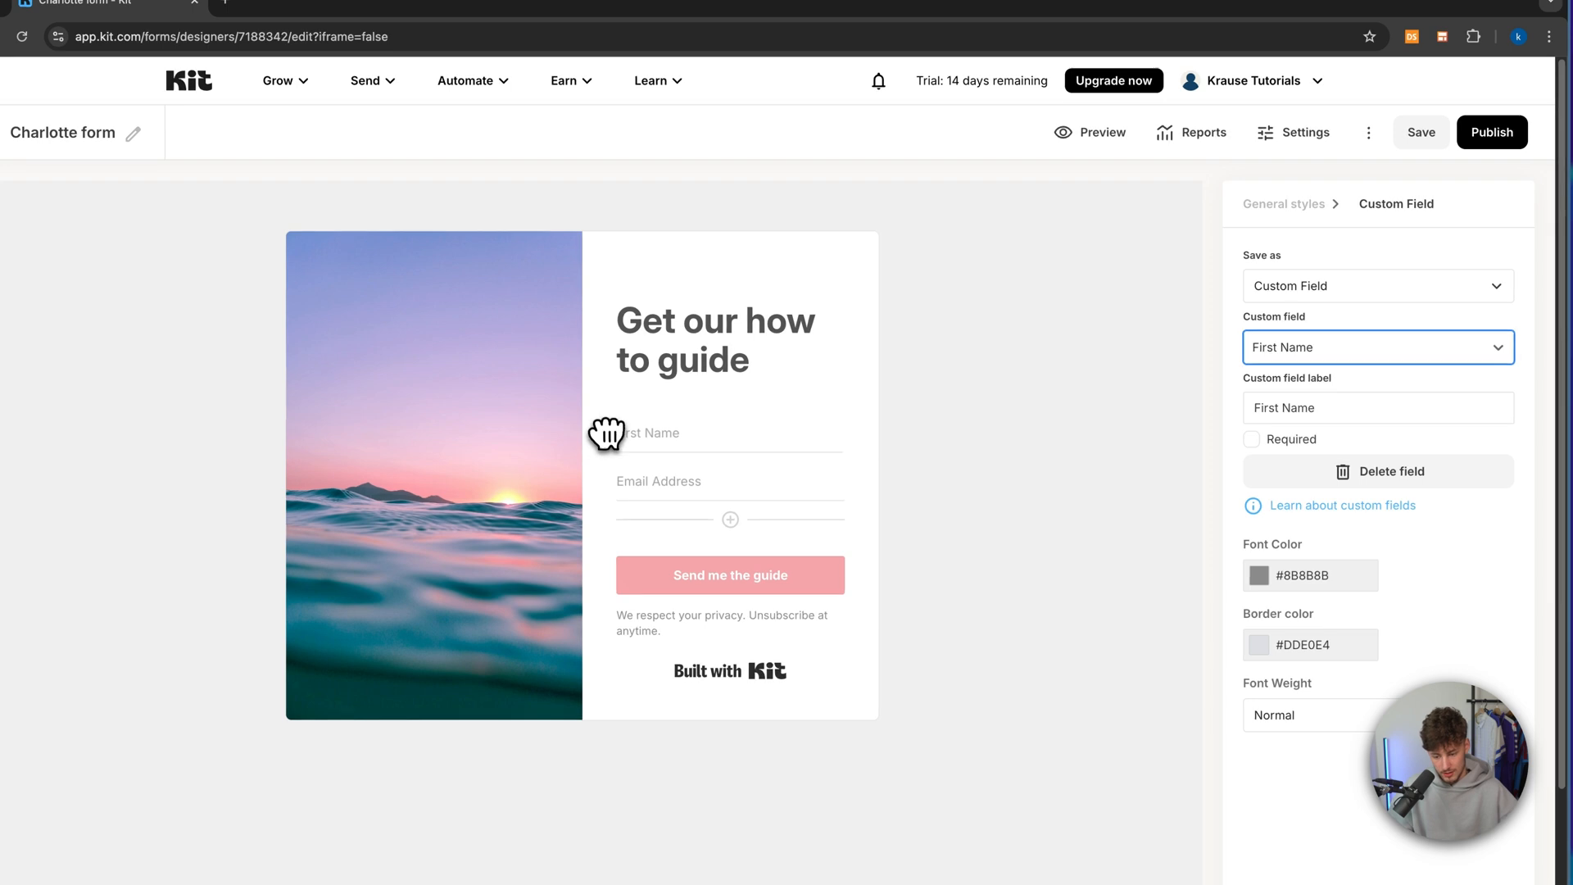
Add a Last Name custom field and place it between the First Name and Email Address fields
click(730, 520)
click(1291, 347)
click(1291, 348)
click(712, 537)
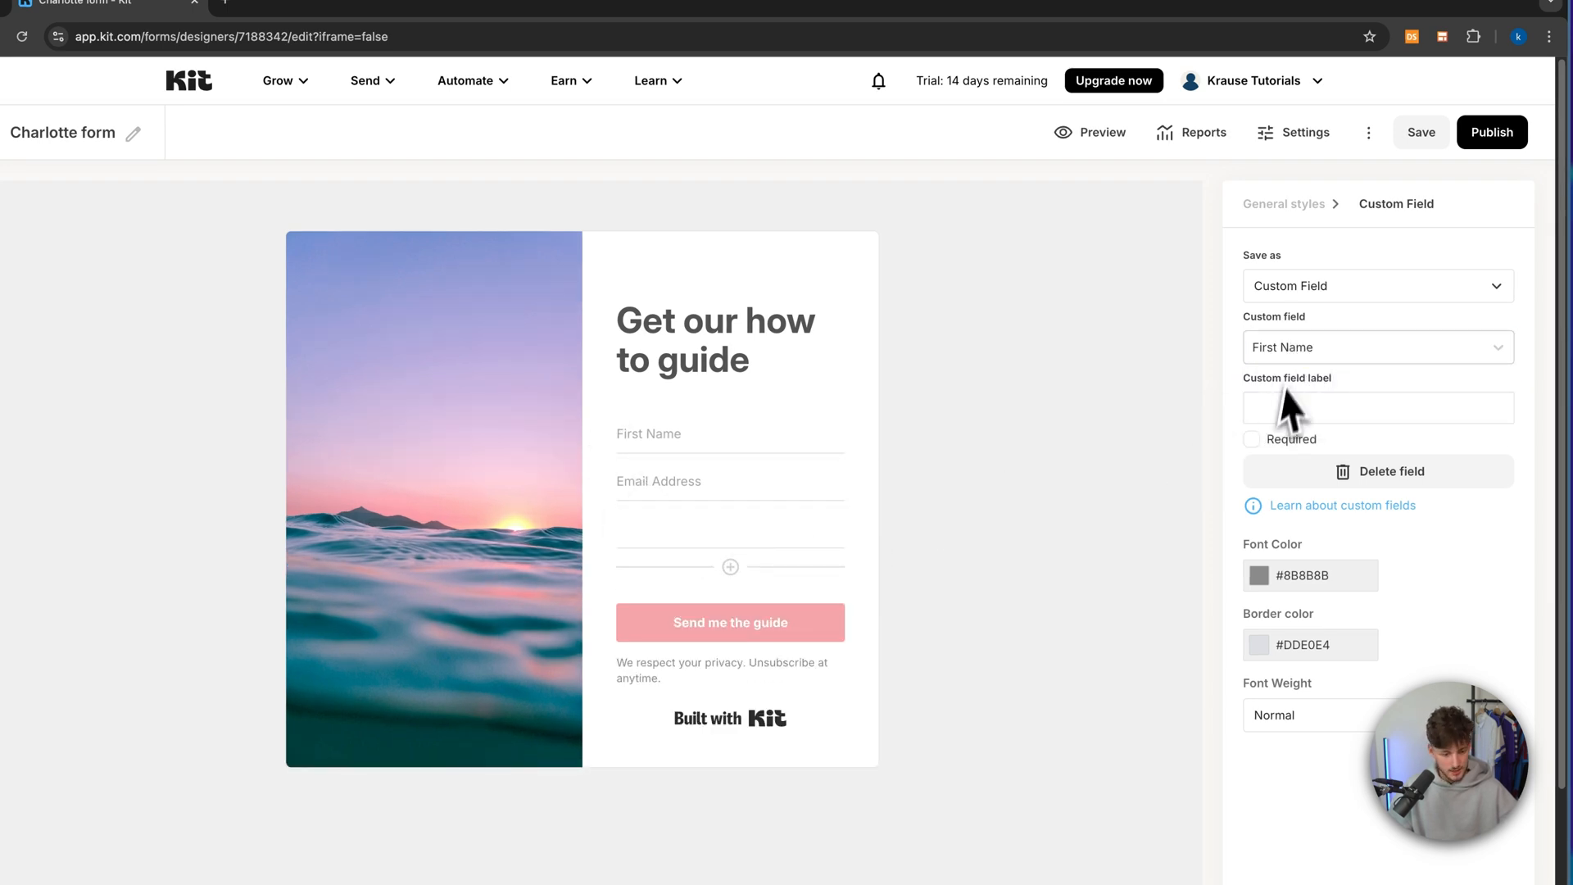
click(1304, 353)
click(1284, 417)
click(1298, 295)
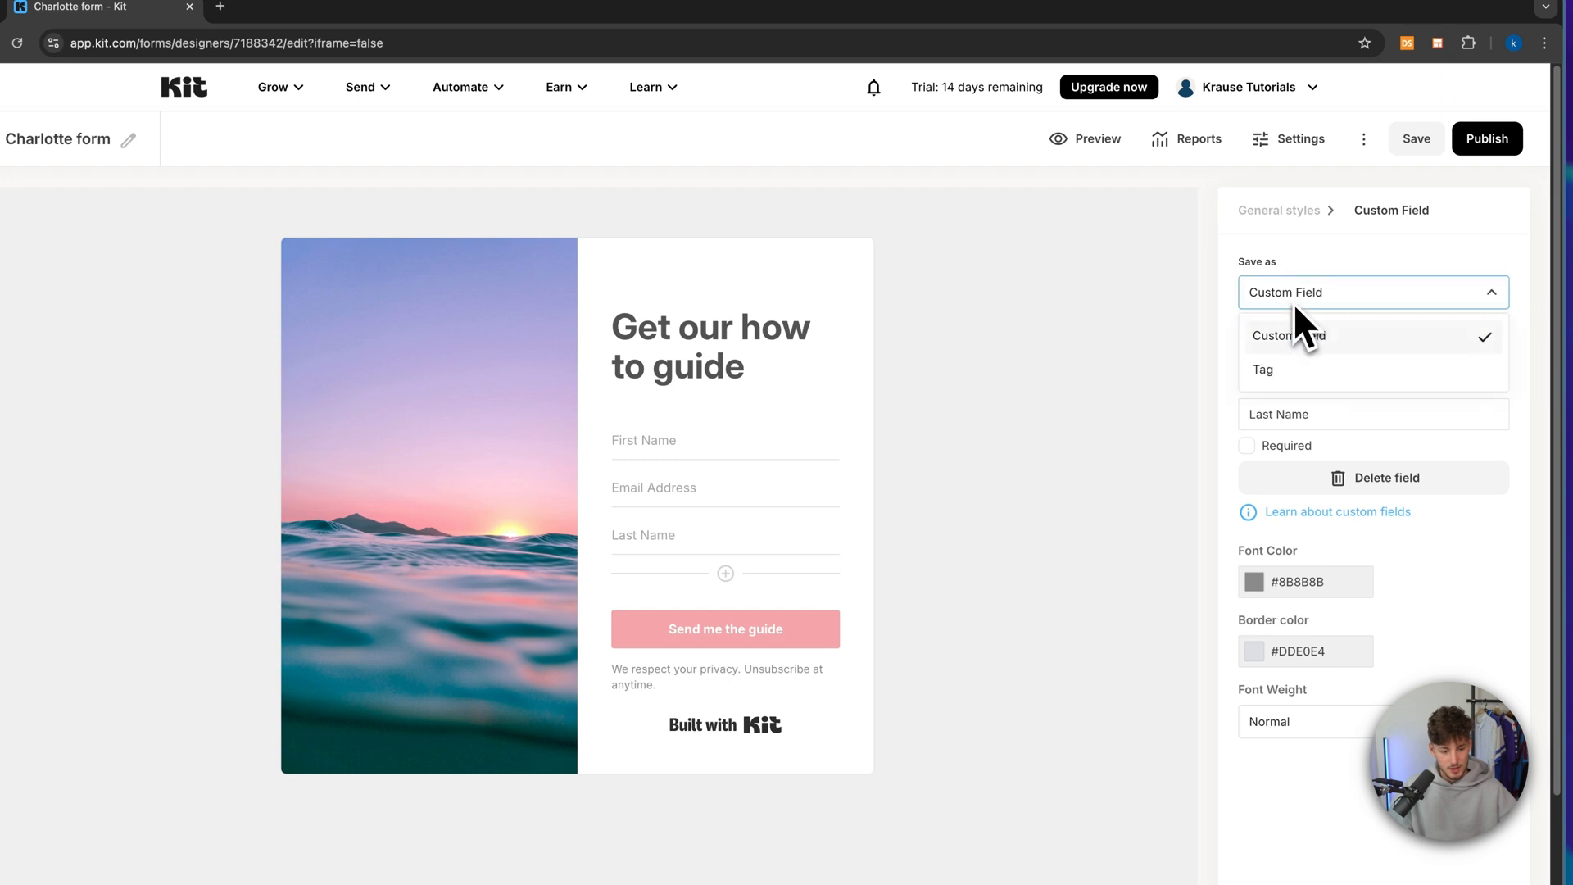
click(1294, 300)
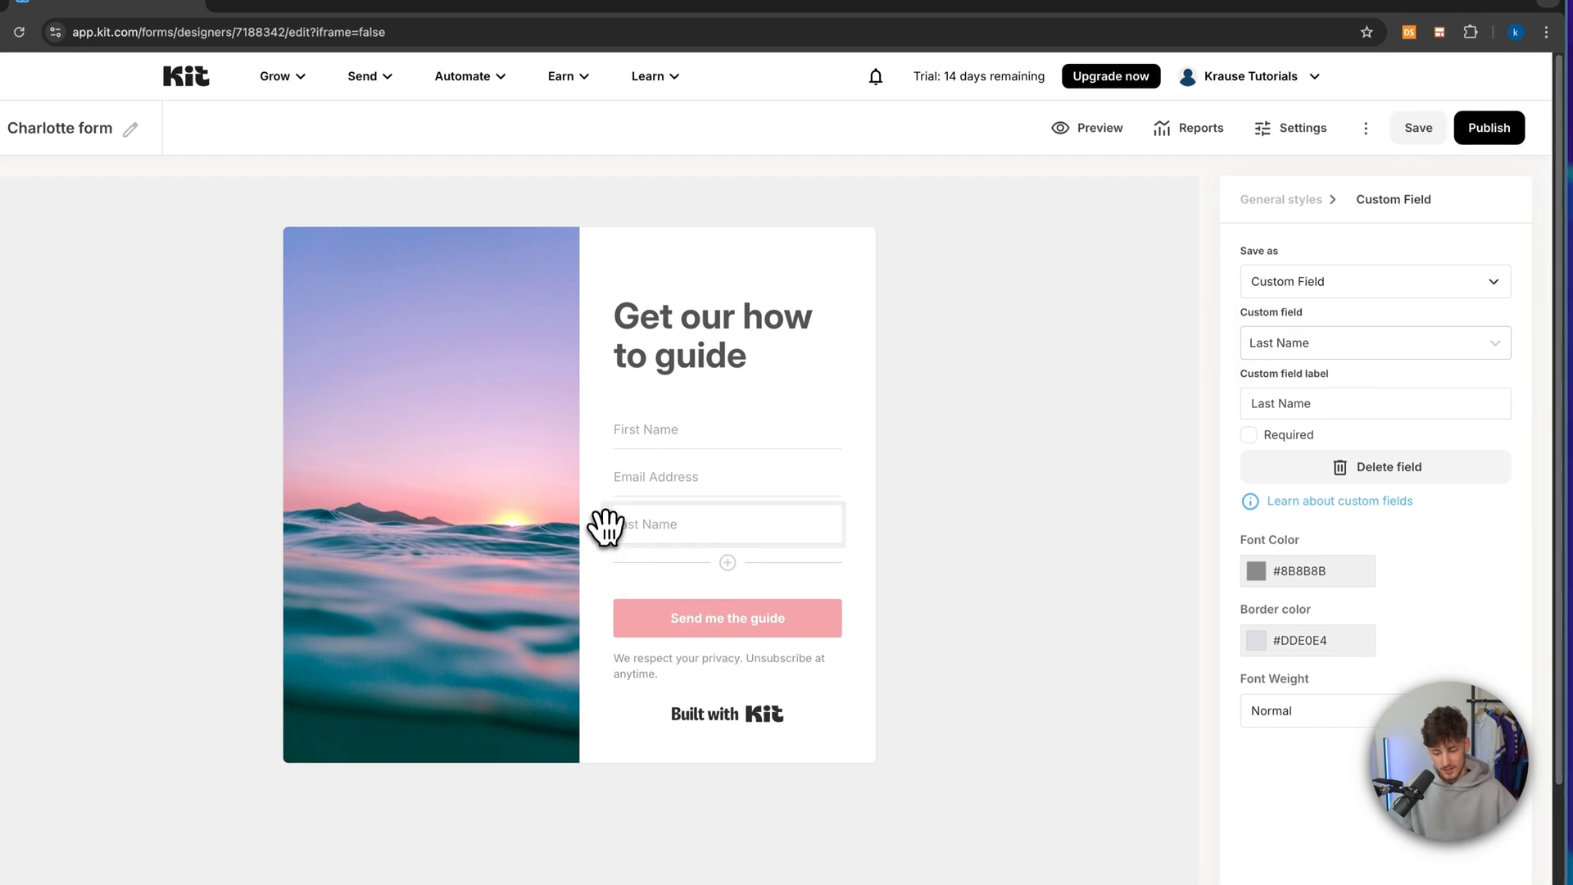
drag(607, 526, 604, 469)
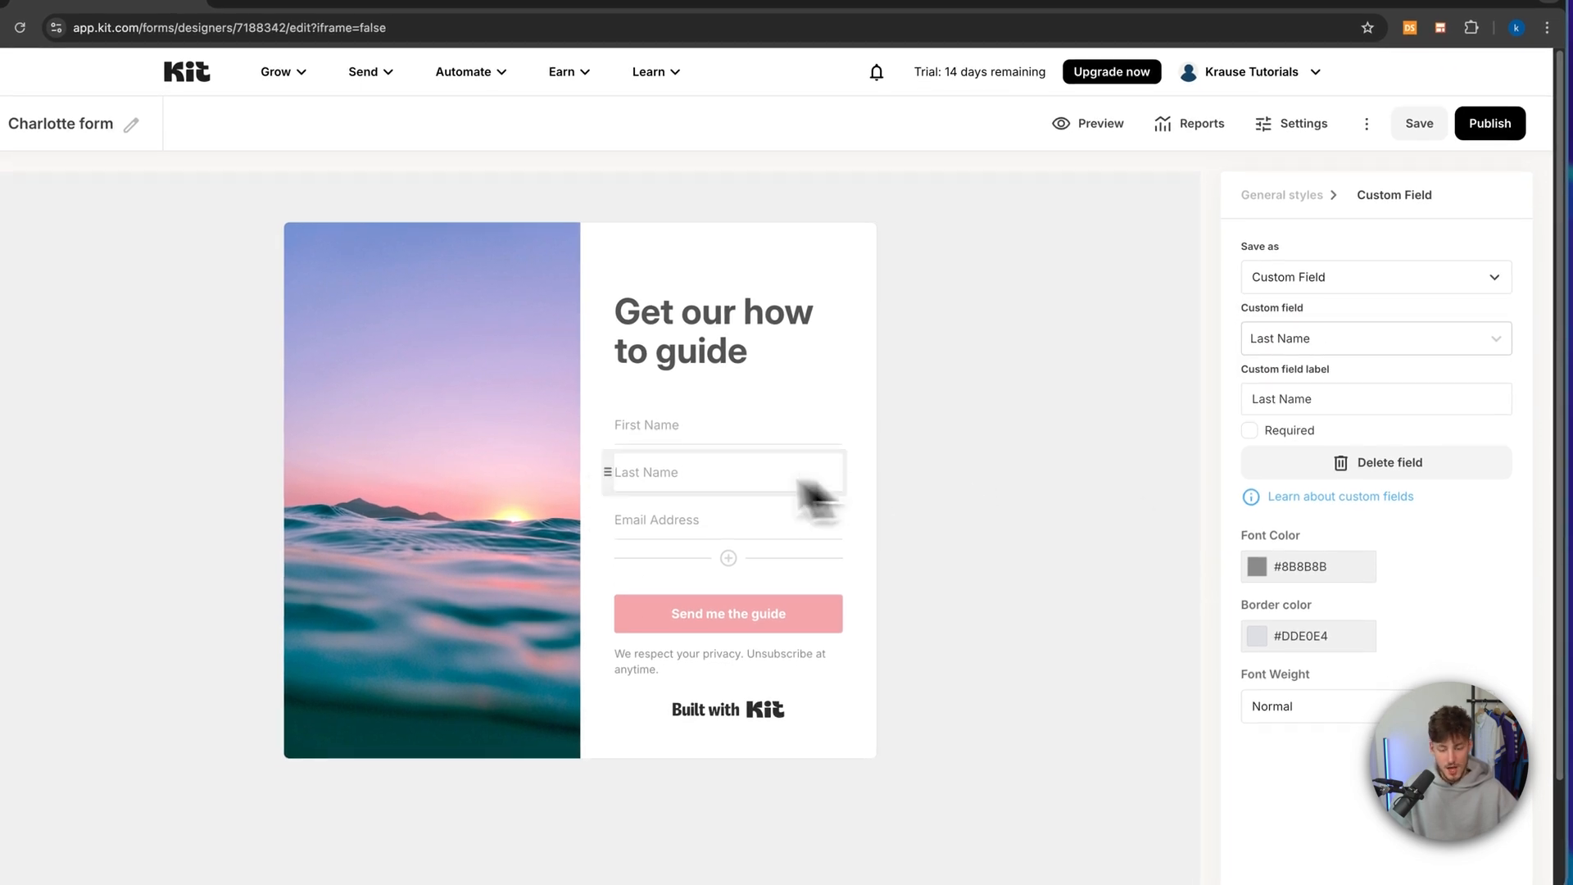
Mark the Last Name and First Name fields as required
click(705, 433)
click(645, 465)
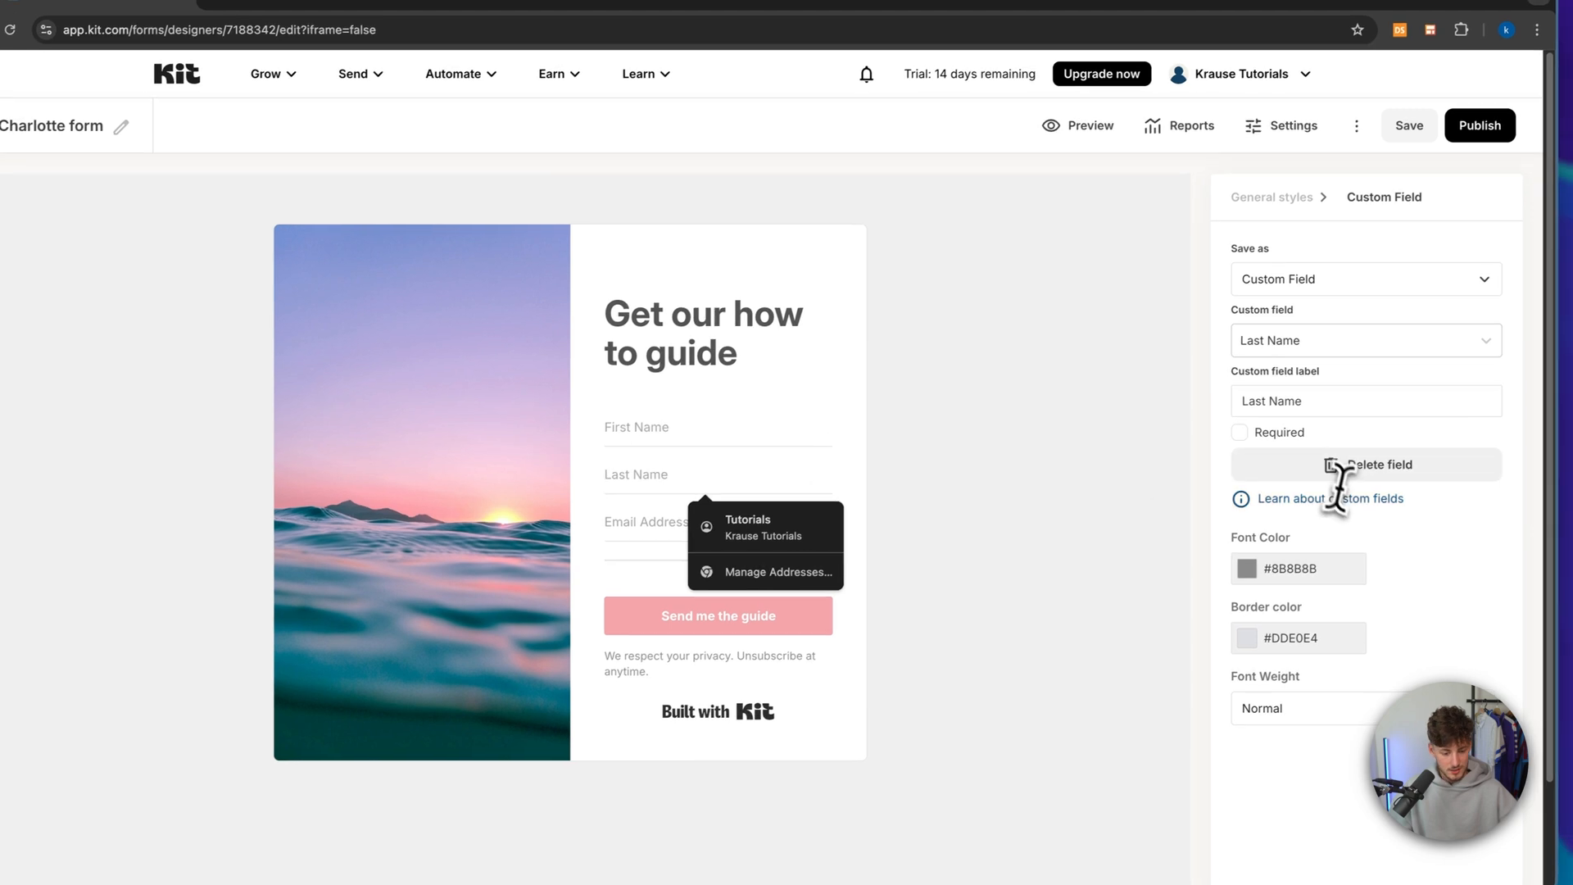
click(1250, 432)
click(754, 438)
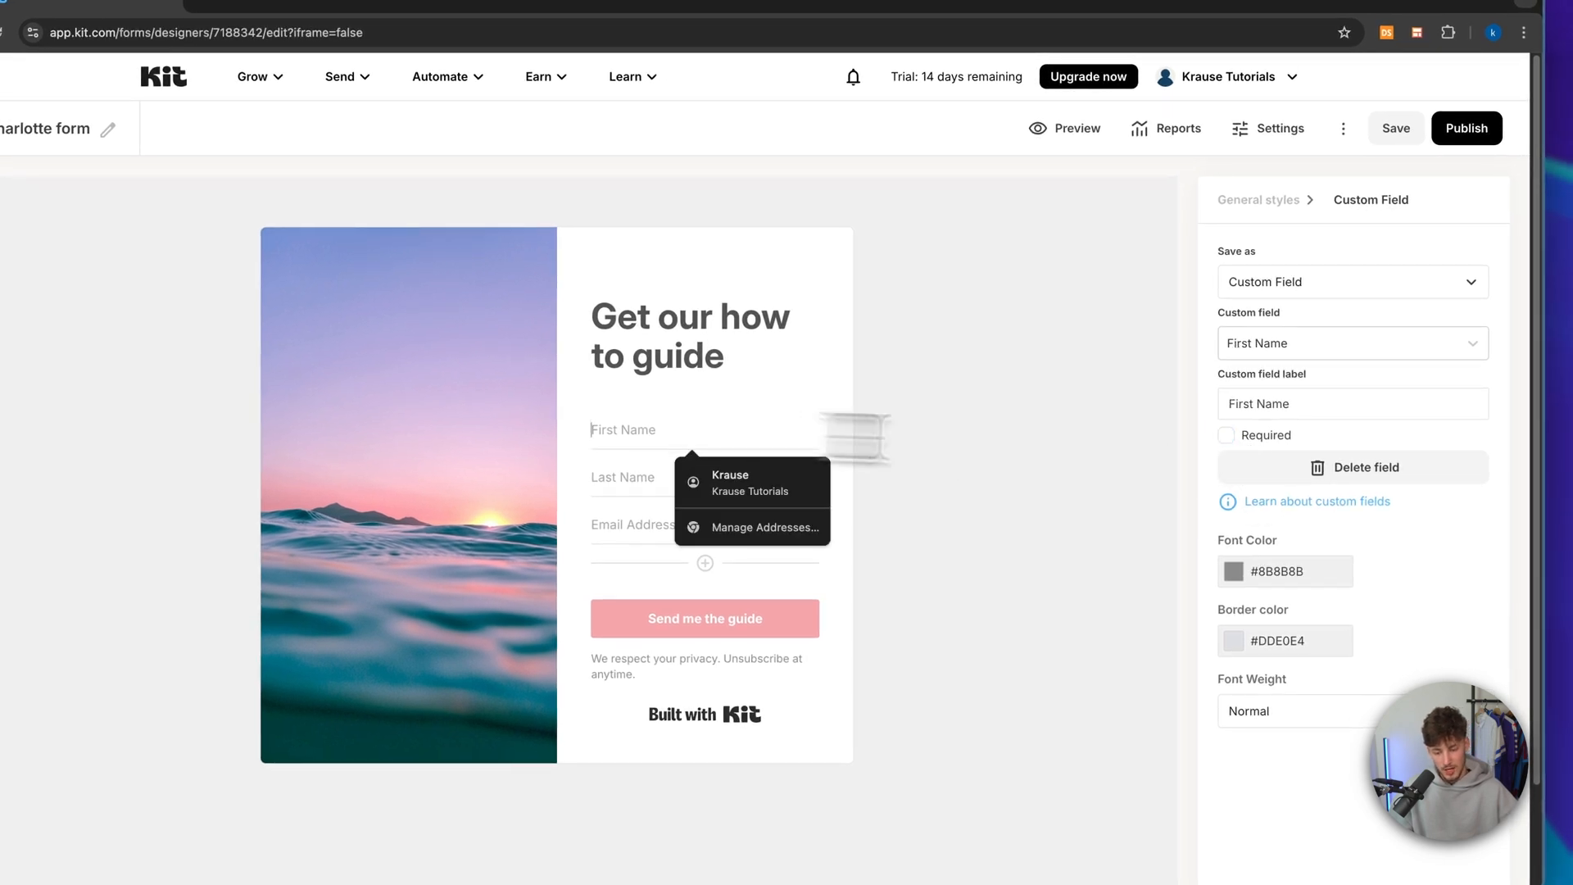
click(1228, 435)
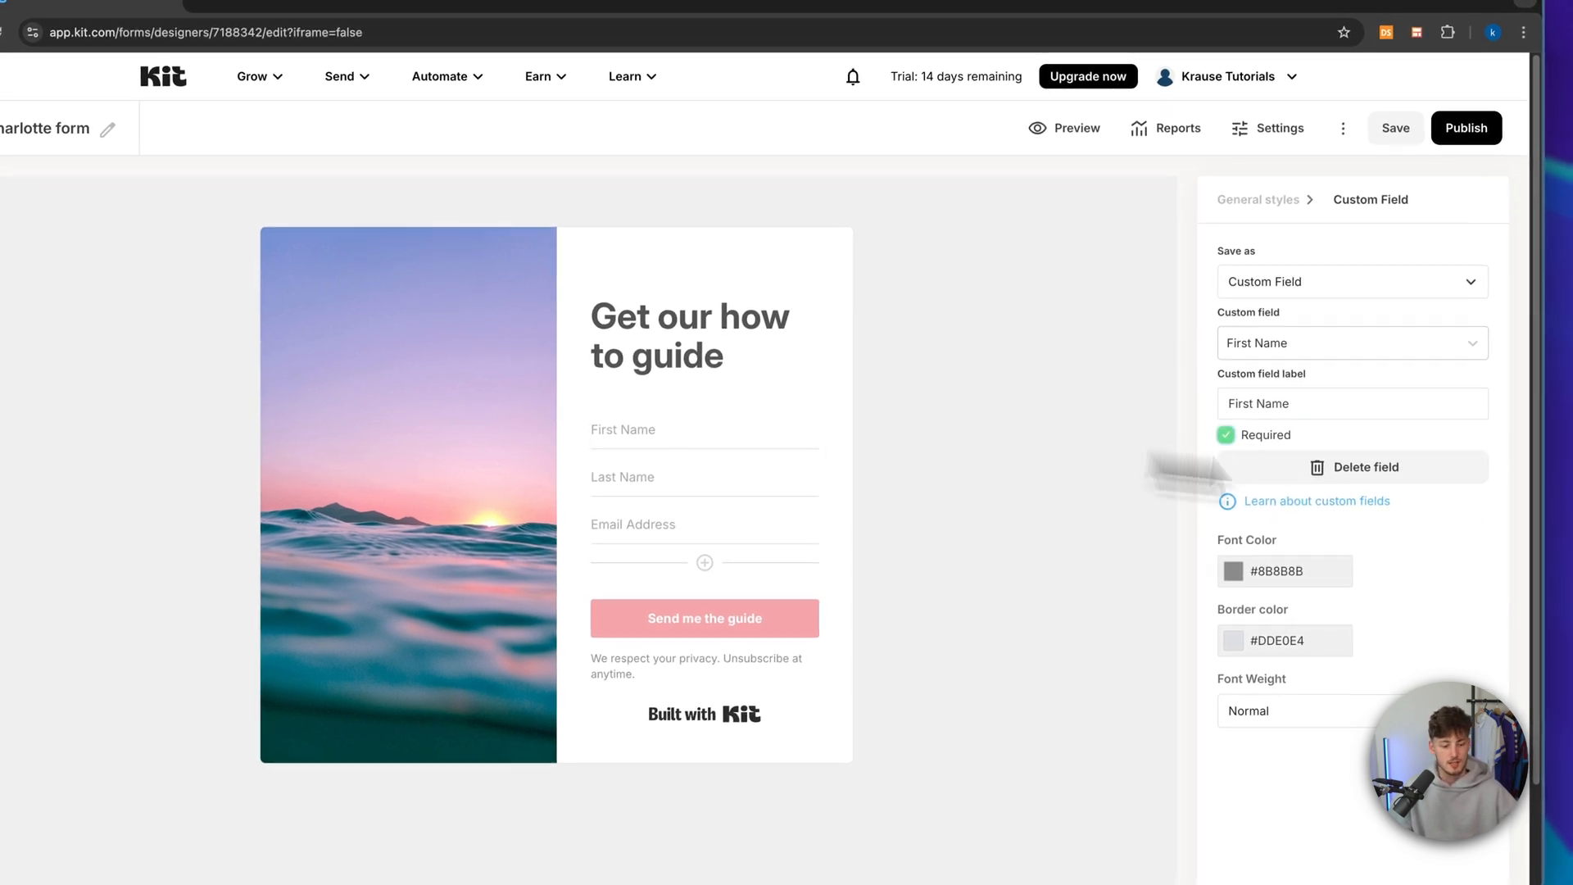
Set the font color of the form fields to black, #000000
scroll(1392, 508, down, 2)
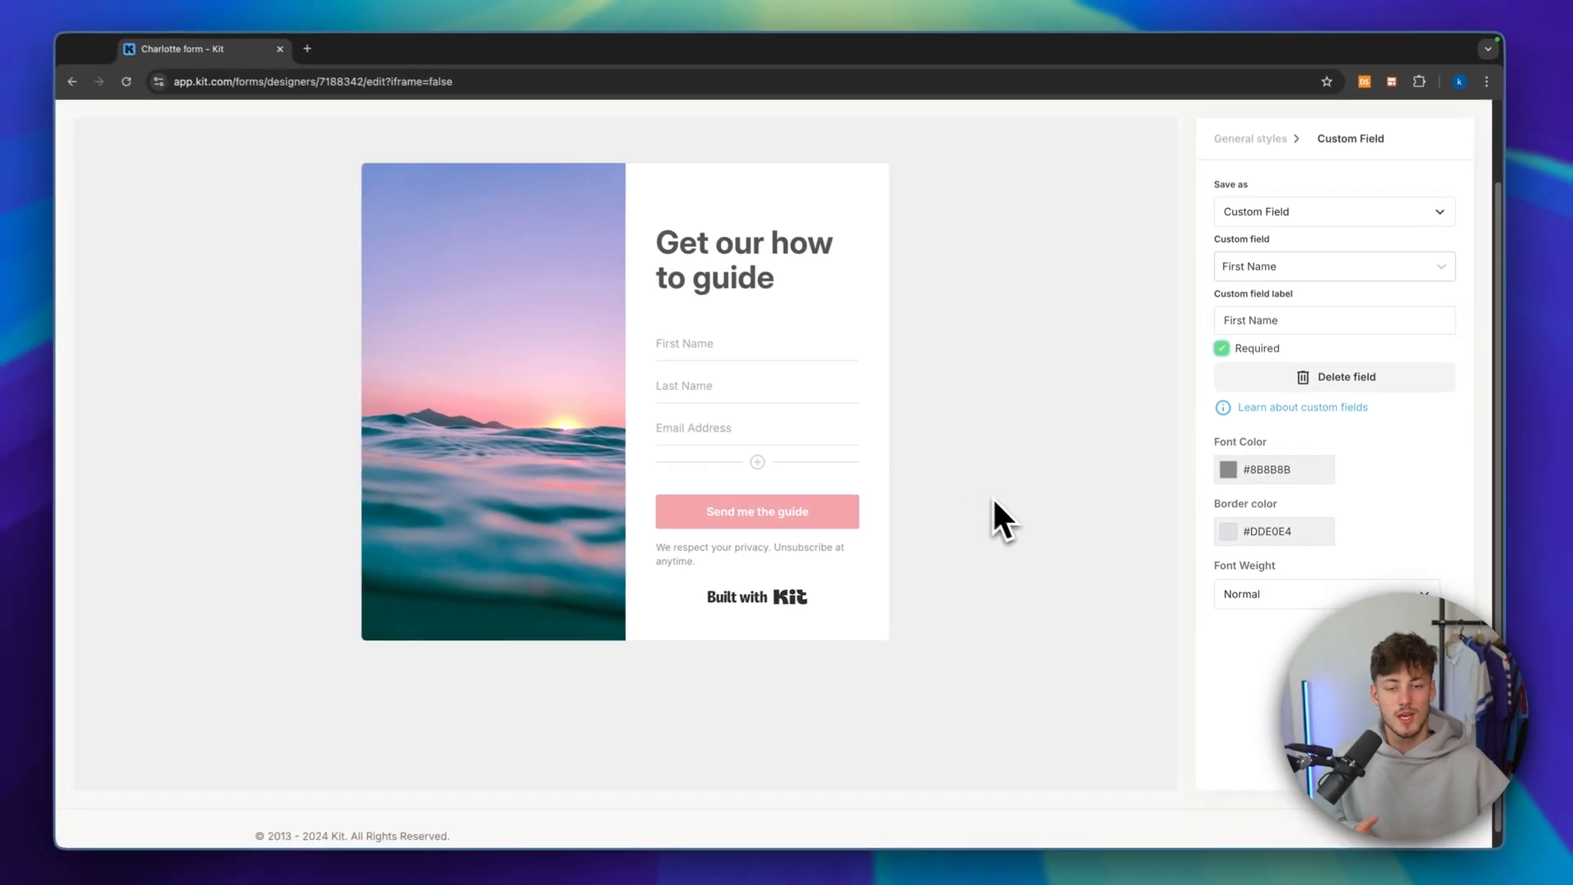
scroll(968, 498, up, 3)
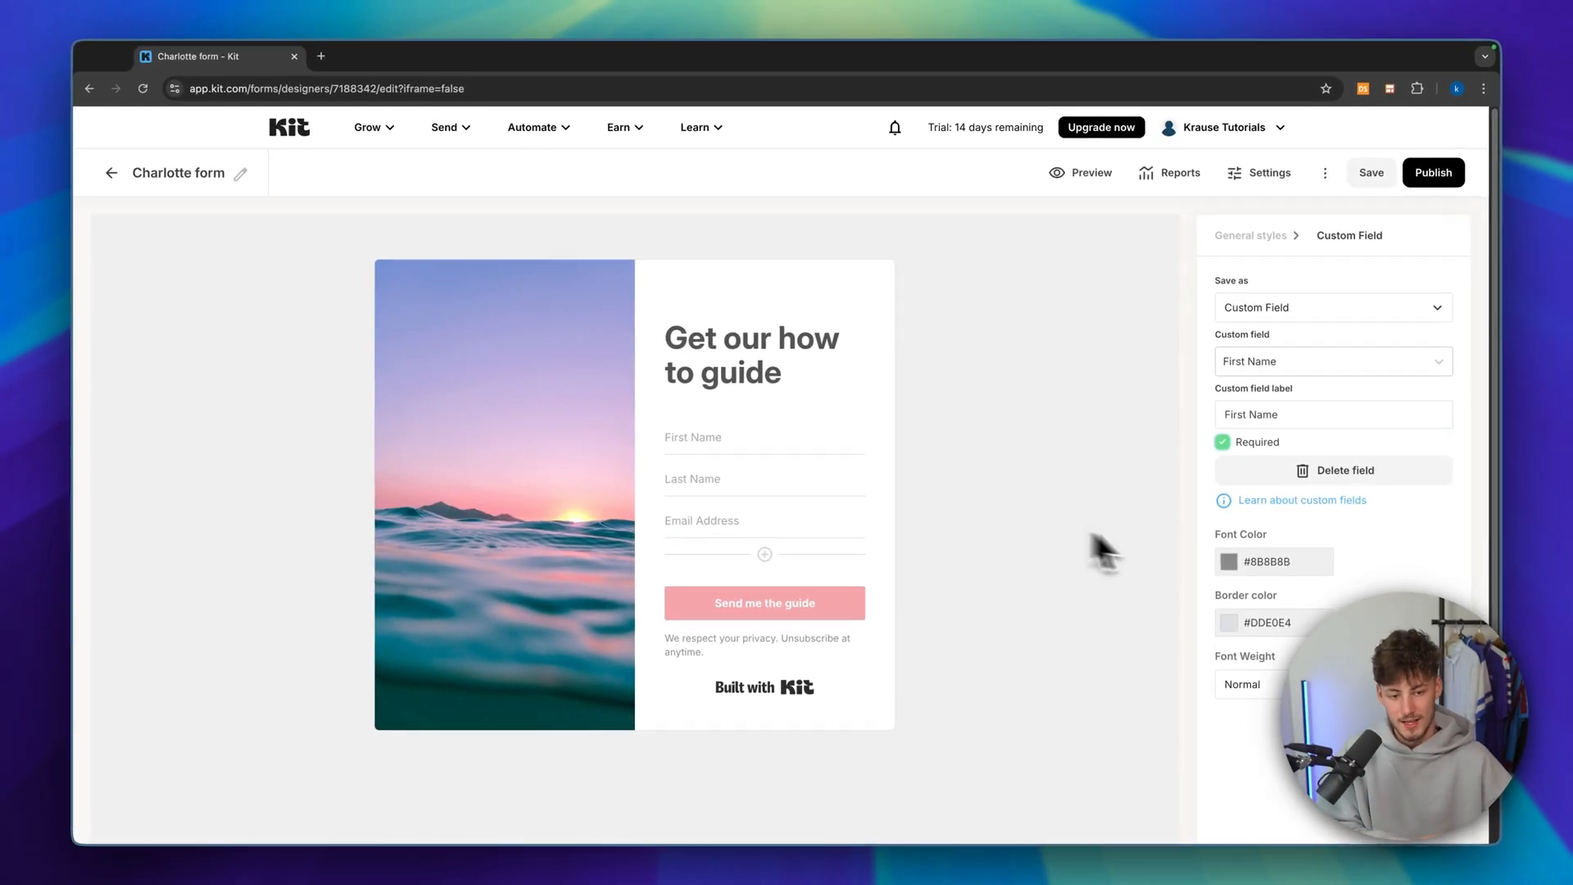
scroll(1347, 537, down, 2)
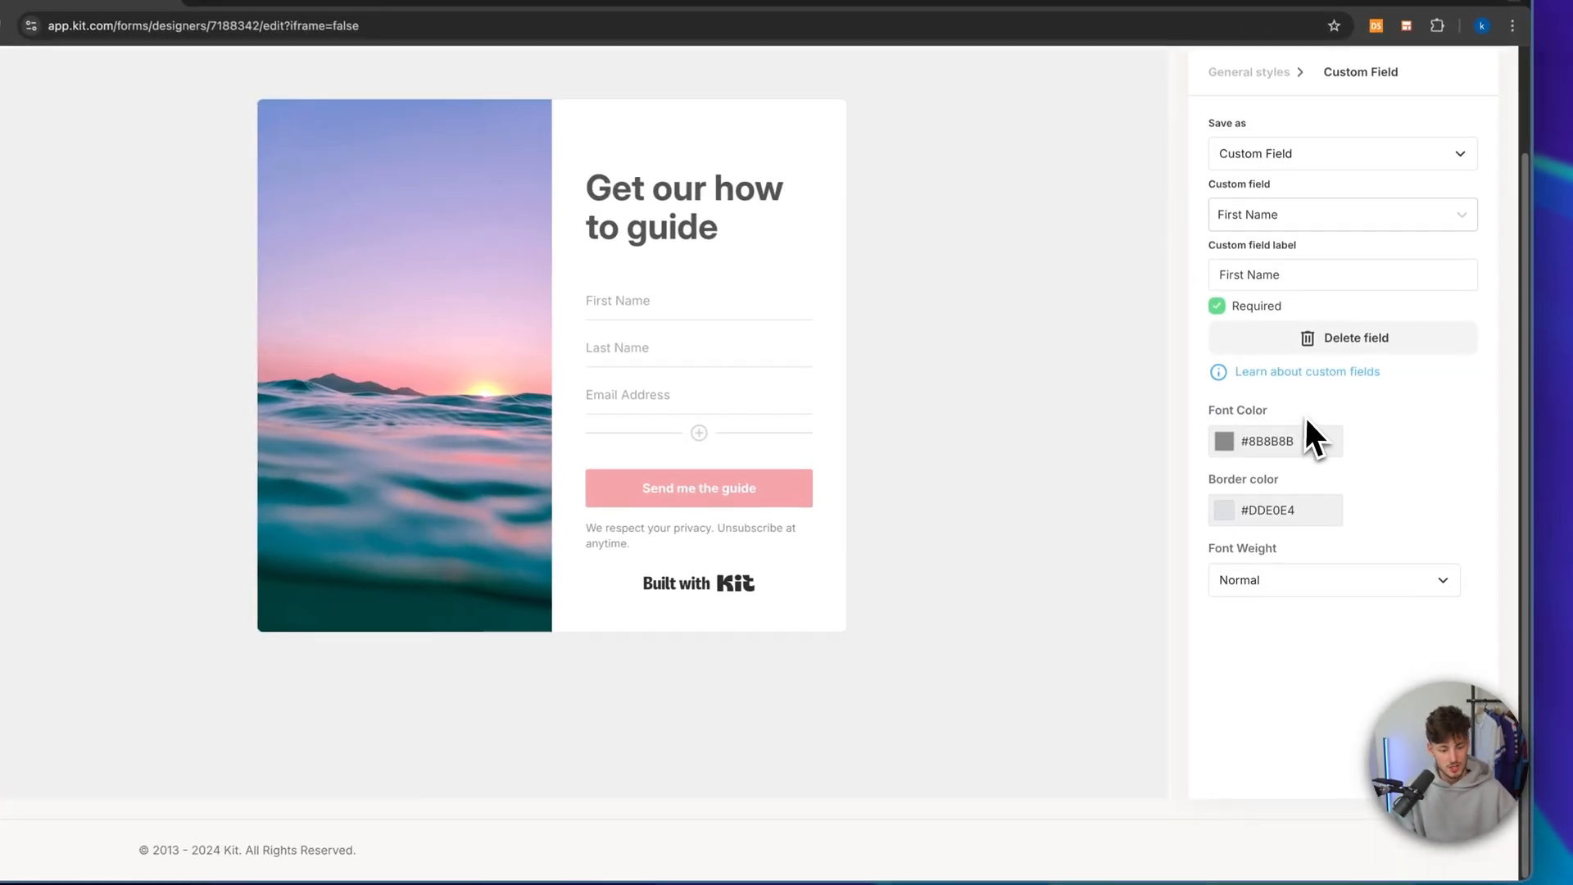
click(1225, 441)
drag(1264, 527, 1236, 609)
click(1429, 493)
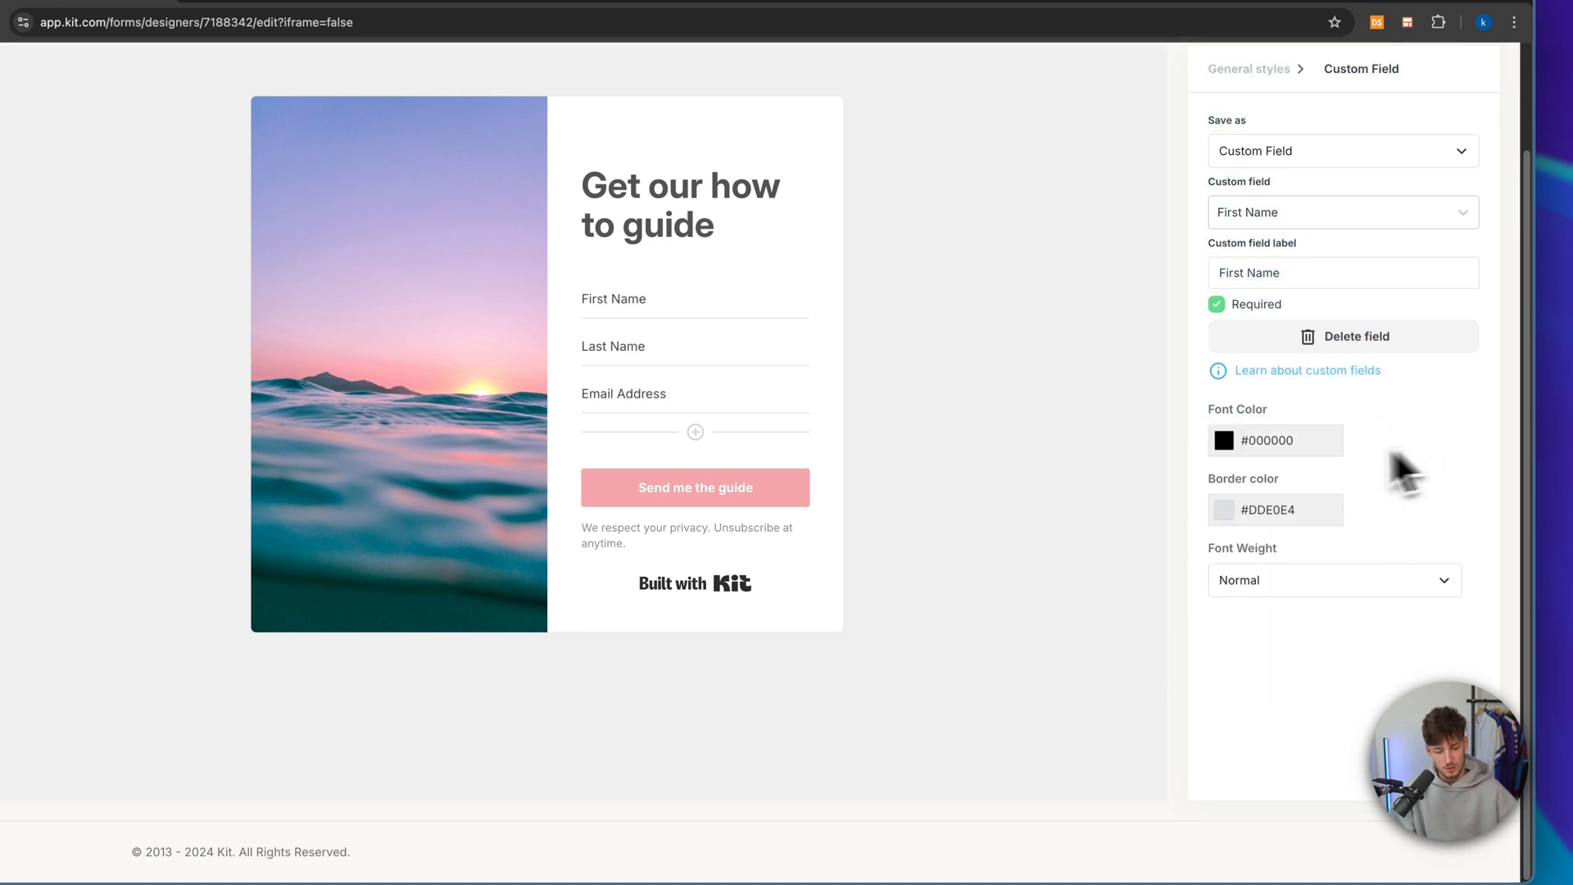
View the border color picker for the form fields and try the font weight options, keeping Normal
click(1225, 511)
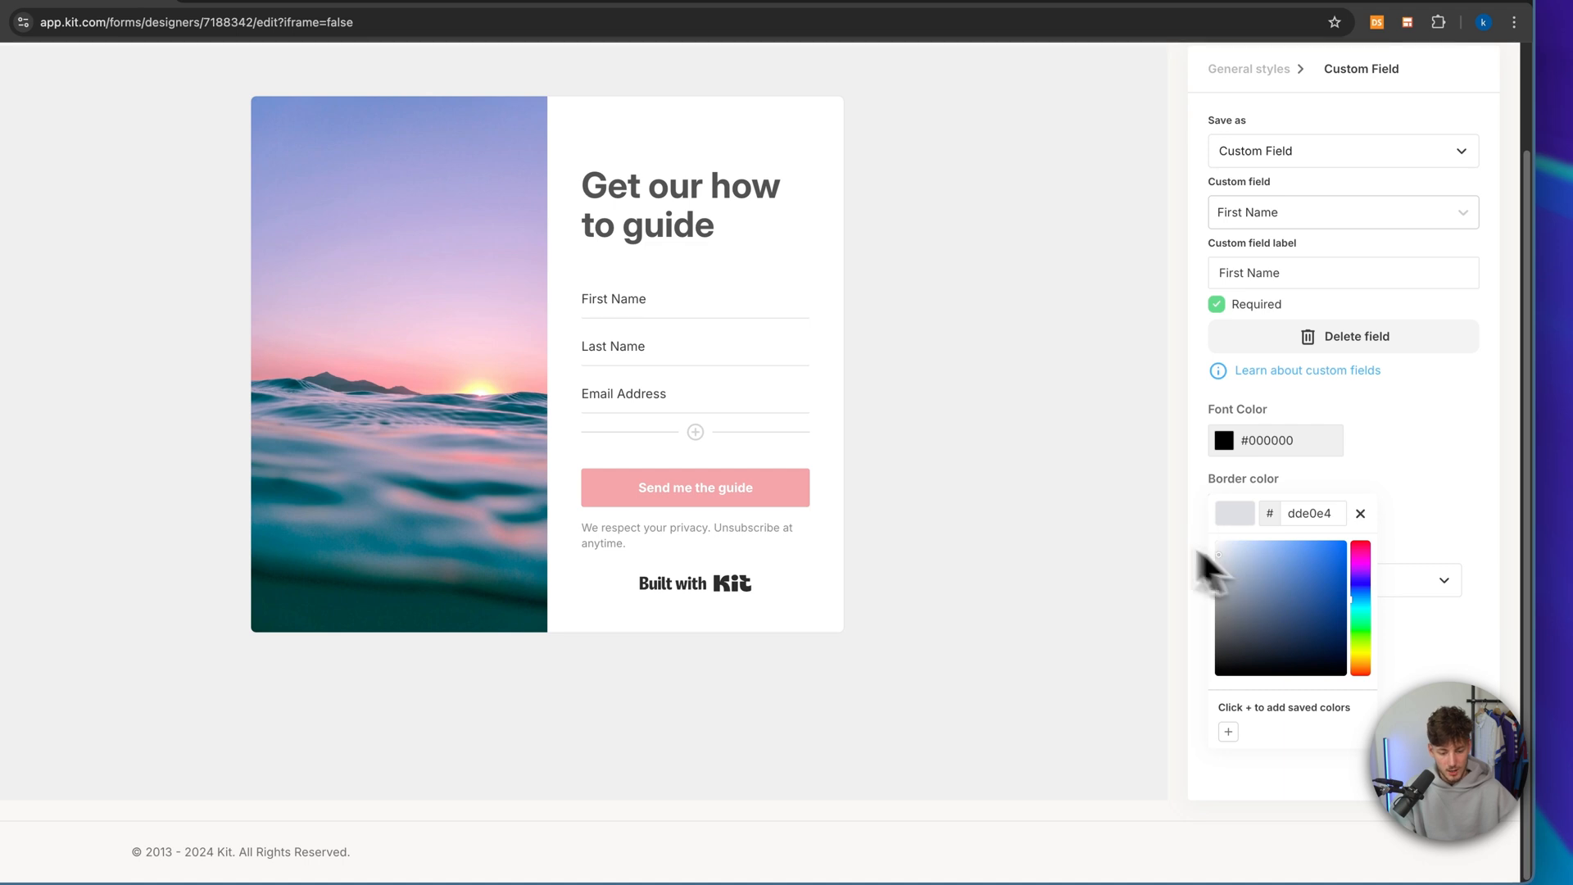
click(1463, 491)
click(1389, 577)
click(1286, 627)
click(1271, 646)
click(1277, 590)
click(1266, 626)
scroll(1270, 525, up, 2)
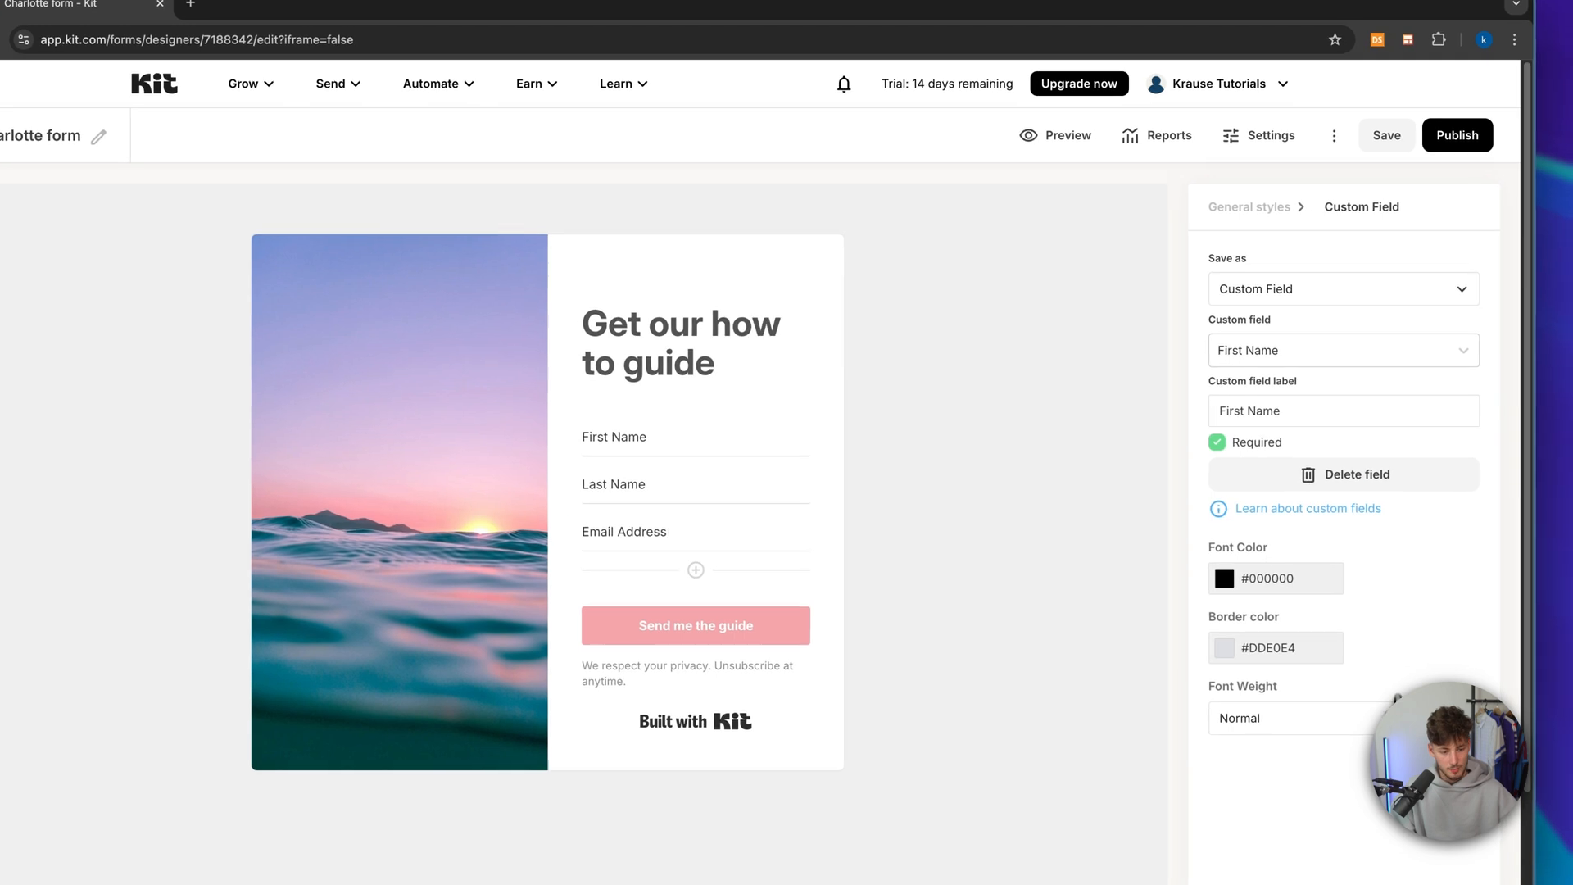
Return to the general styles, preview the form, and exit the preview
click(1261, 211)
scroll(1311, 263, down, 2)
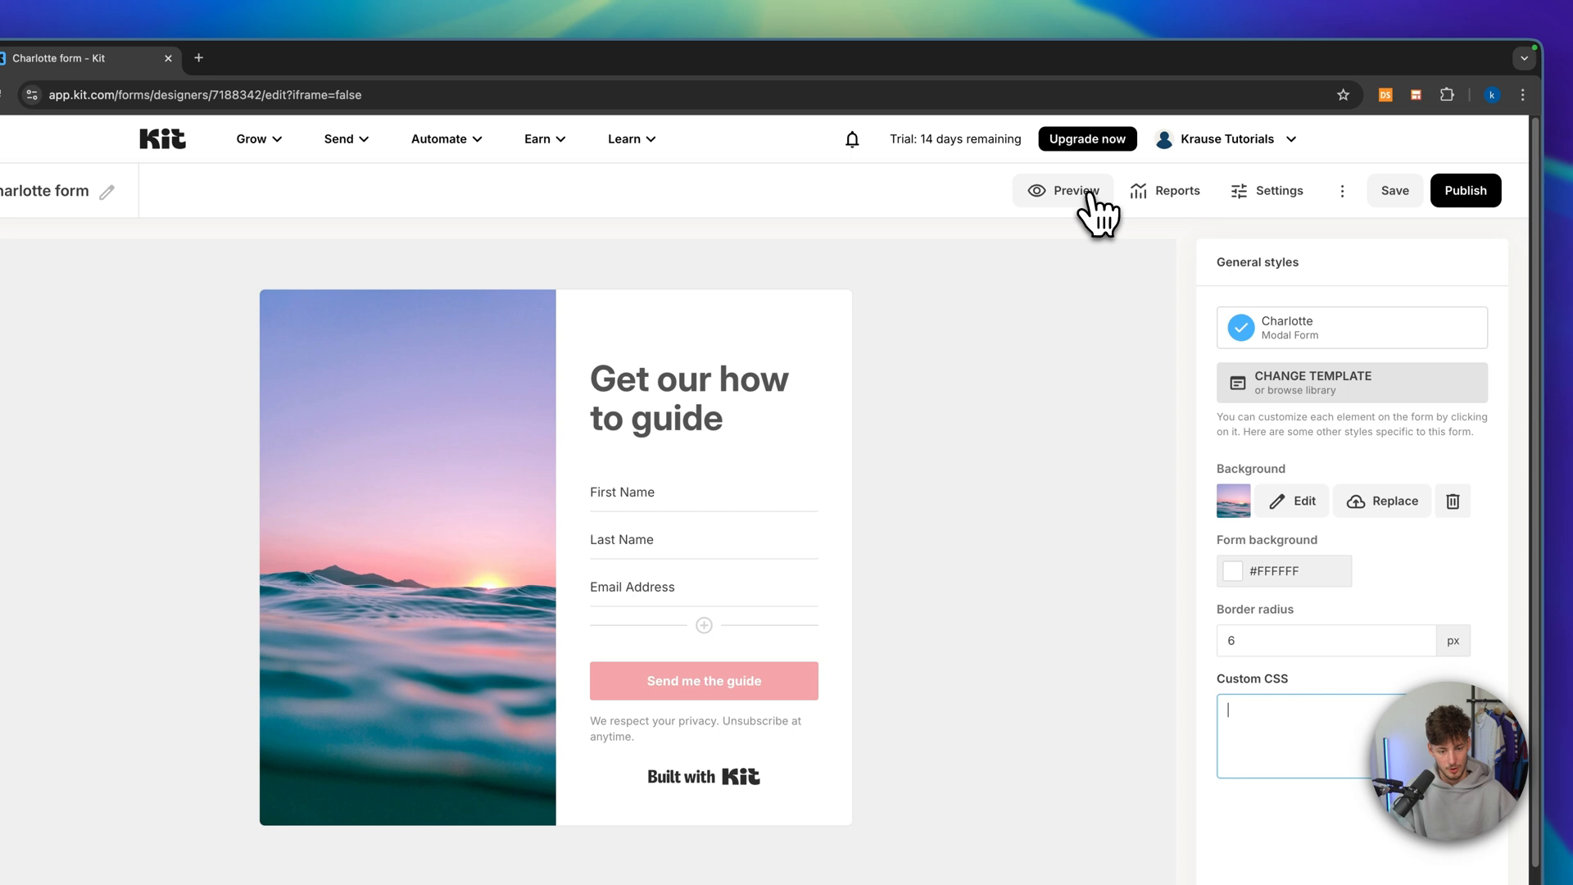
click(1098, 197)
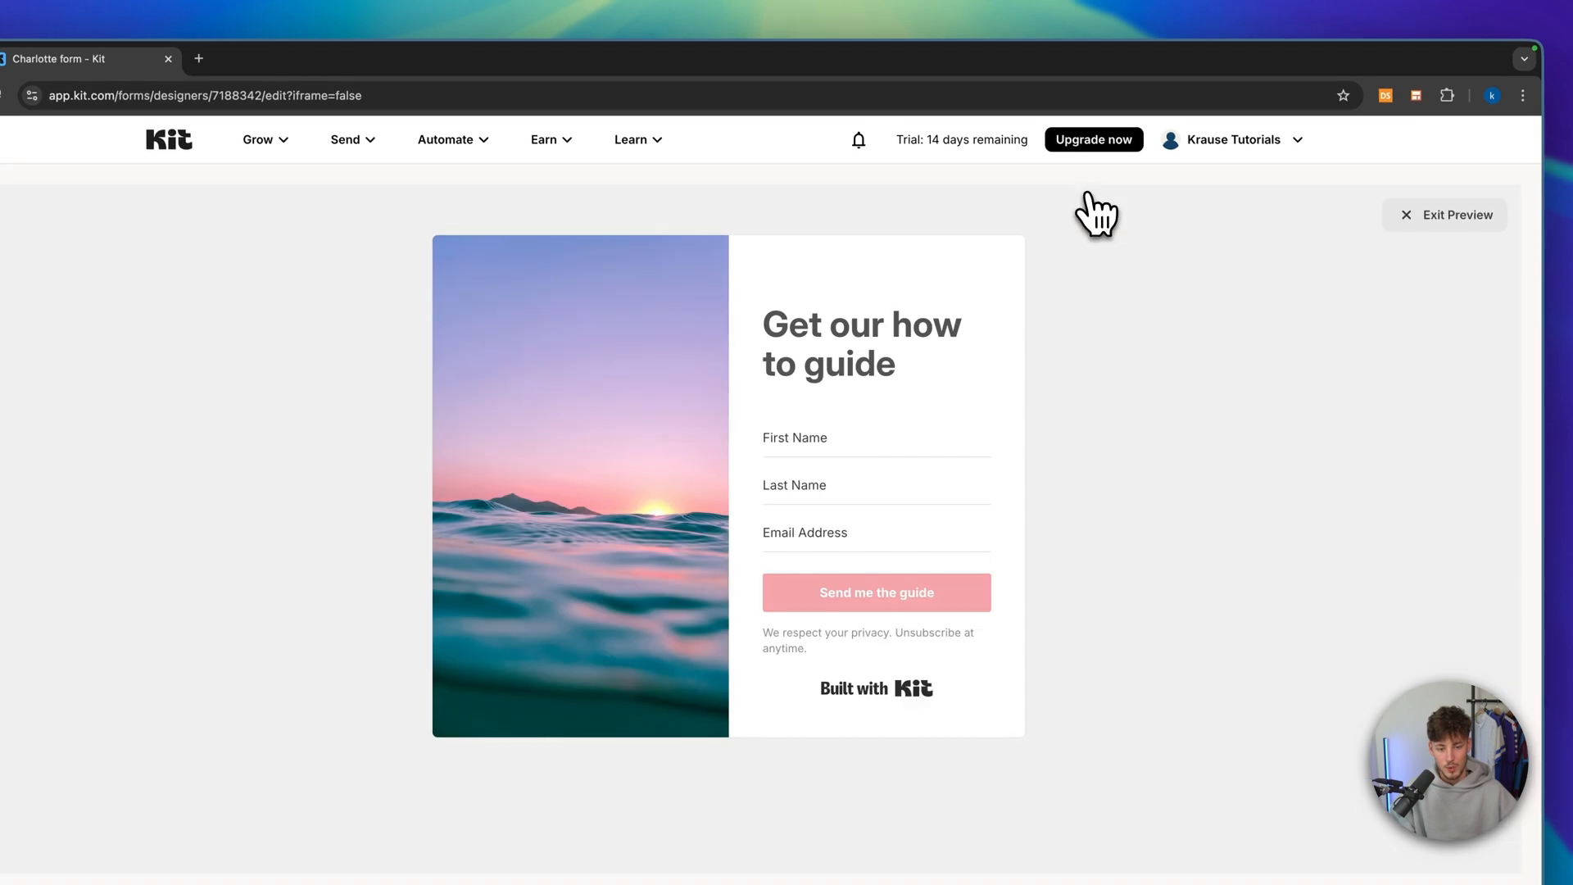
click(1393, 215)
Cancel leaving the editor for the reports, and look through the General, Domain Name and Incentive form settings without saving
click(1180, 209)
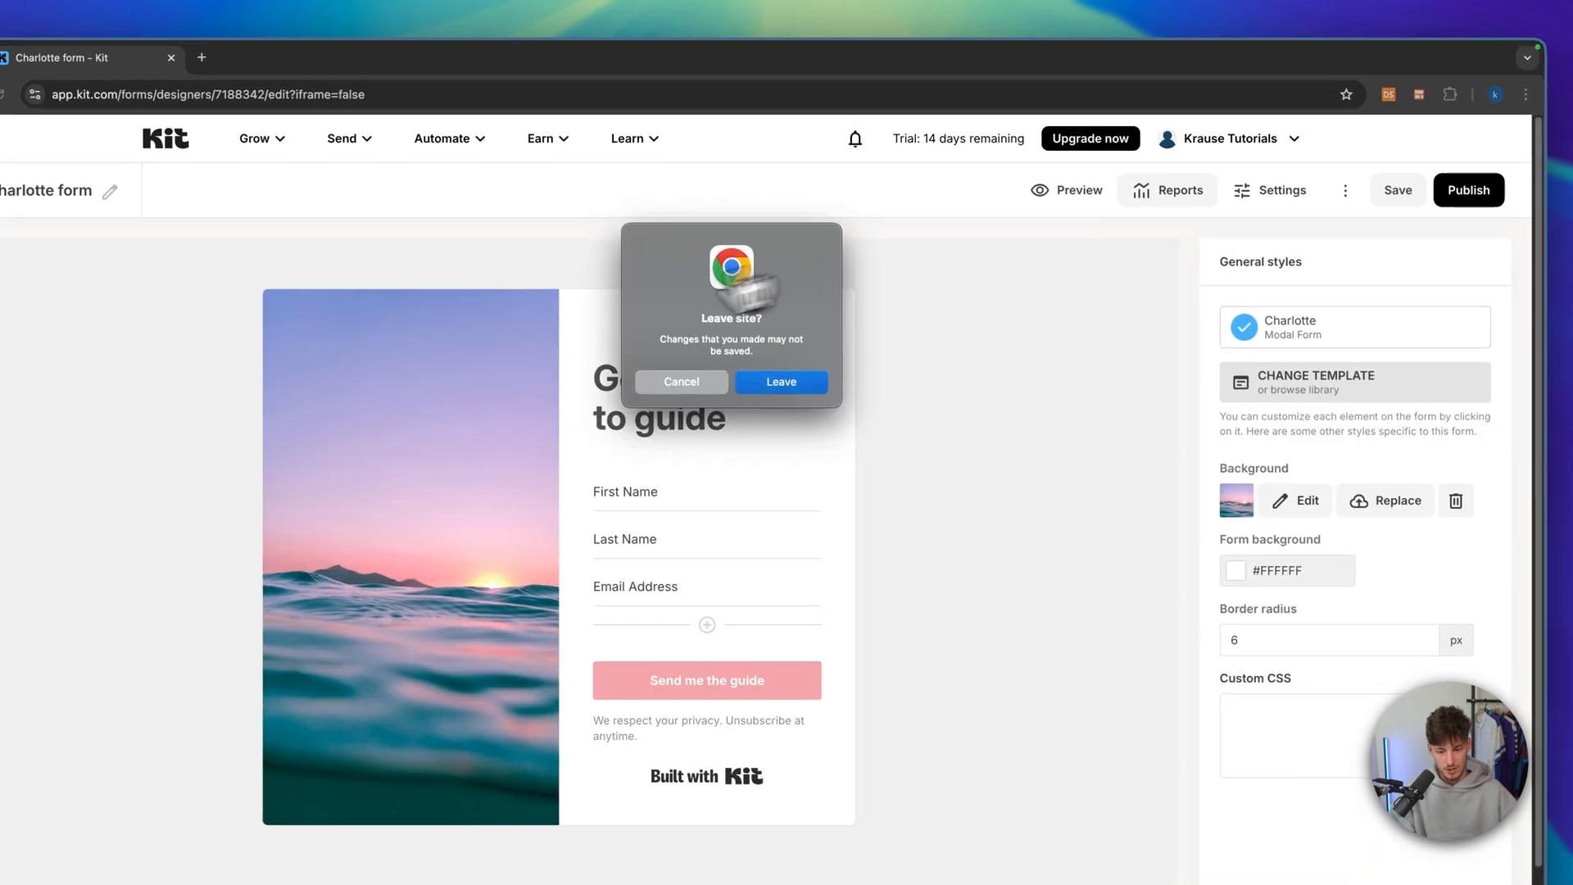
click(681, 377)
click(1282, 195)
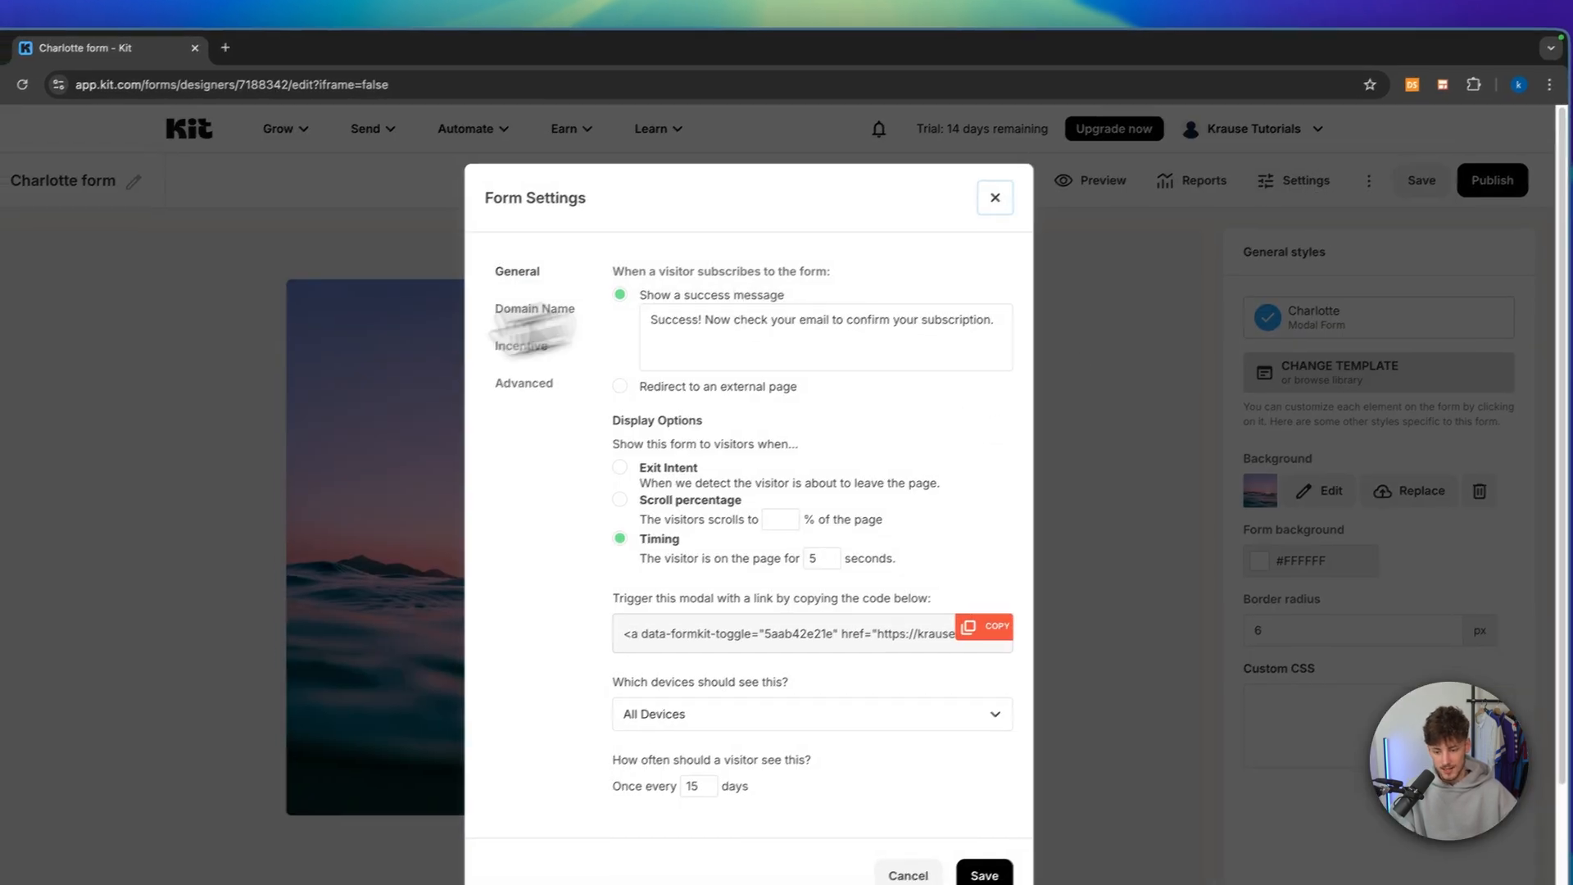
click(524, 312)
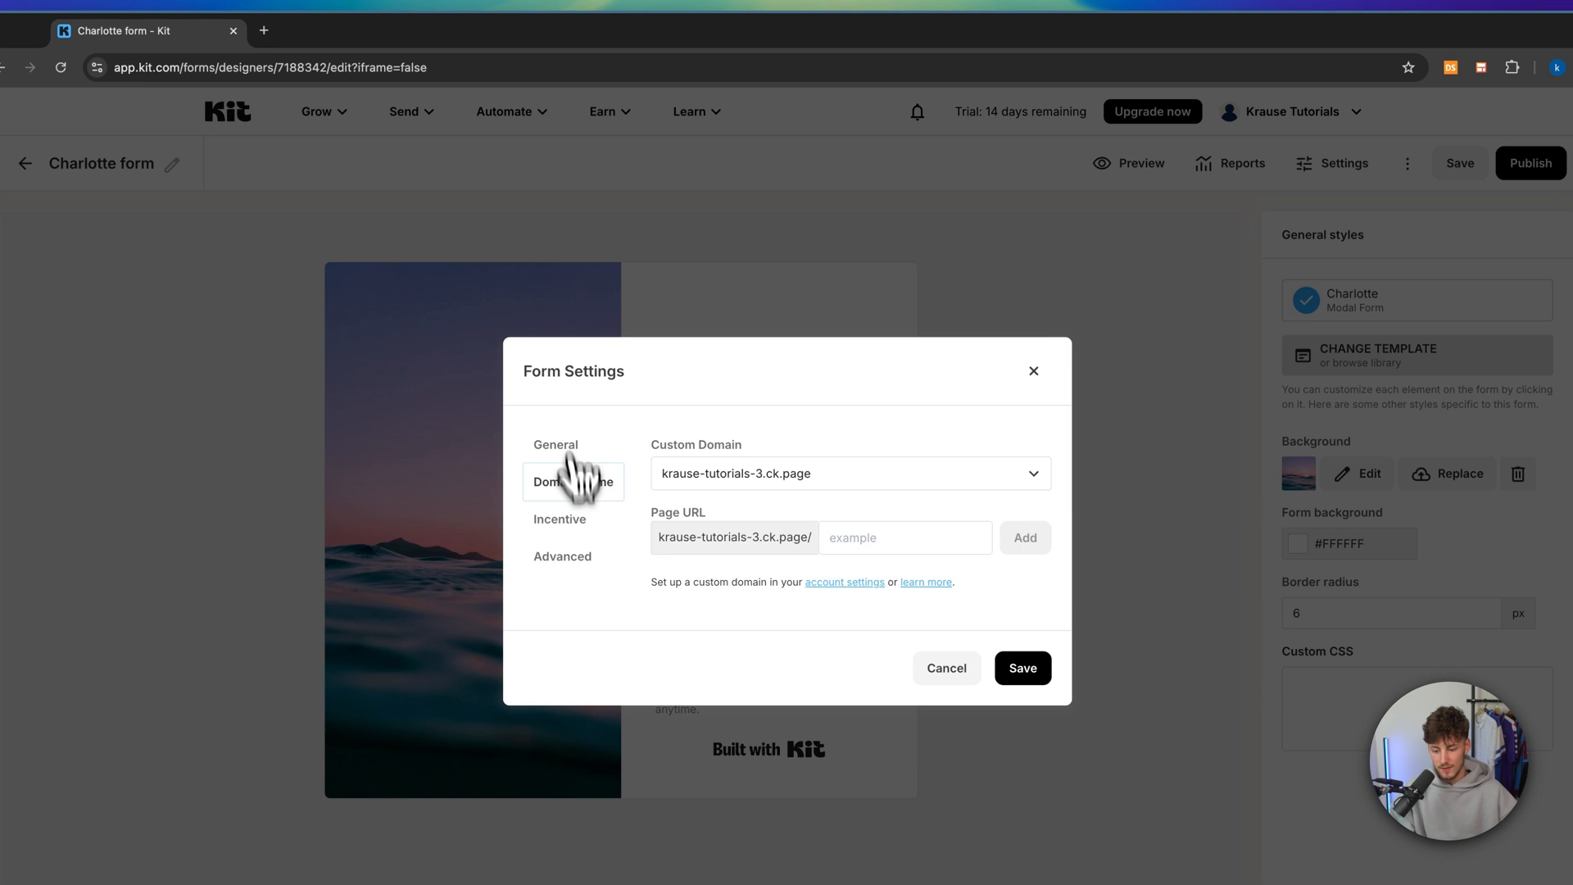
click(566, 519)
click(587, 509)
click(1031, 182)
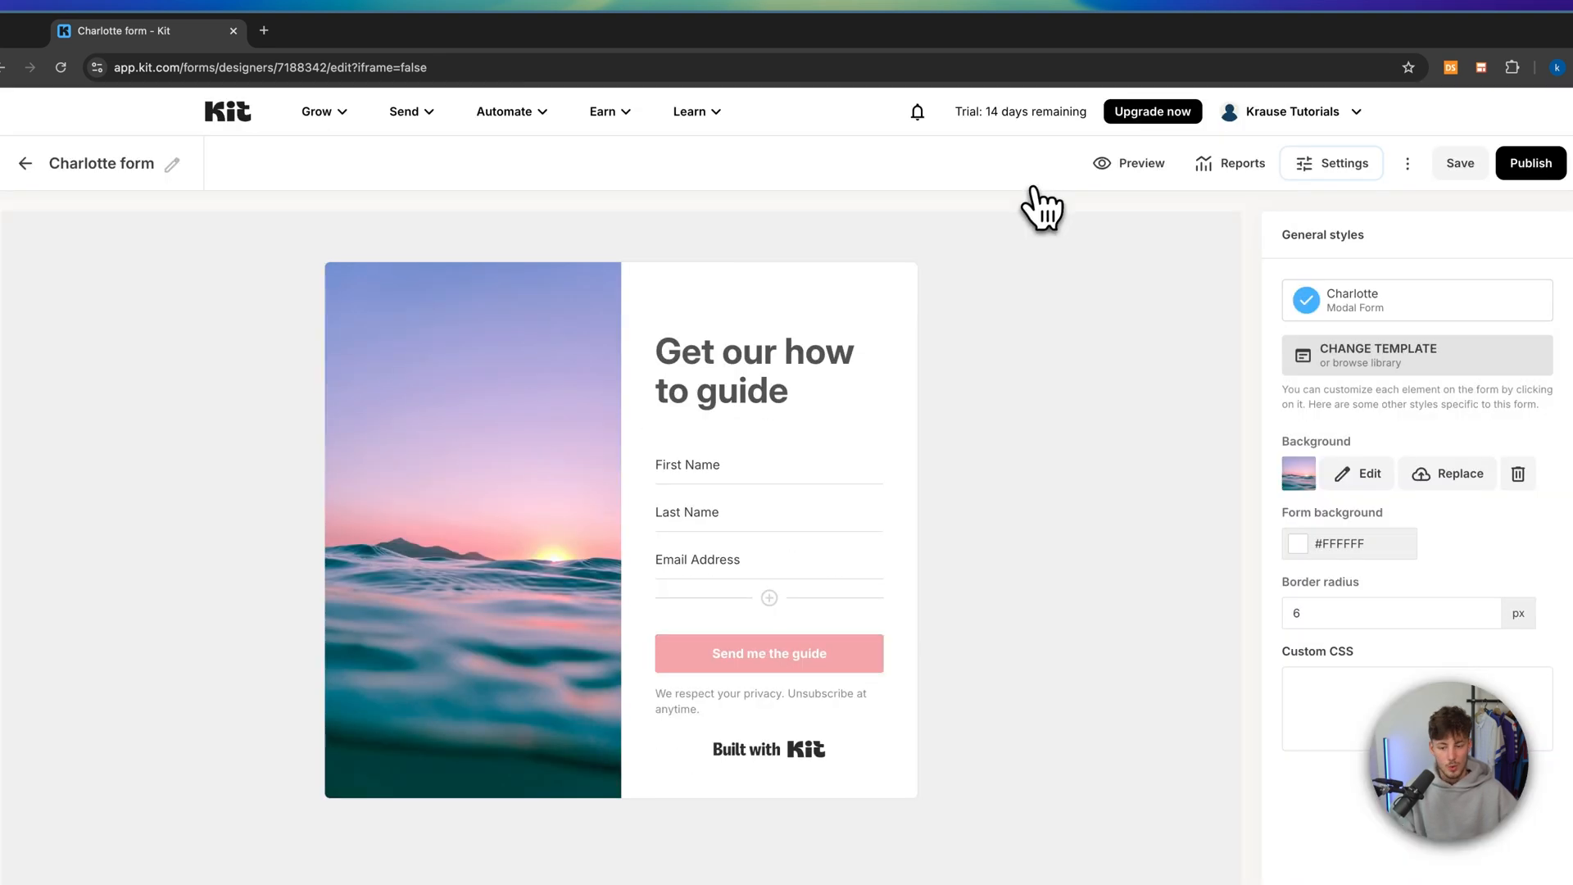
Publish the Charlotte form and view its JavaScript, HTML and WordPress embed options
click(1466, 155)
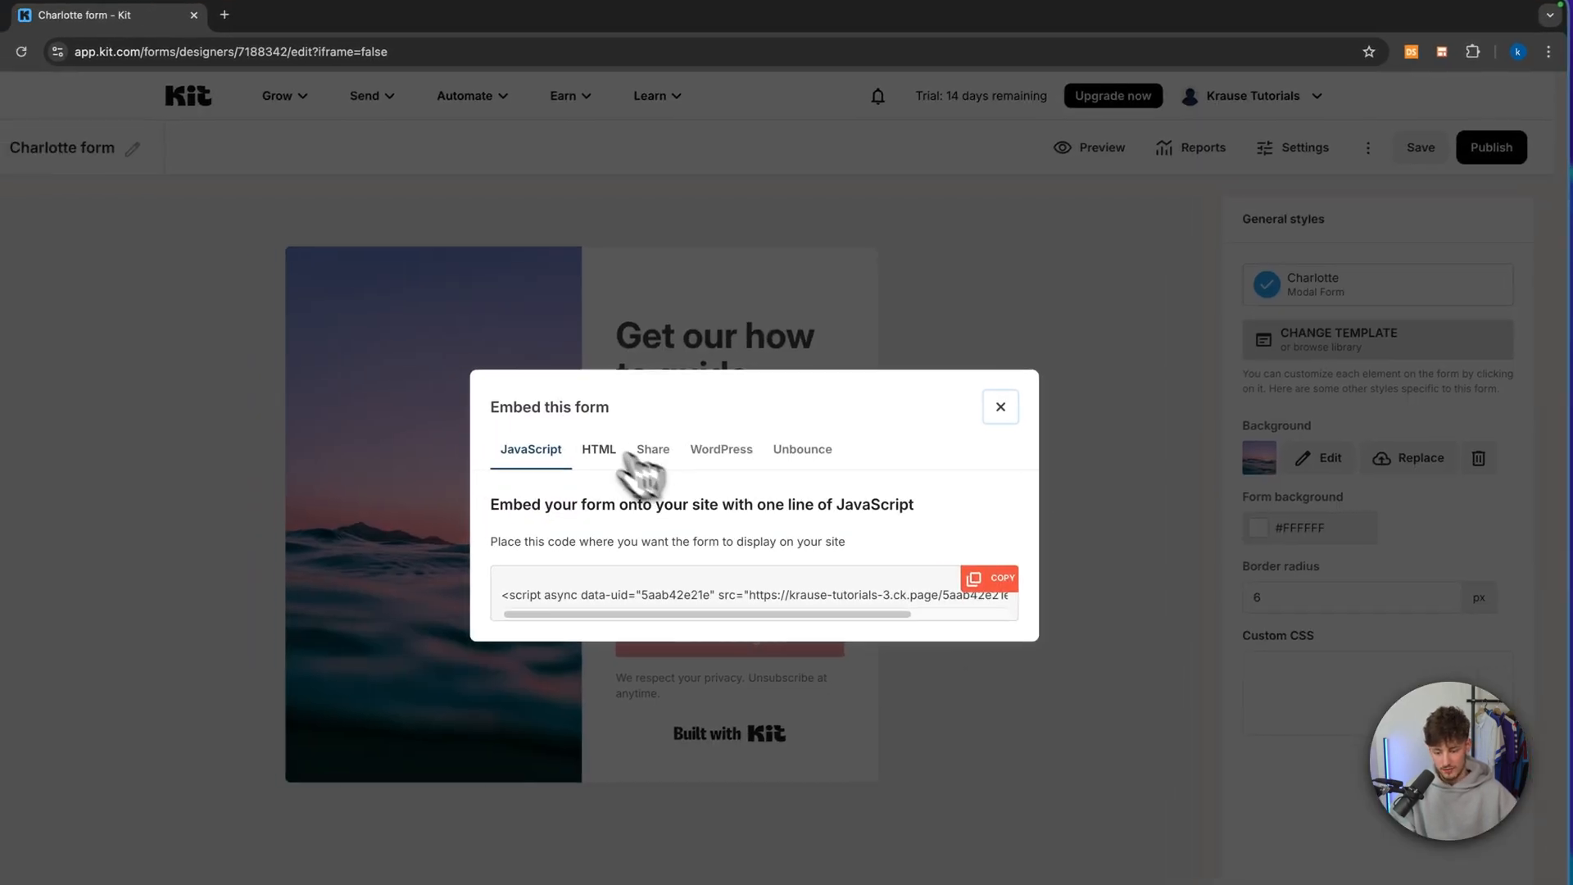
drag(492, 407, 699, 418)
click(696, 420)
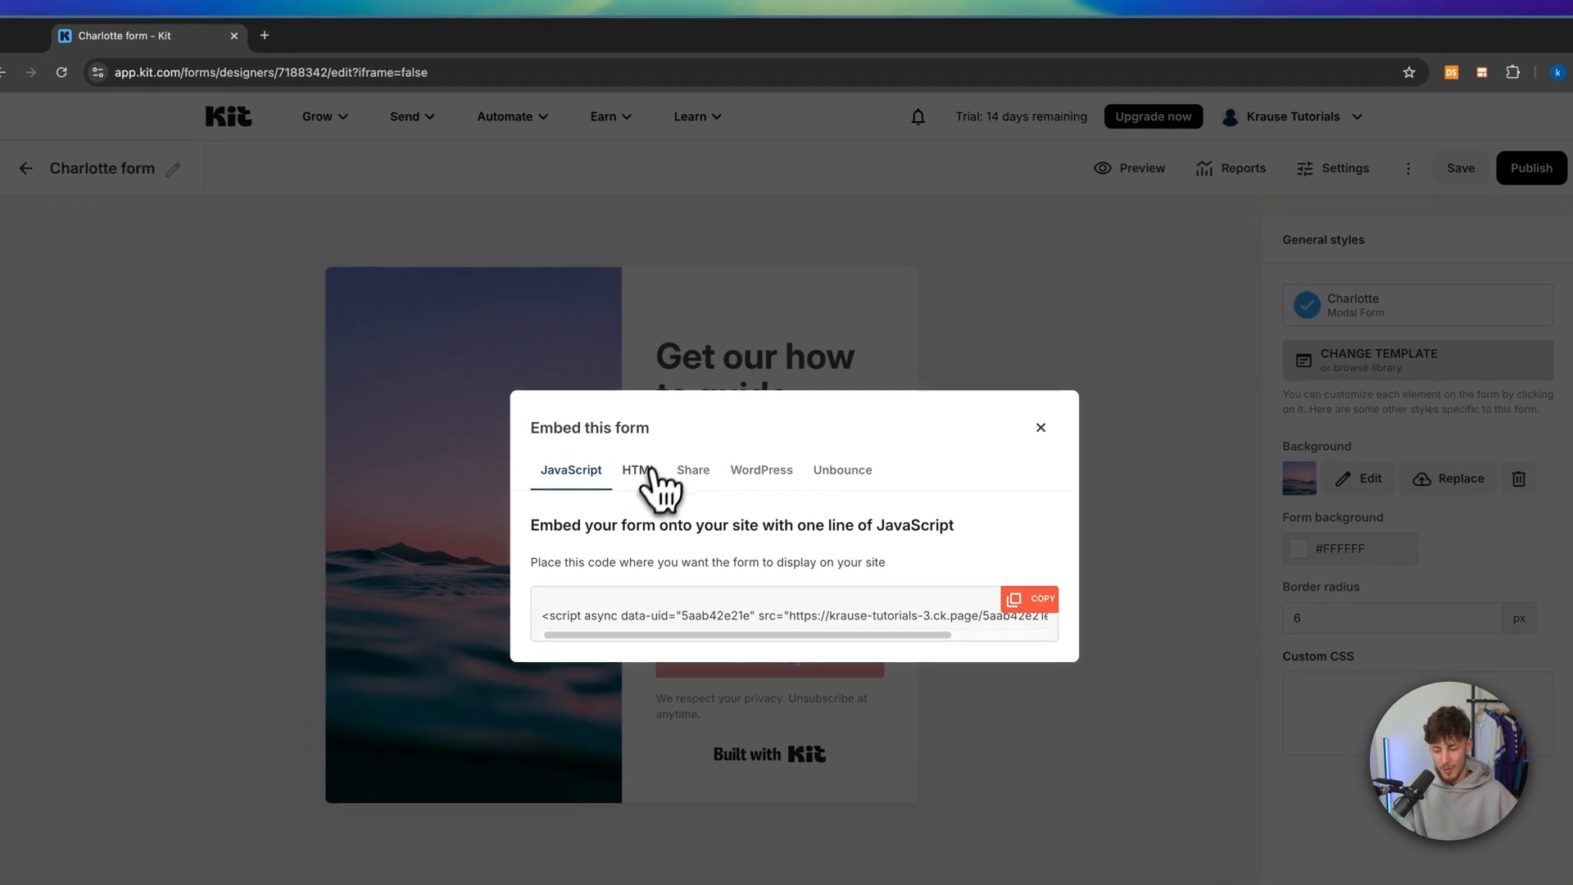
click(646, 471)
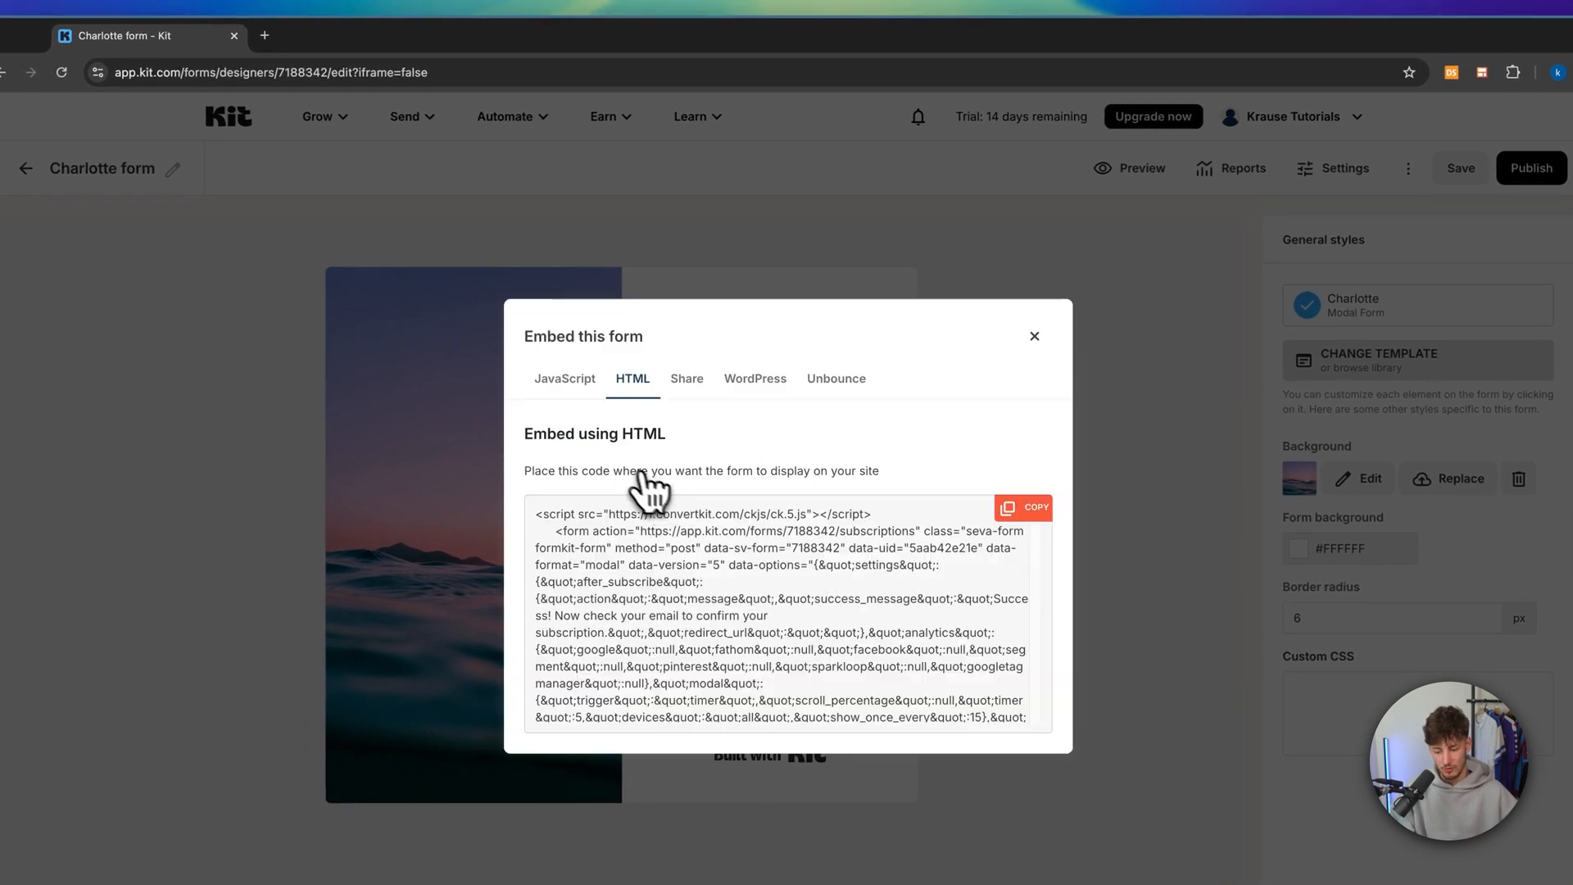
click(565, 384)
click(643, 477)
click(755, 378)
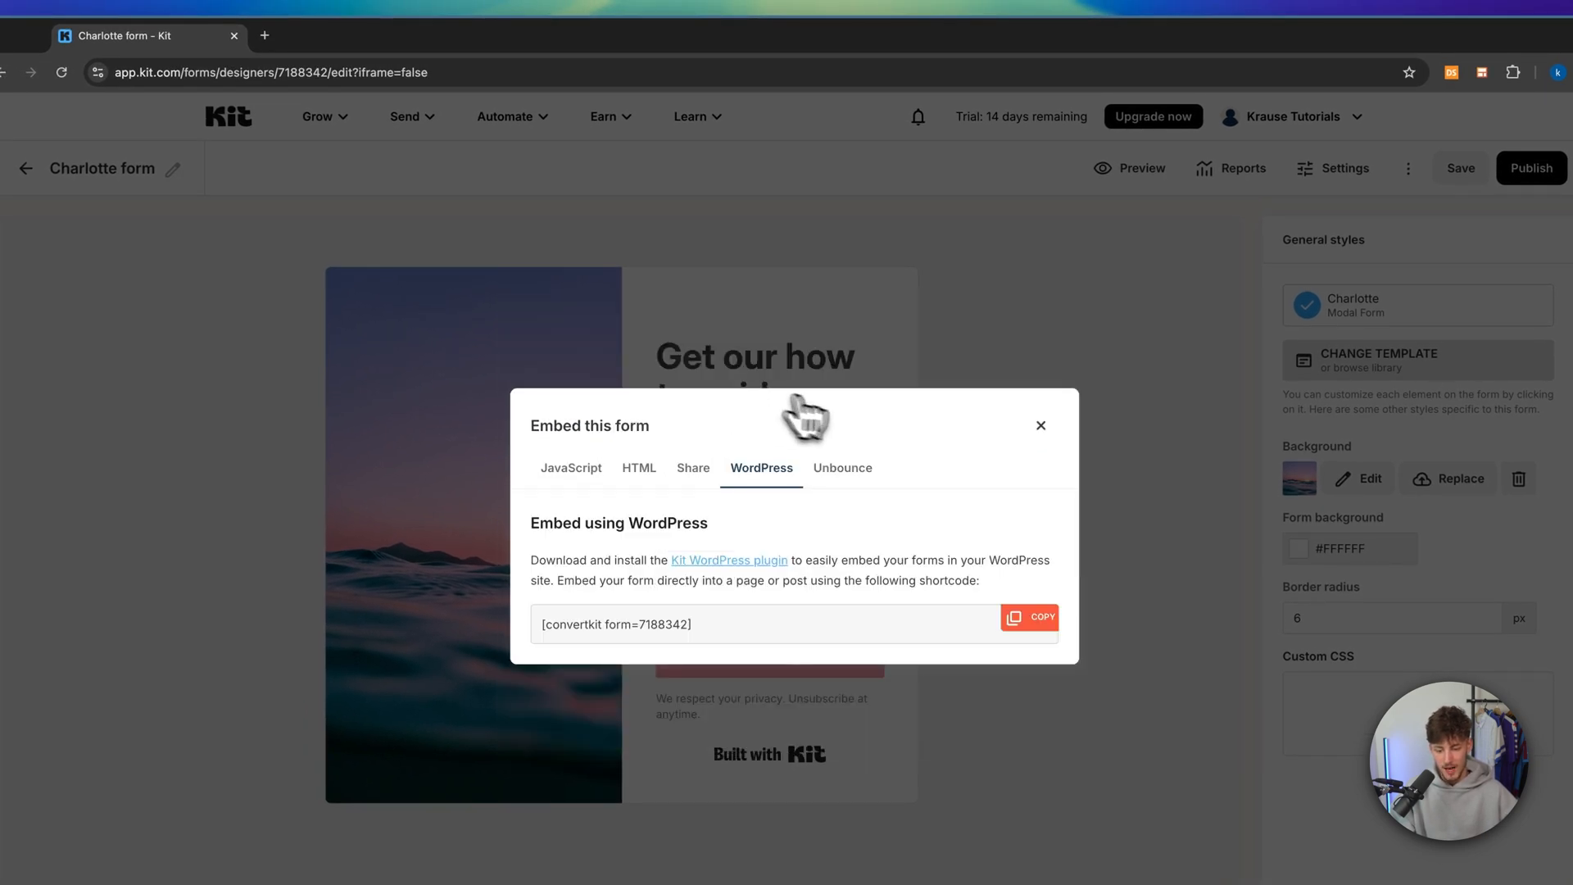
View the form's Unbounce embed option and hosted share link, and close the embed options
click(861, 478)
click(695, 479)
drag(810, 598, 521, 600)
click(801, 536)
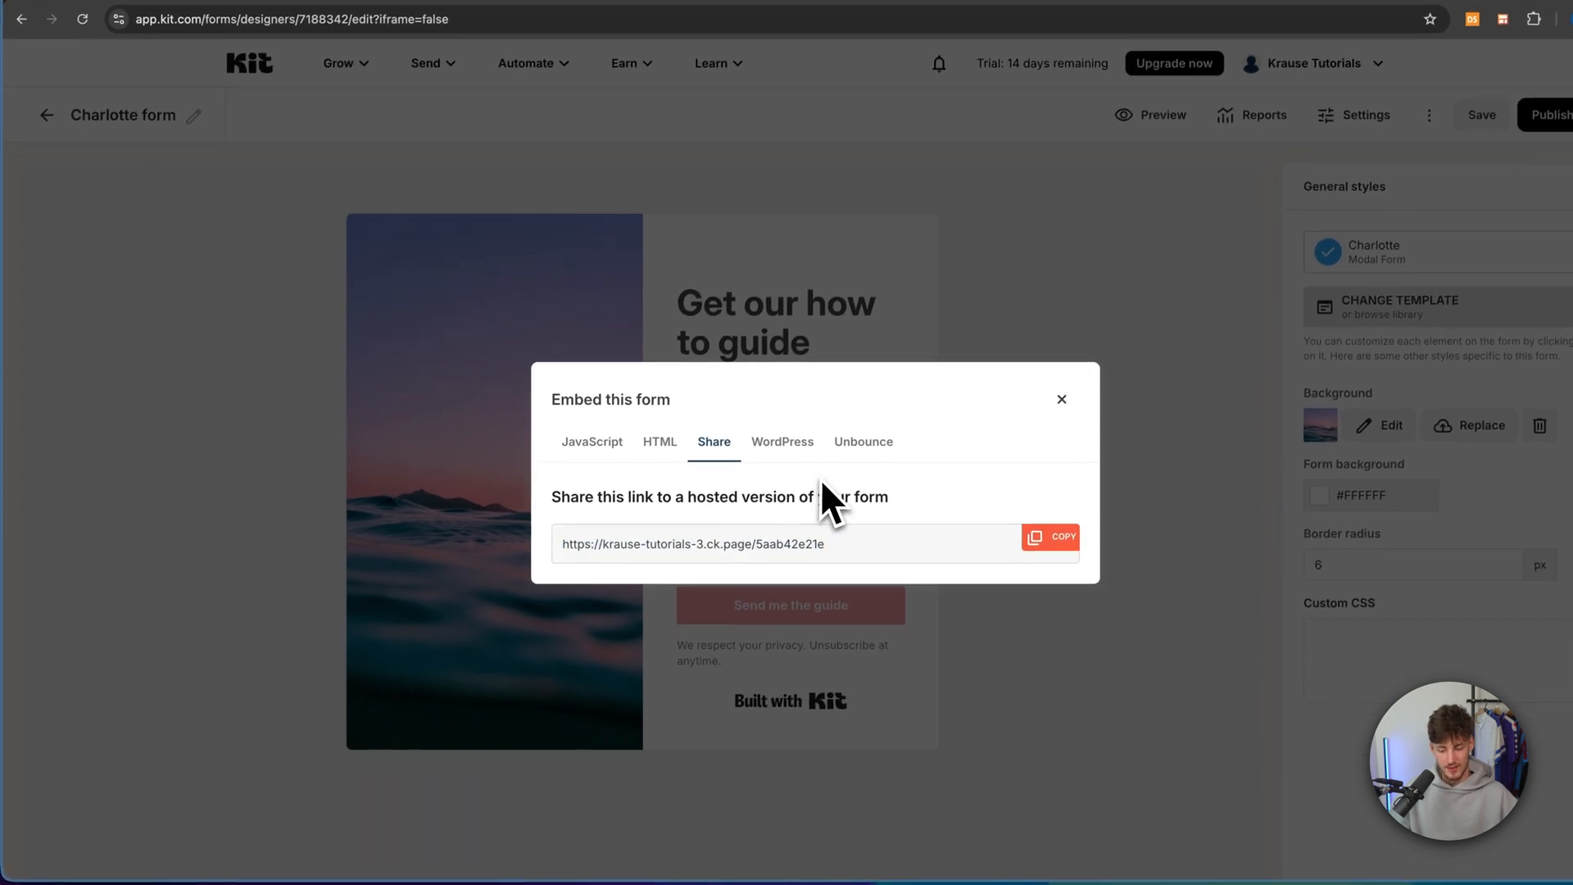
click(1062, 399)
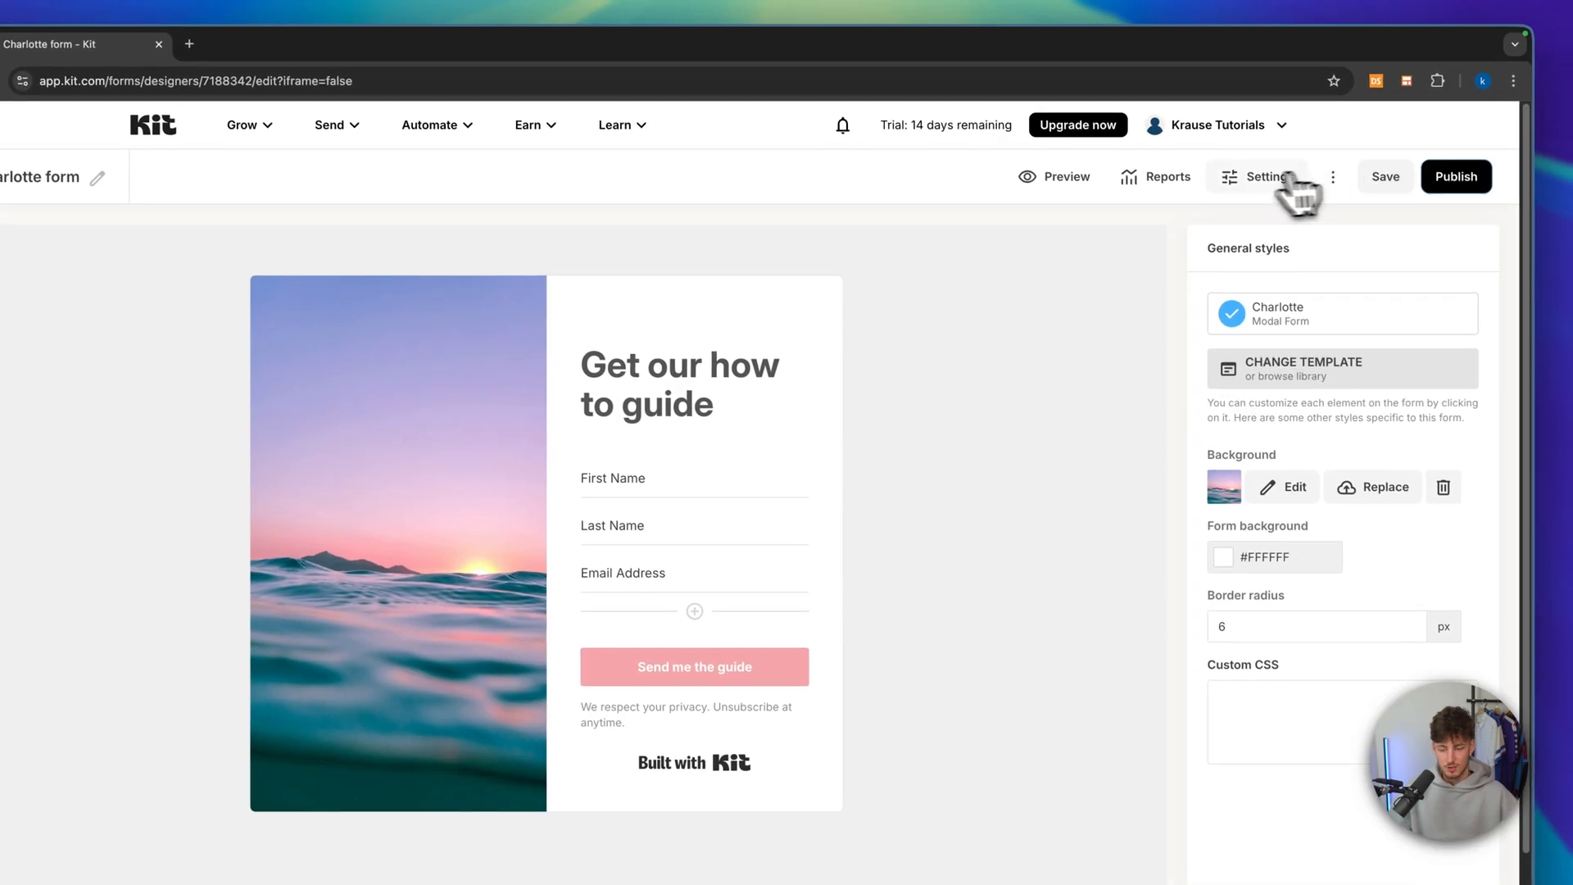
Leave the form editor and open the overview of landing pages and forms
click(79, 166)
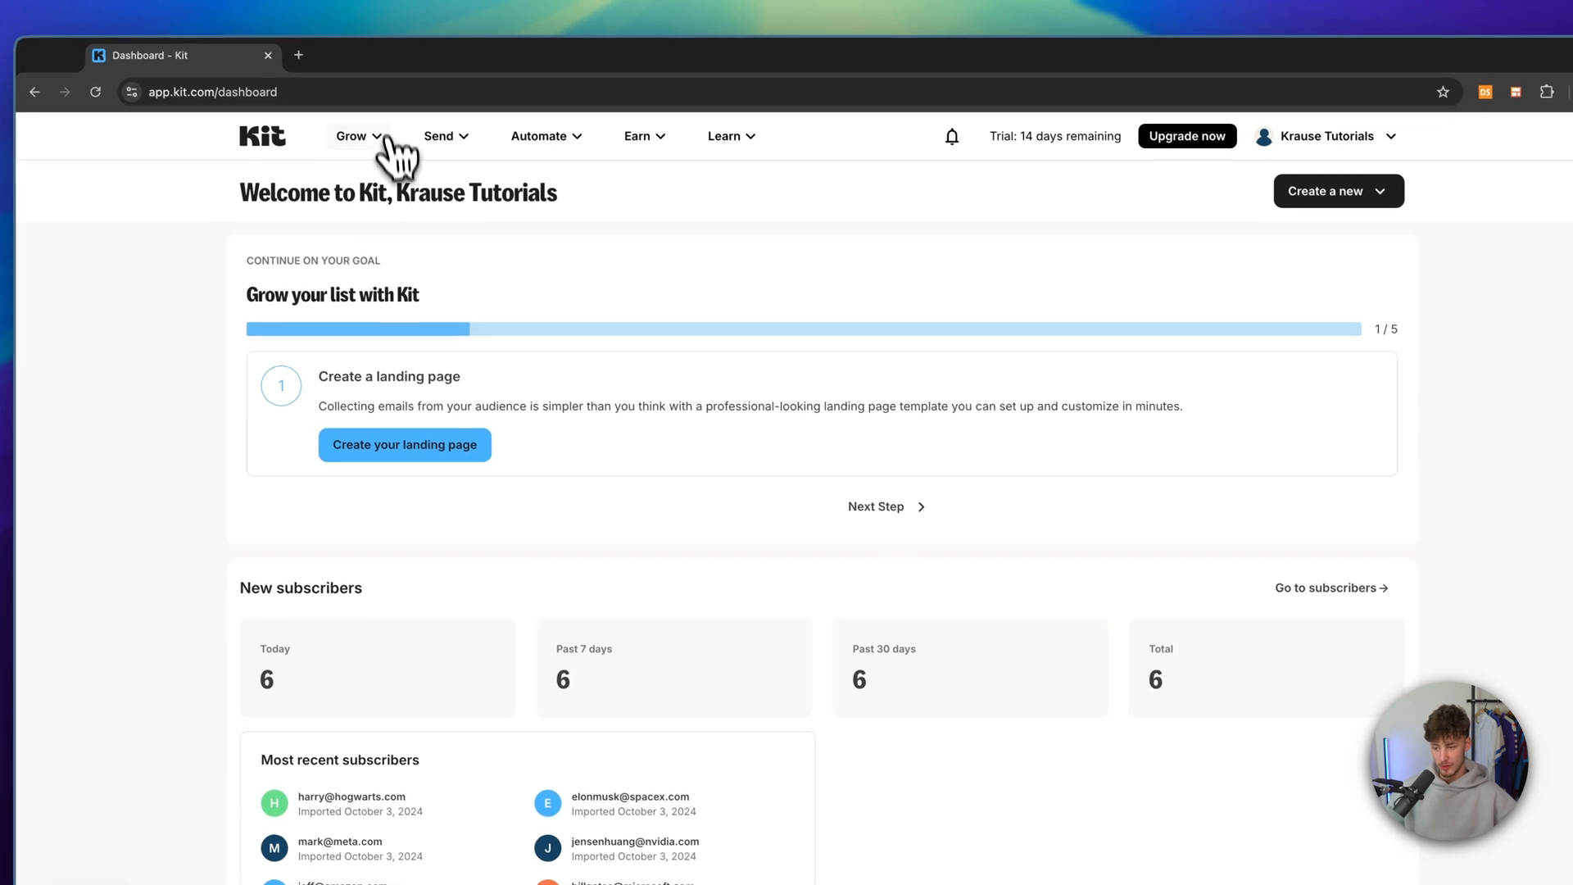
click(374, 139)
click(436, 326)
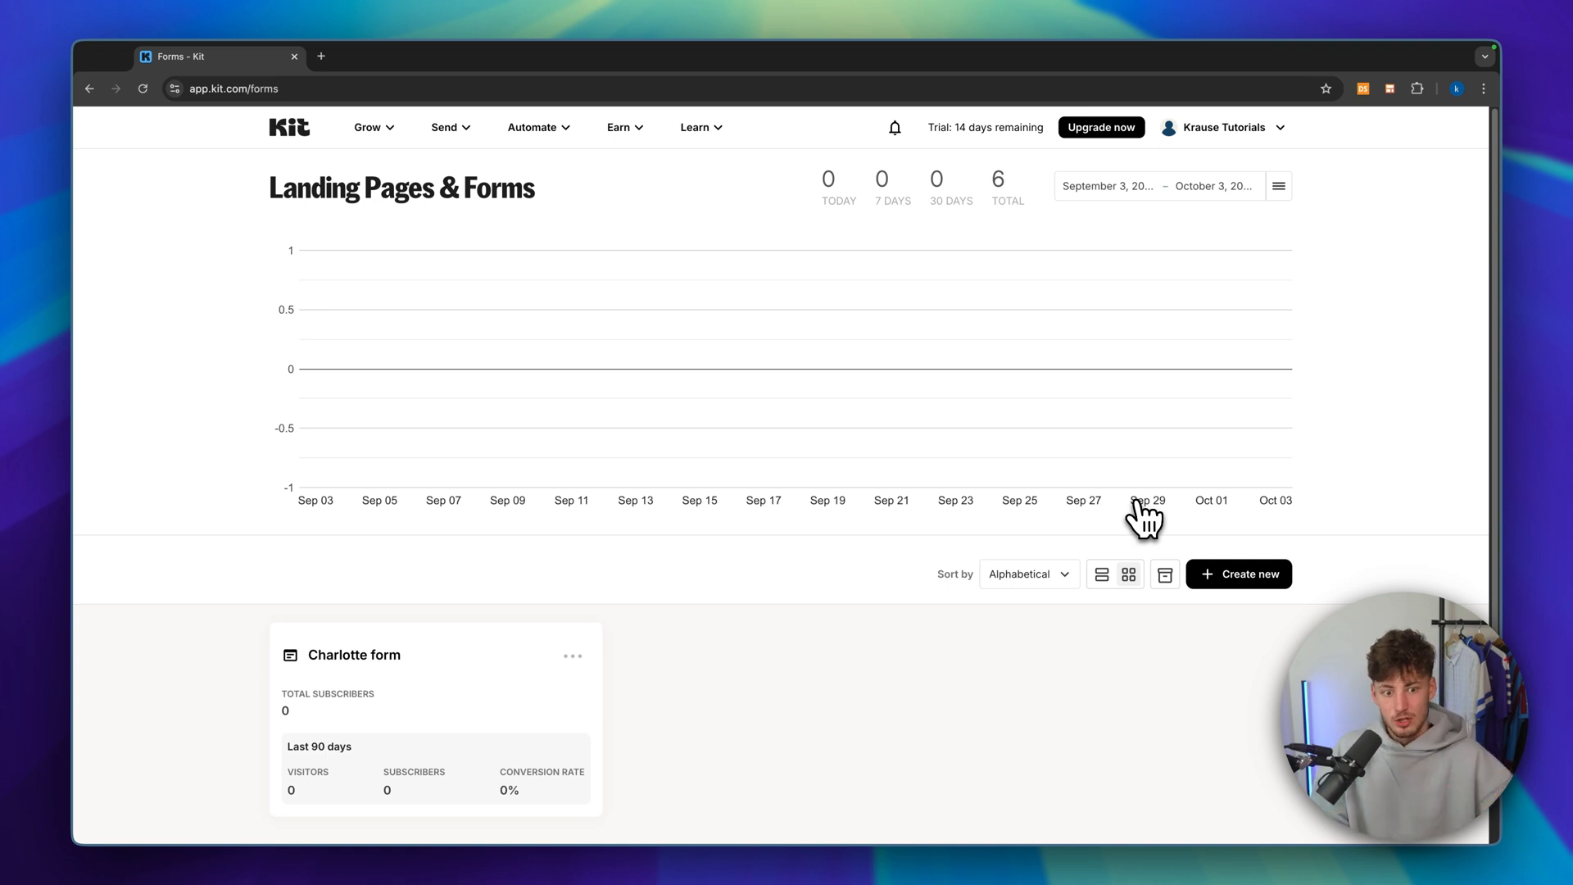
Open the account settings and examine the Domains section, including the custom domain options
click(1229, 133)
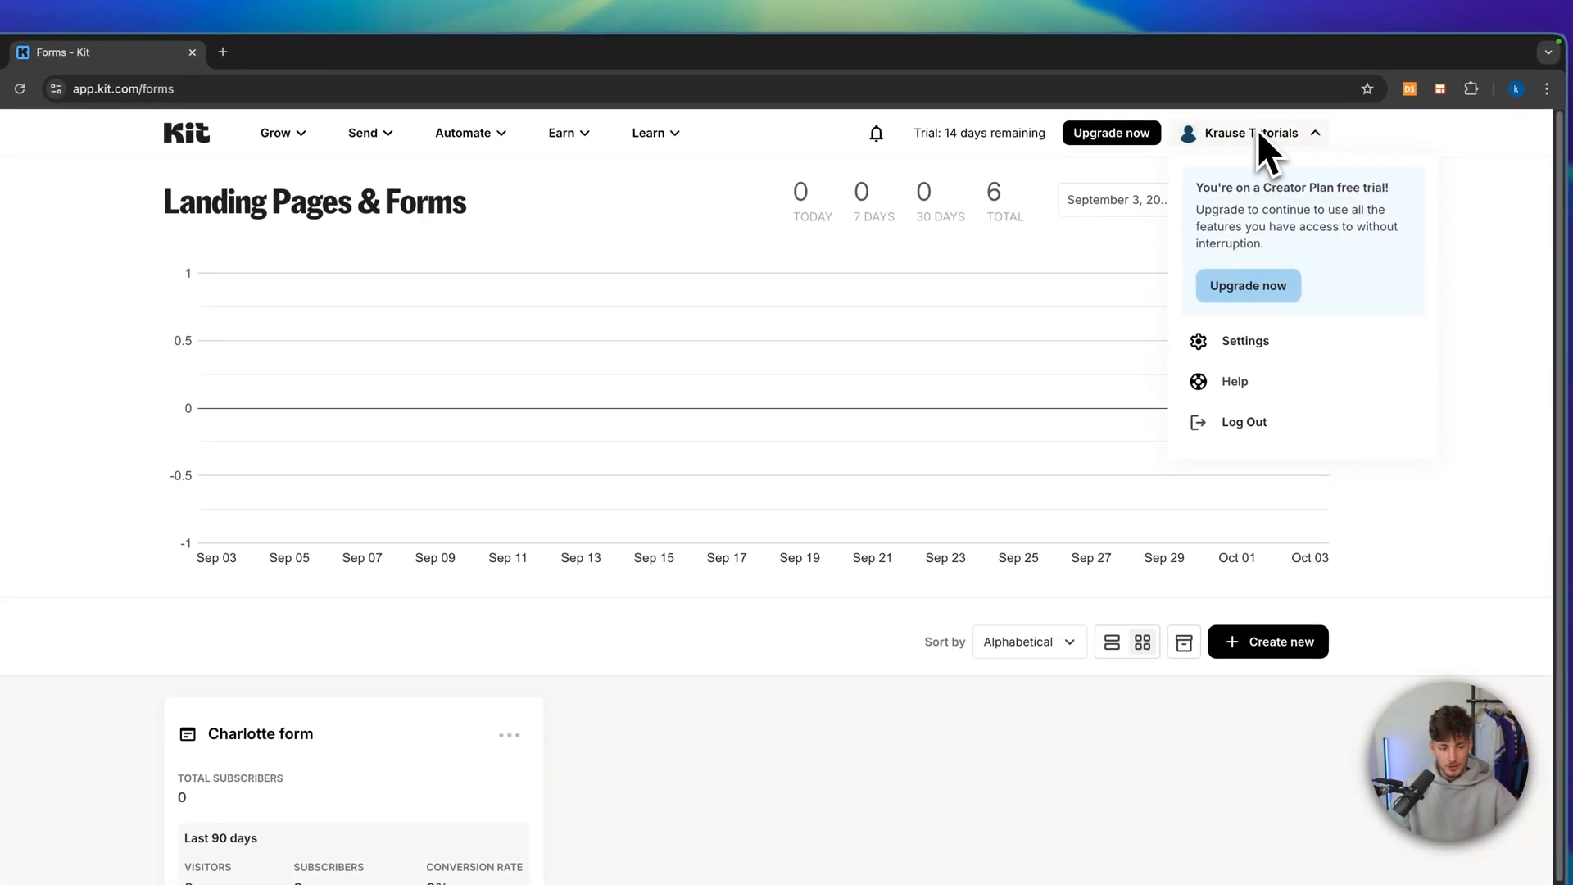
click(1269, 350)
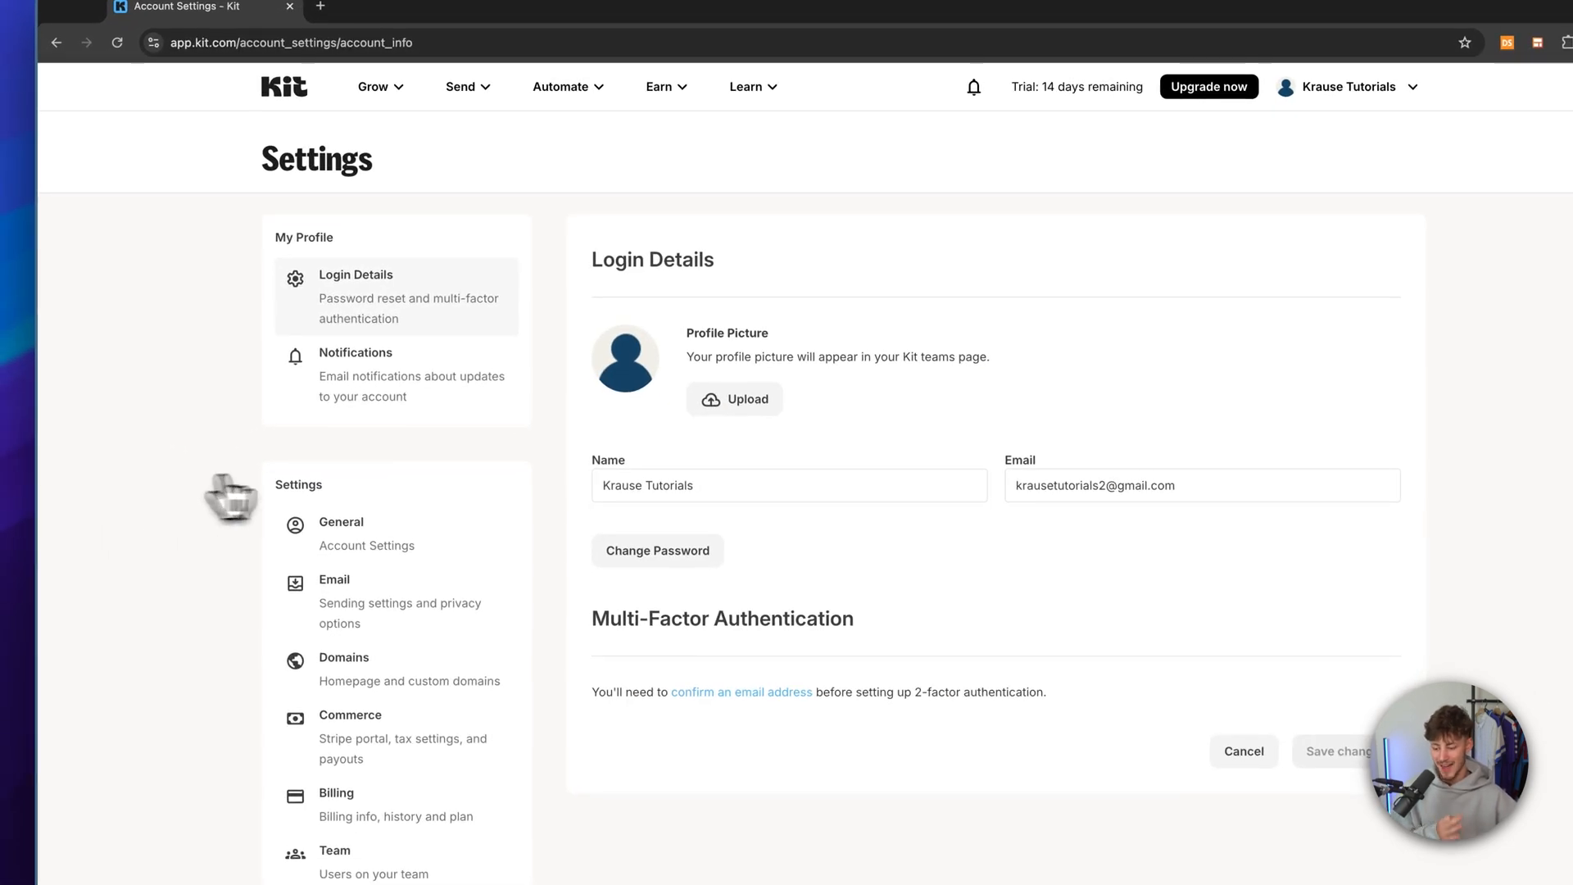
scroll(218, 492, down, 2)
scroll(434, 421, down, 3)
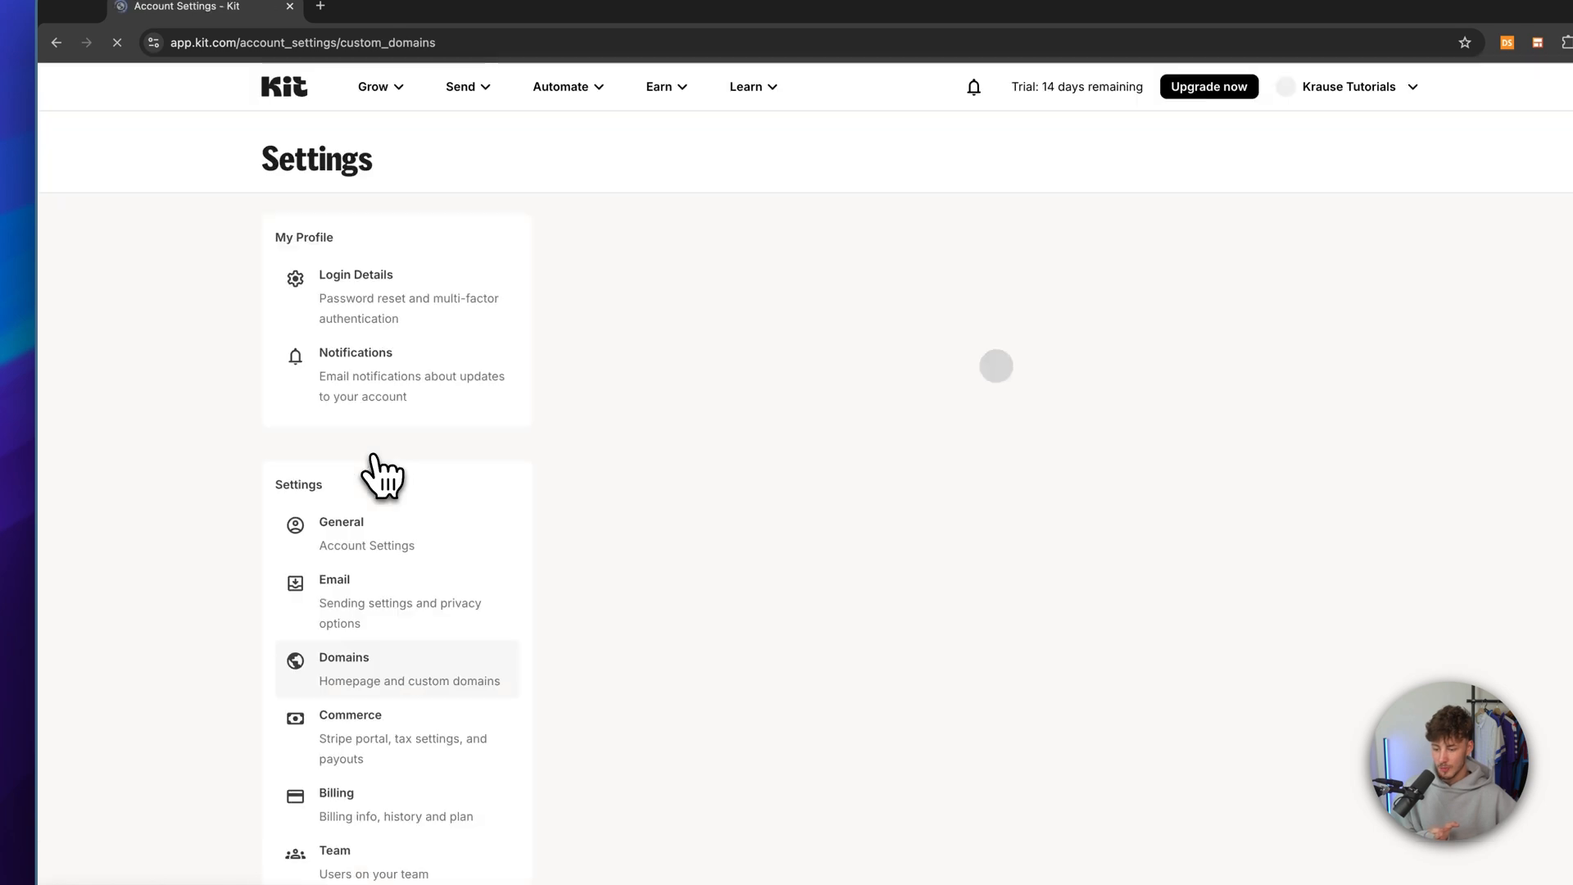
scroll(770, 482, down, 4)
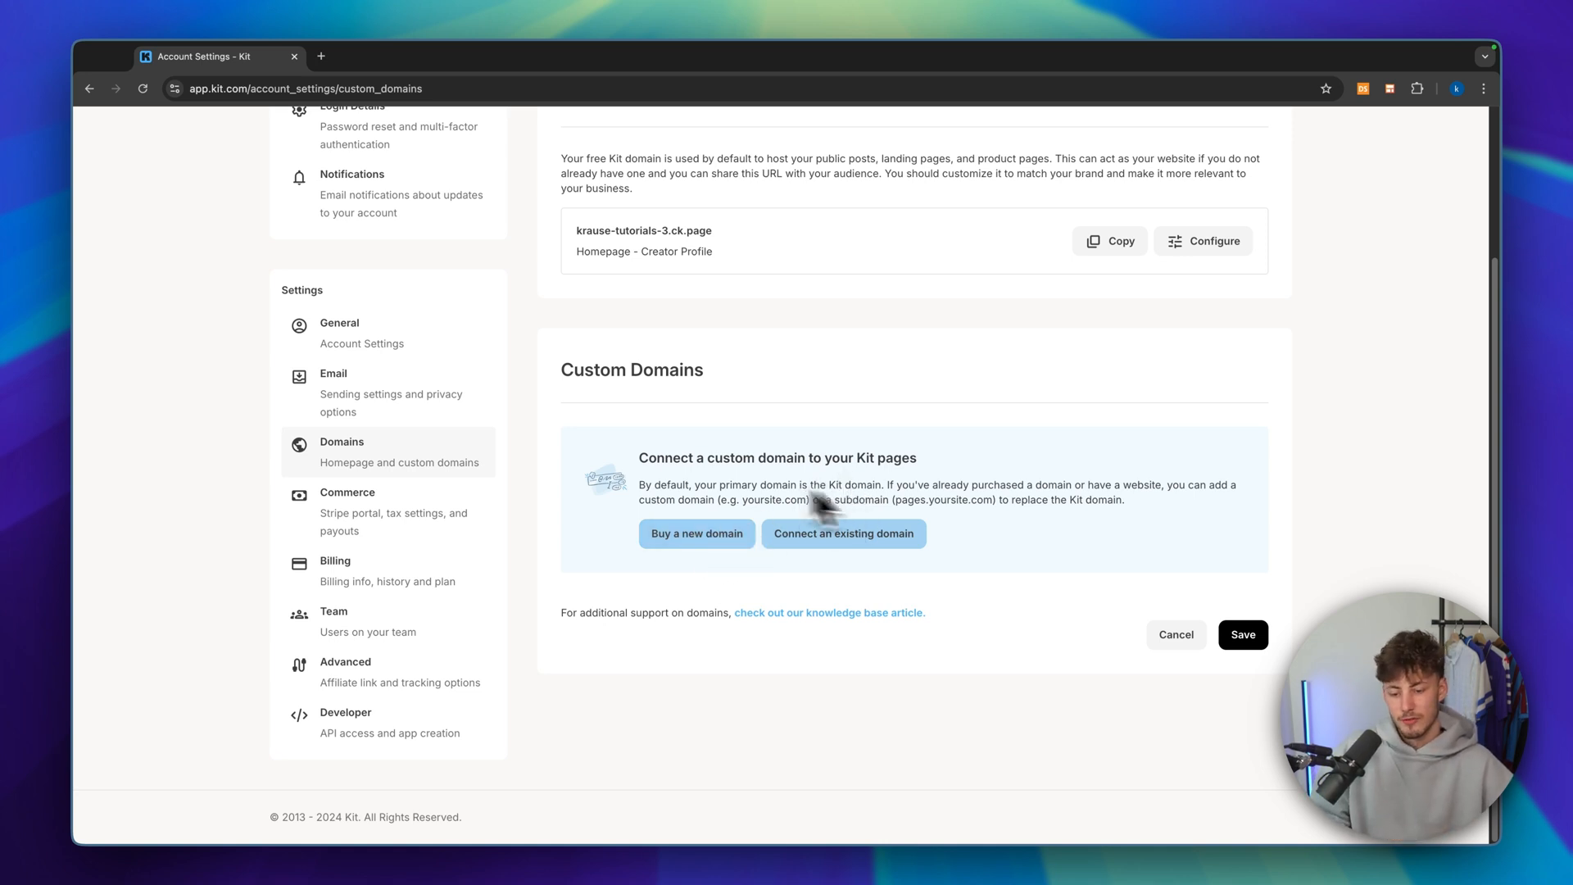
Look at the domain and homepage fields for connecting an existing custom domain, and close the dialog without adding one
click(868, 534)
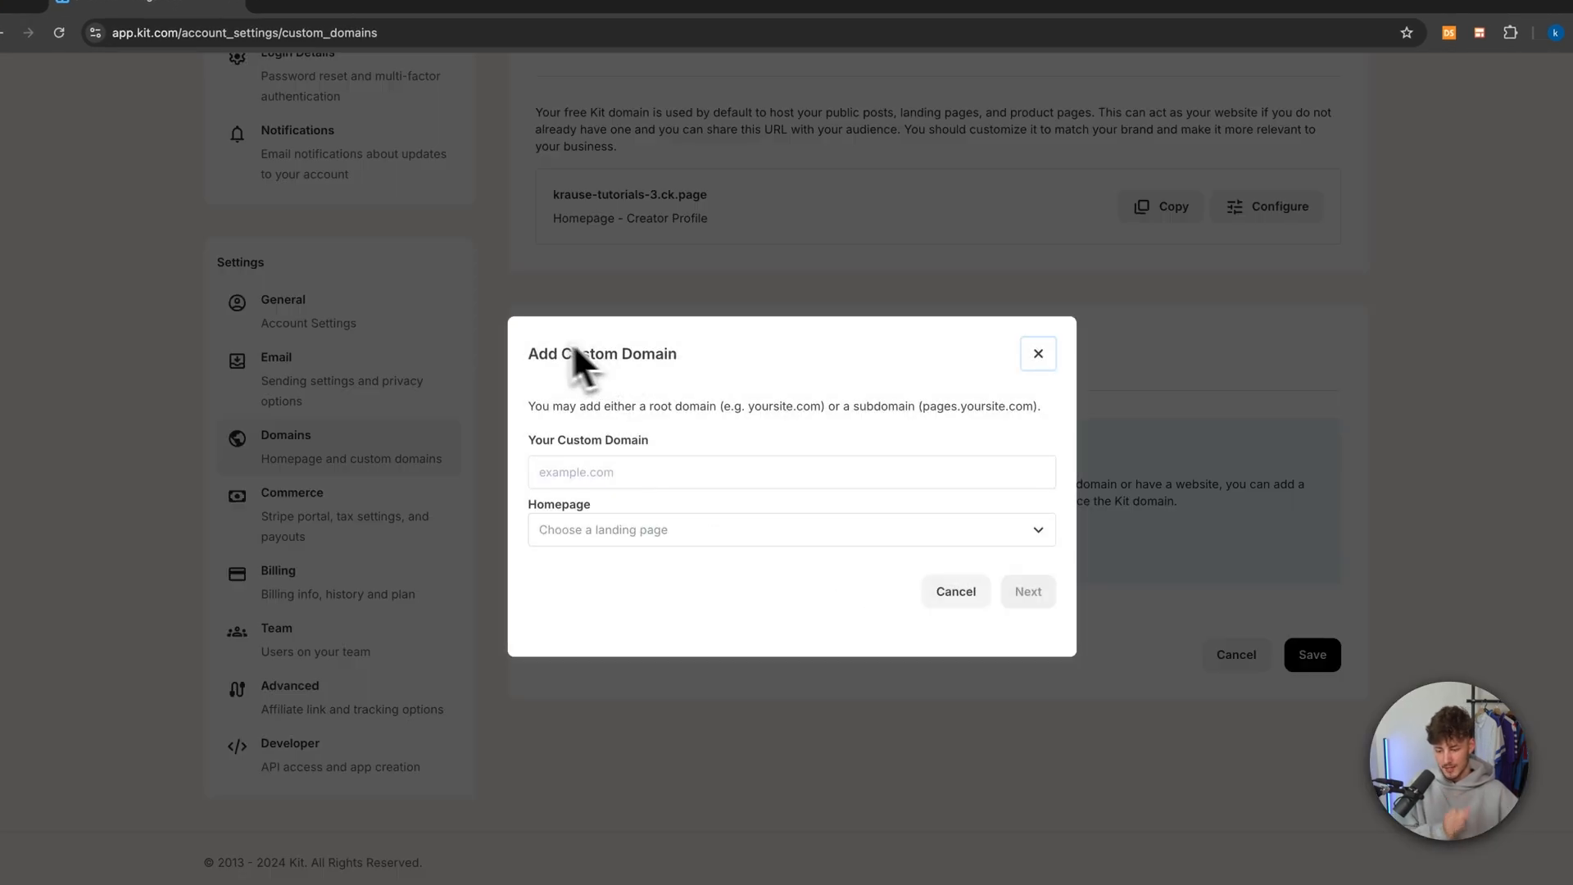
drag(533, 446, 765, 460)
click(620, 473)
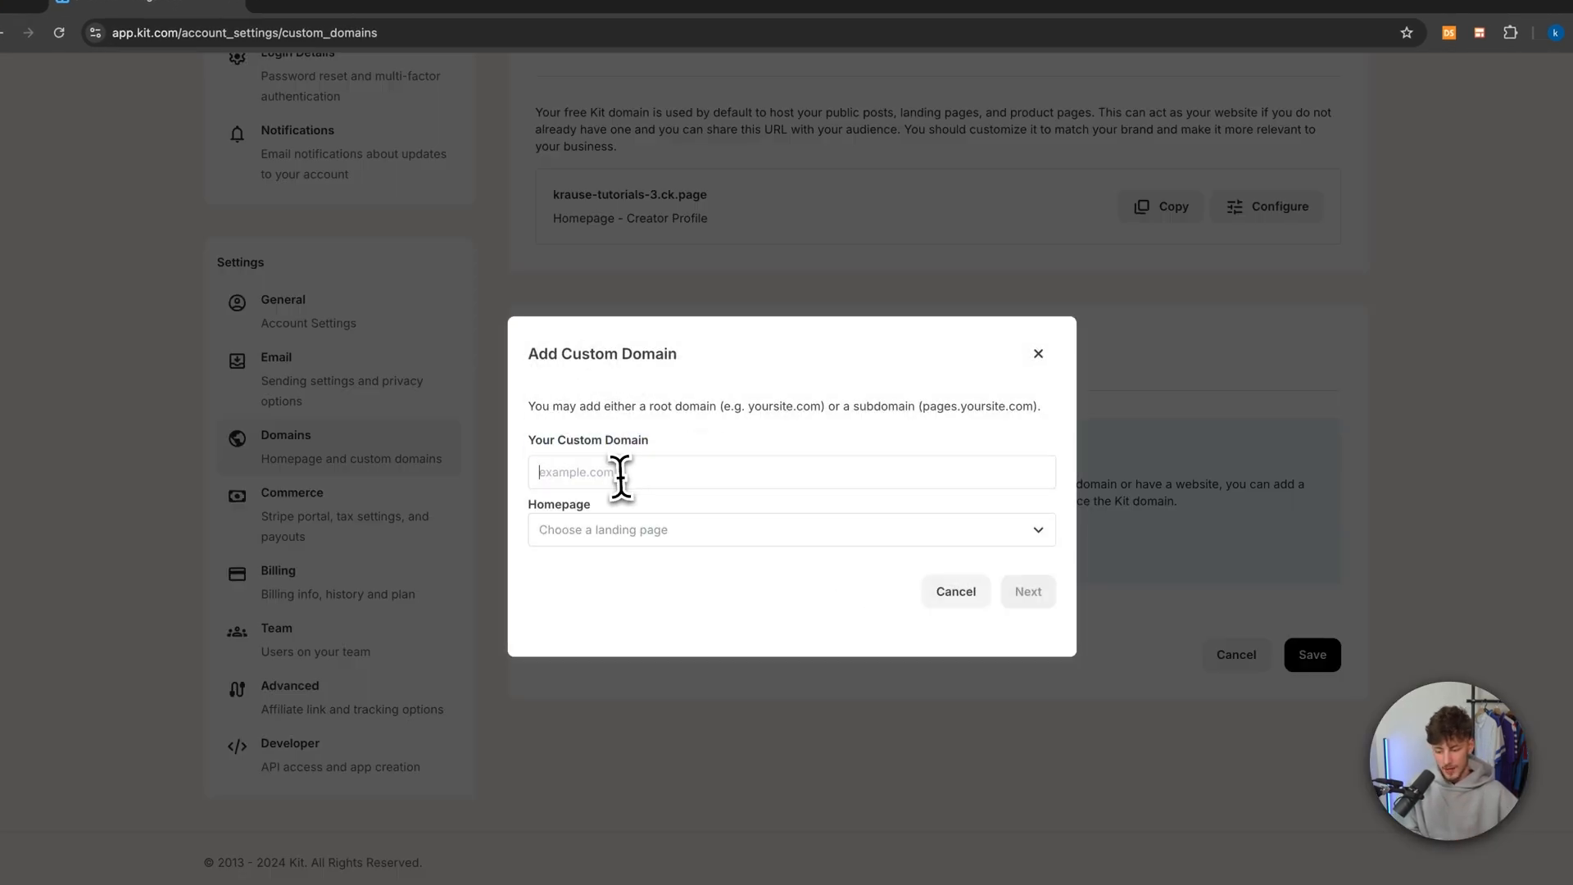
click(700, 528)
click(730, 526)
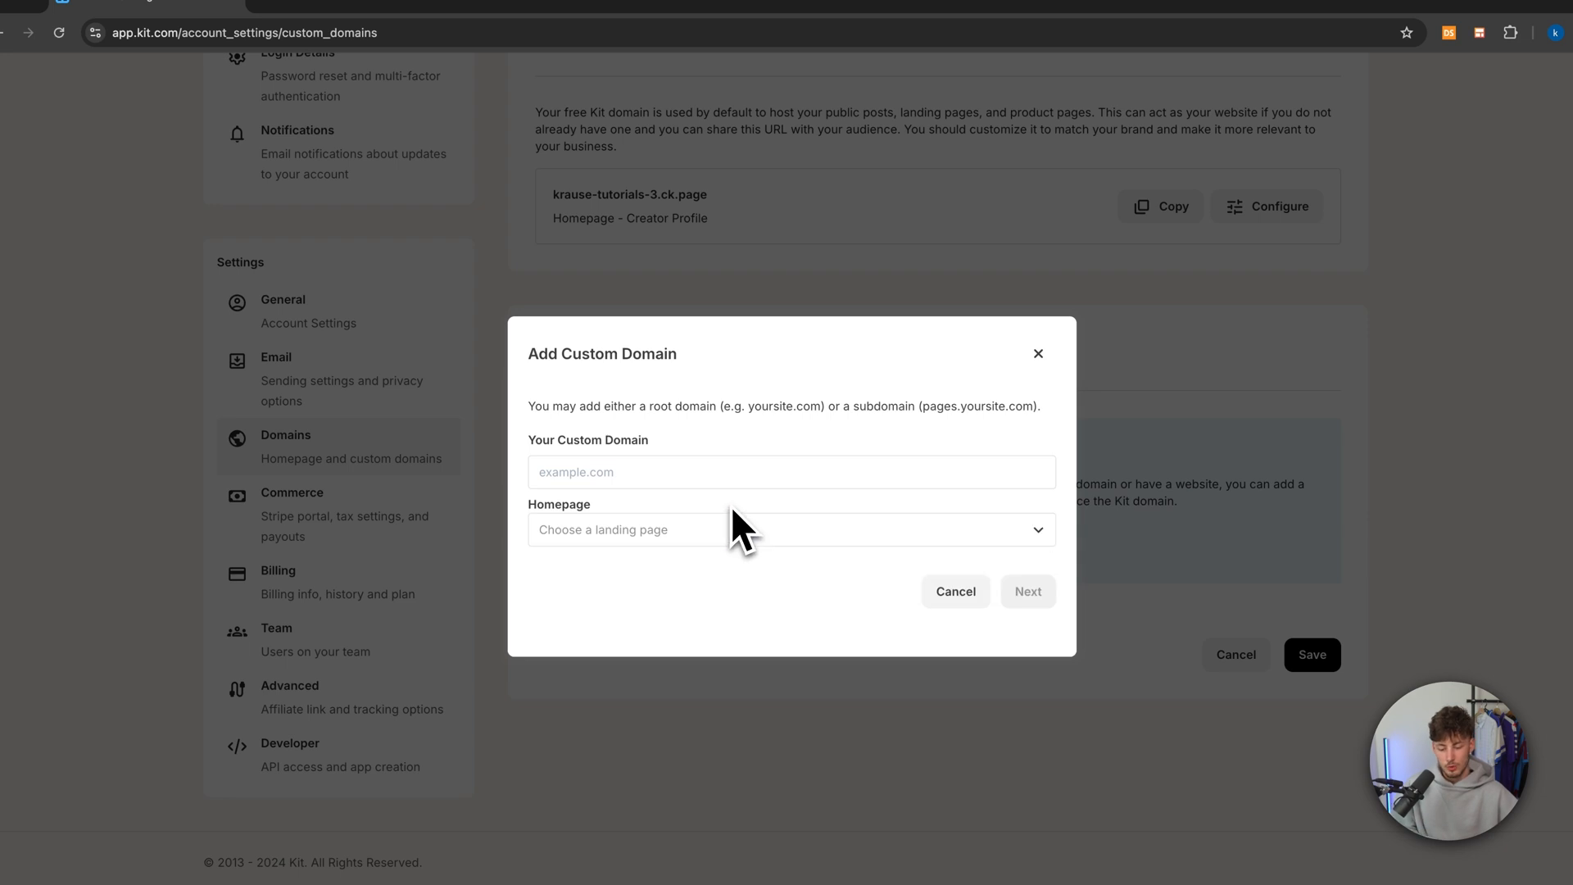
click(1039, 355)
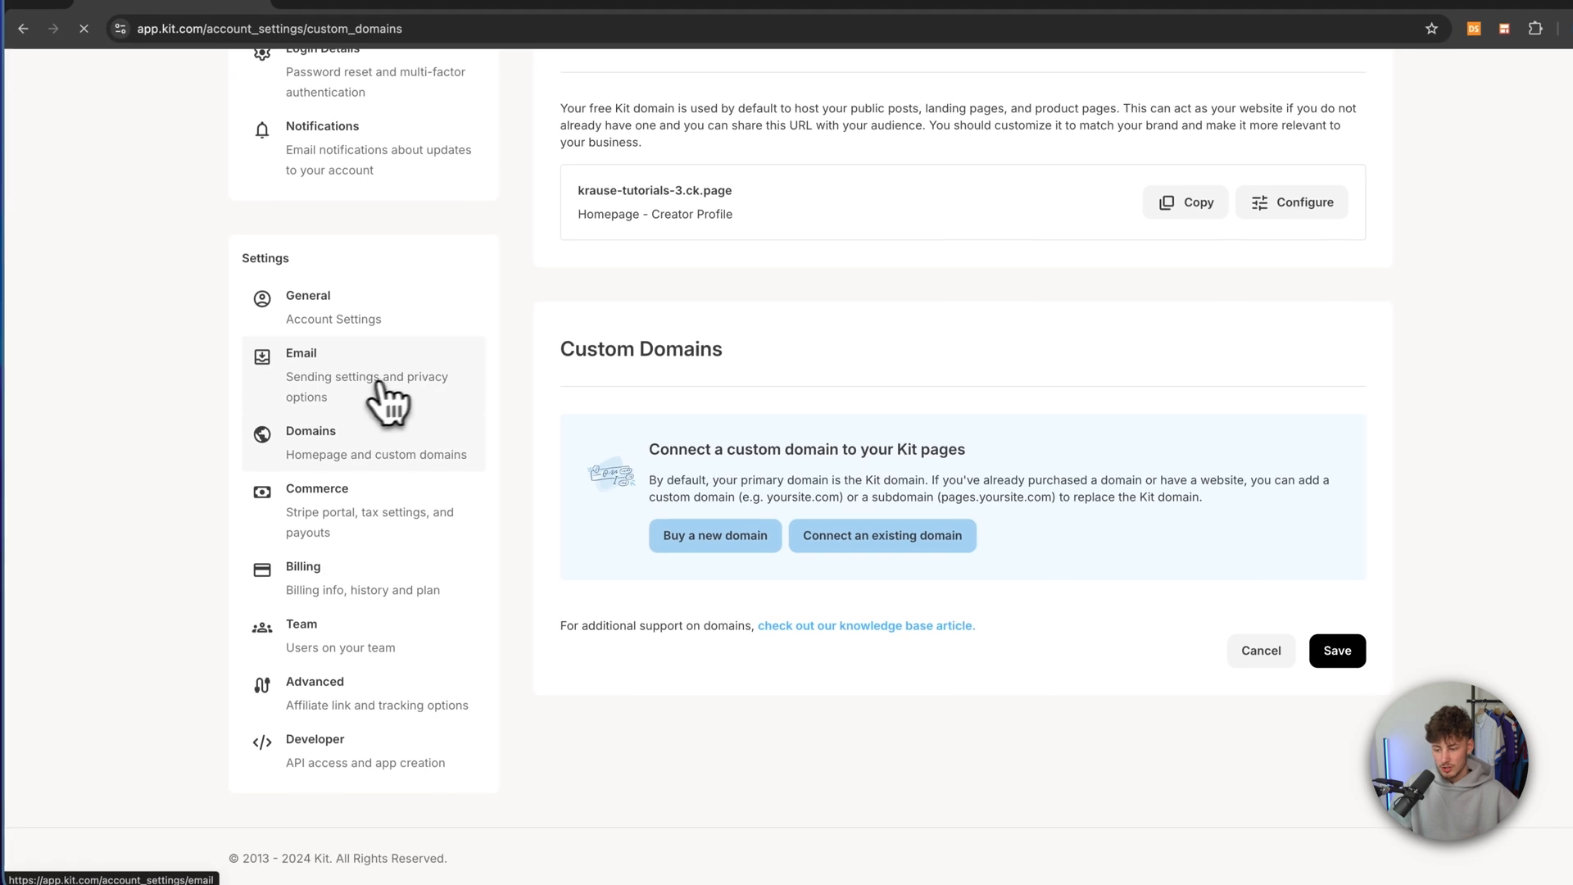
Open the Email account settings and show the name and email fields for adding another from address
click(369, 395)
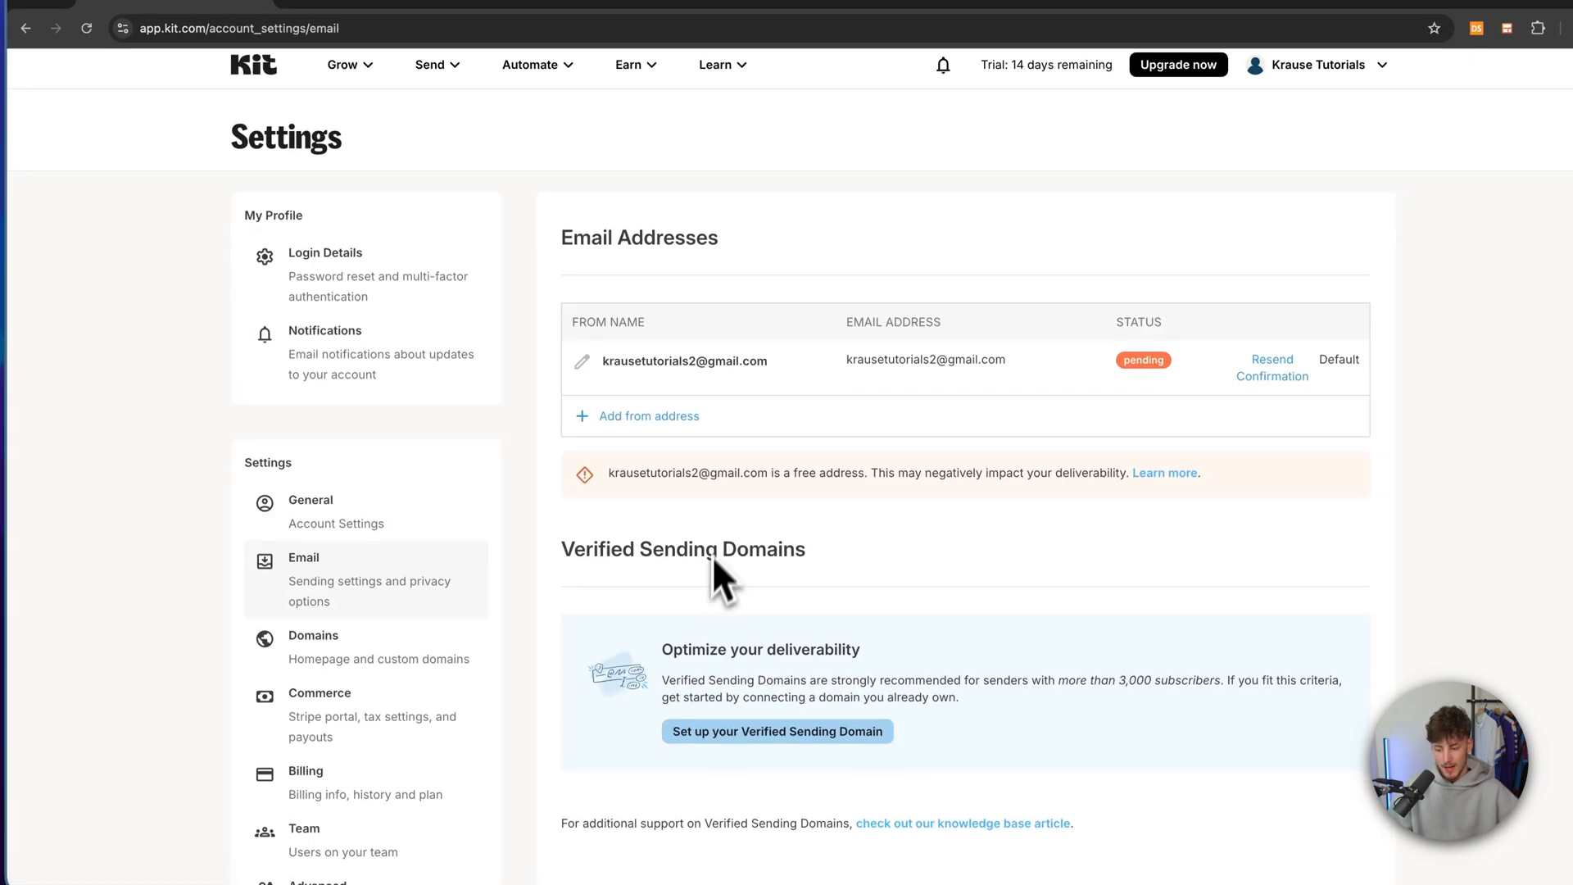
scroll(711, 565, down, 1)
click(656, 391)
click(706, 396)
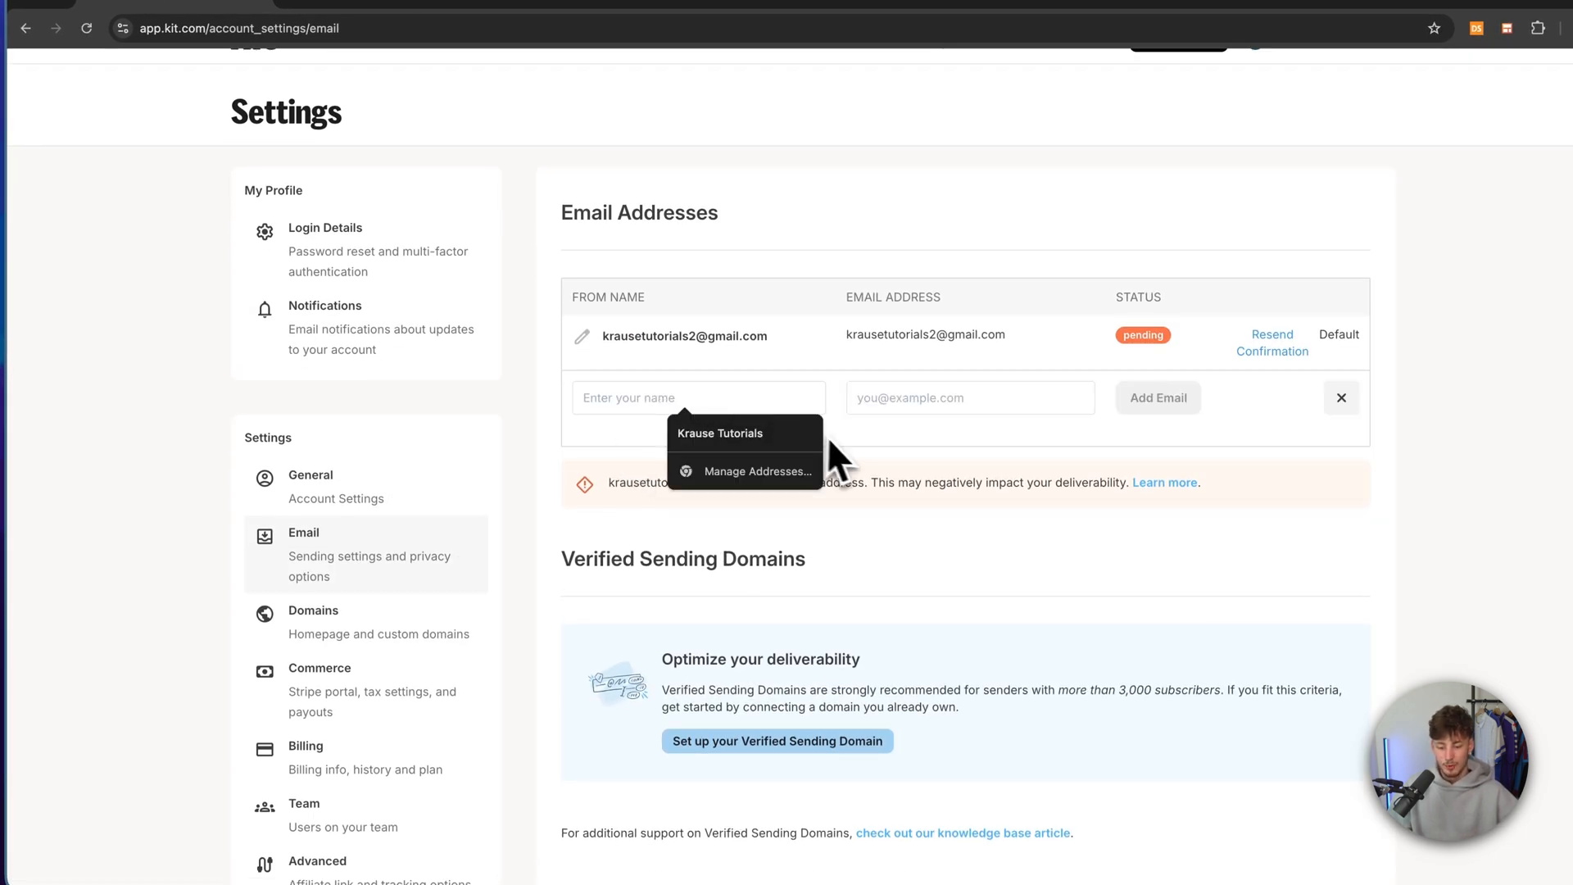
click(898, 454)
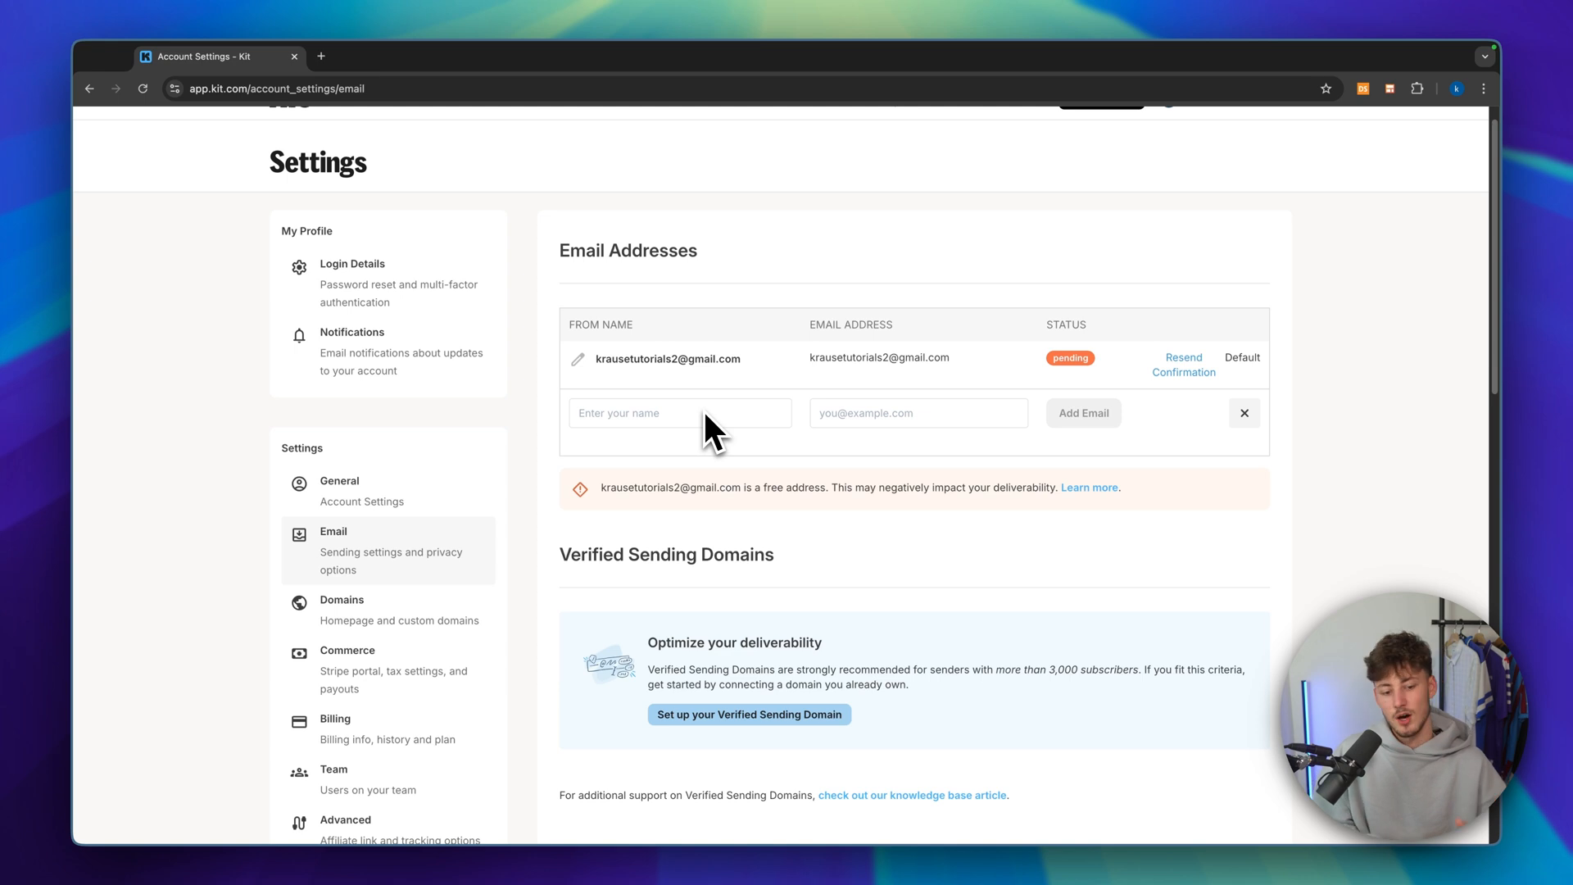
Review the Verified Sending Domains section of the Email settings, and check the plan in the Billing settings
scroll(830, 460, down, 4)
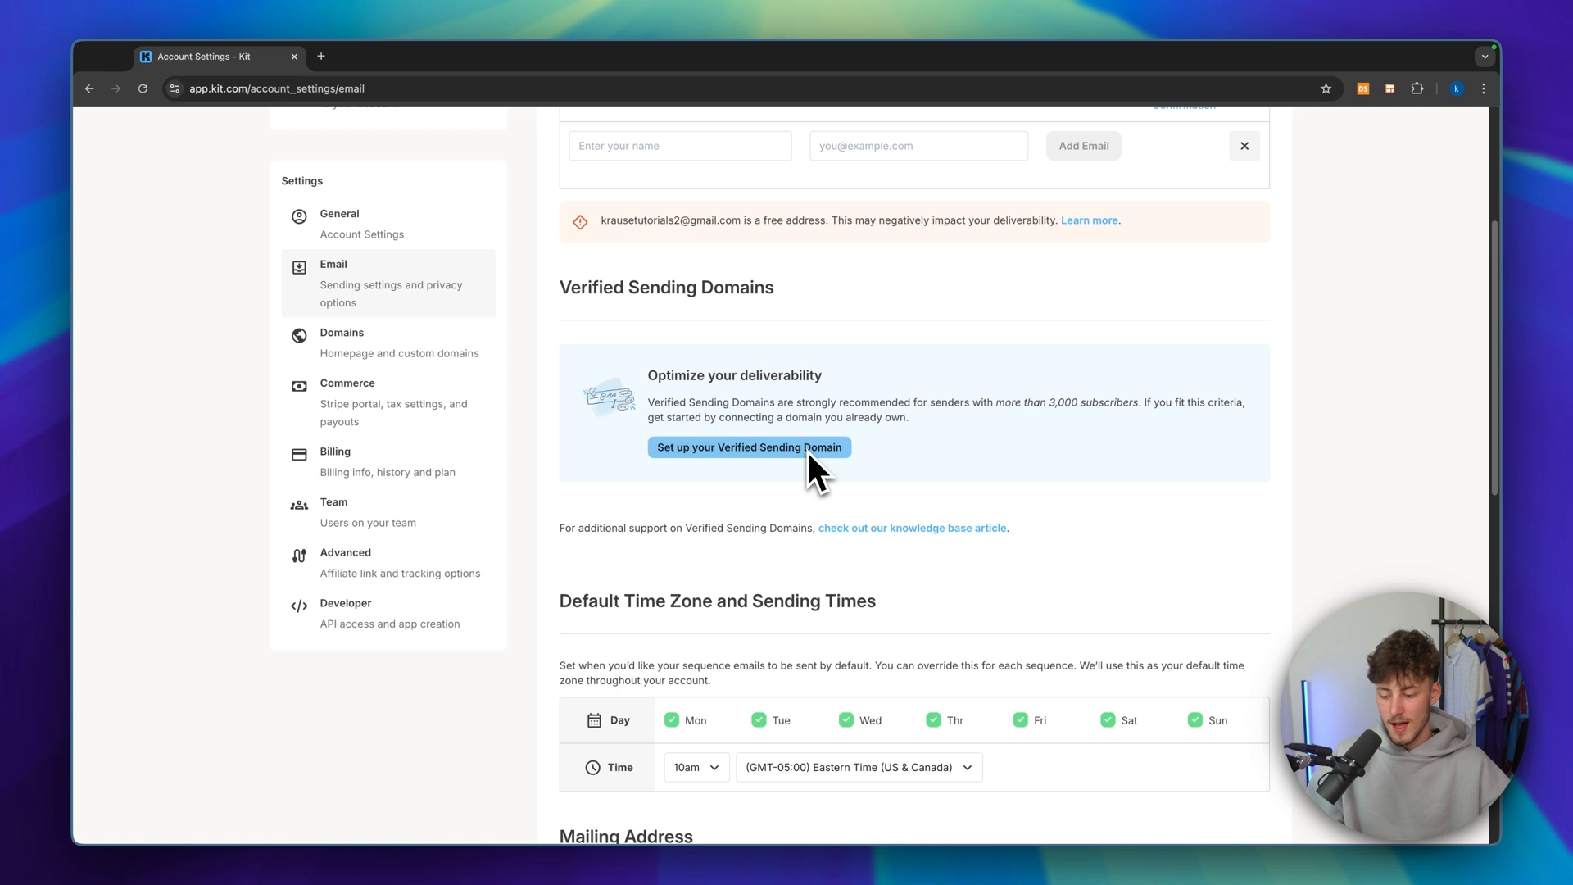
drag(657, 376, 777, 374)
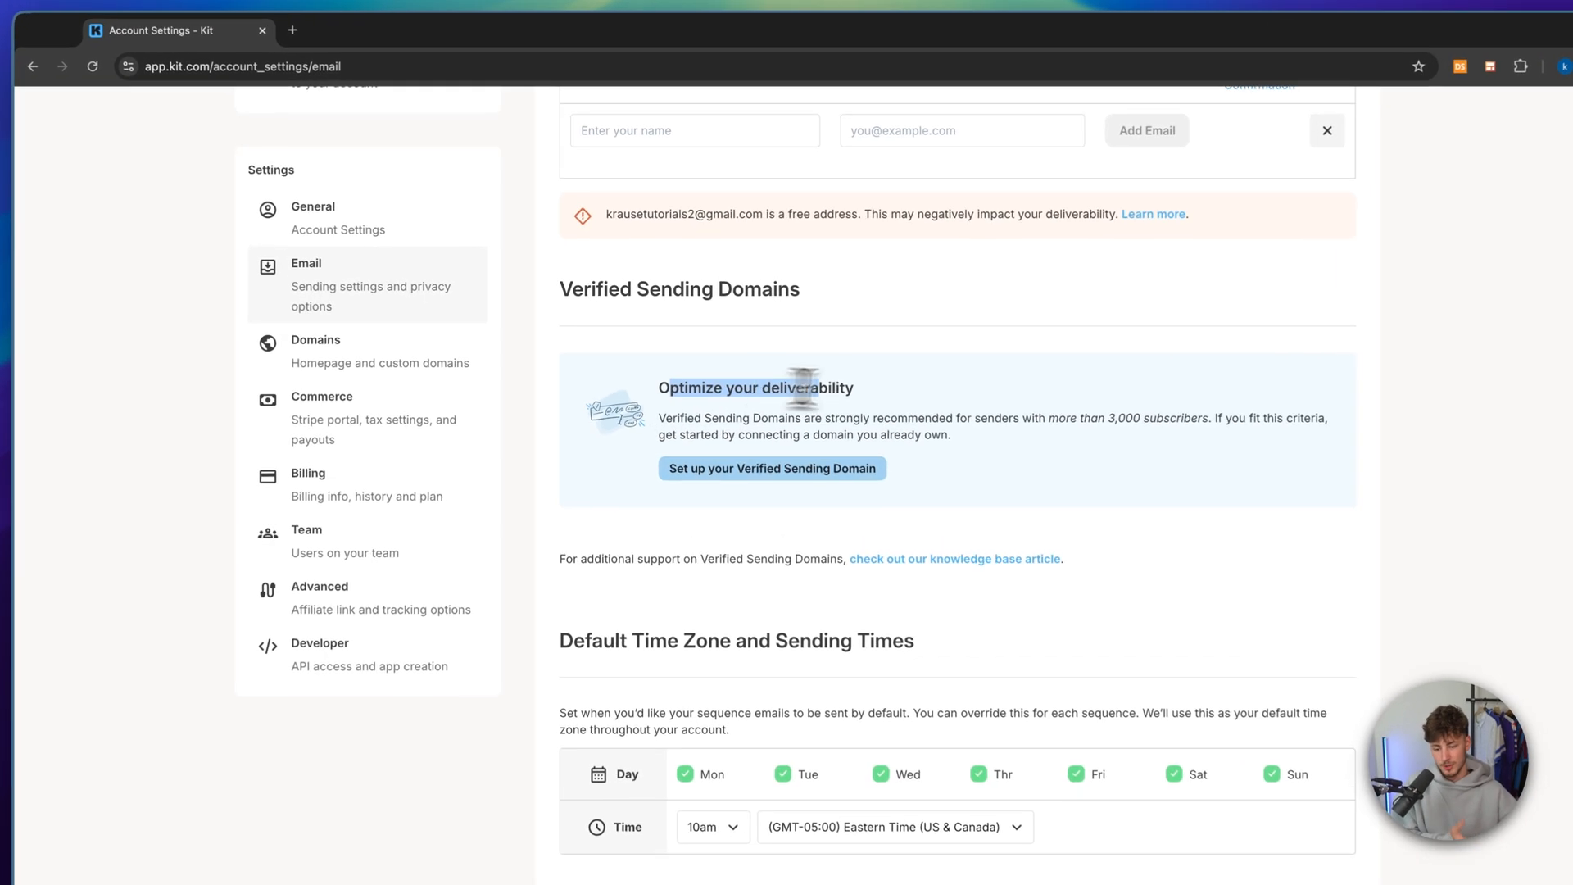
click(880, 390)
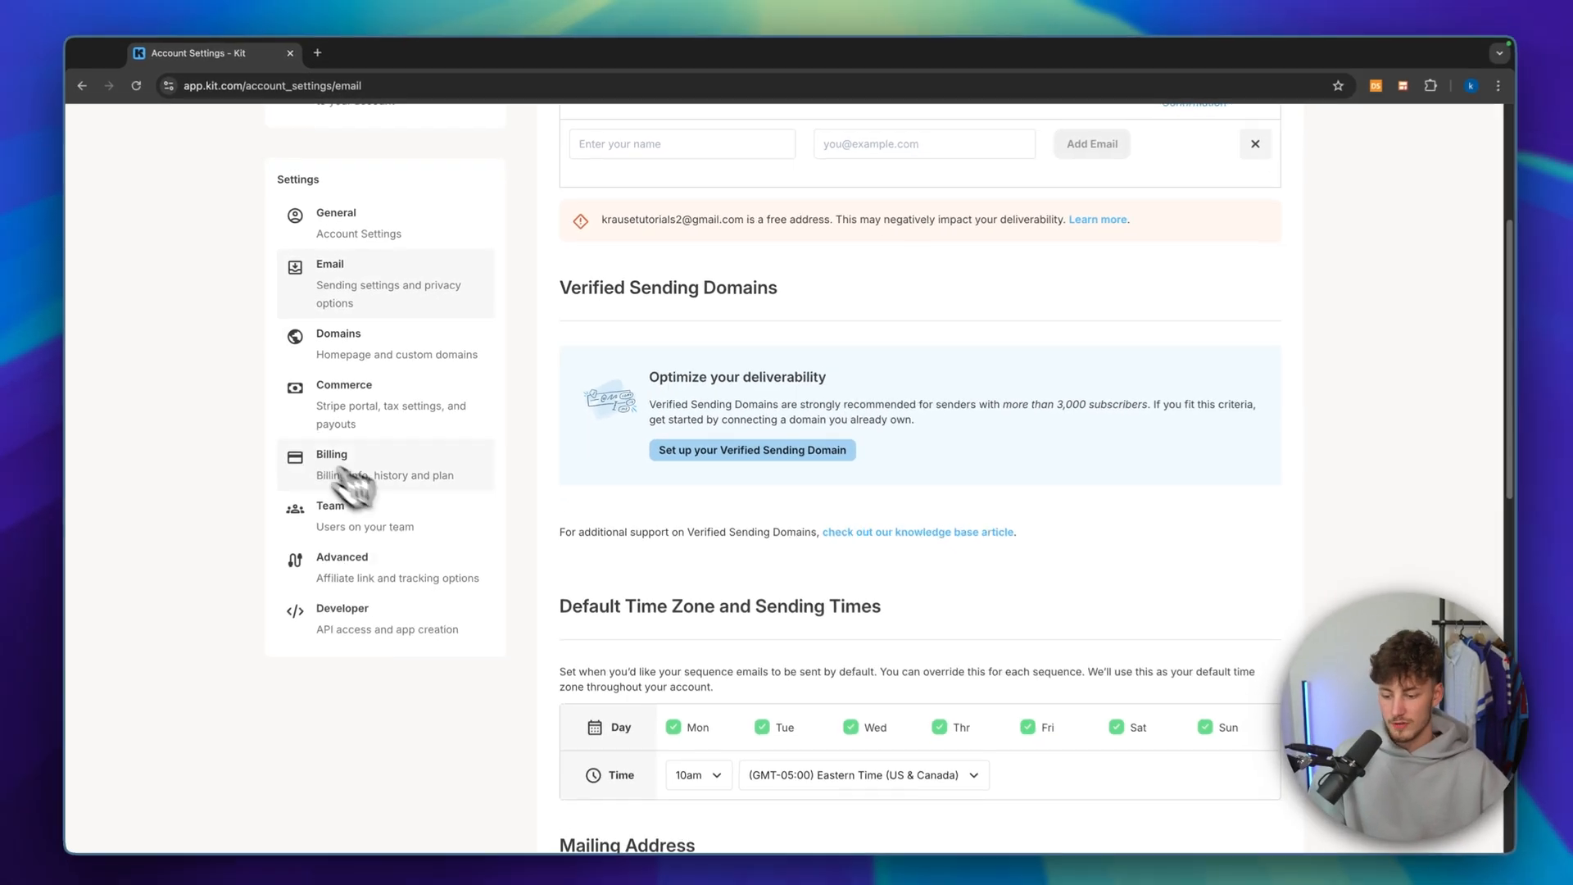
click(345, 478)
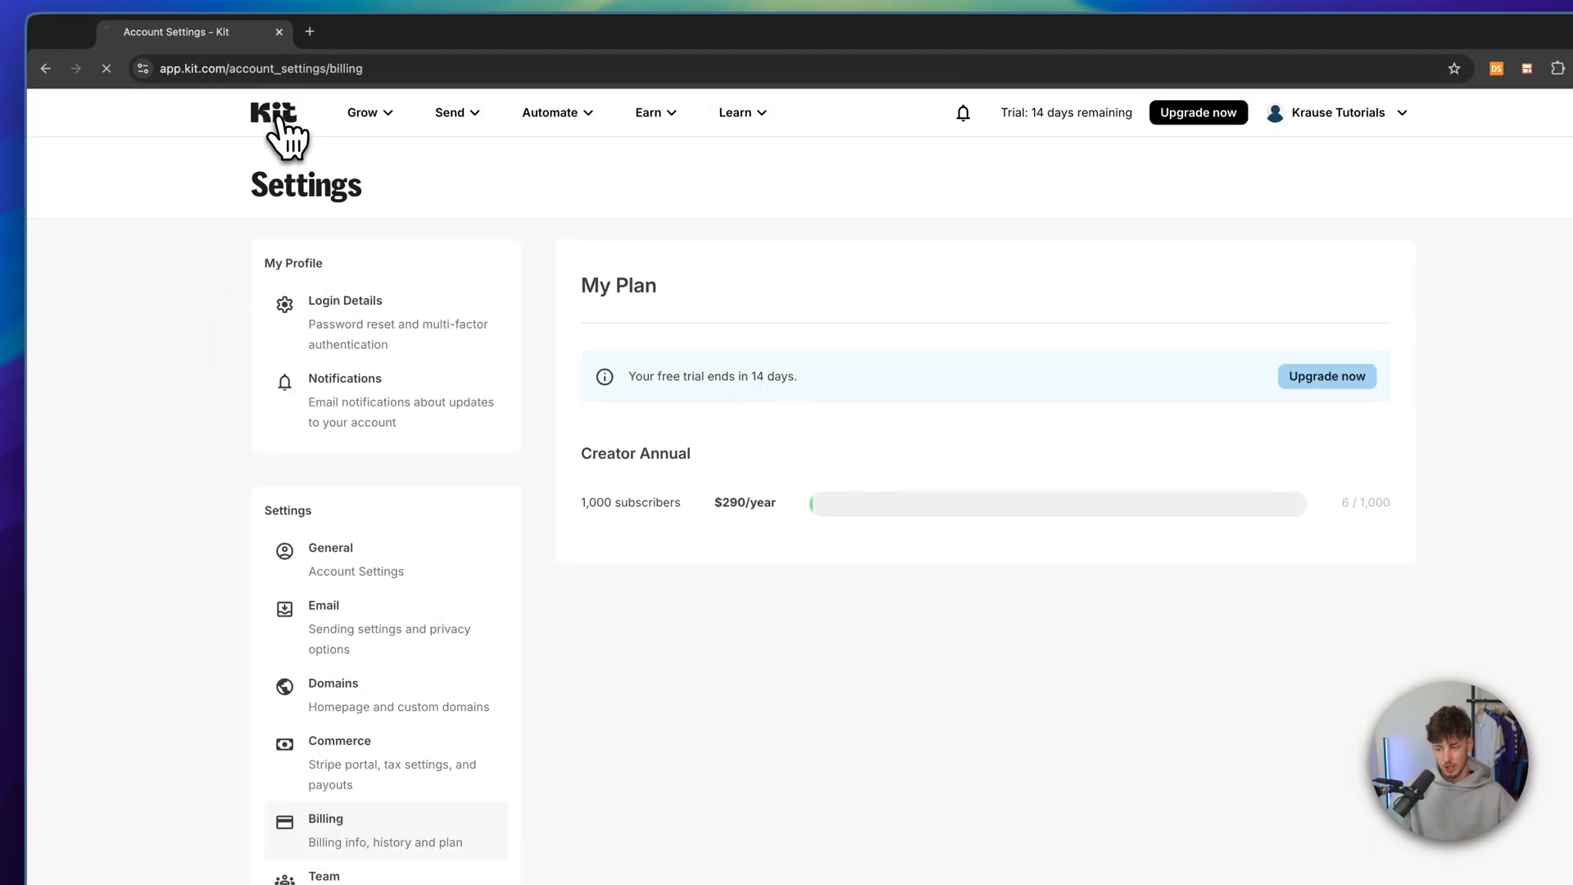
Start creating a new landing page from the Landing Pages & Forms overview
click(364, 113)
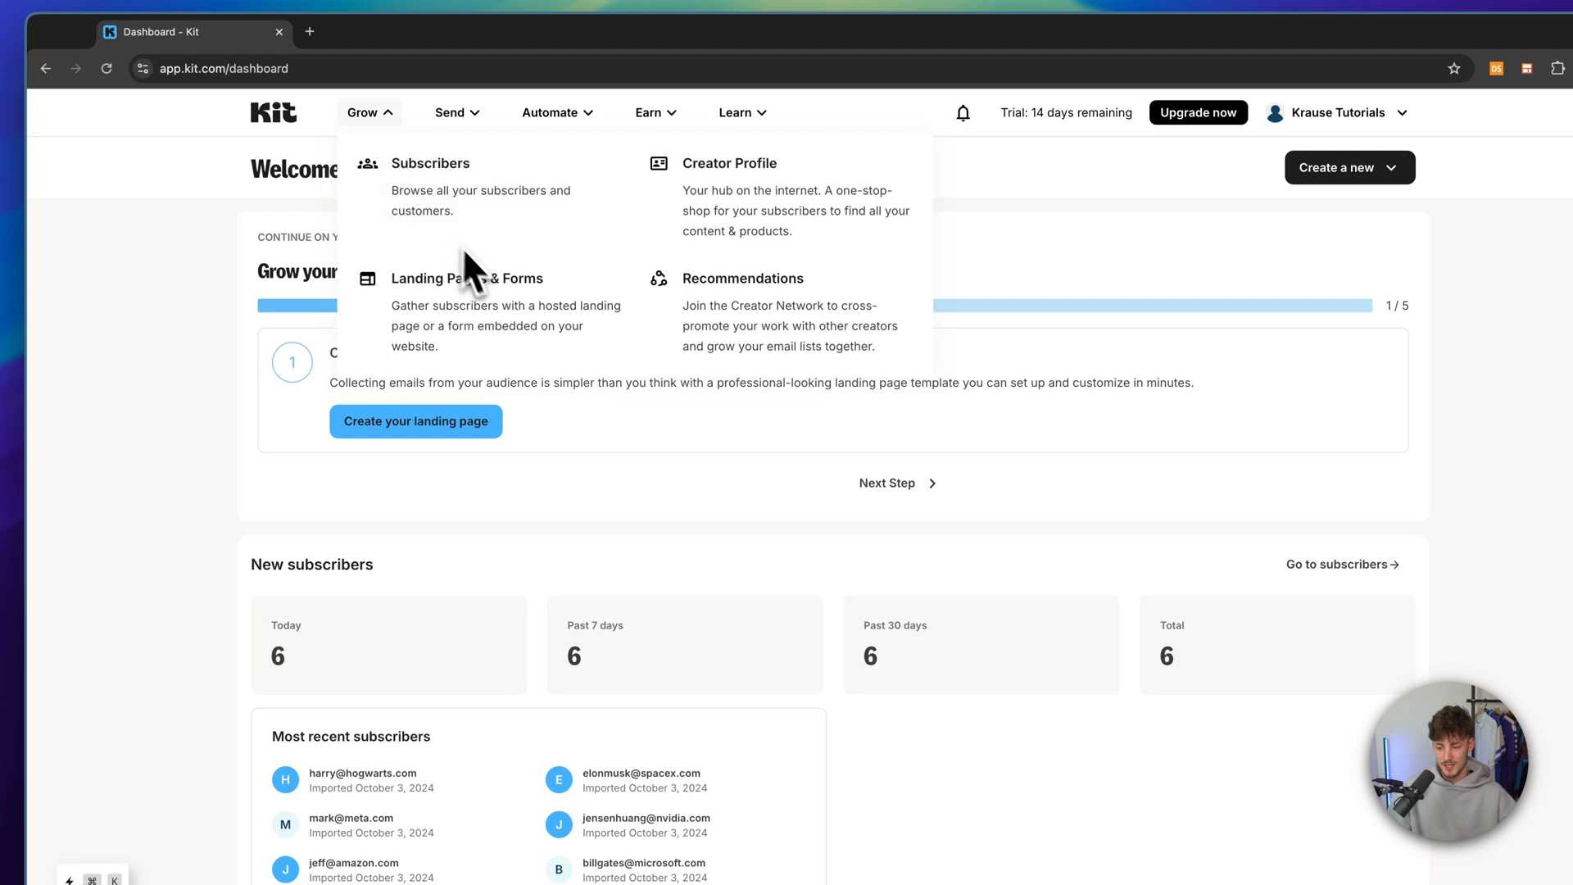
click(450, 323)
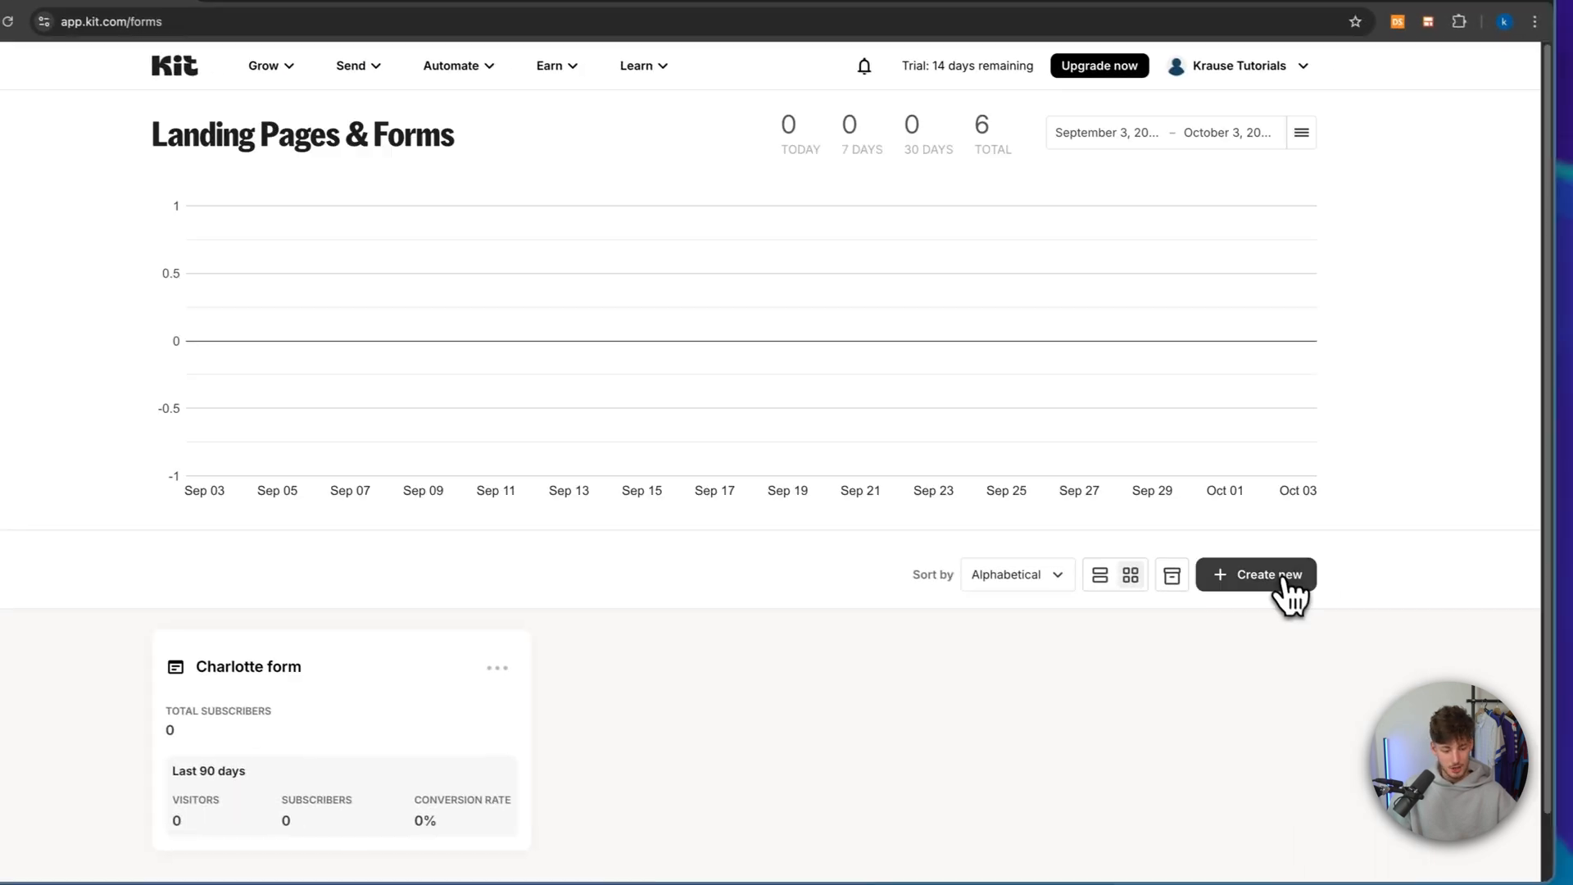
click(1245, 574)
click(879, 250)
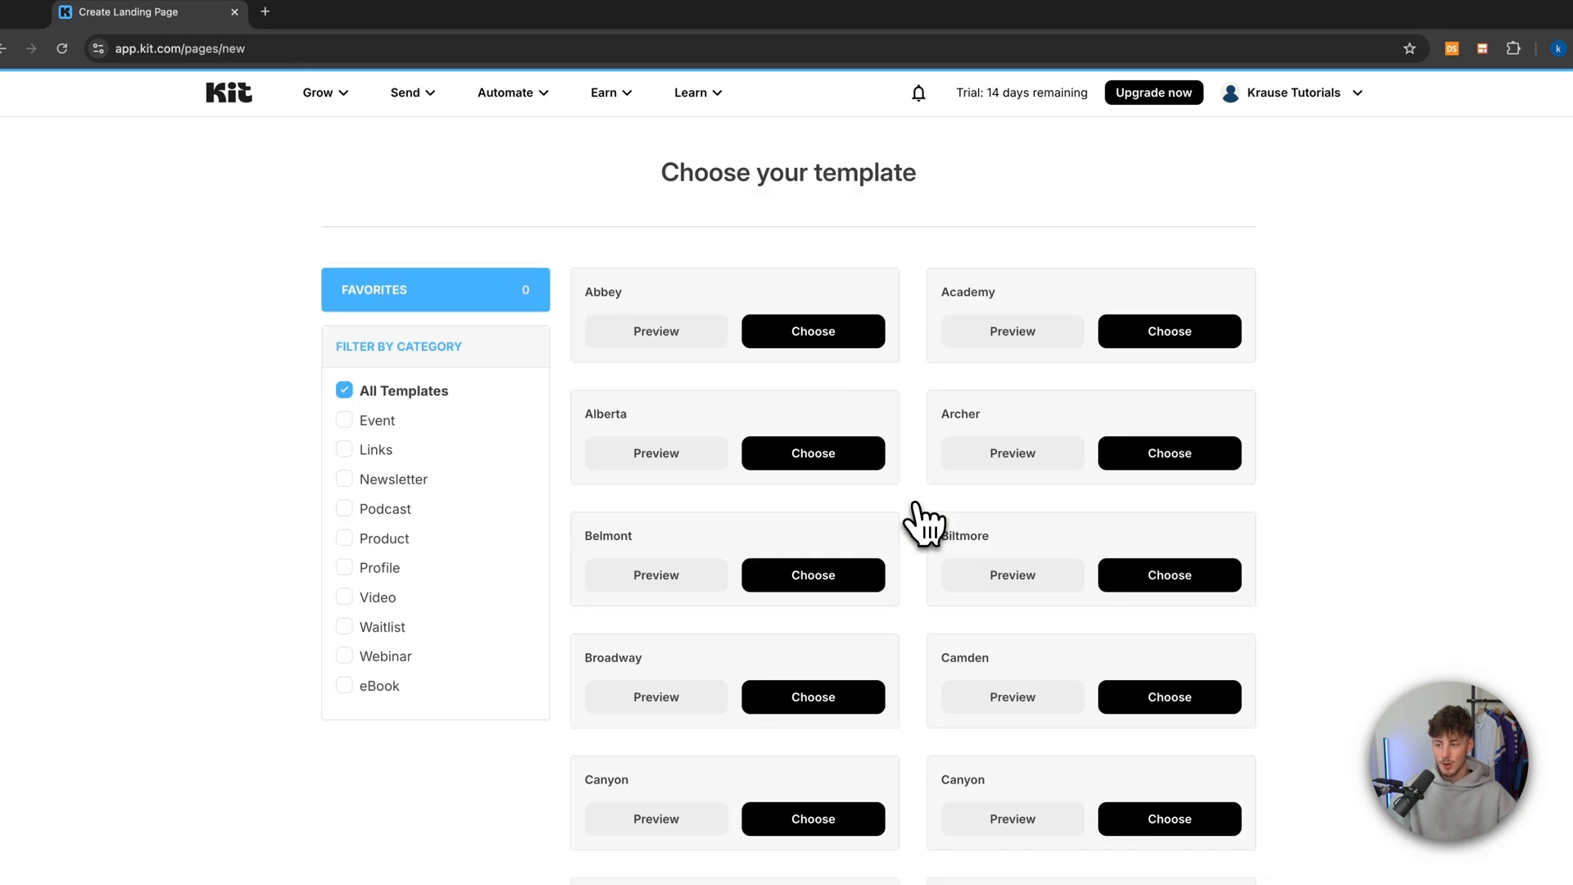
Browse the landing page templates and choose the dark Canyon template with the Instagram greeting
scroll(905, 442, down, 7)
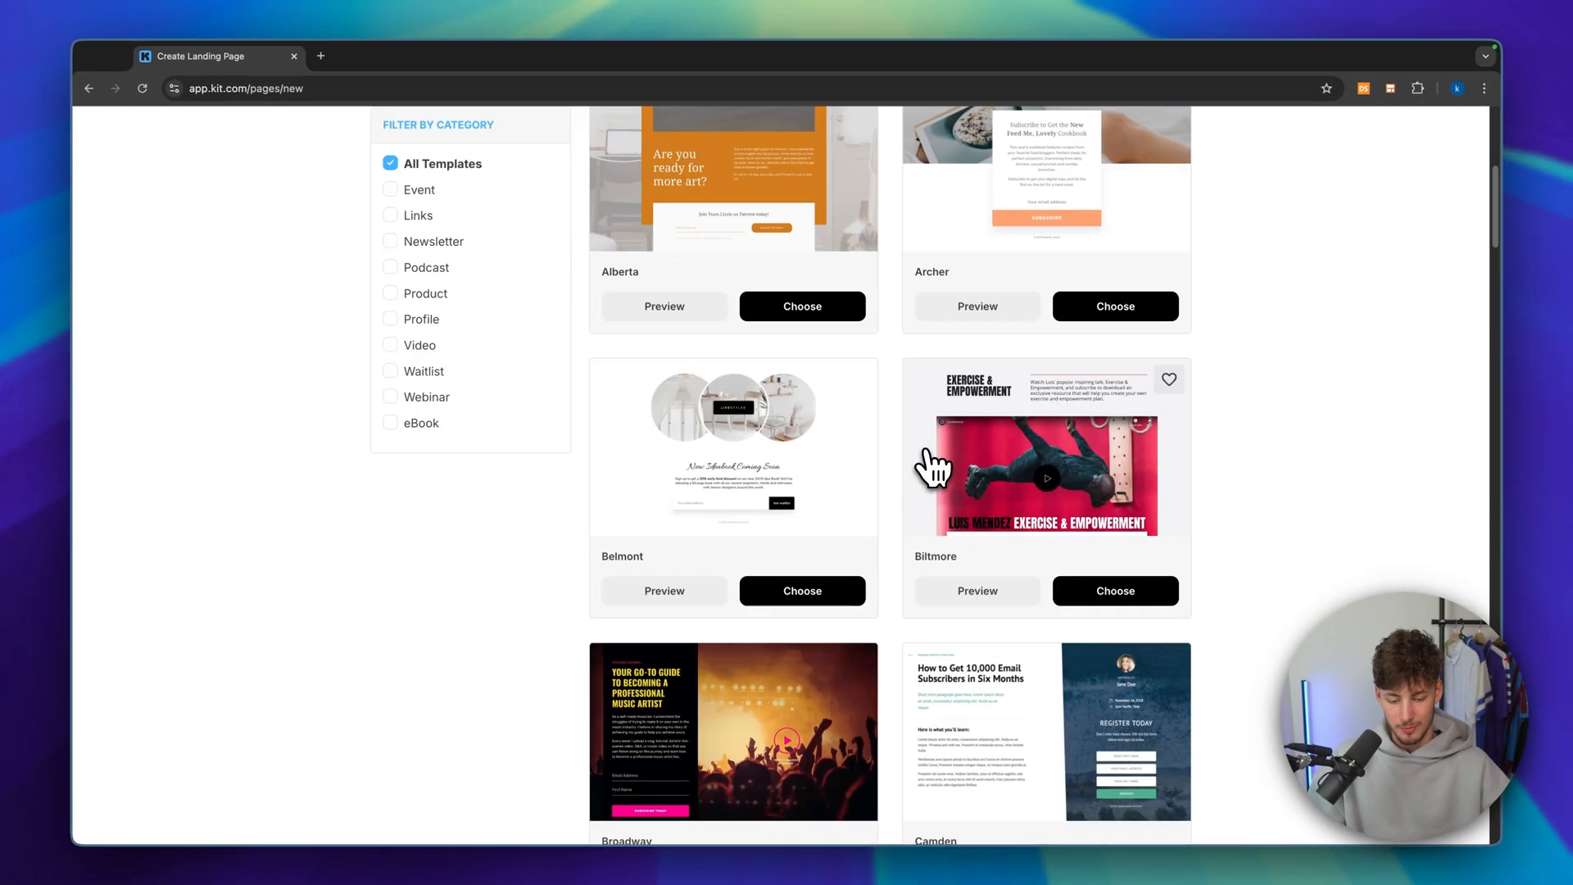
scroll(857, 491, up, 7)
scroll(860, 498, down, 9)
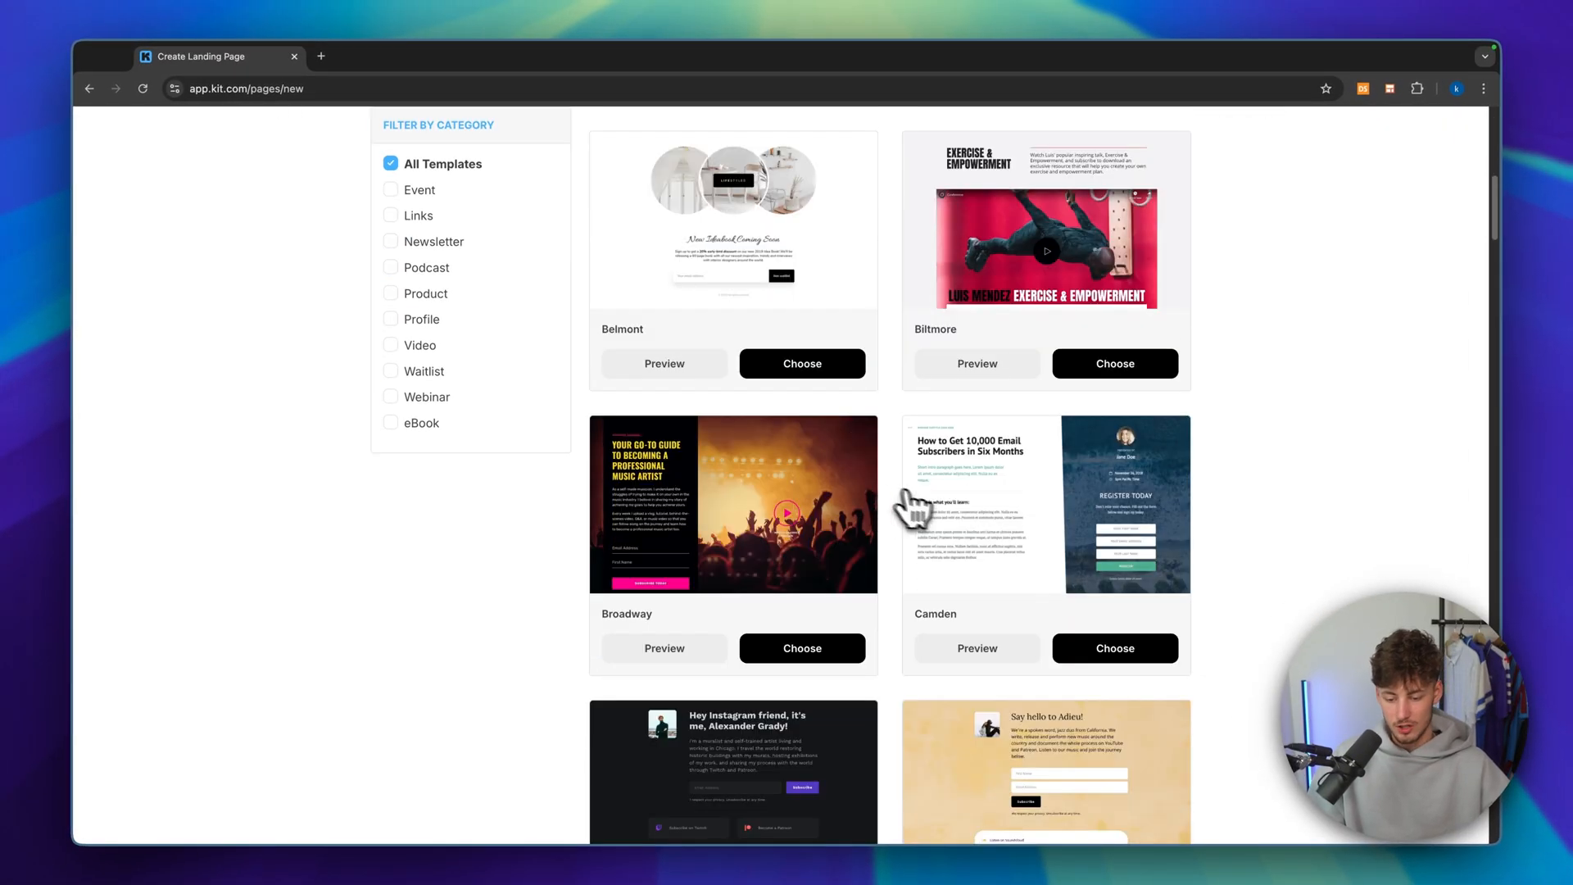
scroll(909, 508, down, 20)
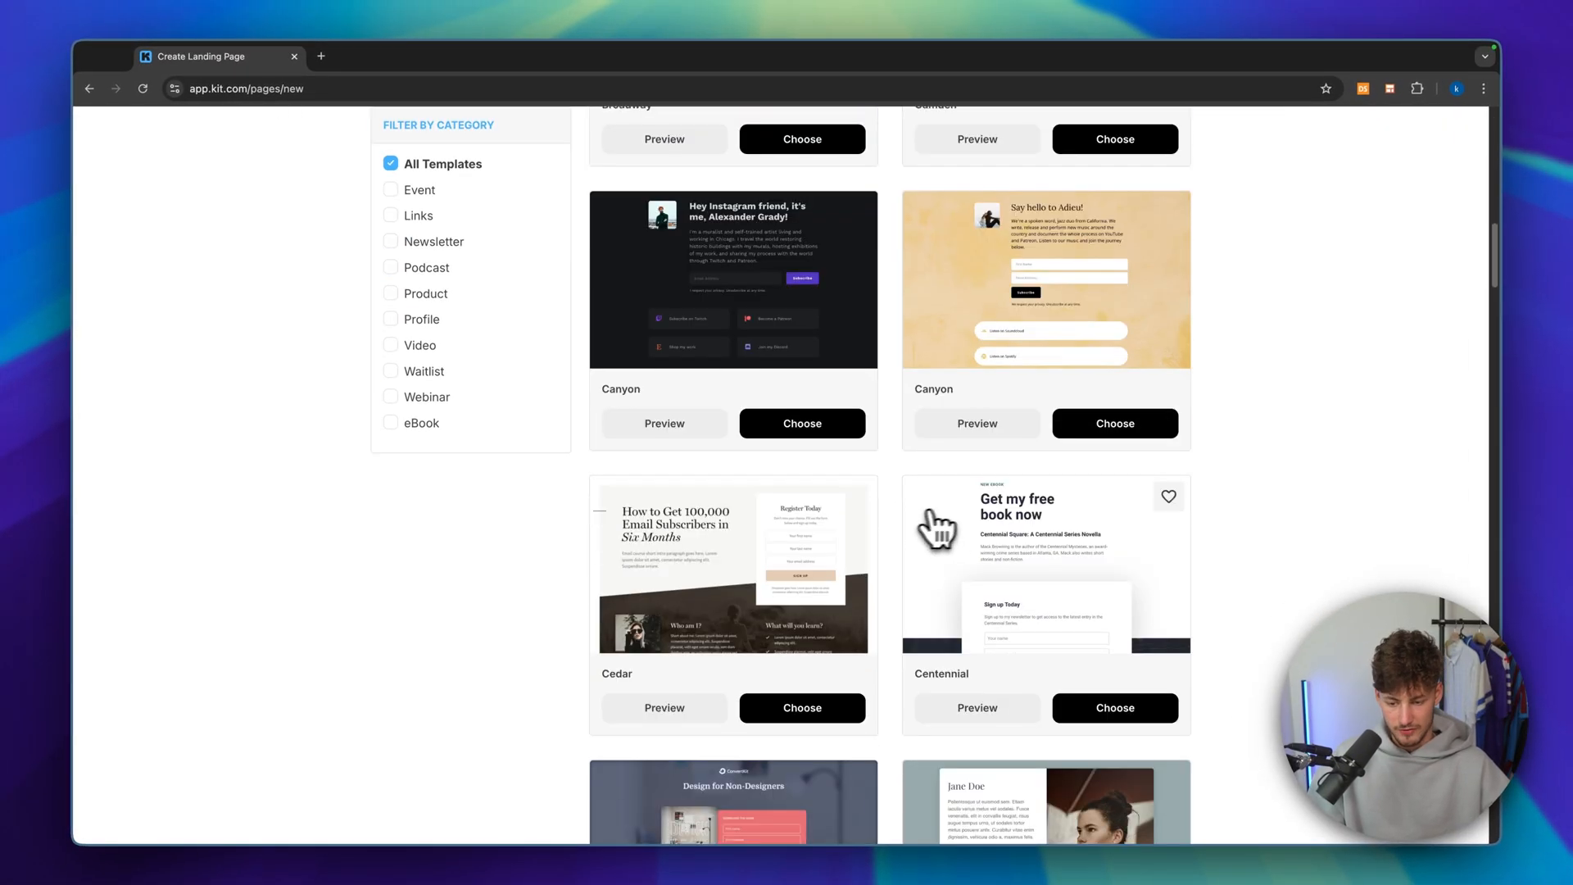
scroll(1074, 497, down, 6)
scroll(1022, 512, up, 20)
scroll(758, 566, down, 5)
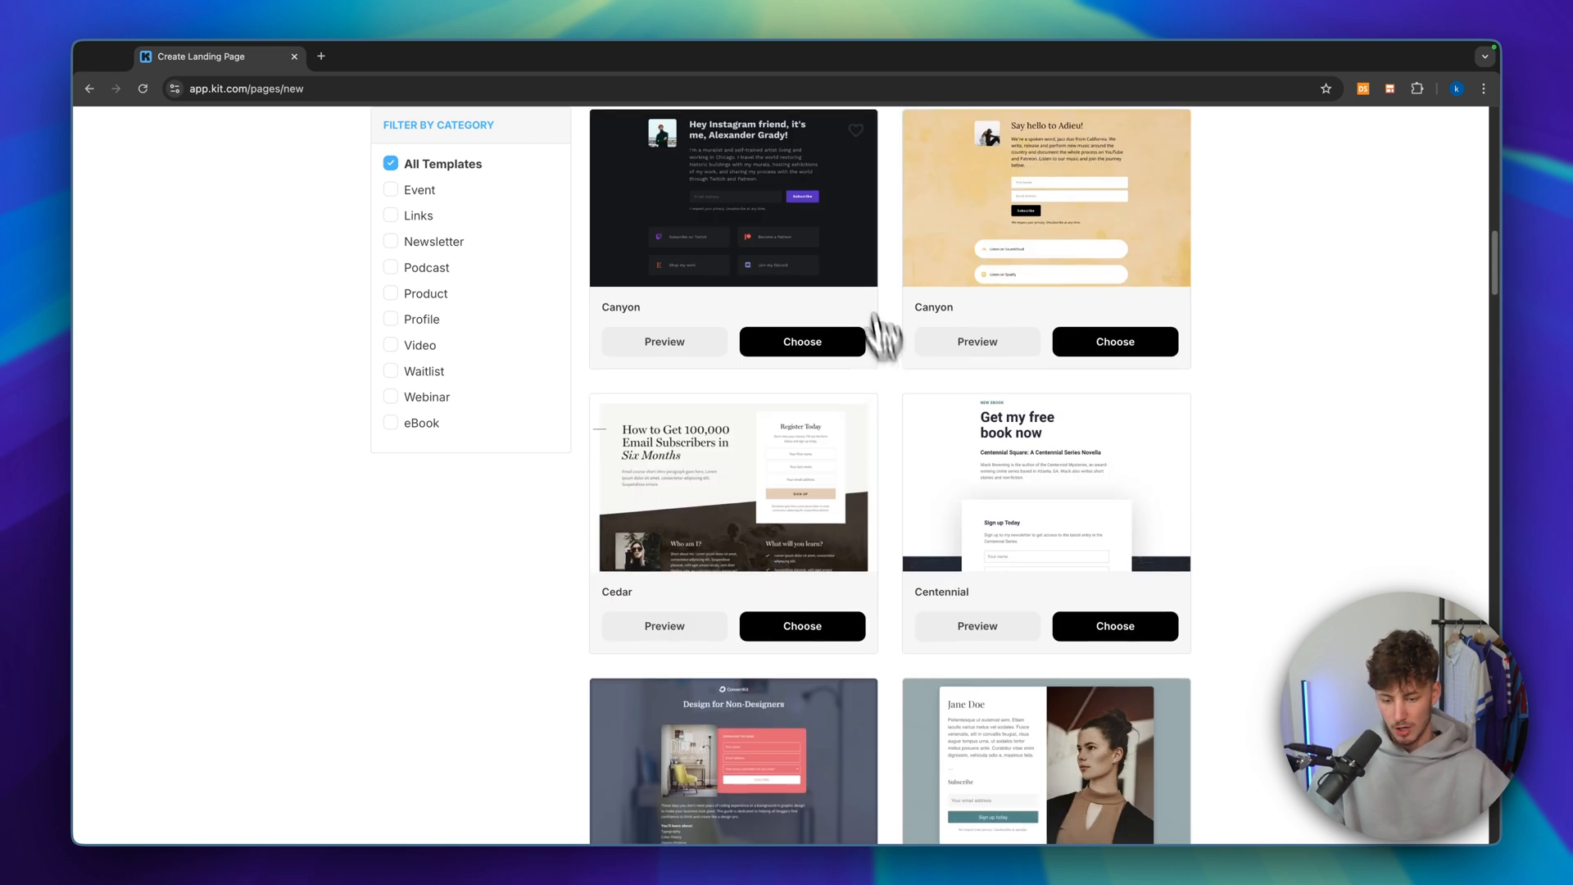
scroll(748, 421, up, 2)
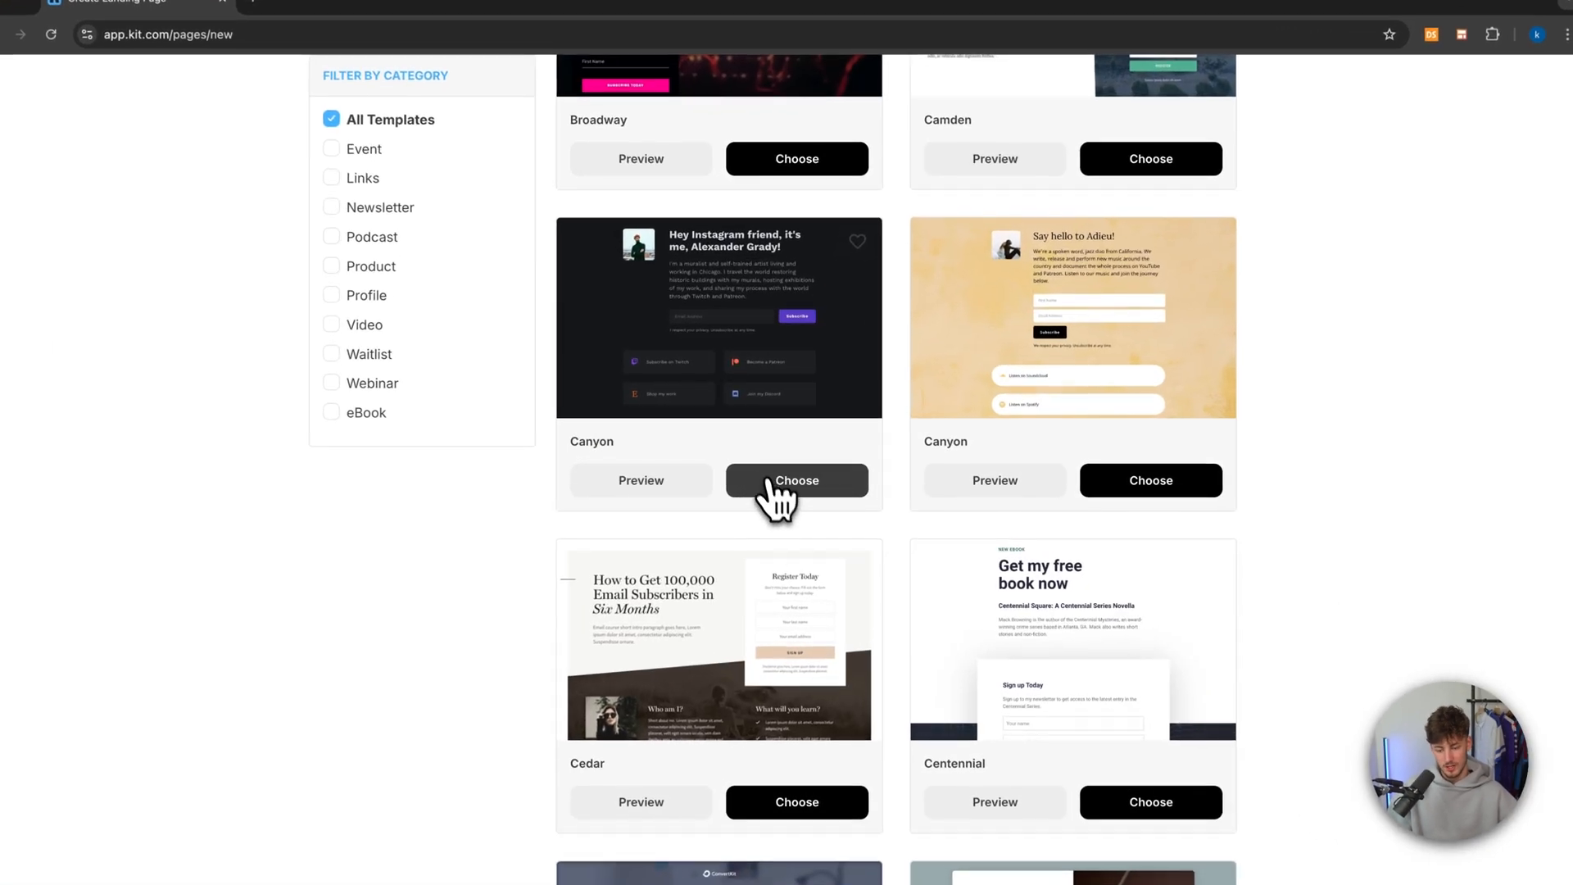
click(653, 487)
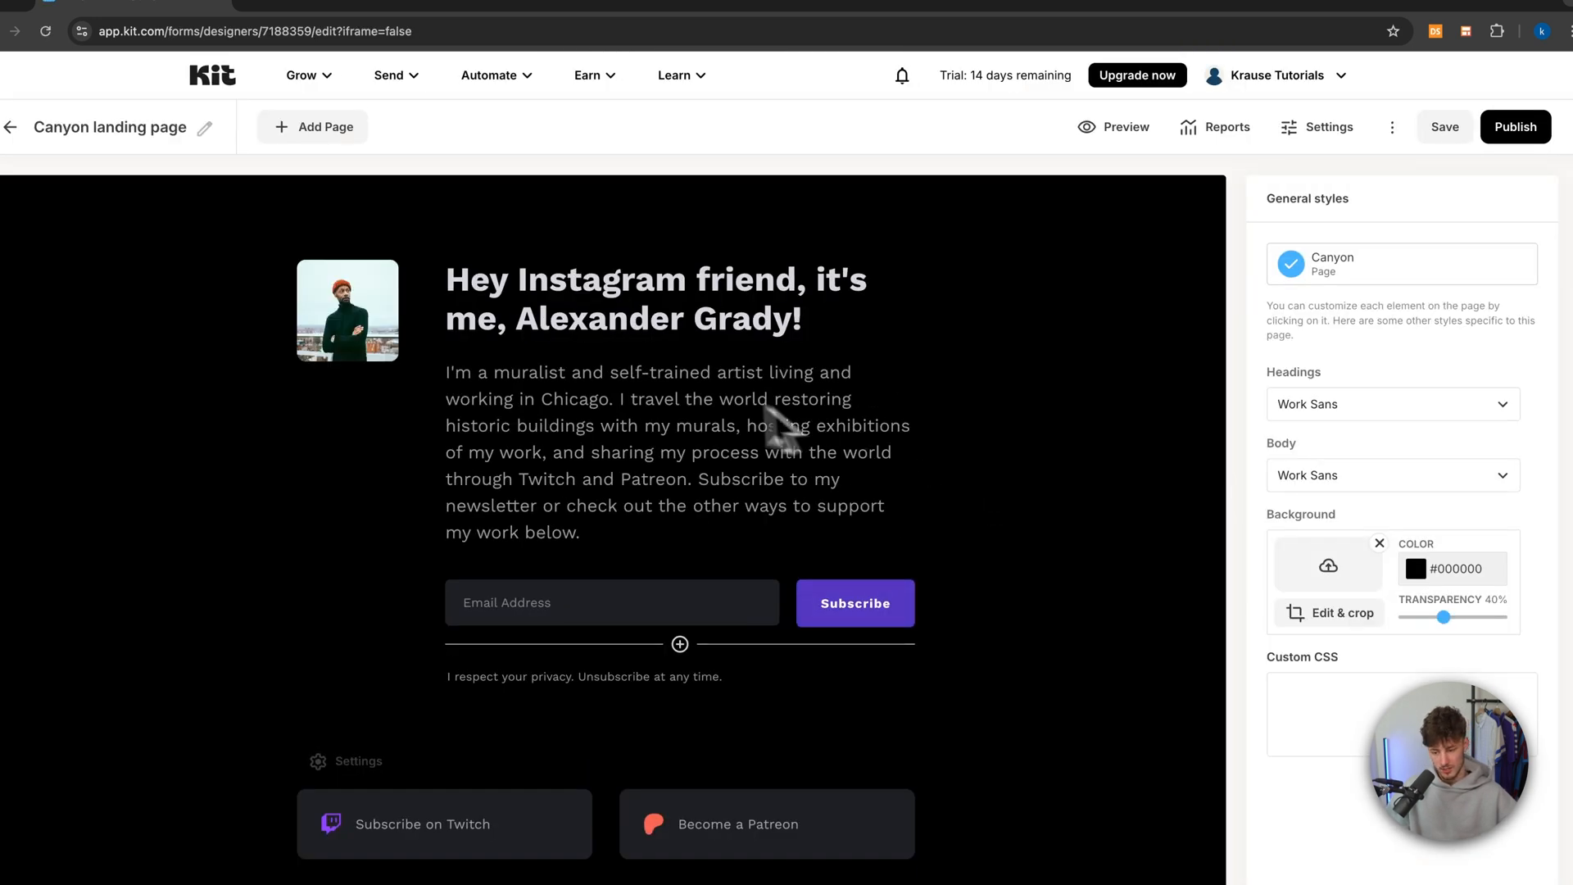
Examine the editing and style options for the Canyon page's heading, introduction text and email field, and look over its link buttons
click(529, 296)
double_click(636, 348)
click(640, 425)
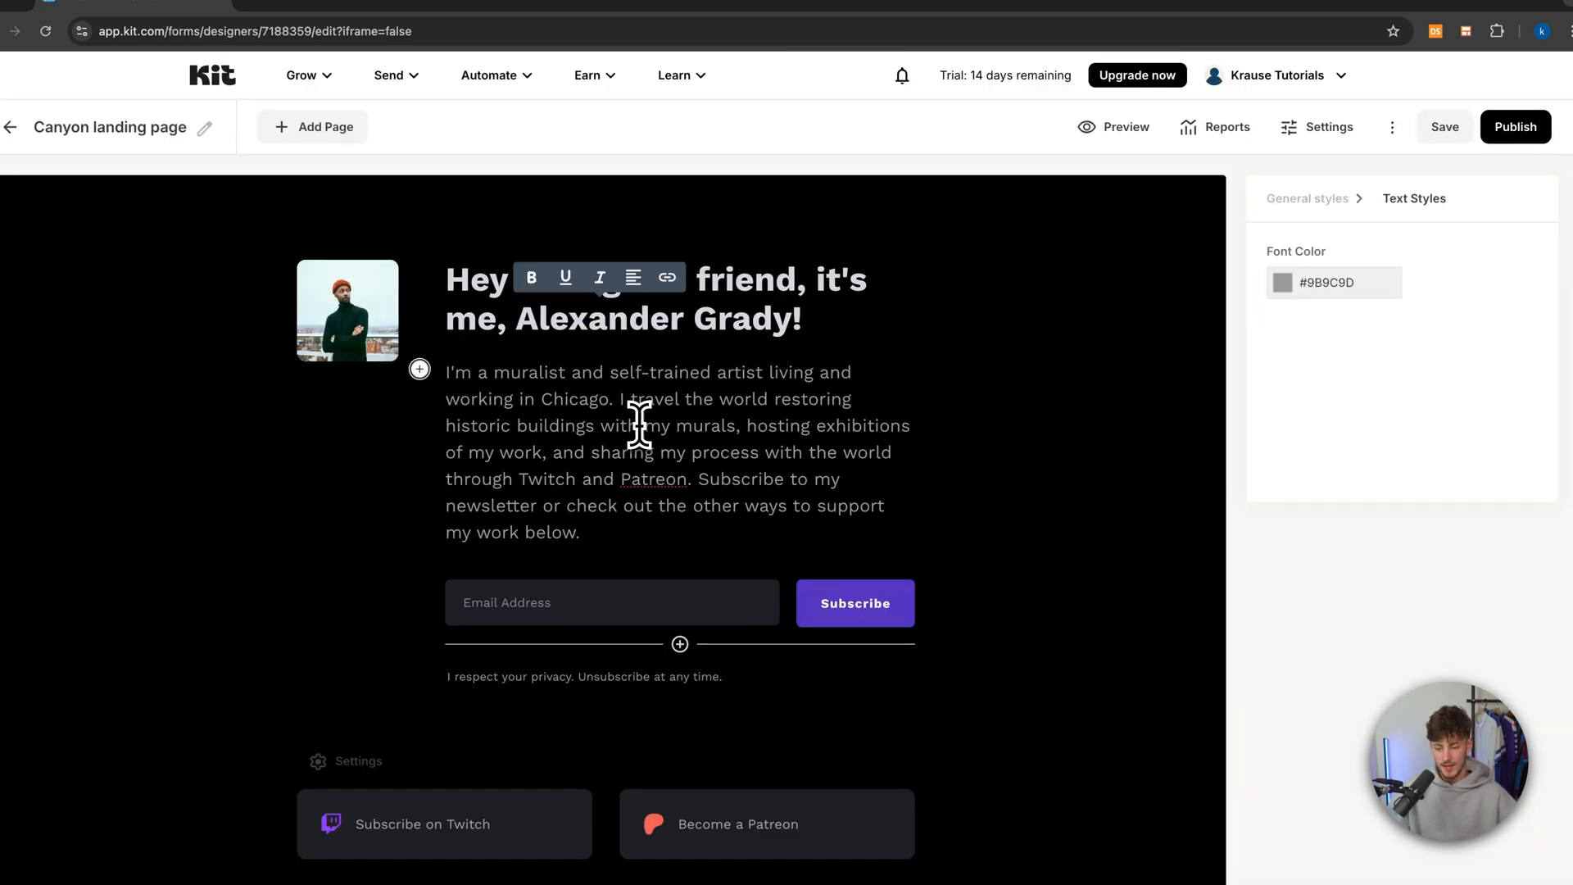
click(758, 337)
click(802, 426)
click(742, 600)
click(702, 454)
triple_click(635, 501)
click(573, 618)
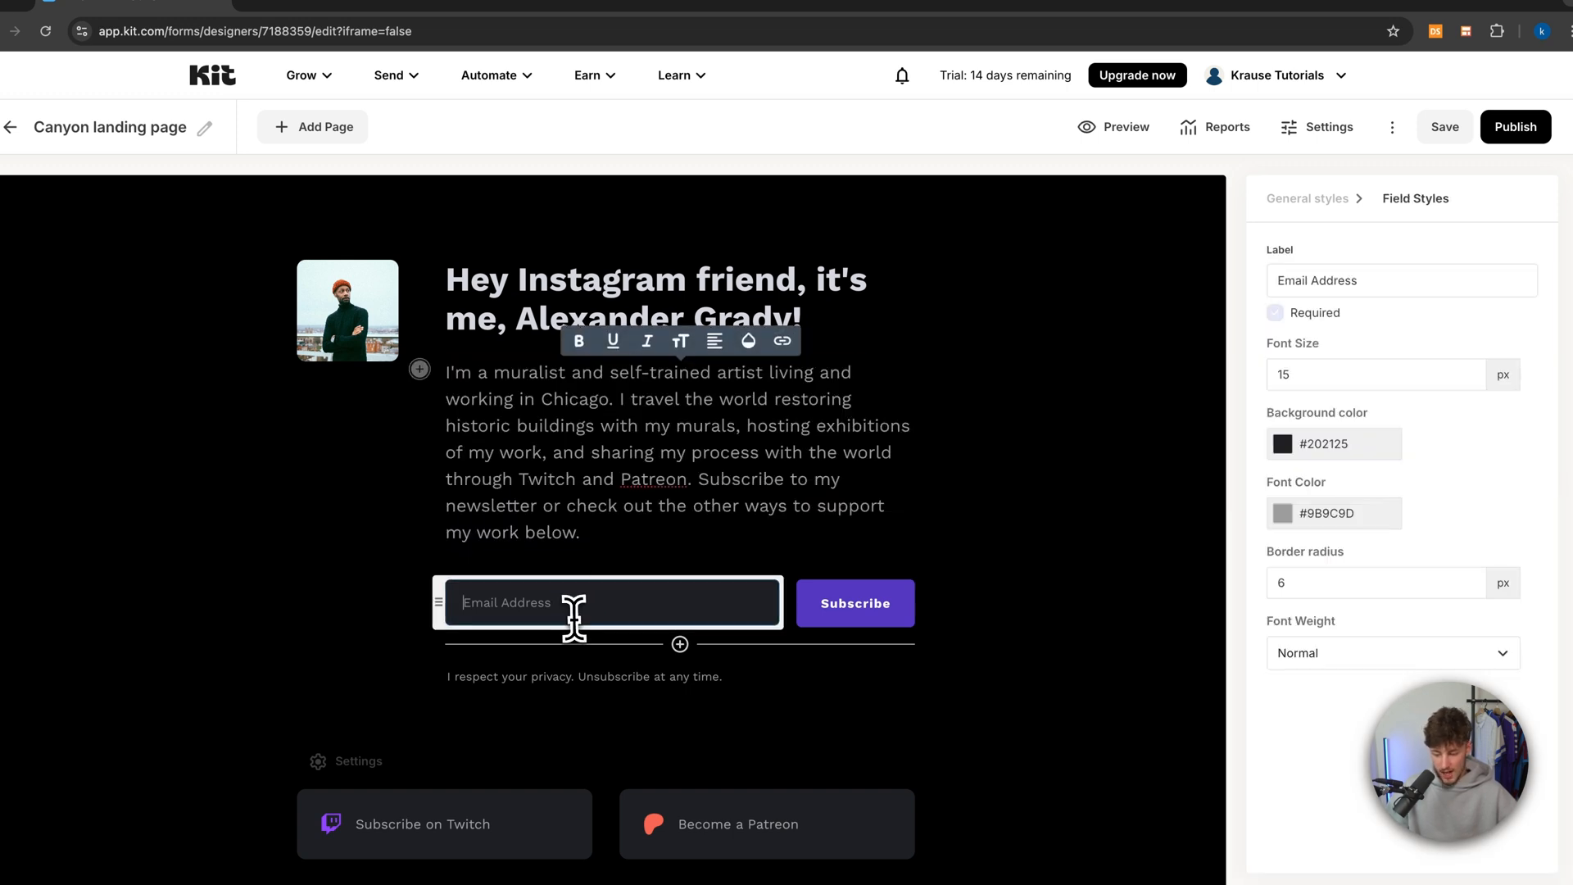
click(766, 453)
scroll(819, 495, down, 5)
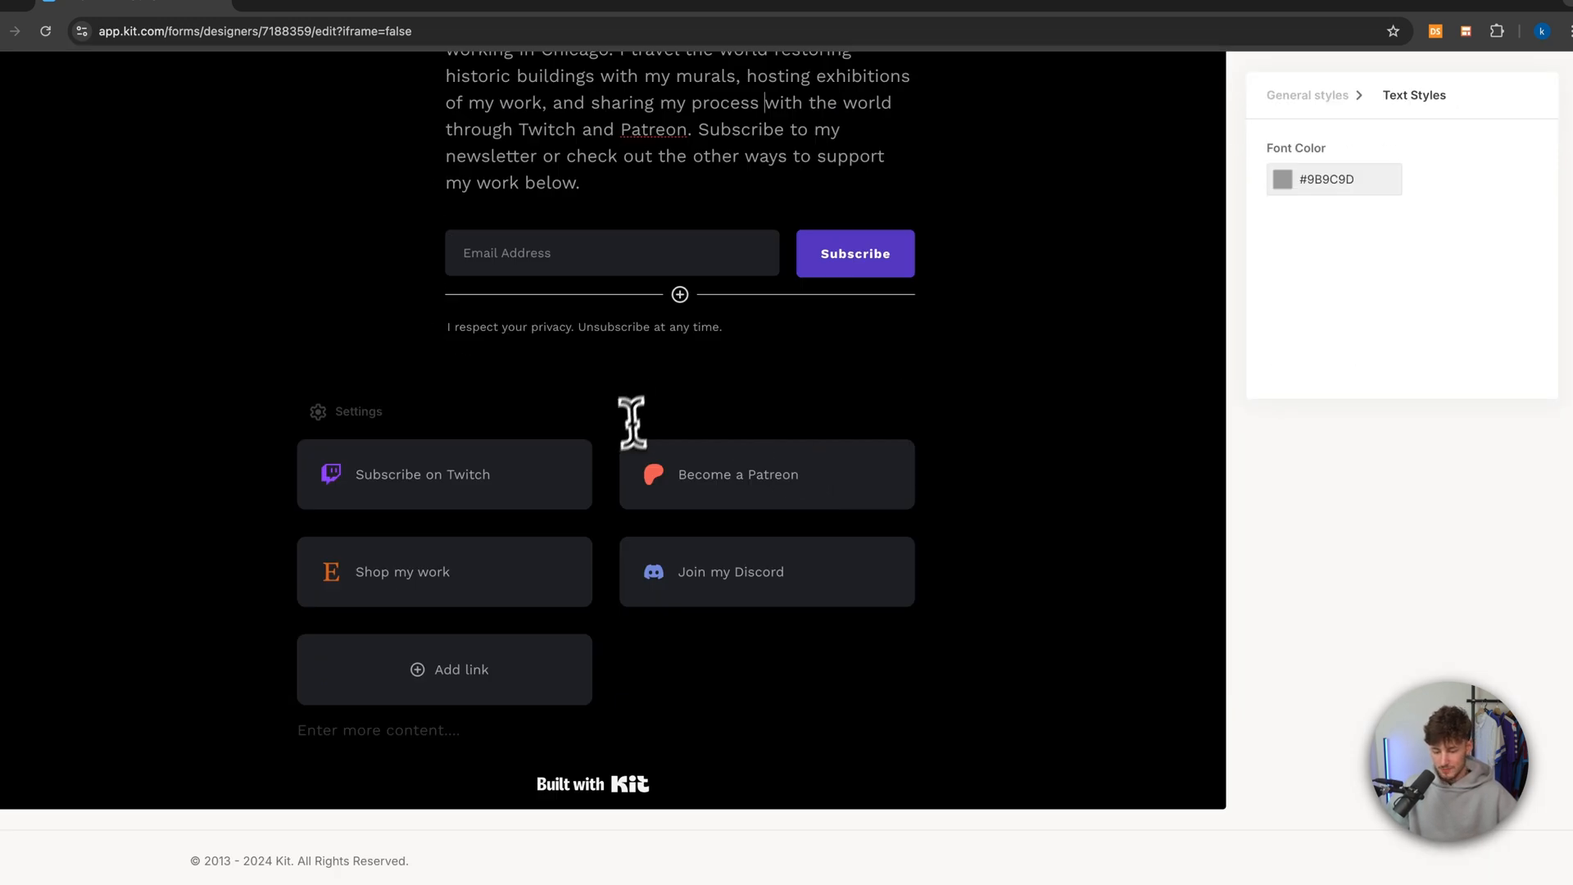
Examine the settings of the Canyon page's profile image and the style options of its heading and introduction text
scroll(632, 422, up, 5)
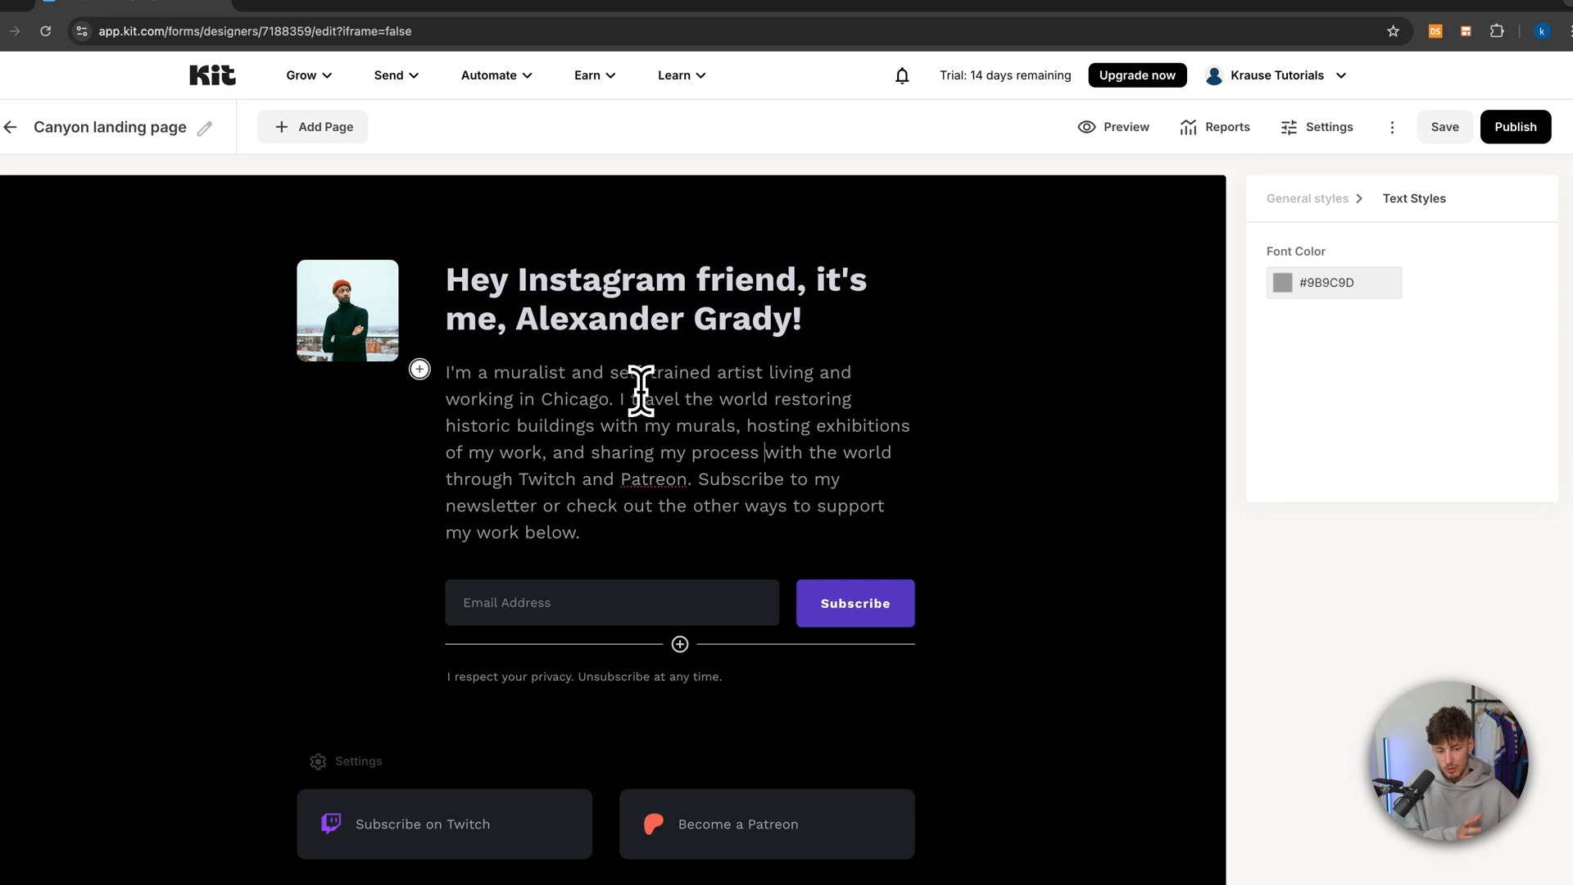
click(371, 328)
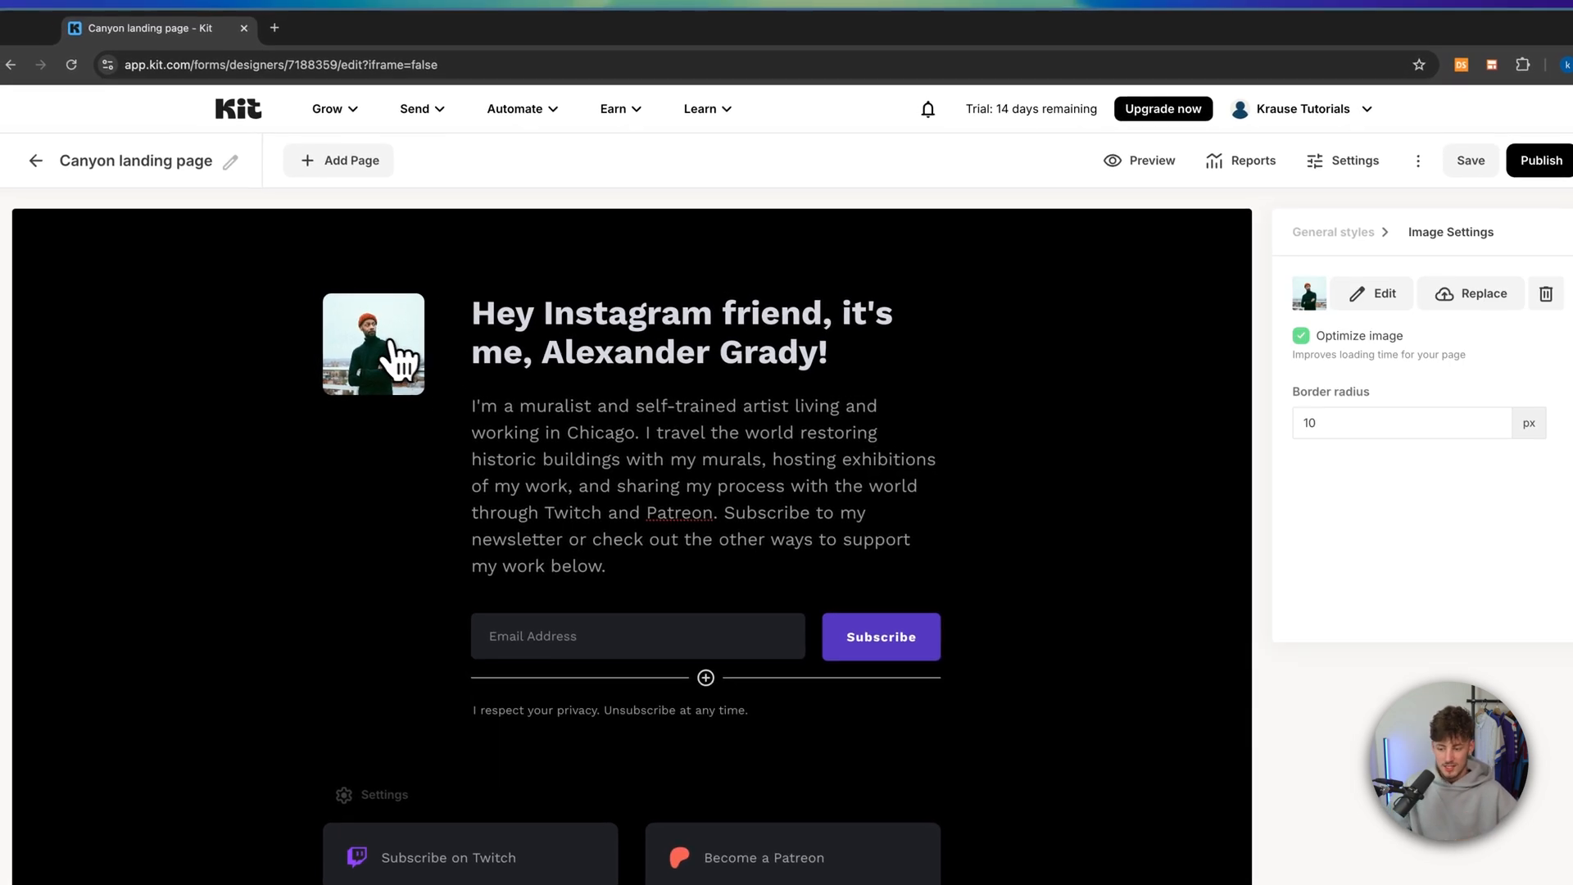
click(606, 348)
click(376, 327)
click(565, 334)
click(642, 460)
click(379, 336)
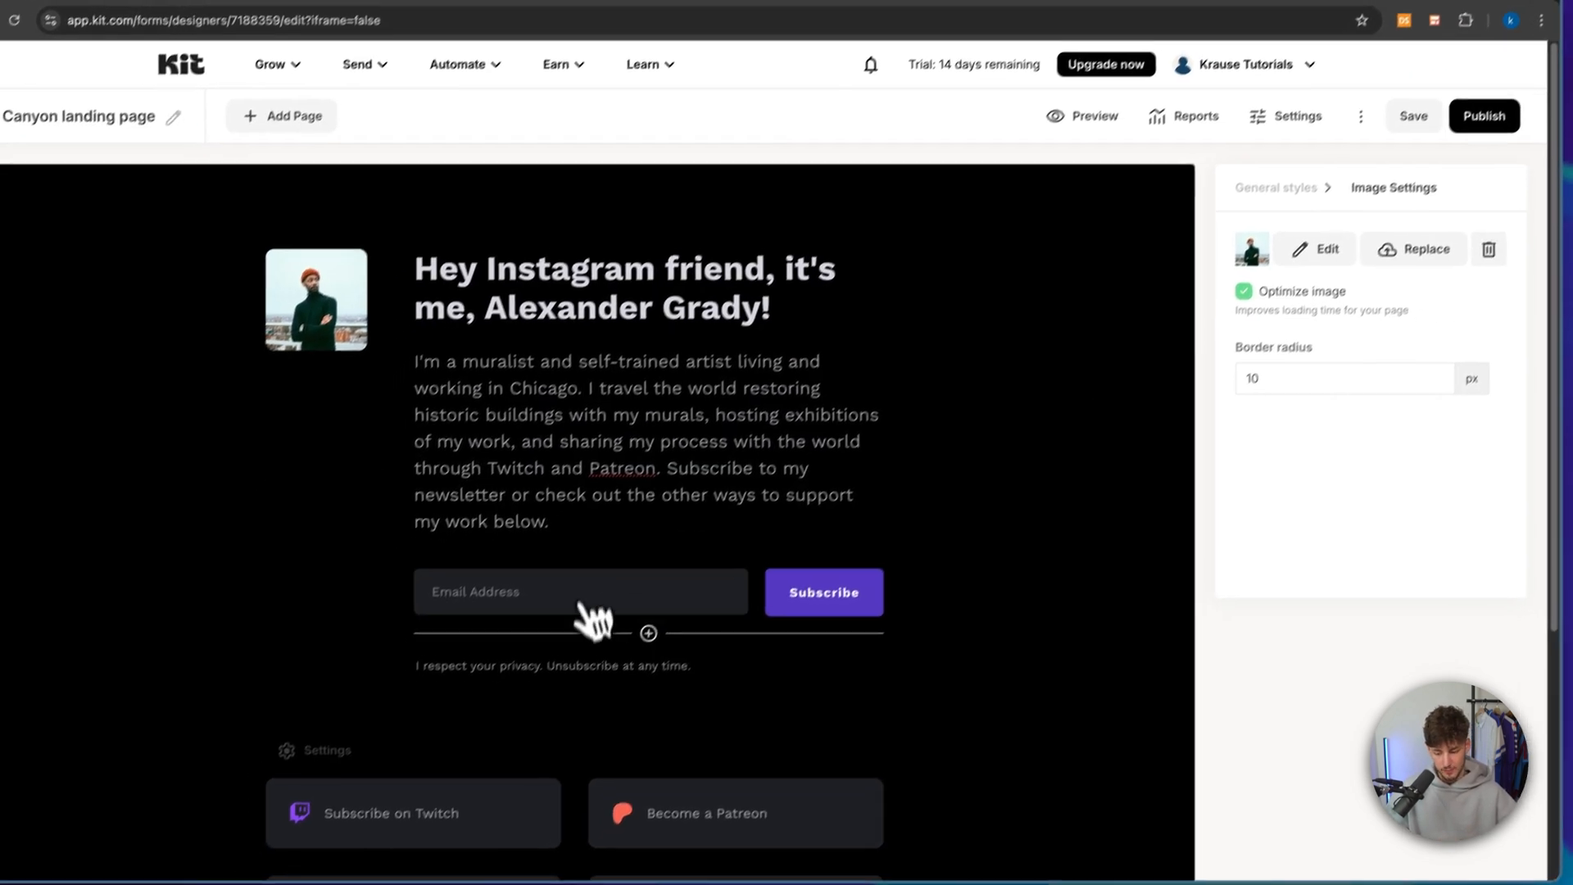
Add an empty custom field below the email address field and check the Subscribe button's styles
click(648, 633)
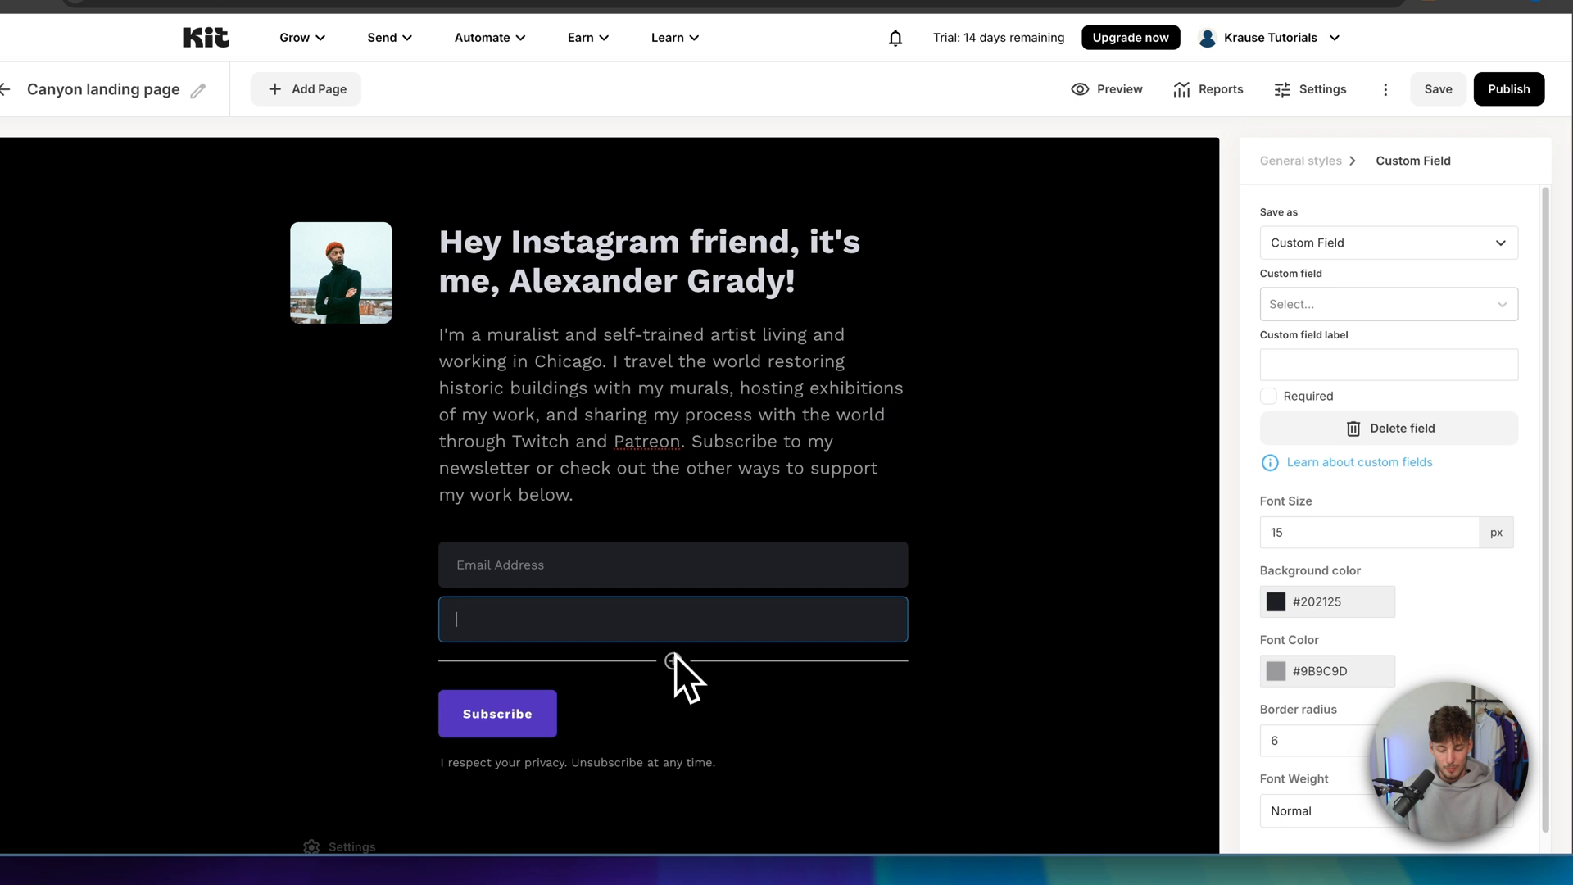
scroll(675, 655, down, 5)
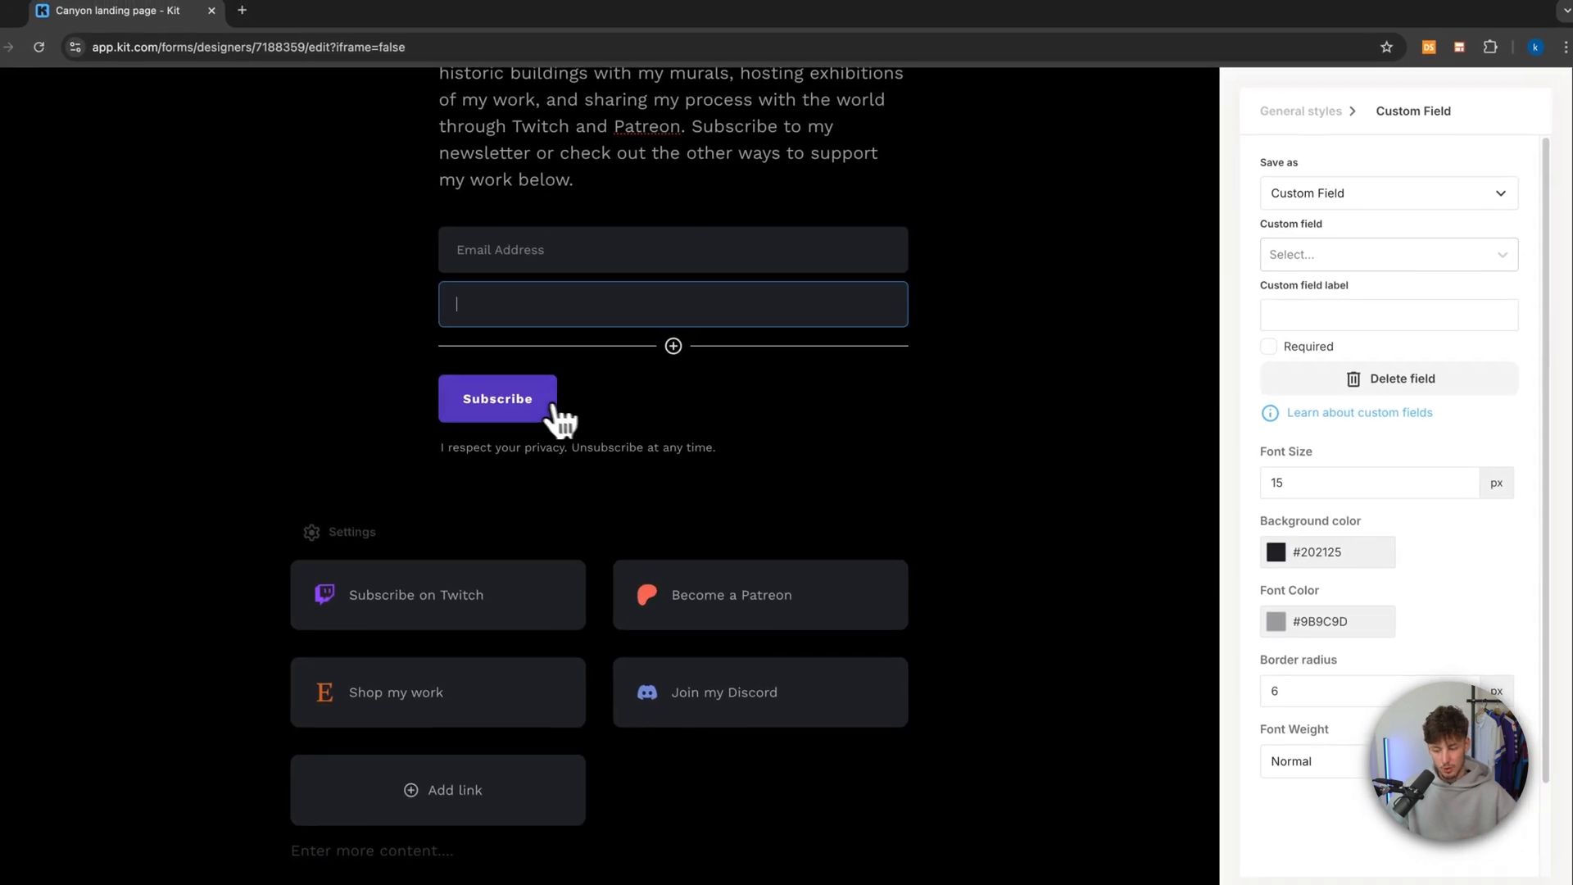
click(561, 419)
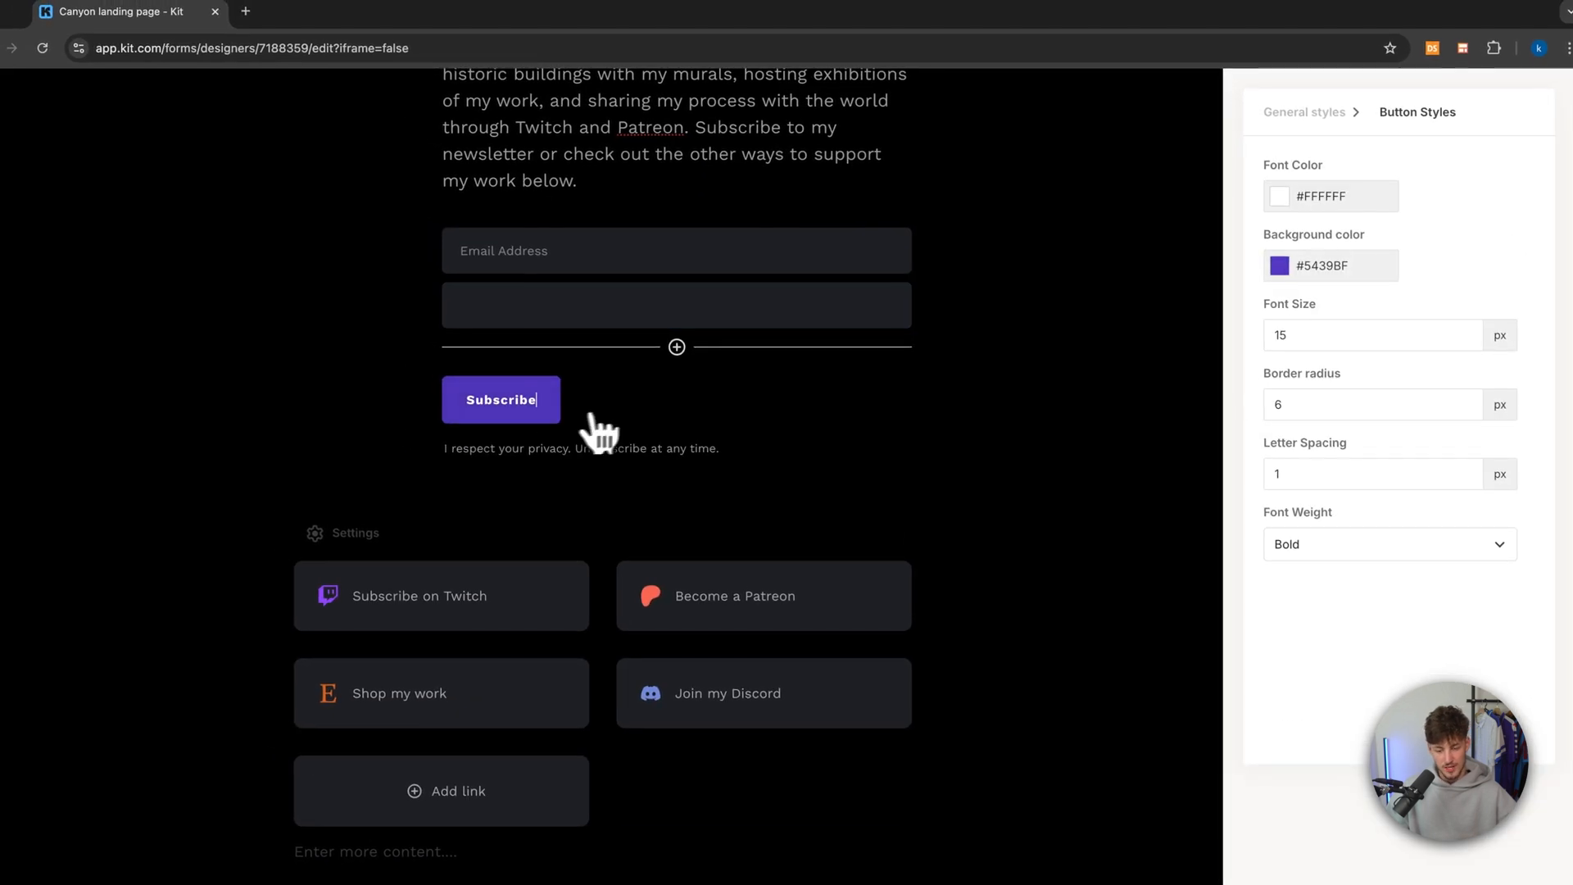
scroll(1065, 393, up, 5)
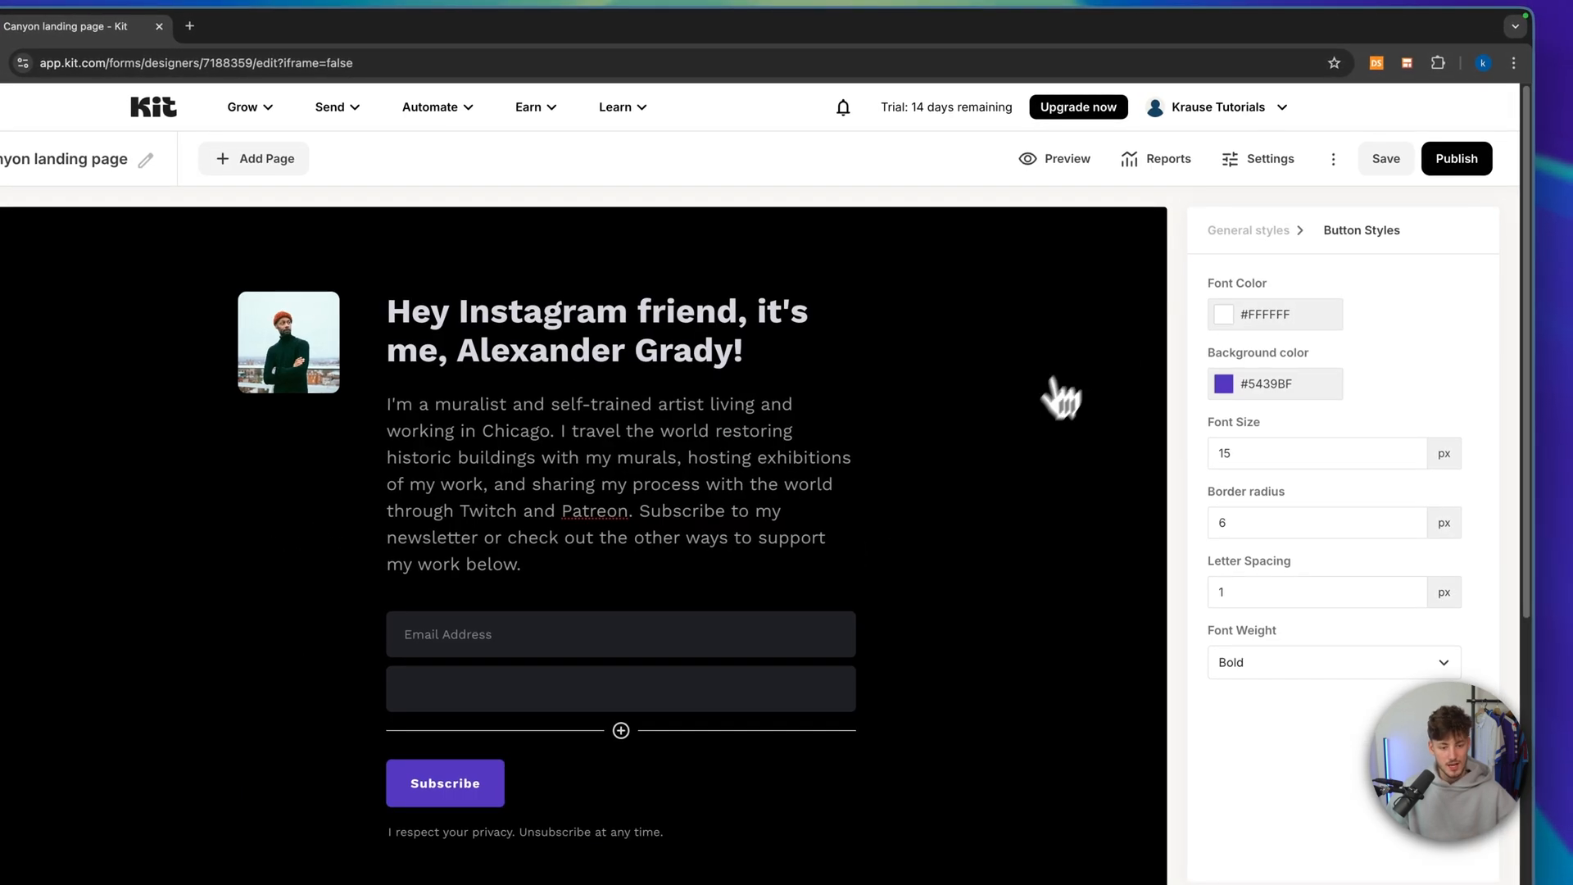
Review the domain name, incentive and advanced options in the landing page settings without changing anything
click(1258, 160)
click(580, 461)
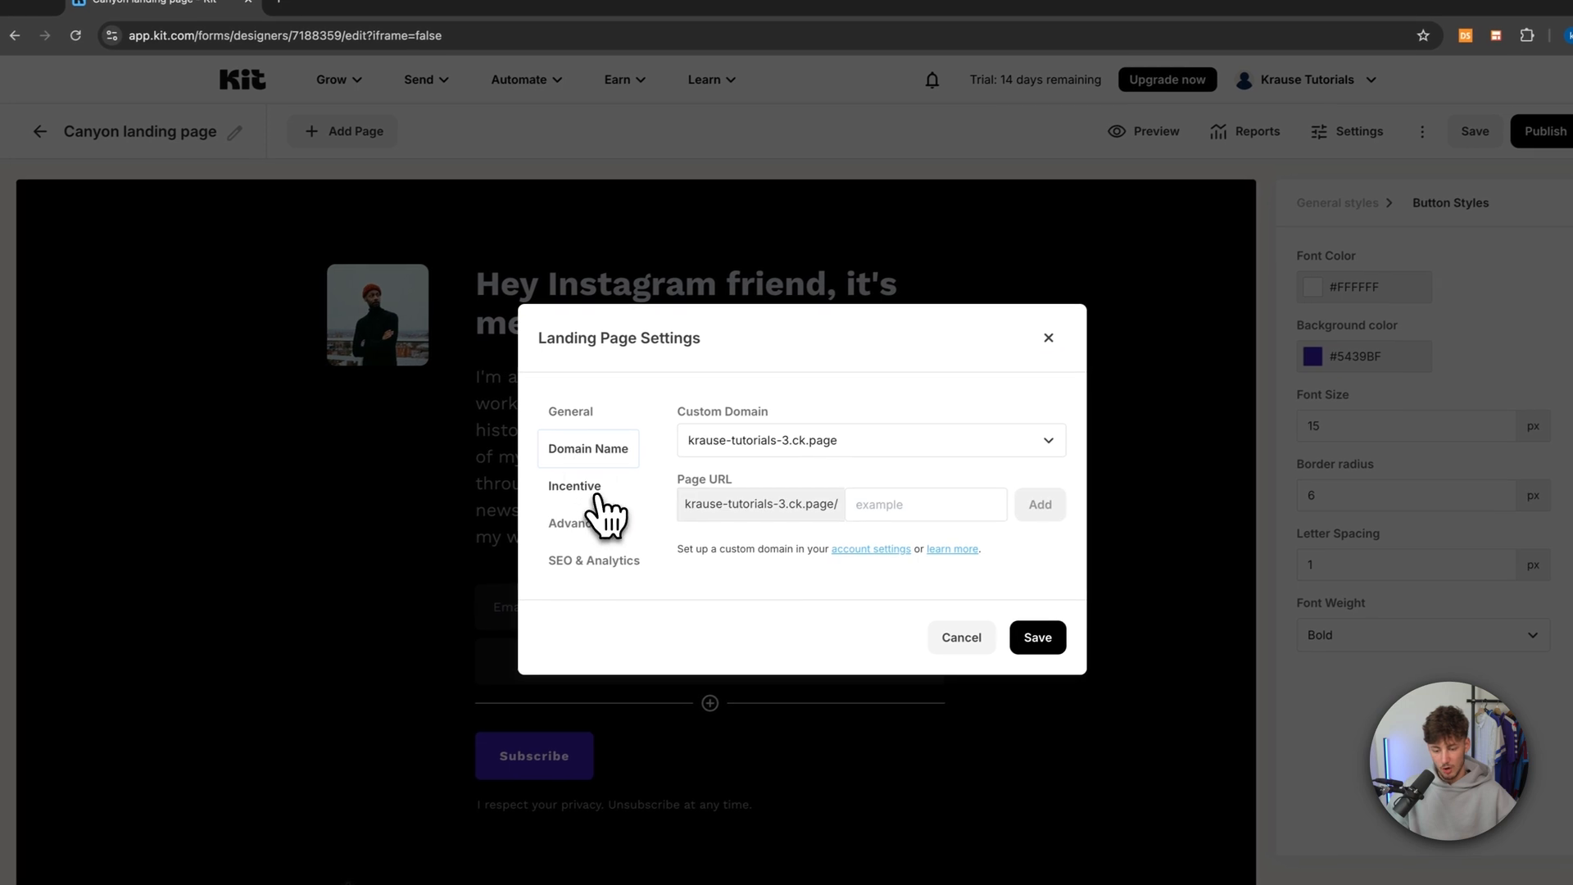
click(588, 490)
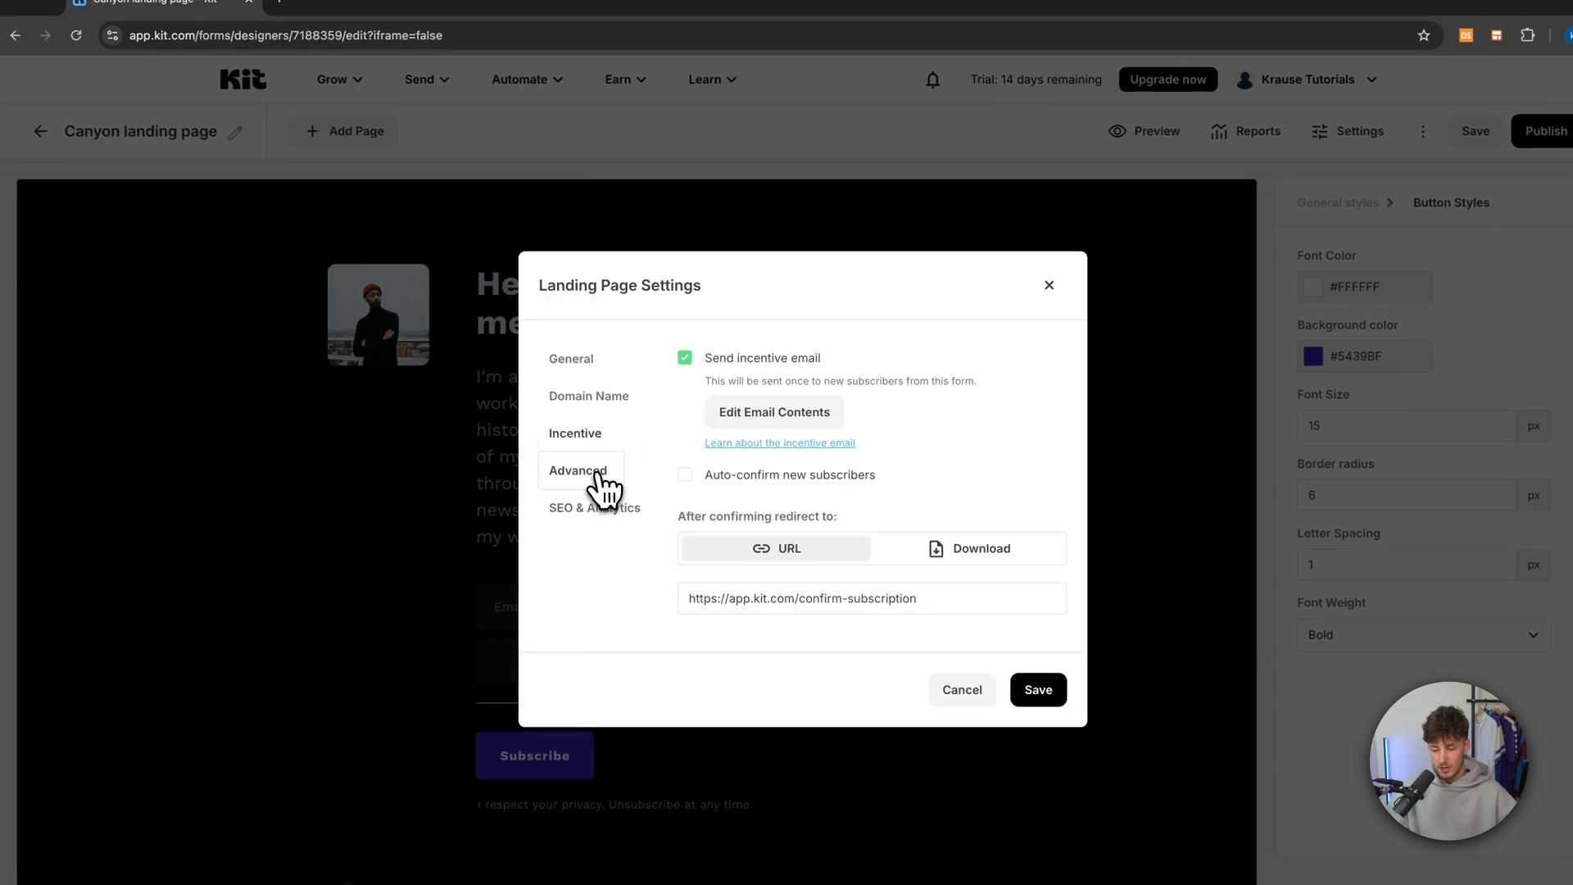
click(598, 475)
click(588, 401)
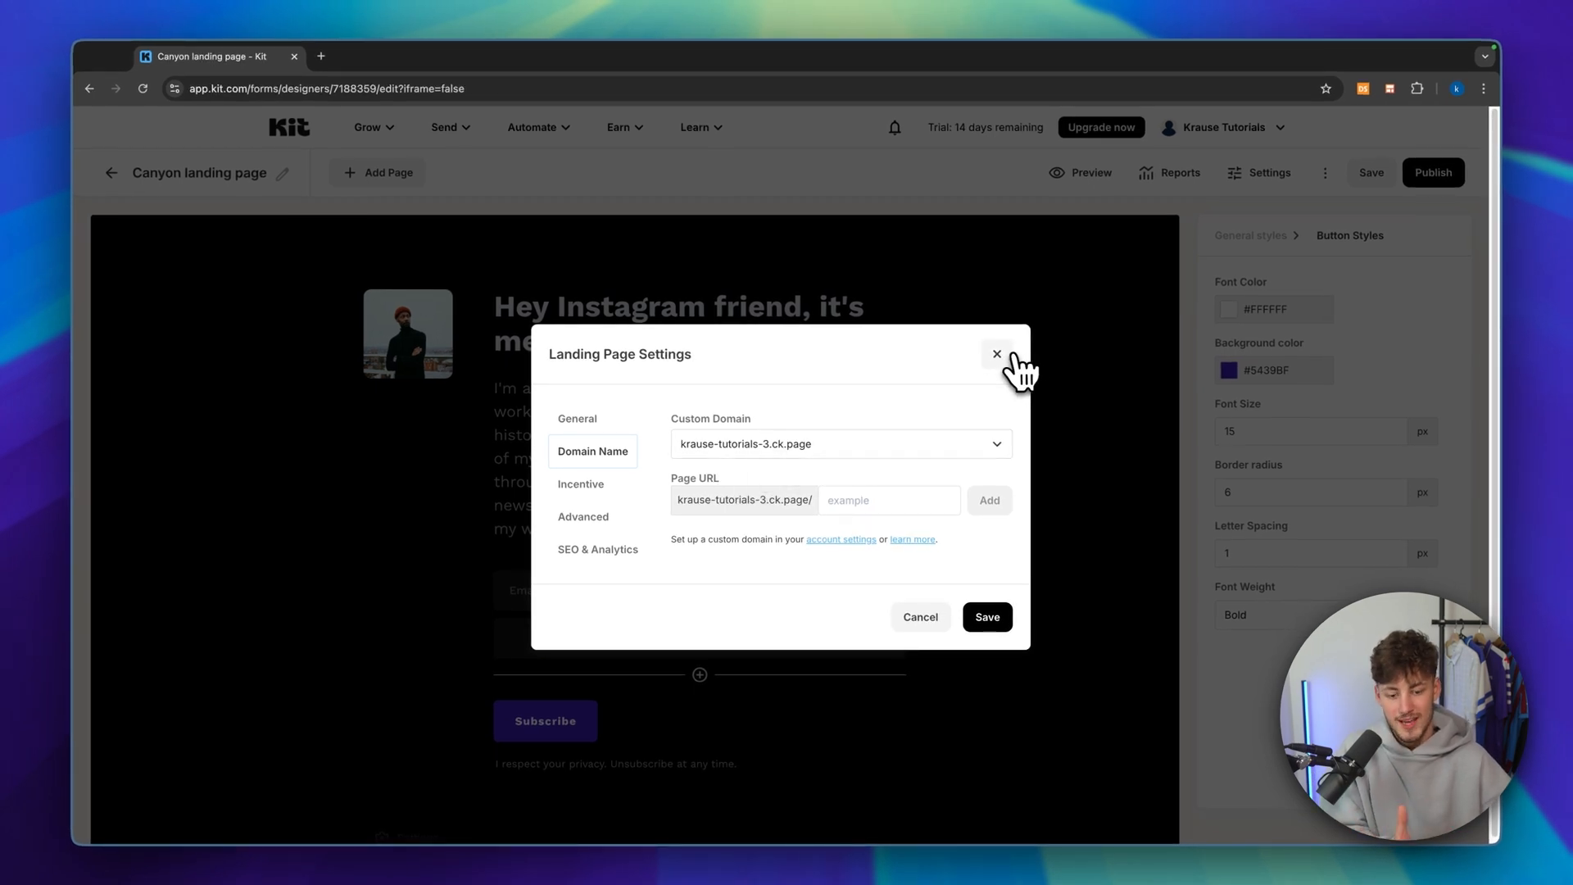
click(1009, 355)
Save the Canyon landing page and open the Creator Profile editor
click(1376, 175)
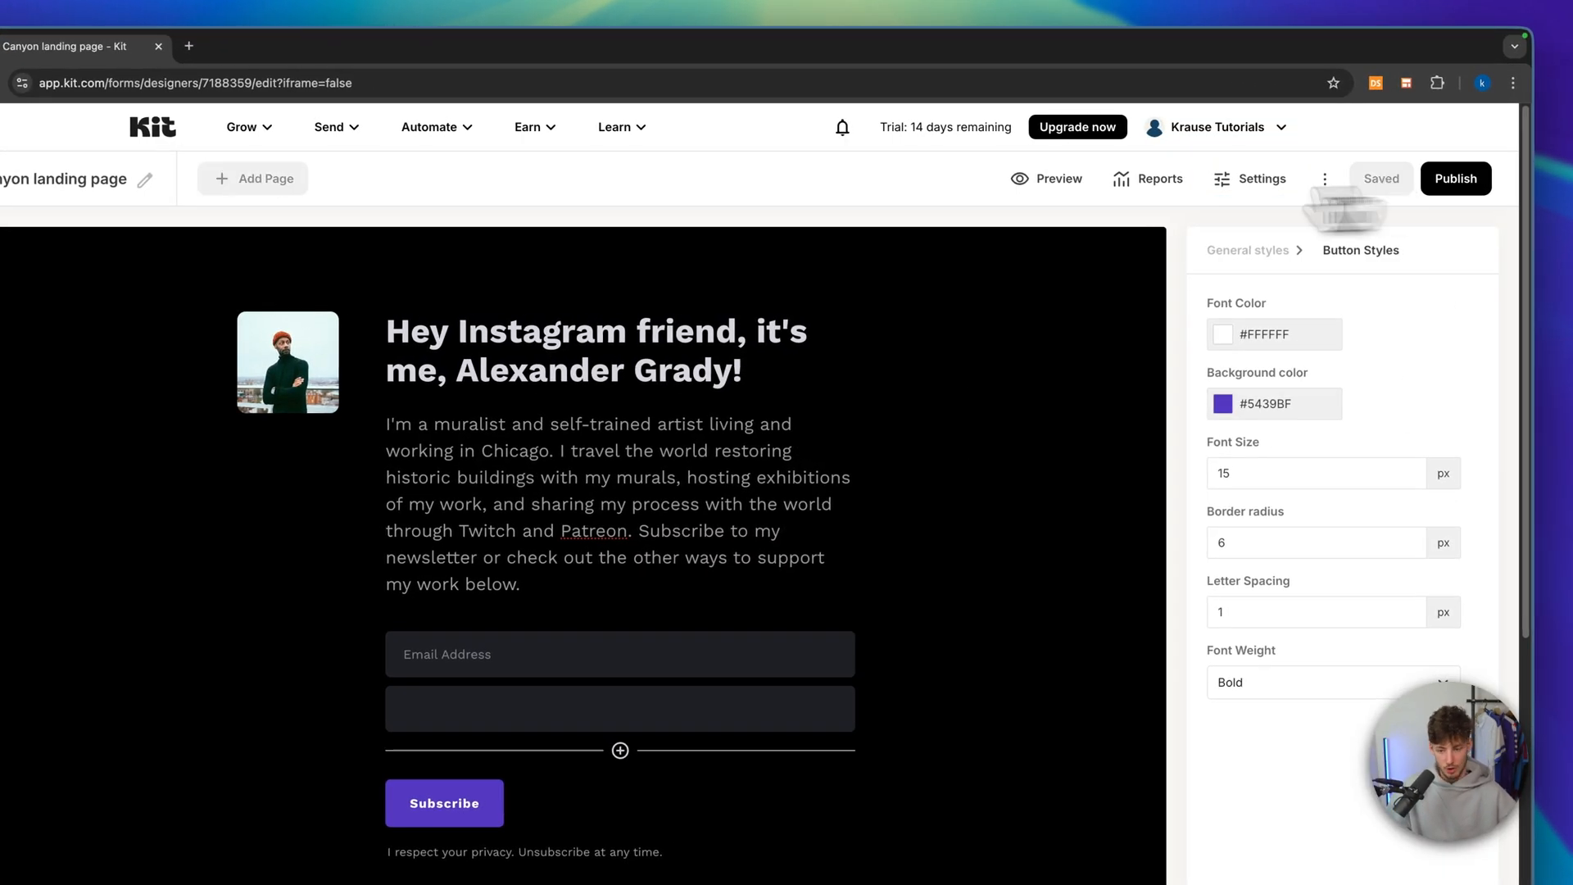
click(152, 126)
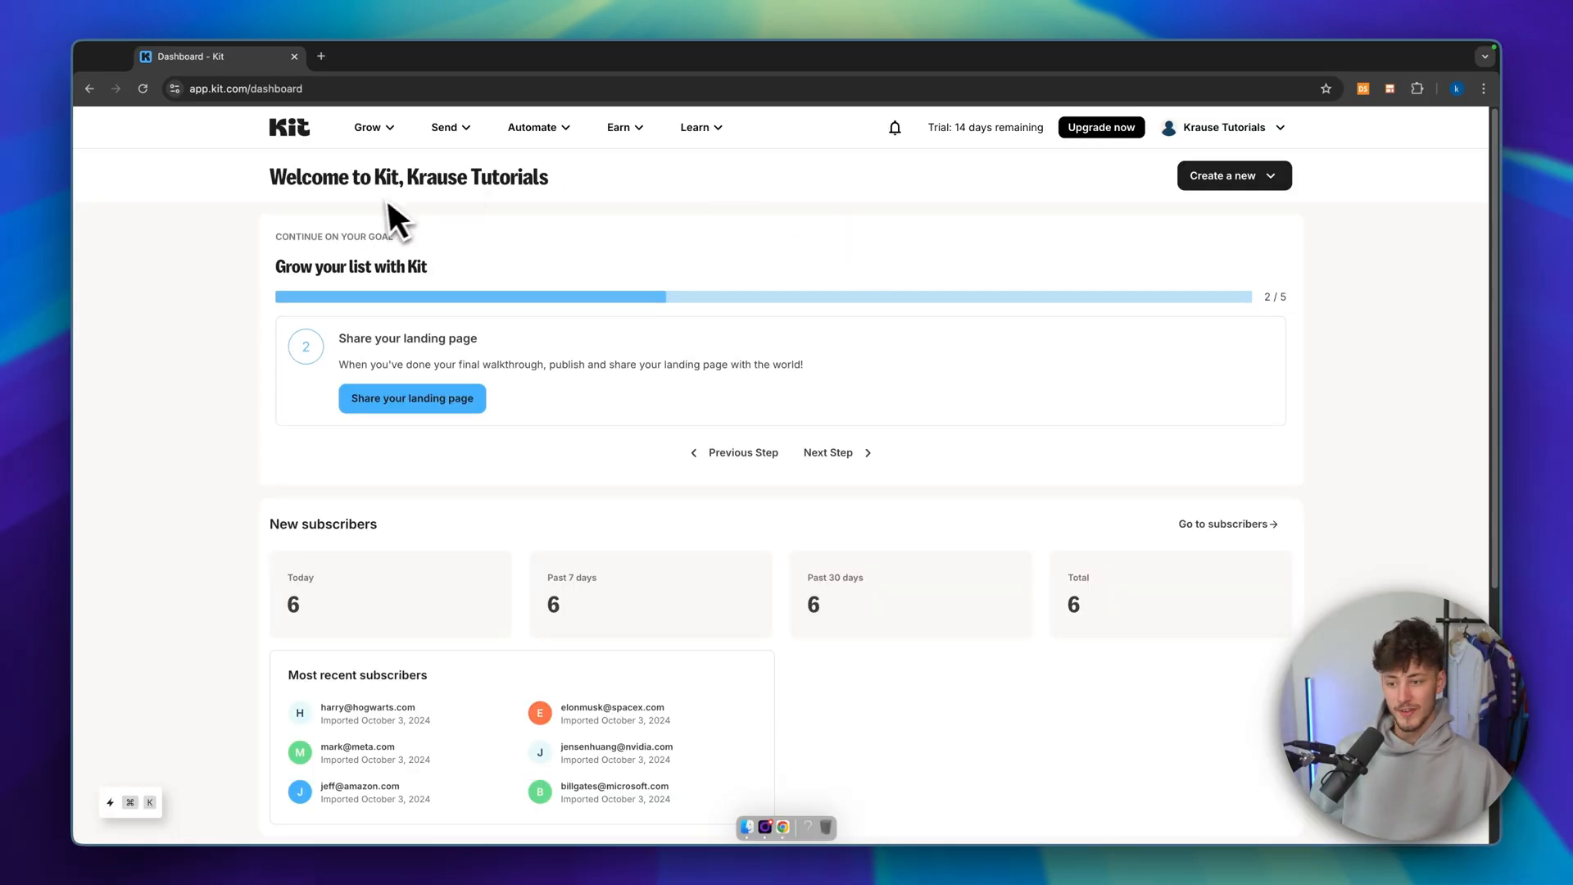
click(395, 141)
click(728, 220)
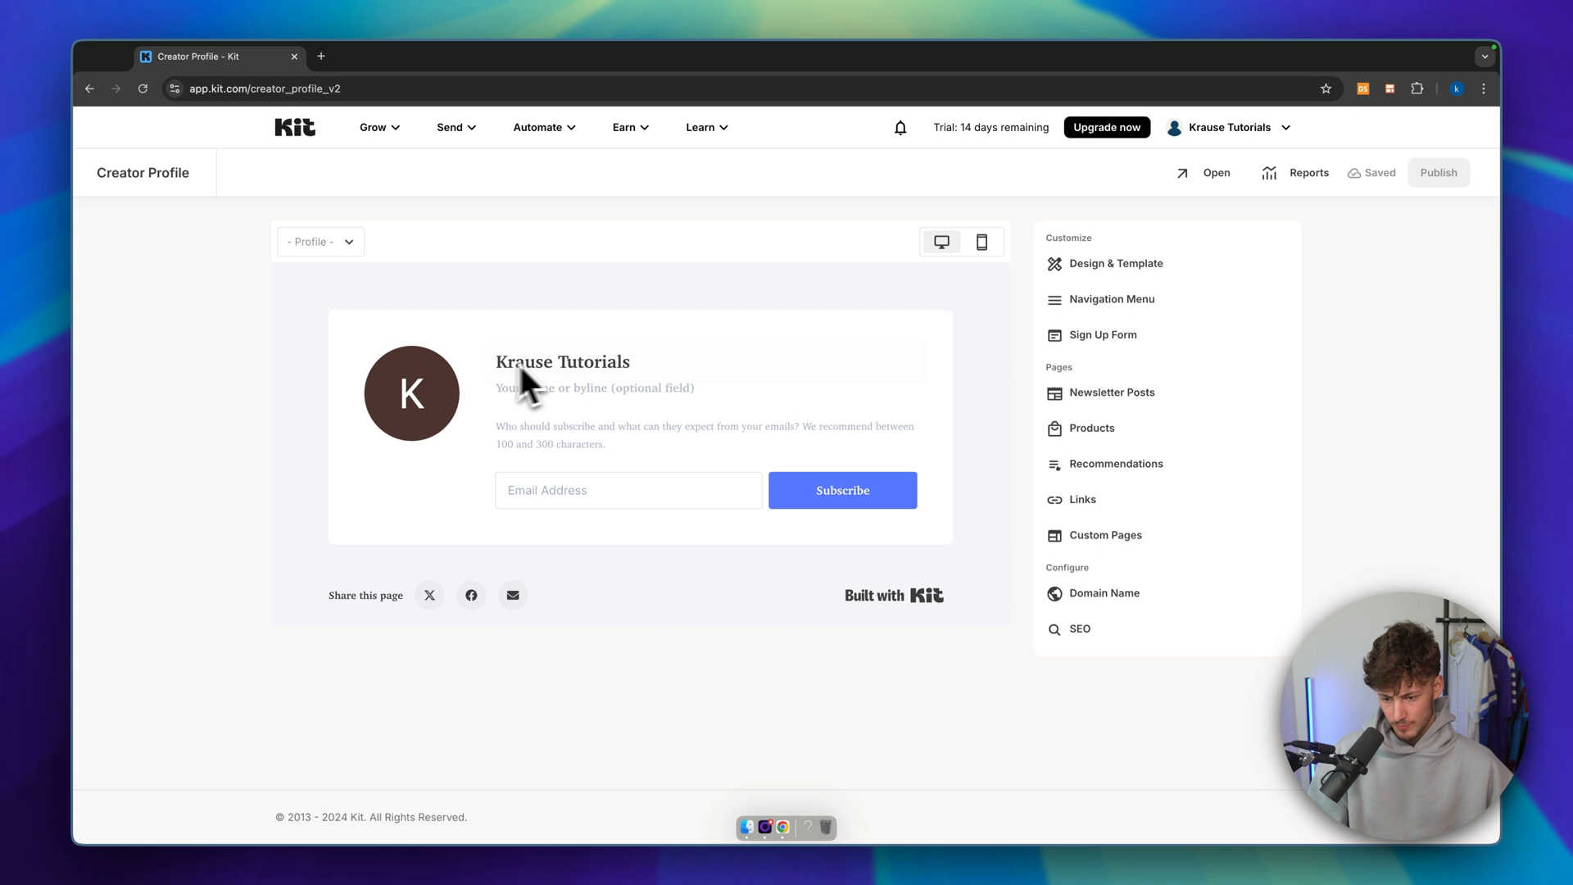
Examine the editable profile title and description text on the Creator Profile
drag(492, 367, 665, 352)
click(675, 338)
click(566, 420)
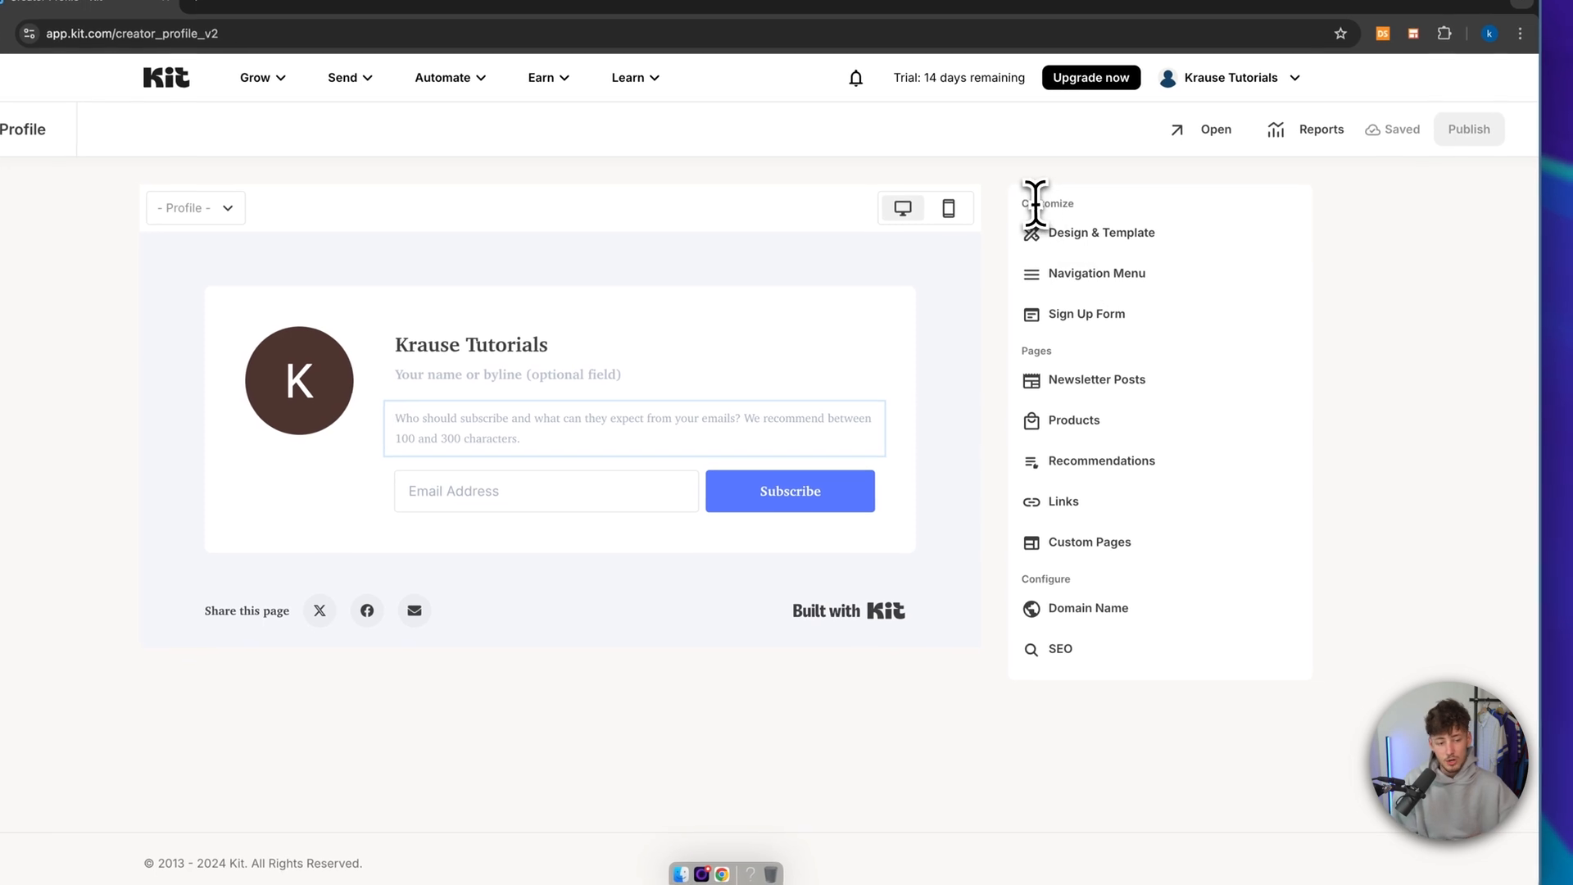
Browse the Creator Profile templates and apply the Flow template with its own template styles
click(1104, 236)
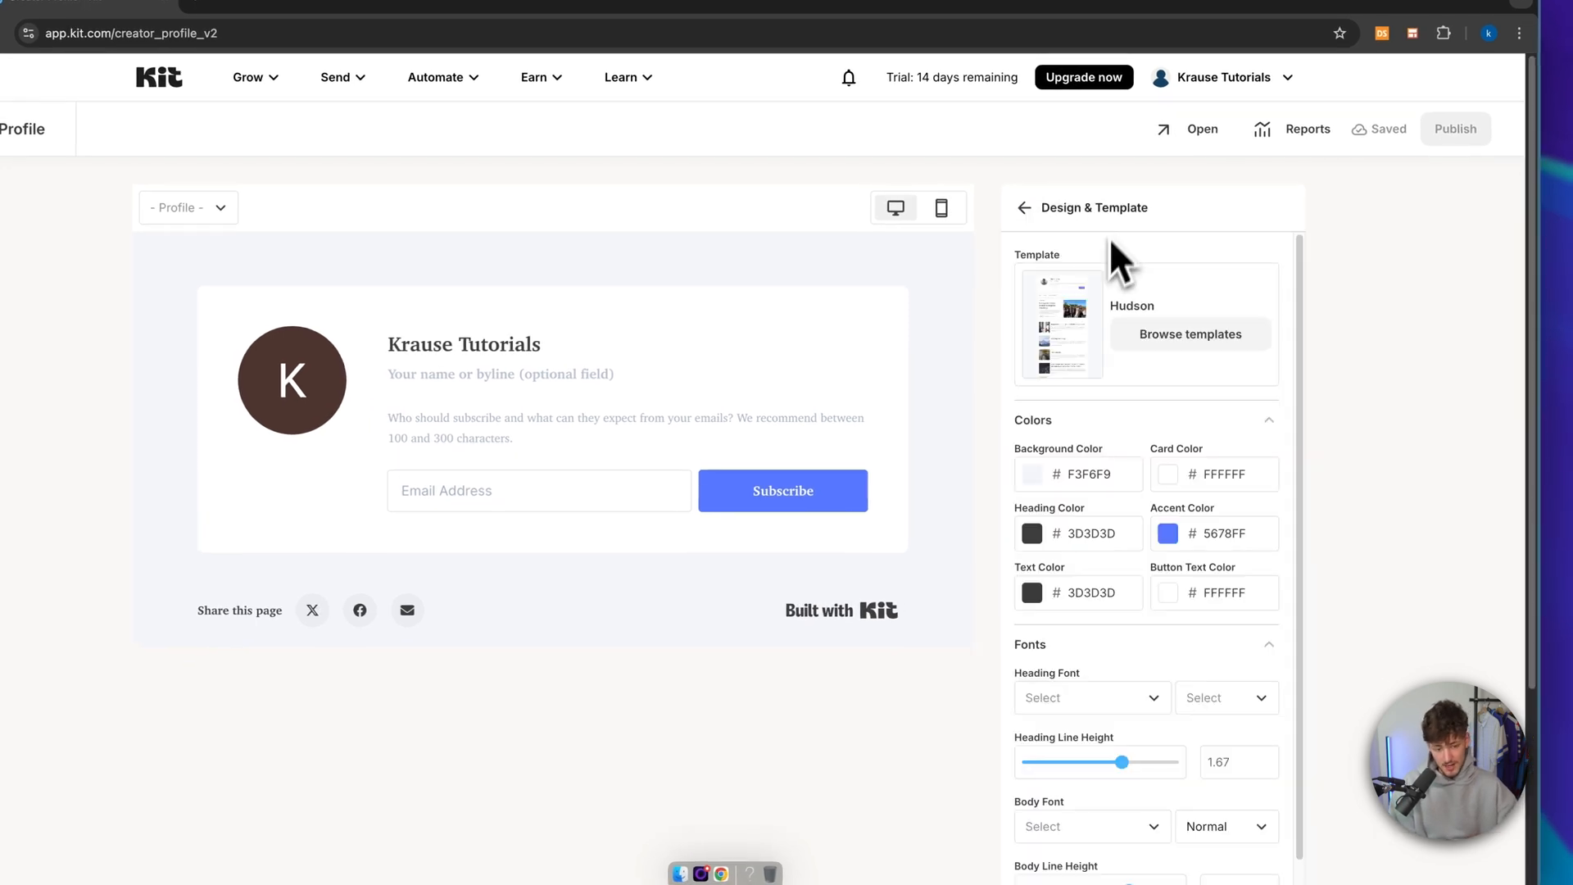
click(1193, 367)
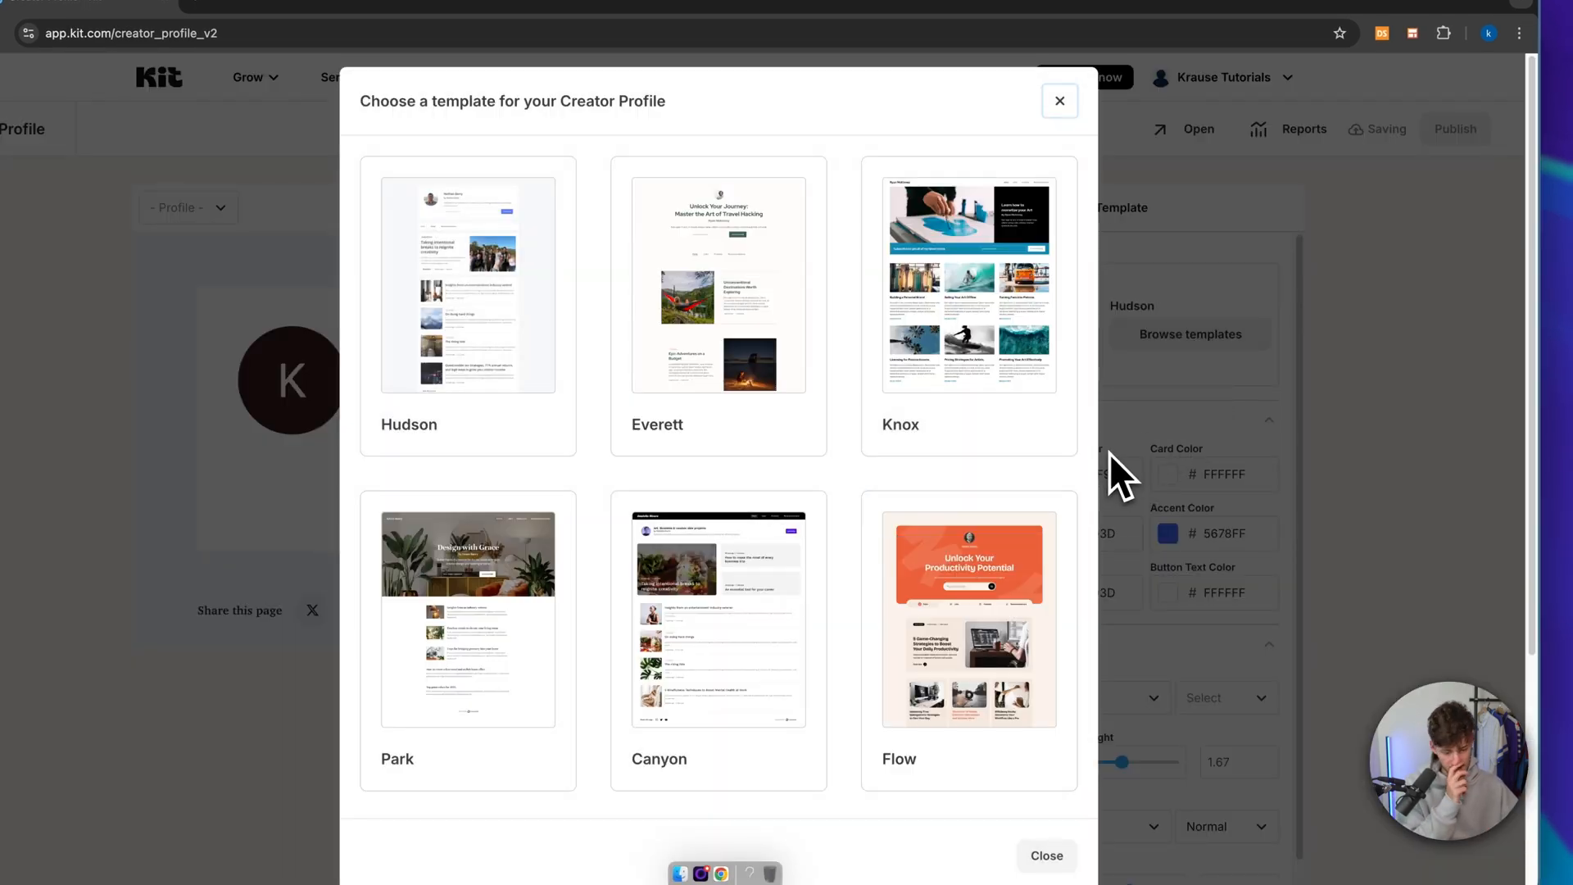
scroll(1057, 441, down, 4)
scroll(1024, 394, up, 3)
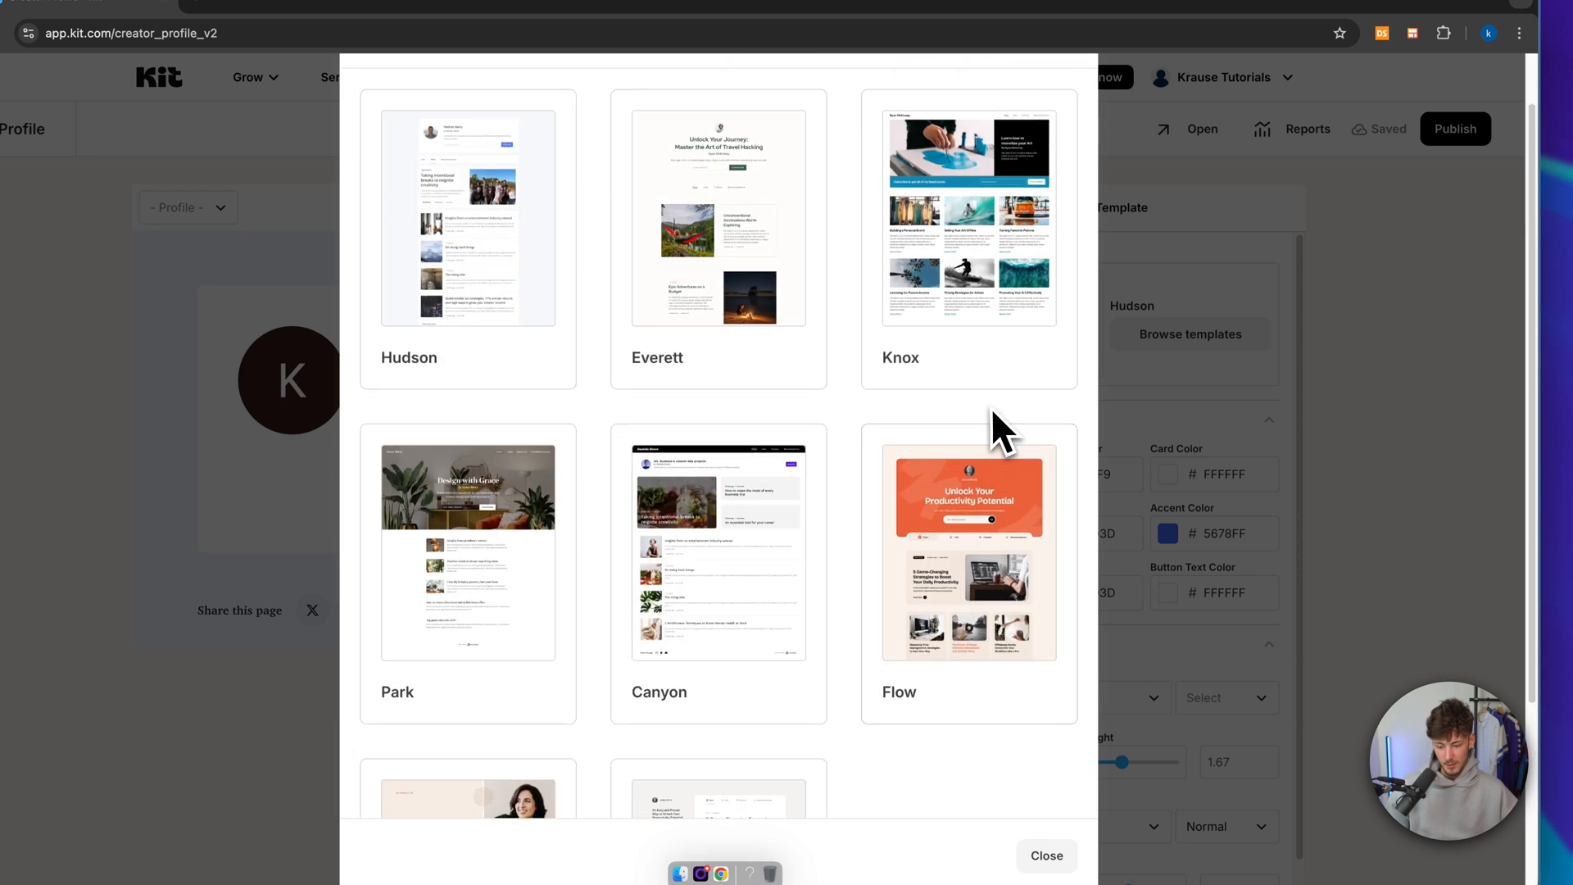
click(1015, 565)
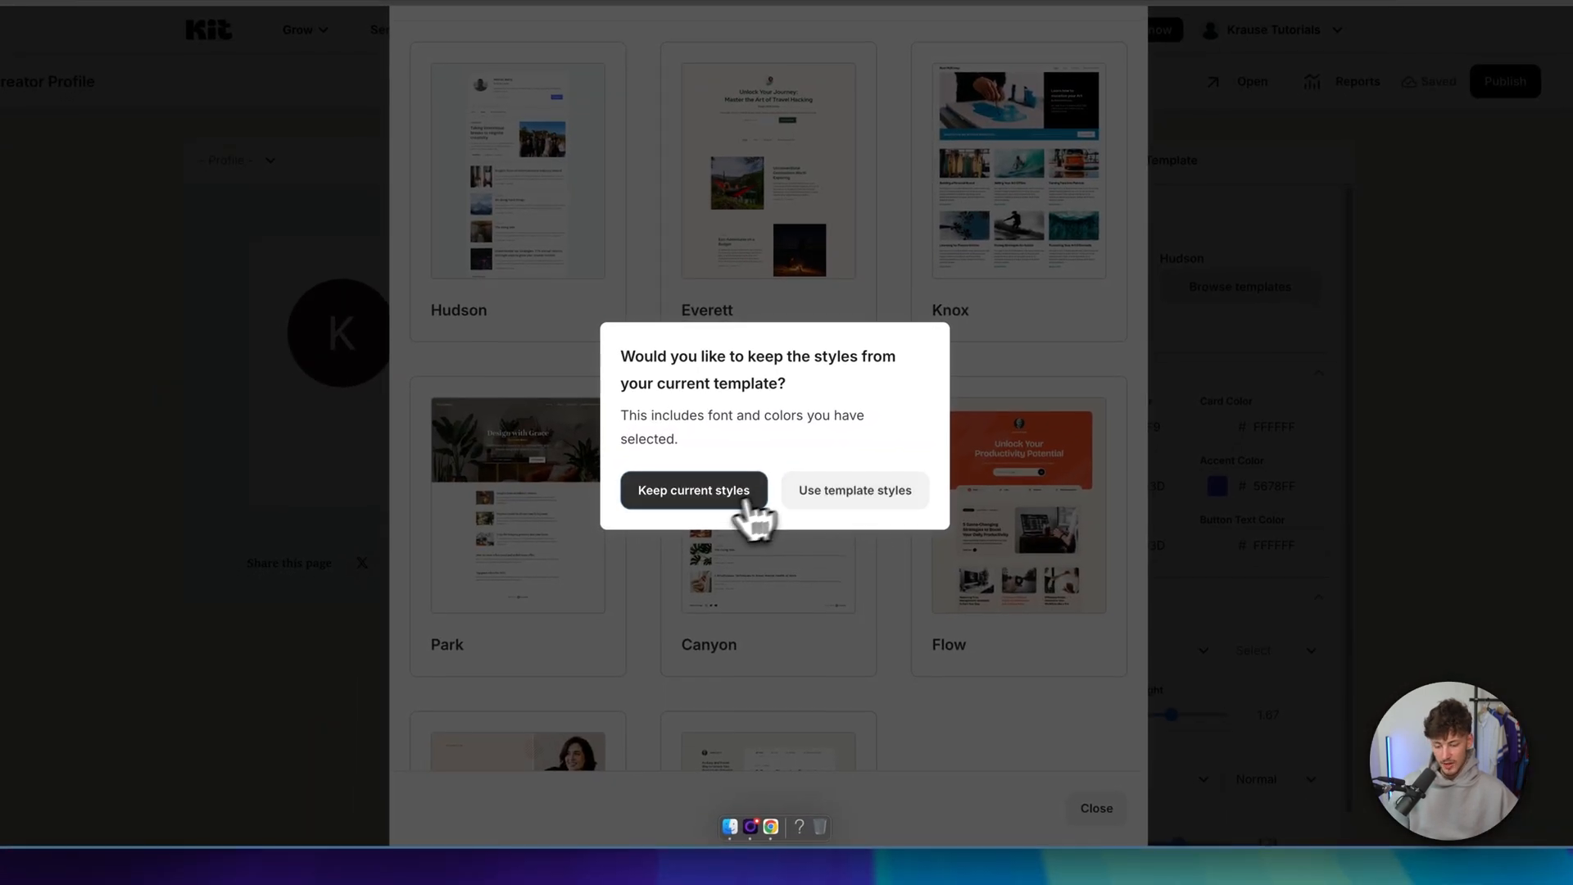
click(747, 501)
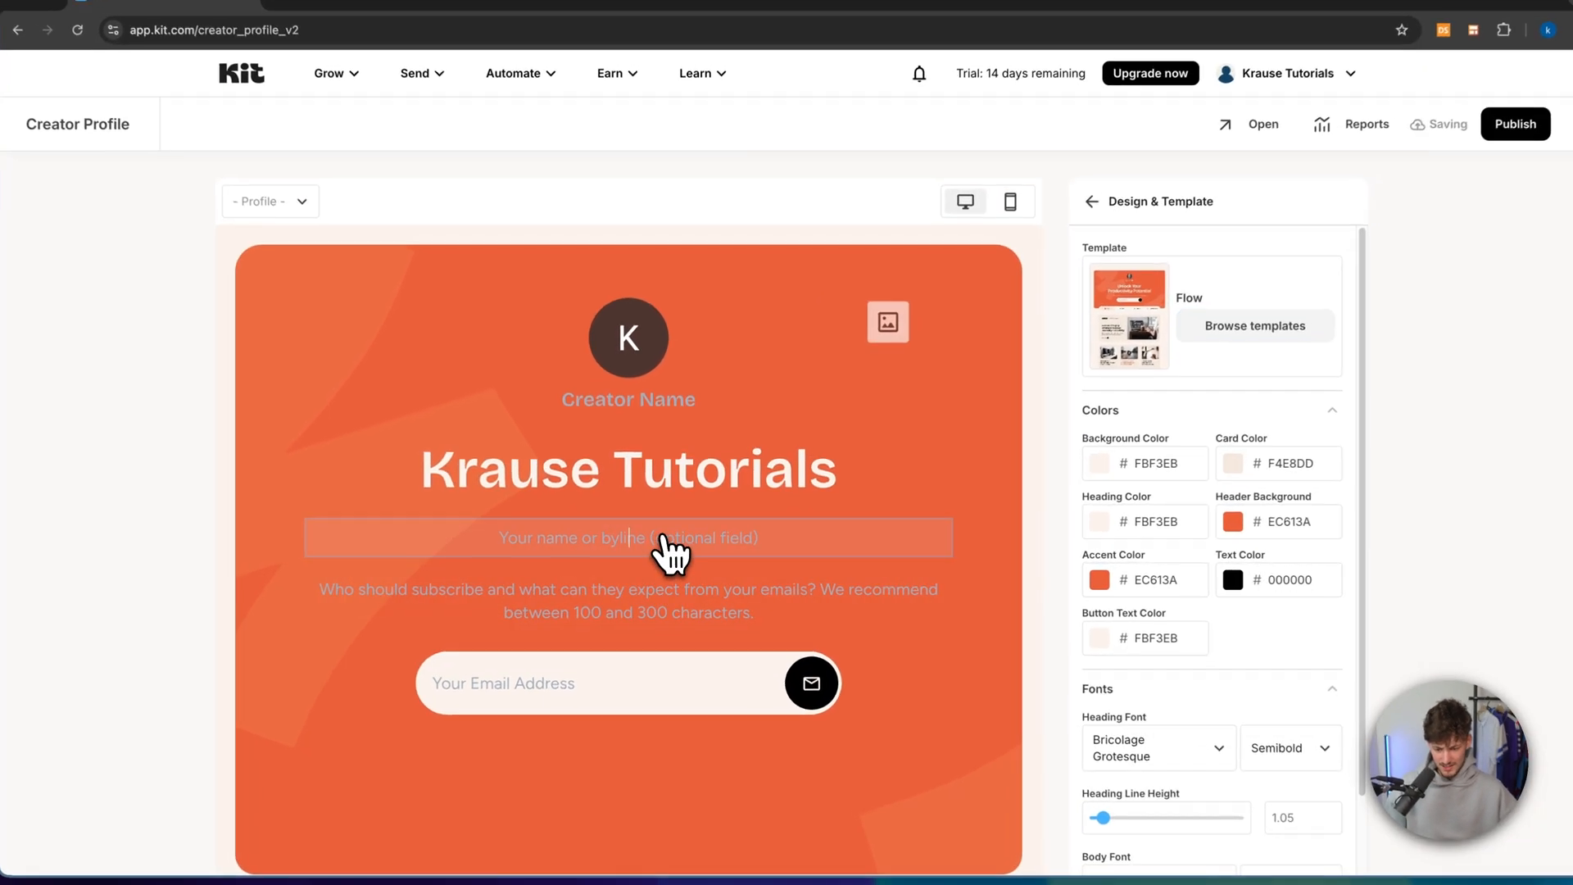
Fill the profile description with the sample text "efsdf" and the byline with "fsfsdfs"
click(710, 610)
text(efsdf)
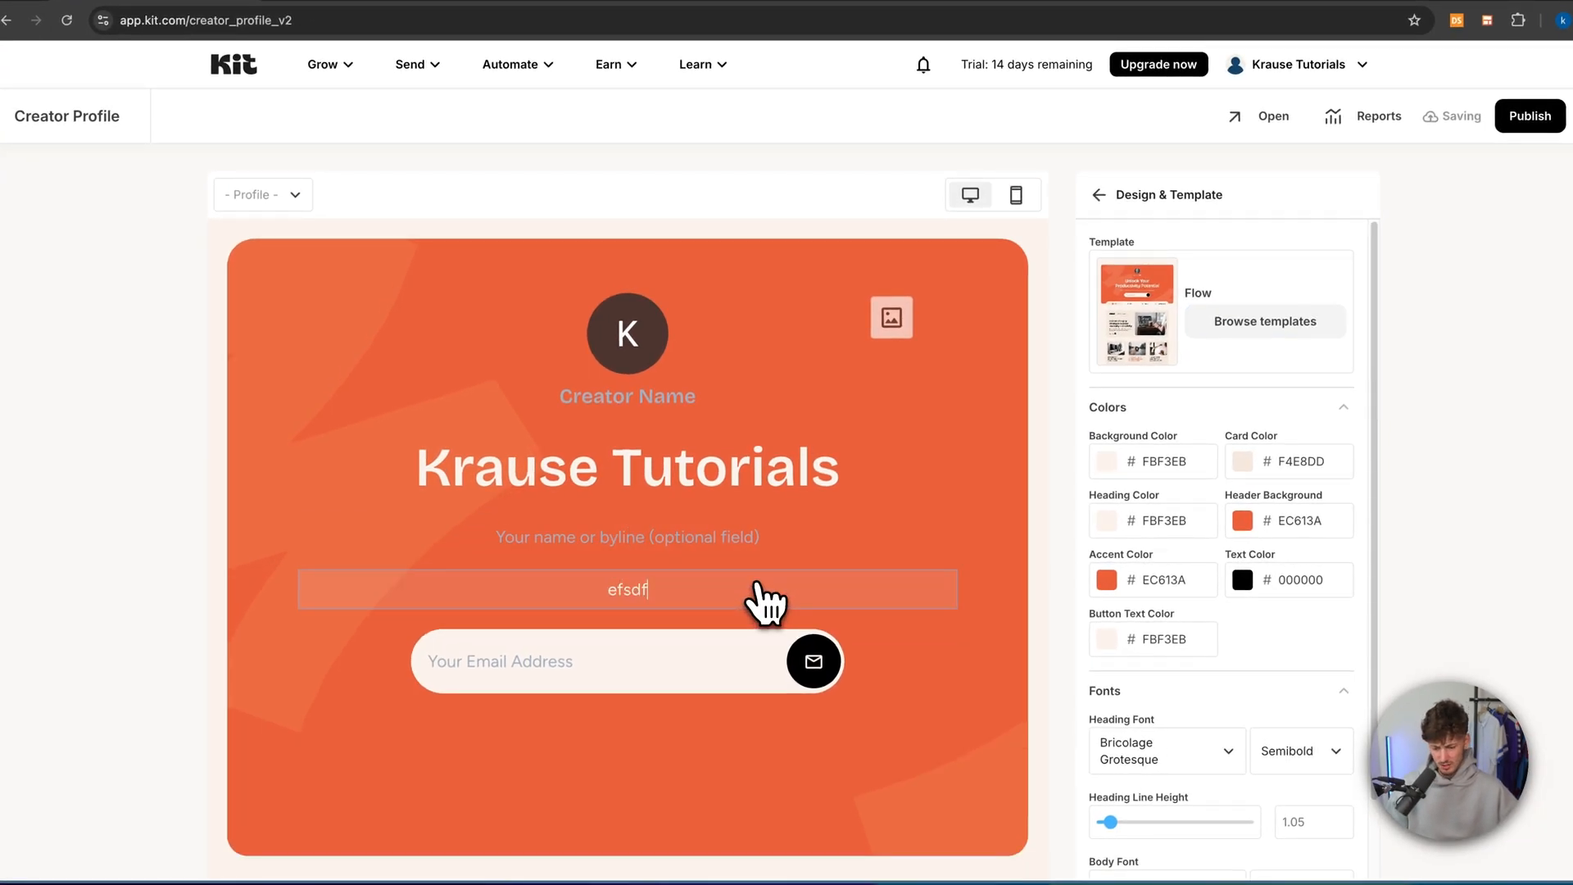
click(701, 541)
text(fs)
key(BackSpace)
Enter "KrauseTutorials" as the creator name and change the profile heading to "Subscribe for ______"
click(670, 400)
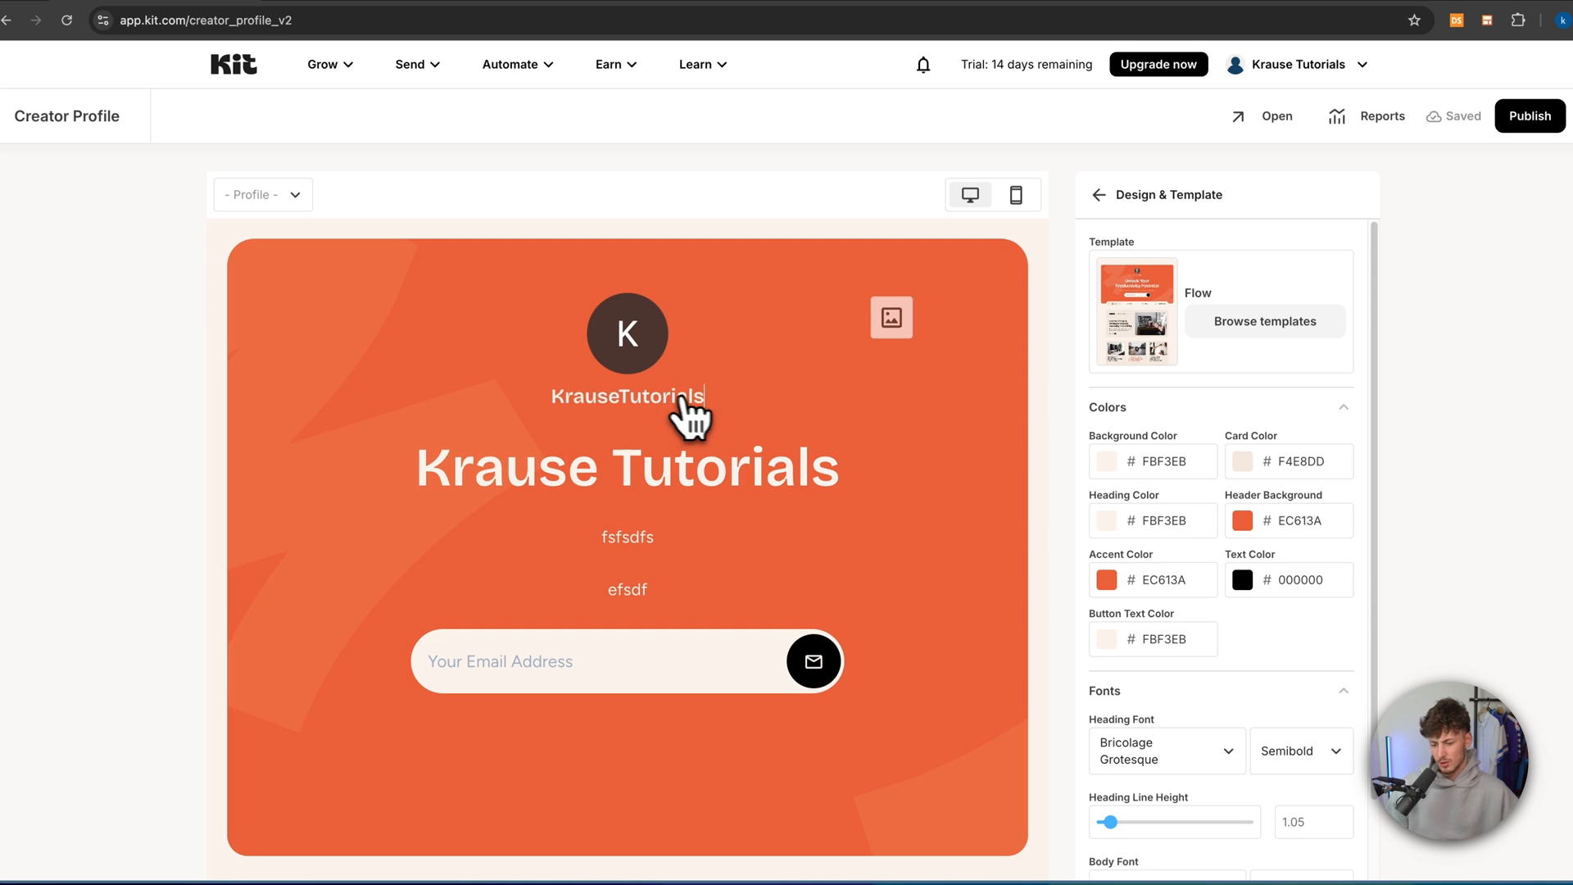
triple_click(684, 475)
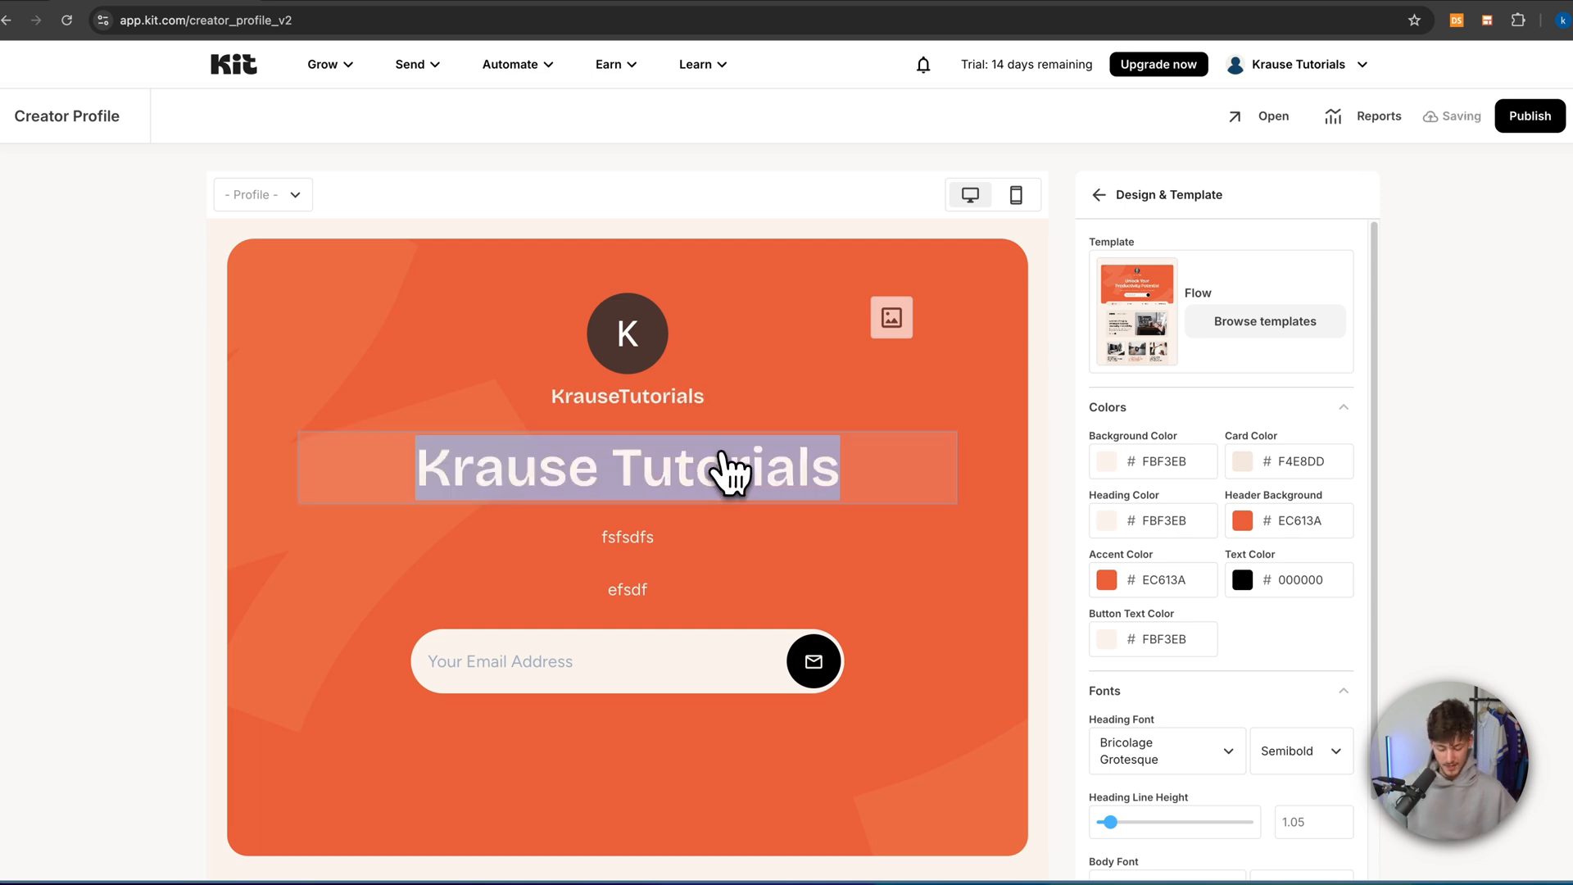
text(Subscribe for)
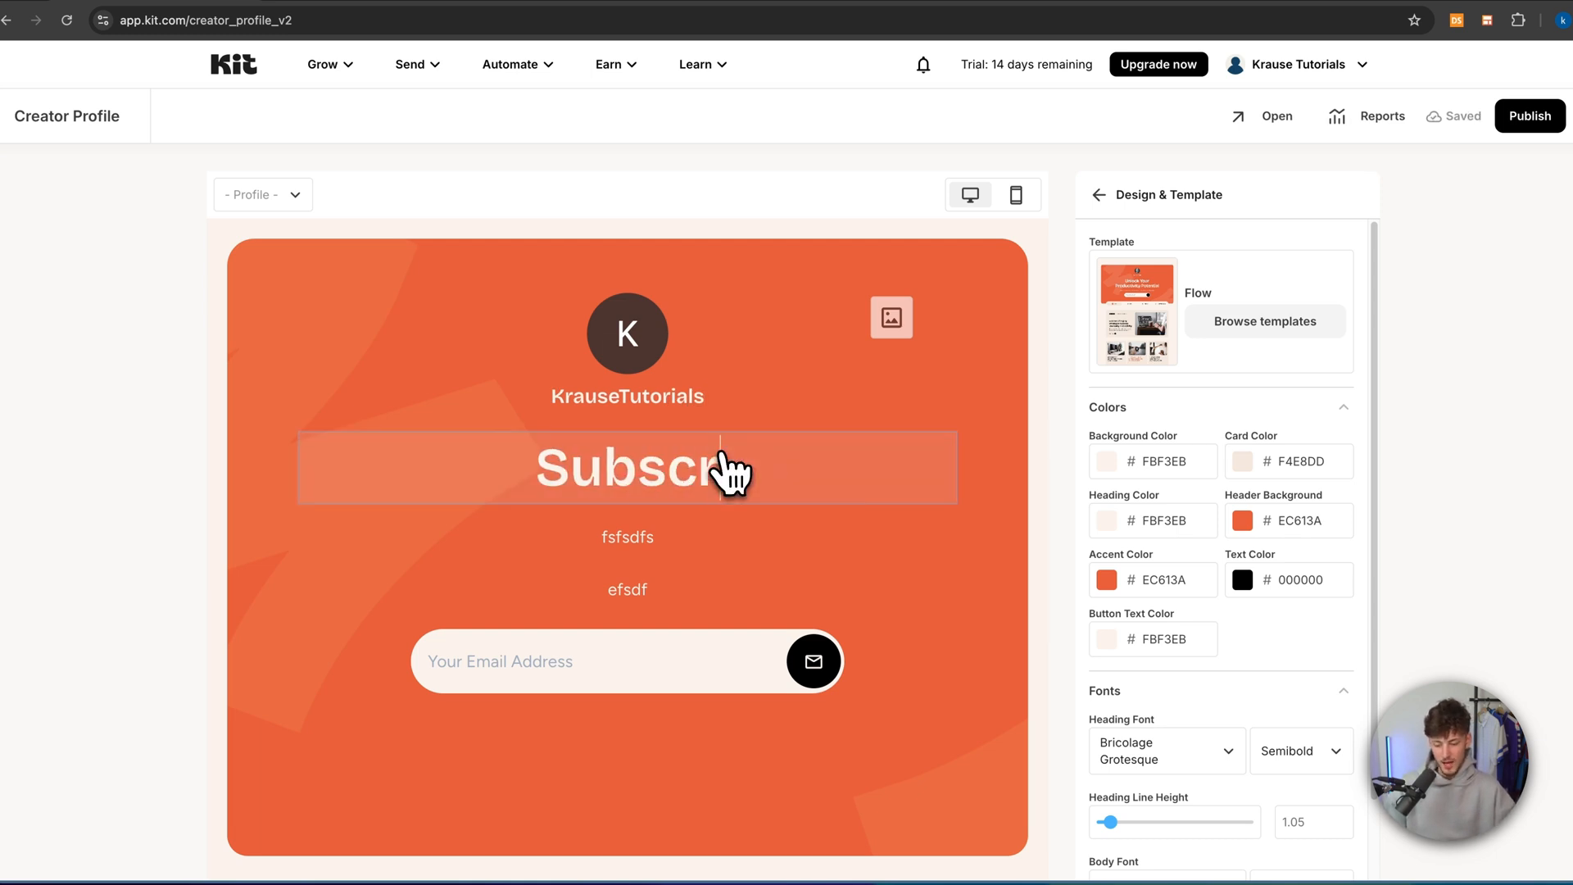
text( ______)
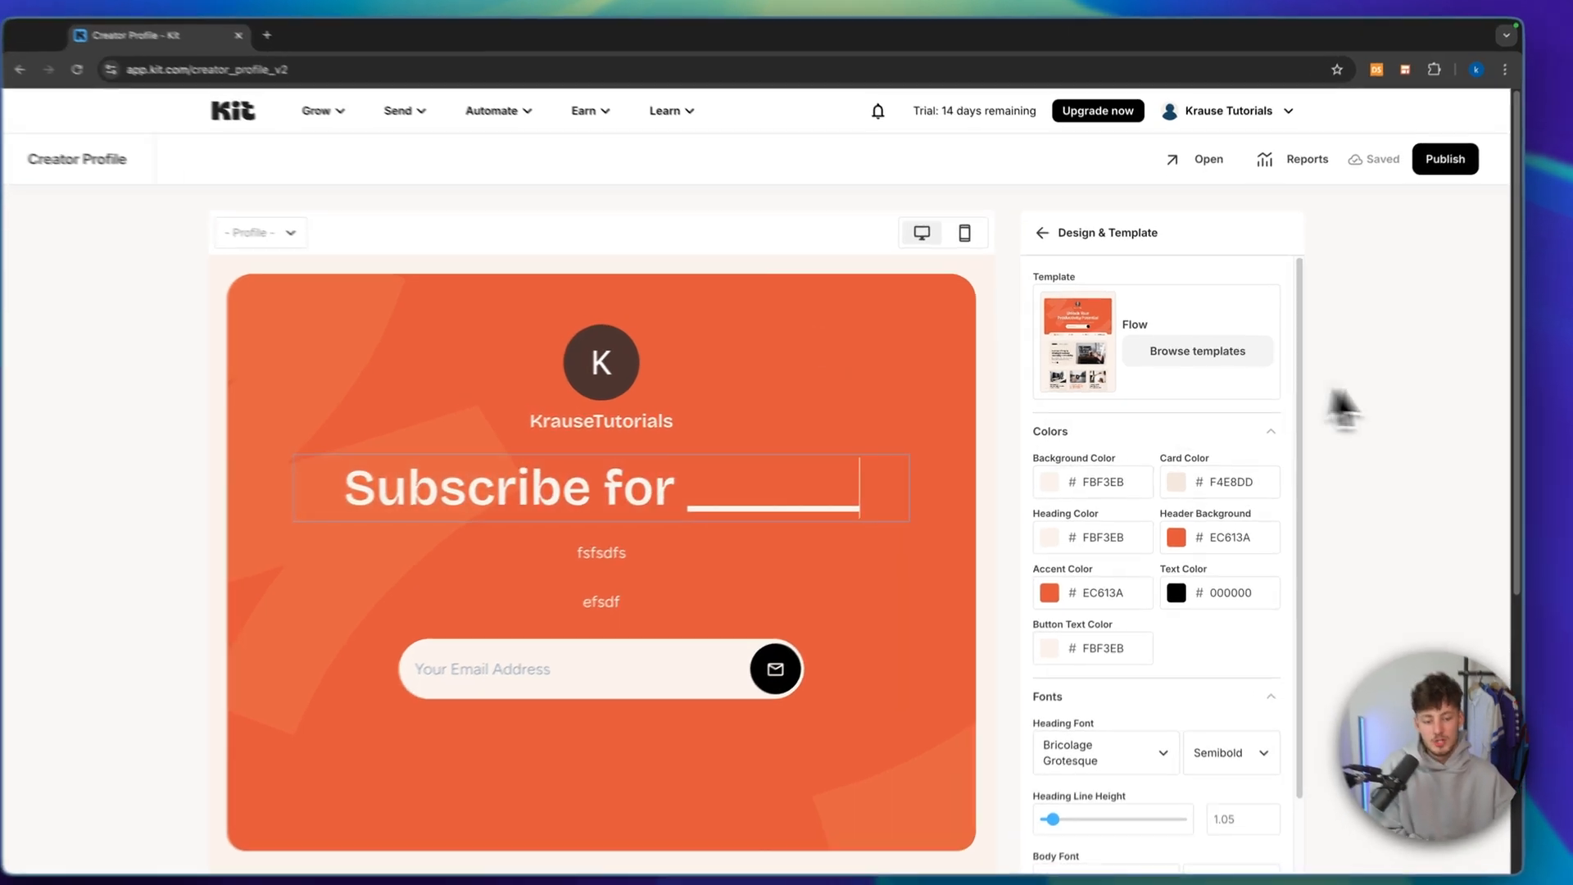
Turn on Posts in the profile's navigation menu and check the Posts section on the page preview
click(1049, 242)
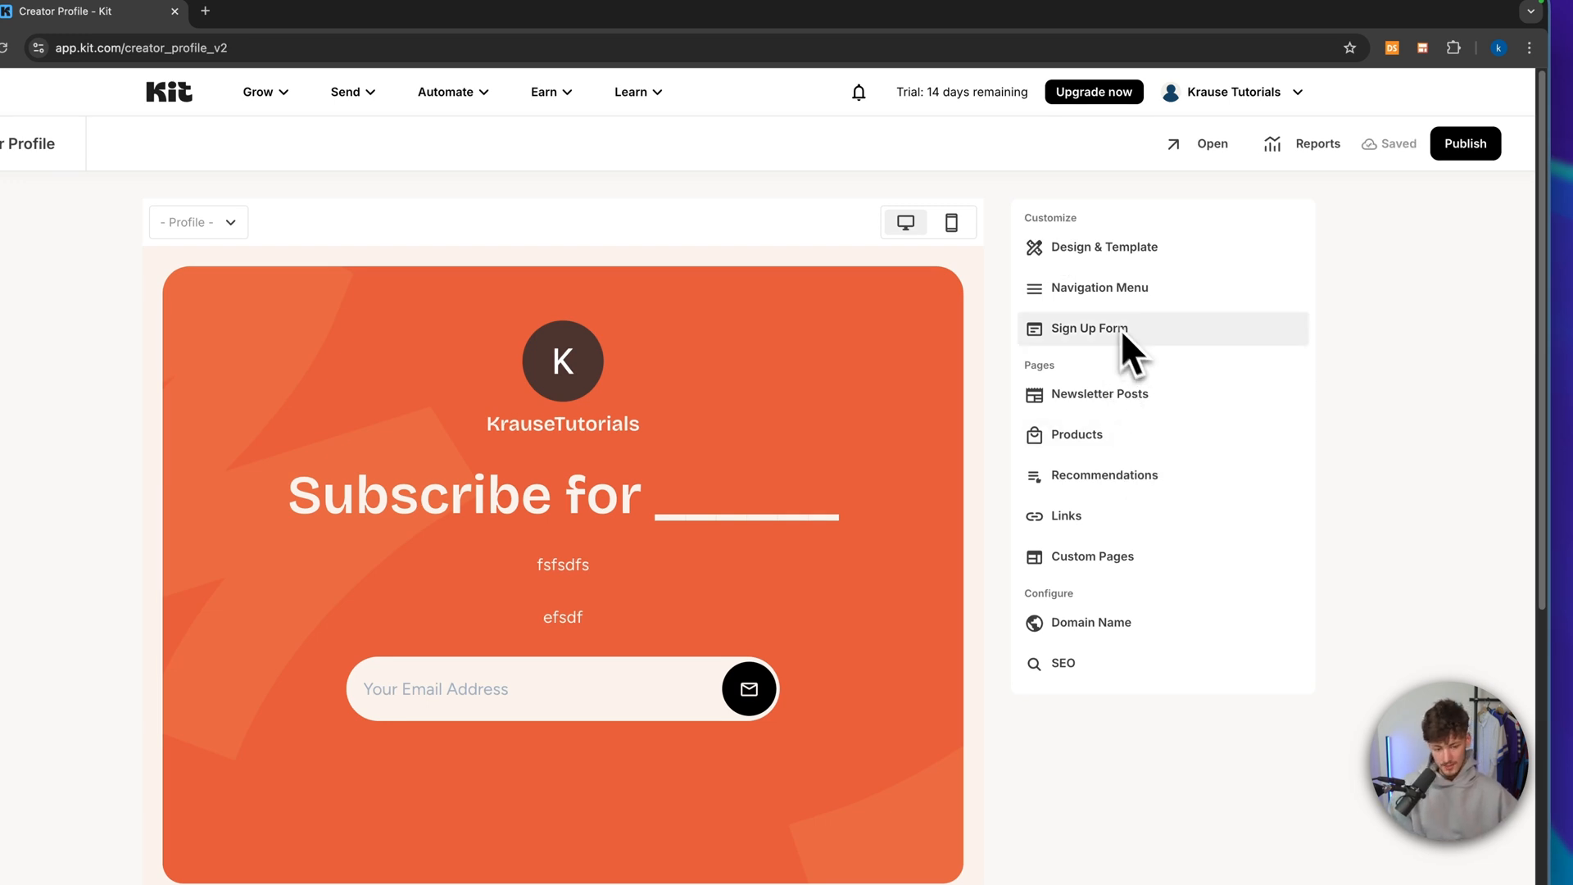
click(1090, 288)
click(1271, 279)
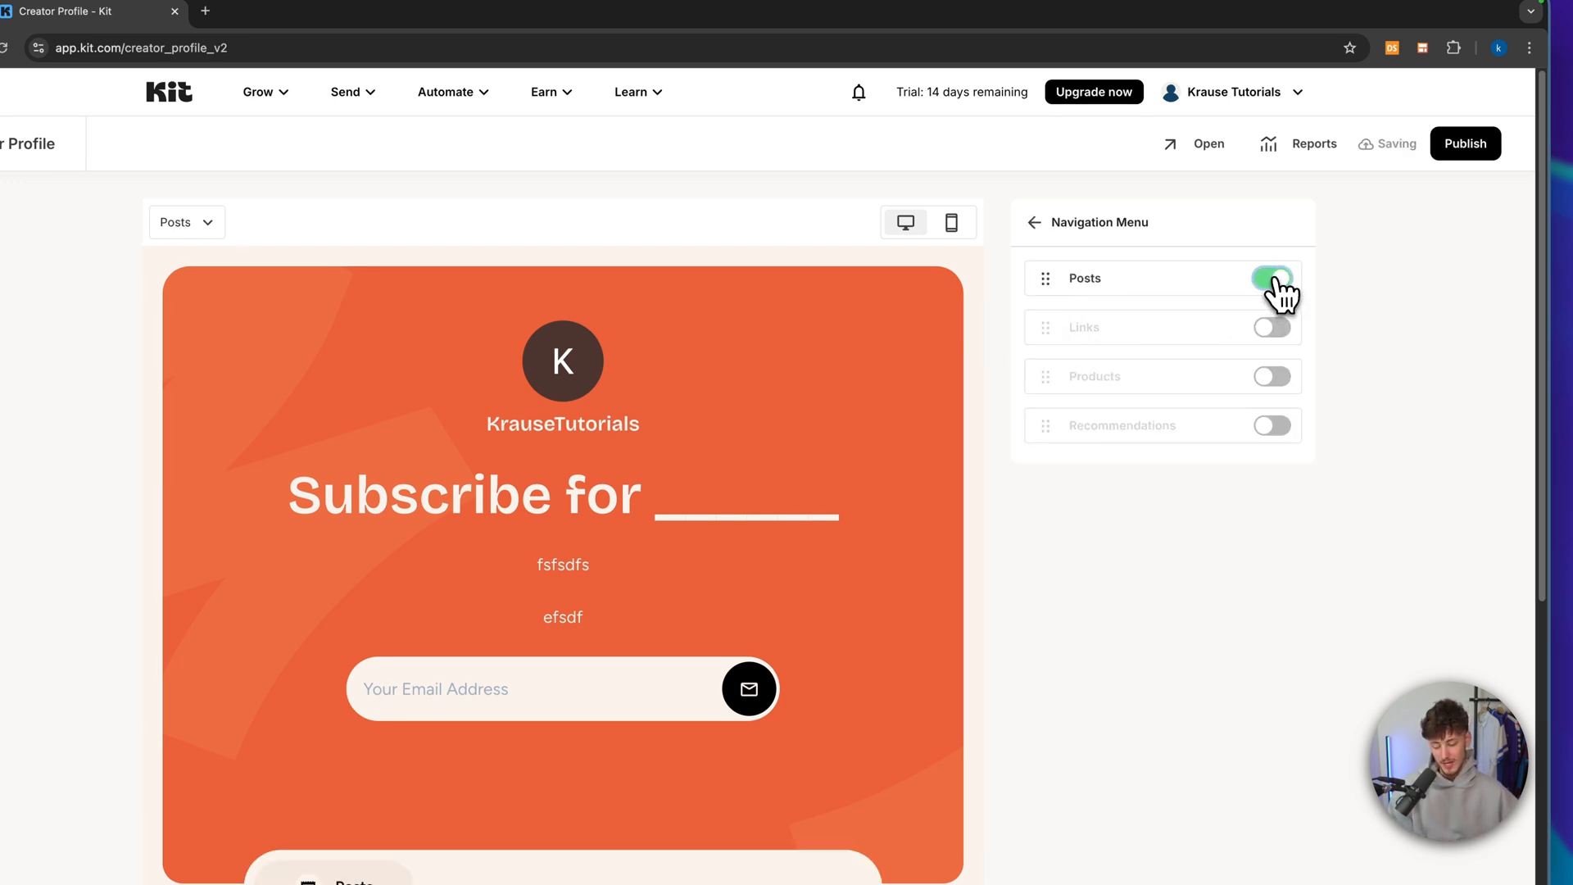
click(1276, 279)
scroll(809, 496, down, 2)
scroll(1068, 302, up, 2)
click(1268, 286)
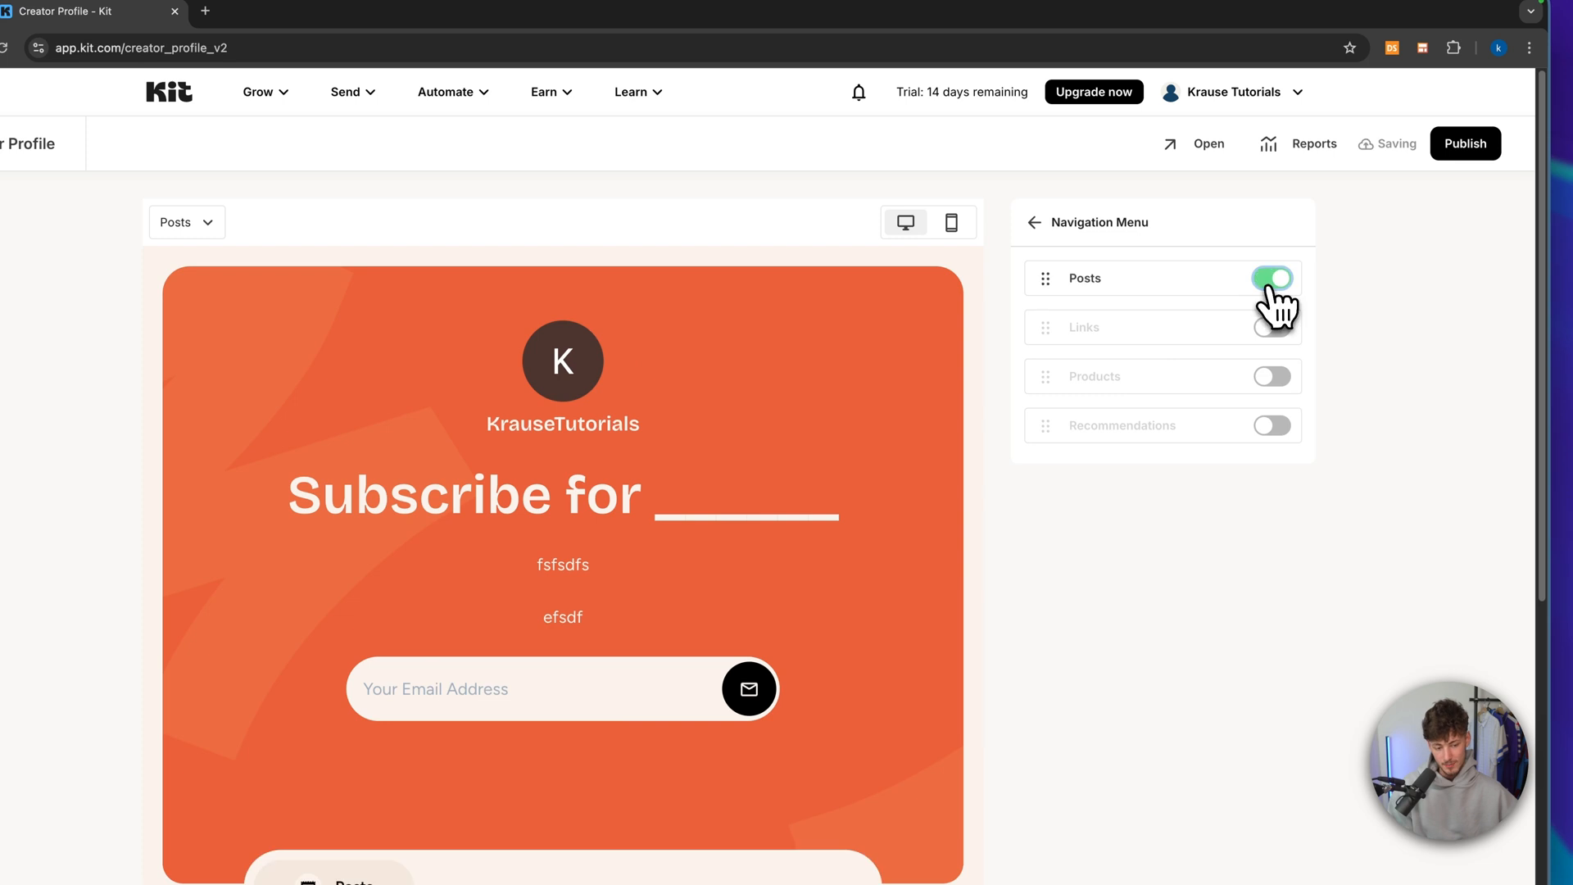
scroll(524, 704, down, 2)
scroll(901, 566, up, 2)
scroll(954, 540, down, 3)
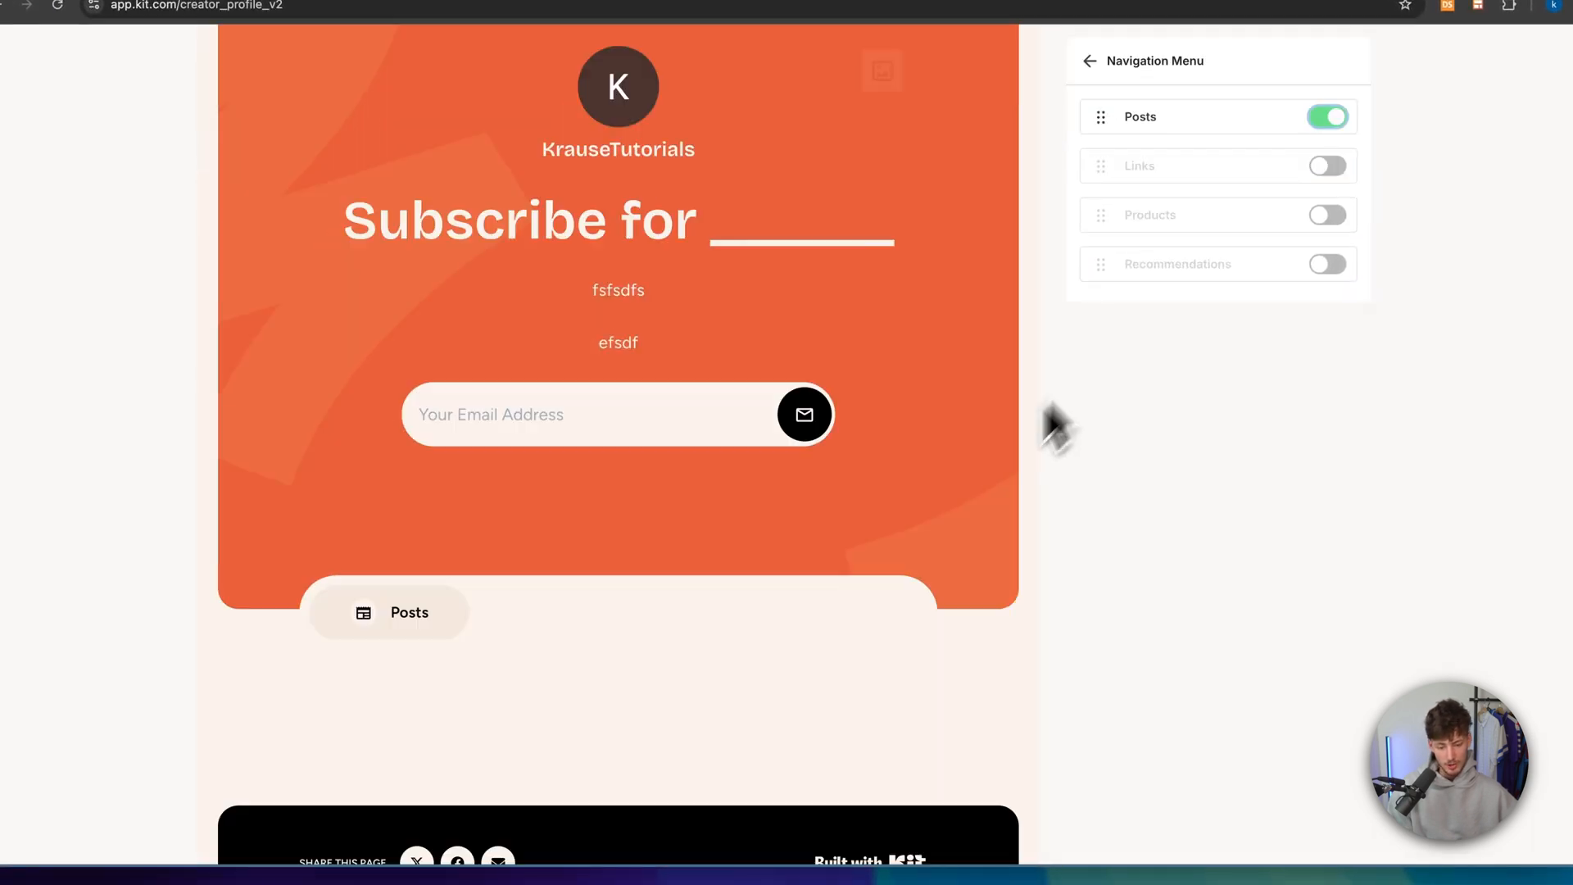
scroll(574, 507, up, 3)
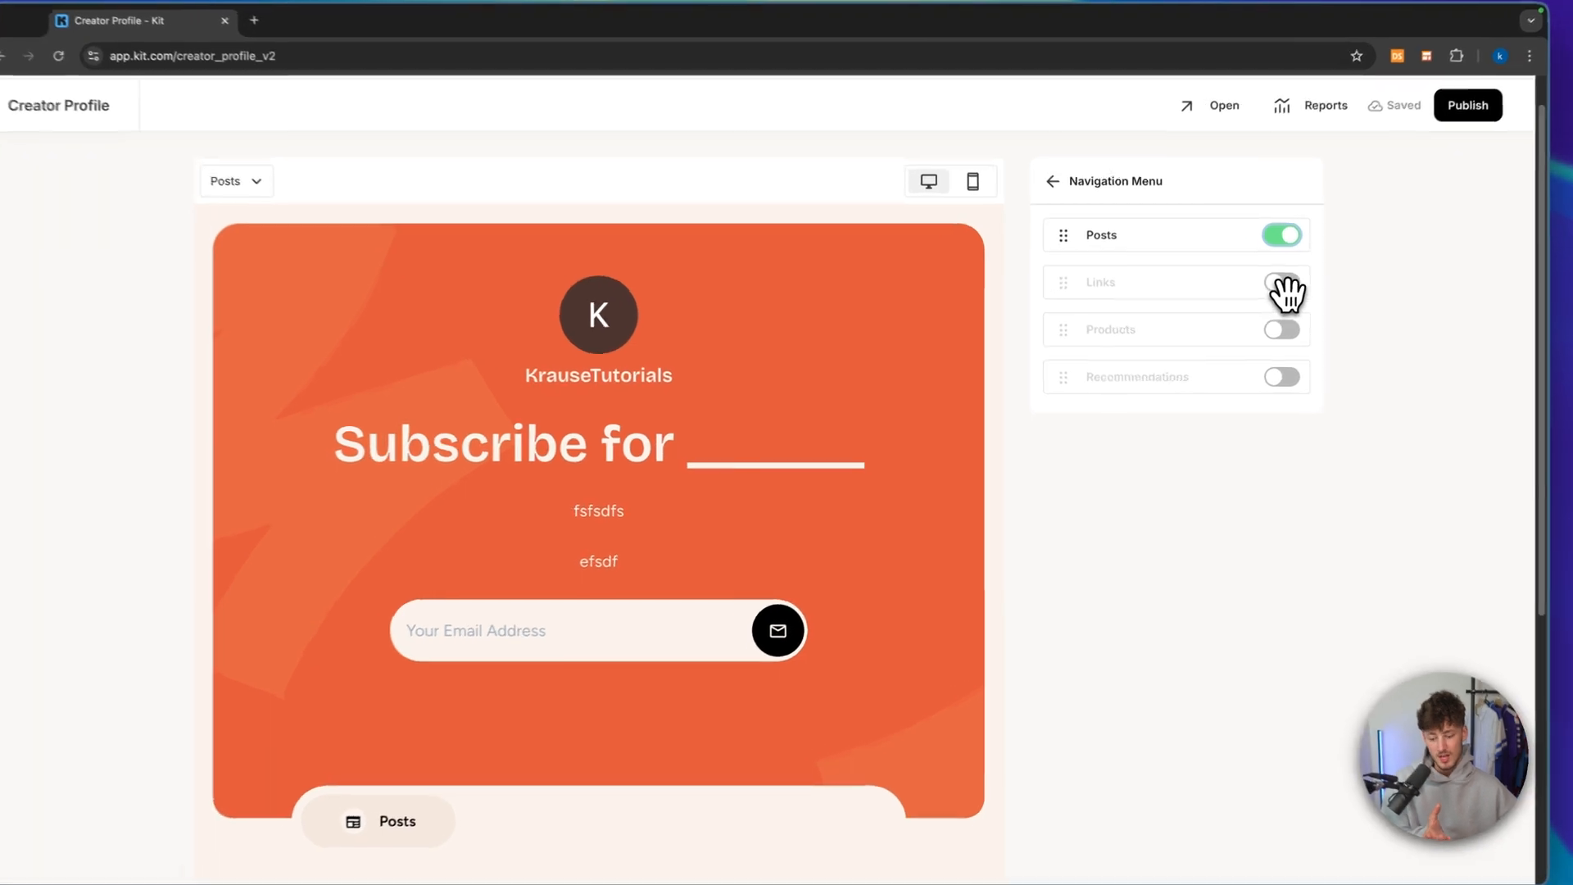
Turn on Links in the profile's navigation menu and open the Links section for editing
click(1282, 283)
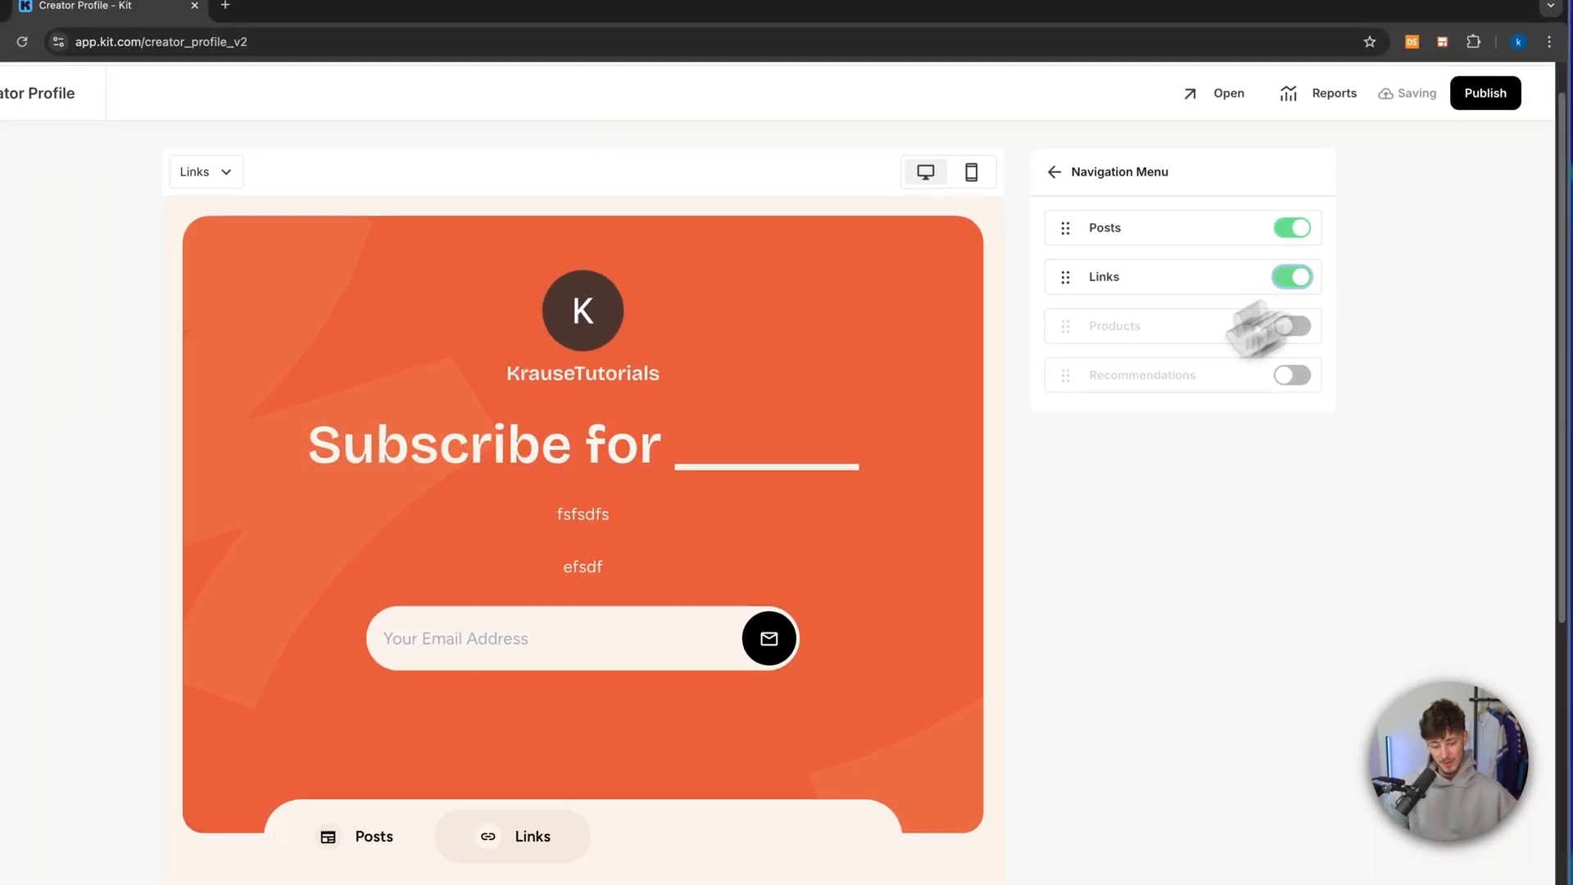
scroll(730, 615, down, 5)
click(430, 507)
click(544, 496)
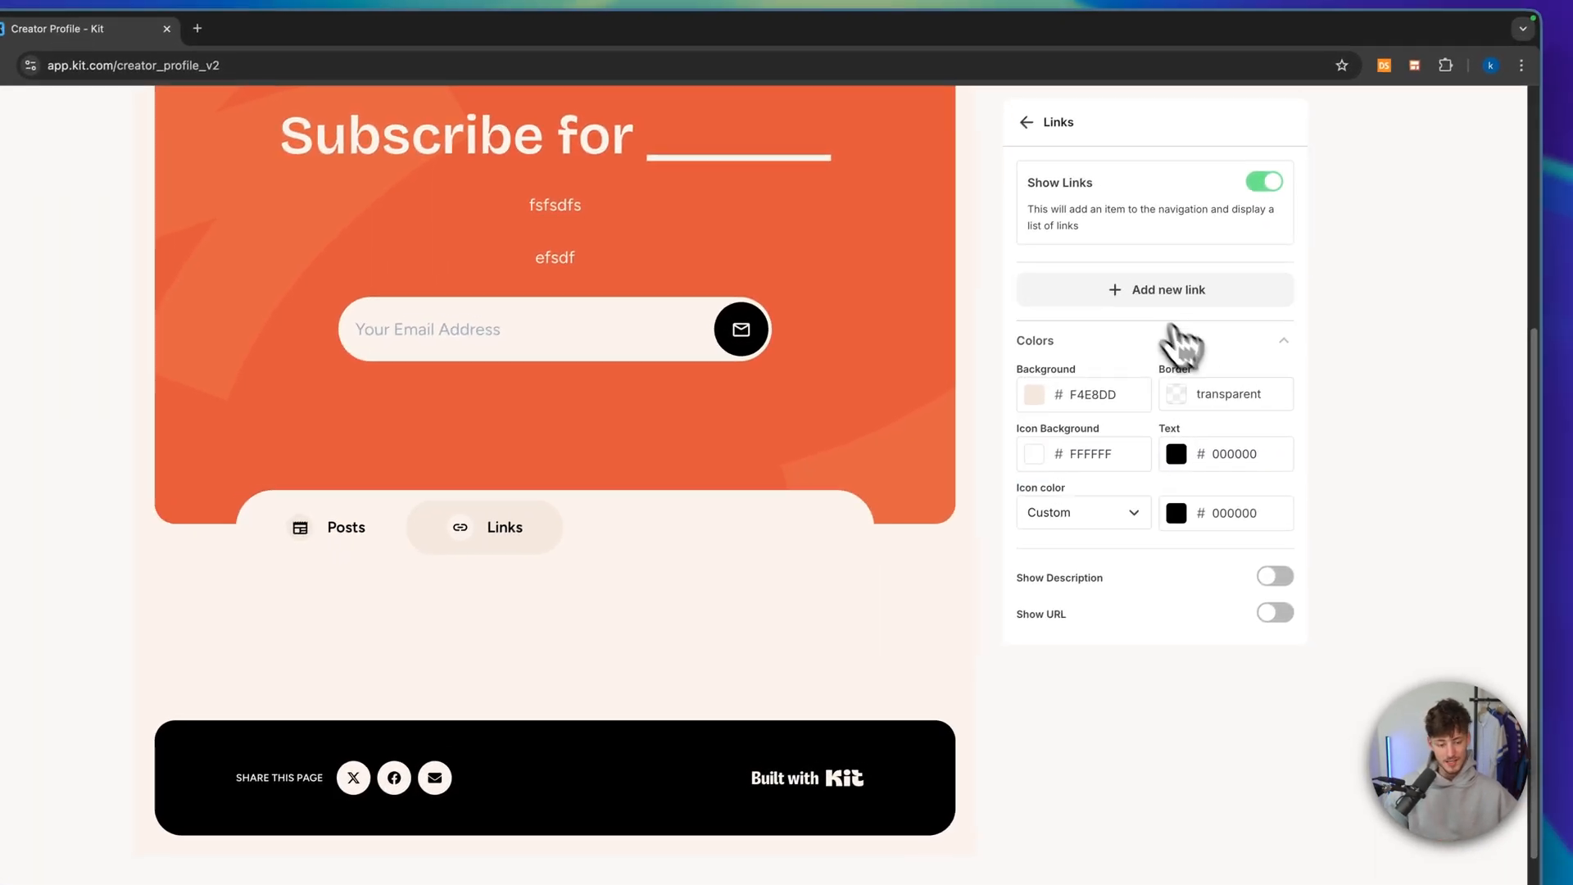
Add a link labelled "YouTube" with the channel's URL, the description "My YouTube Channel" and the YouTube icon
click(1170, 295)
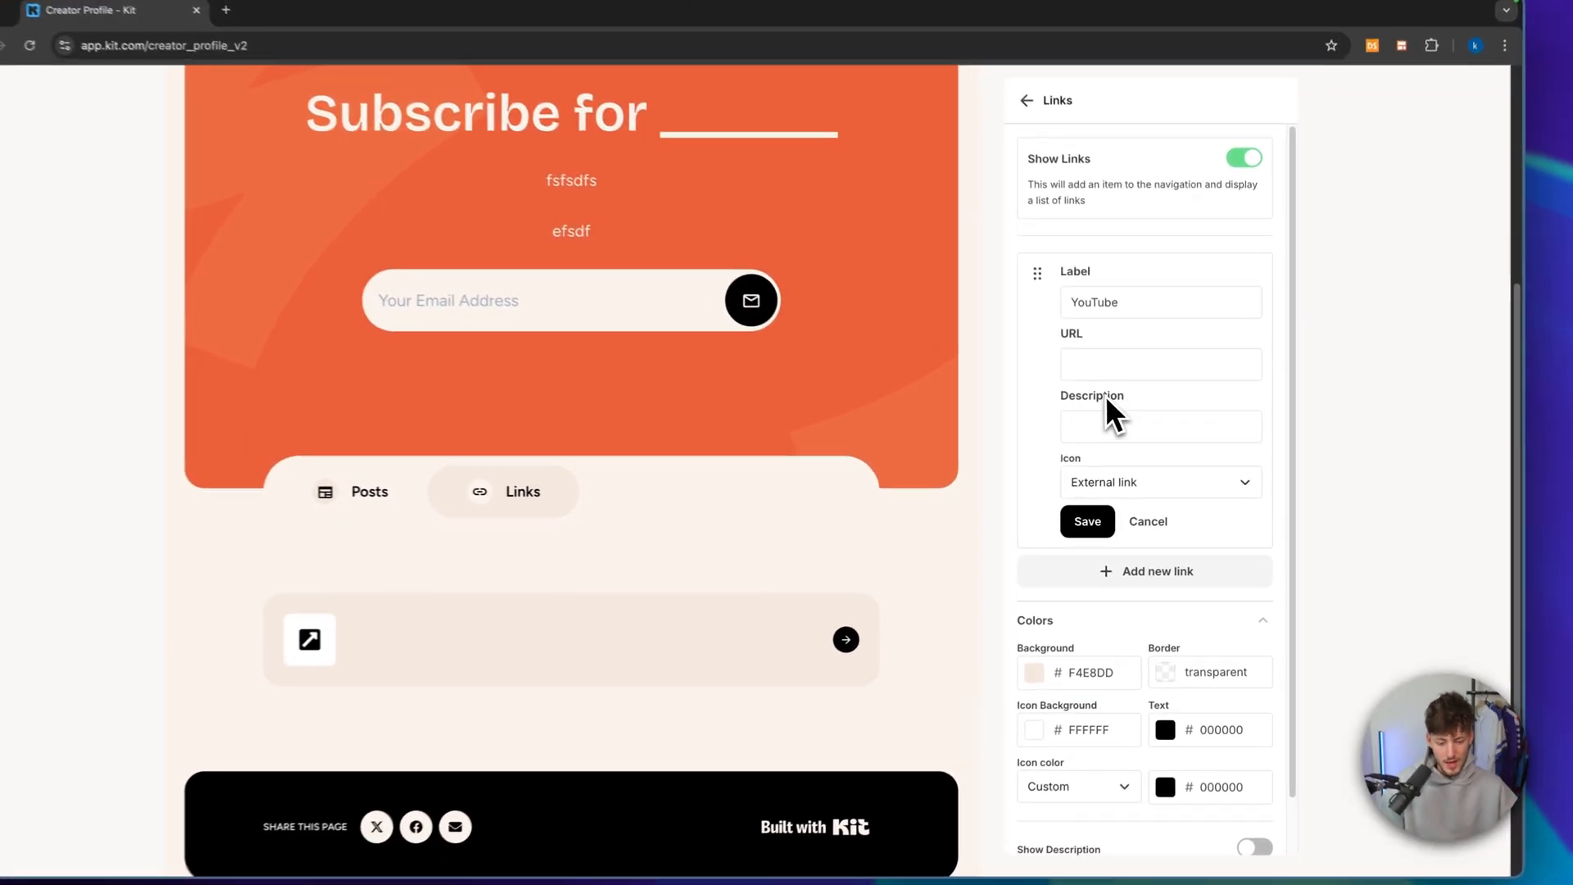
click(1127, 379)
text(youtube.com/@Krau)
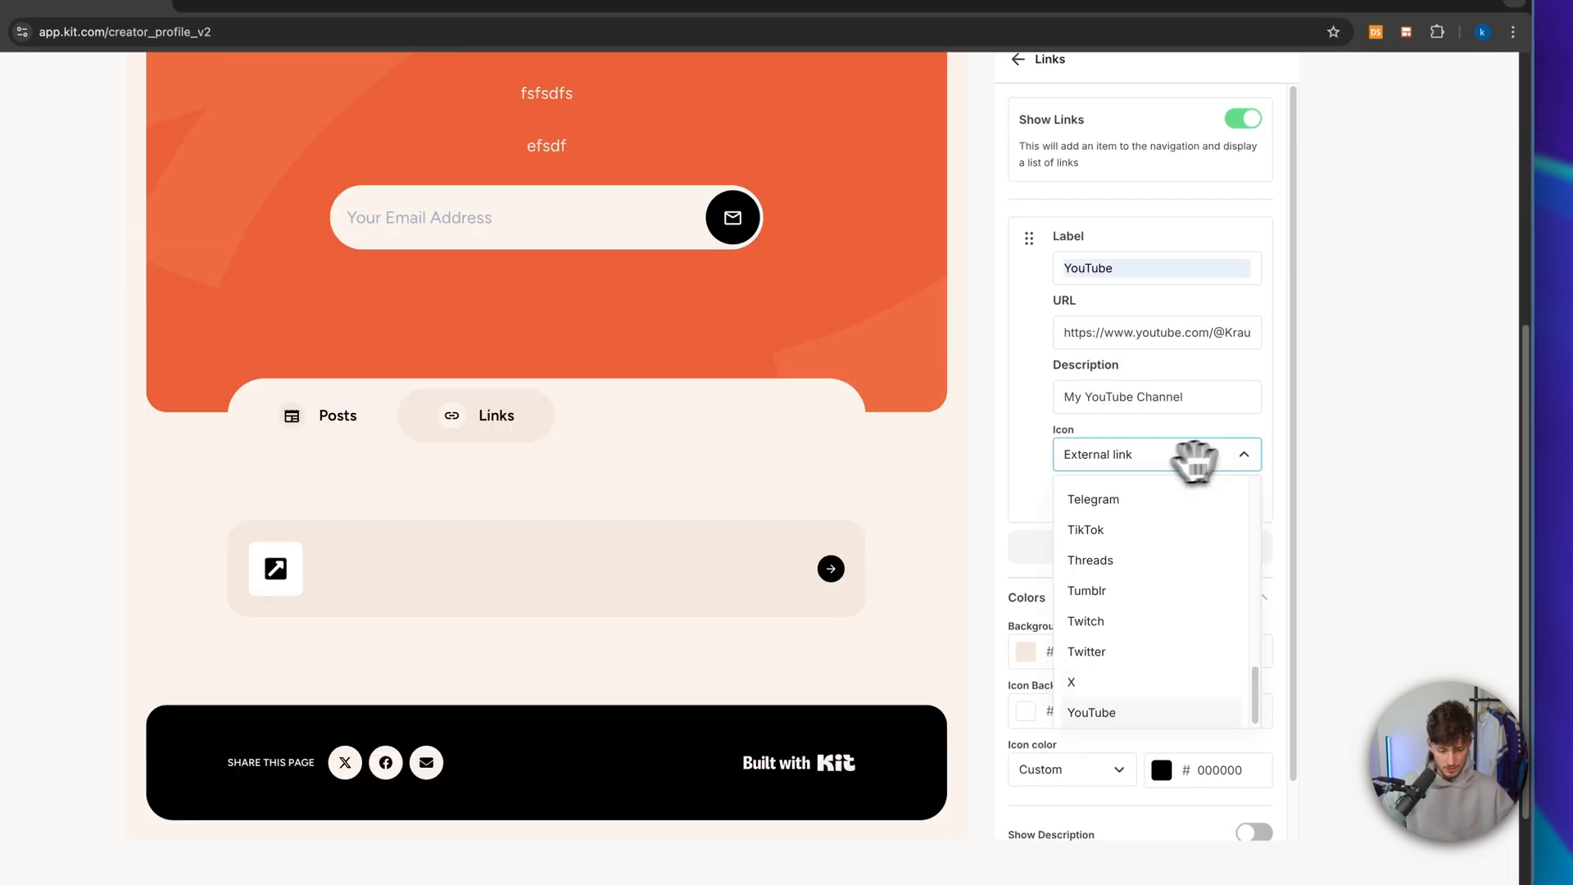
click(1133, 705)
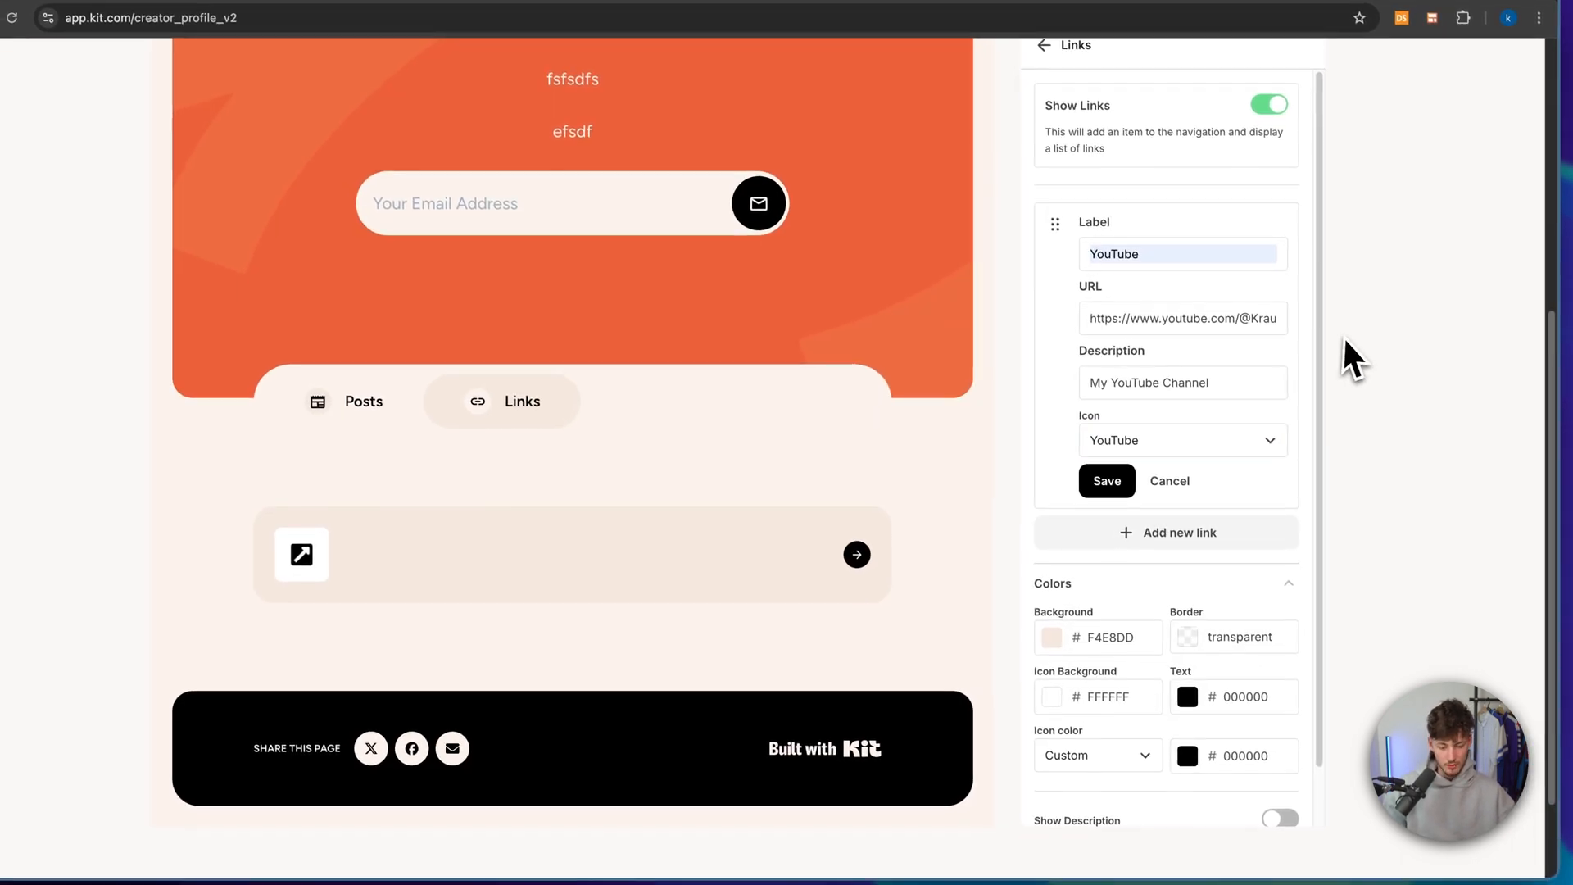
click(1102, 489)
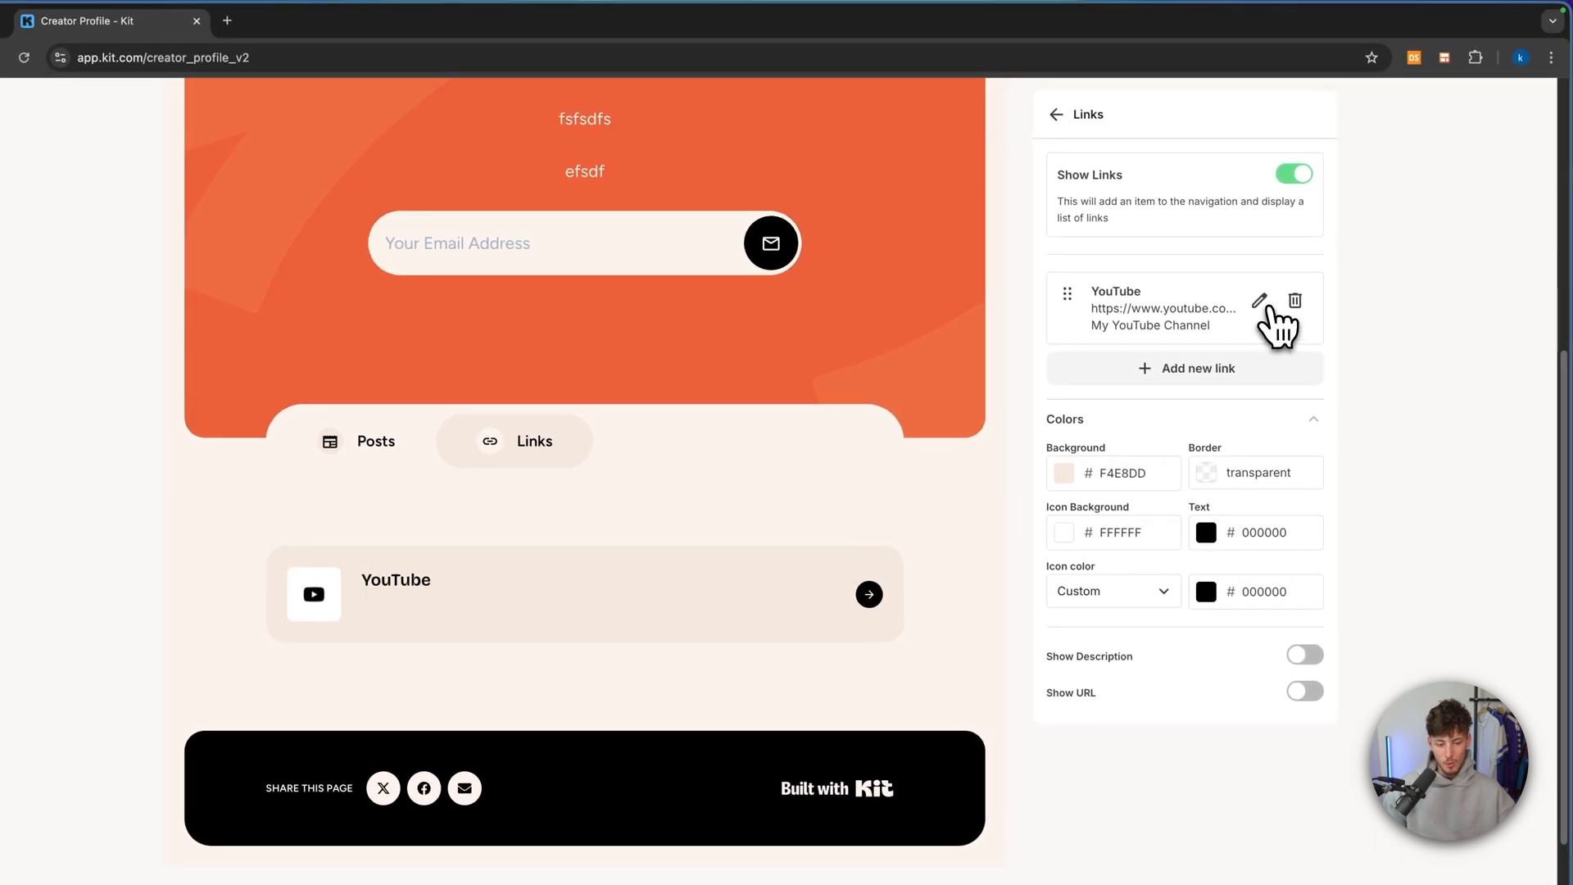
Open the YouTube link's details in the Links section and turn on Show Description for the links
click(1261, 303)
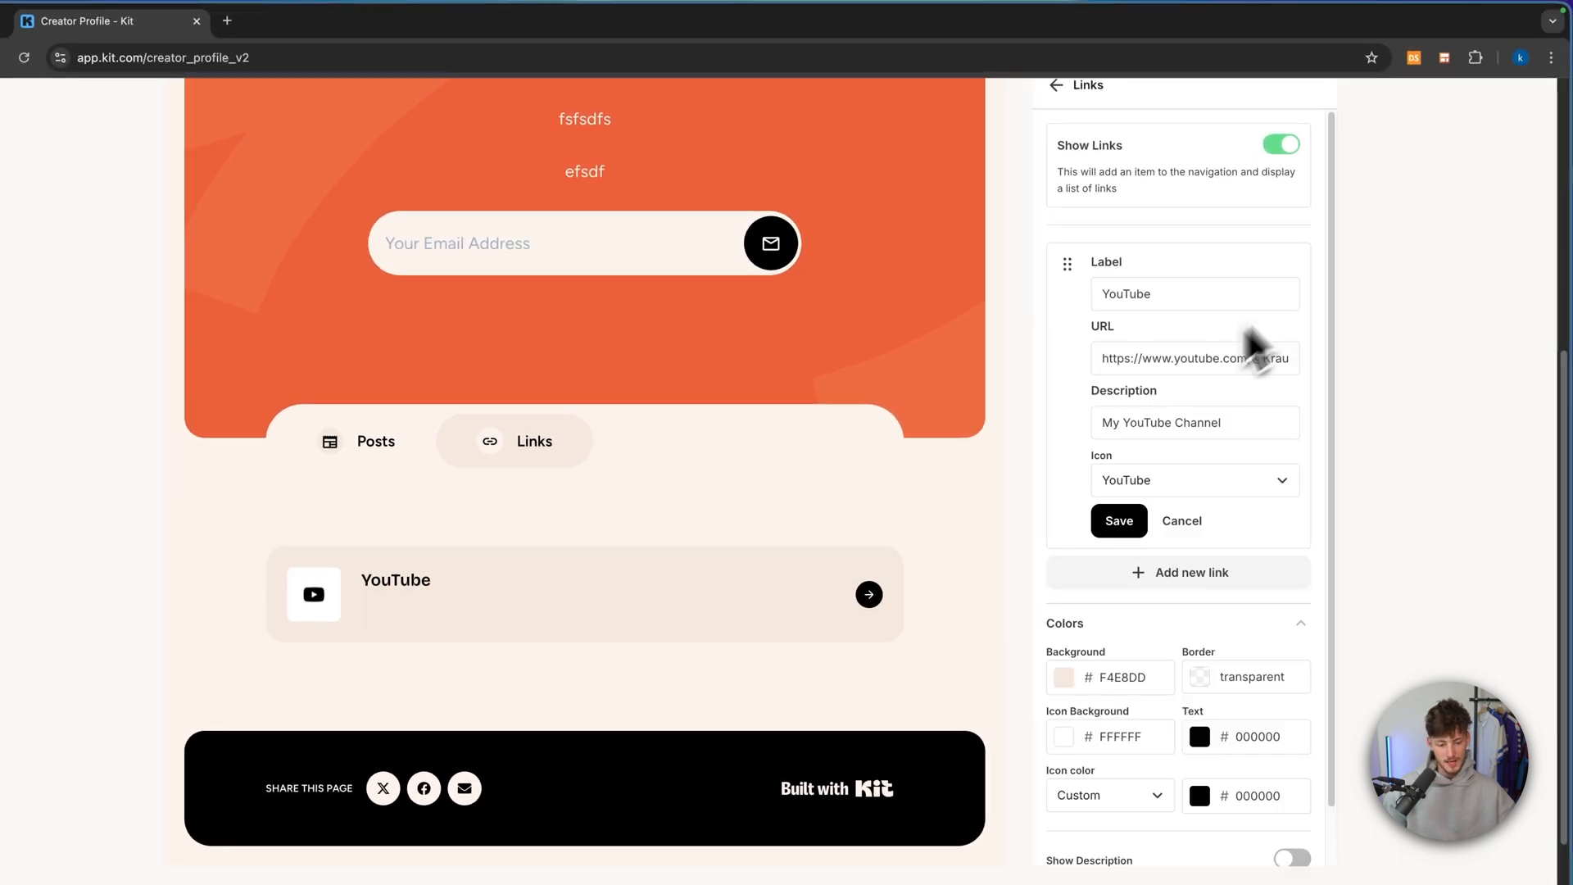
triple_click(1184, 419)
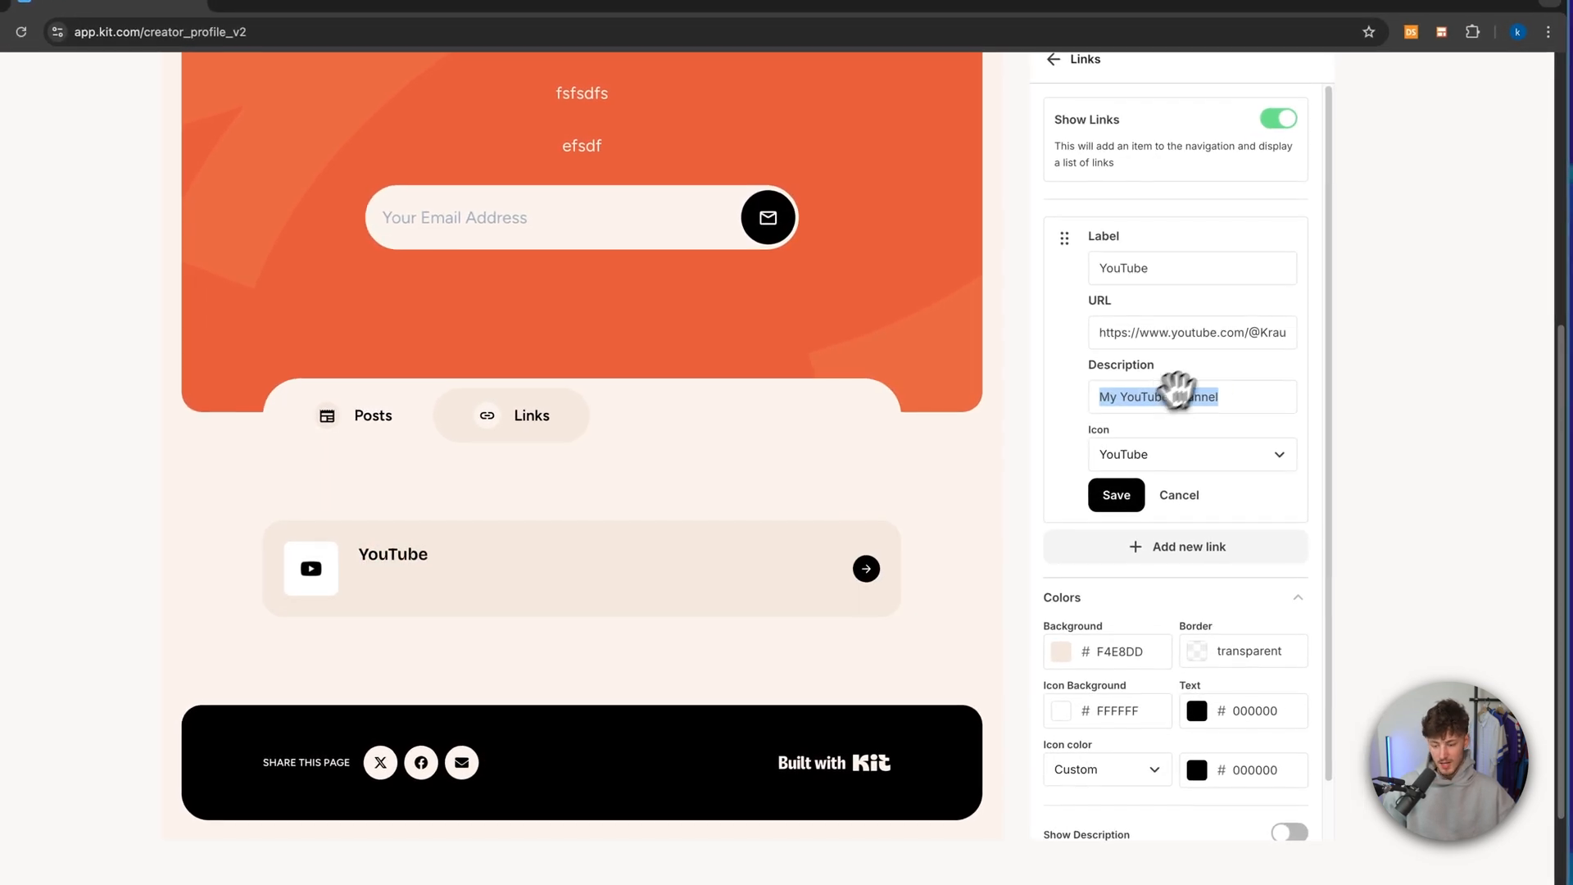
scroll(1227, 328, up, 2)
scroll(1227, 321, down, 4)
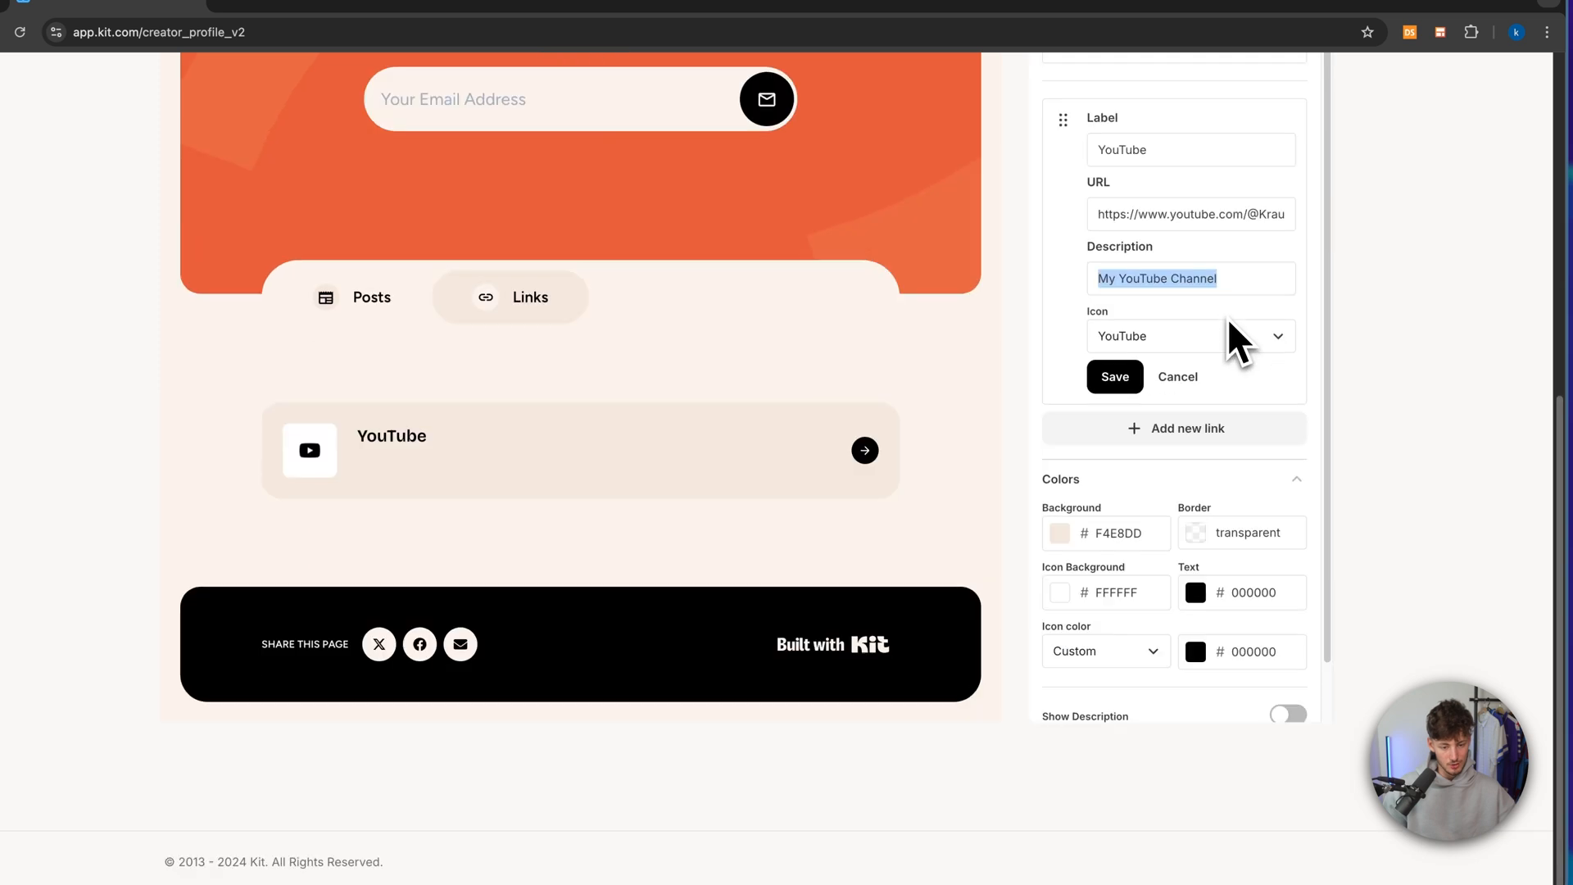
click(1287, 653)
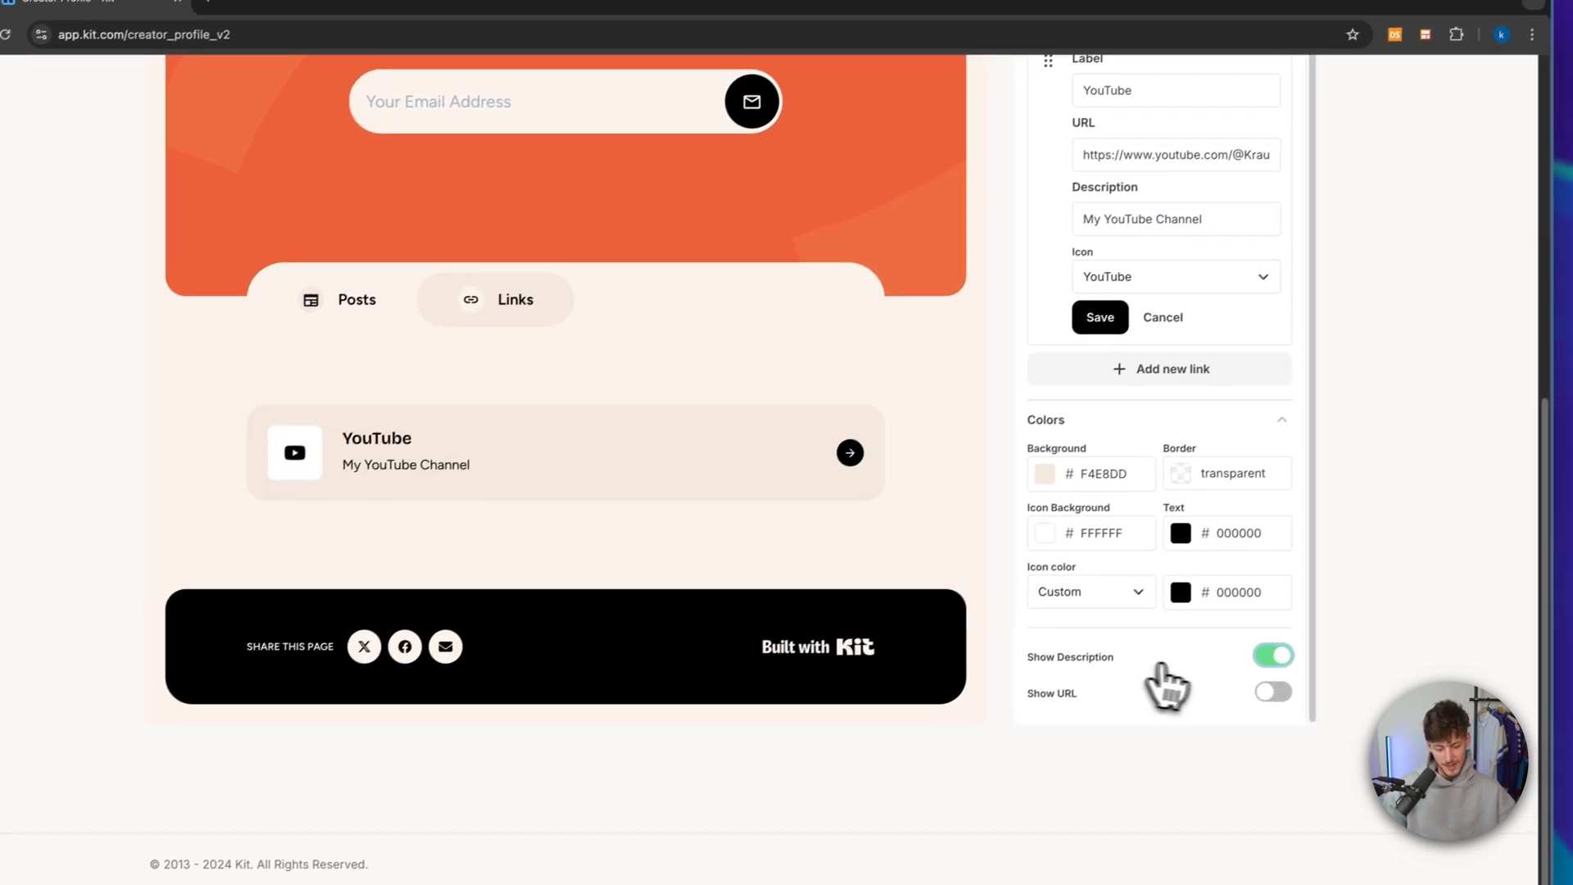
scroll(1212, 573, up, 10)
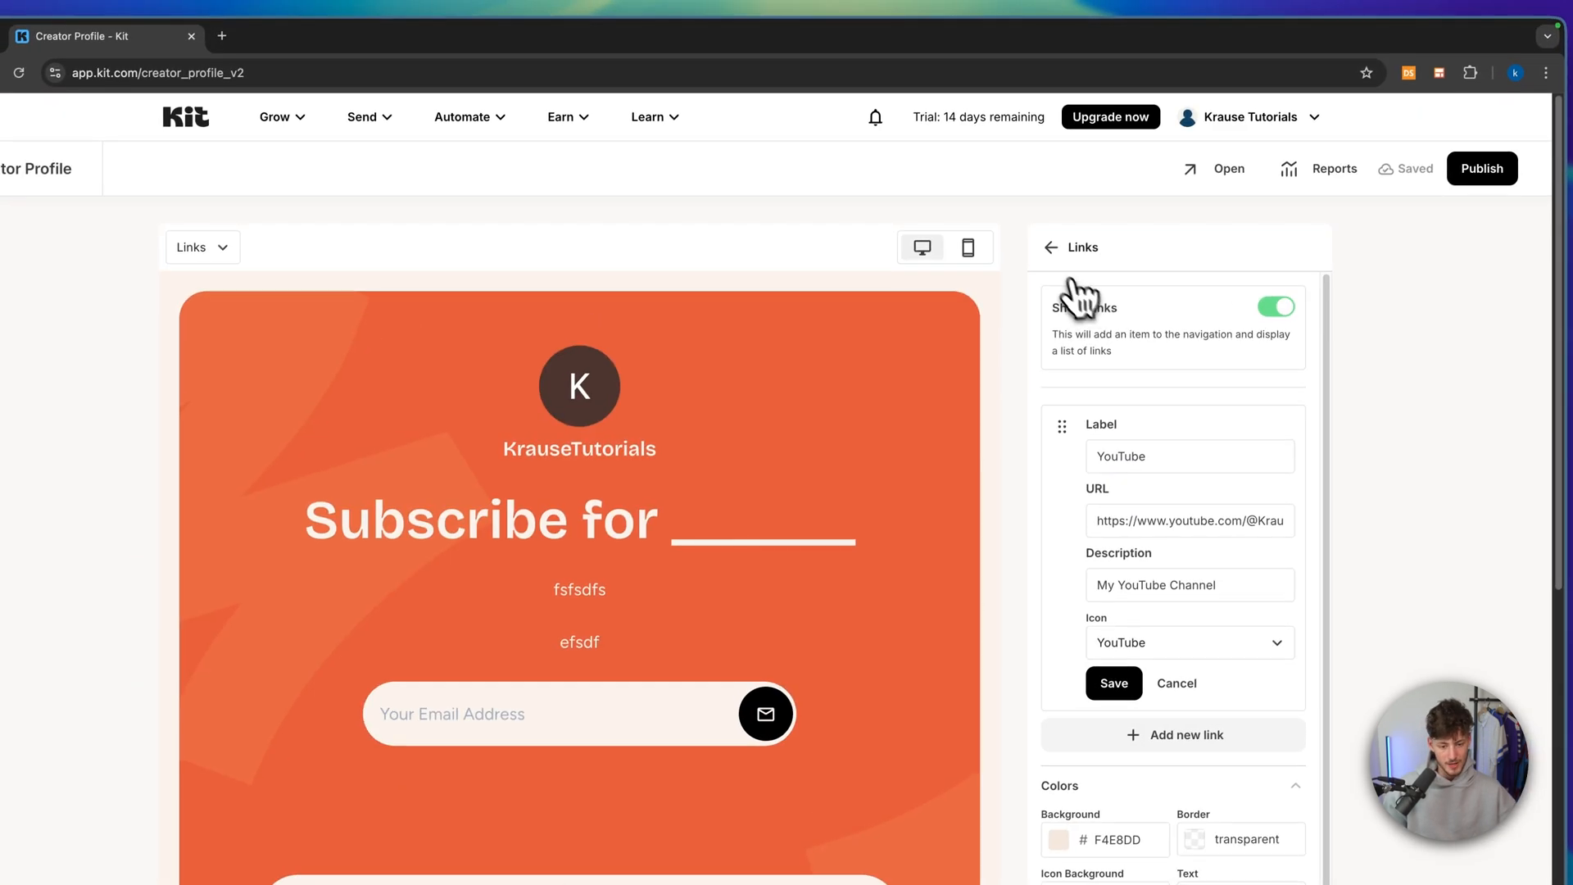
click(1071, 277)
scroll(877, 516, down, 4)
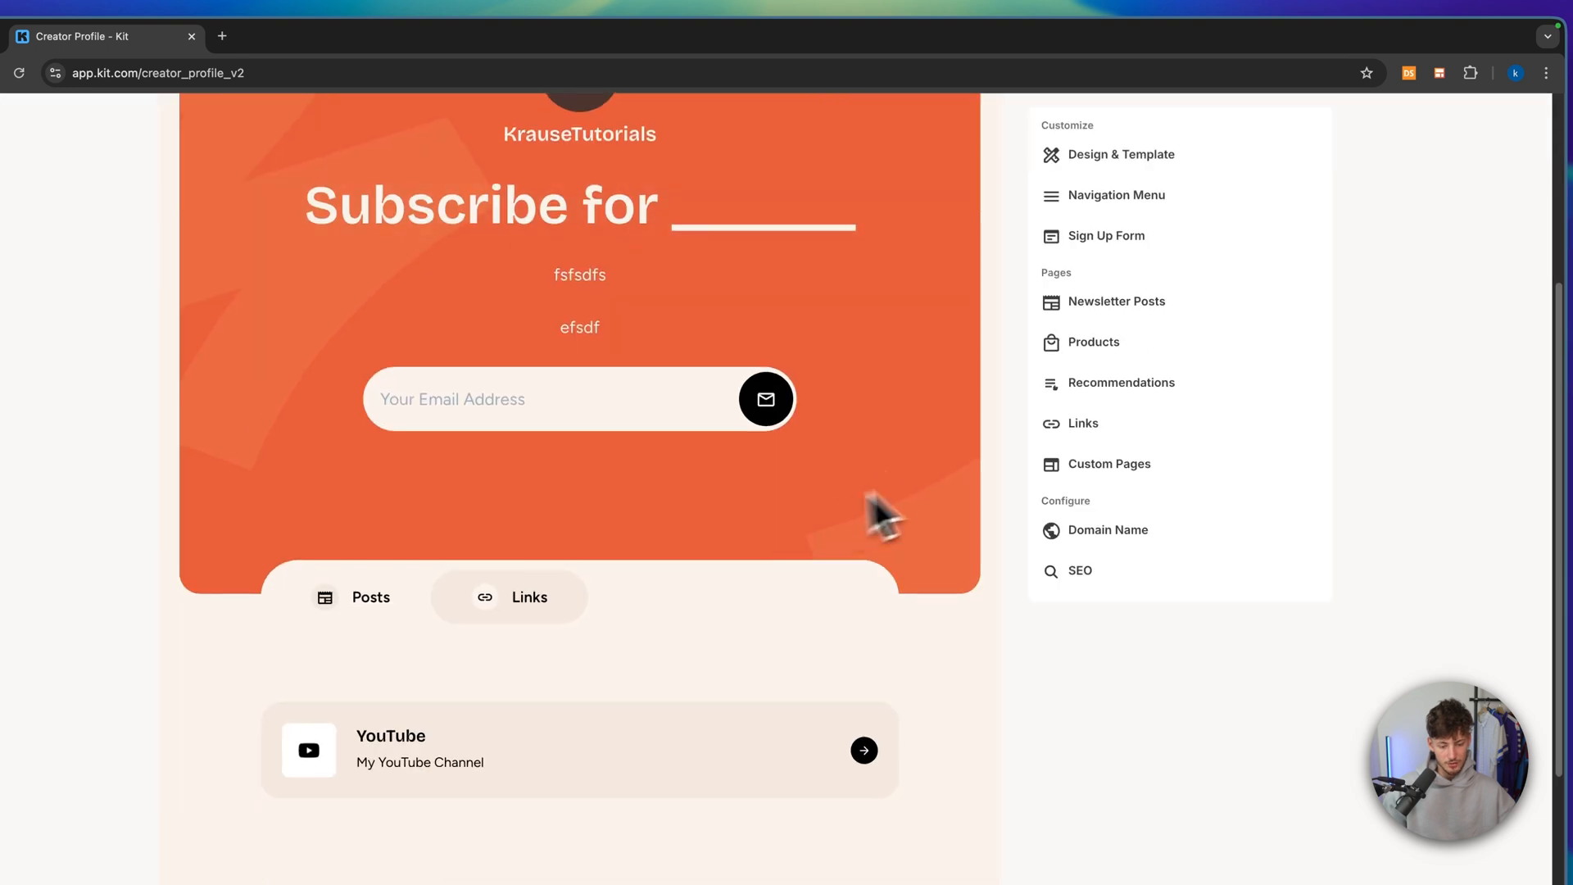
Turn on Products in the profile's navigation menu, review its page preview, and turn it off again
click(1104, 201)
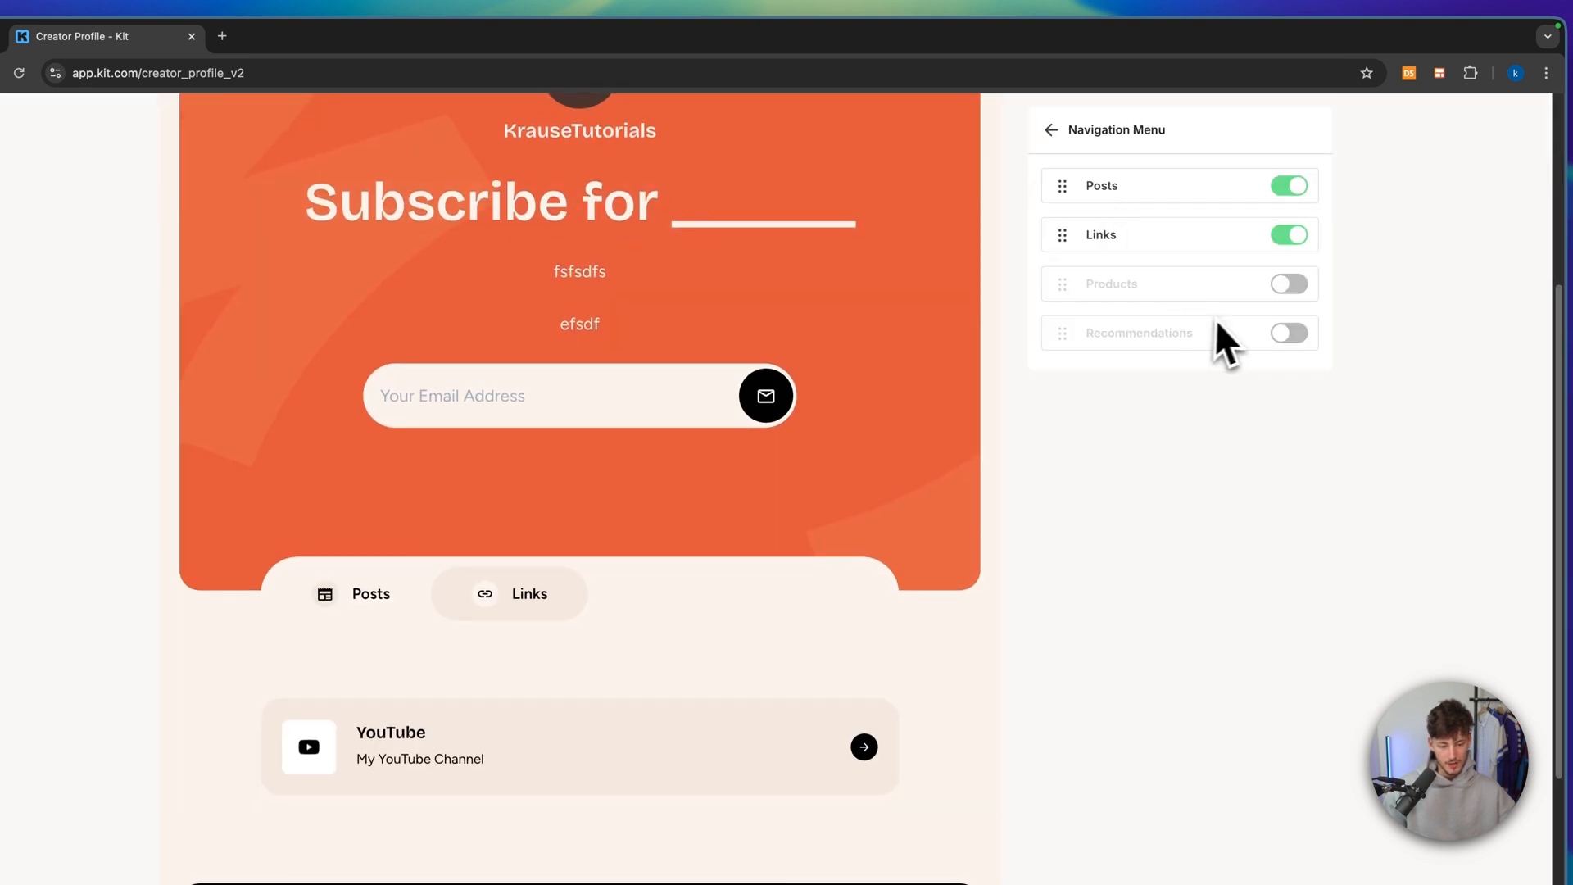
click(1289, 285)
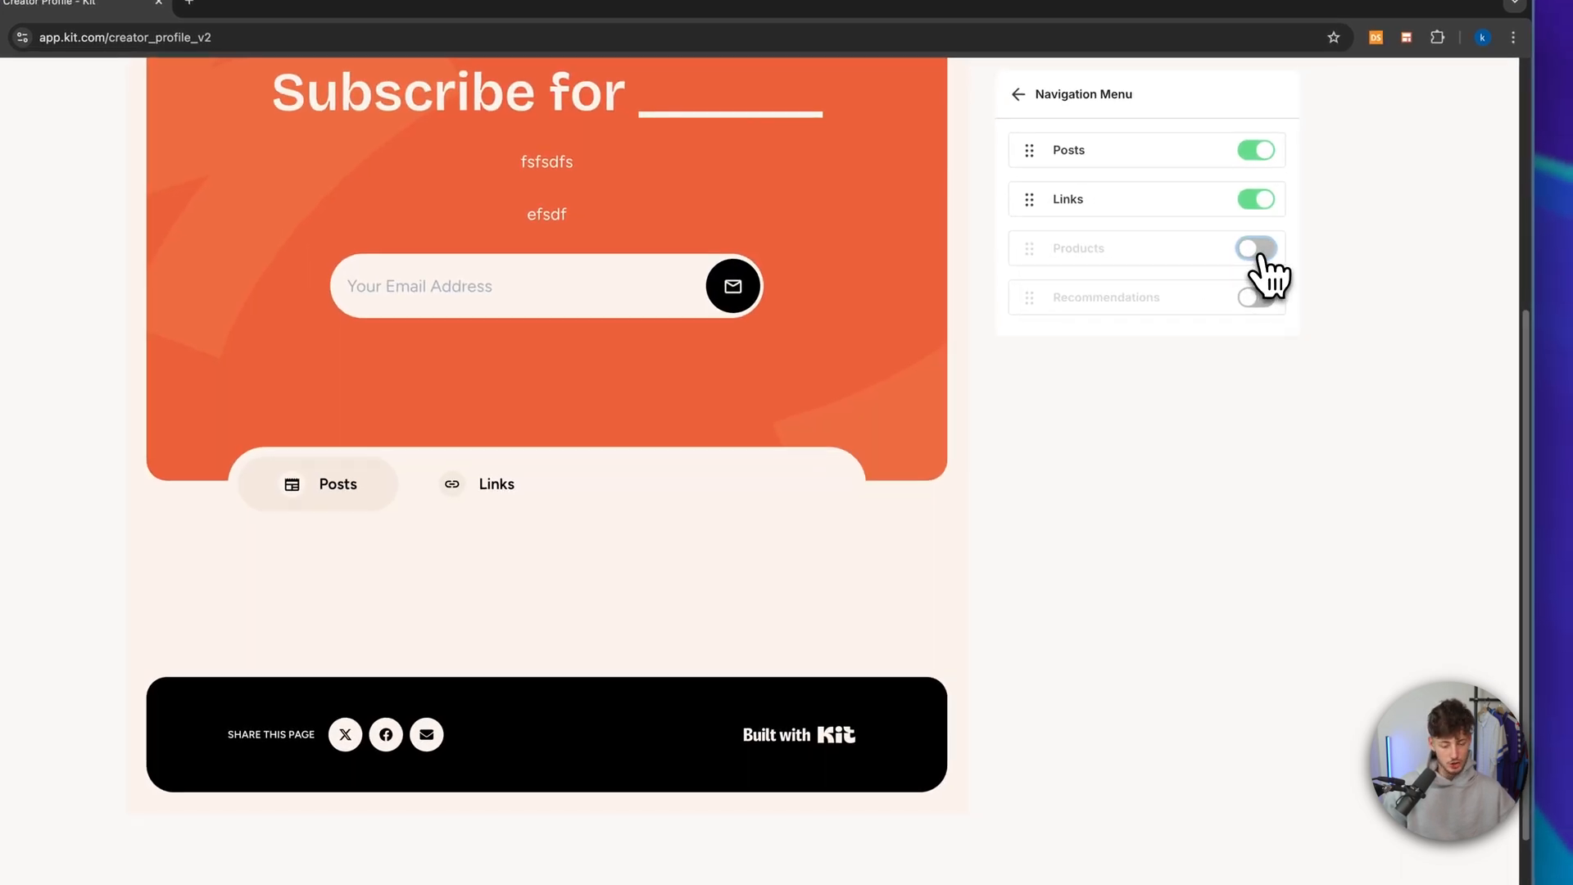
click(1258, 252)
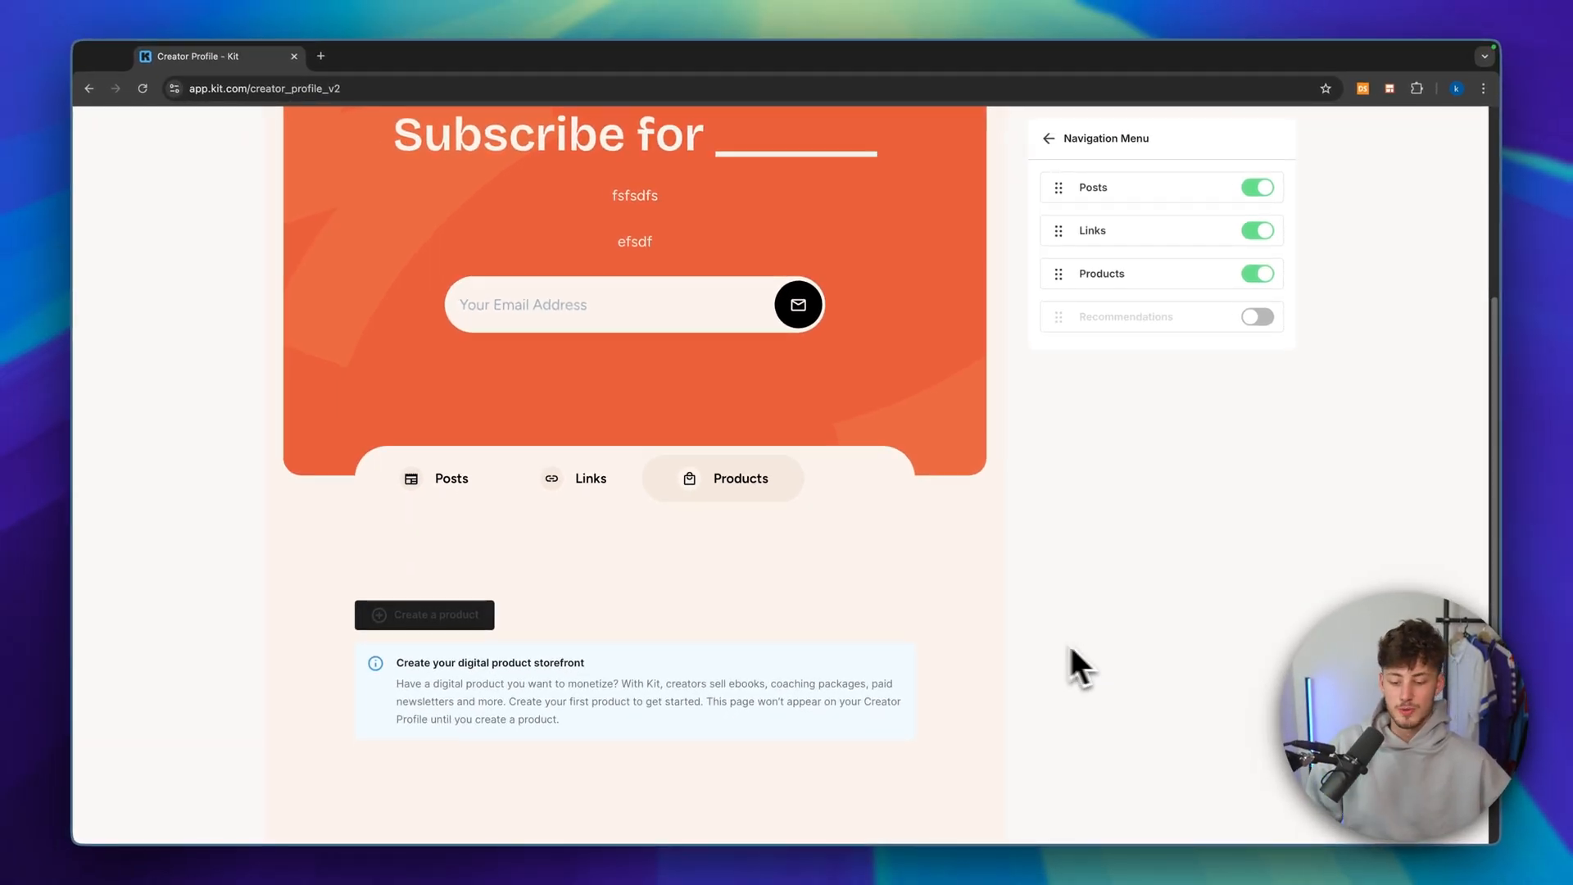
scroll(1078, 667, down, 1)
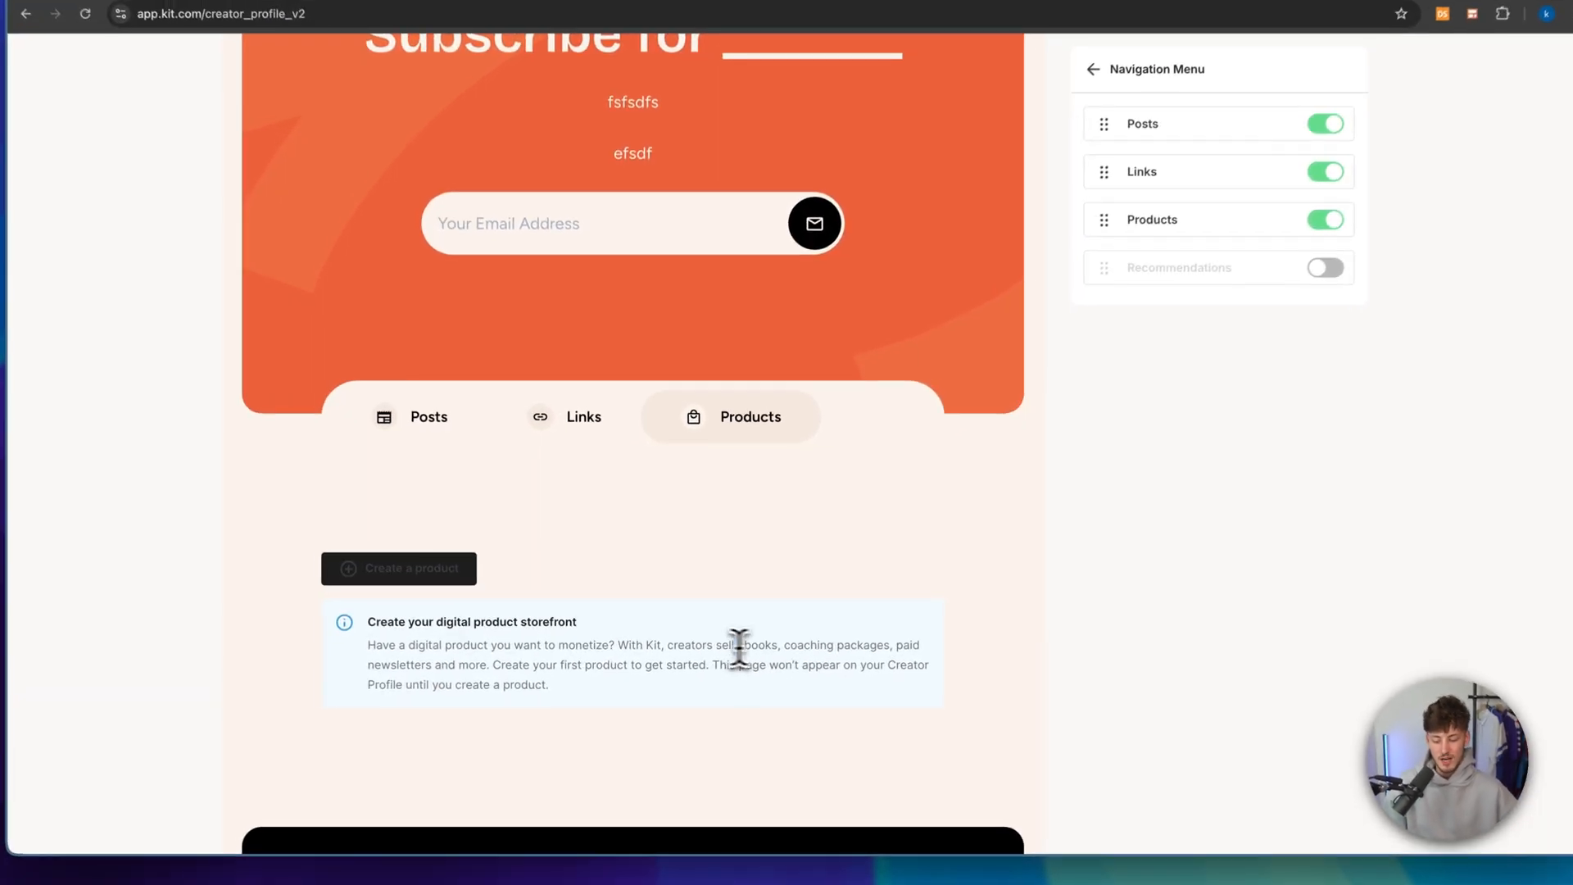
drag(775, 656, 814, 657)
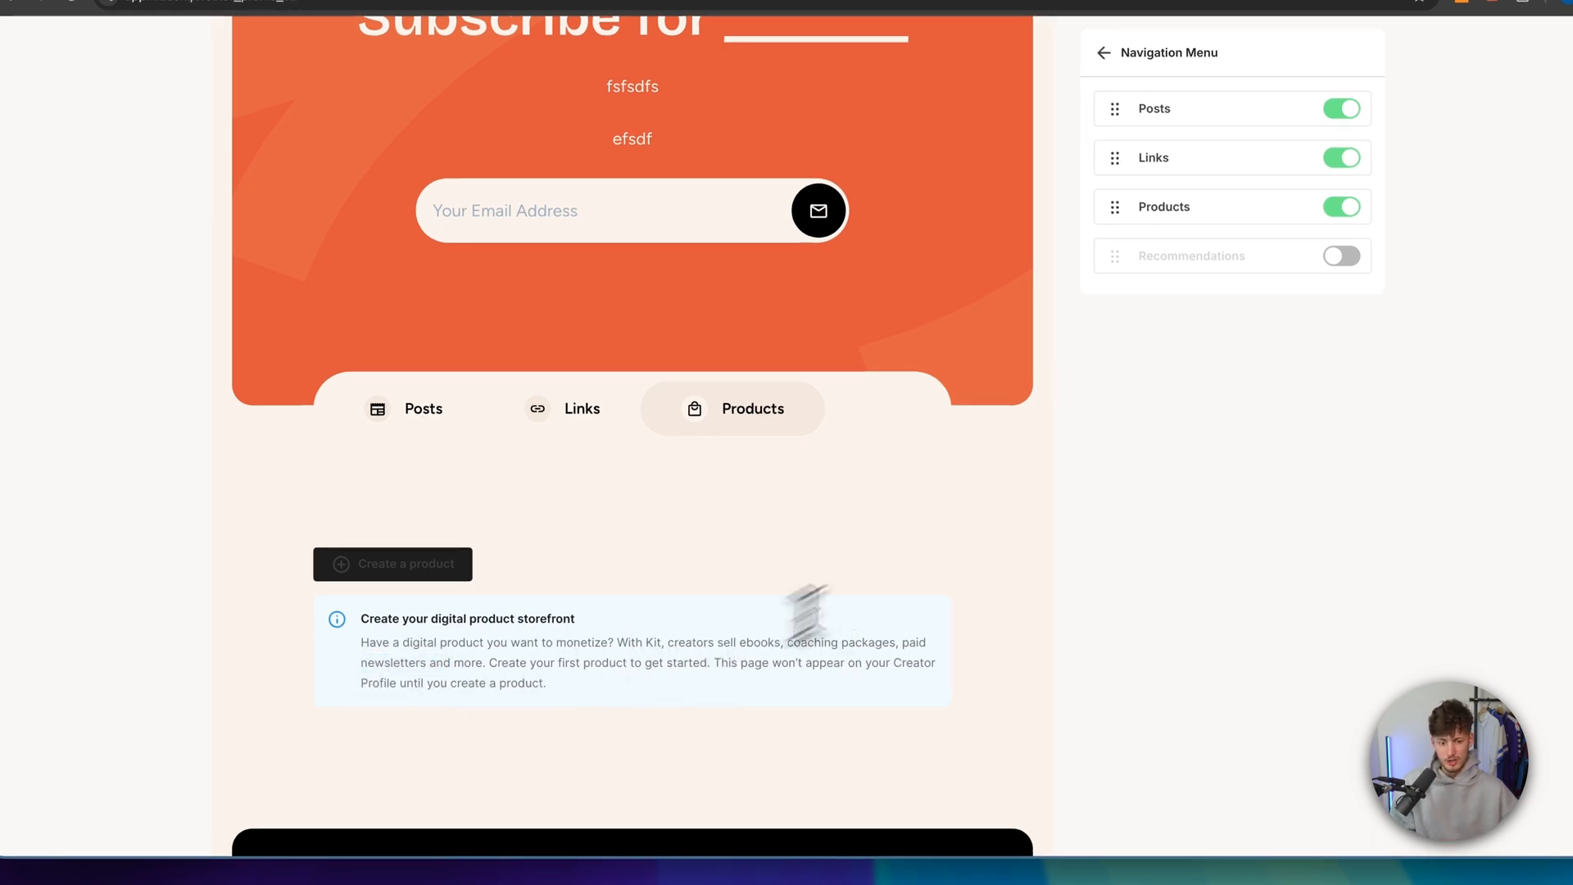
click(1339, 208)
Turn on Recommendations in the navigation menu, review the profile preview, and turn it off again
click(1341, 256)
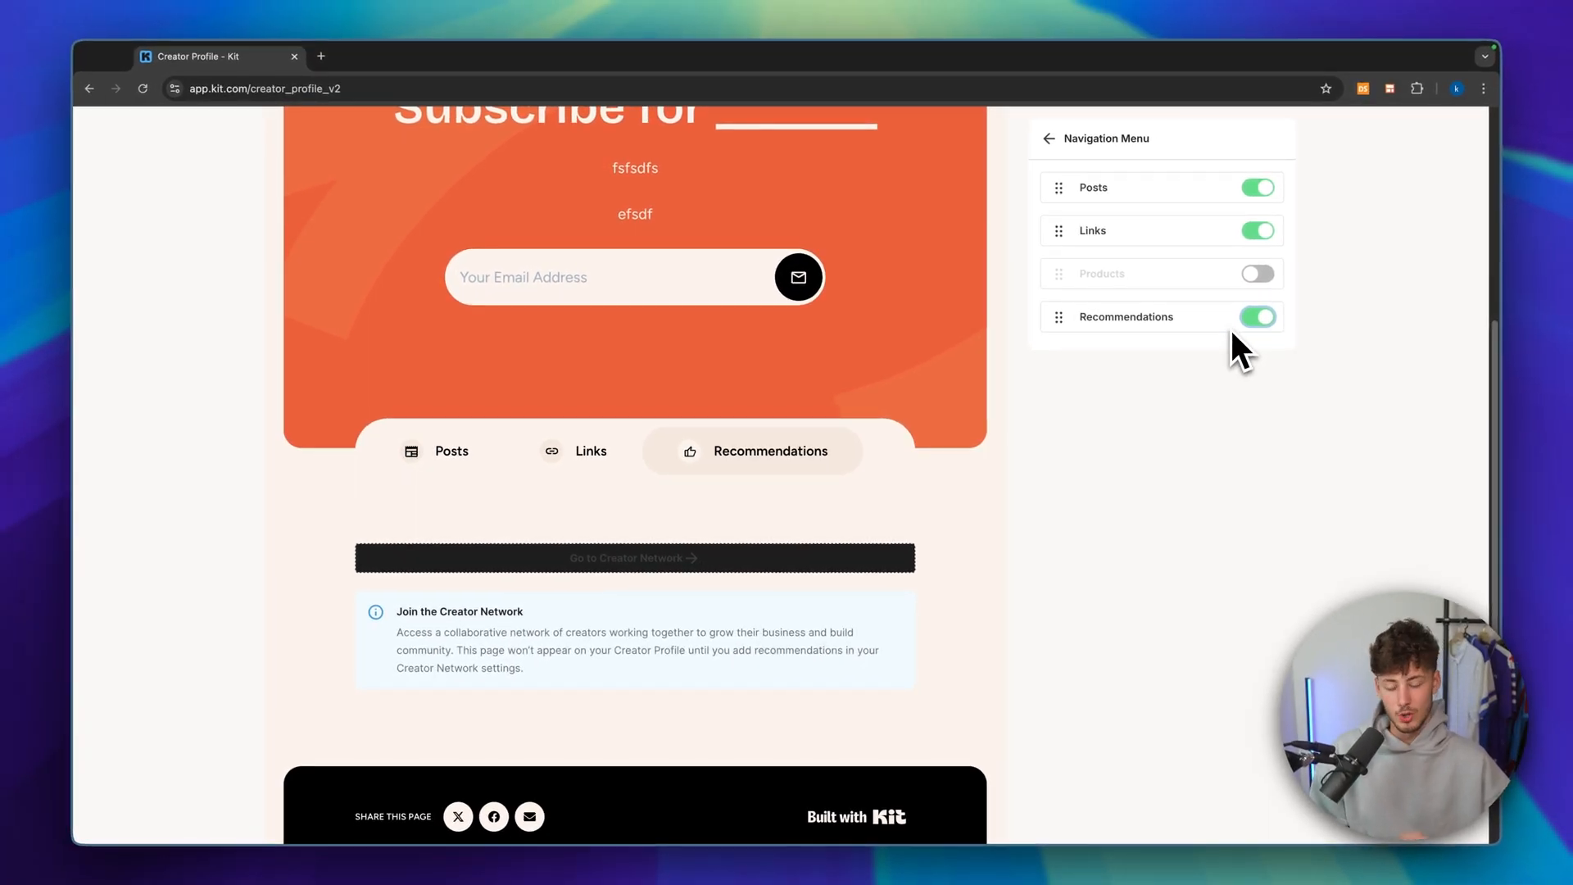
scroll(1045, 425, up, 5)
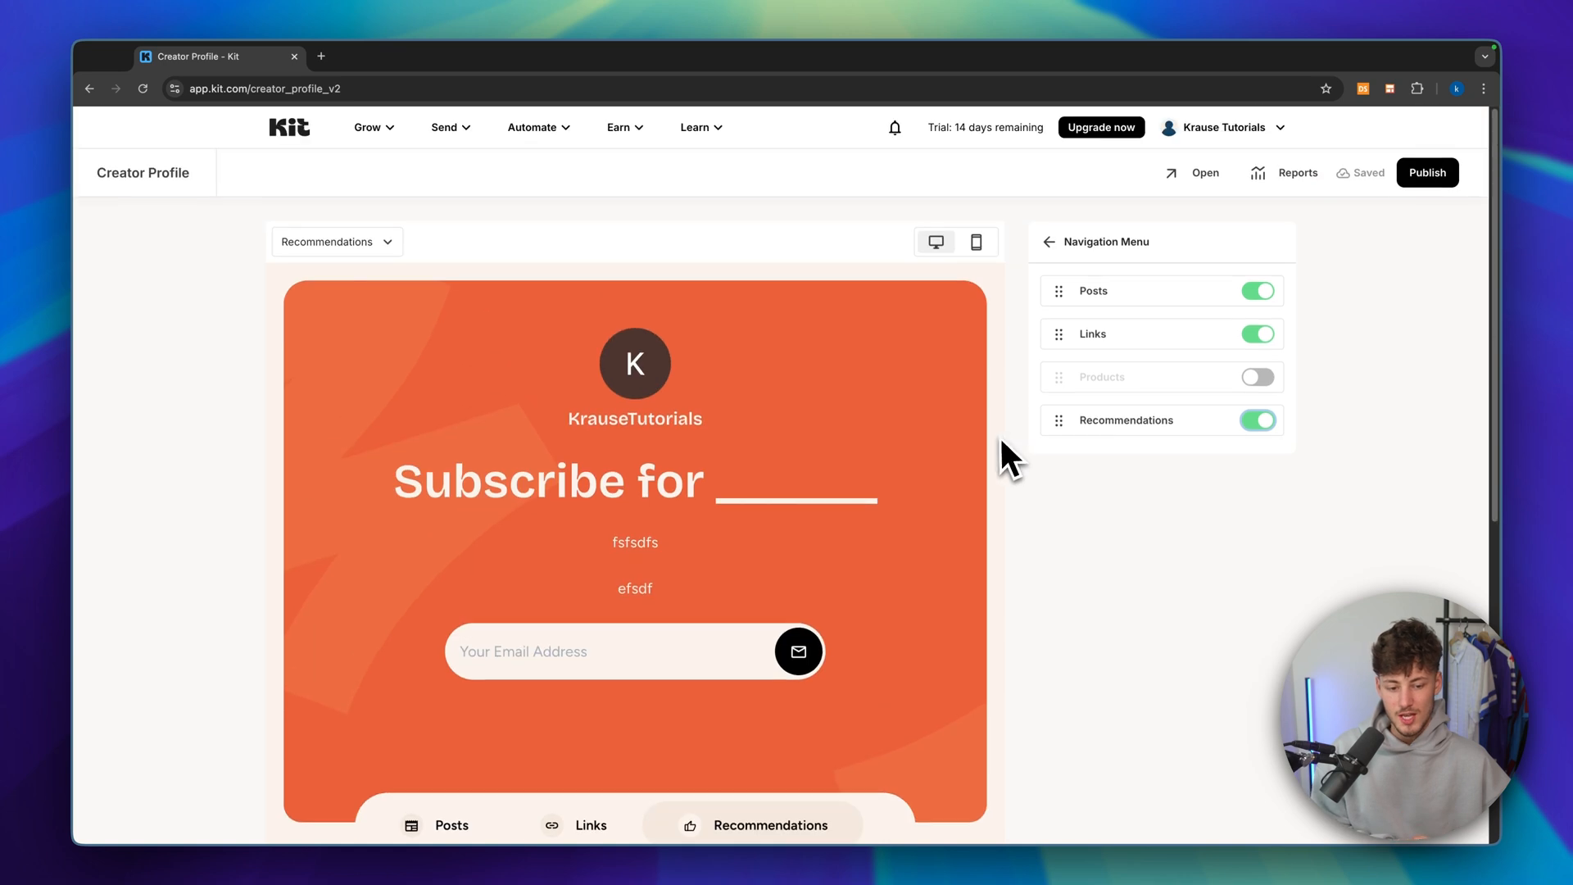
scroll(1000, 456, down, 6)
scroll(1229, 377, up, 5)
click(1257, 317)
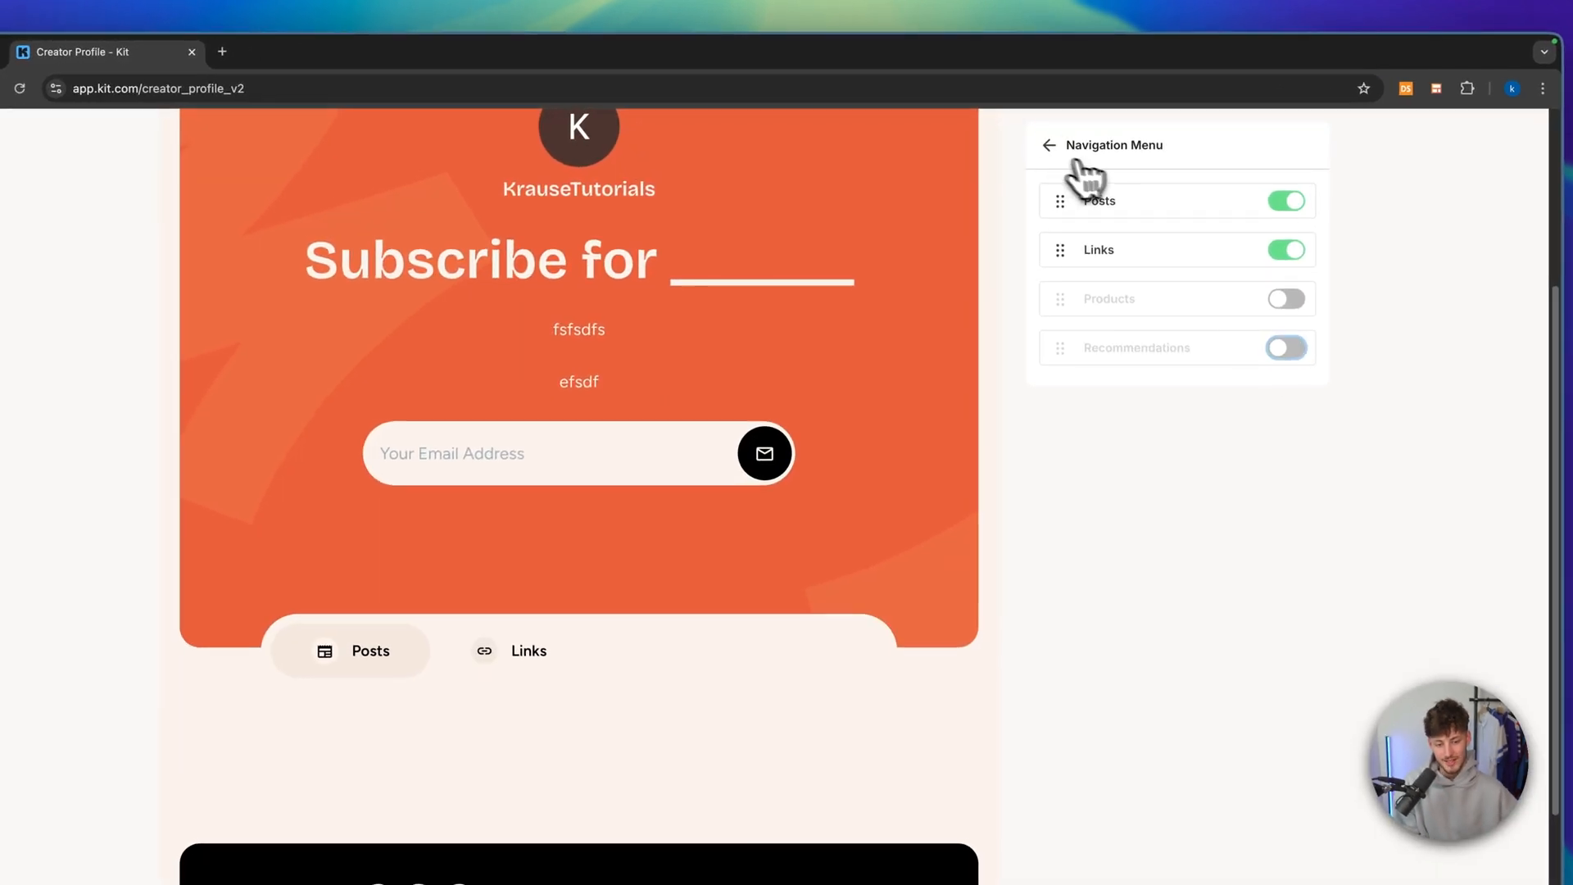
In the Newsletter Posts settings, try Selected post as the featured post and restore Newest post
click(1049, 138)
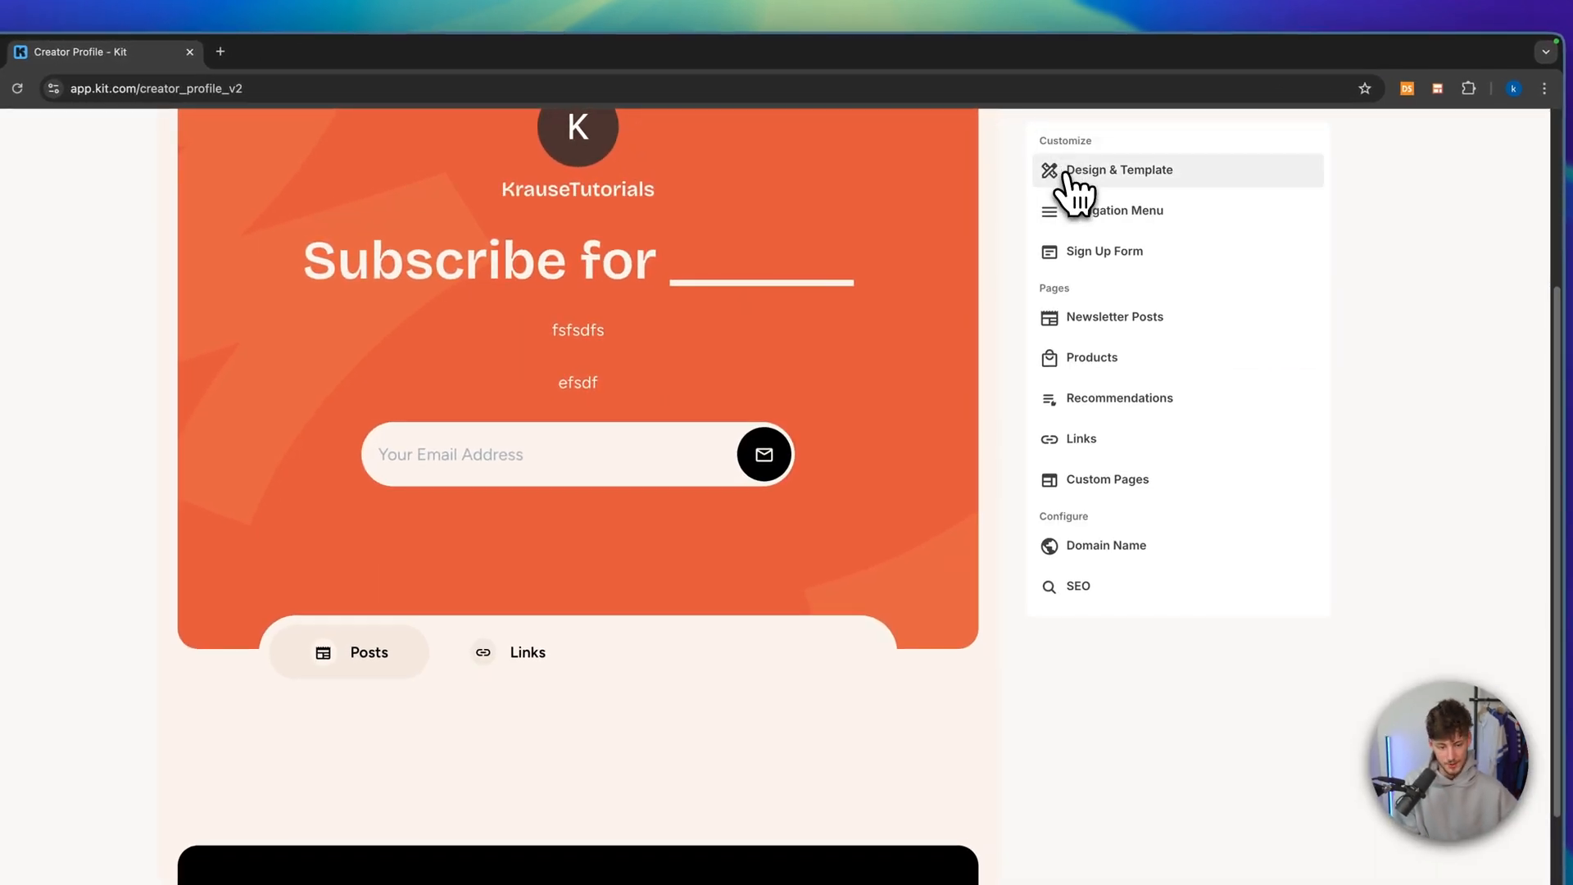
click(1063, 313)
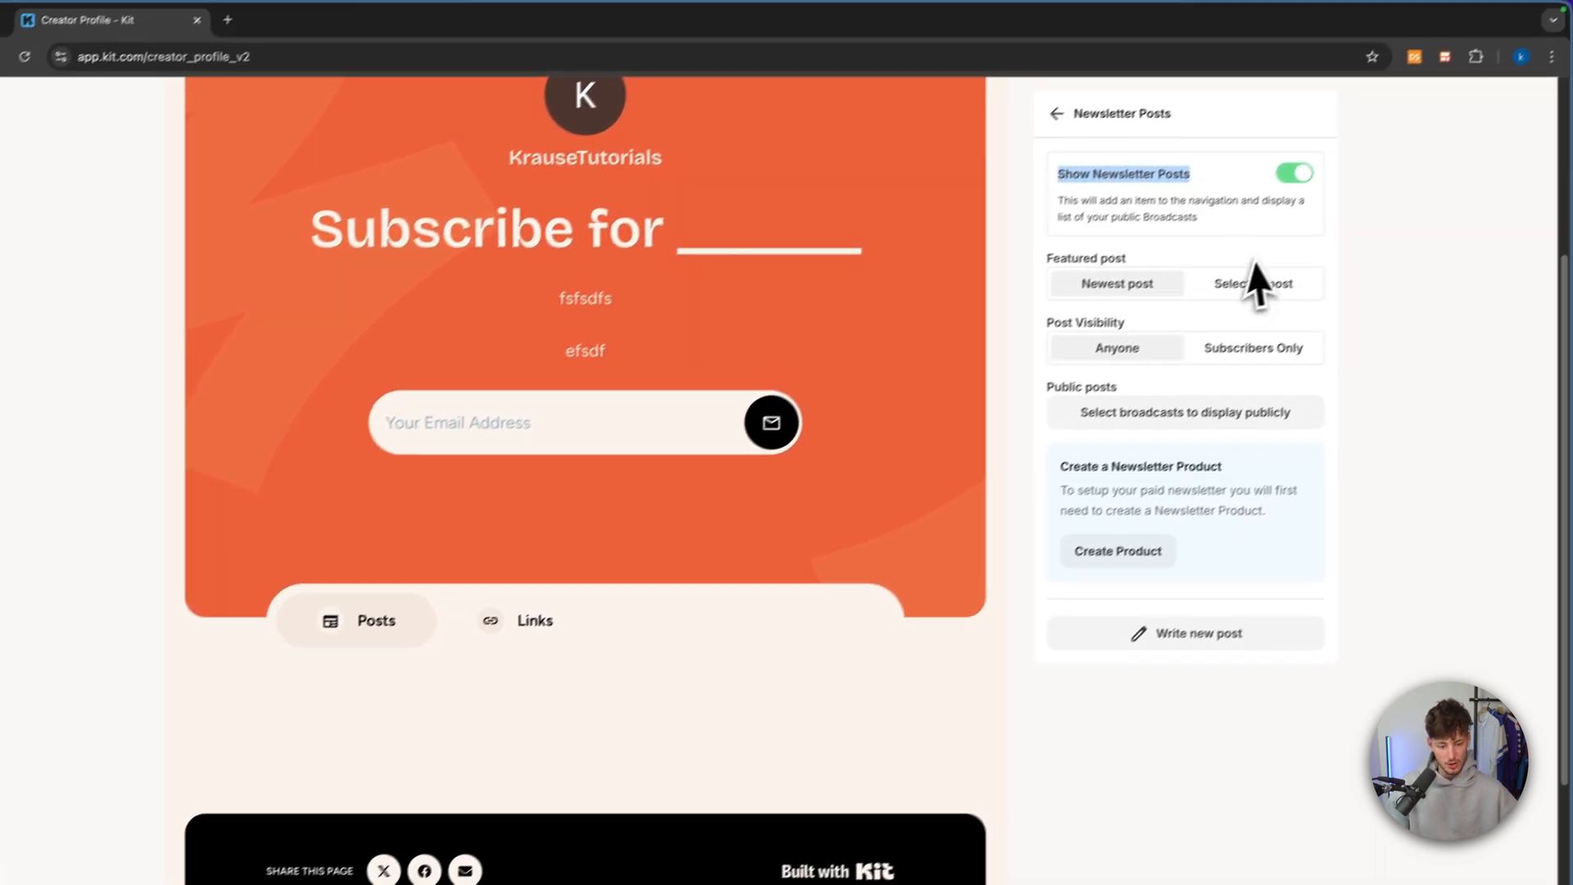
click(1213, 319)
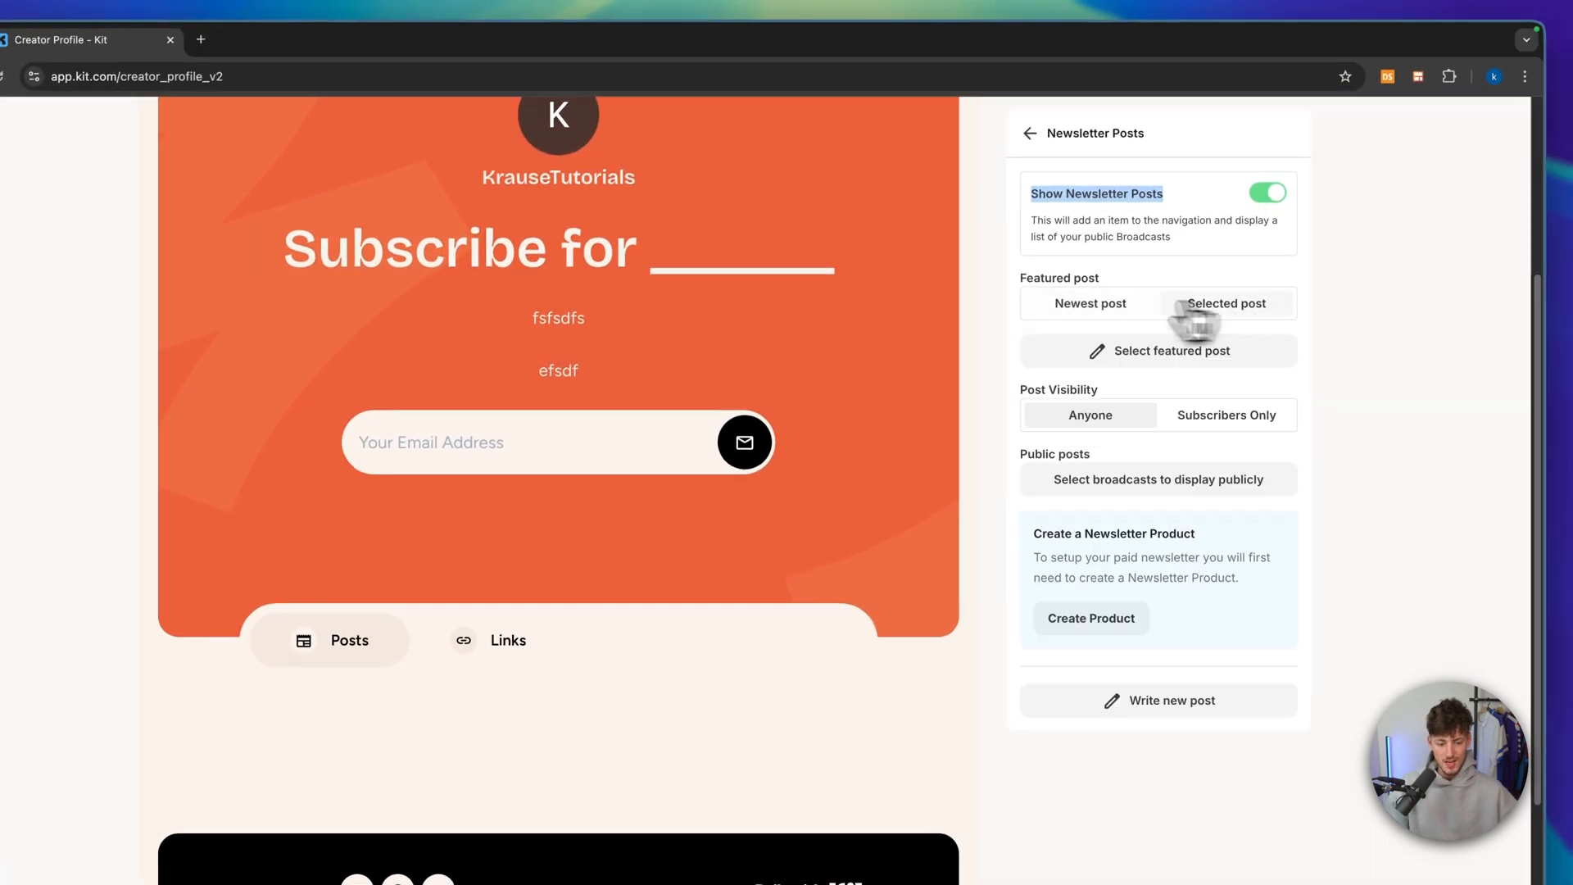
click(1040, 303)
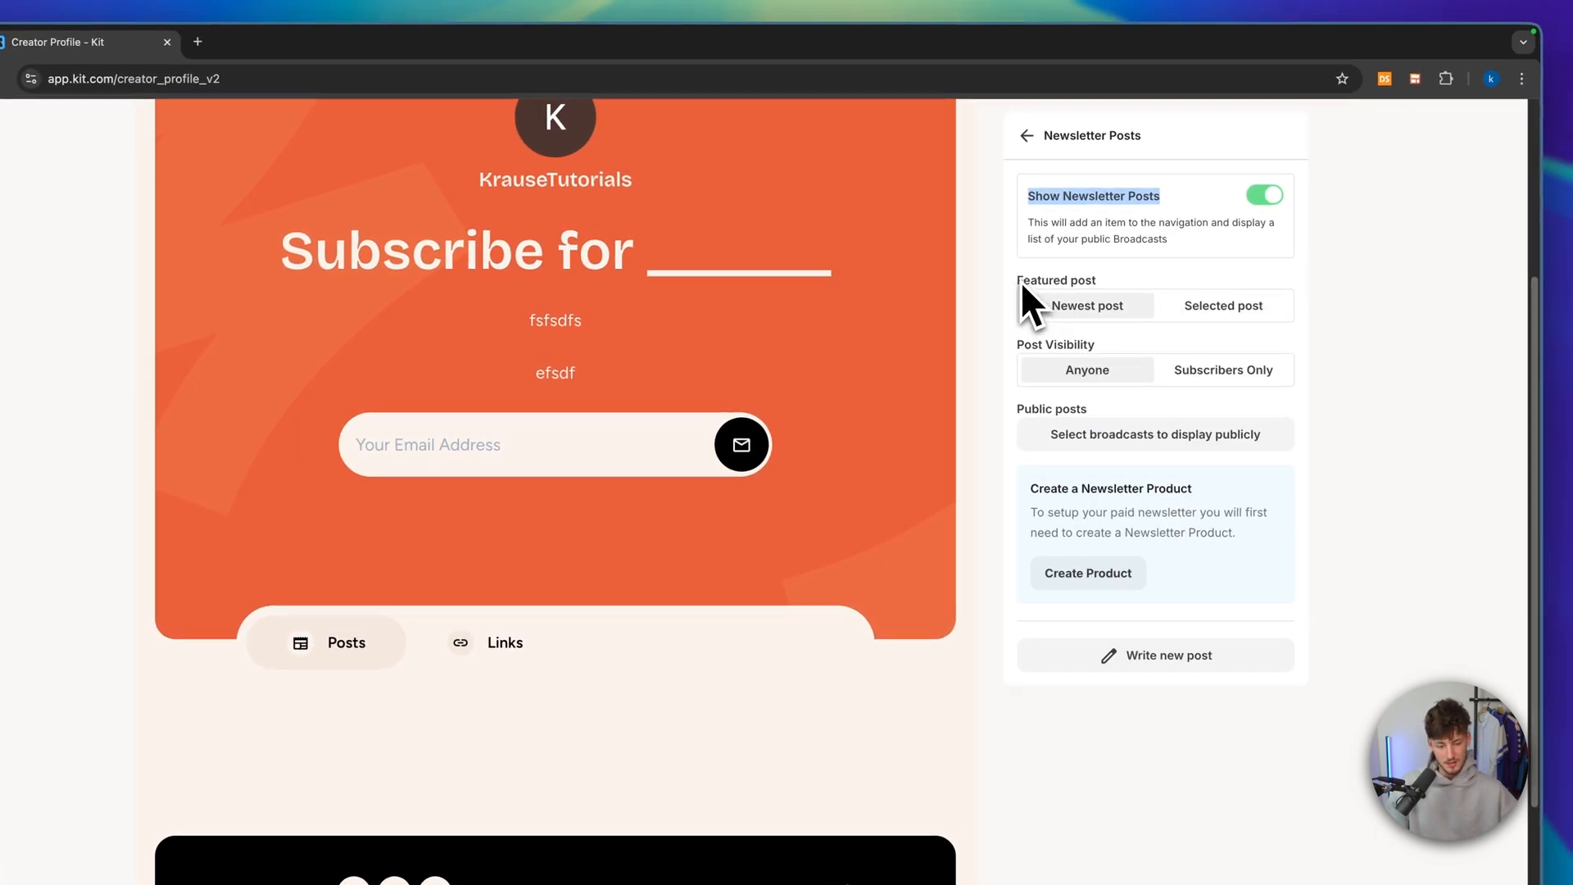
drag(1019, 281, 1099, 283)
click(1074, 286)
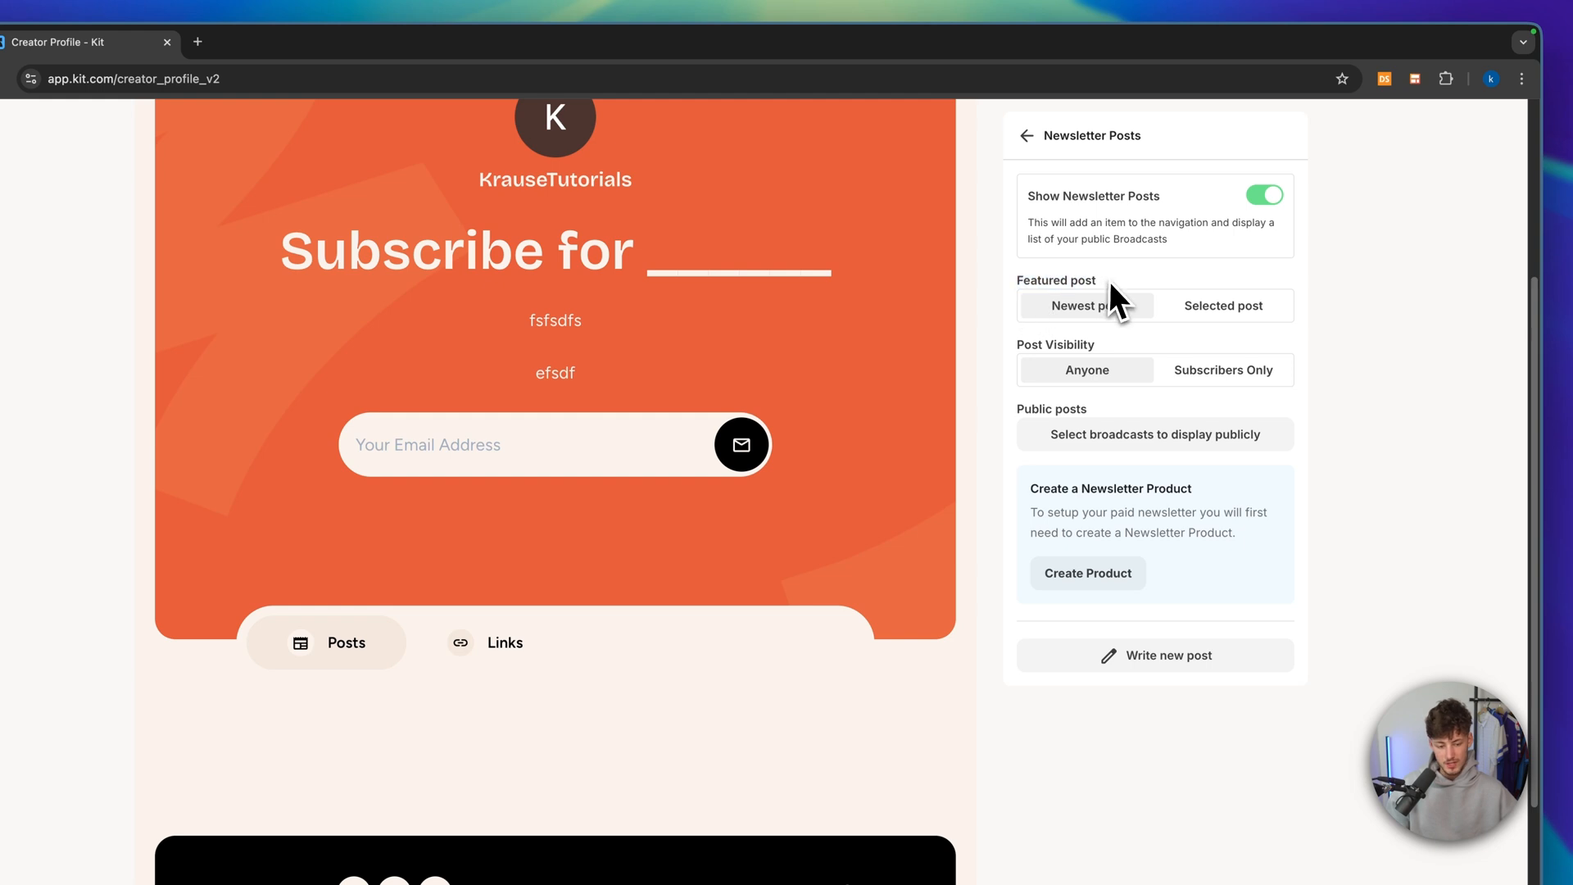
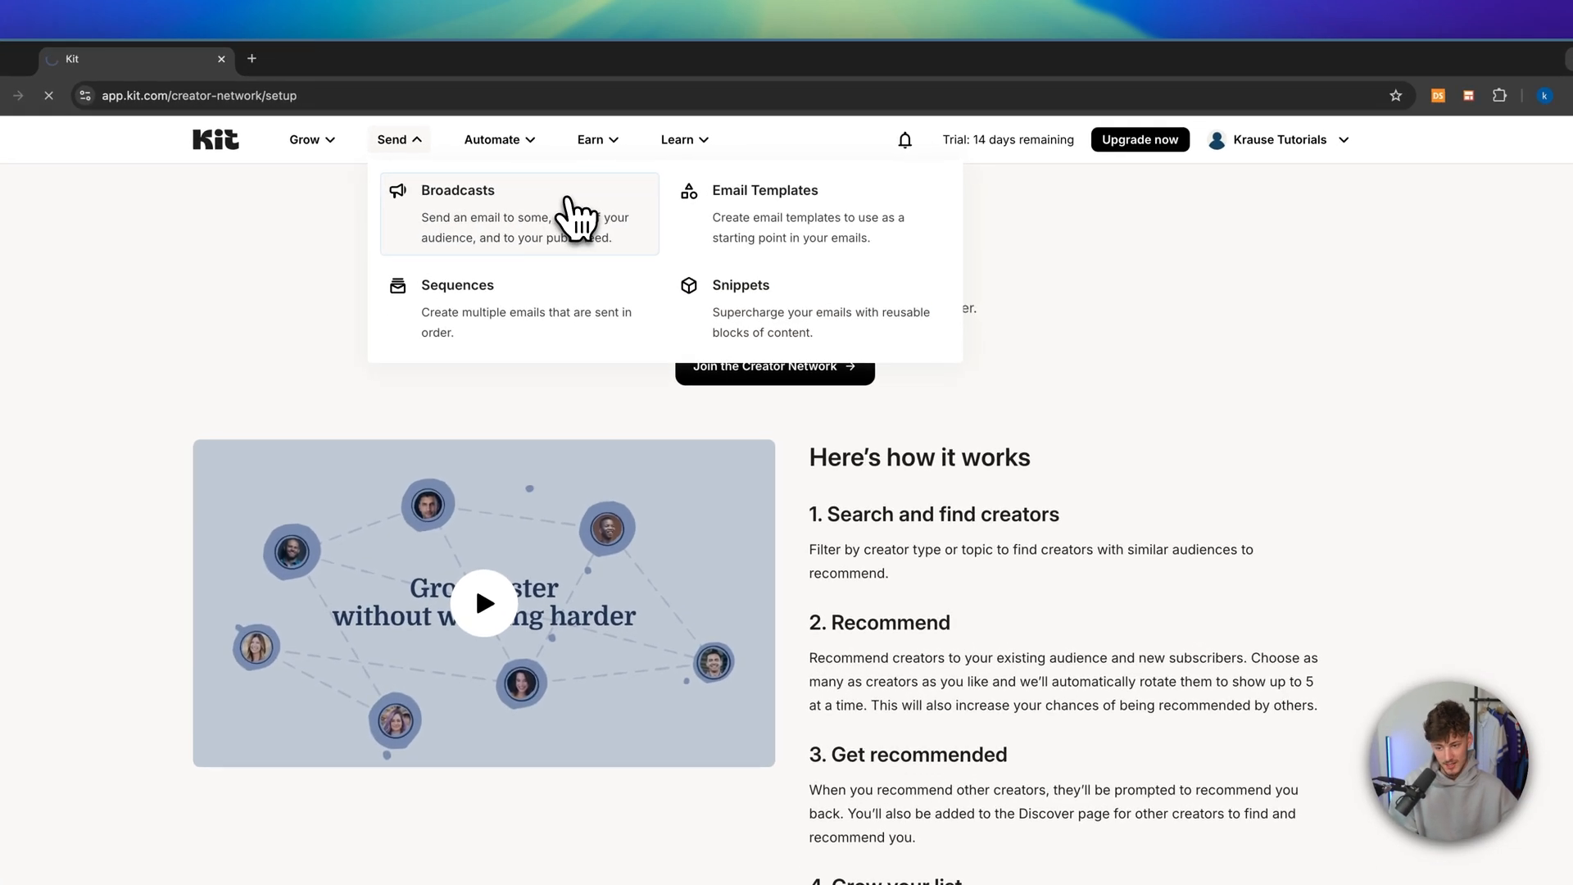
Start a new broadcast, browse the available templates, and choose the Grove template
click(620, 204)
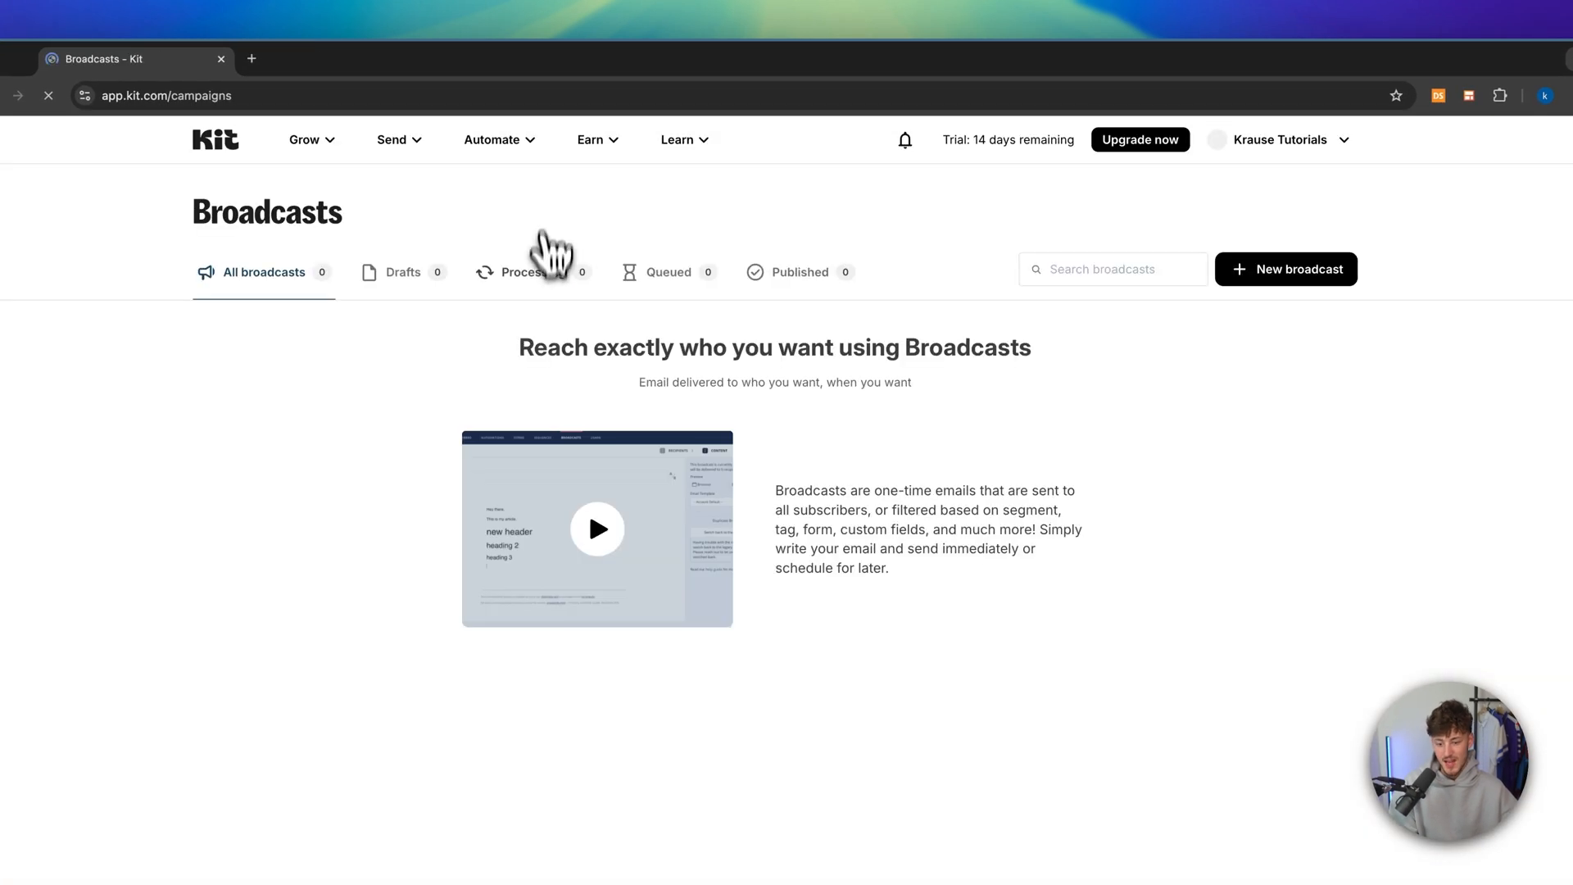
click(1266, 272)
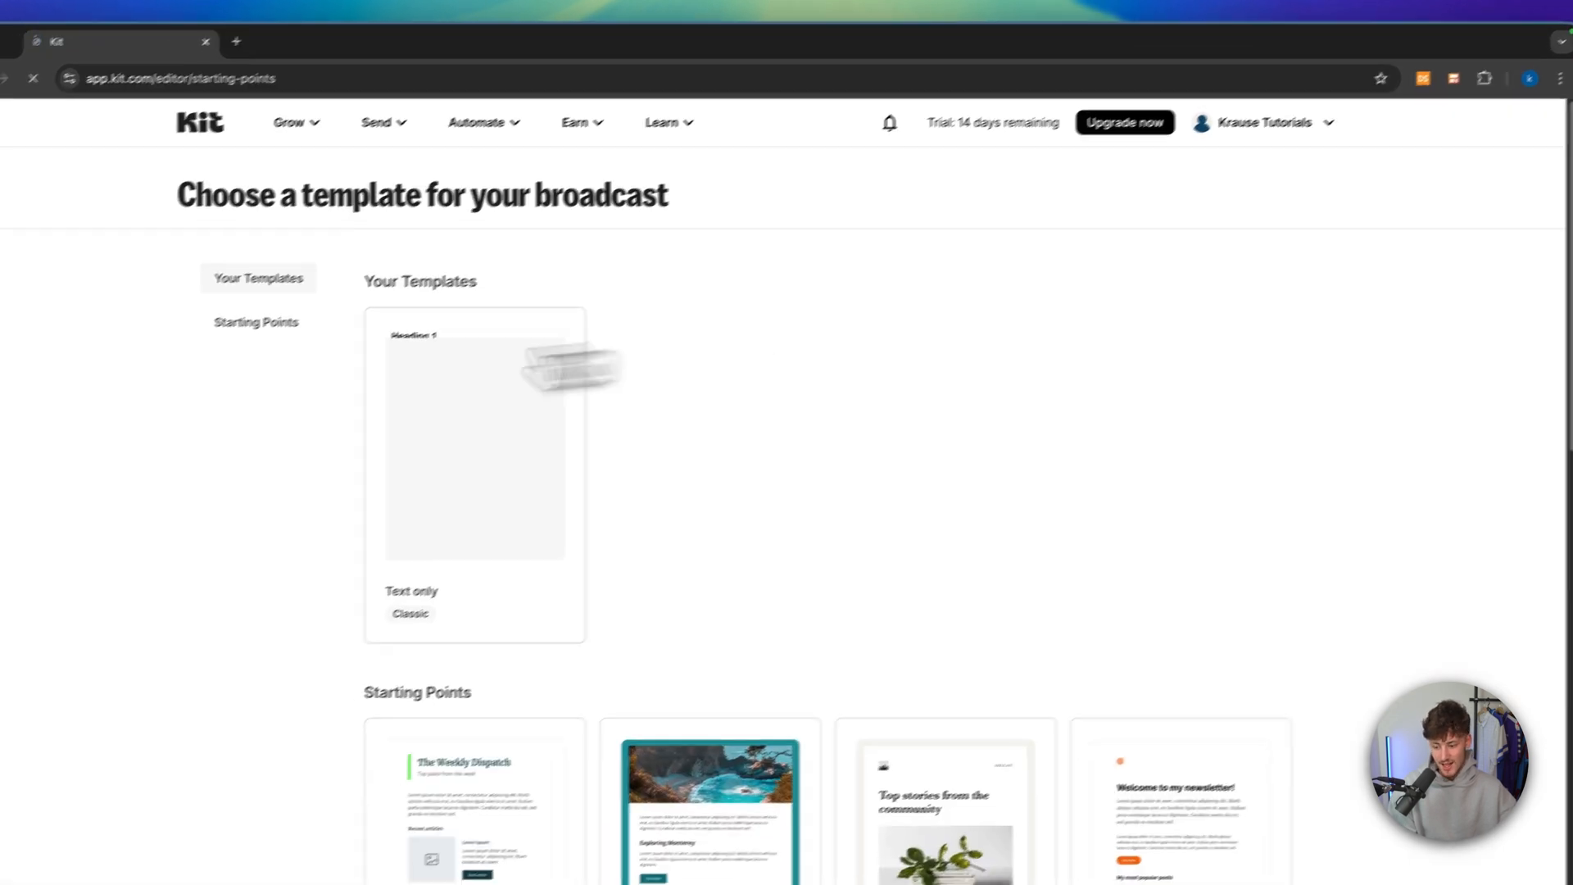
drag(367, 283, 446, 297)
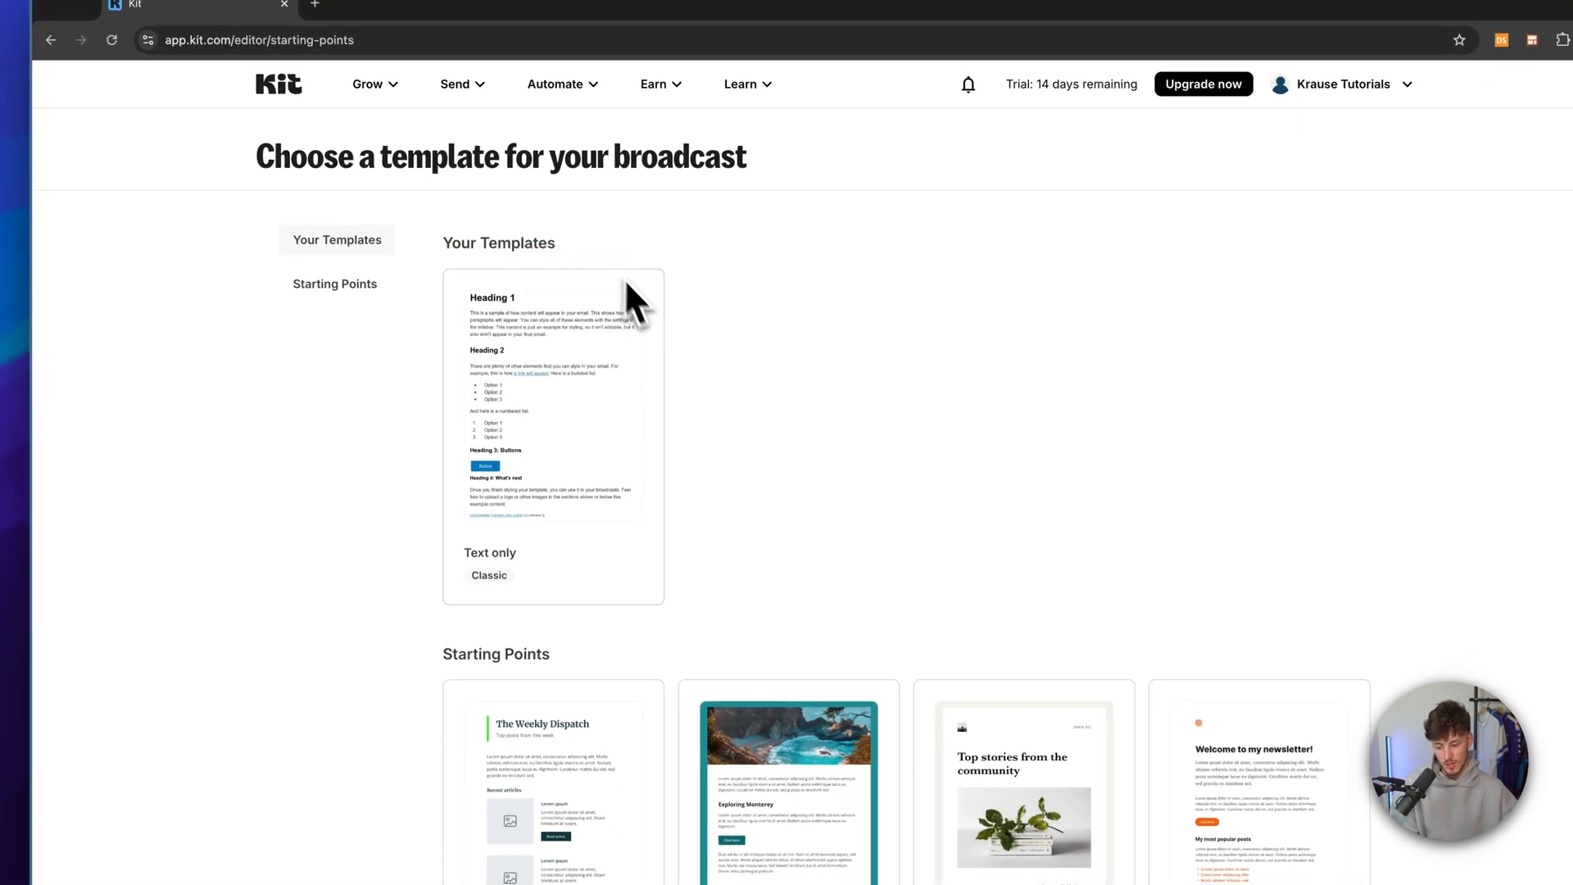
scroll(519, 531, down, 4)
scroll(517, 539, up, 4)
scroll(529, 524, down, 15)
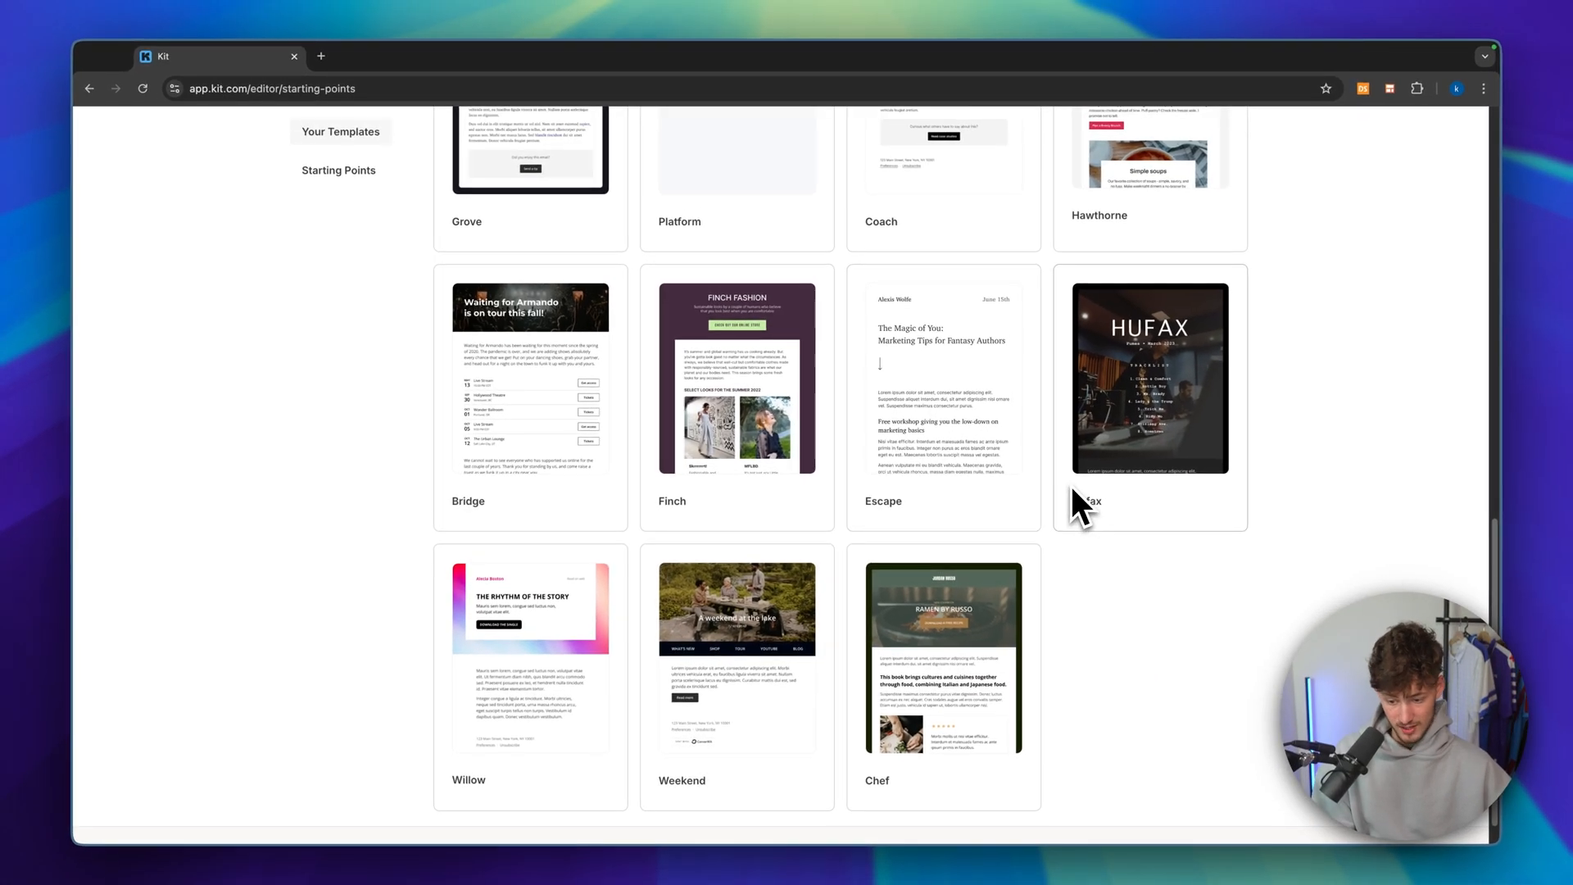
scroll(1140, 491, up, 12)
scroll(1068, 477, down, 3)
click(608, 498)
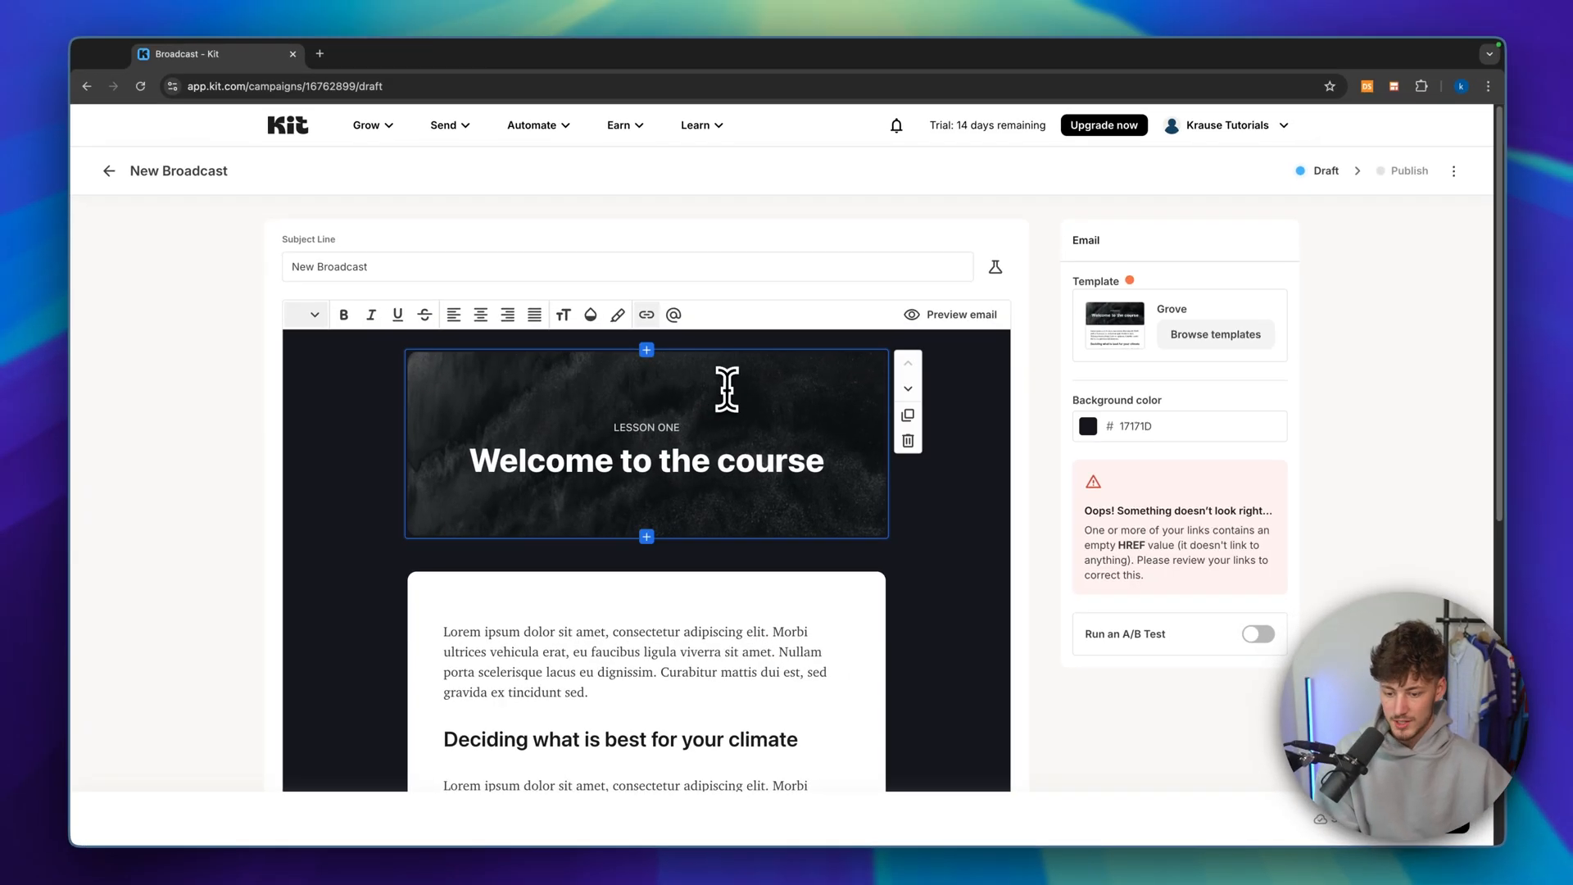
Select the "LESSON ONE" heading in the email's header and examine its font, weight and color options
scroll(770, 401, down, 4)
click(785, 404)
scroll(799, 404, up, 3)
click(667, 398)
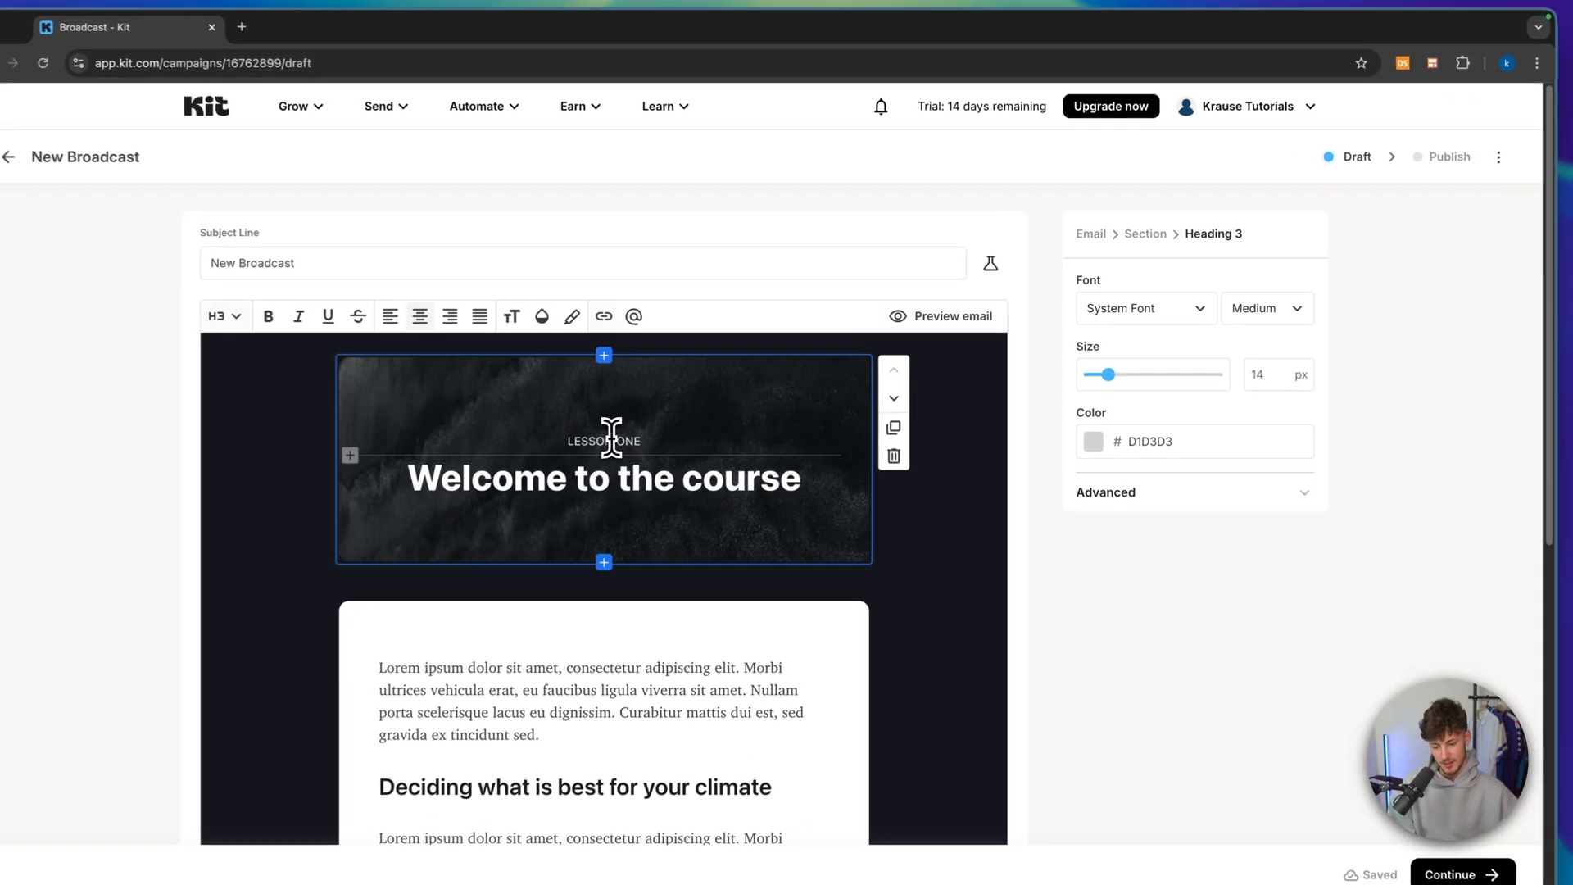
triple_click(611, 437)
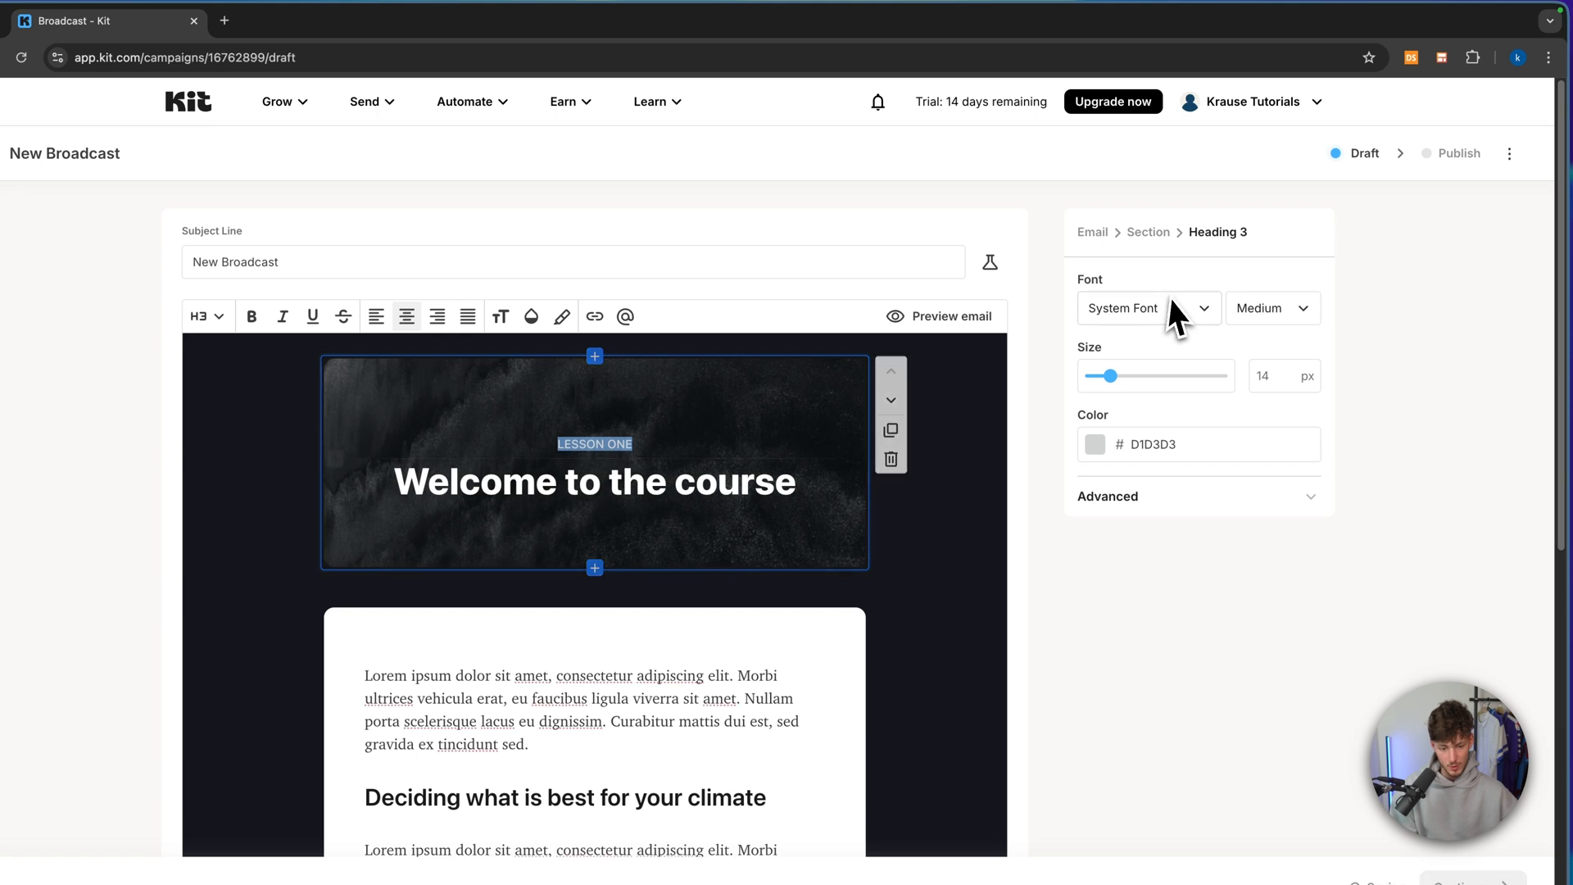
click(1205, 309)
click(1285, 306)
click(1288, 302)
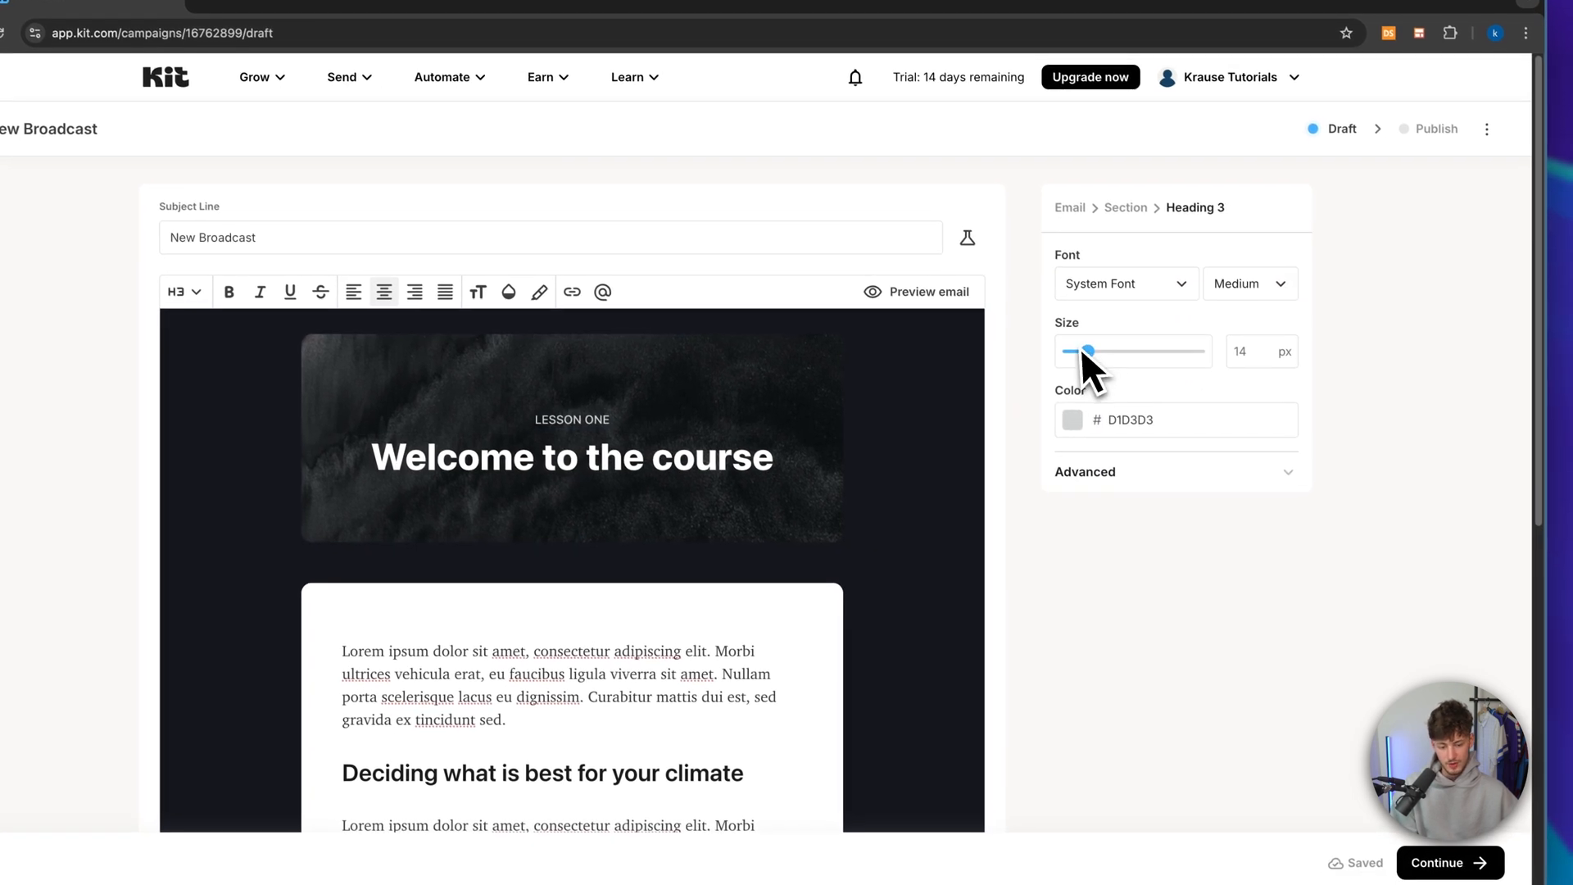
scroll(1172, 385, down, 2)
click(1171, 372)
click(1172, 372)
scroll(1180, 368, up, 2)
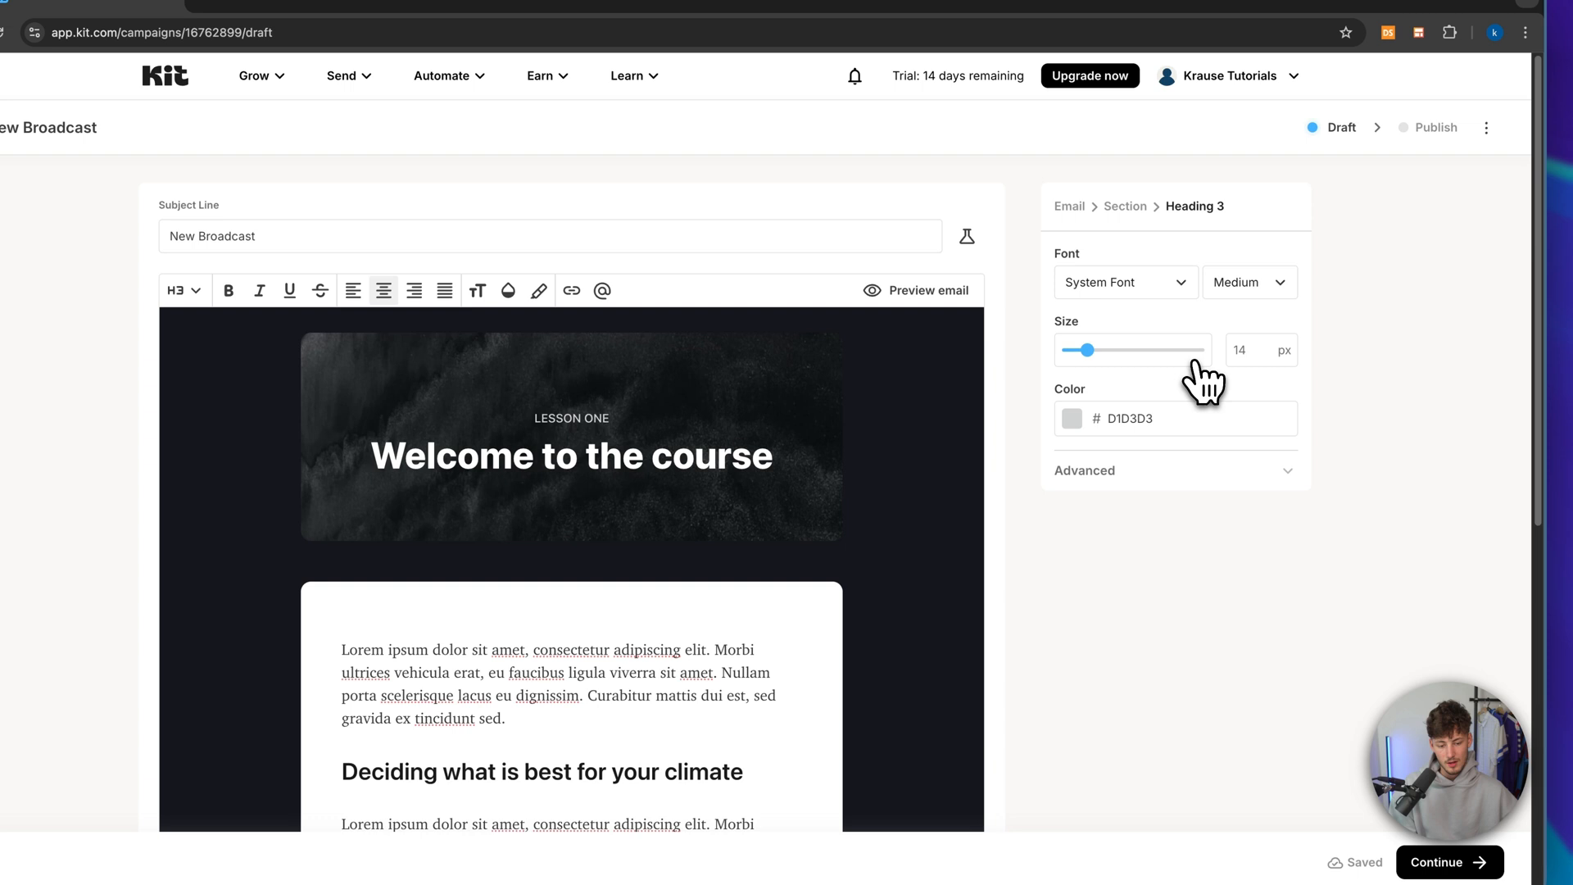
Expand the advanced settings of the "LESSON ONE" heading, examine their options, and collapse them
click(1196, 473)
scroll(1131, 434, down, 2)
click(1145, 557)
click(1146, 555)
click(1124, 366)
scroll(1098, 377, up, 2)
Try replacing the "Welcome to the course" heading with "fsvsd" and undo the change
double_click(615, 462)
triple_click(762, 467)
text(fsvsd)
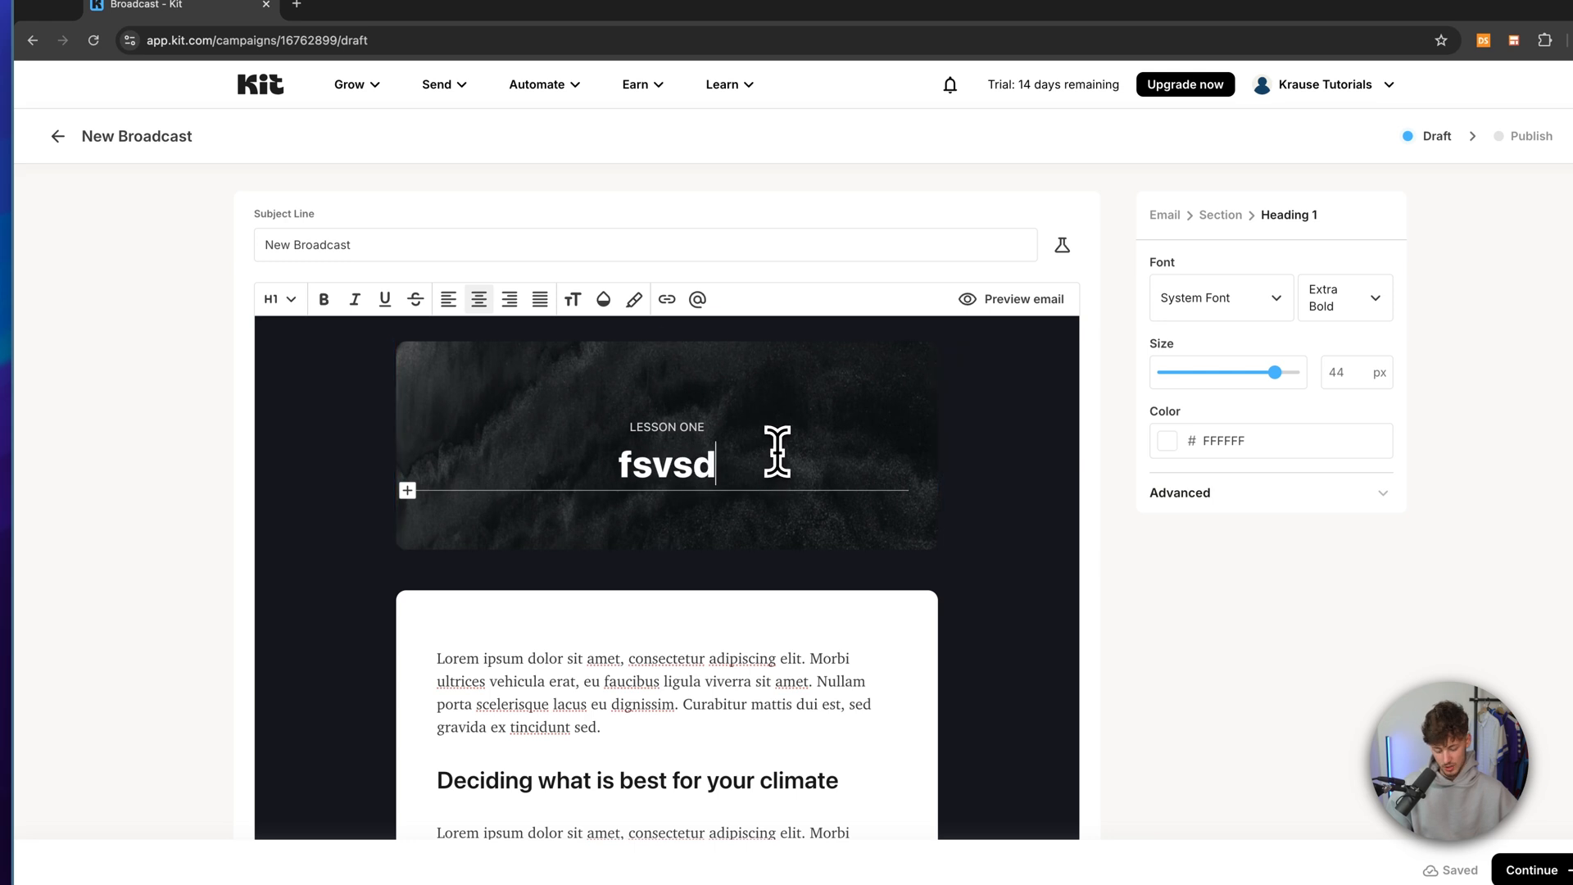
key(super+z)
Insert an empty section between the header image and the body text, and bring up its list of insertable blocks
scroll(819, 459, down, 1)
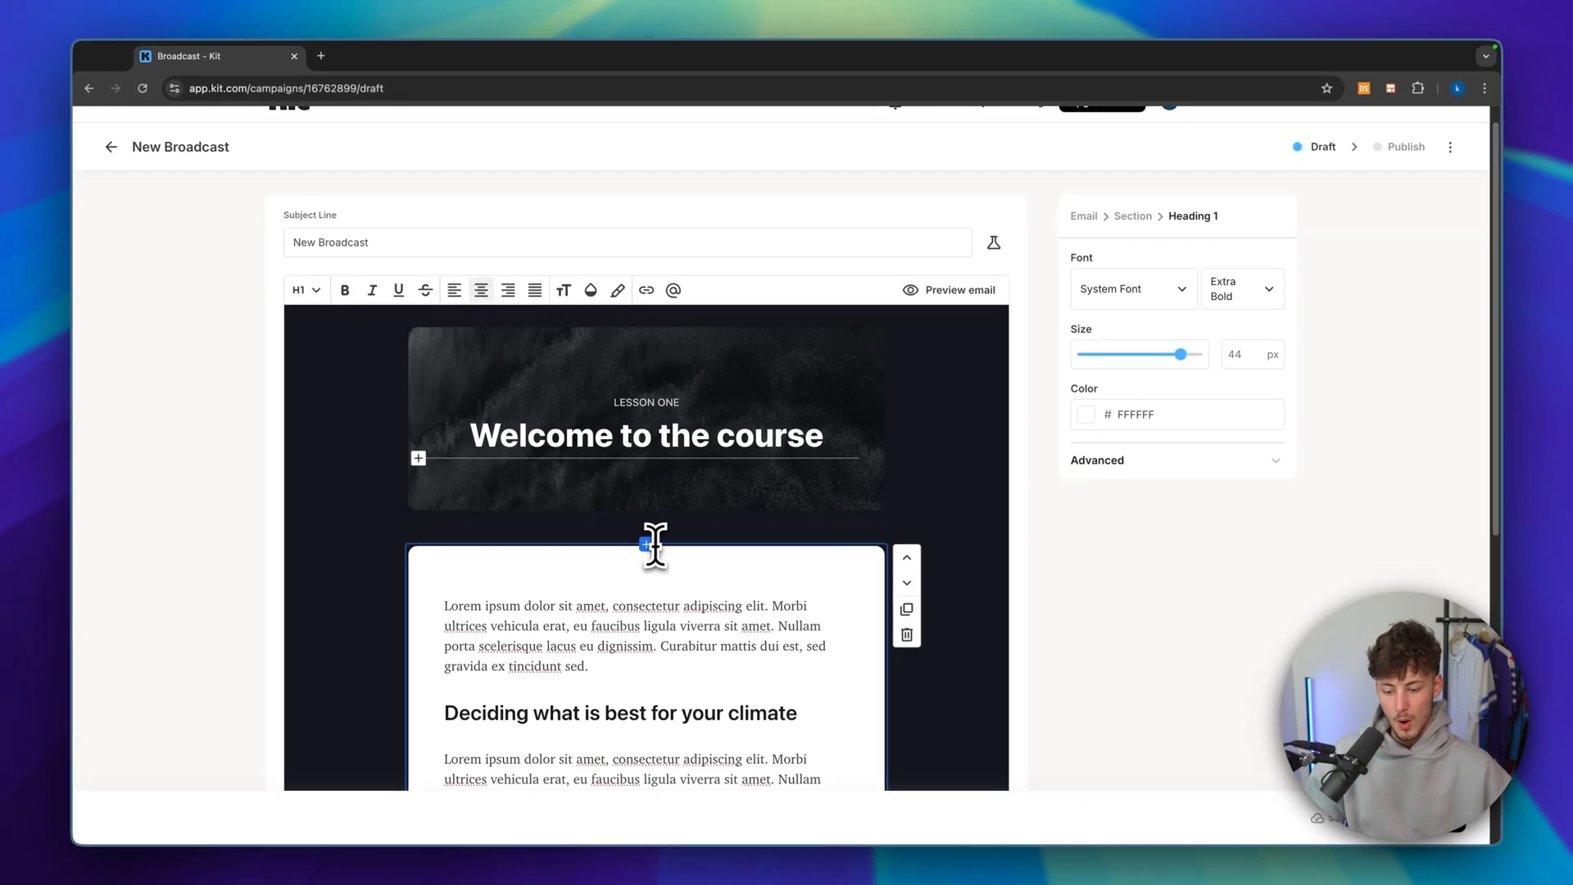
scroll(660, 549, down, 6)
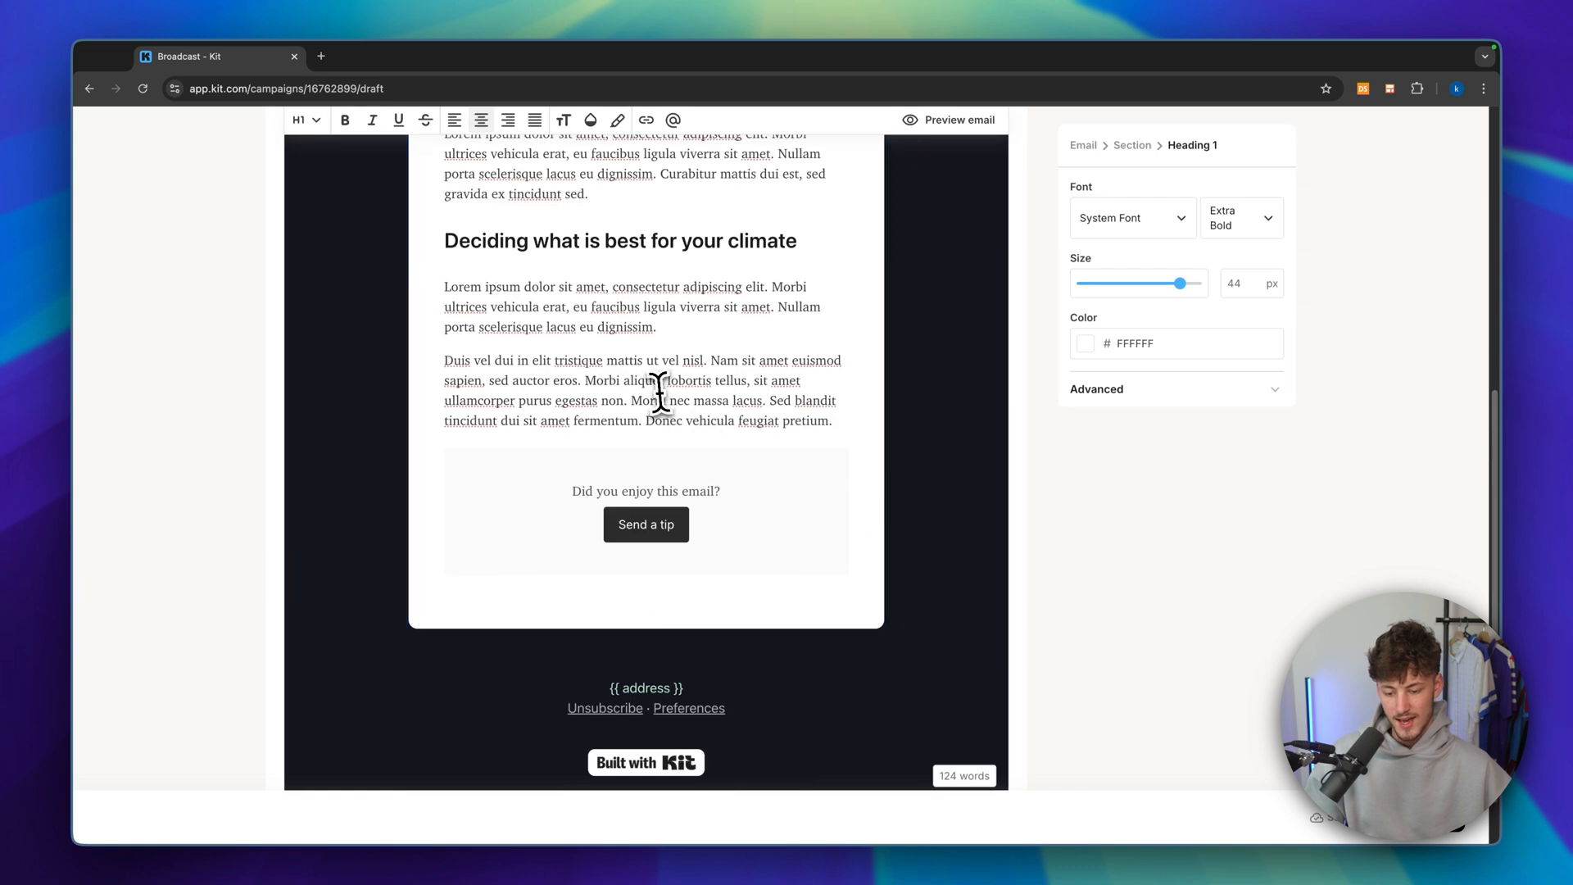
scroll(660, 393, up, 6)
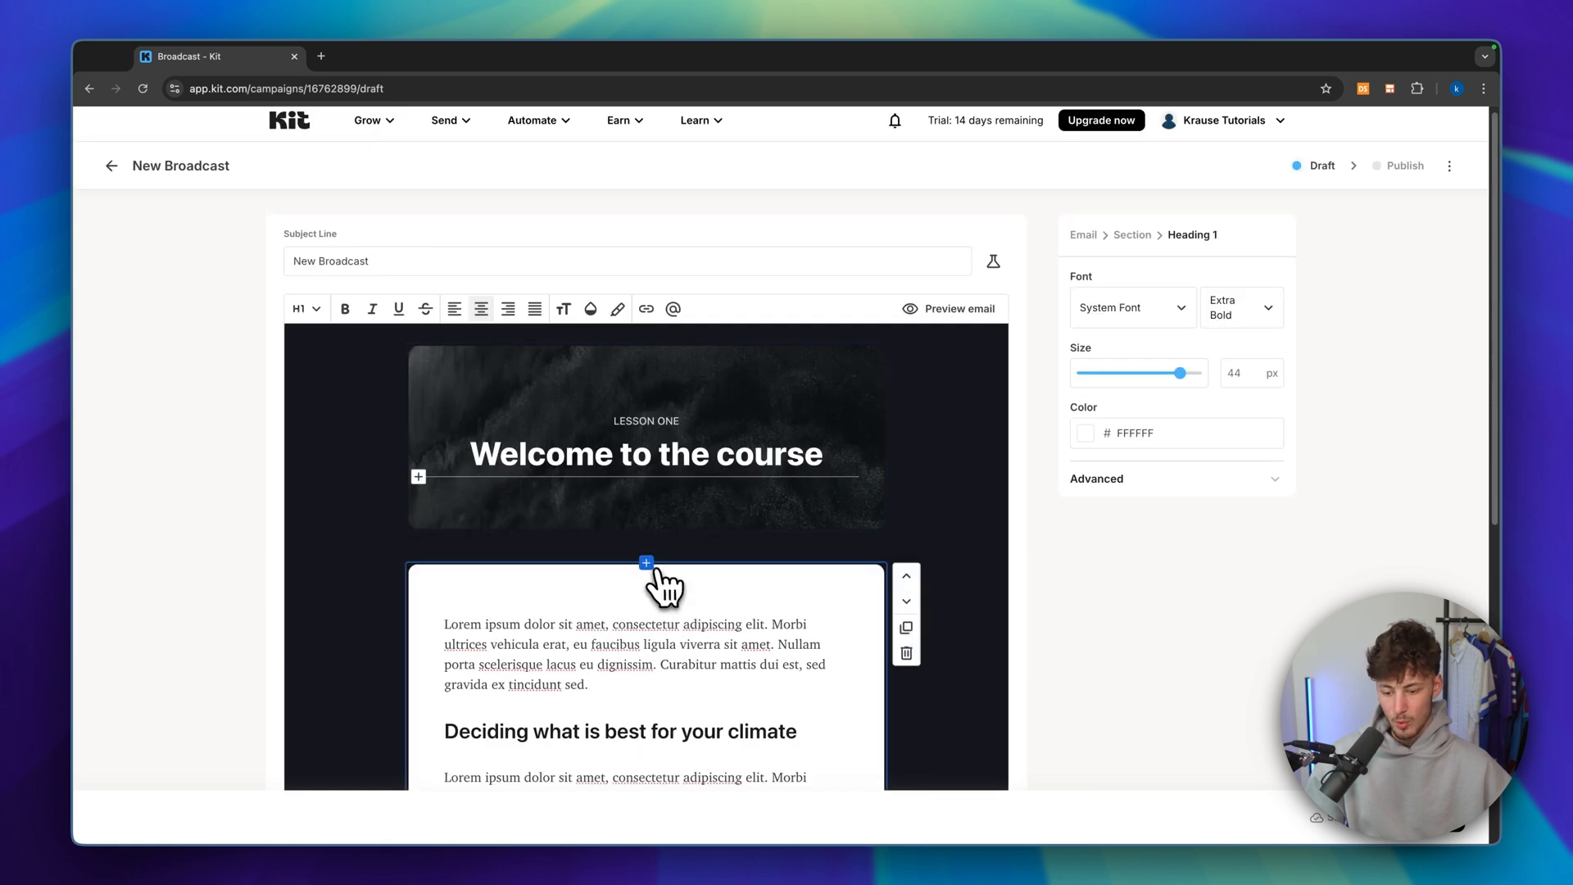
click(648, 563)
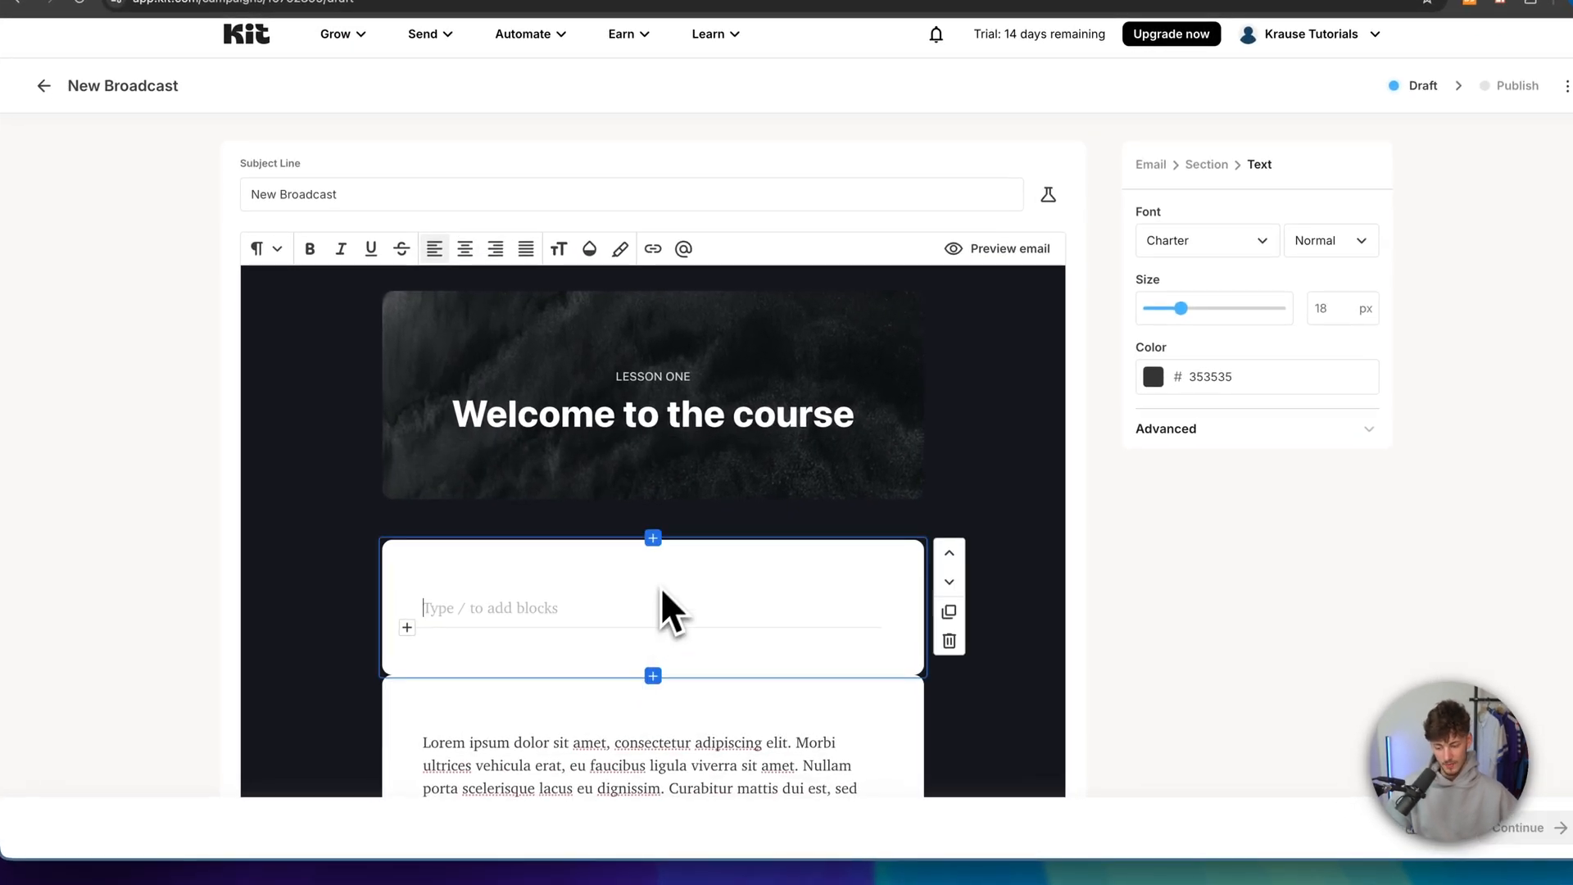
text(/)
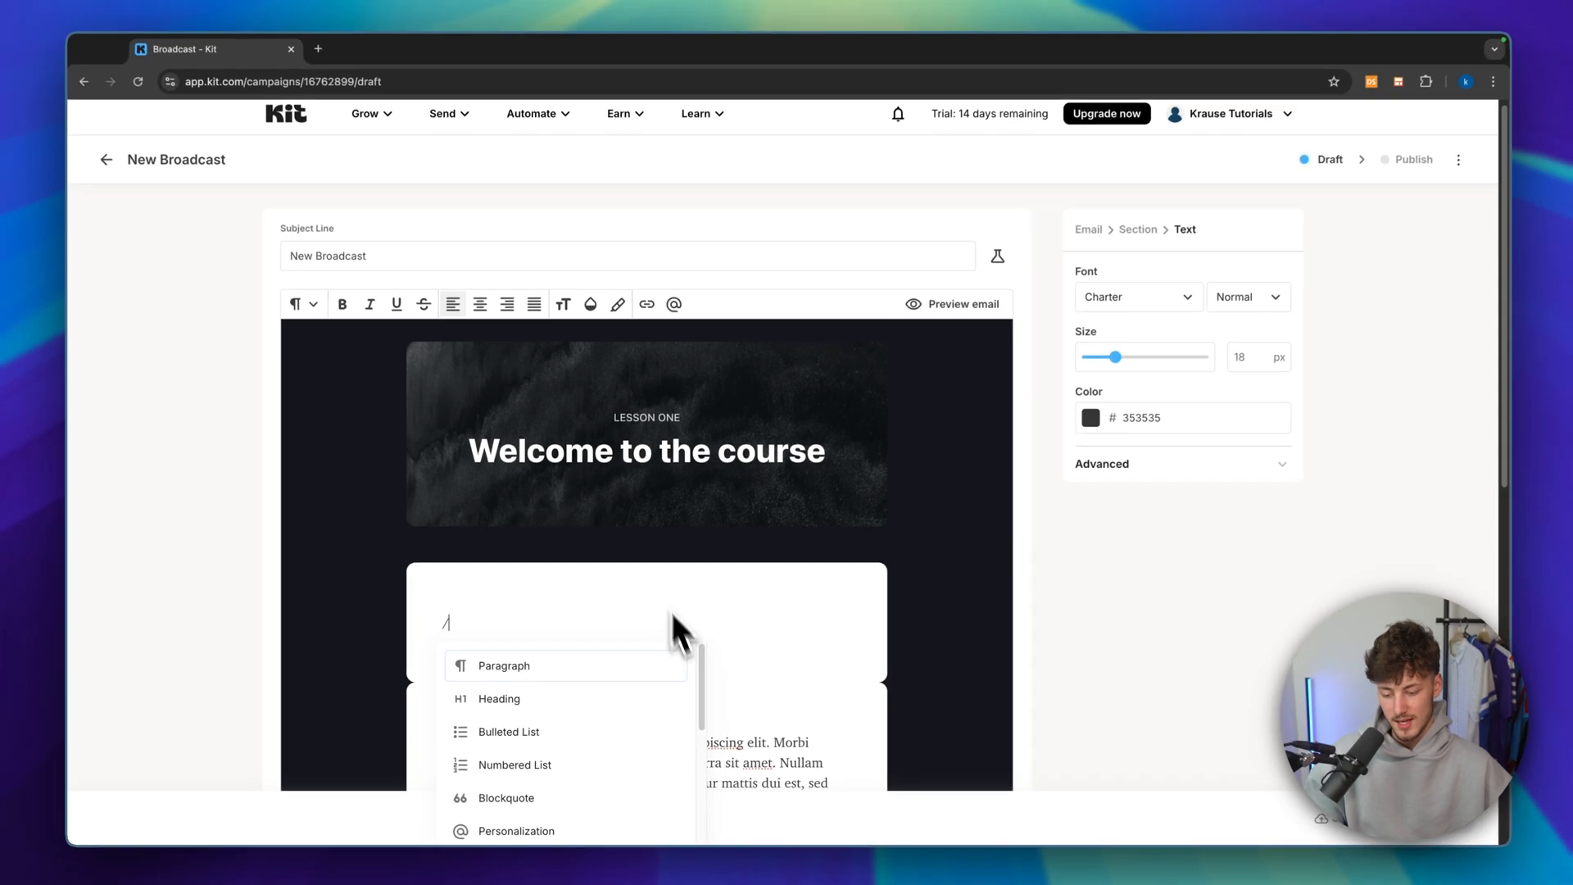
Examine the block types available for the new section, from Paragraph and Button through Poll and Gallery to HTML block
scroll(672, 623, down, 3)
scroll(639, 581, down, 6)
scroll(608, 569, up, 6)
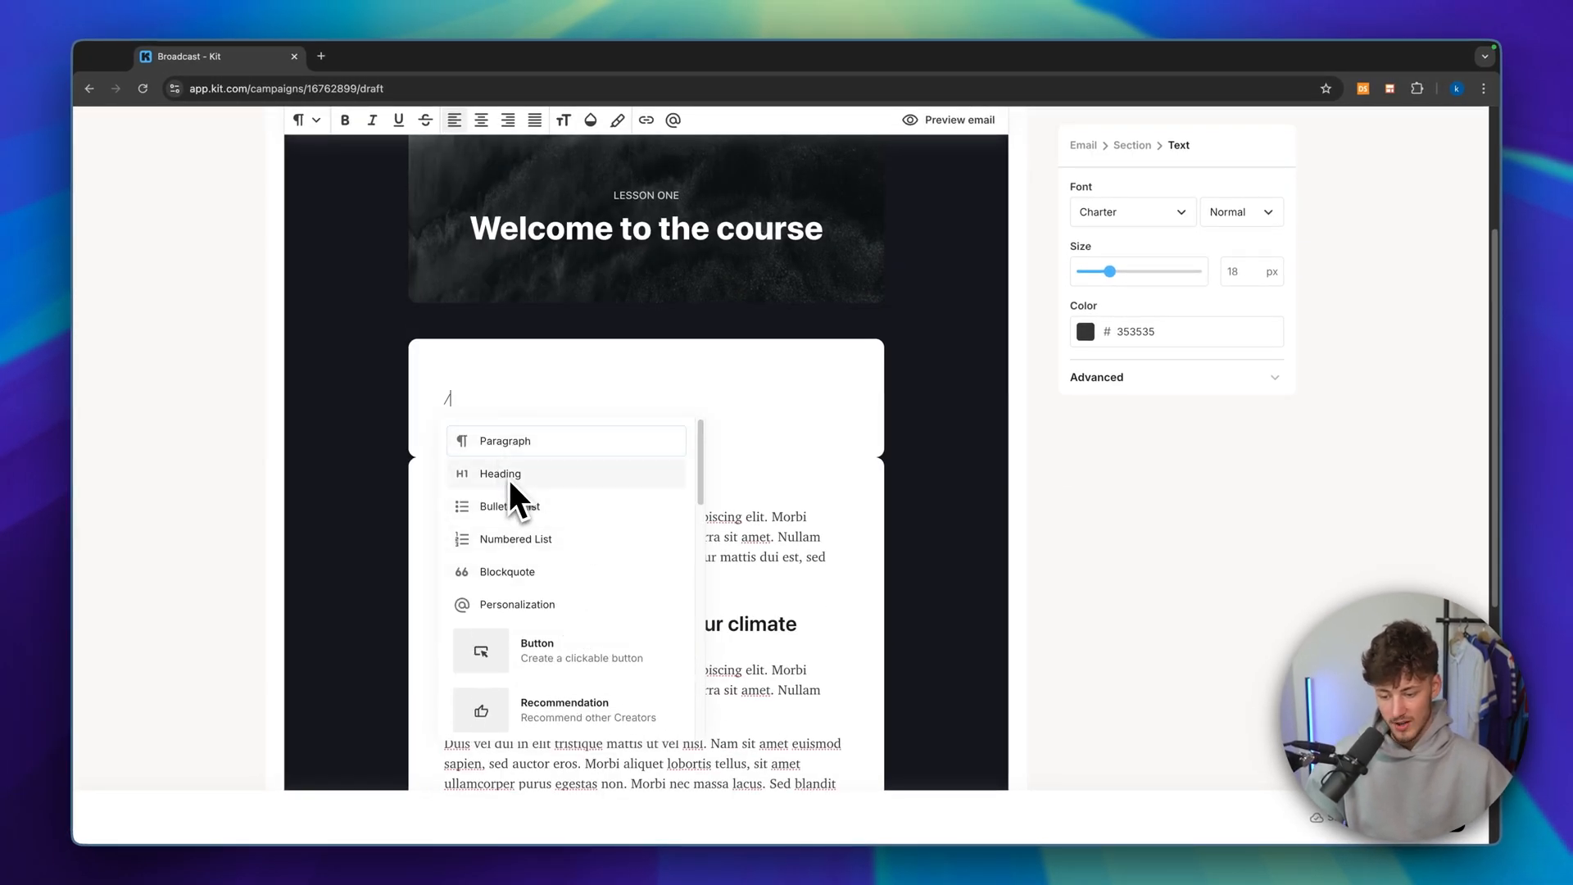
scroll(564, 584, down, 1)
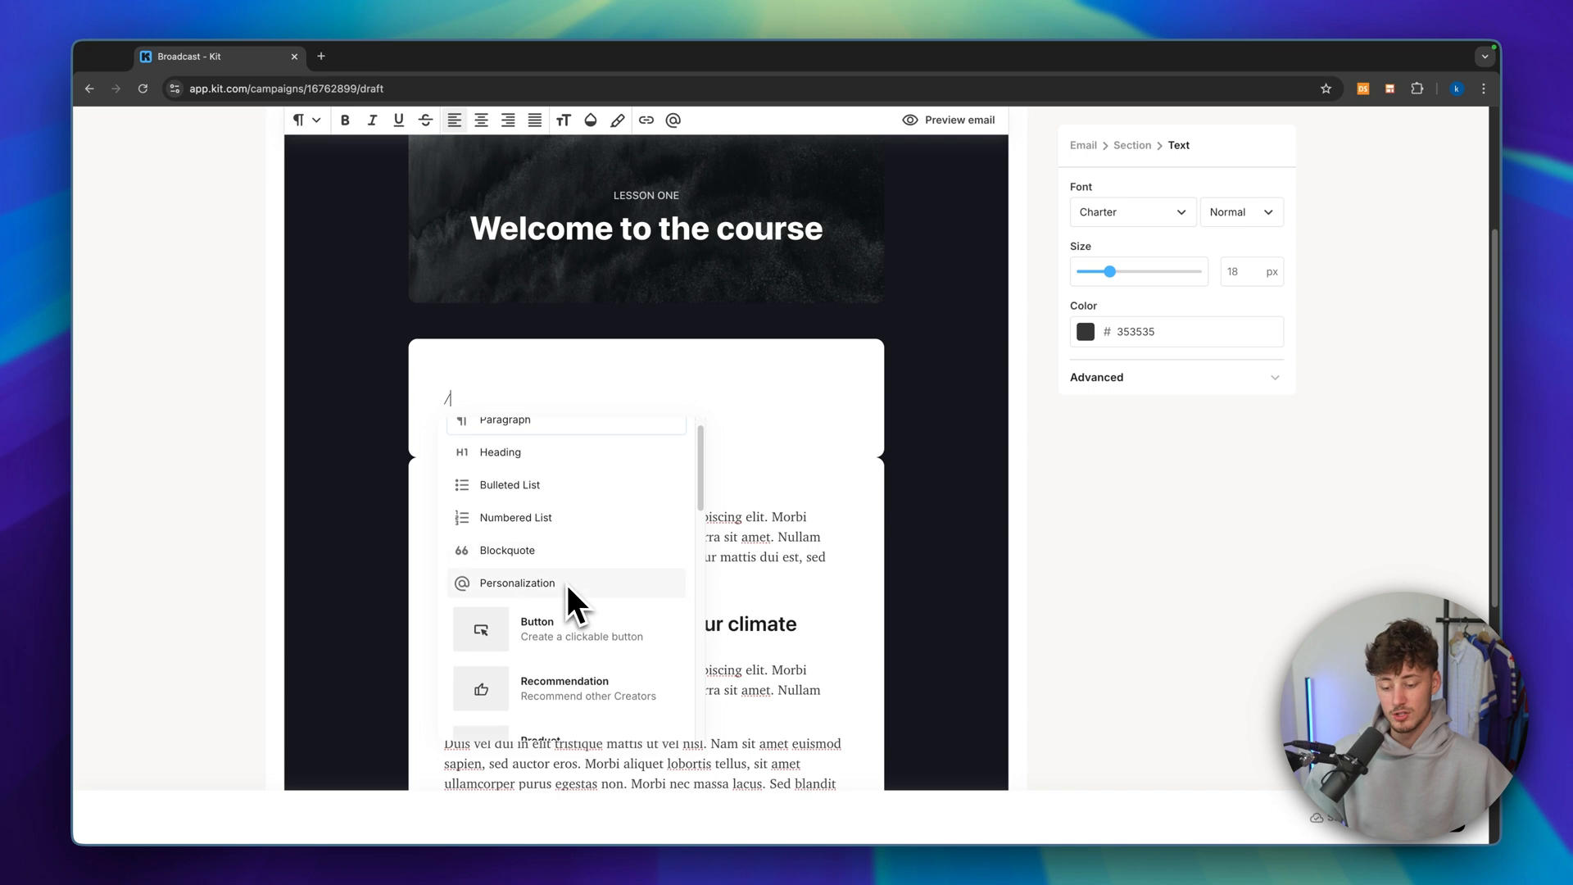
scroll(574, 565, down, 2)
scroll(594, 557, down, 2)
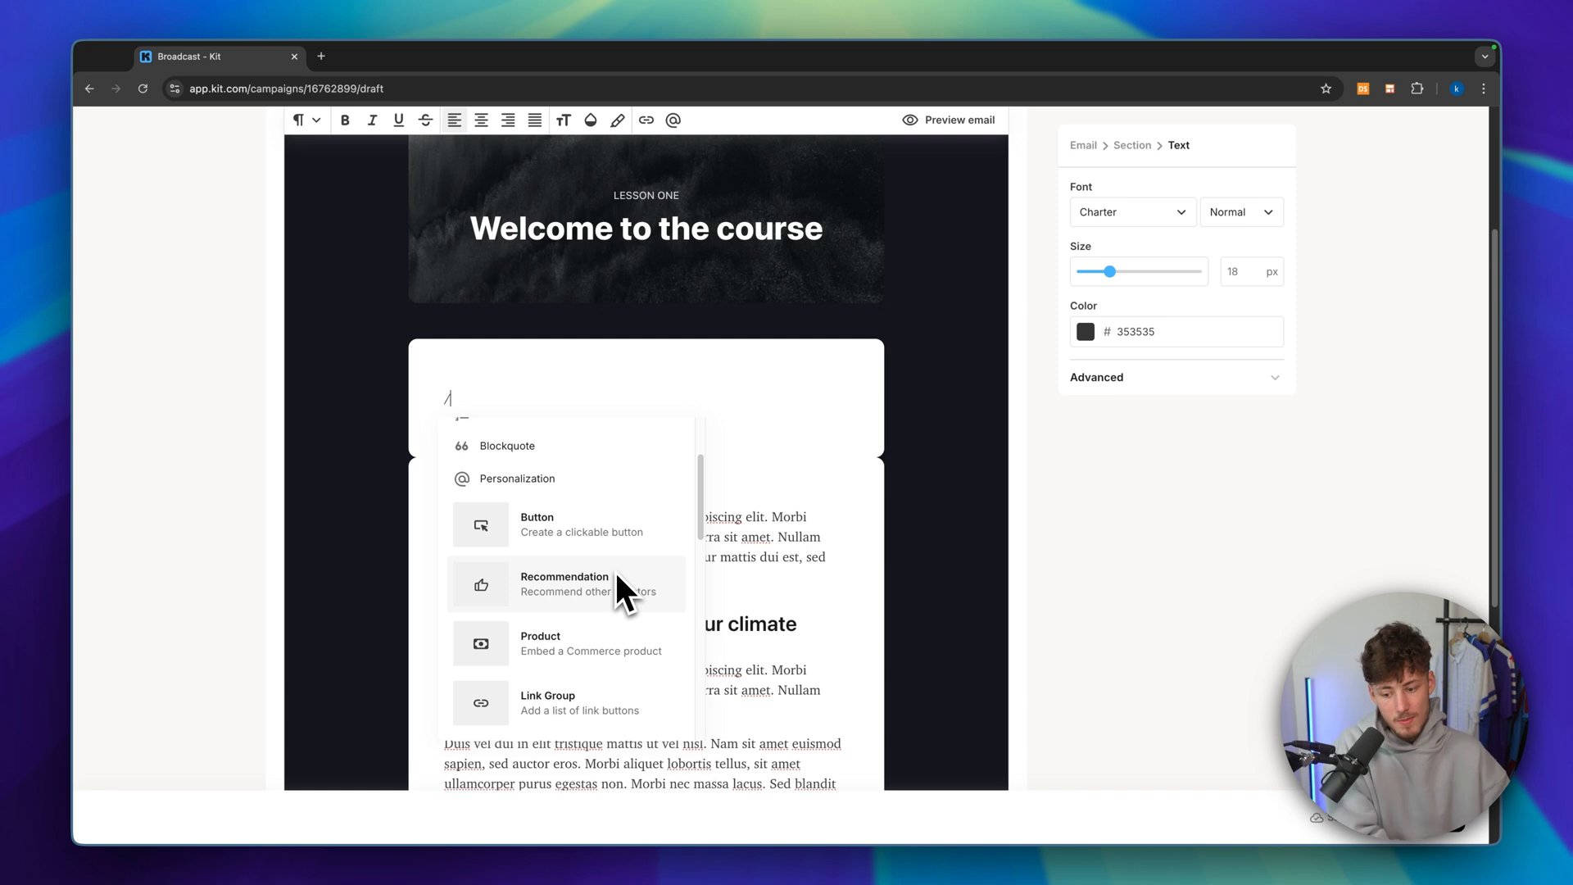
scroll(607, 590, down, 3)
scroll(613, 574, down, 1)
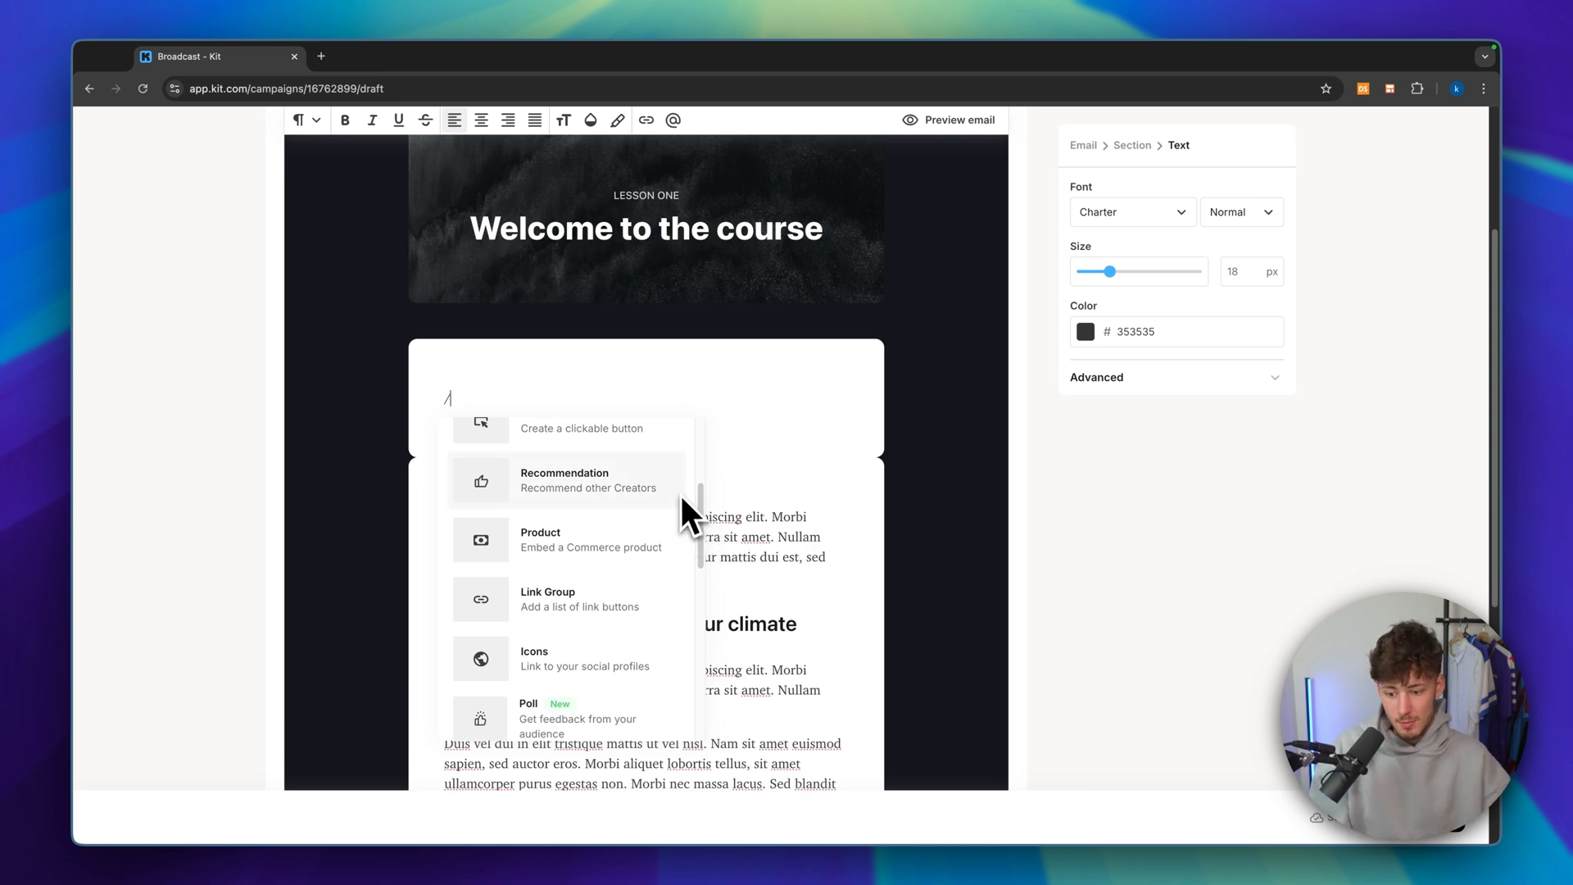
scroll(660, 528, down, 1)
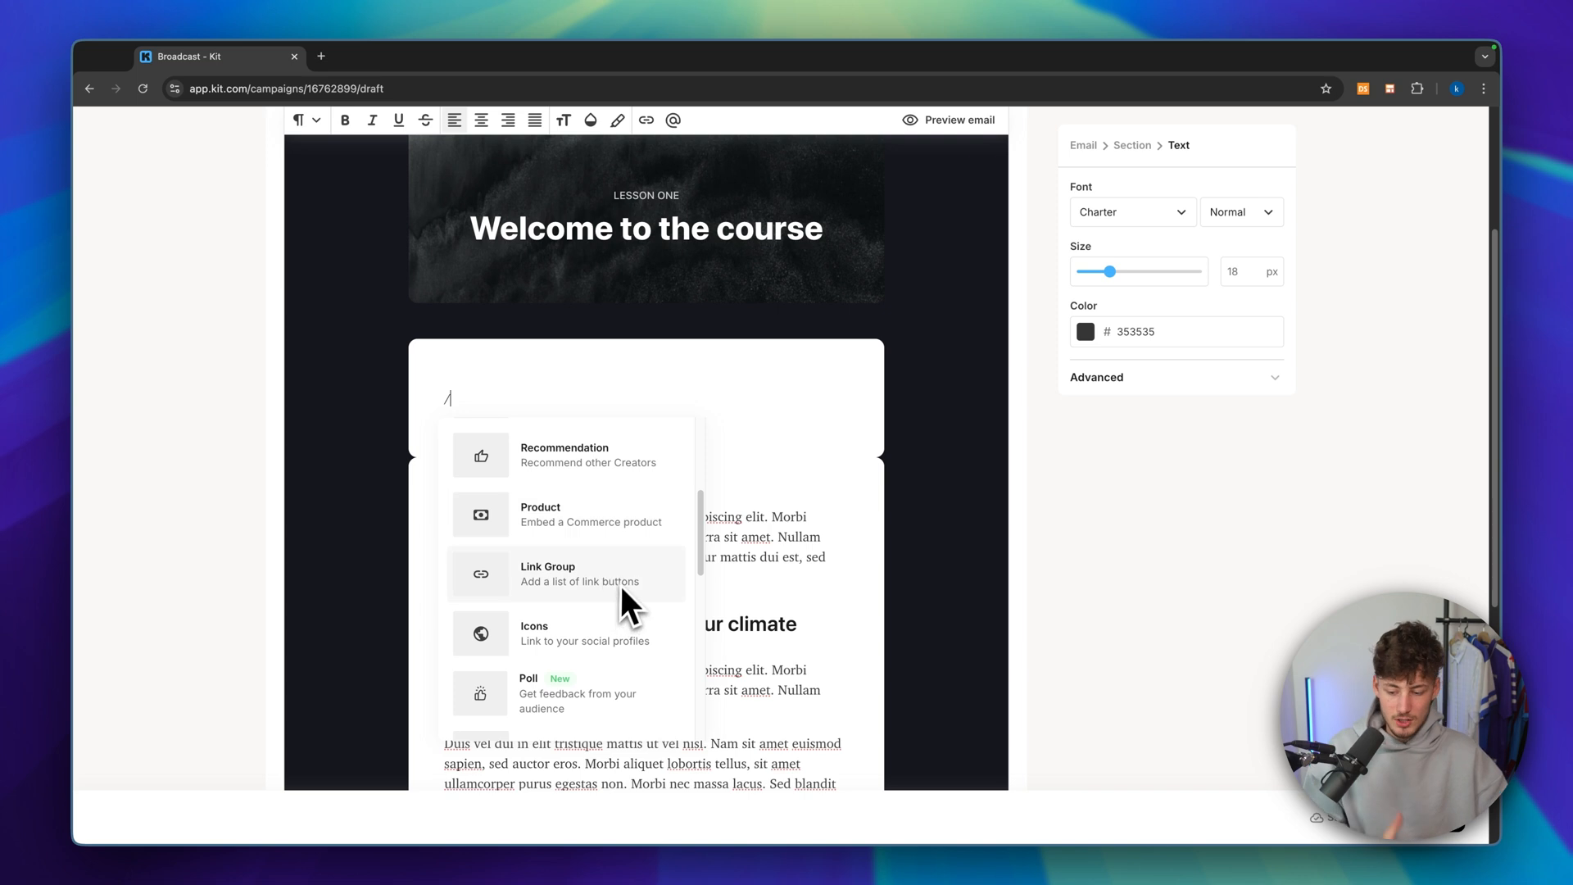
scroll(627, 571, down, 3)
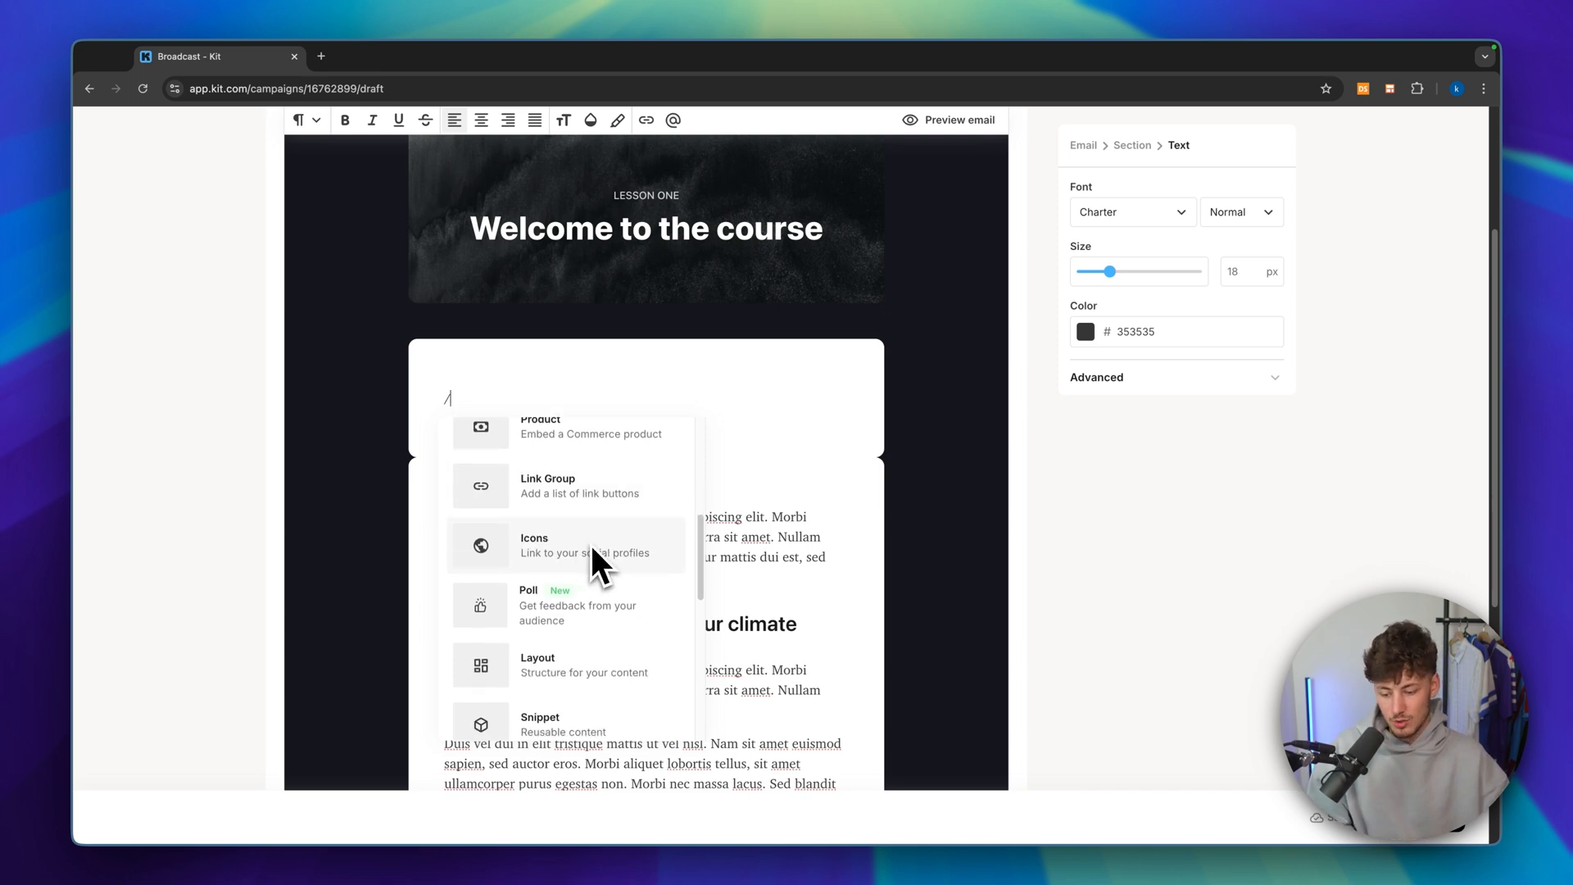
scroll(589, 542, down, 4)
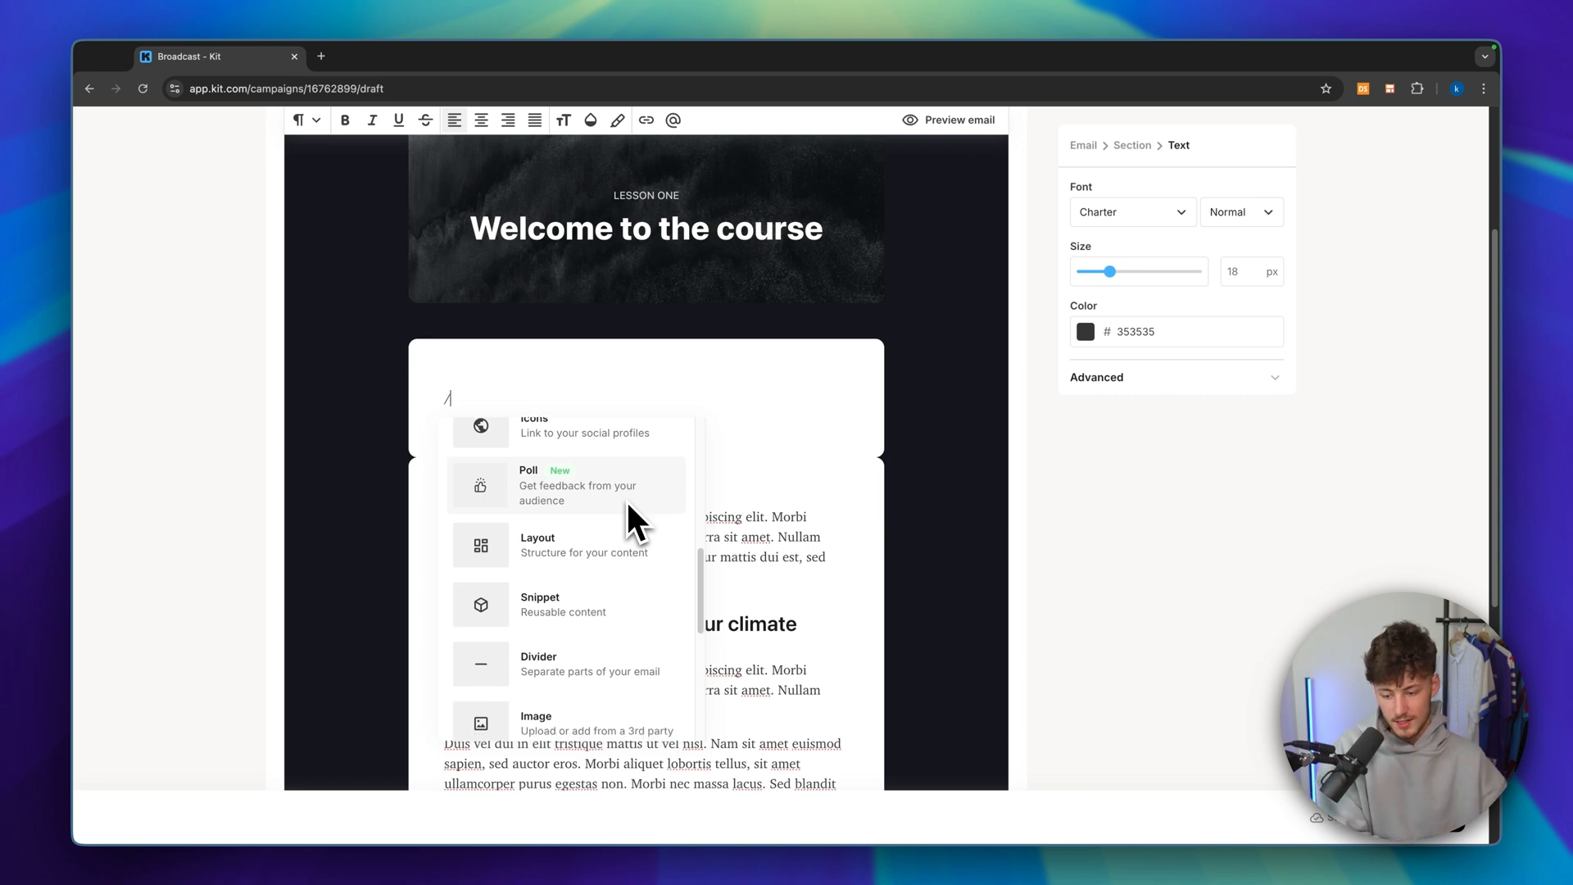
scroll(639, 491, down, 3)
scroll(607, 524, down, 3)
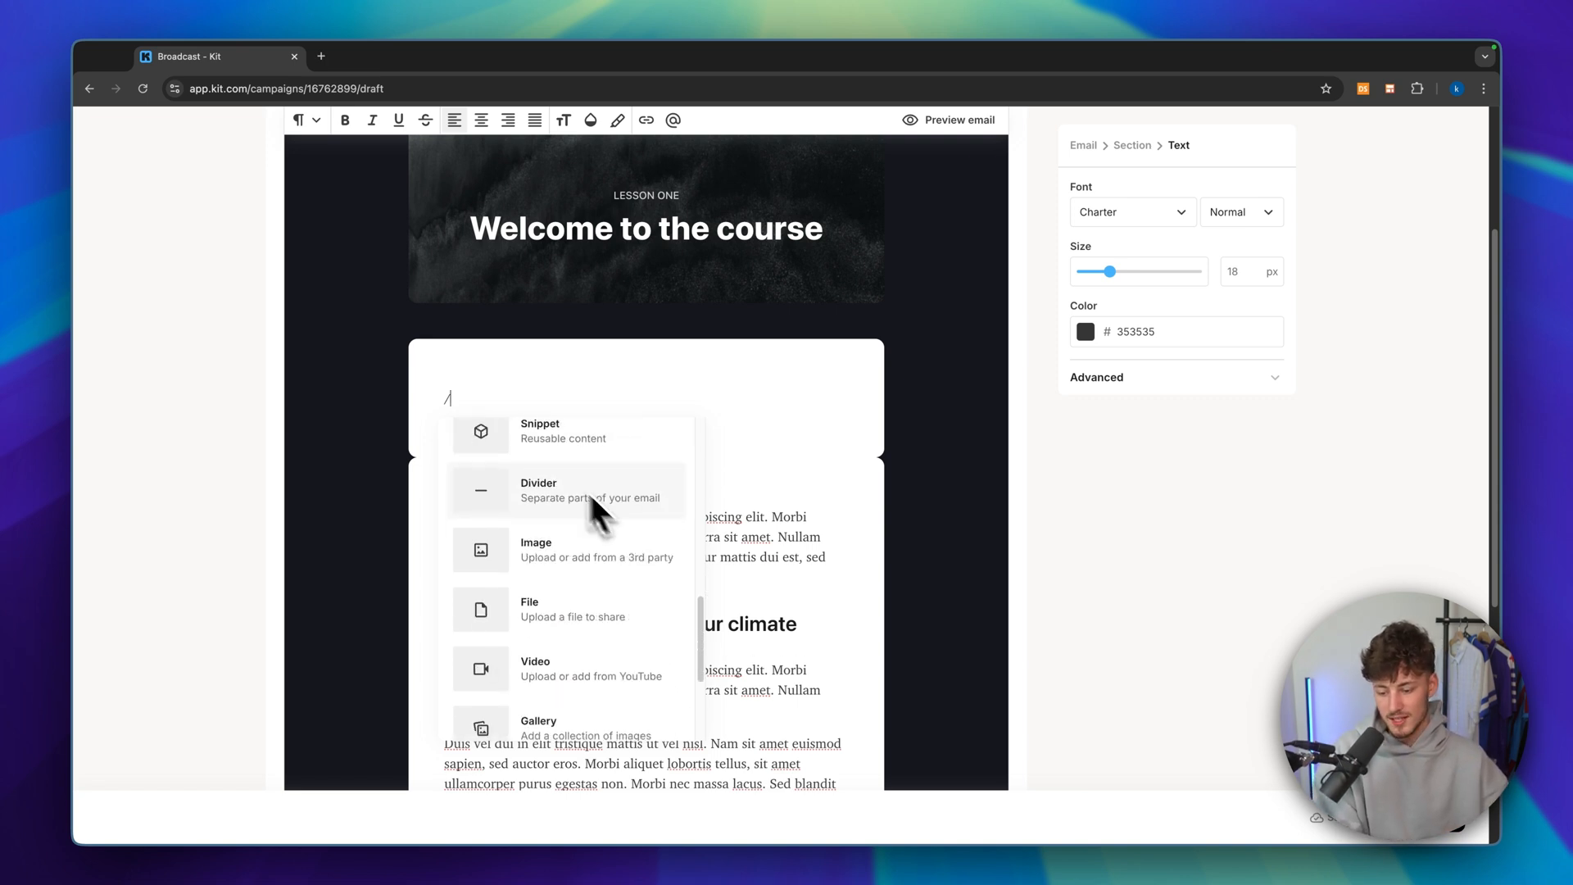
scroll(606, 565, down, 3)
scroll(594, 567, down, 3)
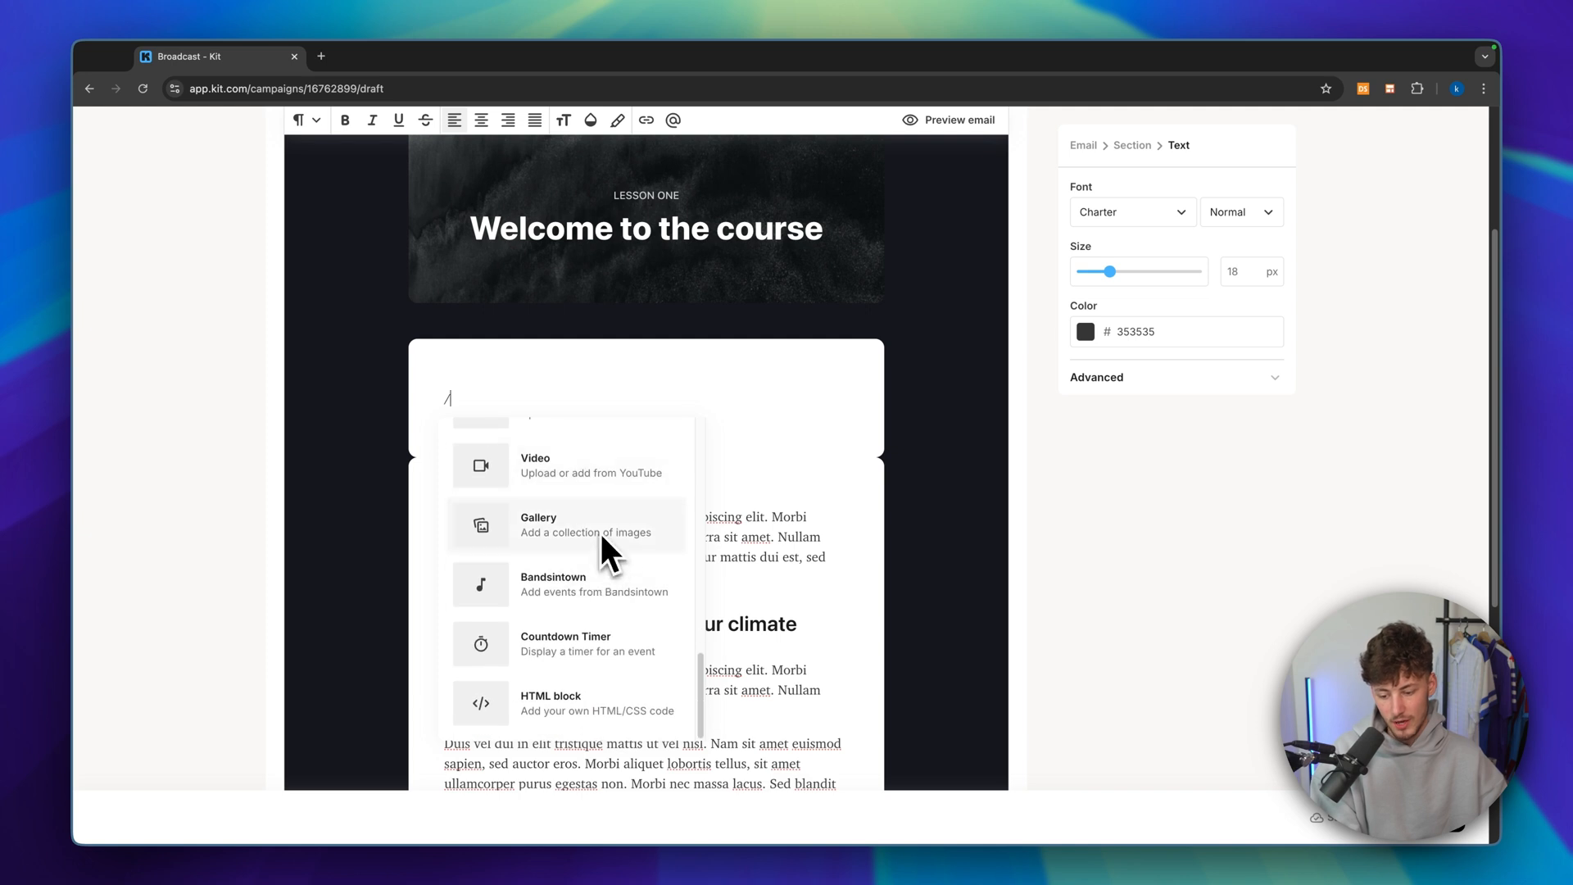
scroll(610, 584, down, 1)
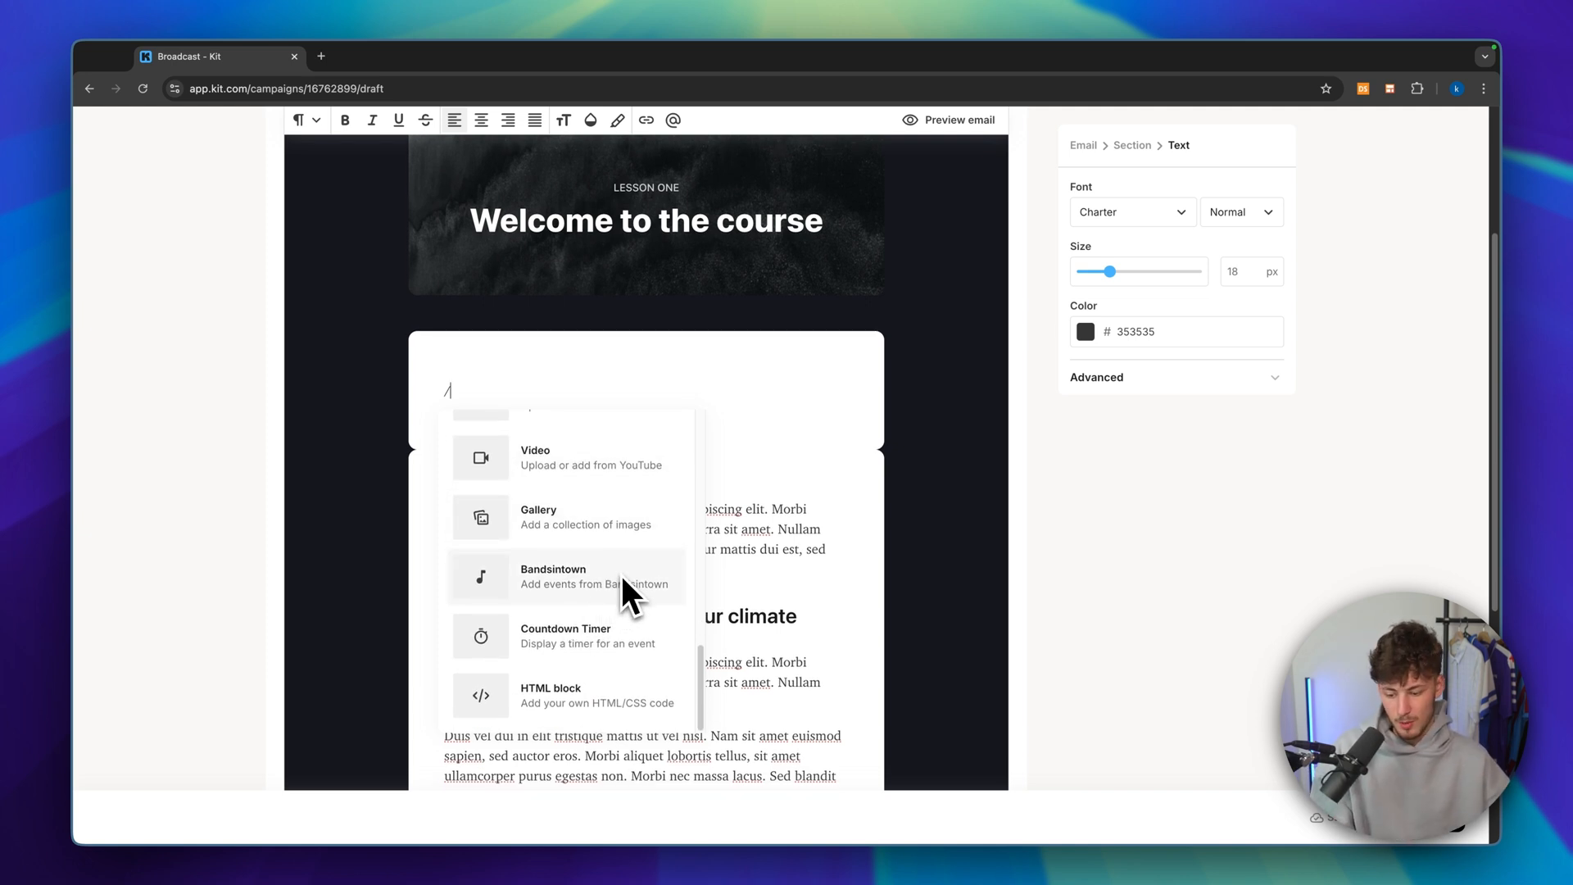
Insert a Countdown Timer block into the new section and check which further blocks can be added beneath it
click(598, 637)
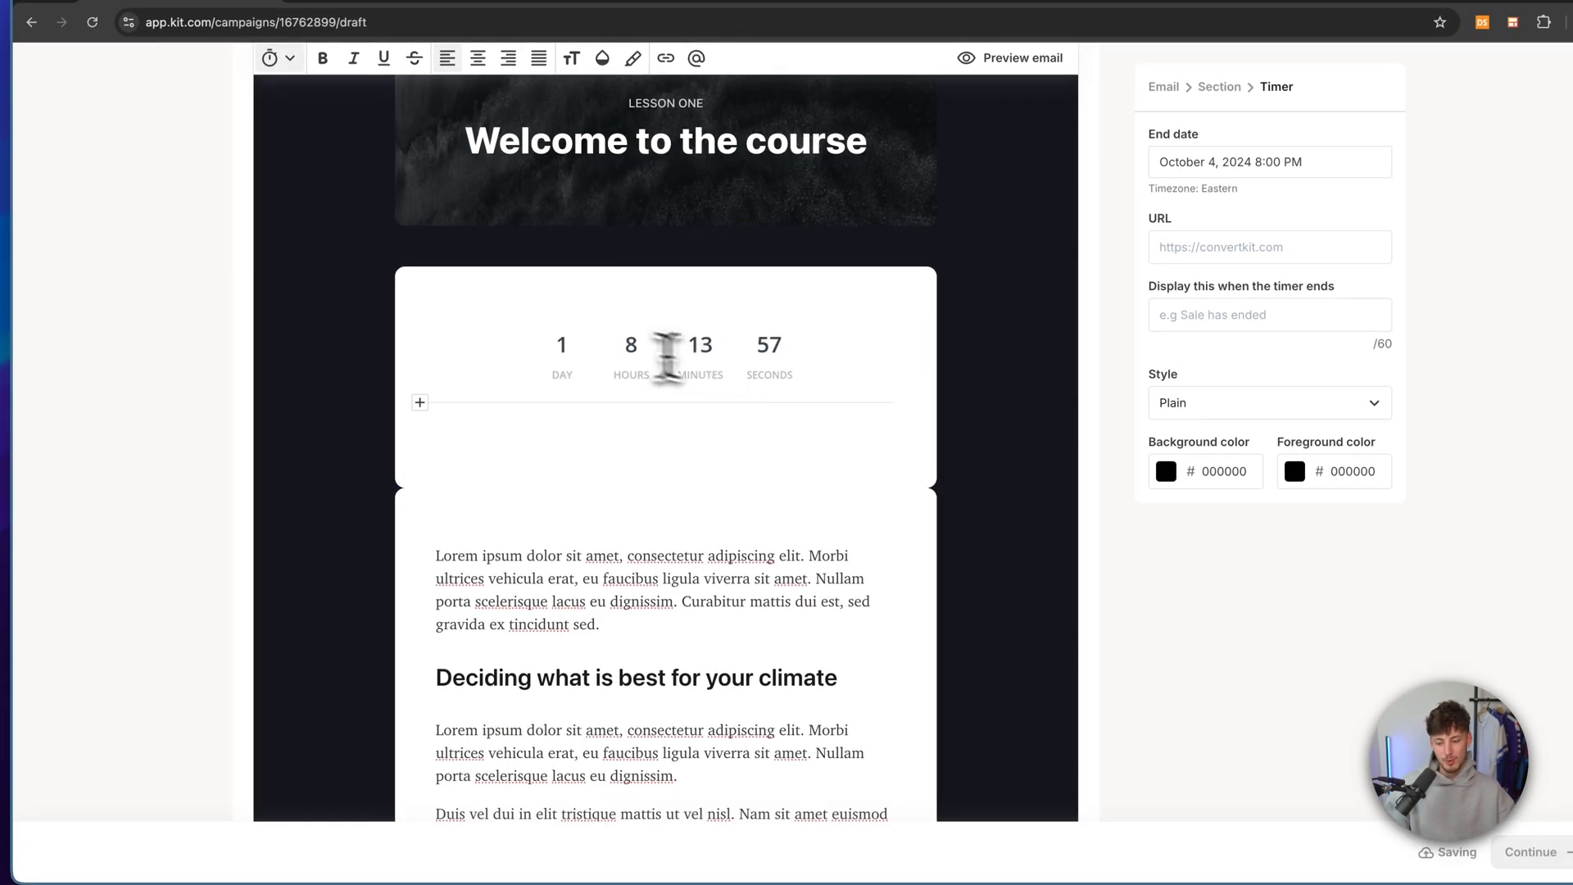
click(706, 411)
click(420, 440)
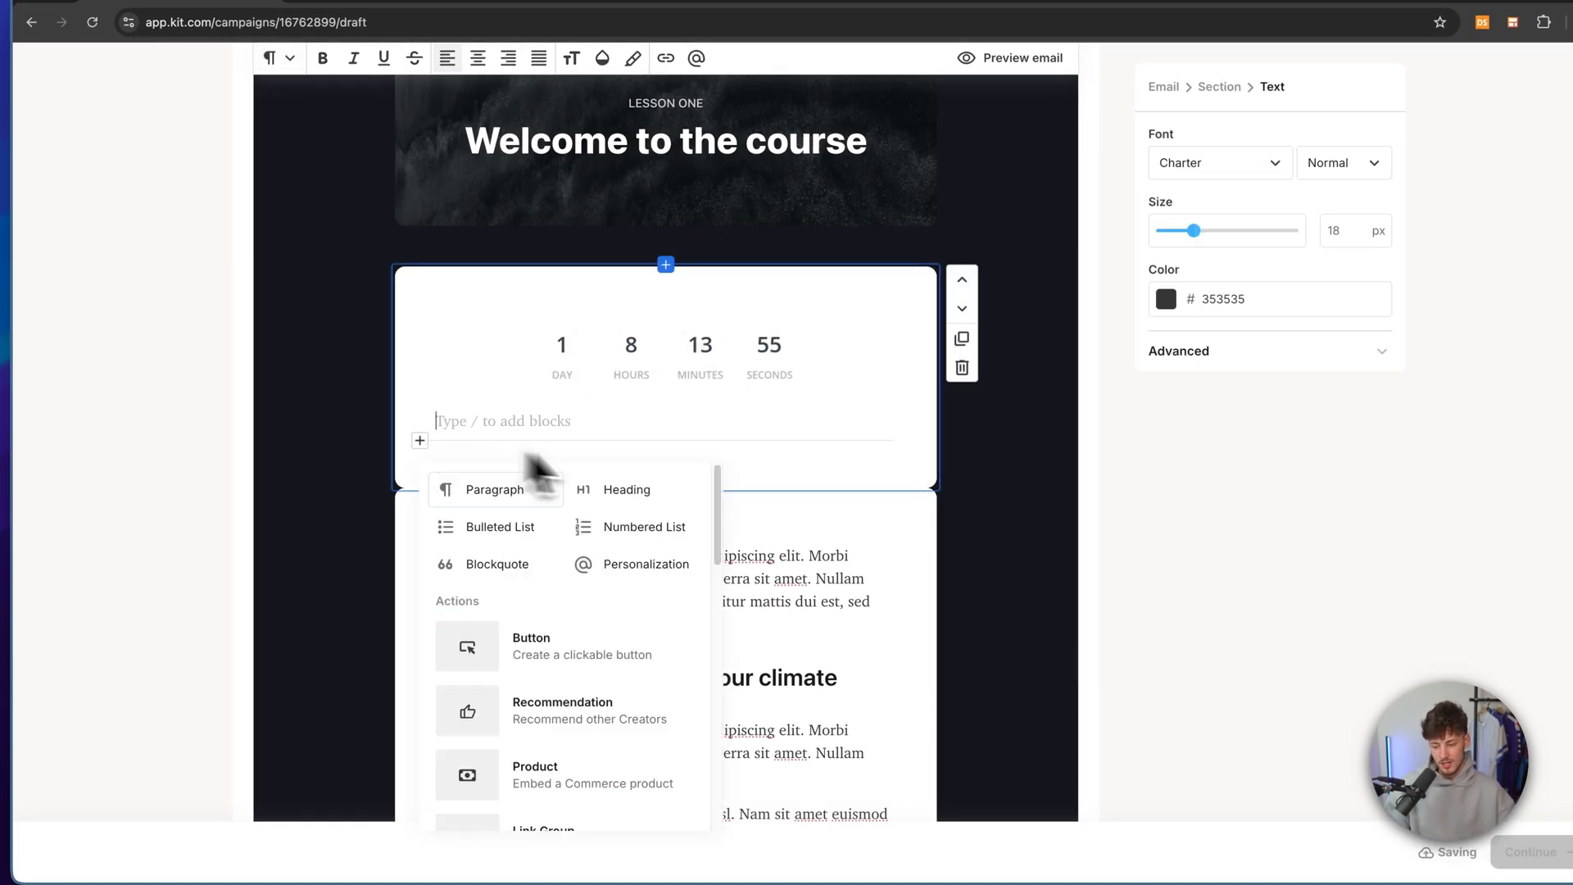
scroll(596, 608, down, 3)
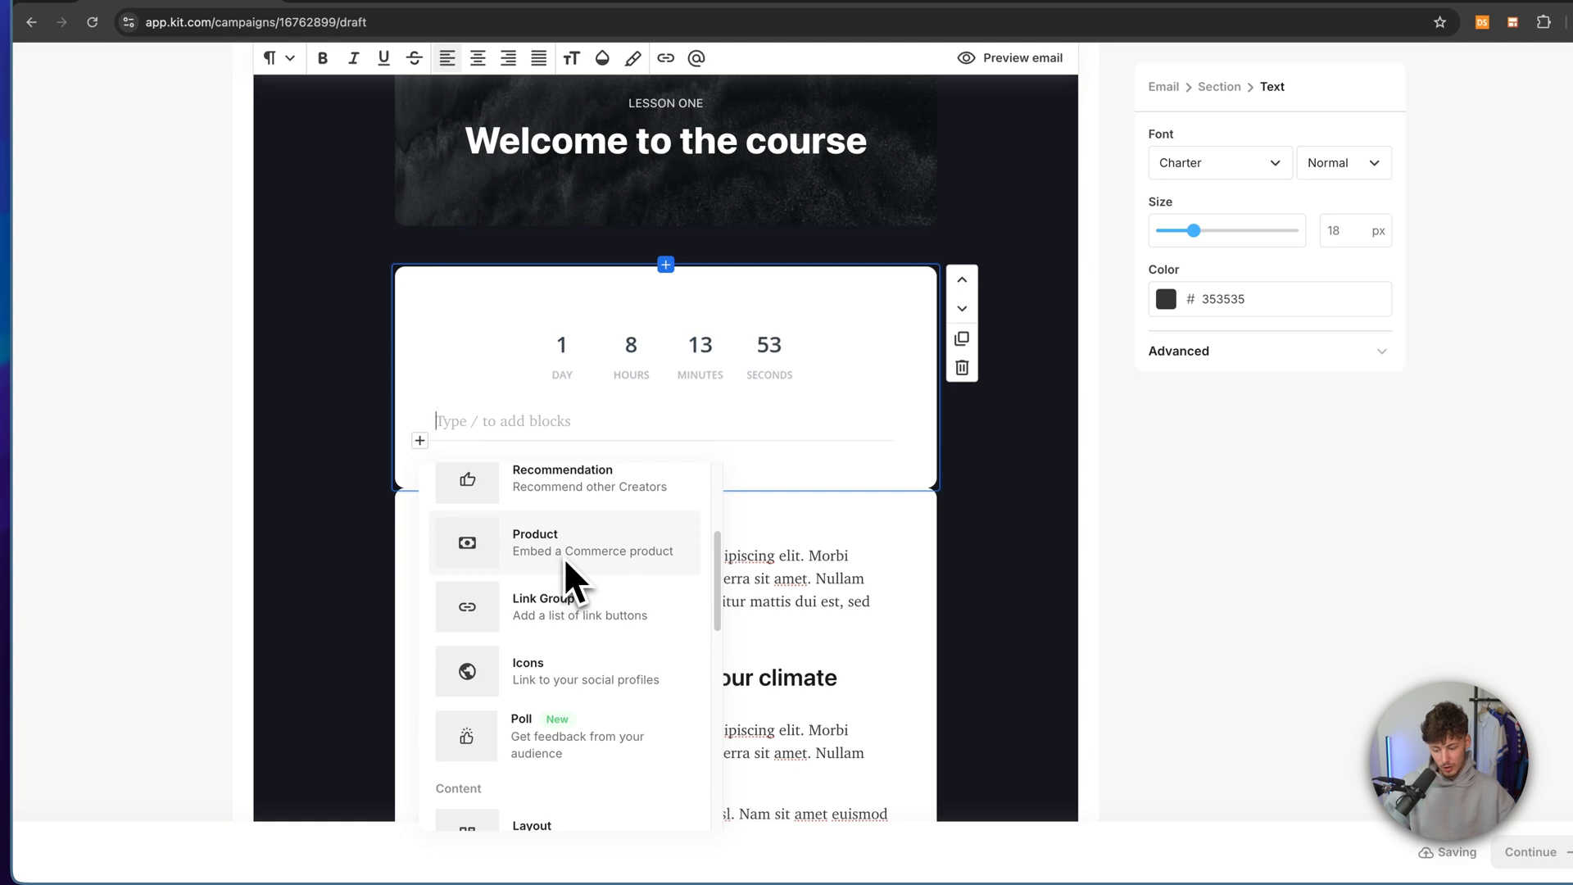
scroll(751, 477, up, 1)
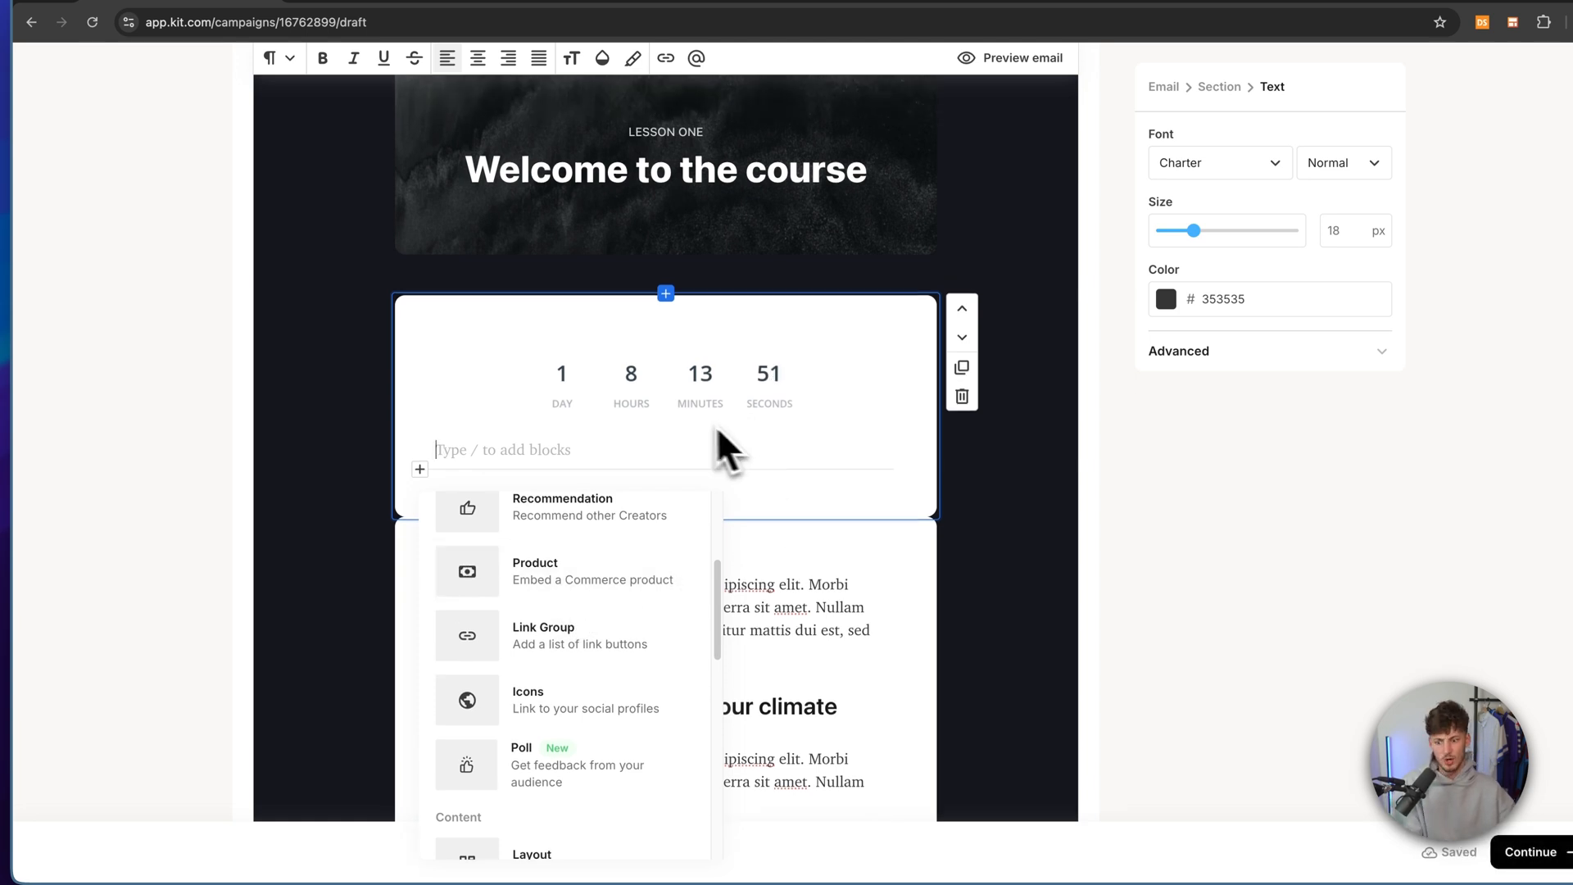
click(698, 383)
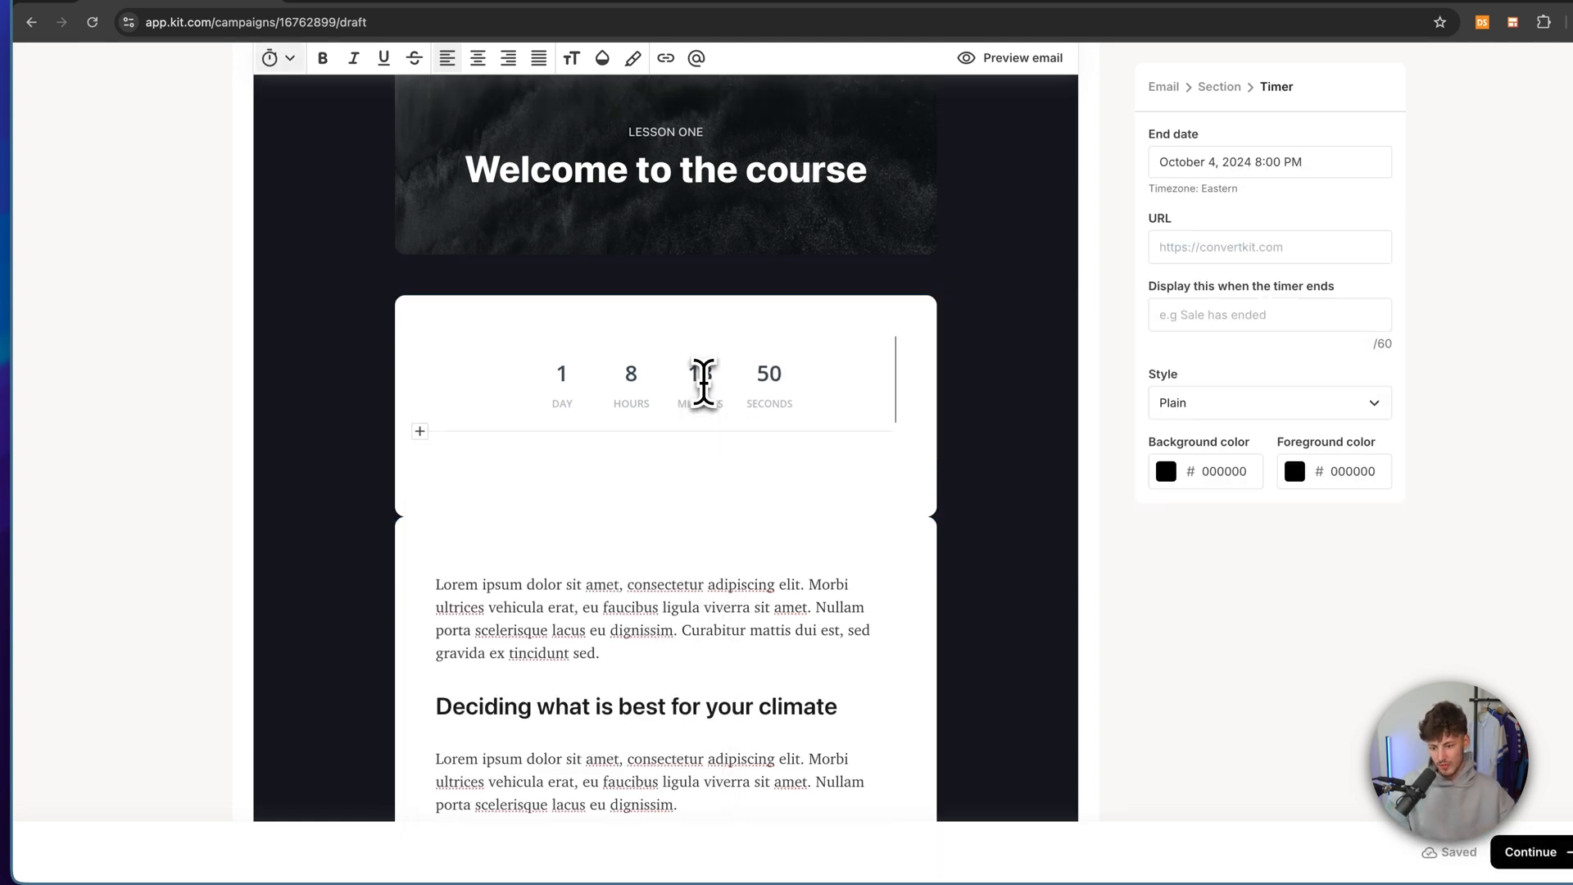
click(736, 438)
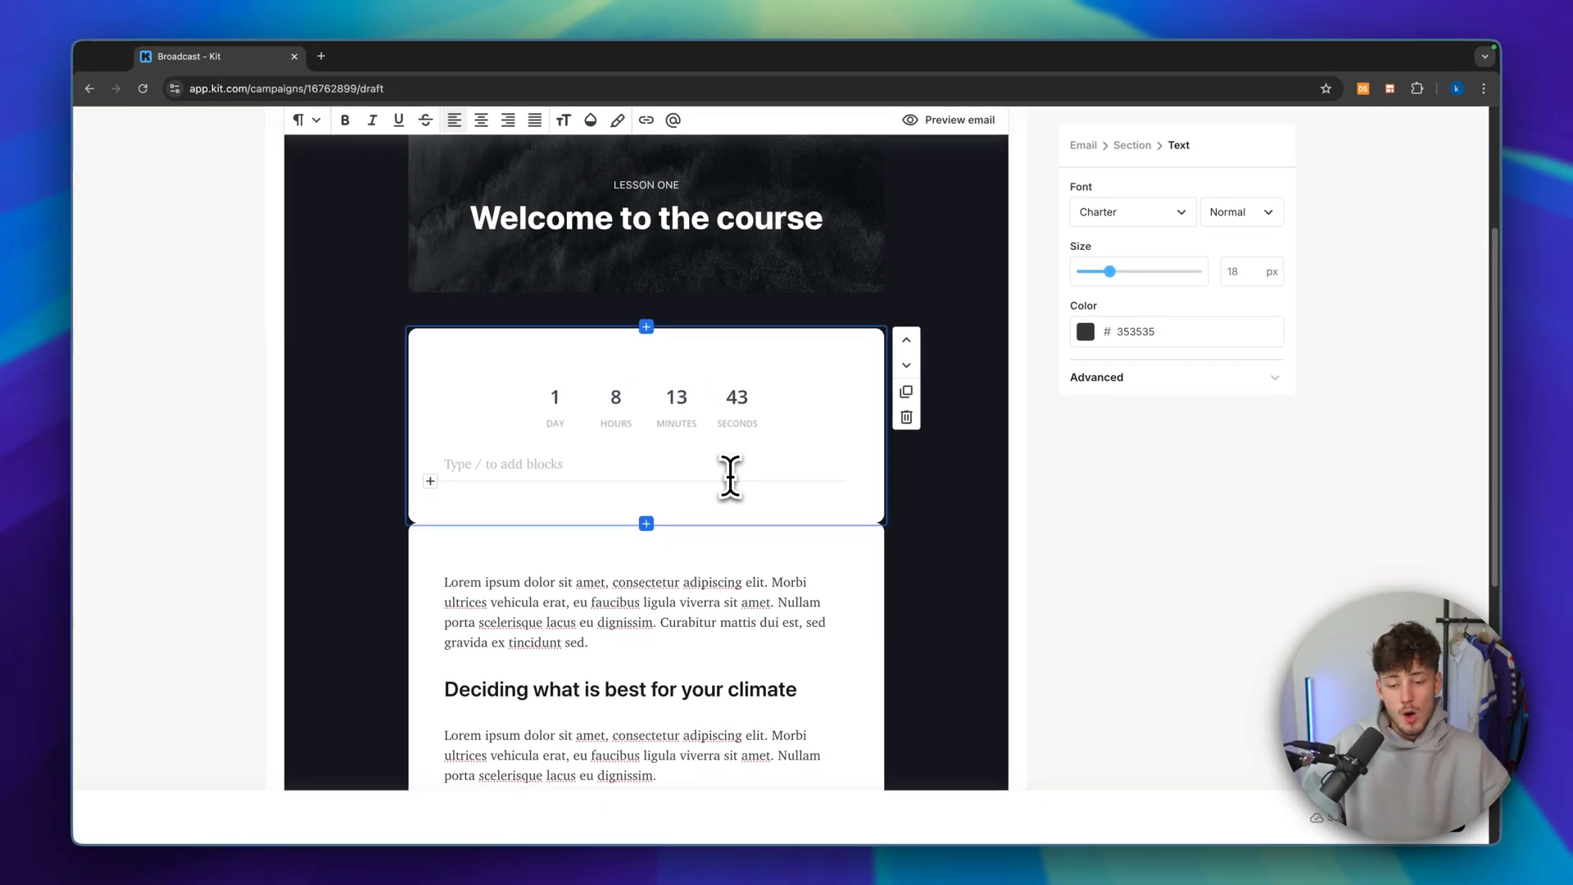
Review the email from the timer down to the footer and examine the address line and its text settings
scroll(725, 488, down, 3)
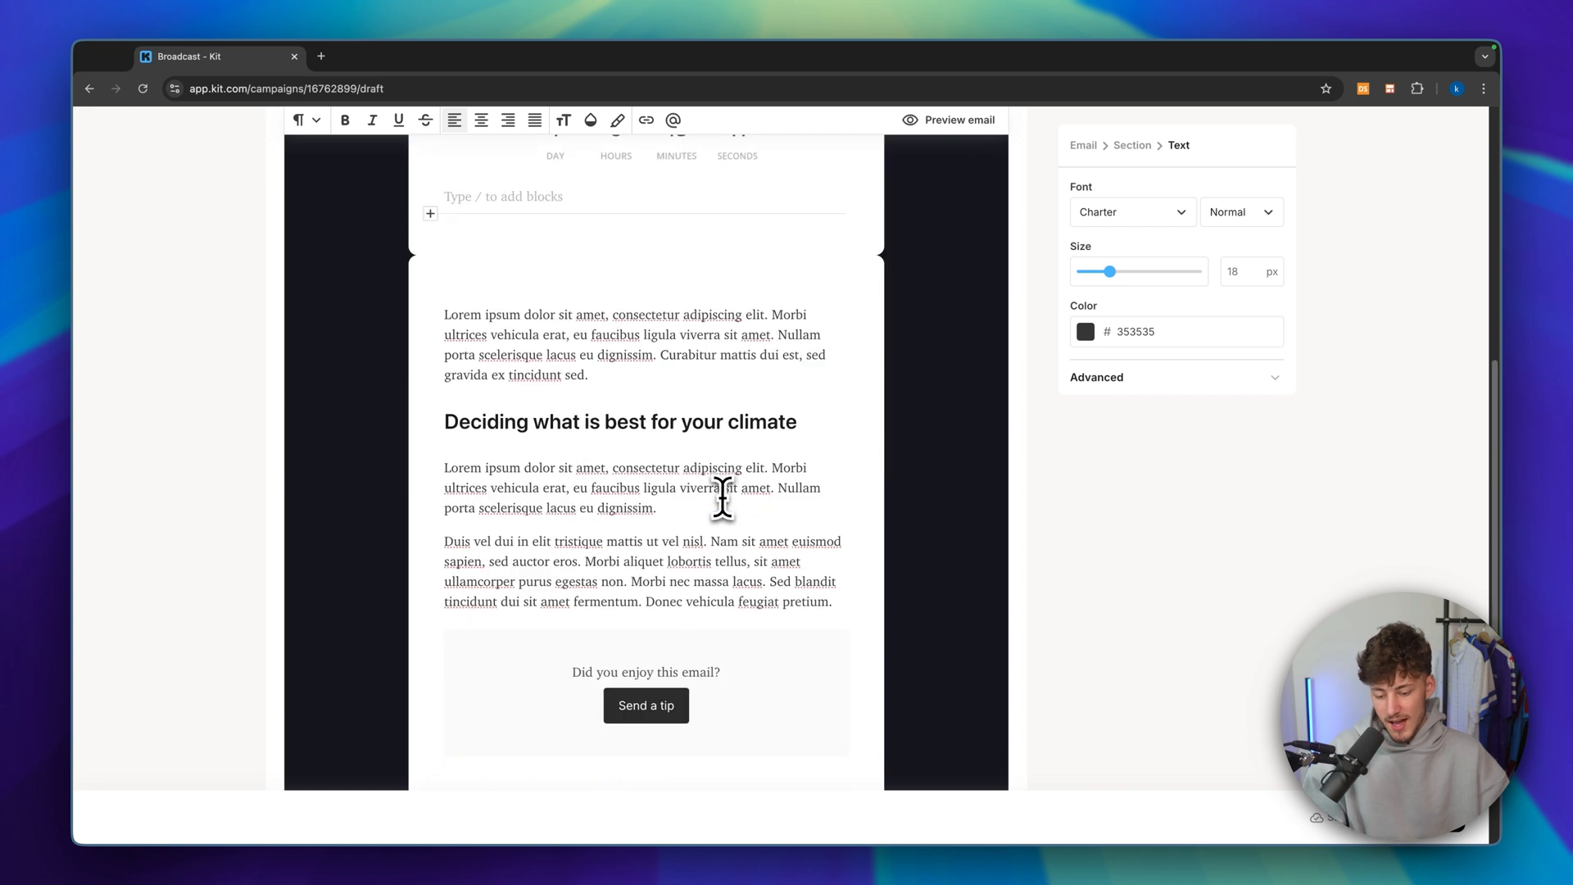
scroll(745, 484, up, 6)
scroll(768, 455, down, 3)
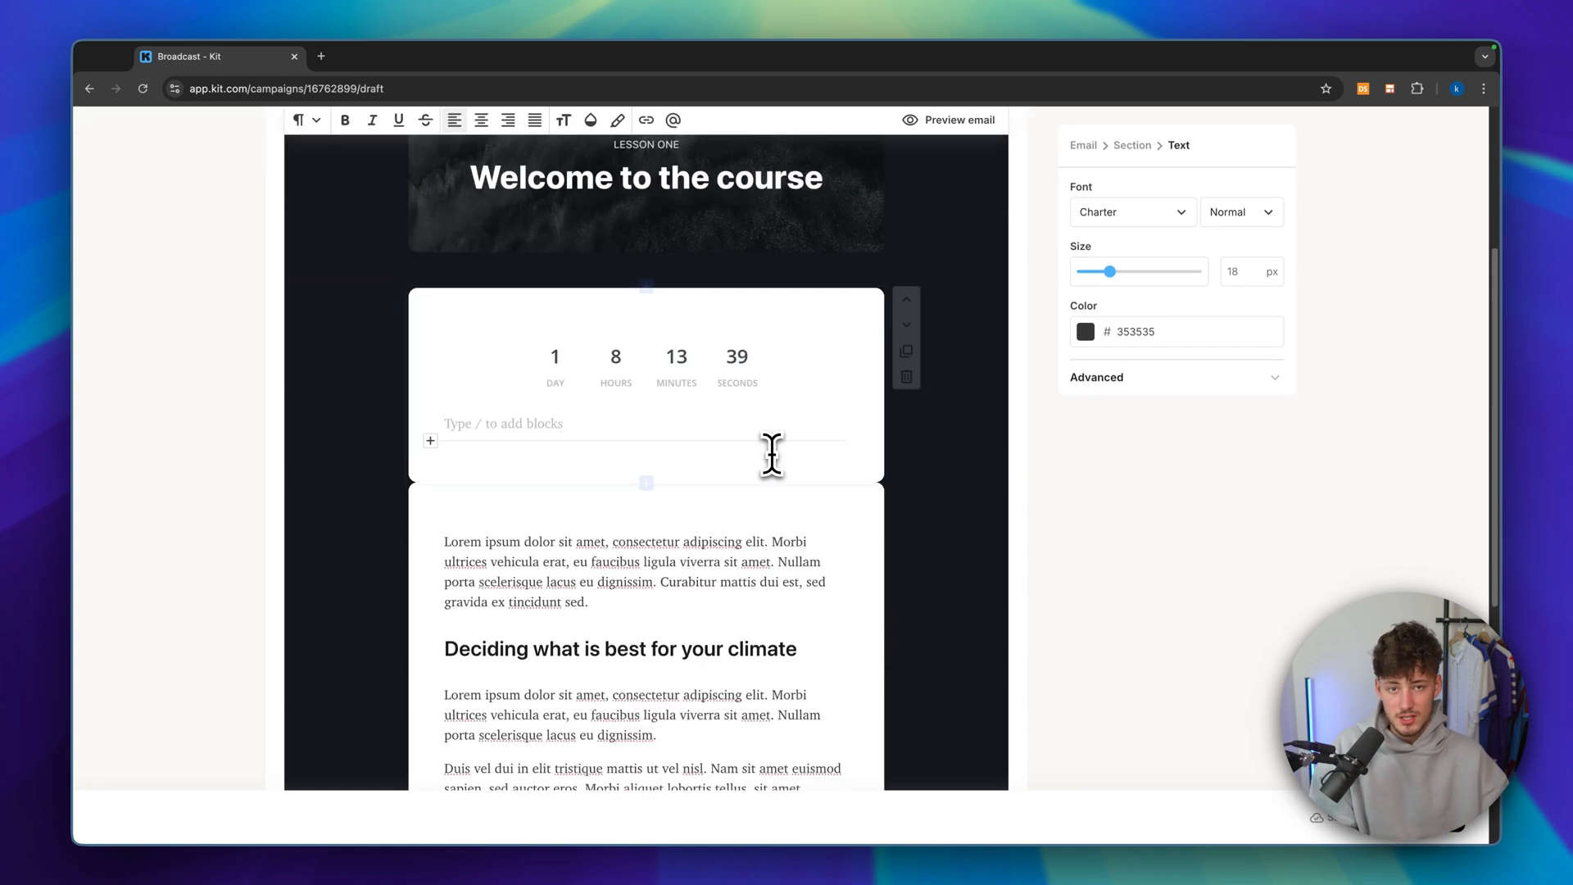
scroll(774, 456, down, 6)
click(777, 460)
click(686, 623)
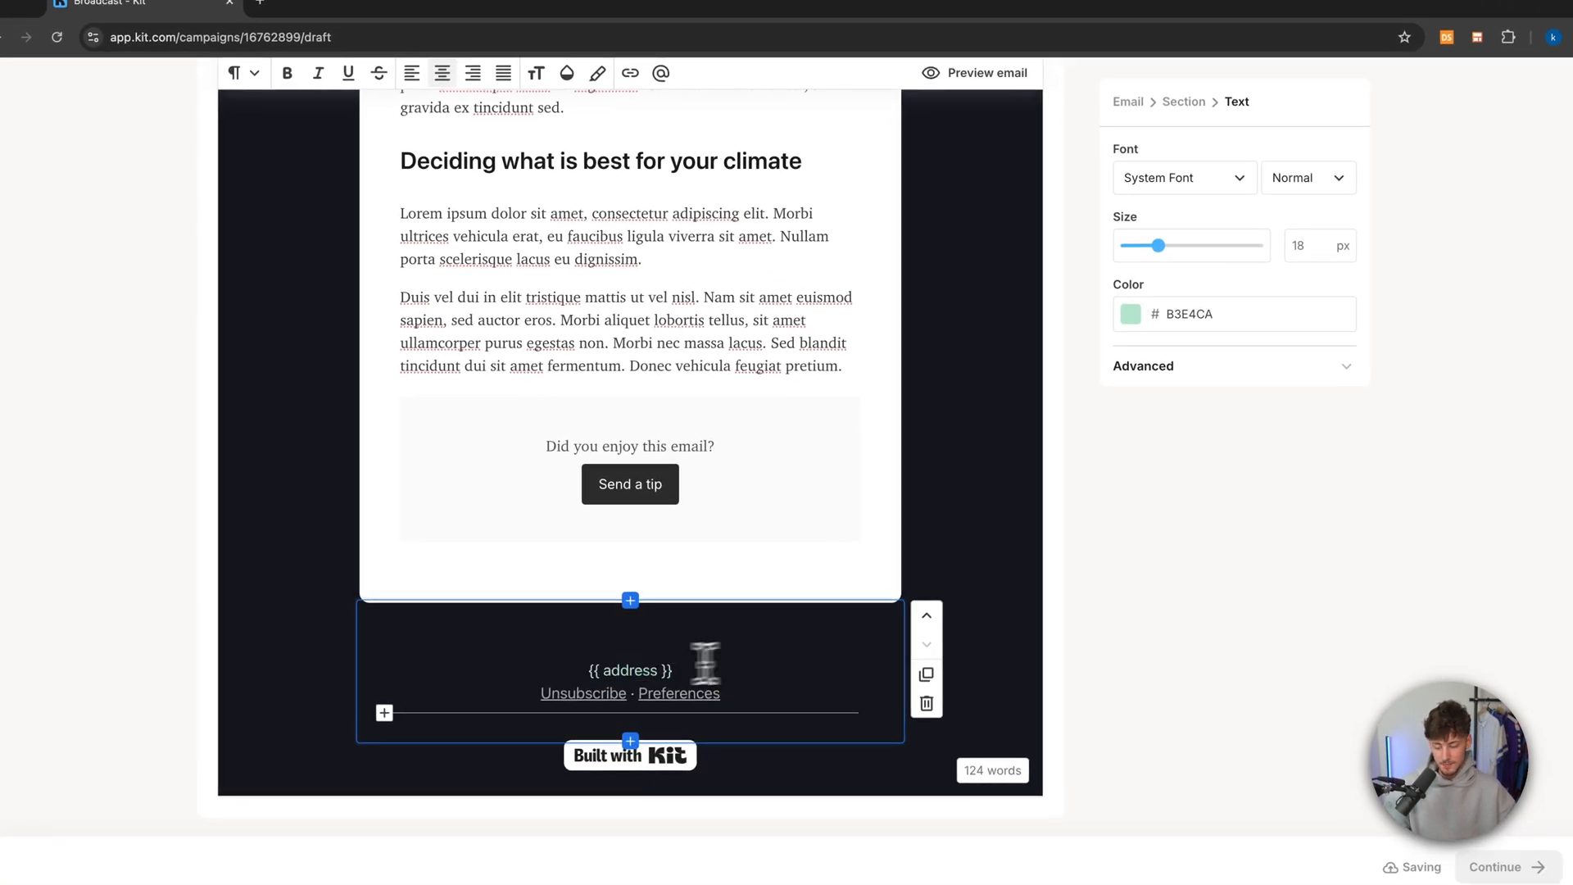
drag(706, 664, 524, 675)
click(516, 679)
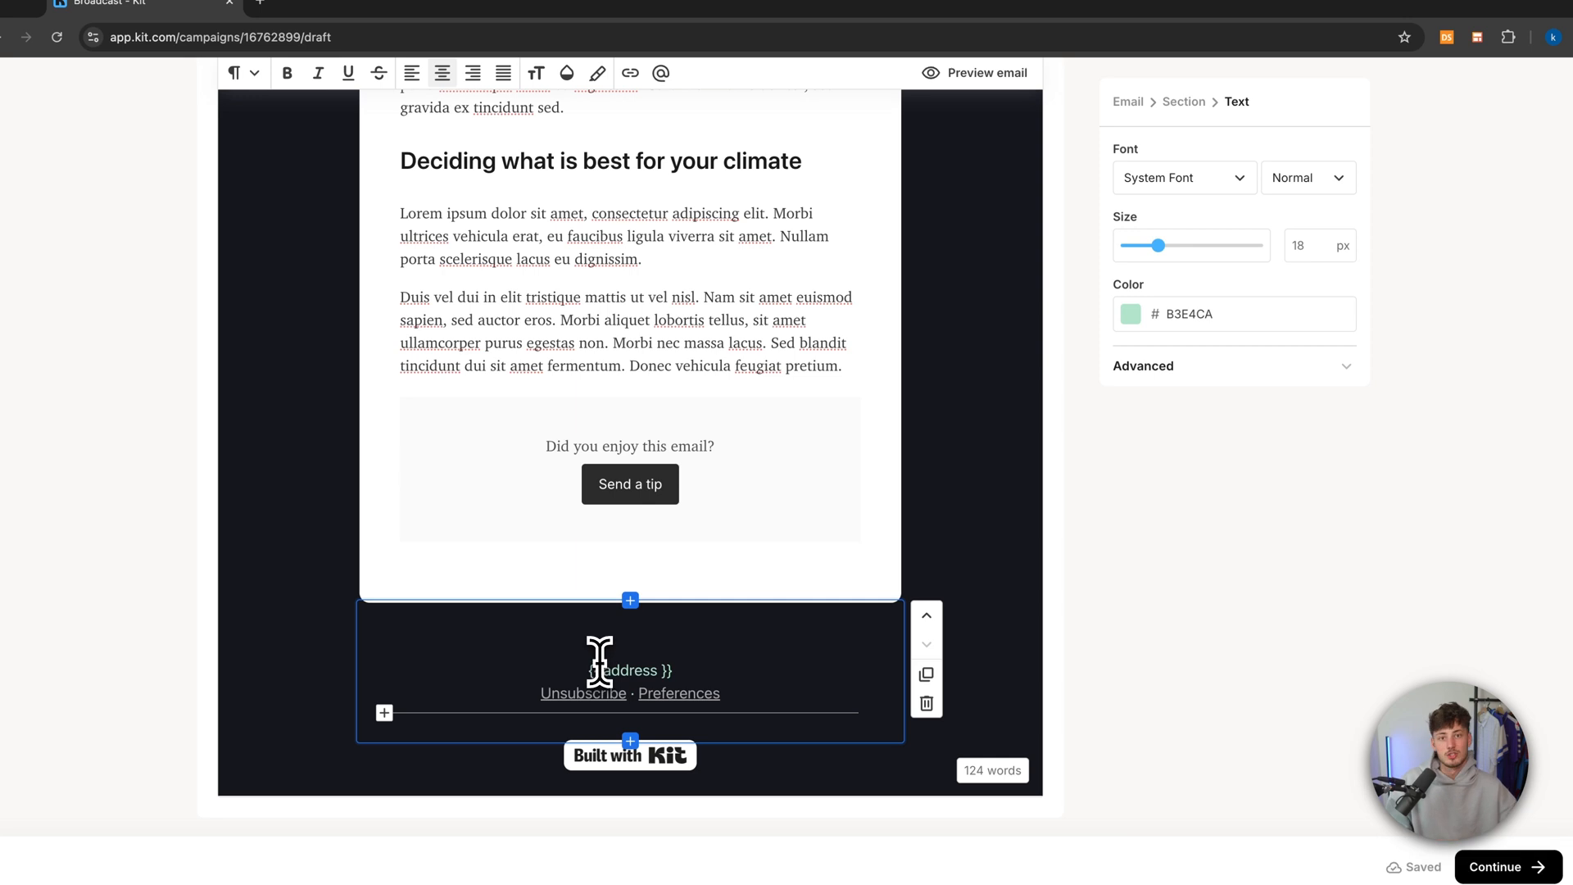
Preview the finished email in its desktop view and close the preview
scroll(1122, 644, up, 15)
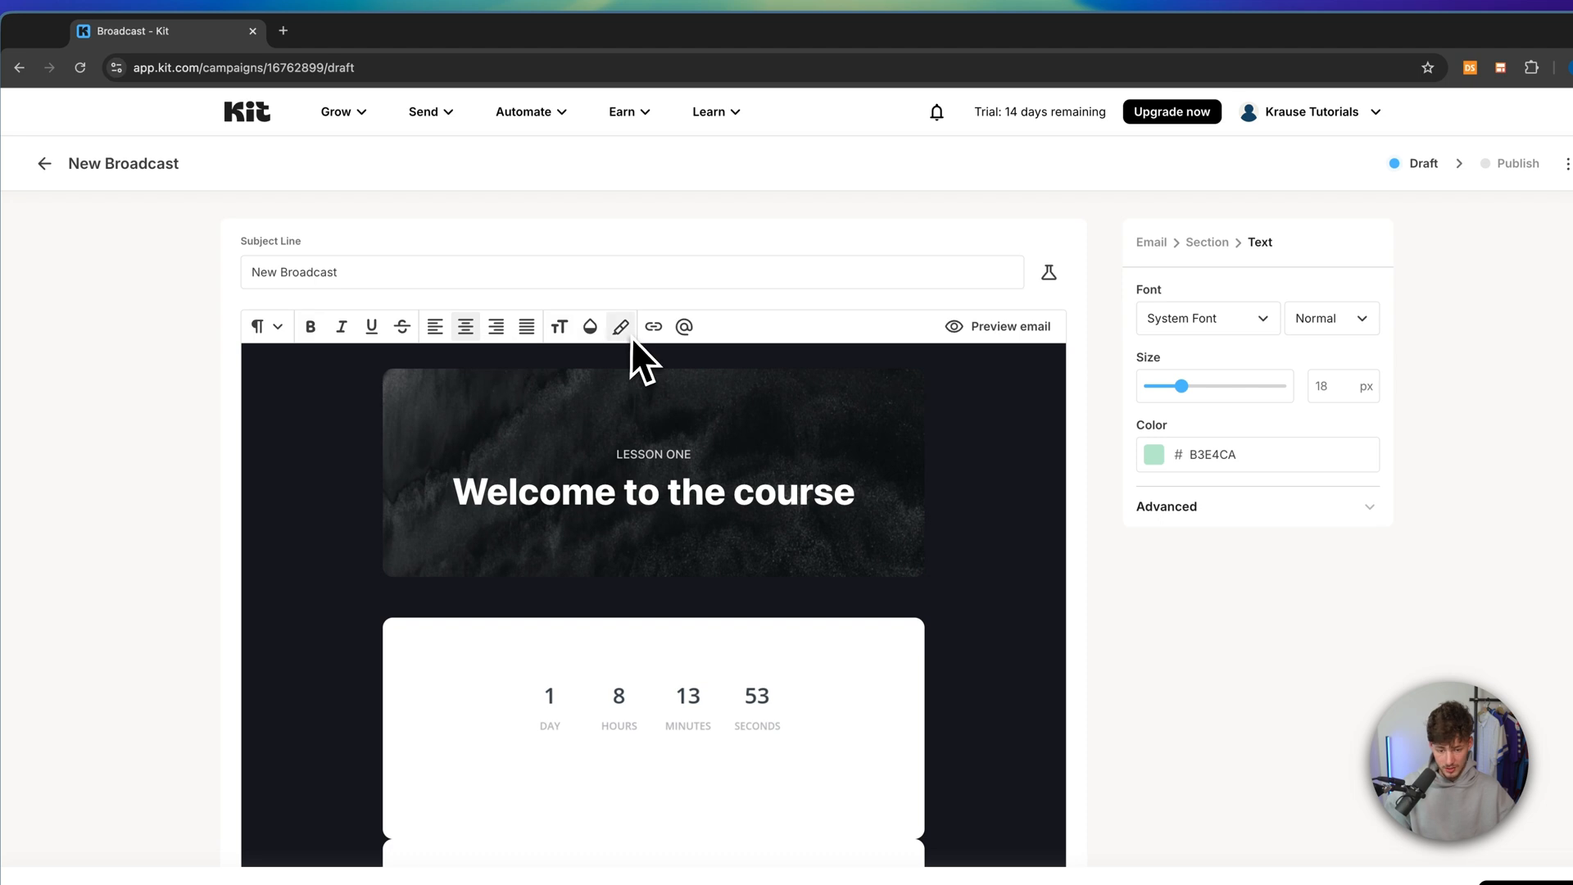
click(980, 326)
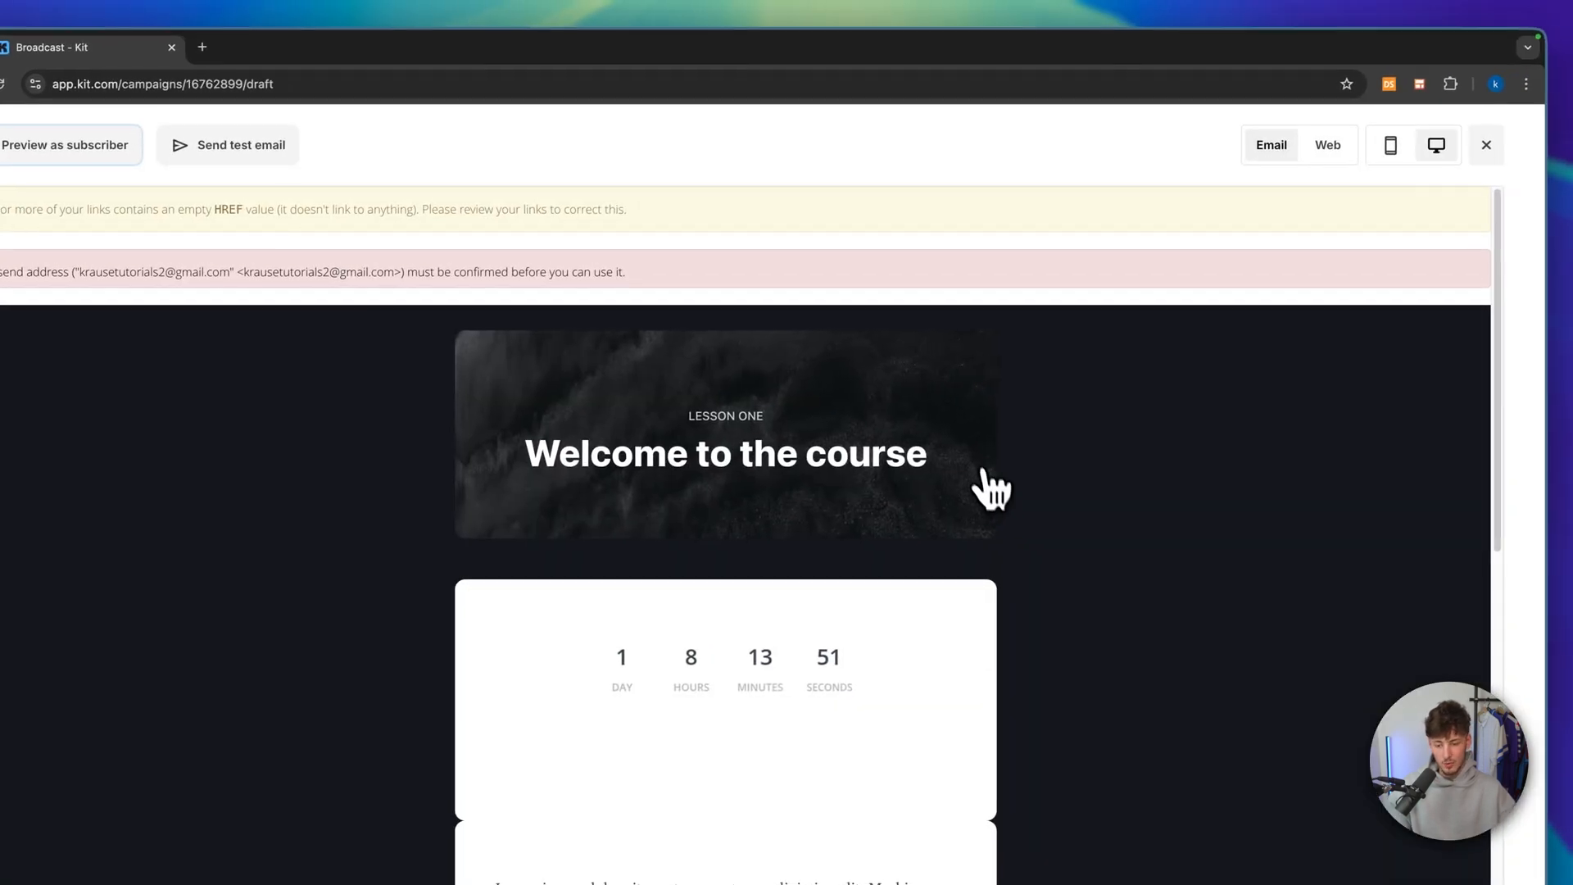
key(Escape)
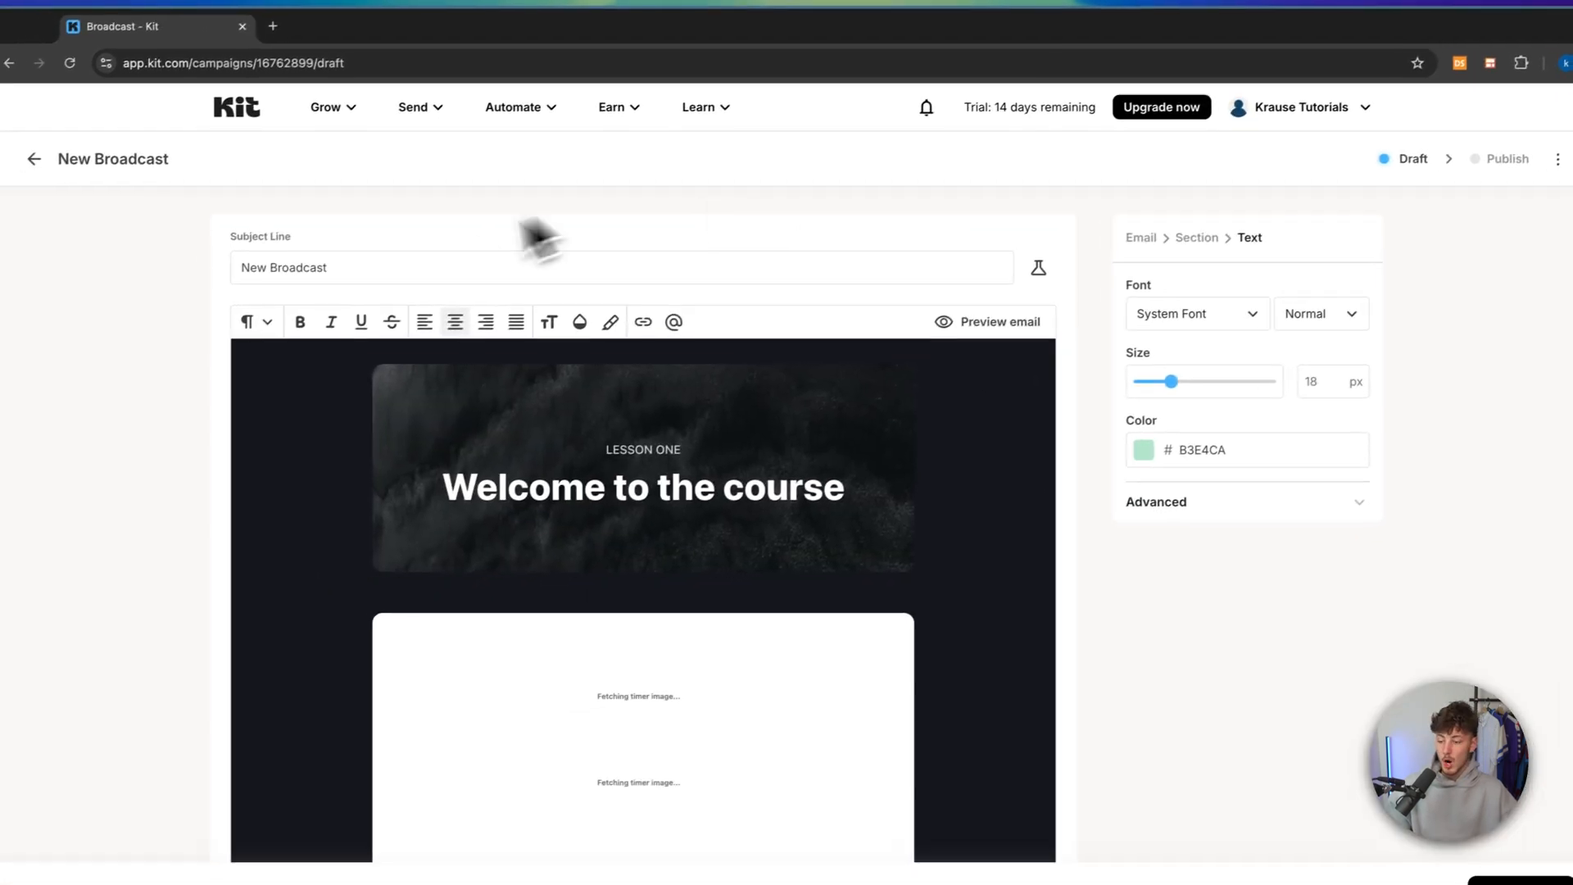
Examine the subject lines and duration settings for an A/B test, and close the test without saving
drag(227, 238, 268, 238)
click(351, 234)
click(1069, 291)
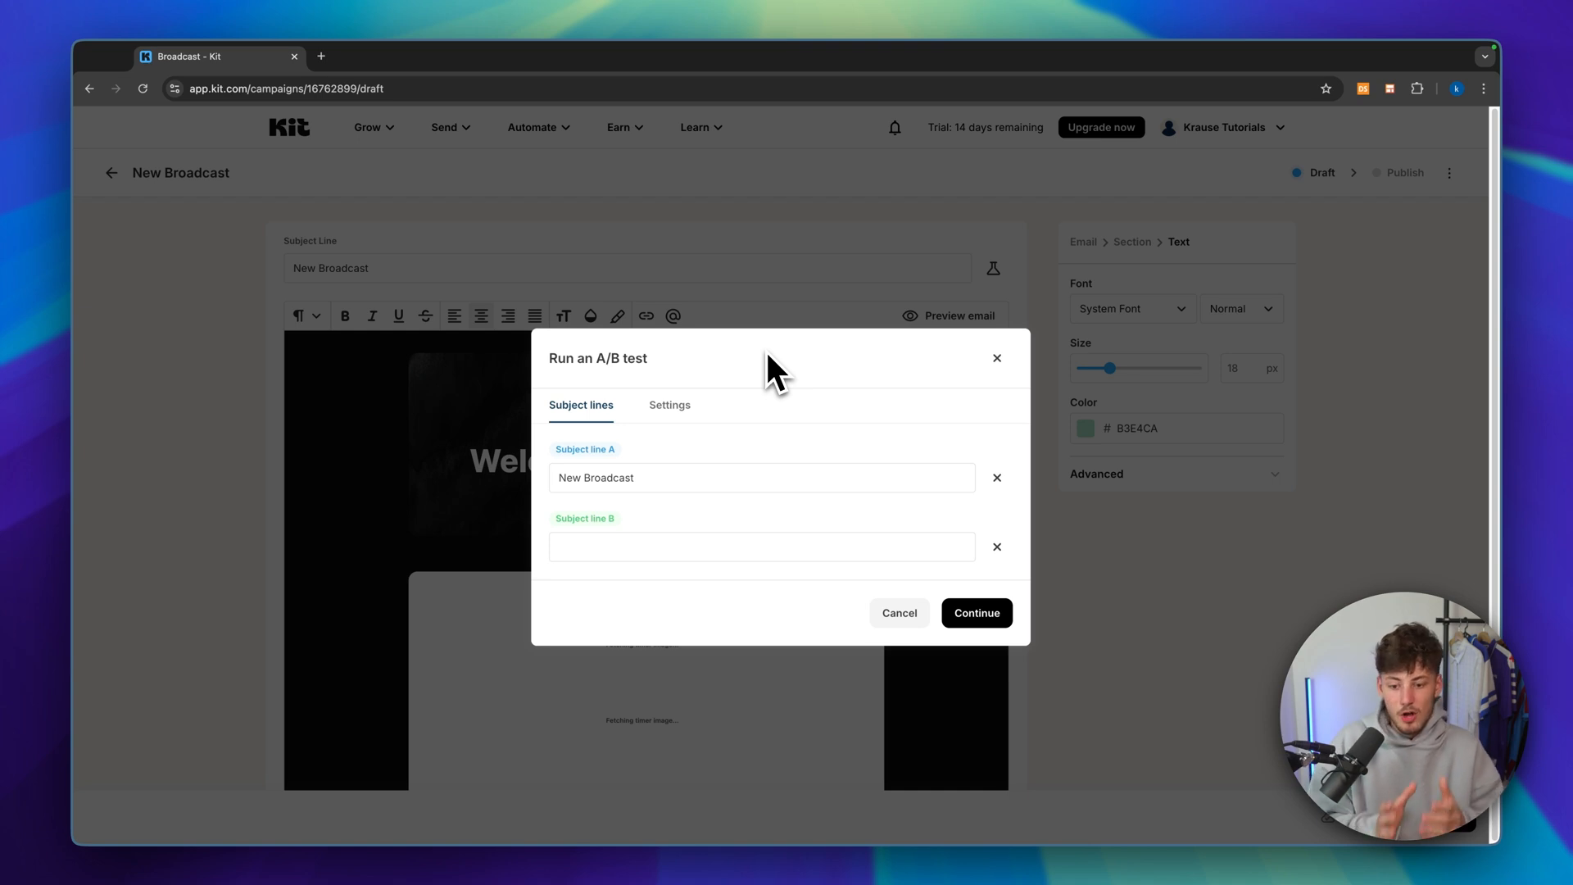
click(682, 400)
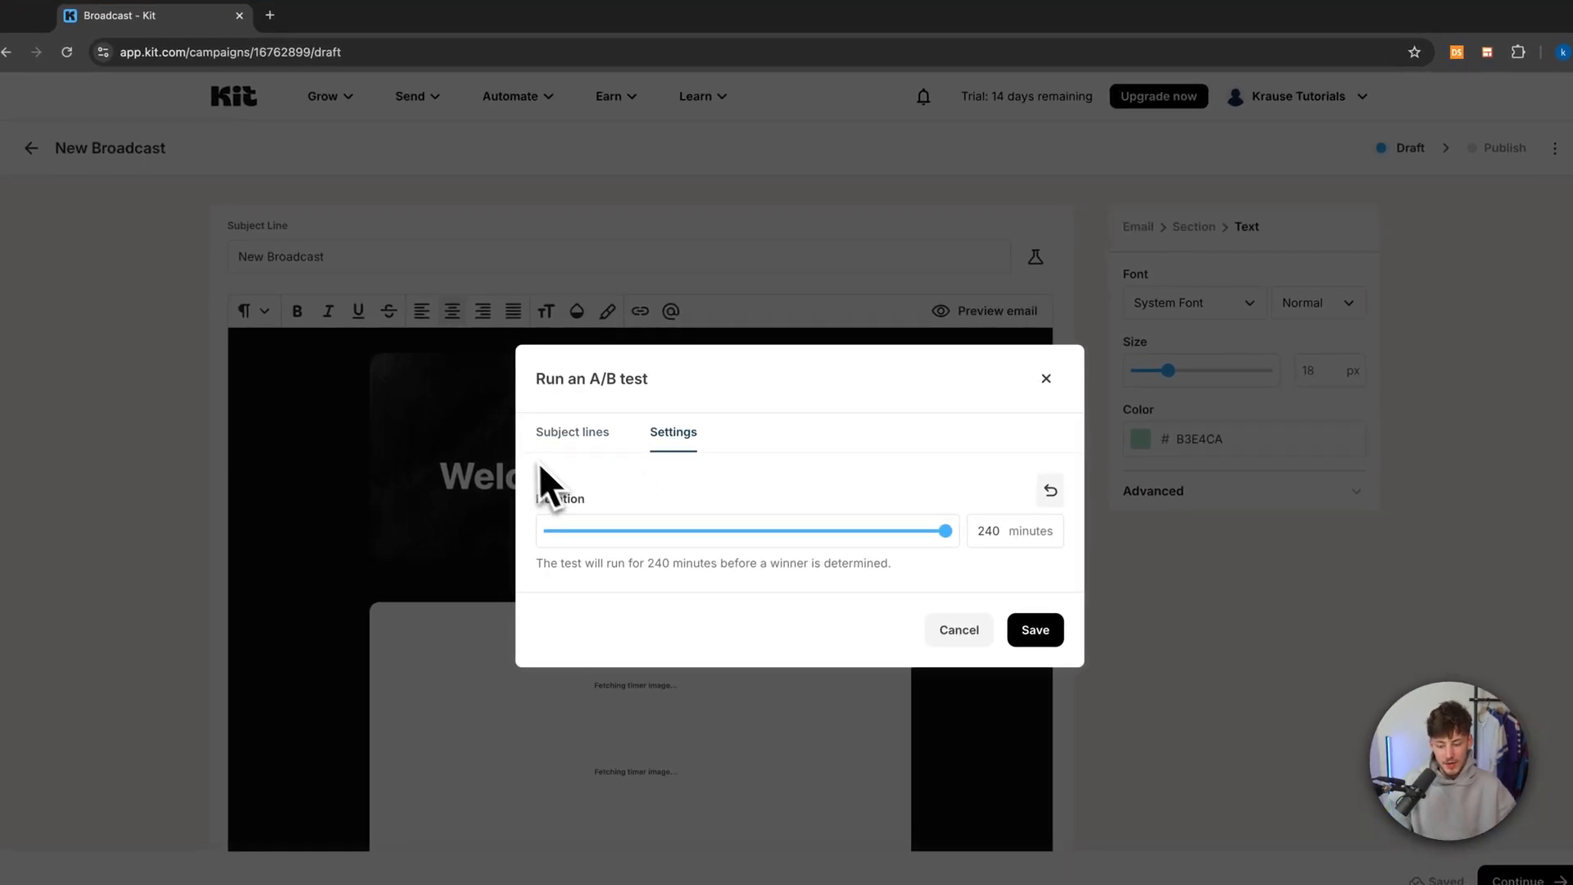
click(595, 432)
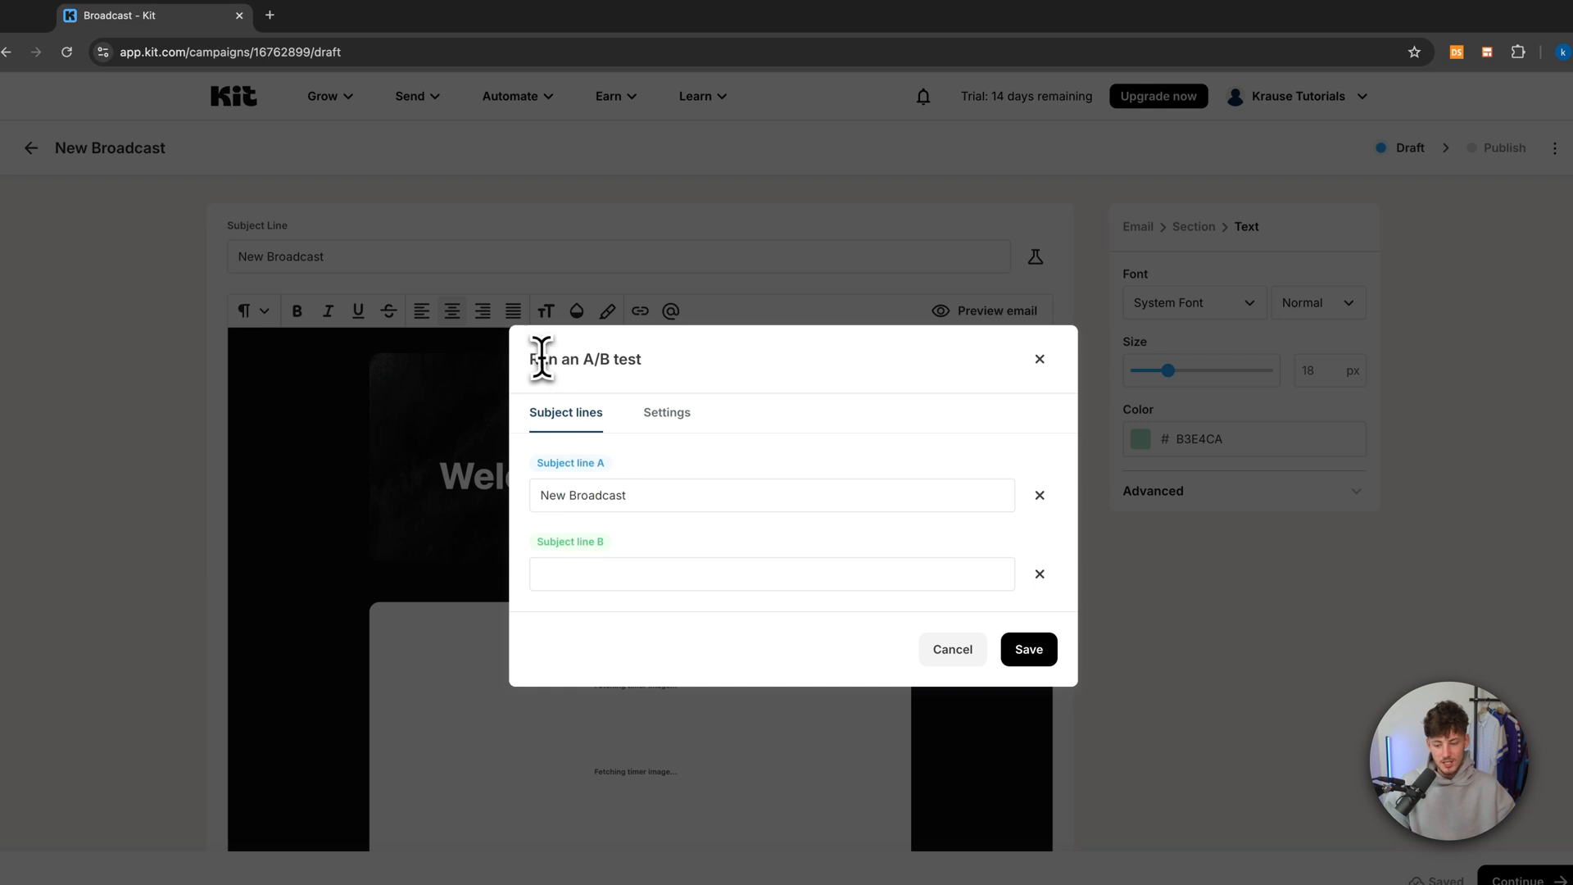
click(1040, 360)
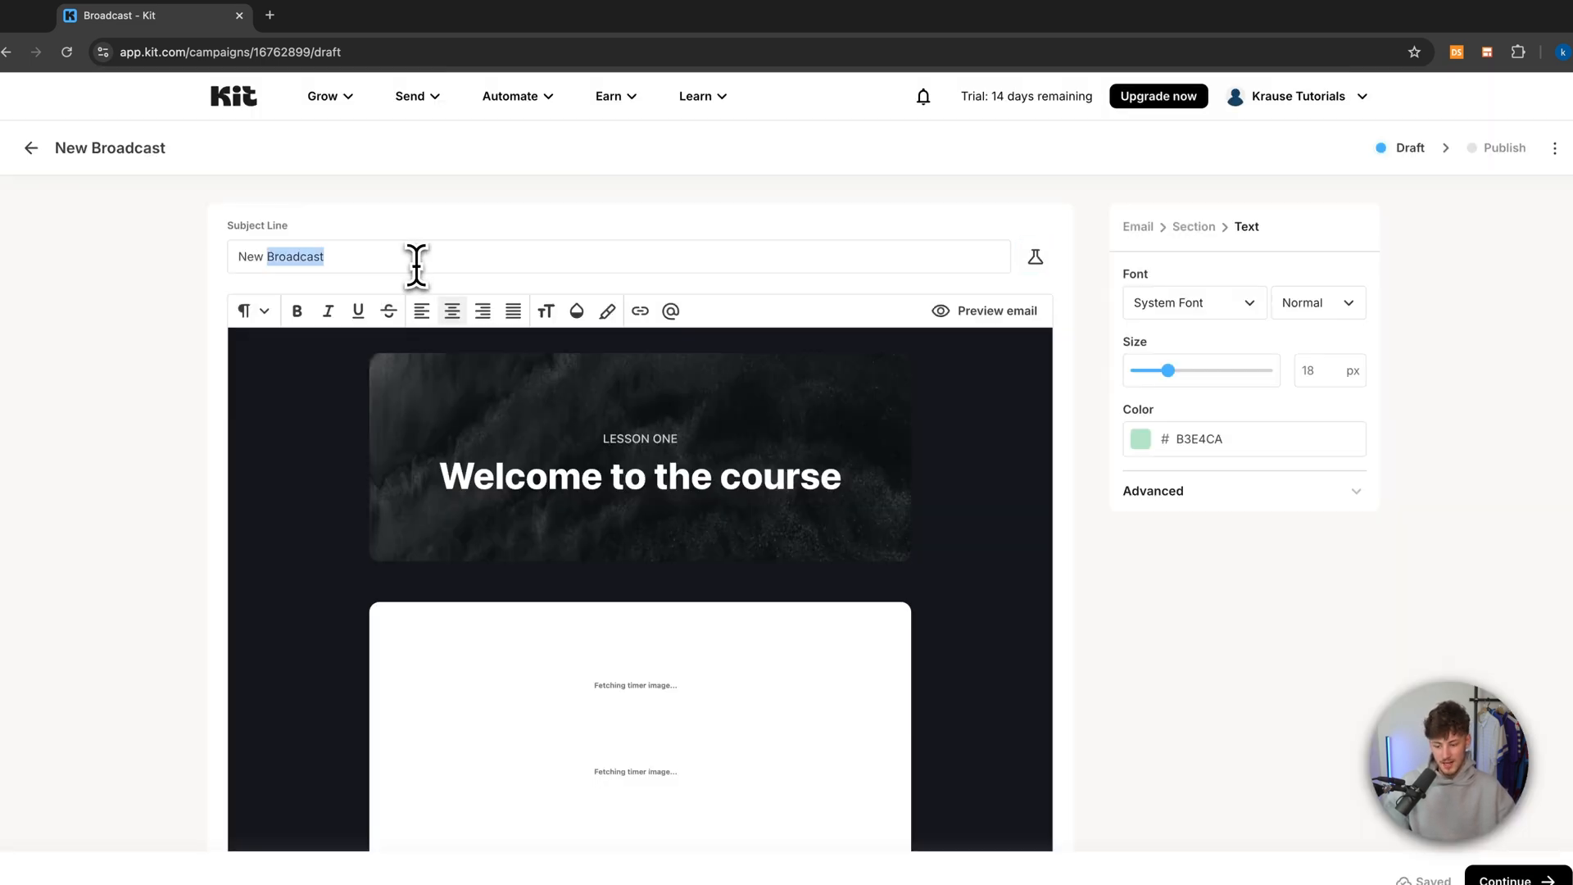
Replace the subject line with text starting "This Coaching success story is going to" and continue to the publishing stage
text(This Coaching success to)
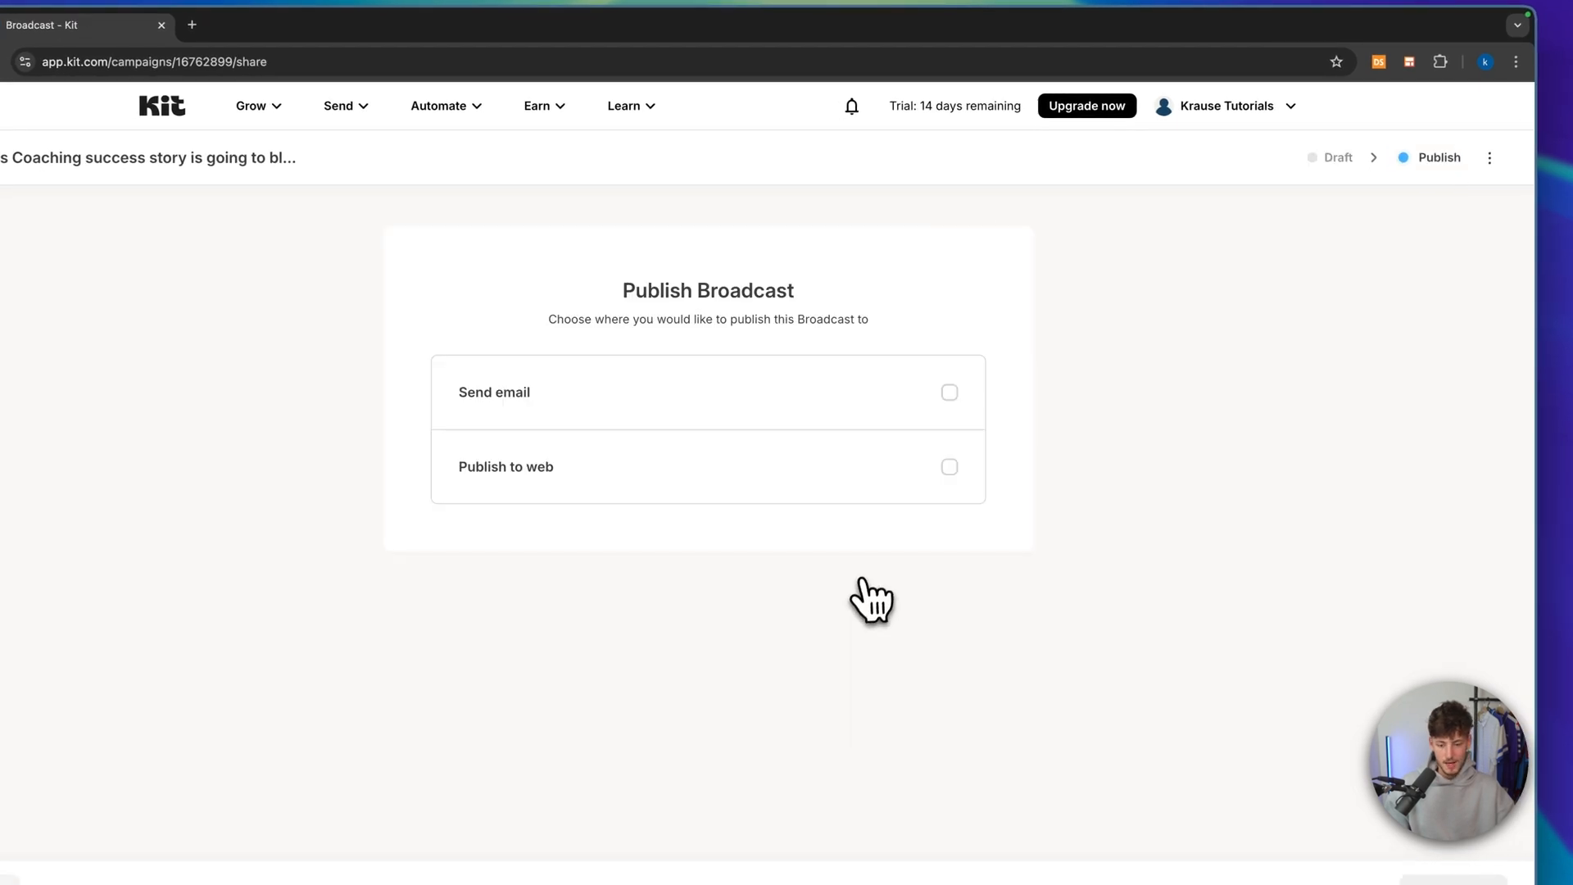
Enable sending the broadcast as an email and review its recipient and scheduling options
click(616, 414)
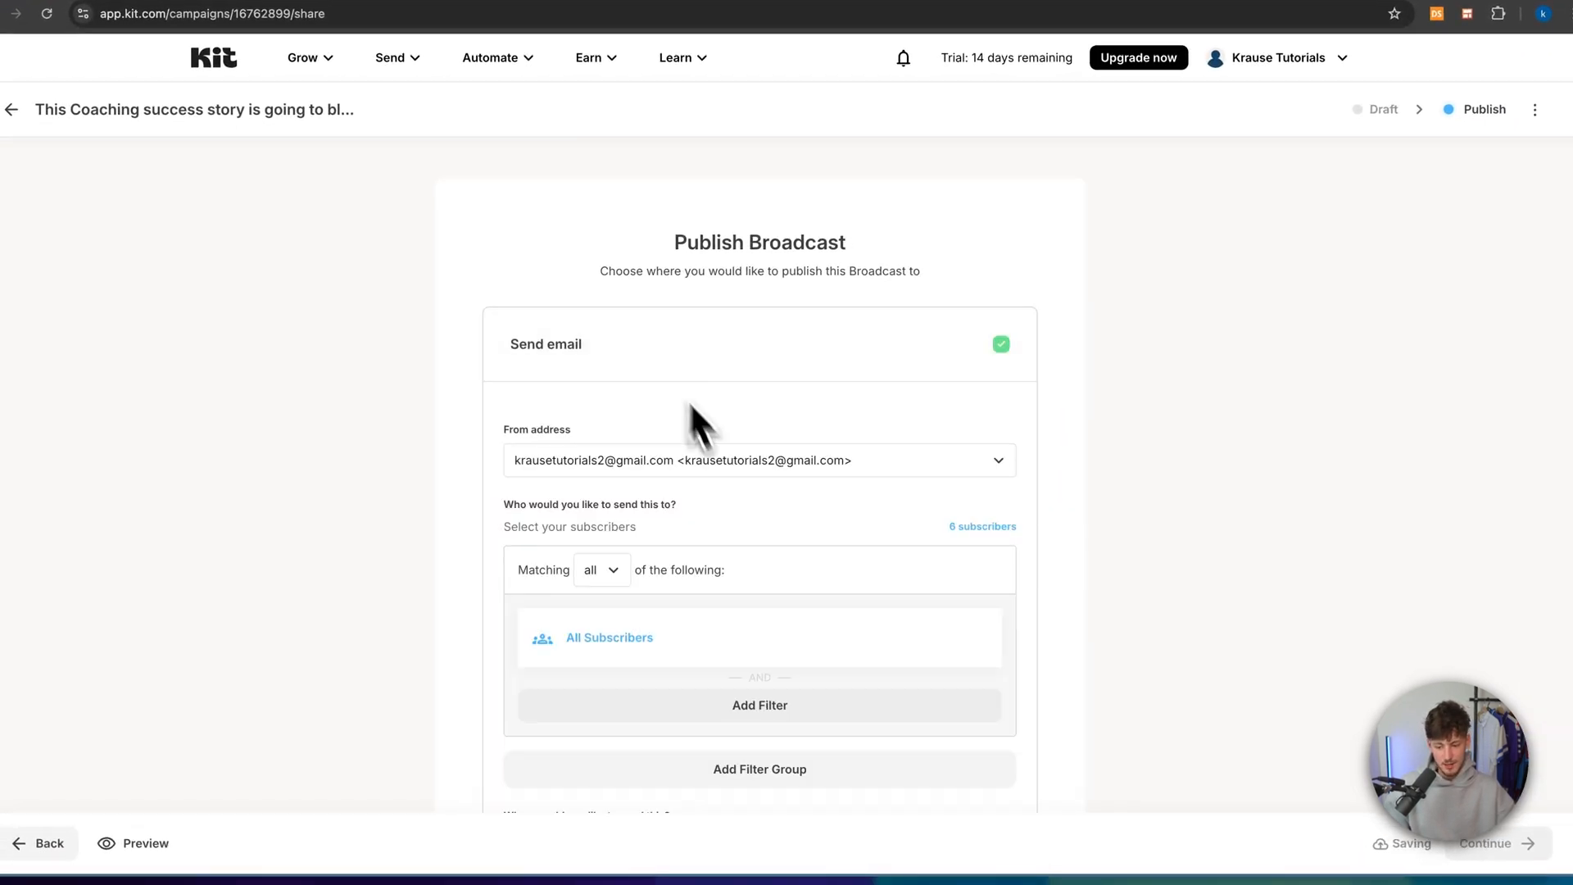
scroll(691, 418, down, 4)
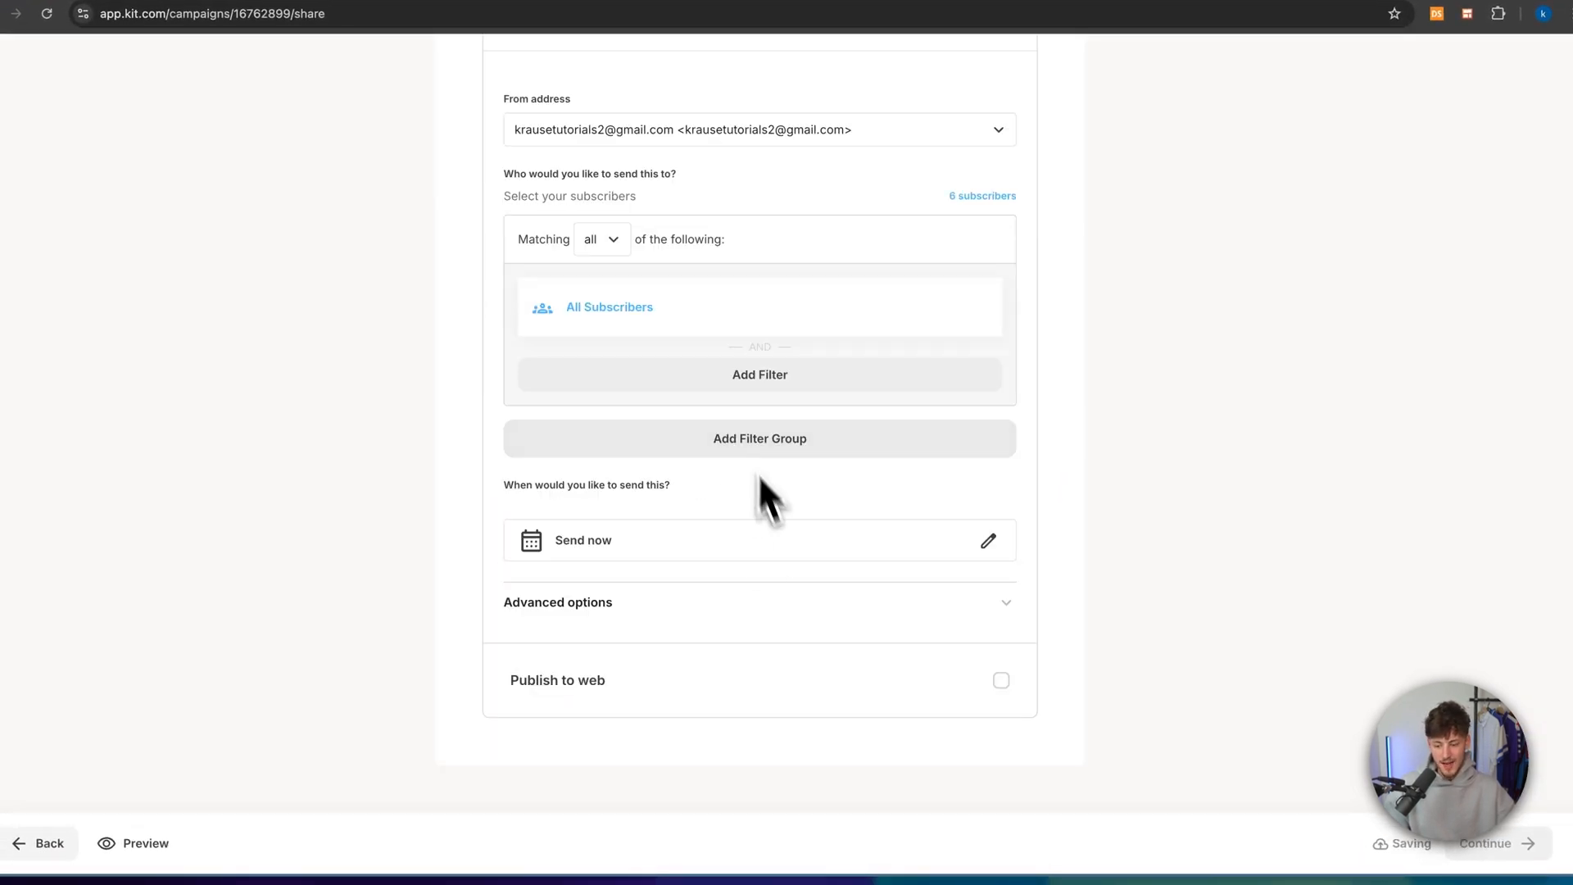
Enable publishing the broadcast to the web and check the available sender addresses
click(647, 692)
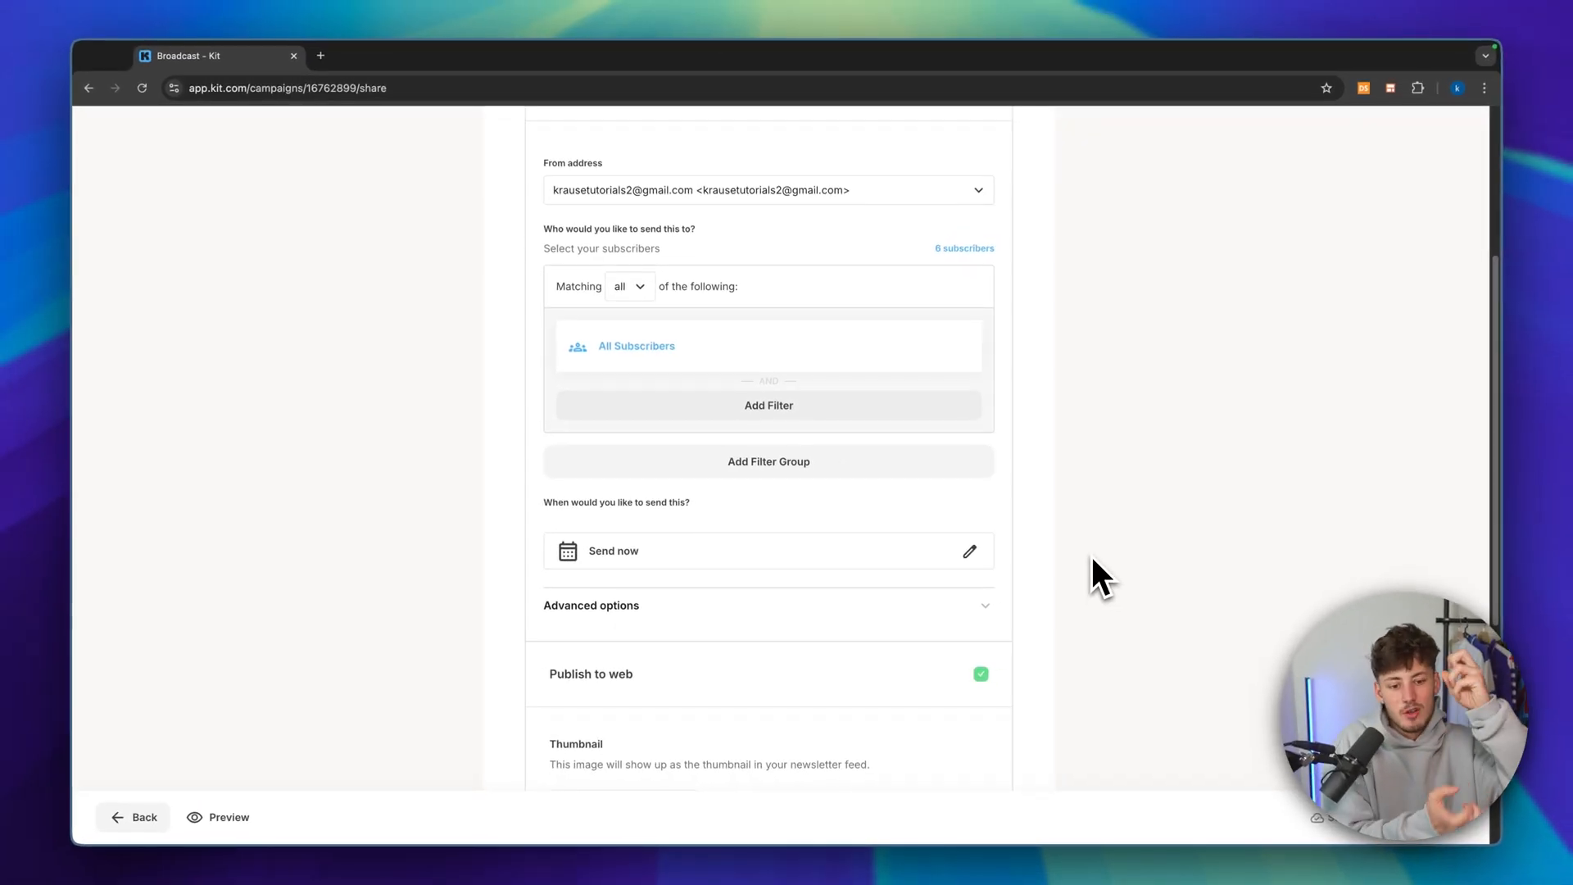
scroll(1131, 483, up, 4)
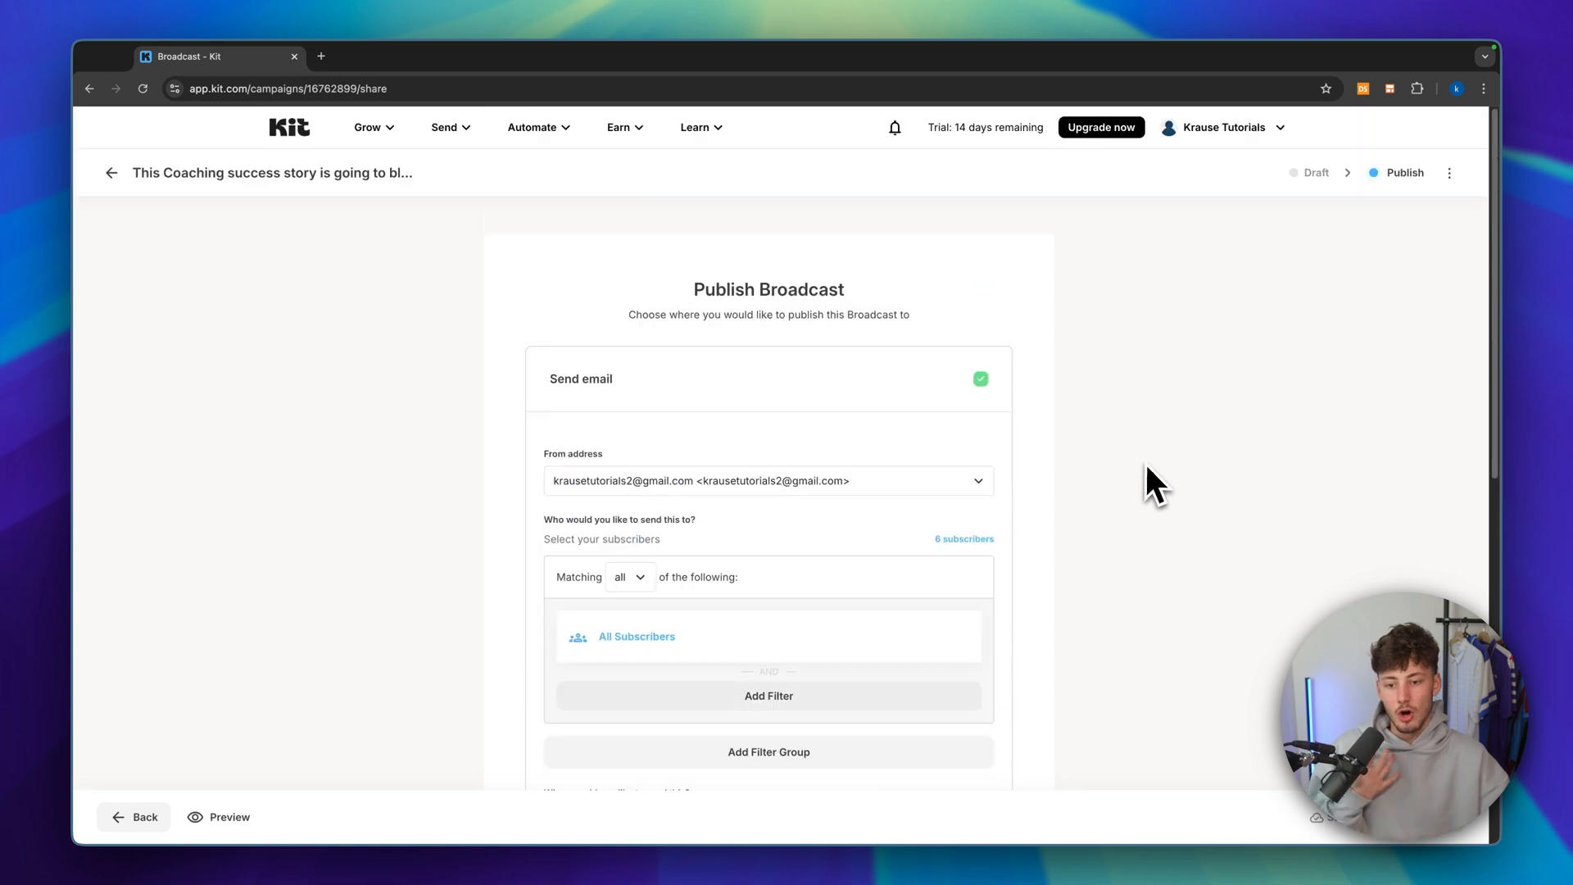
scroll(1139, 476, down, 5)
scroll(1134, 483, up, 5)
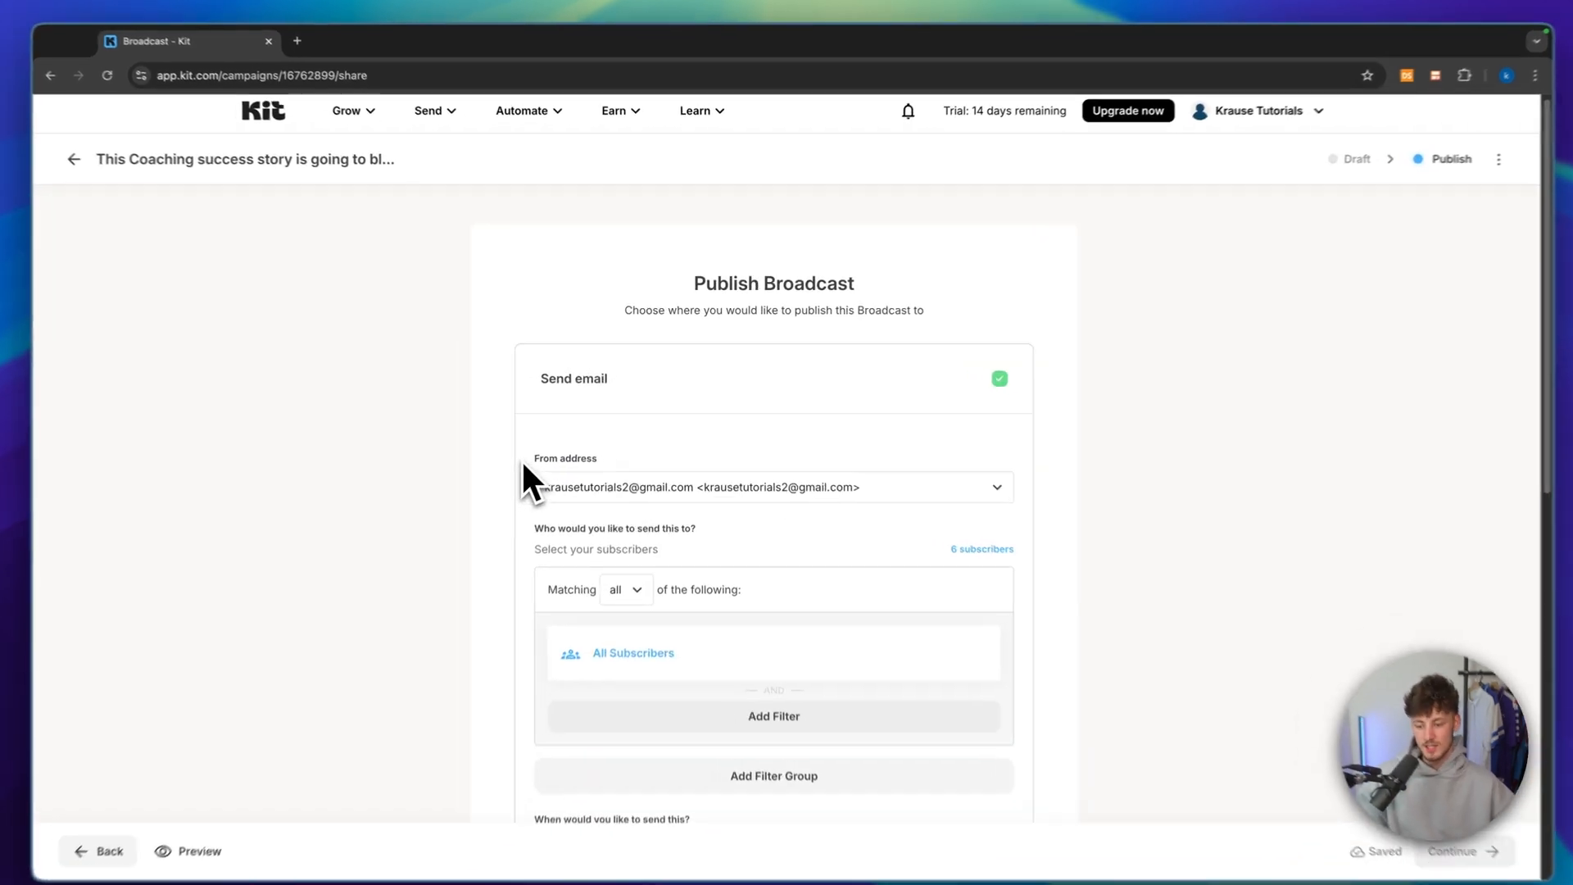
click(738, 472)
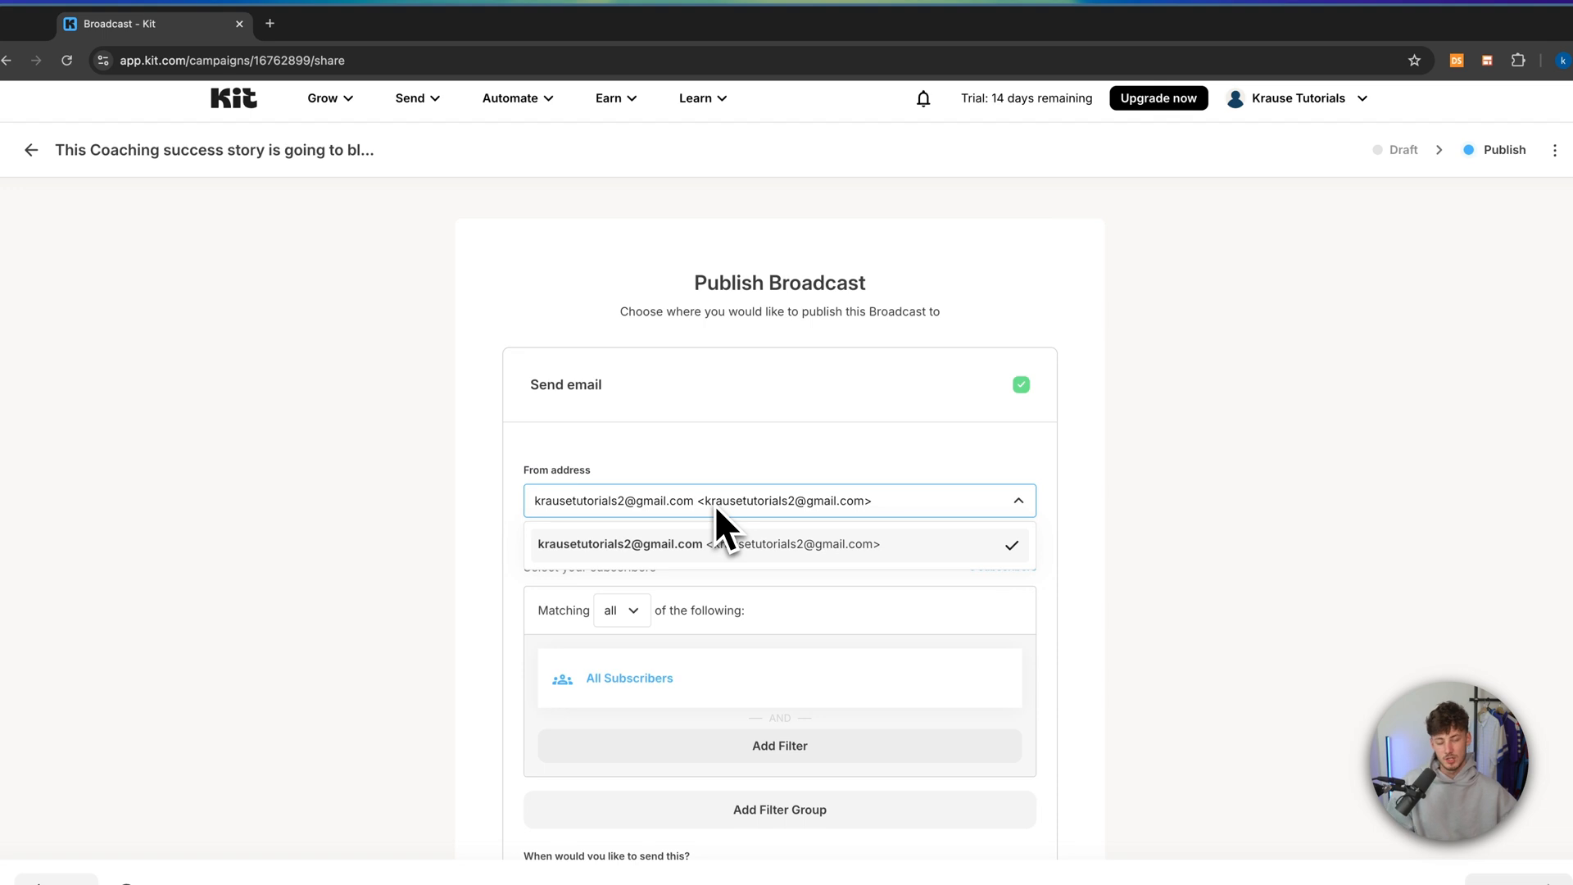
click(725, 497)
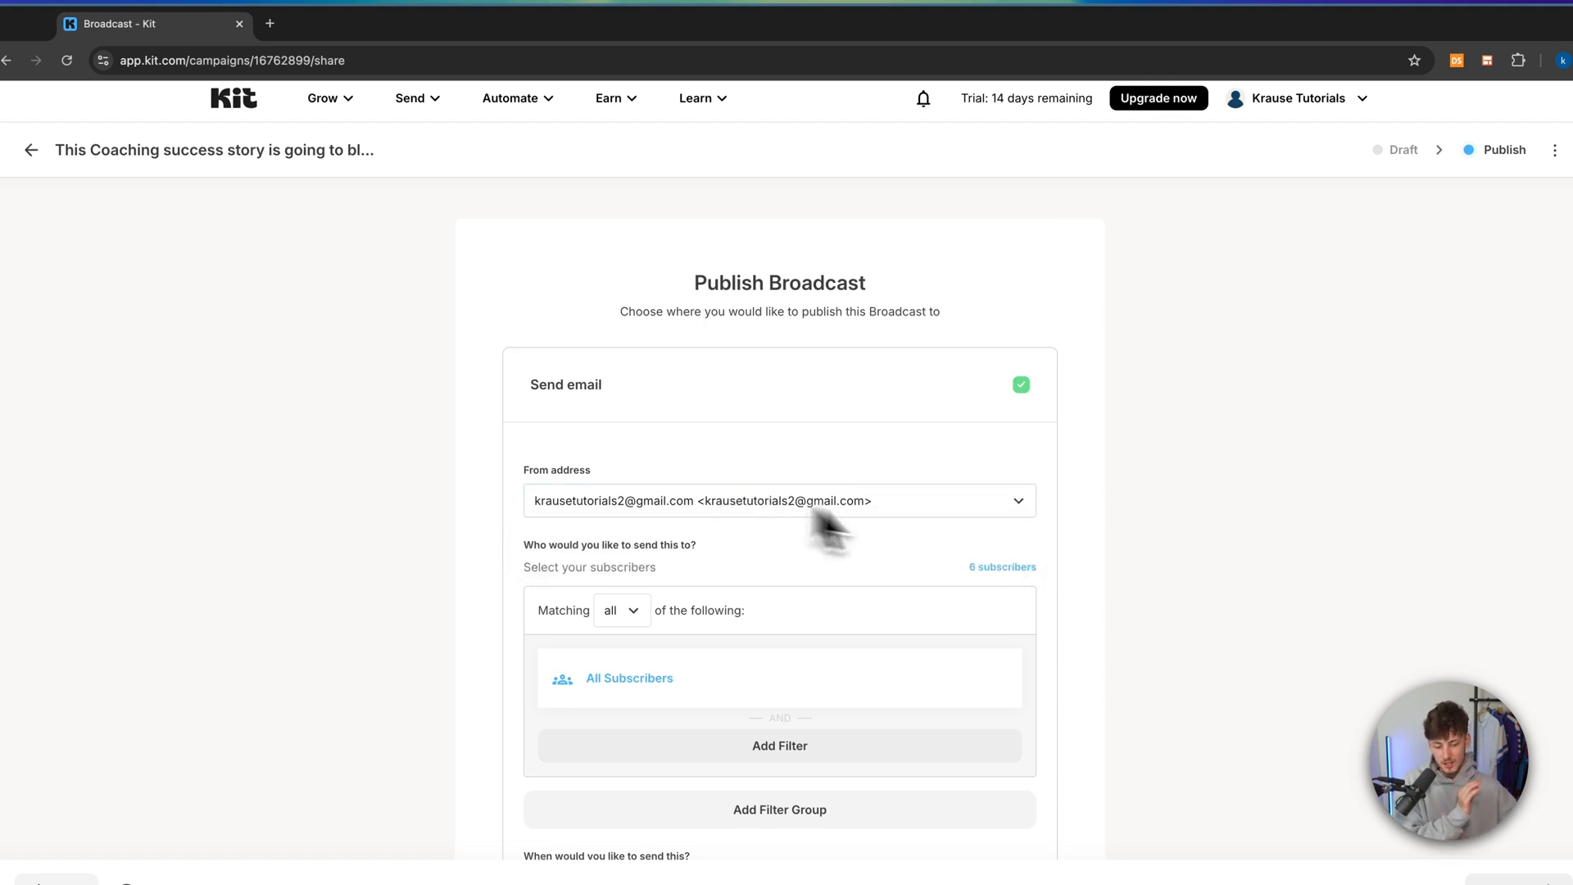
Remove the All Subscribers filter from the broadcast's recipients
scroll(933, 521, down, 3)
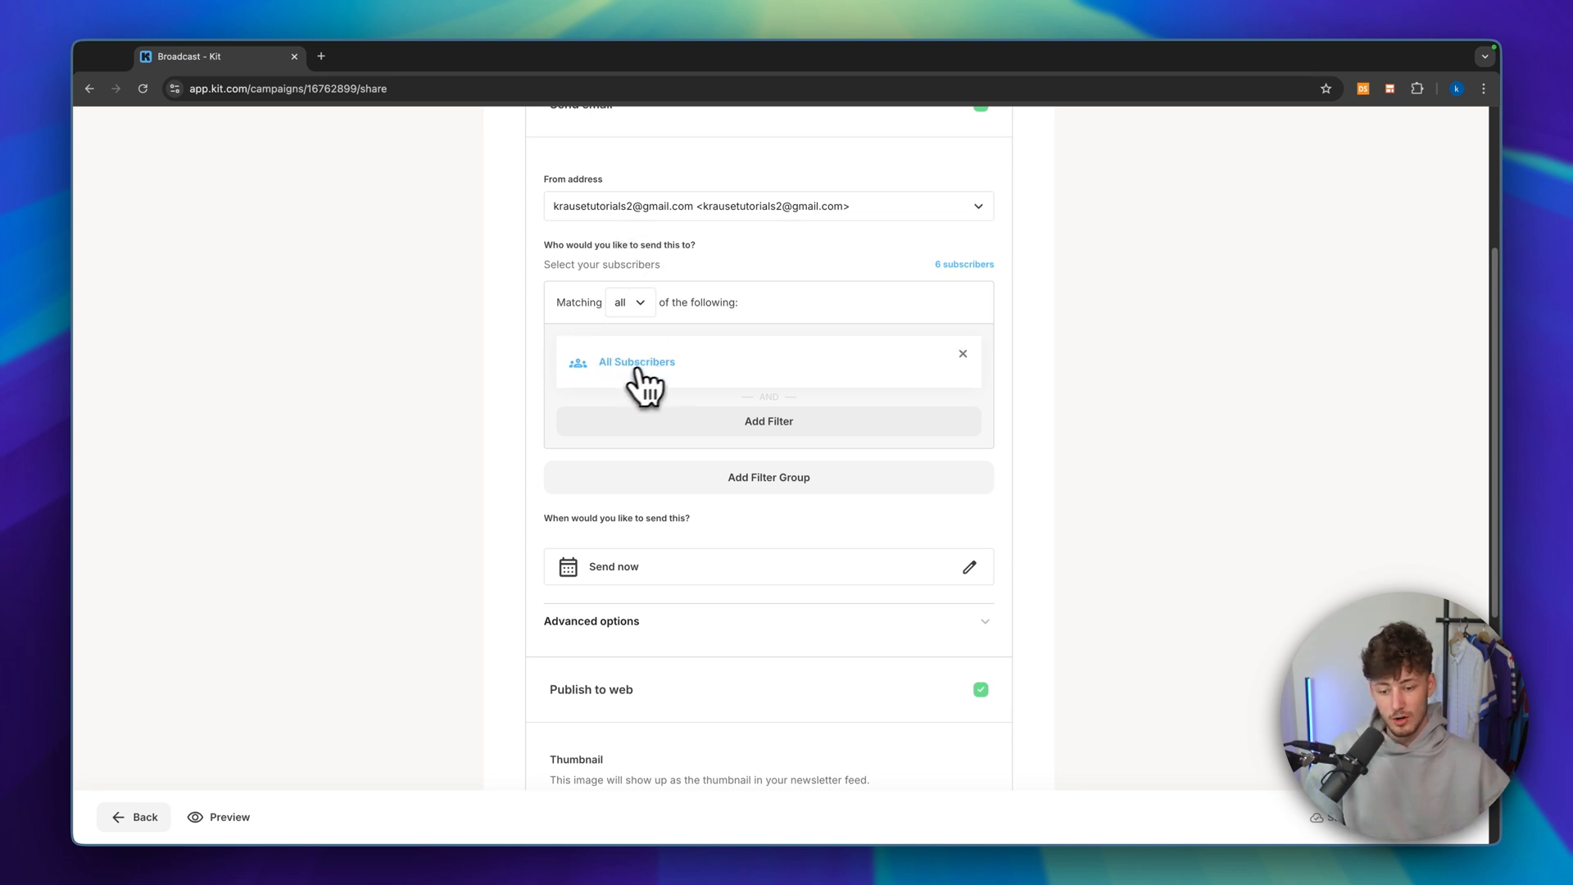
click(617, 364)
click(624, 364)
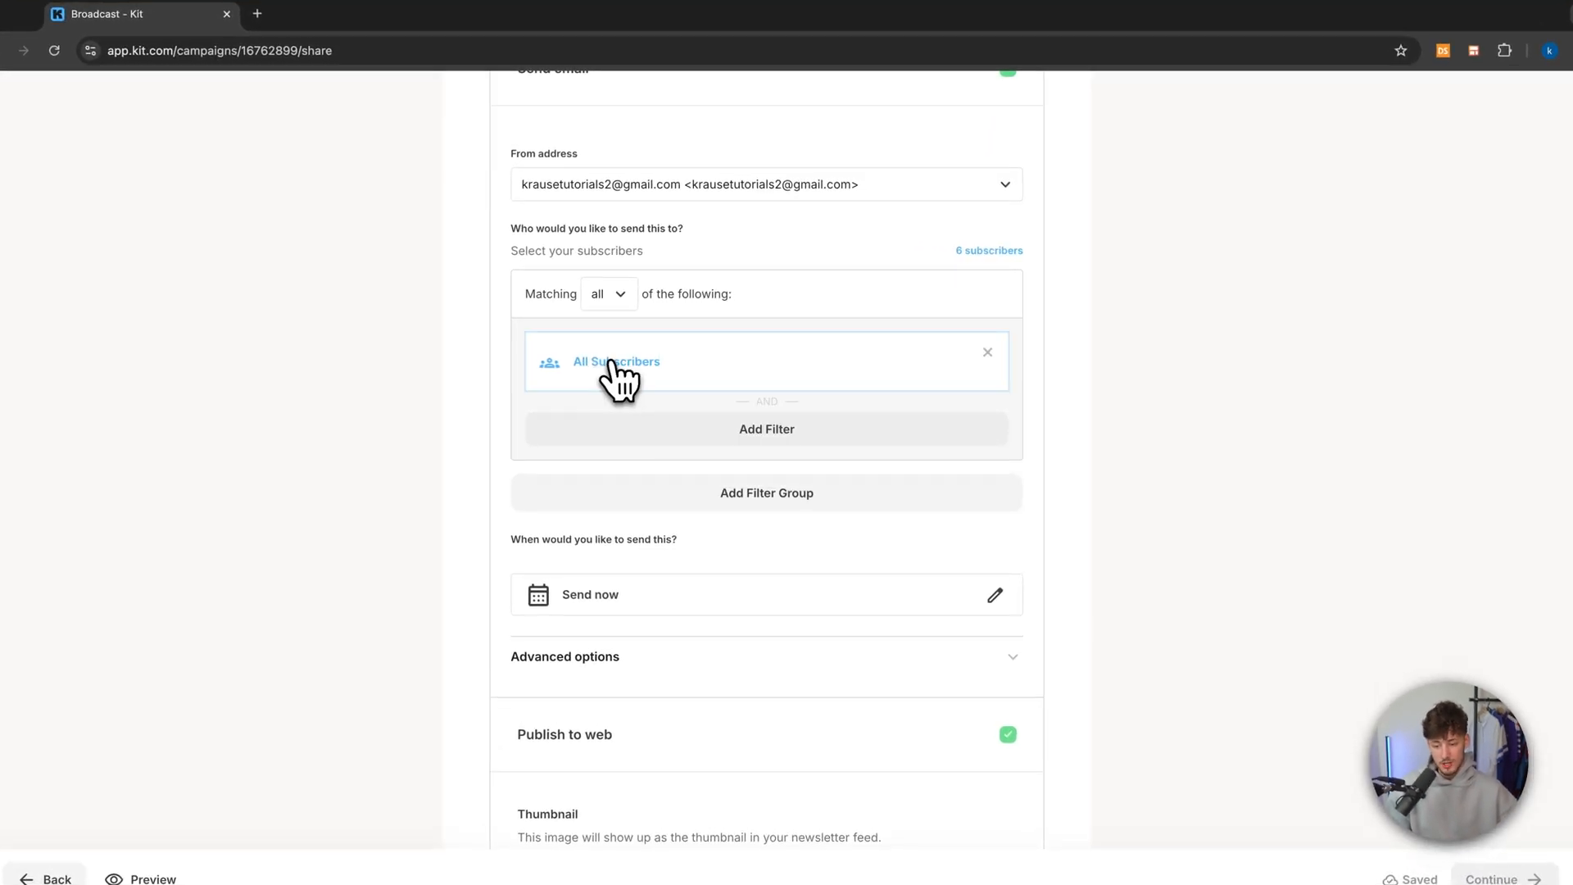
click(987, 353)
Examine the recipient filter types and the Subscribed to choices, and close the filter without adding it
click(816, 359)
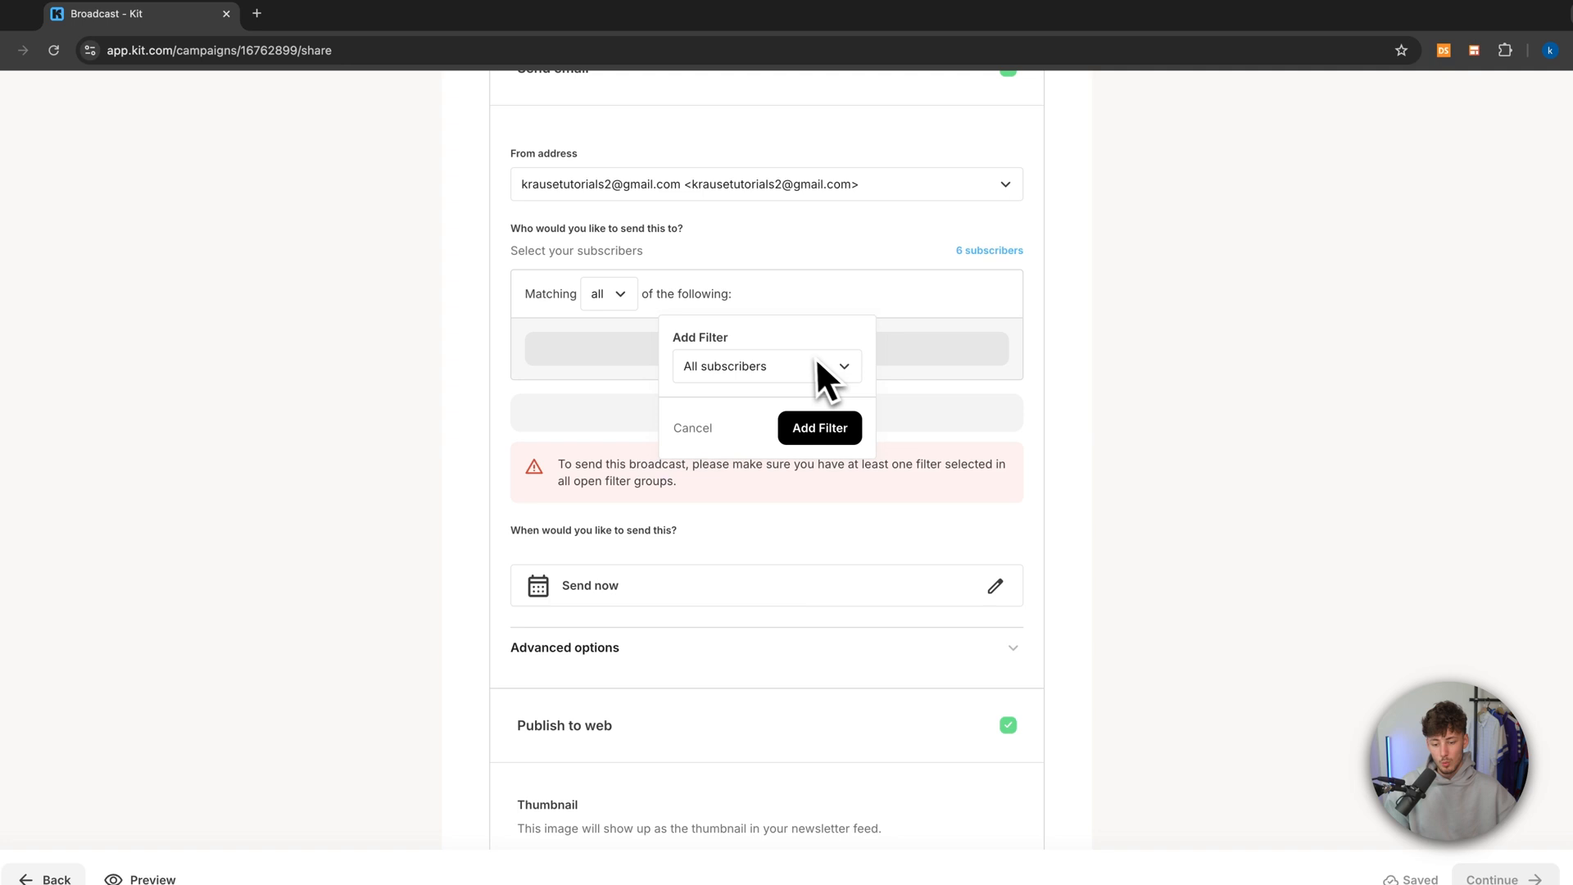
click(774, 368)
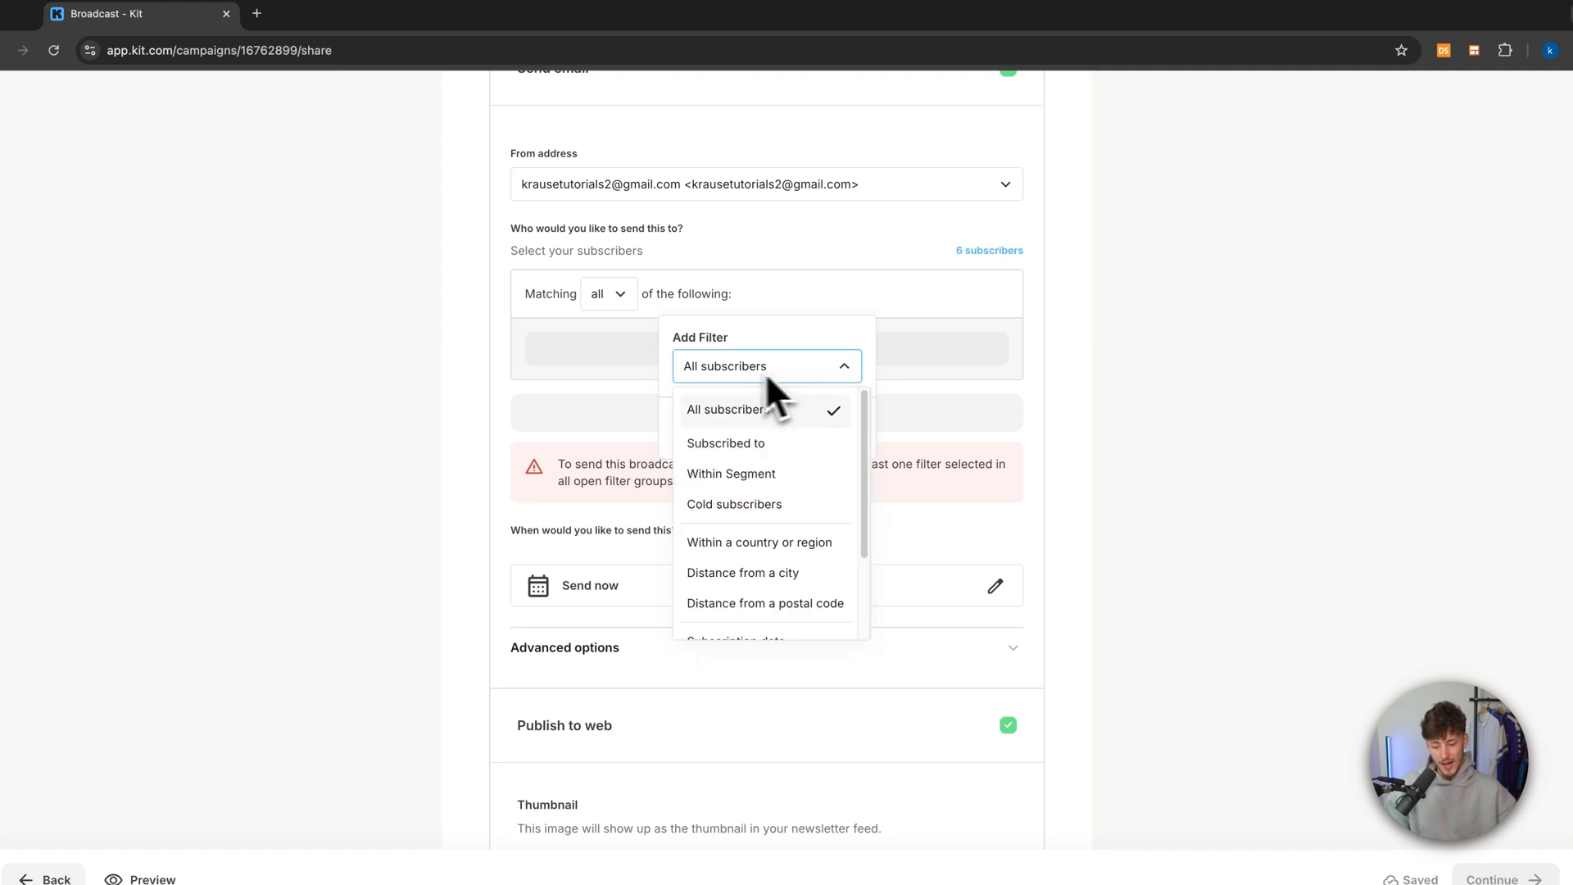
click(774, 446)
click(732, 407)
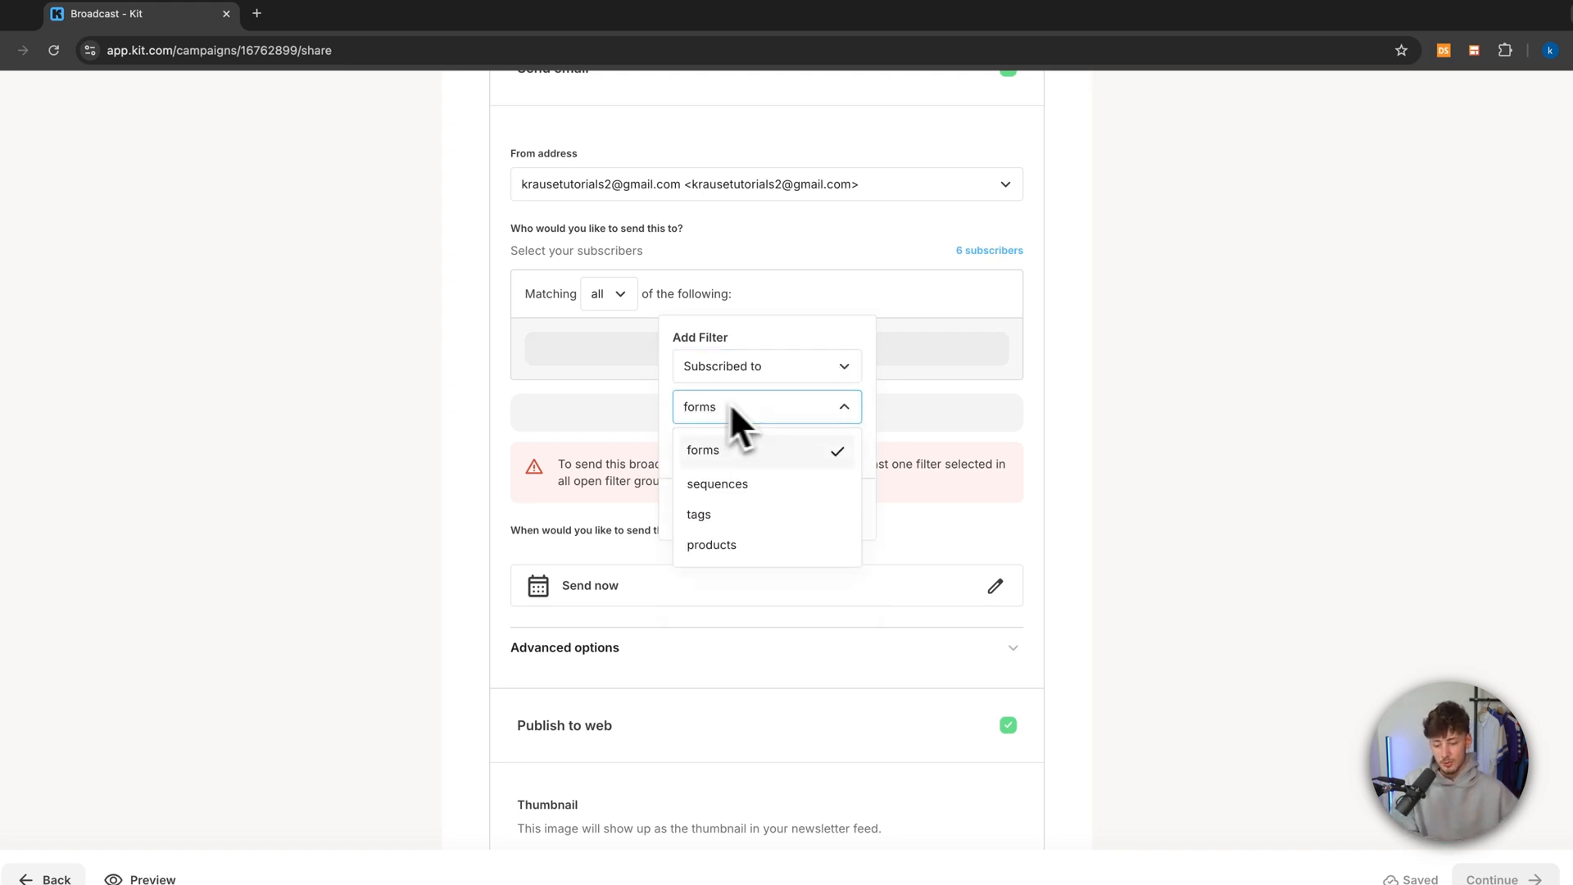
click(913, 414)
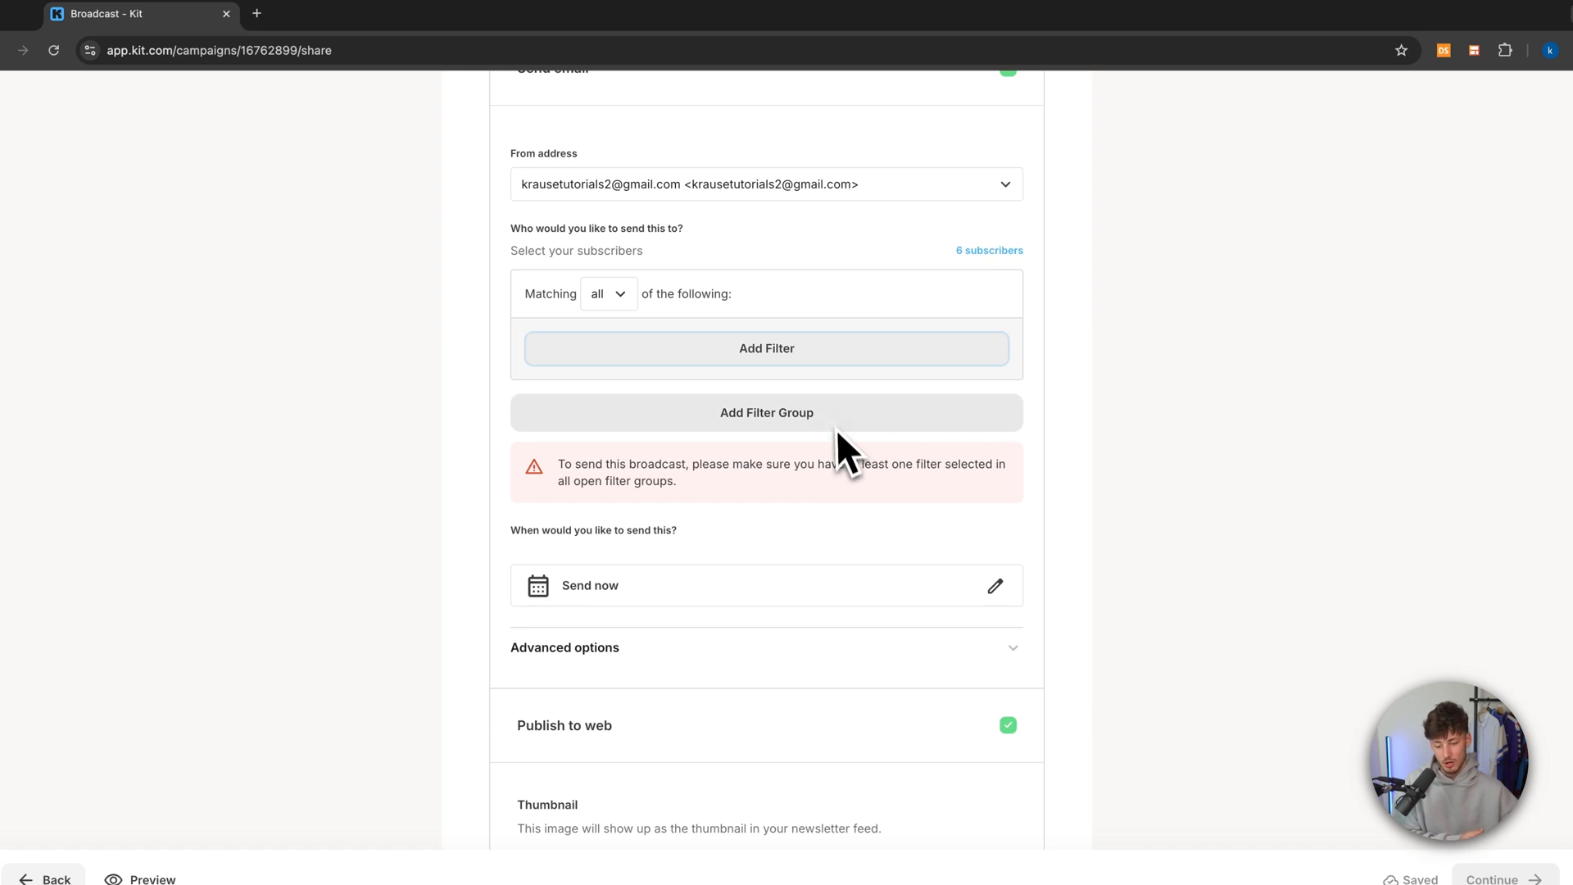
Check the date and time choices for scheduling the broadcast and close the calendar without changing Send now
scroll(821, 376, down, 1)
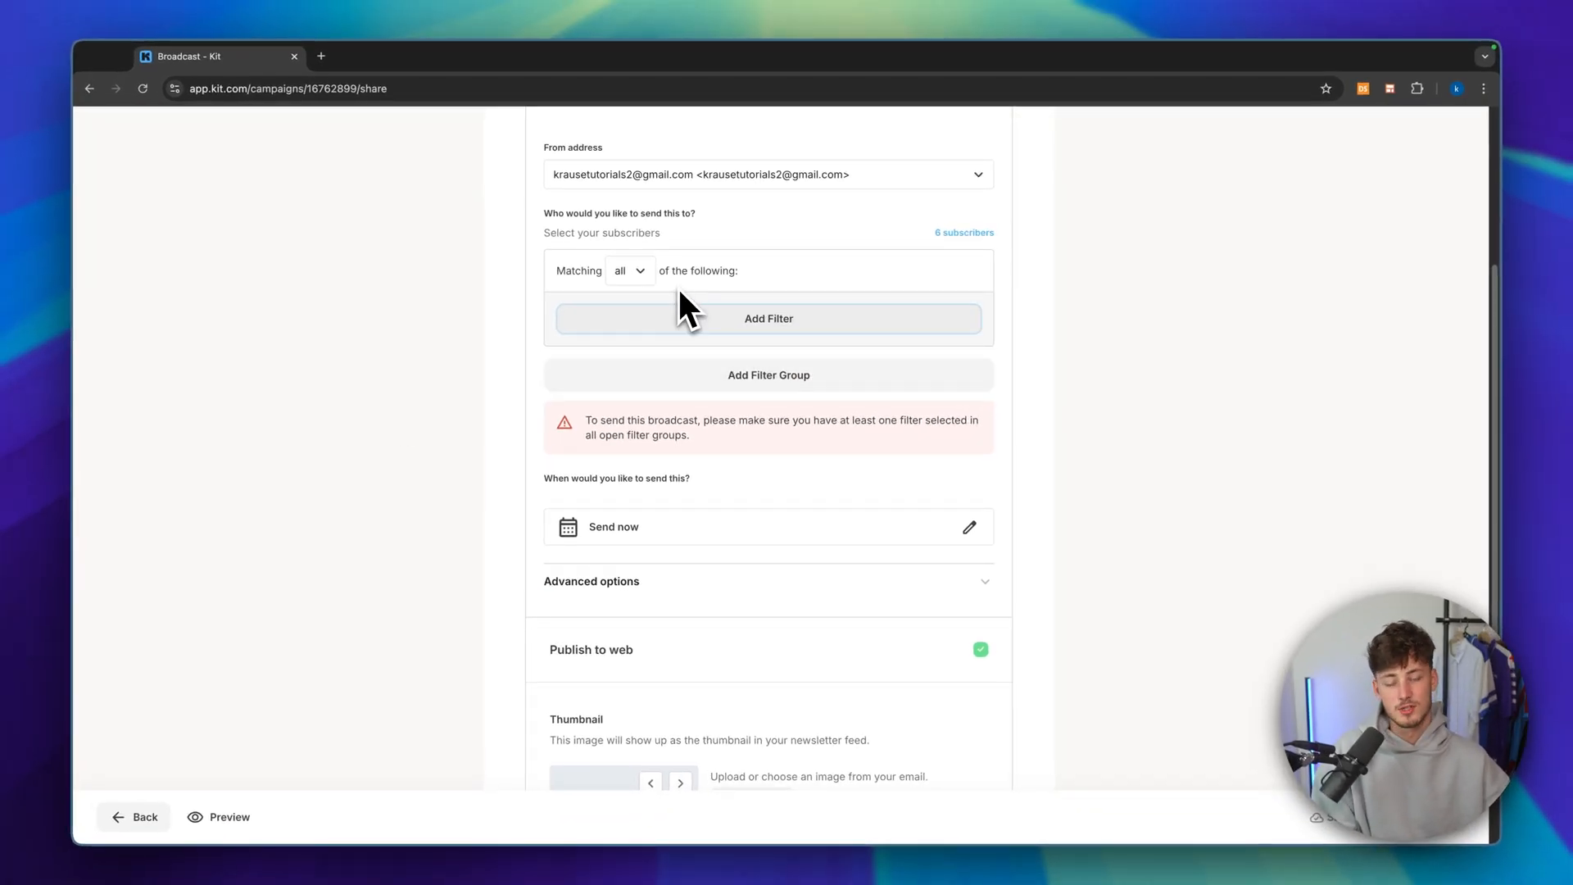
scroll(682, 336, down, 3)
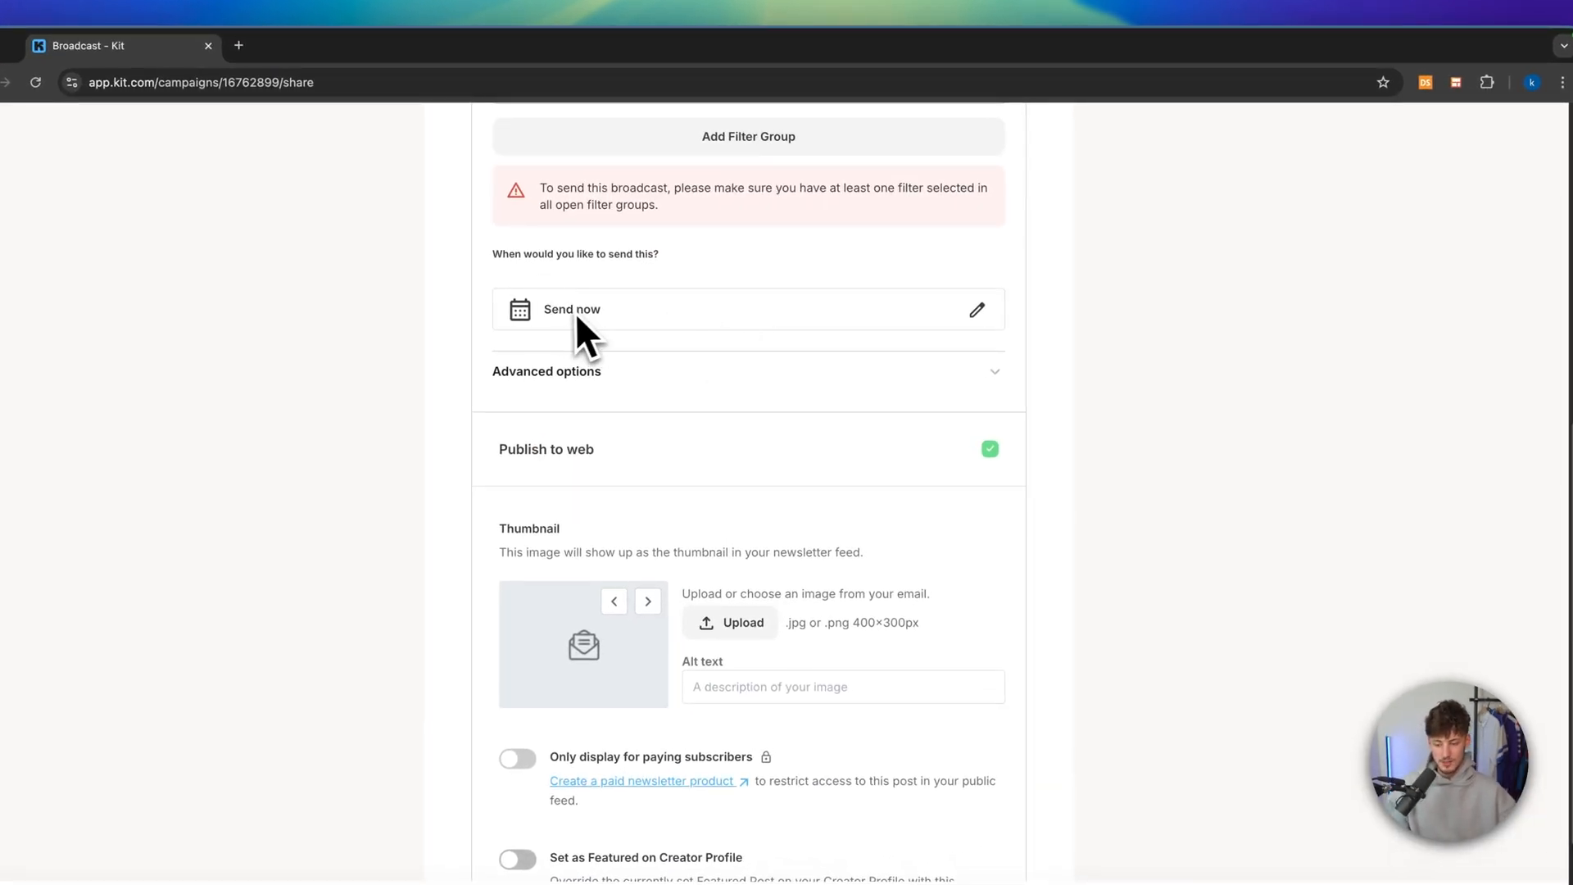
click(976, 309)
scroll(1003, 385, down, 2)
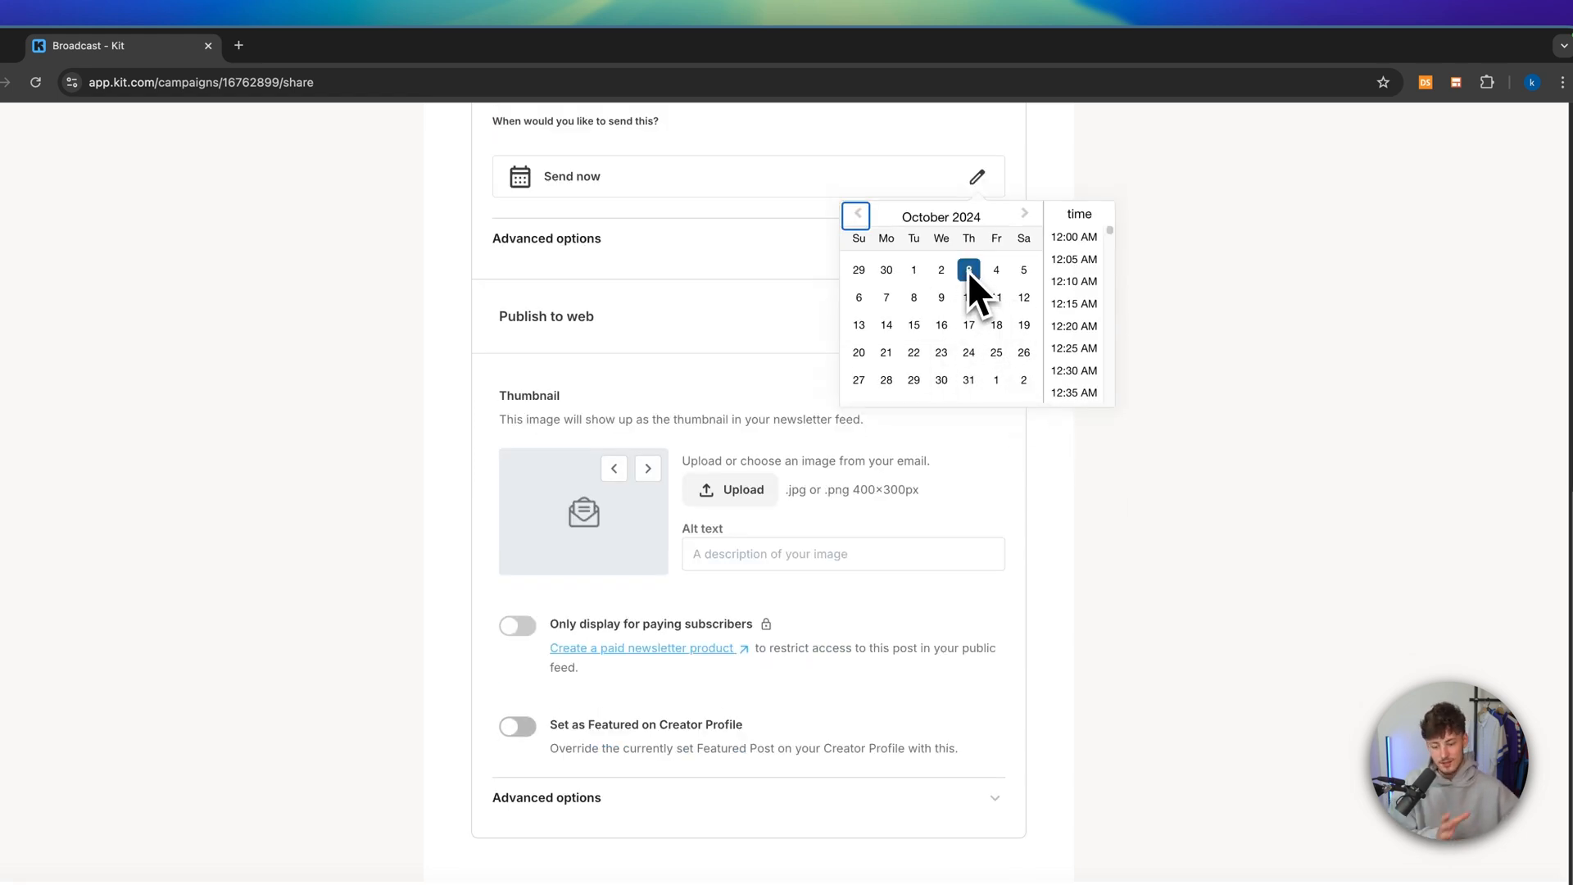
click(1163, 386)
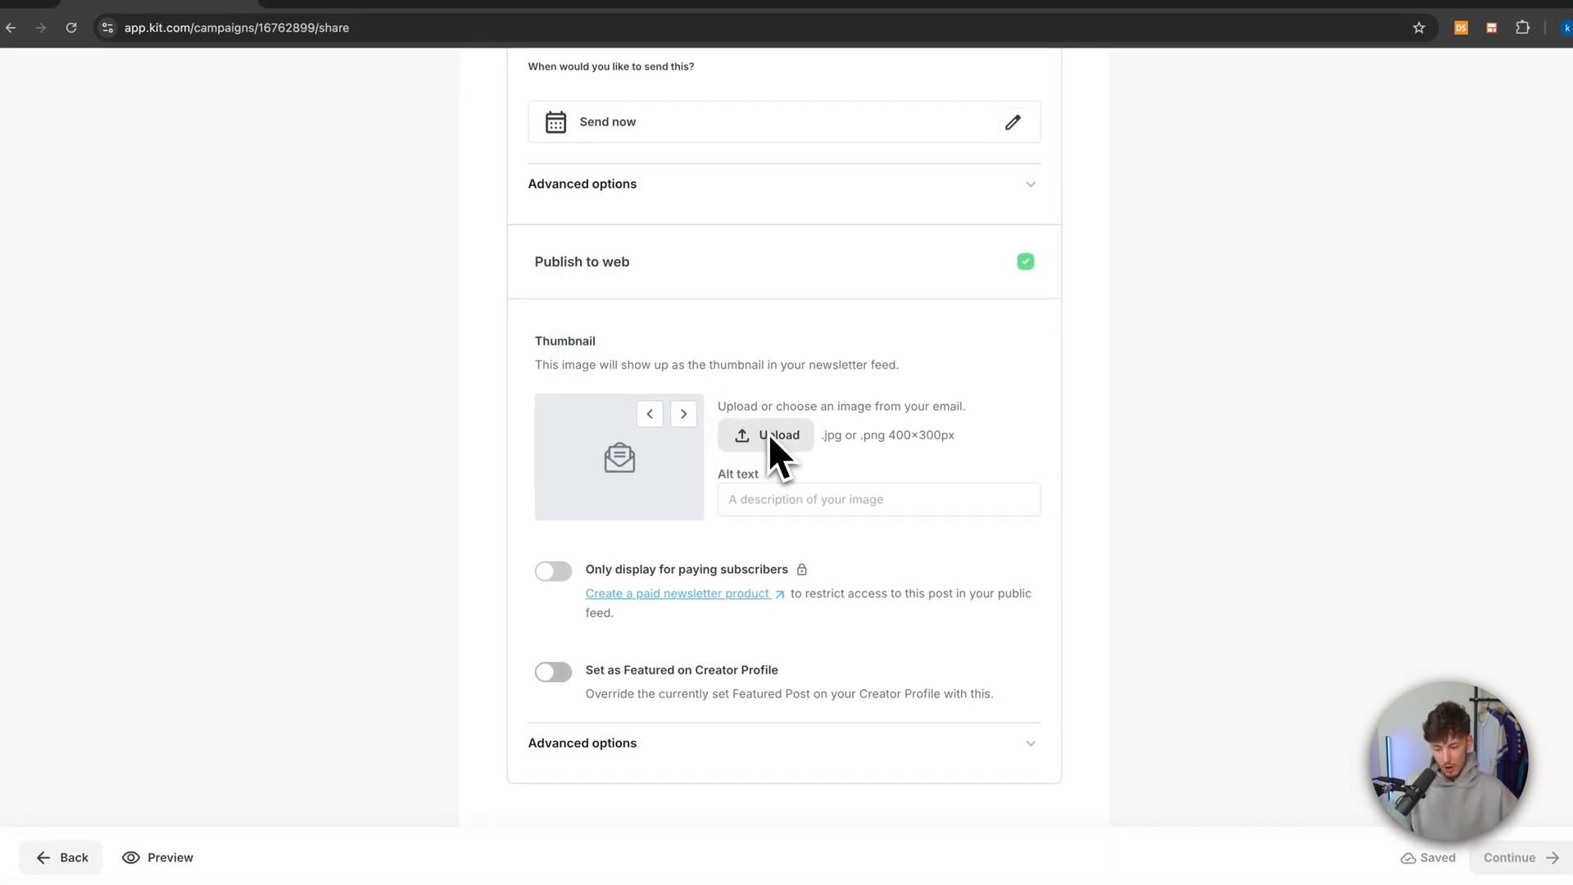
Review the web publishing options for the thumbnail, paying-subscriber restriction and featuring the post on the Creator Profile
scroll(782, 456, down, 1)
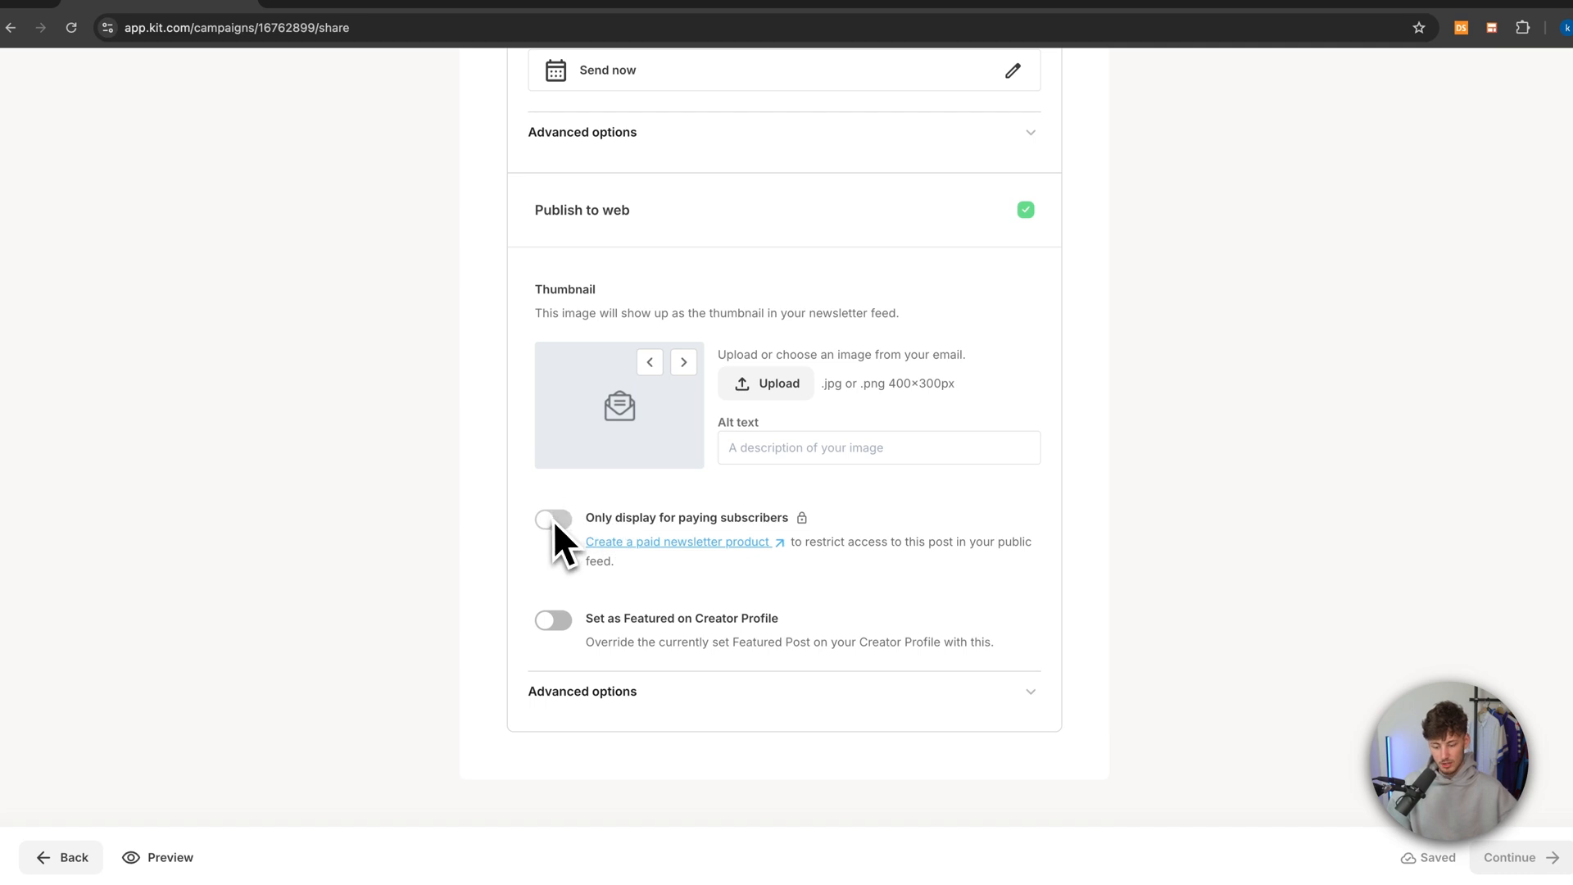
drag(586, 519, 815, 529)
click(807, 529)
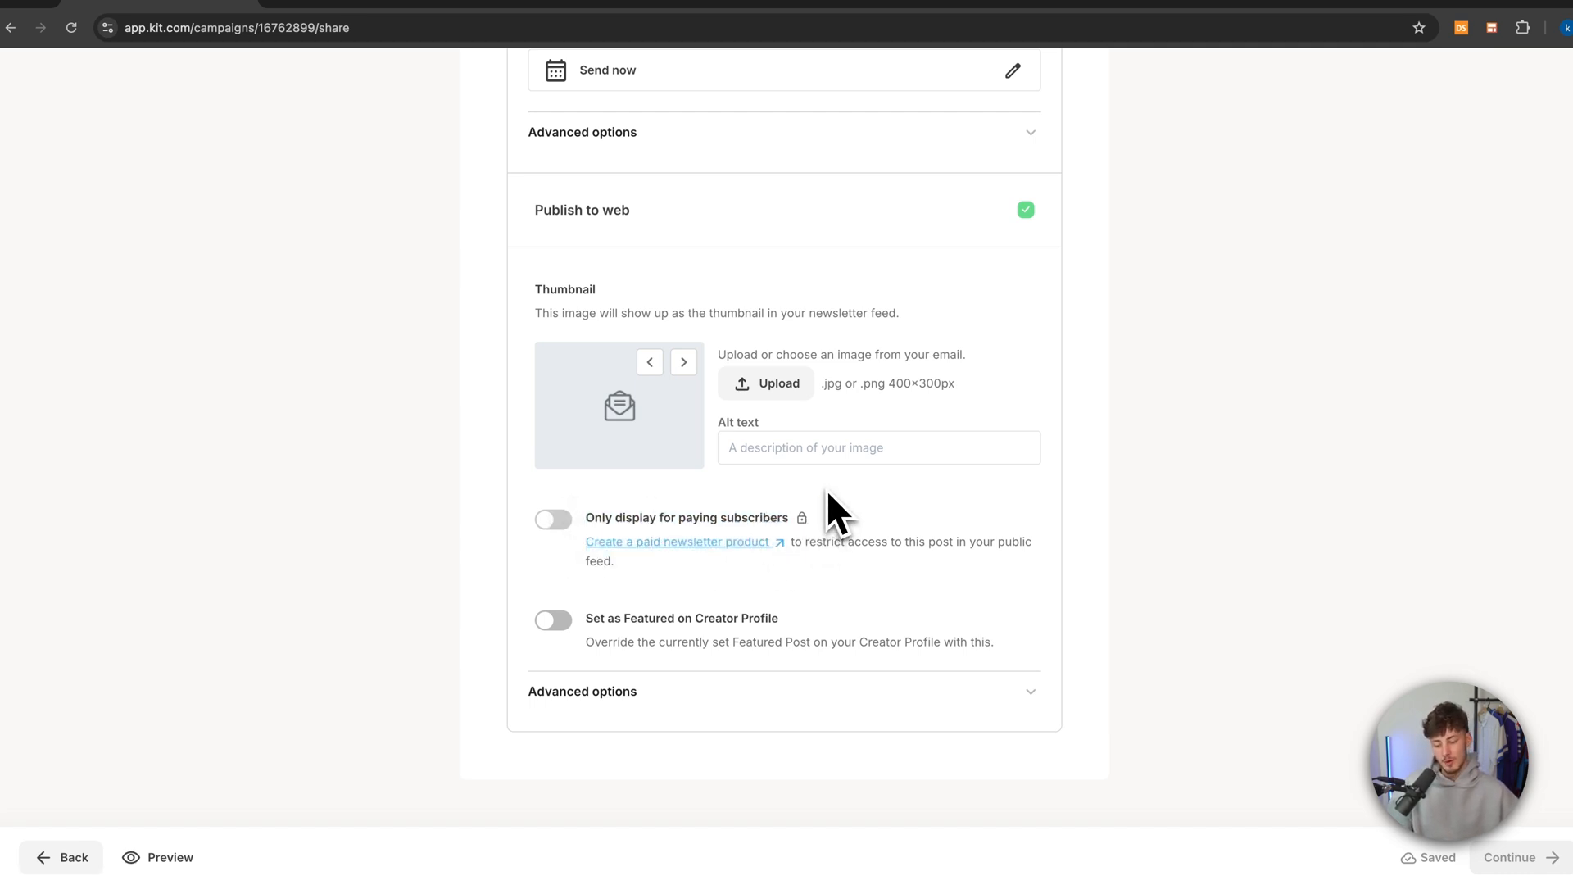
drag(586, 618, 812, 616)
click(814, 617)
Create a new email sequence from the Grove template and look over its first email
scroll(836, 639, up, 10)
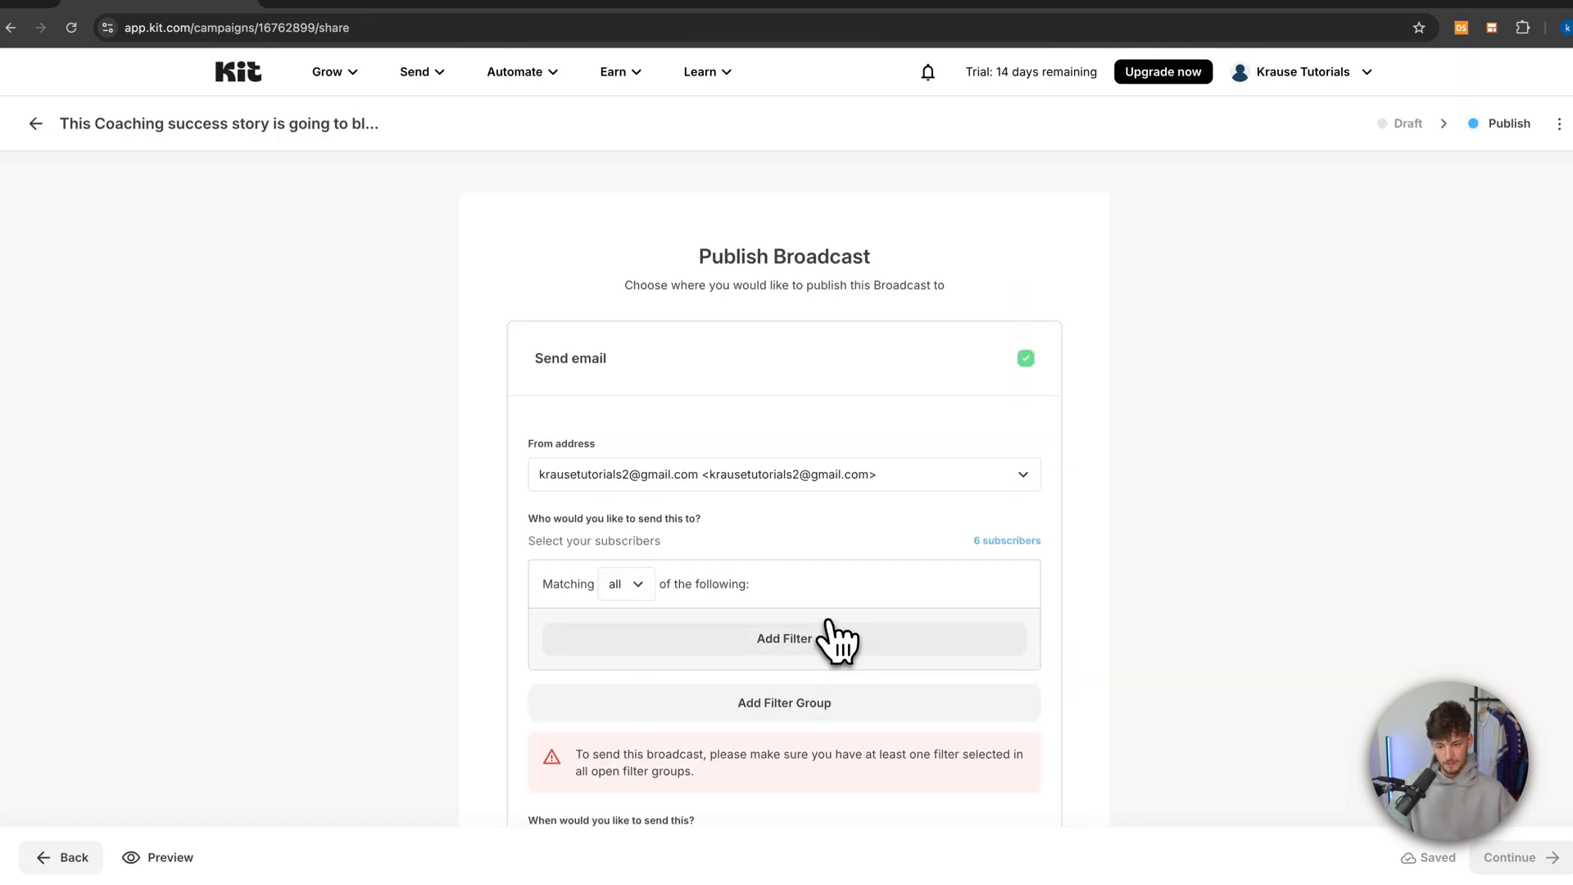
click(416, 72)
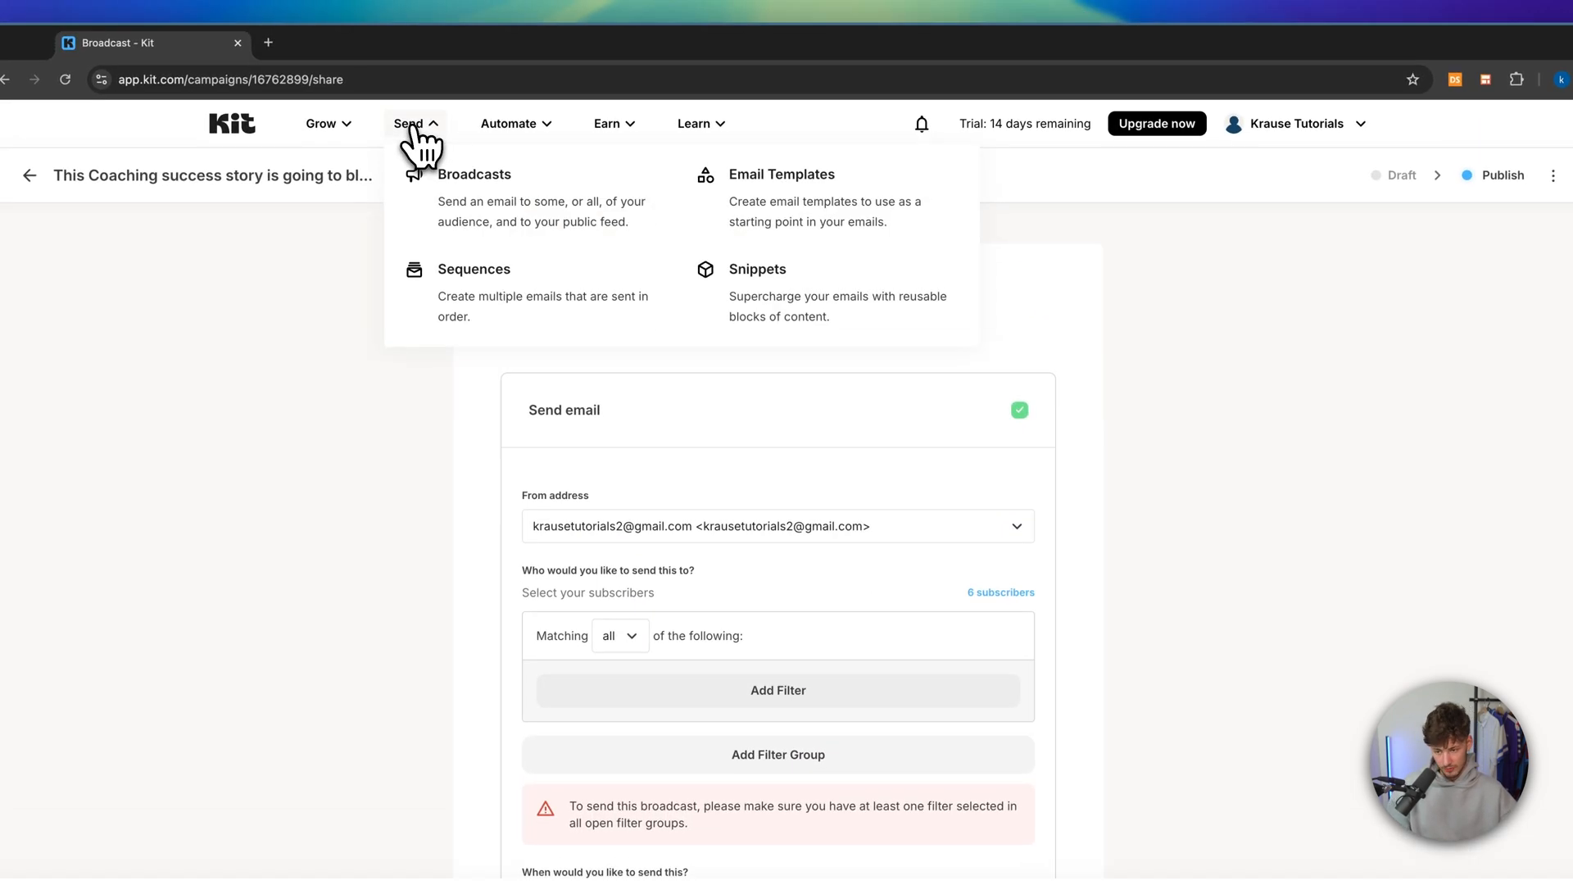
click(468, 277)
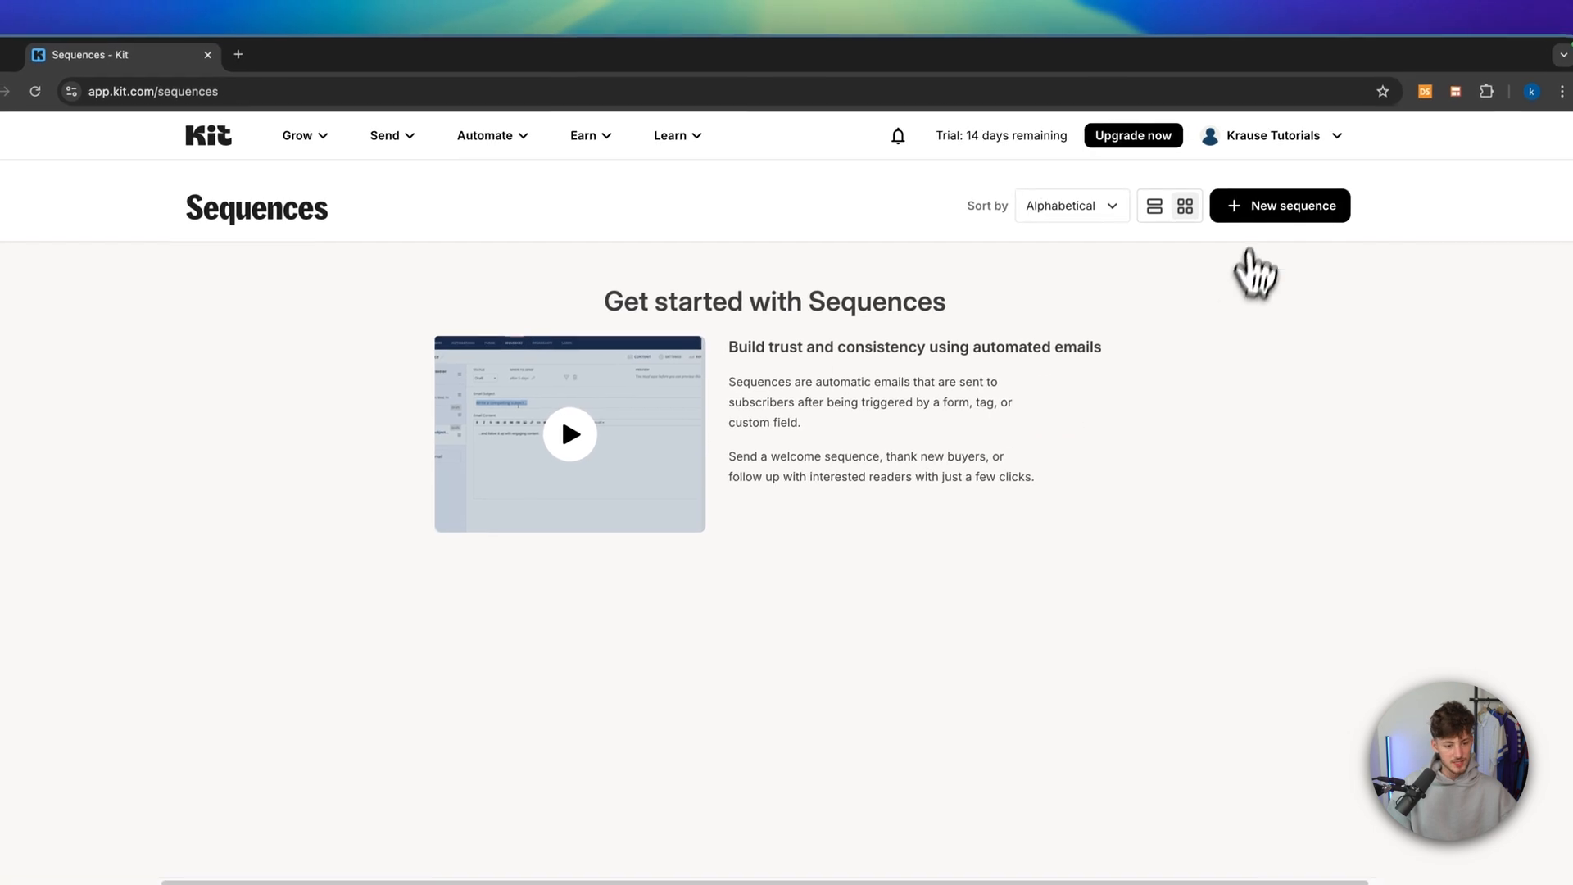
click(1302, 197)
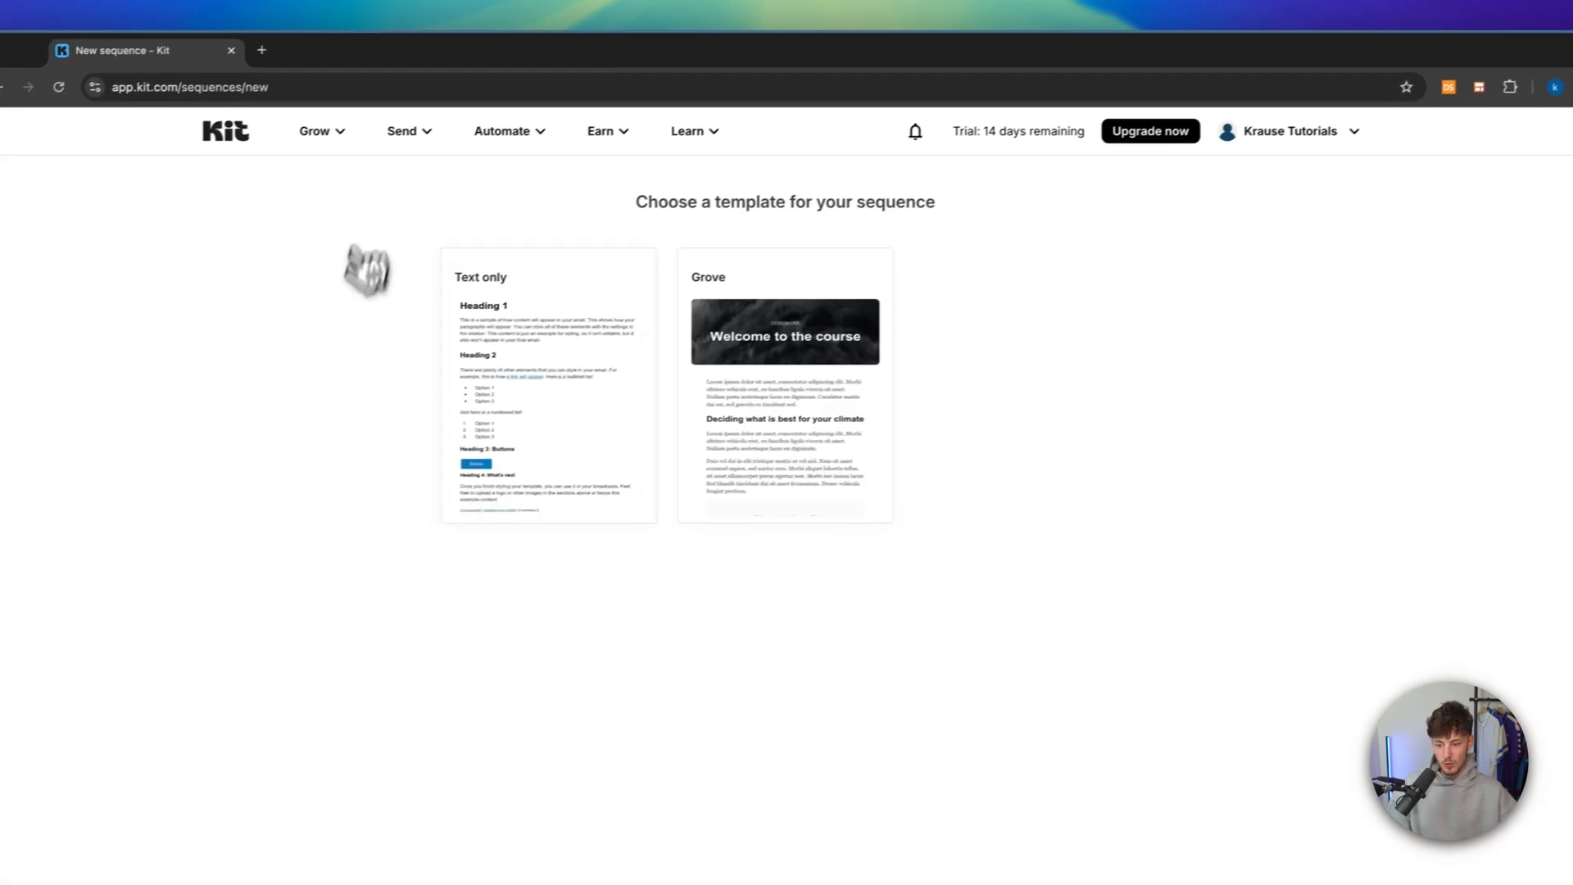
click(865, 422)
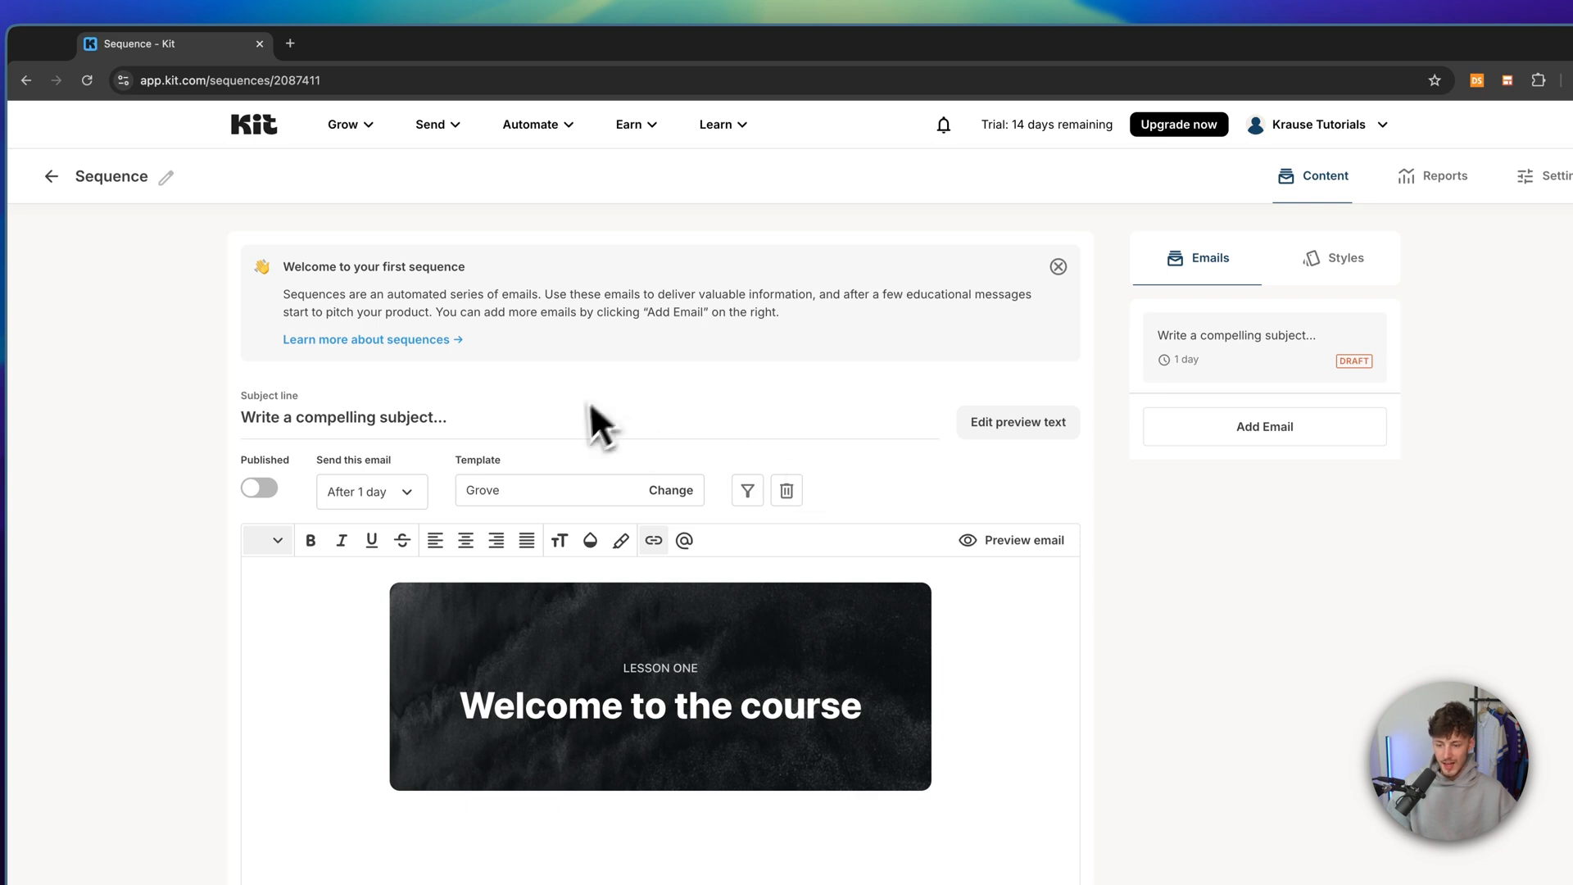
scroll(669, 364, down, 5)
scroll(648, 346, up, 5)
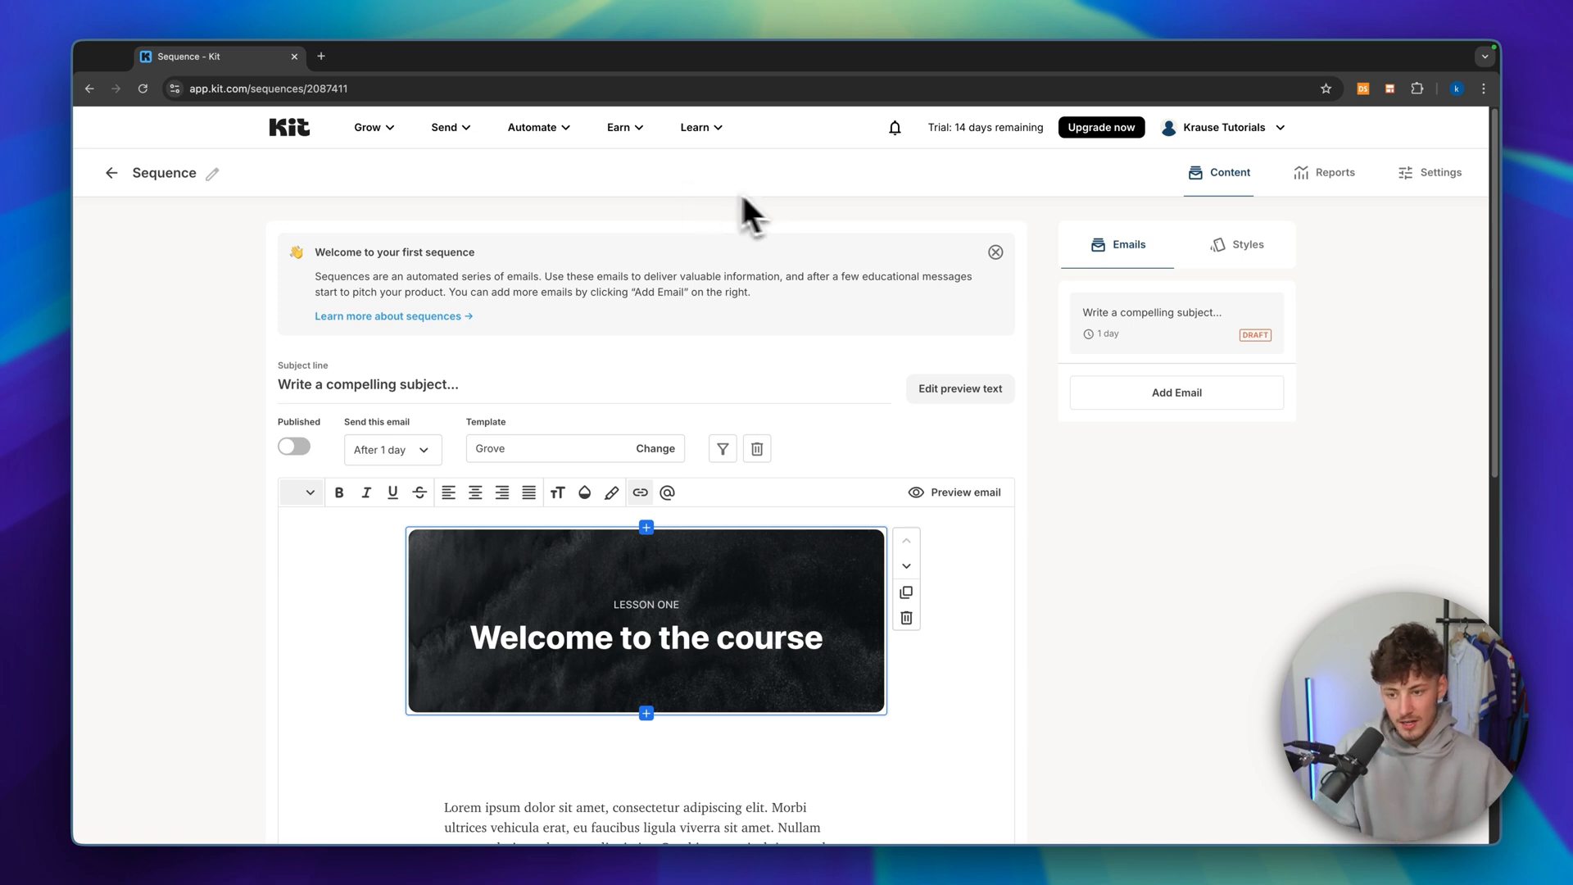
Add a second email to the sequence
click(532, 127)
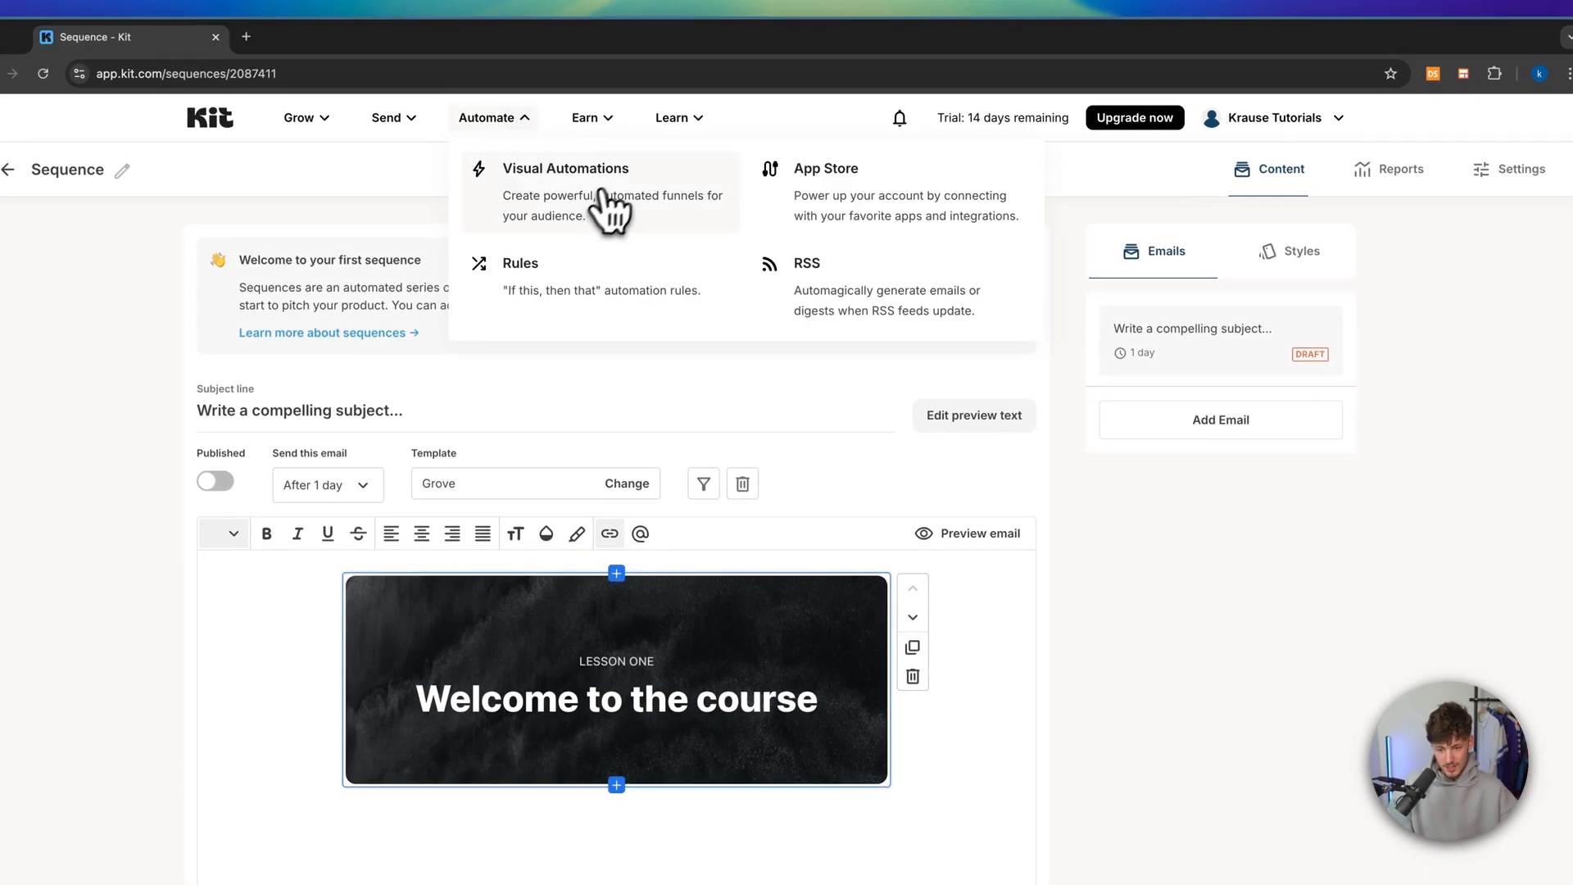
click(1220, 422)
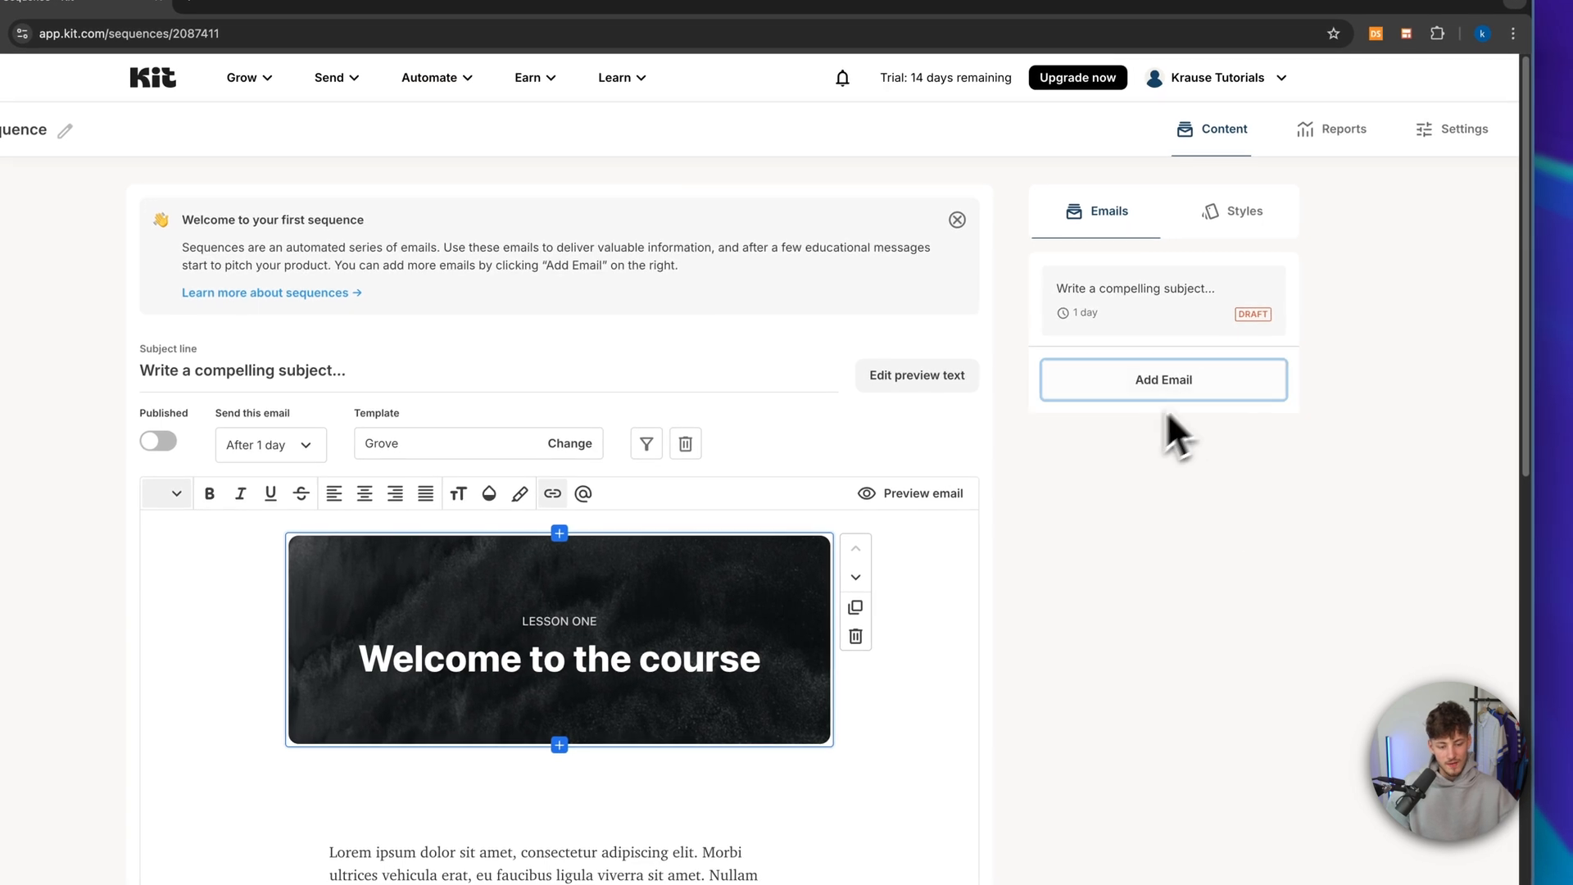
click(1172, 394)
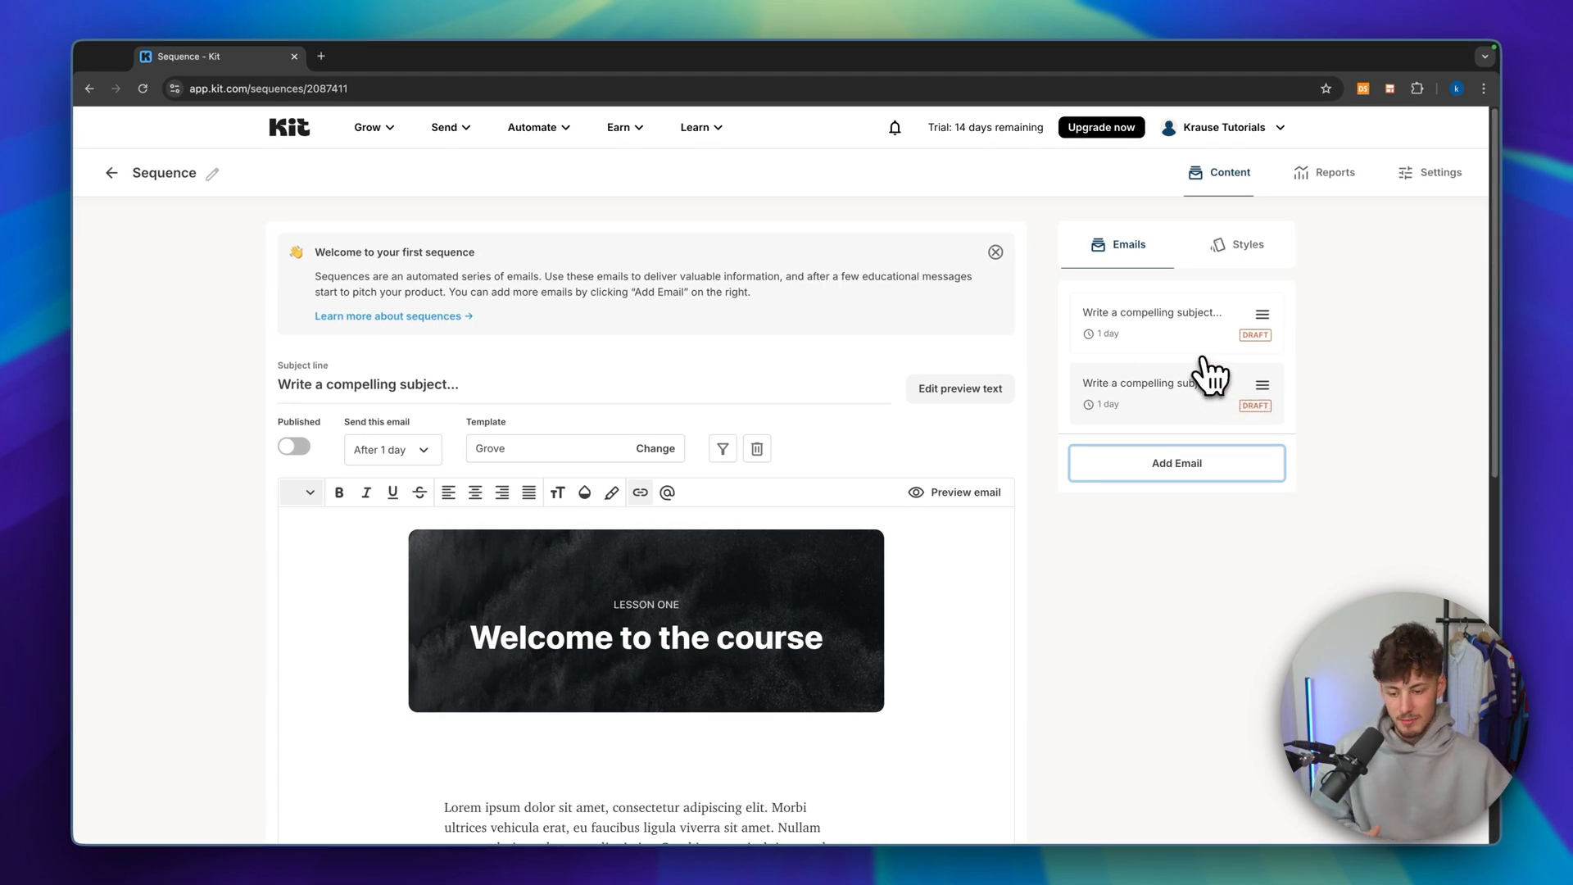
Go to Visual Automations and start a new automation to reach the template gallery
click(545, 133)
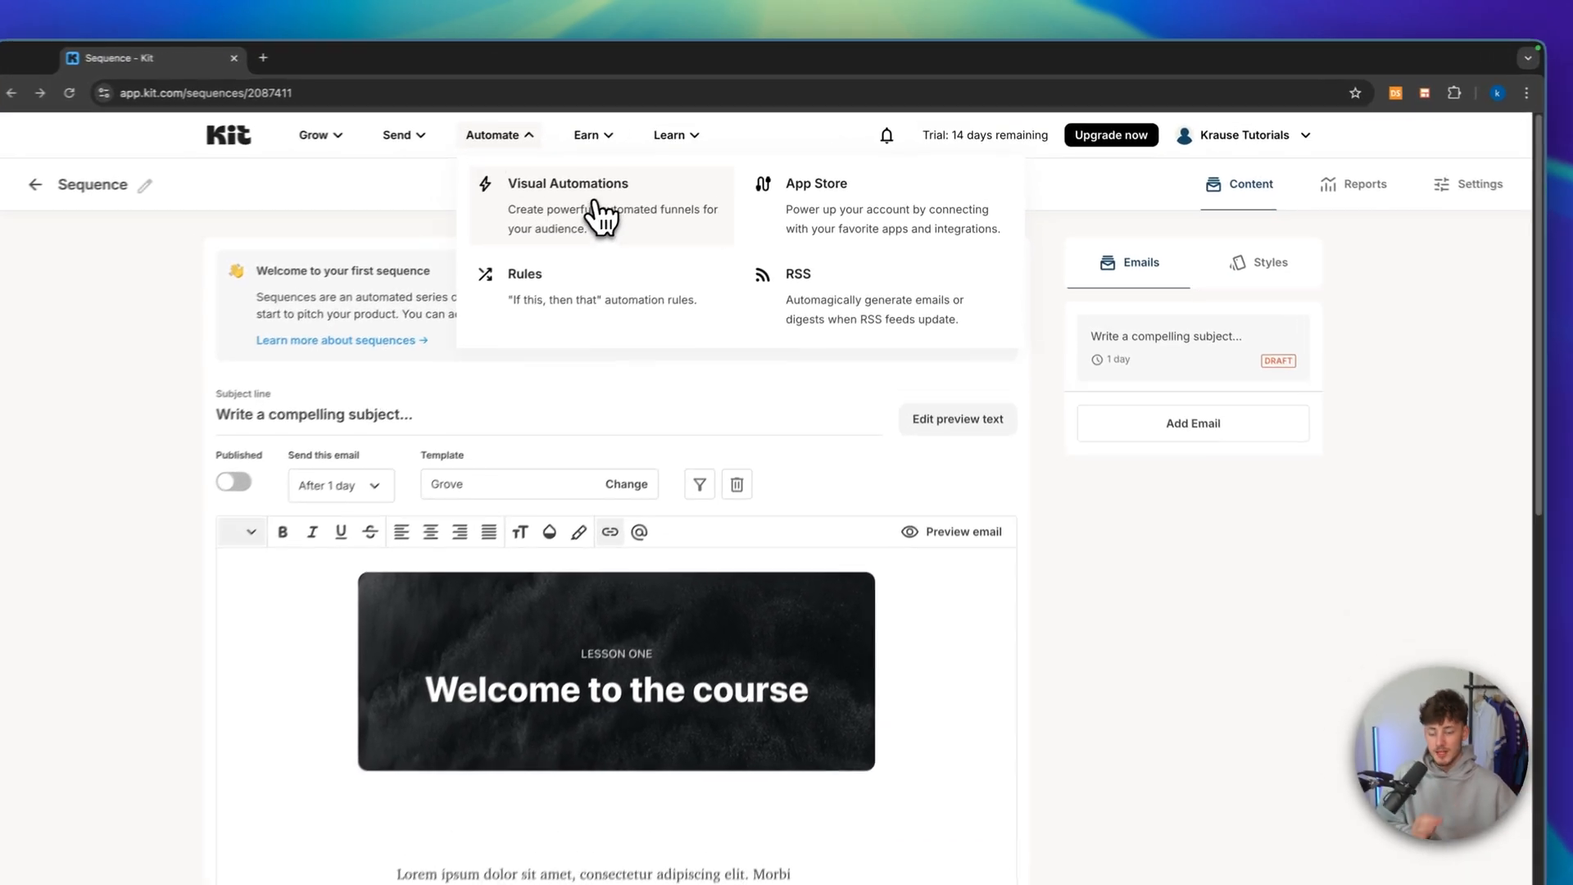
click(626, 196)
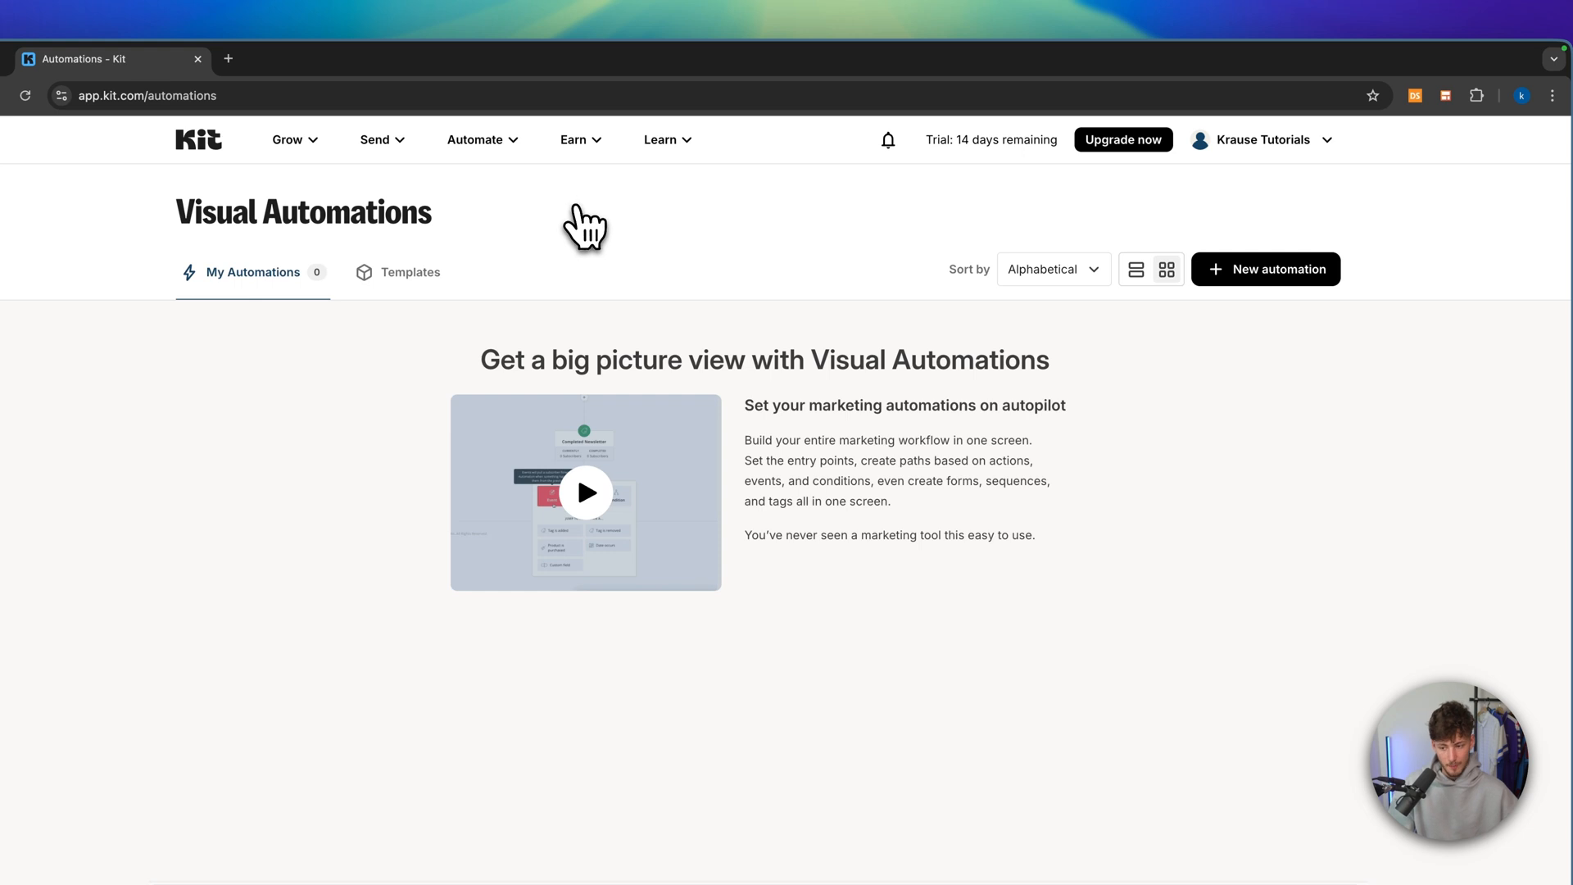
click(1299, 274)
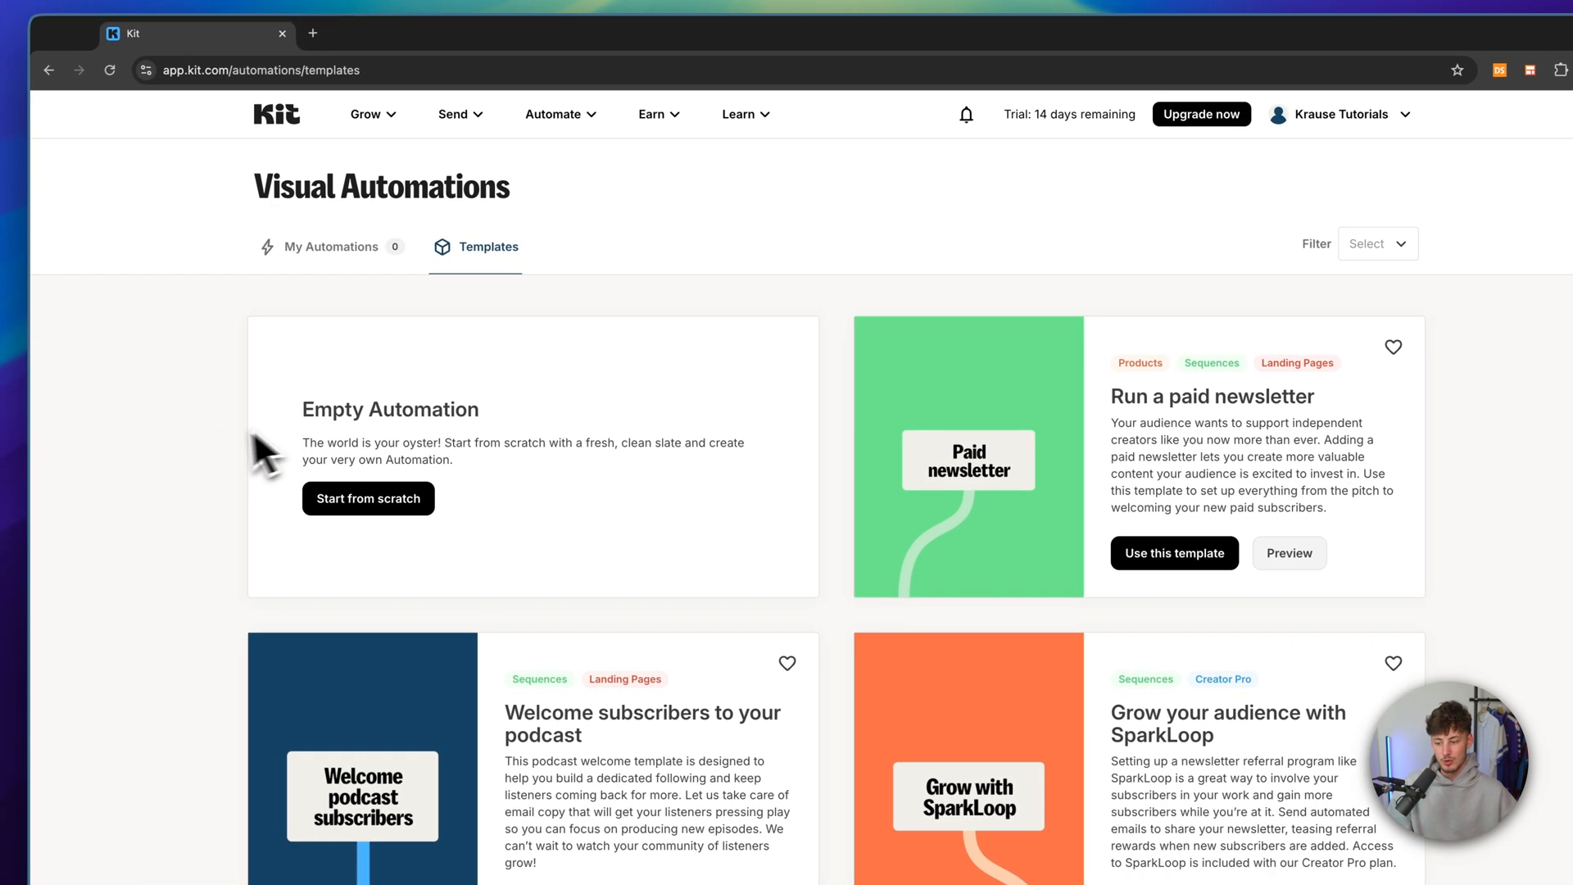
Browse the visual automation template gallery, looking over the Empty Automation option and the ready-made templates
drag(299, 407, 494, 414)
click(525, 401)
scroll(905, 374, down, 8)
scroll(832, 362, down, 20)
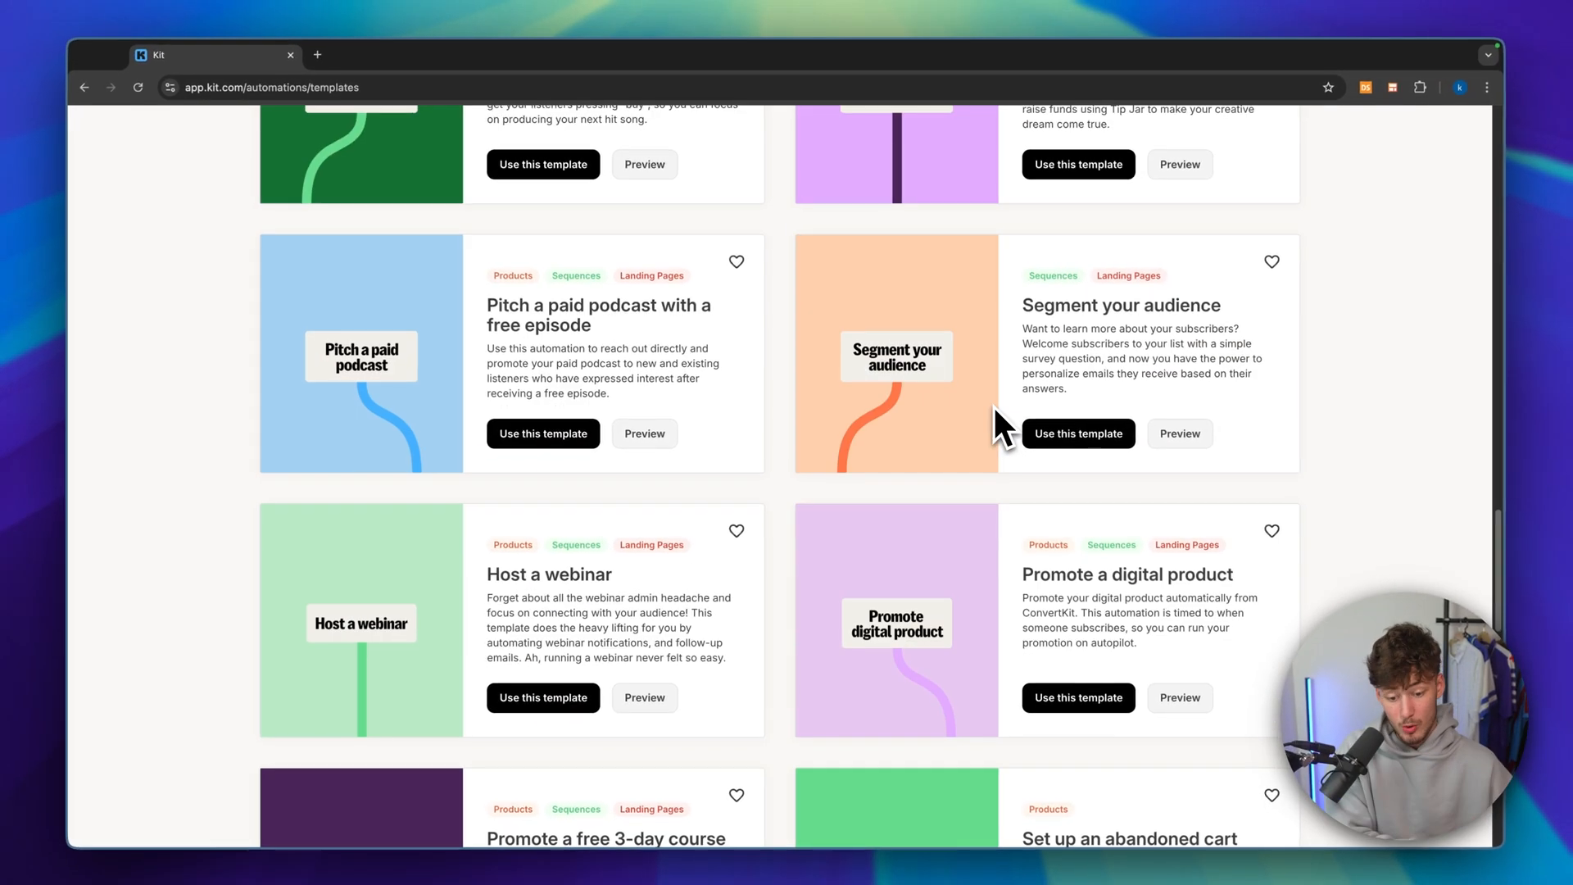
scroll(1046, 407, down, 10)
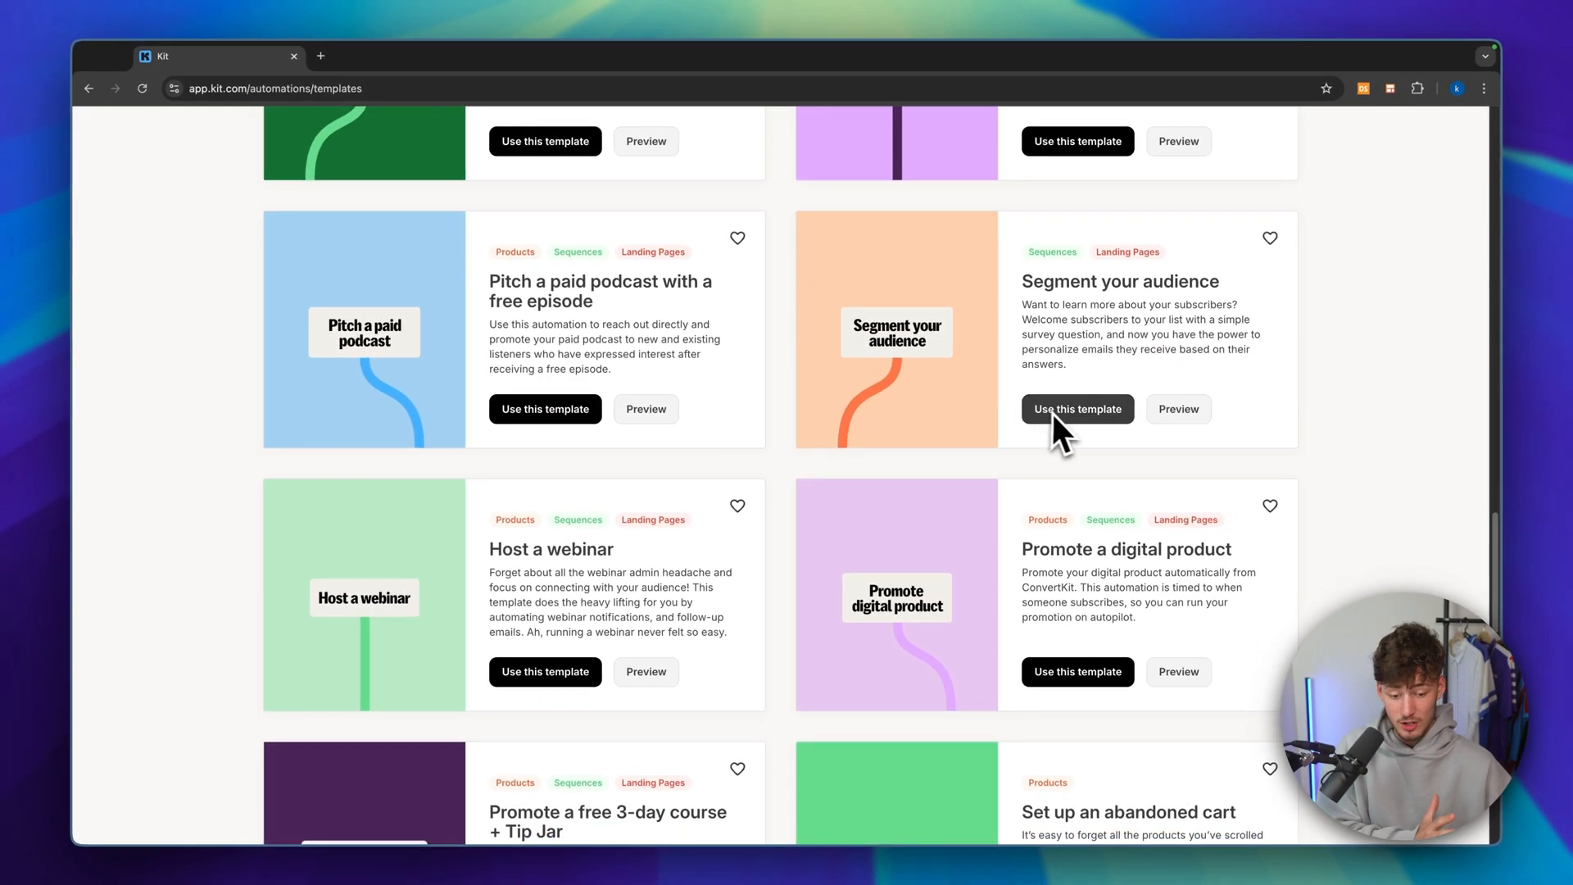
scroll(1064, 397, up, 15)
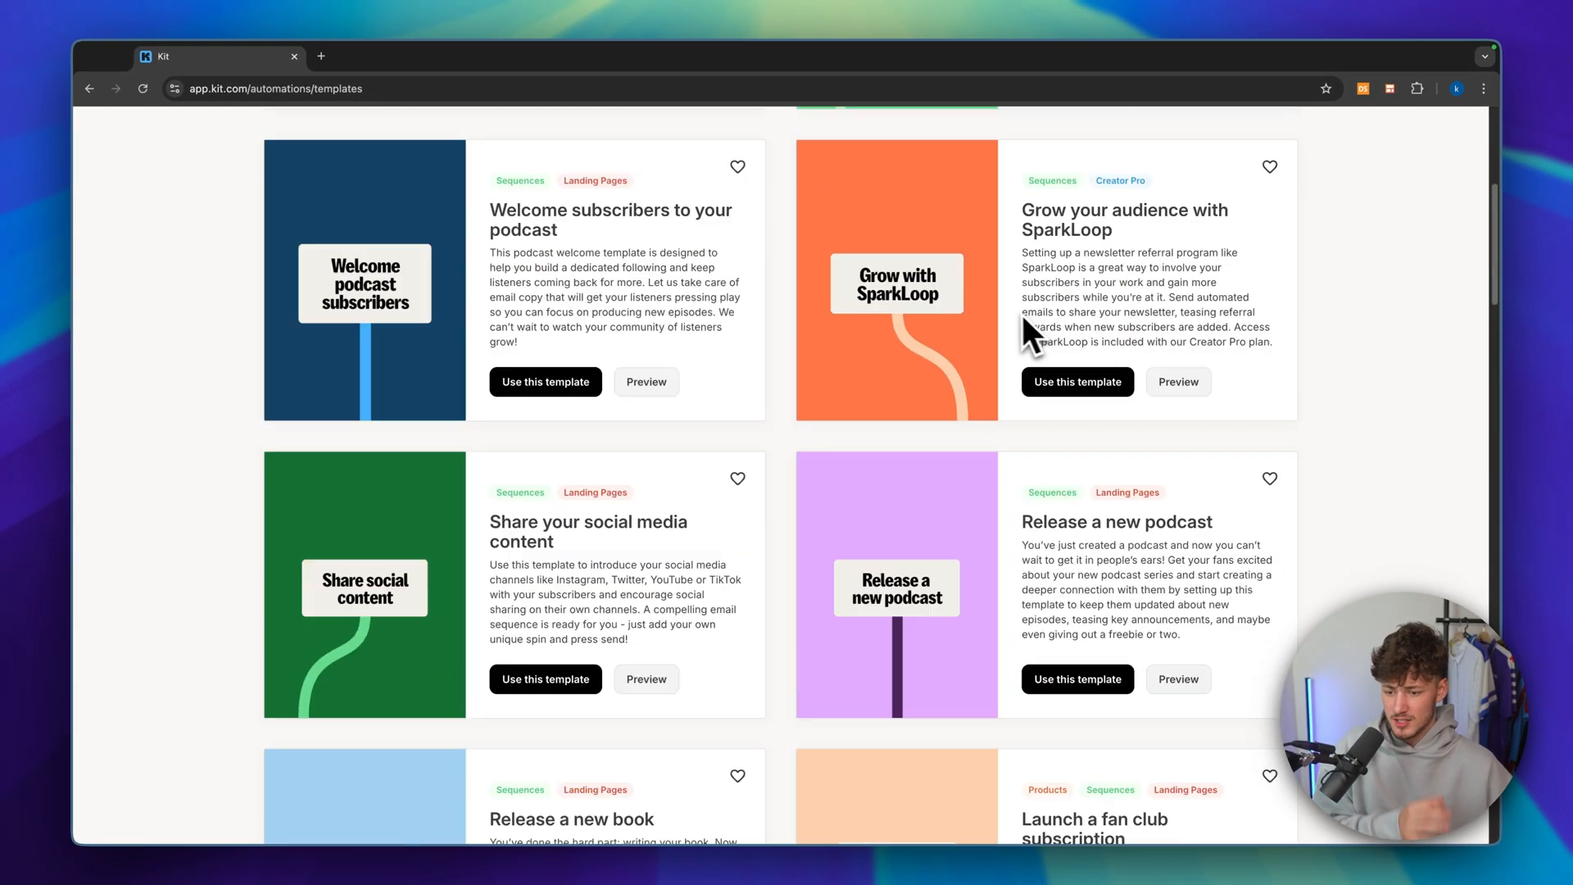
scroll(1023, 319, up, 6)
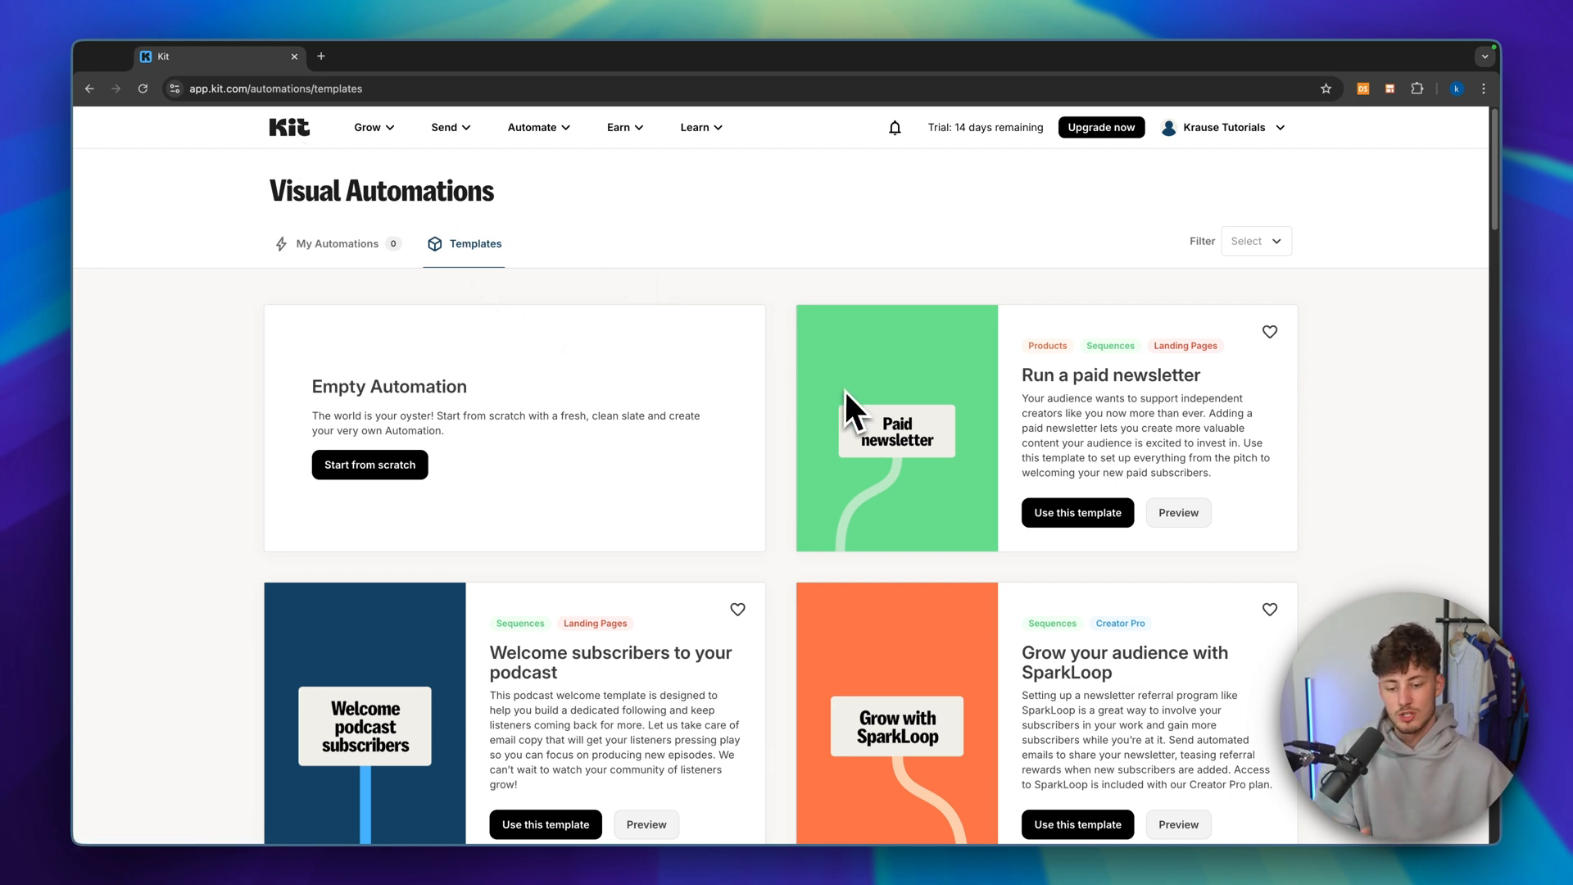
scroll(902, 405, down, 6)
scroll(966, 442, down, 13)
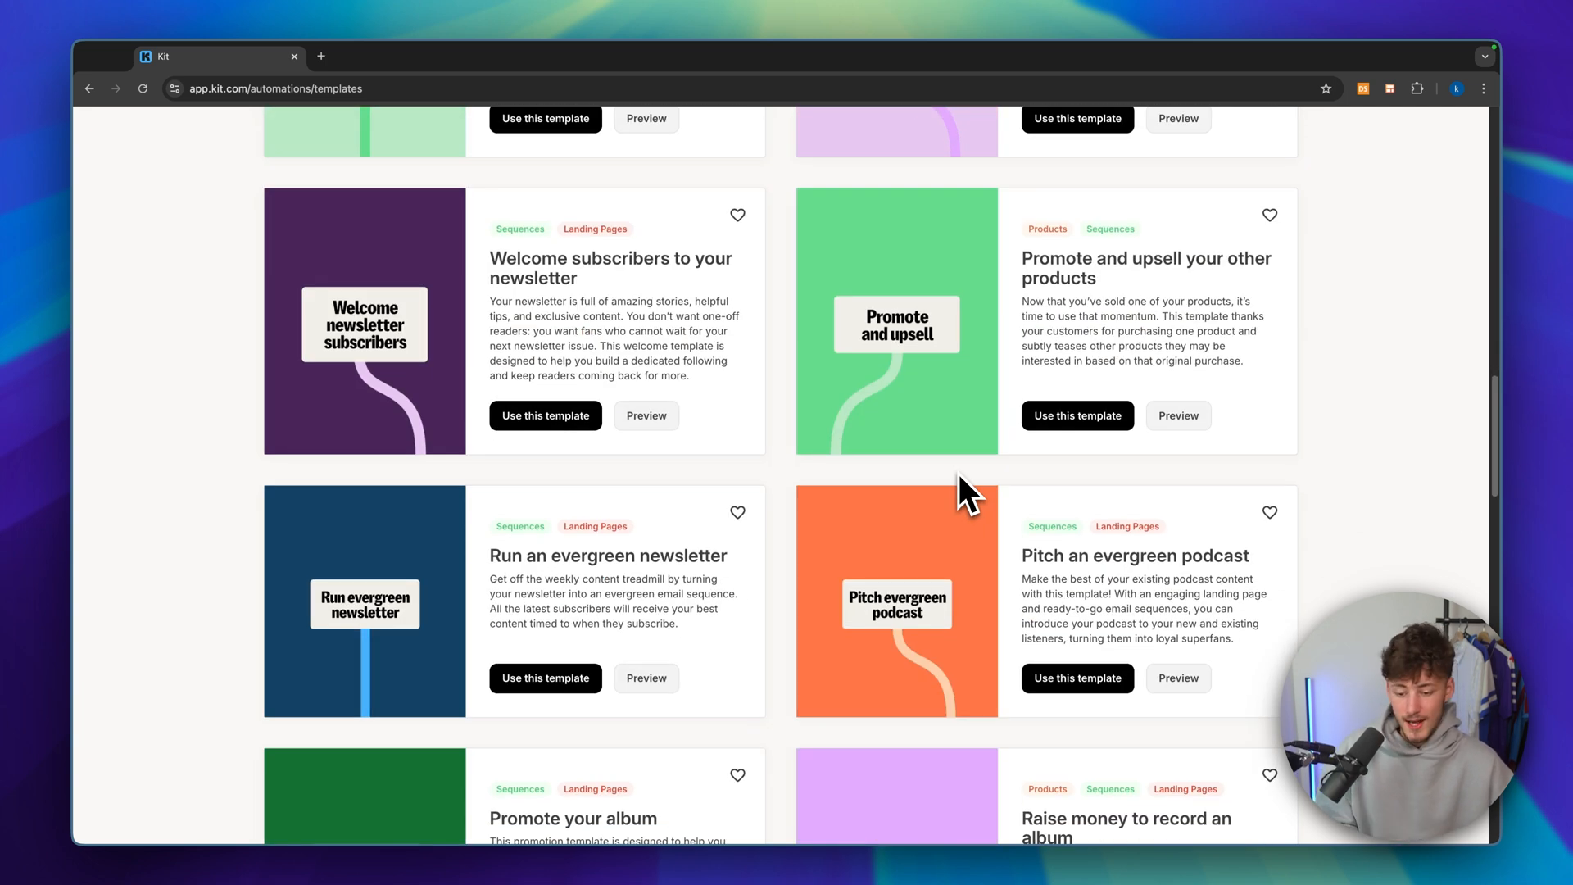
scroll(958, 474, down, 8)
scroll(917, 486, down, 4)
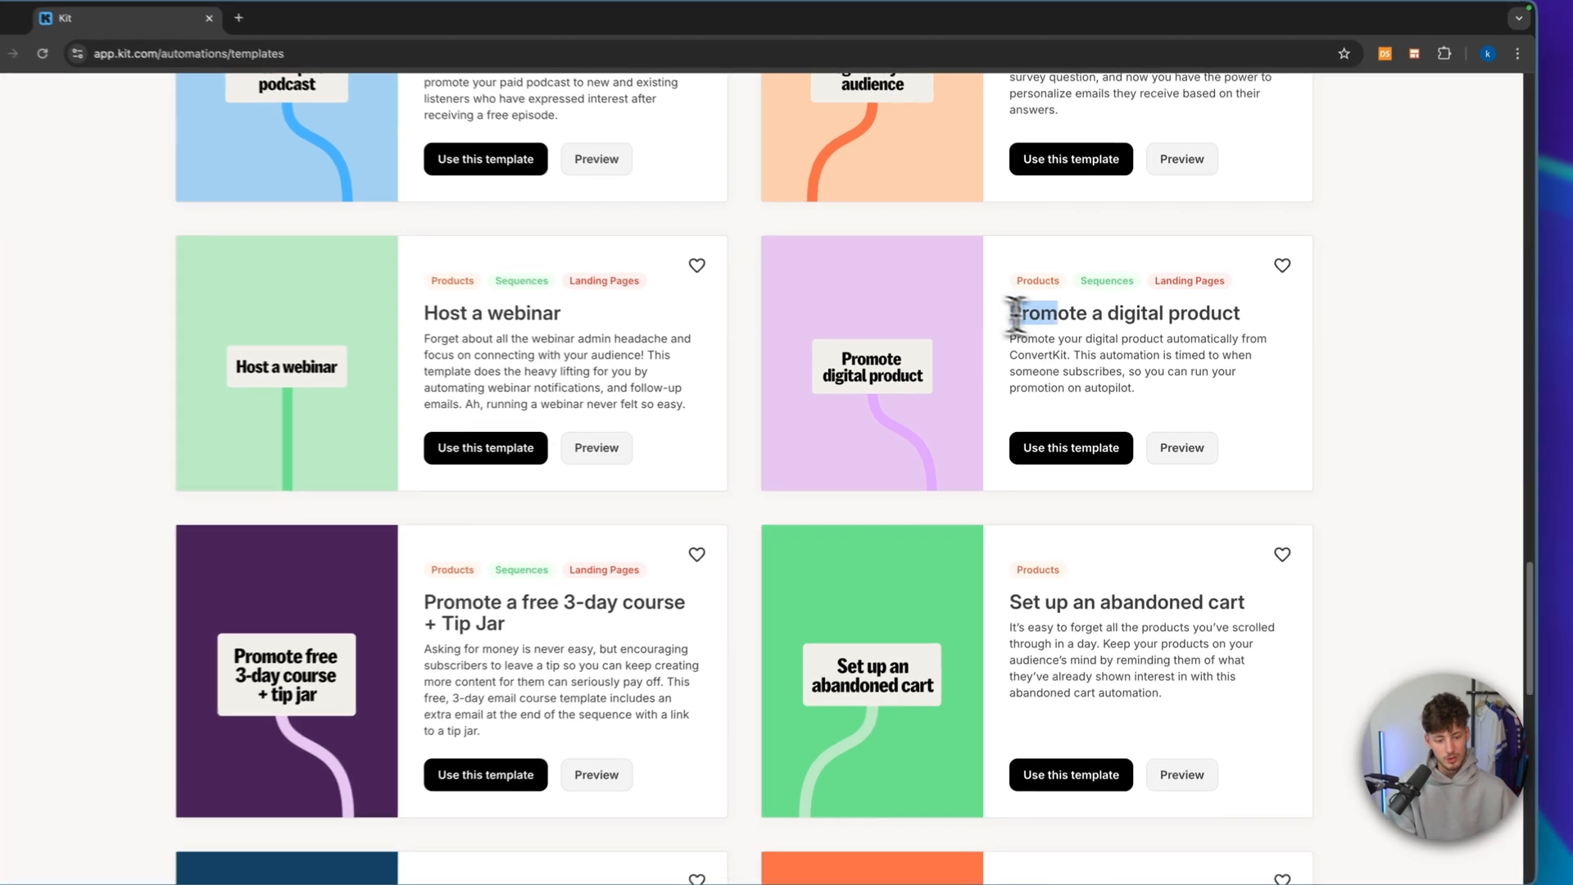
Preview the Promote a digital product template, examine its flow from landing page to end of automation, and close the preview
click(1194, 449)
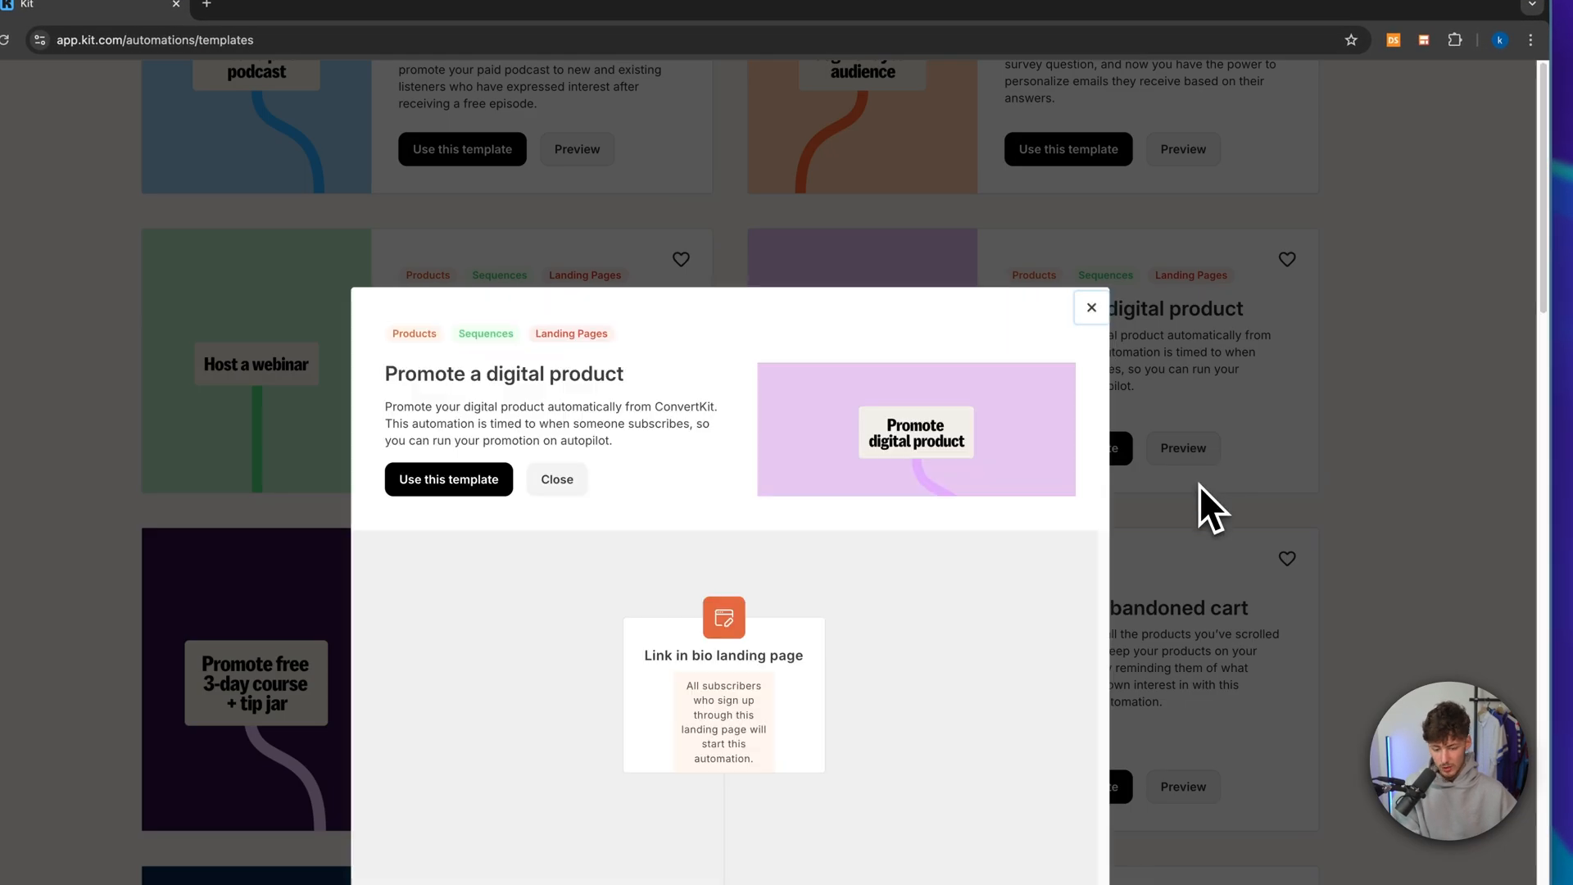
scroll(770, 472, down, 5)
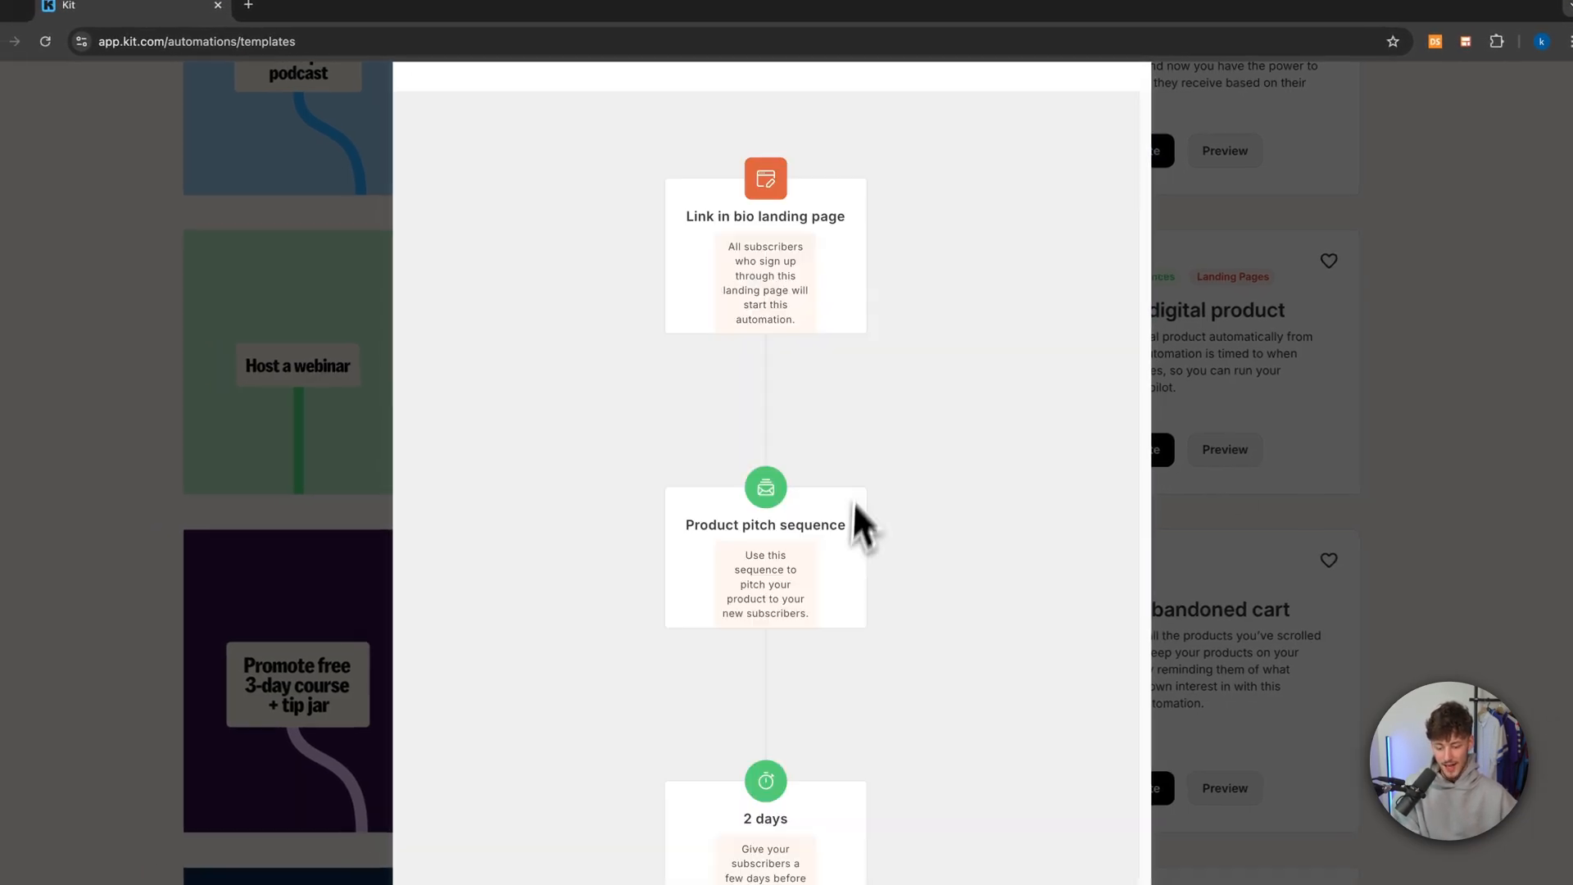
scroll(779, 494, down, 5)
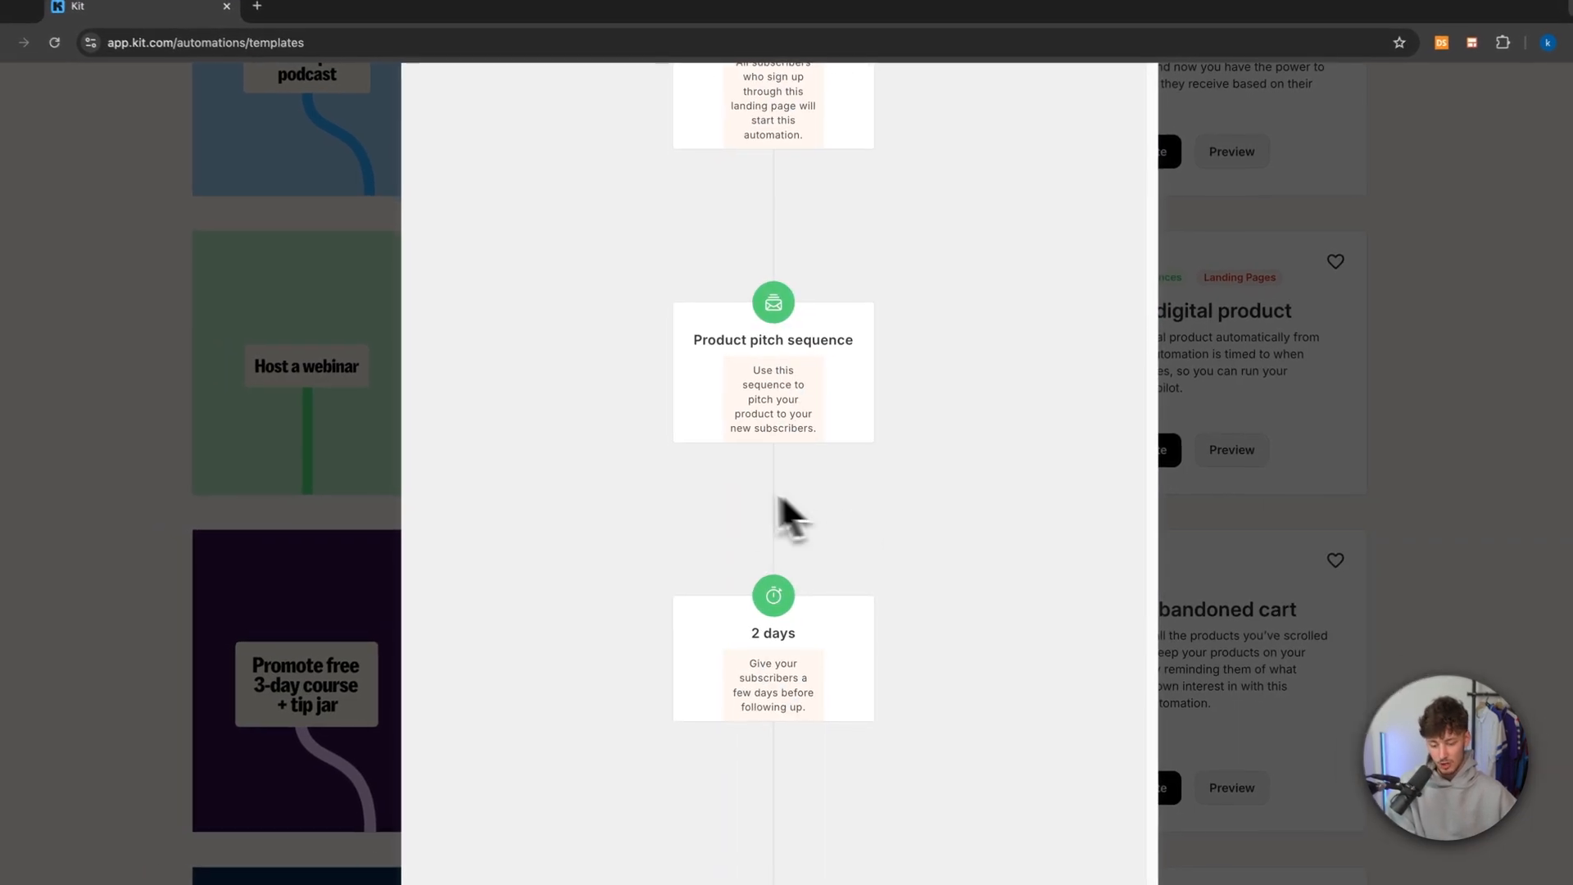
scroll(818, 459, up, 10)
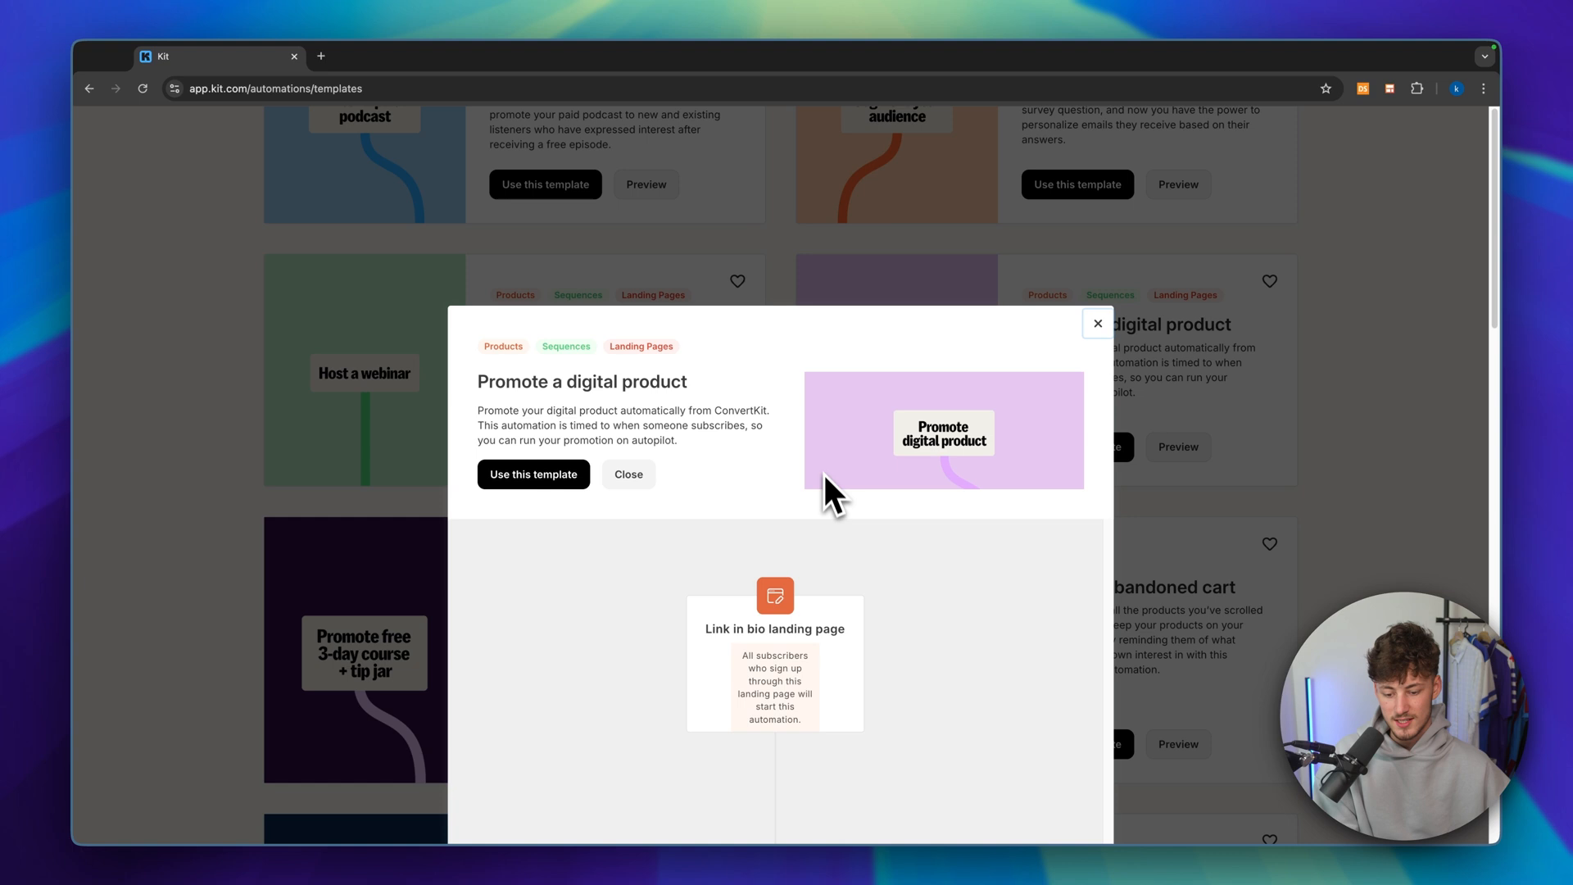
scroll(824, 474, down, 6)
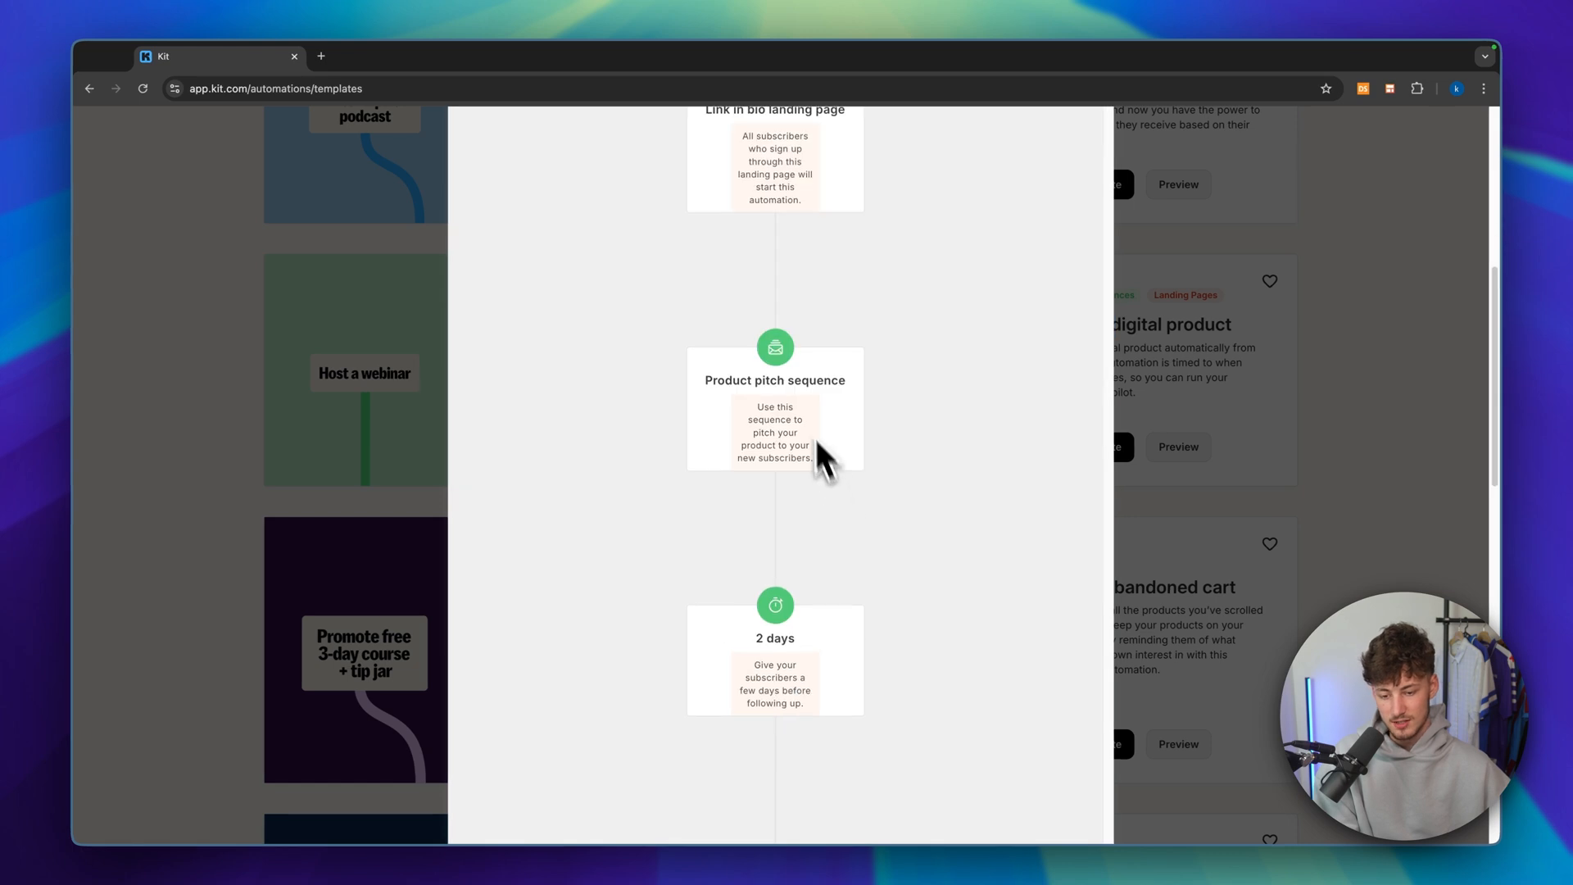
scroll(829, 450, up, 4)
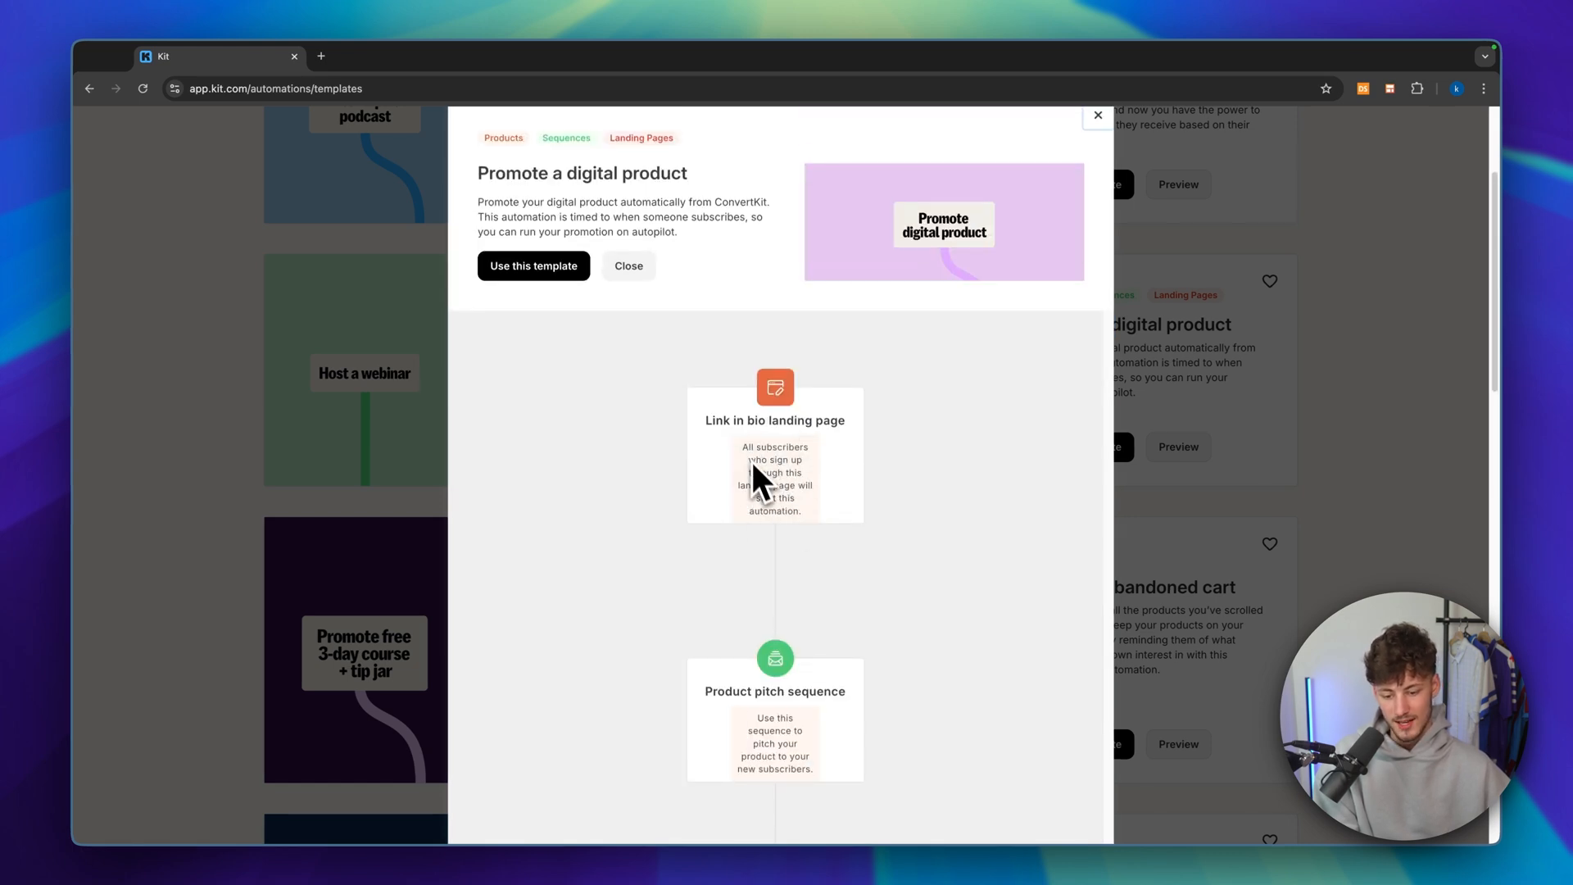
scroll(762, 459, down, 4)
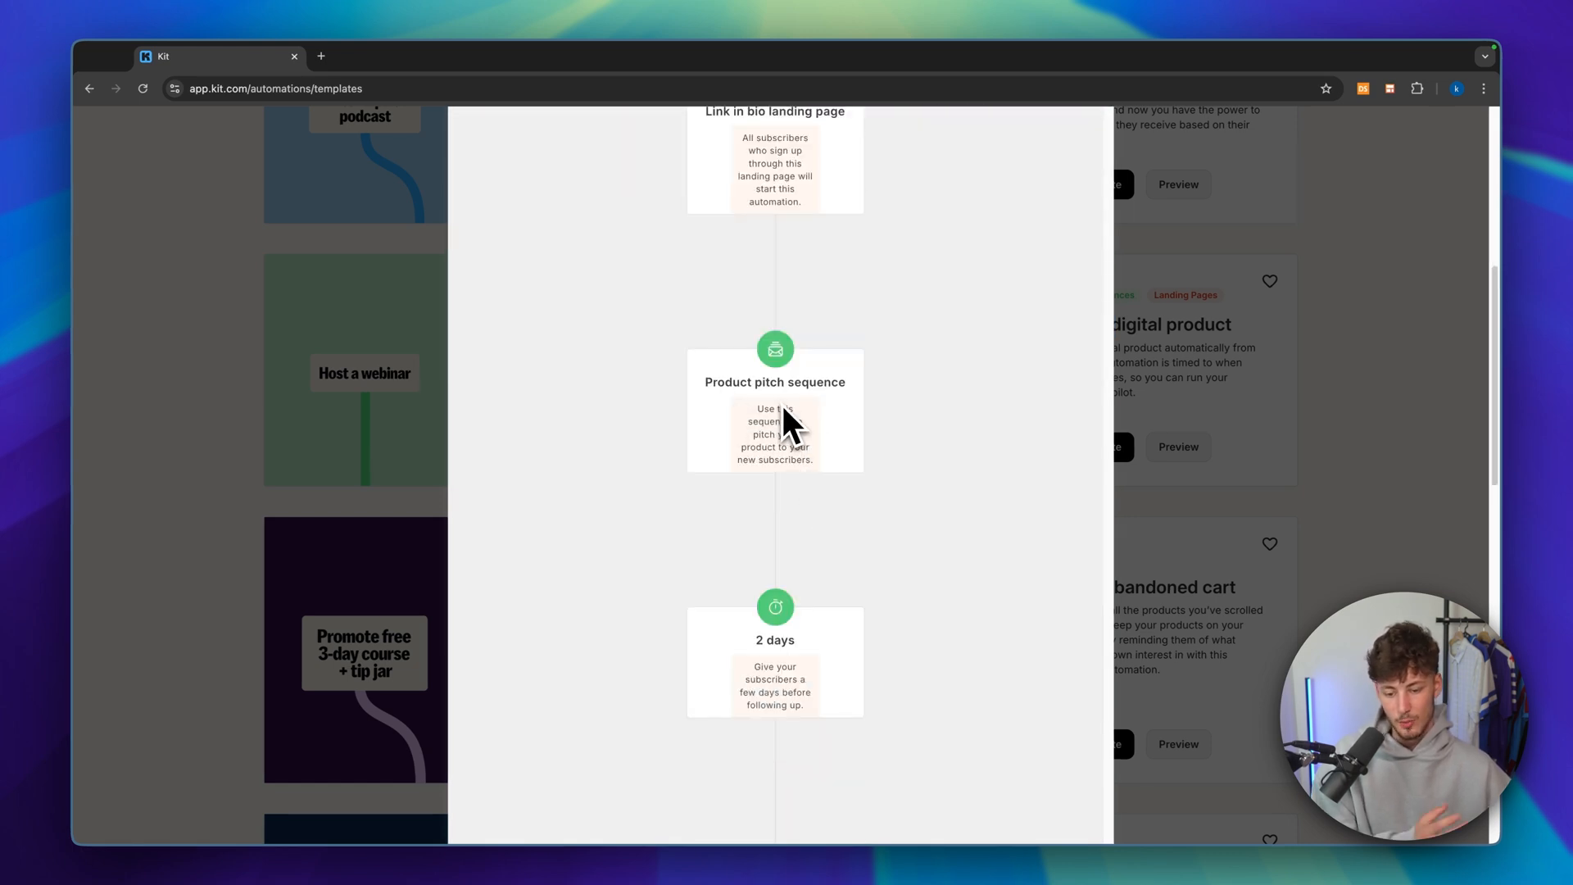
scroll(828, 413, down, 4)
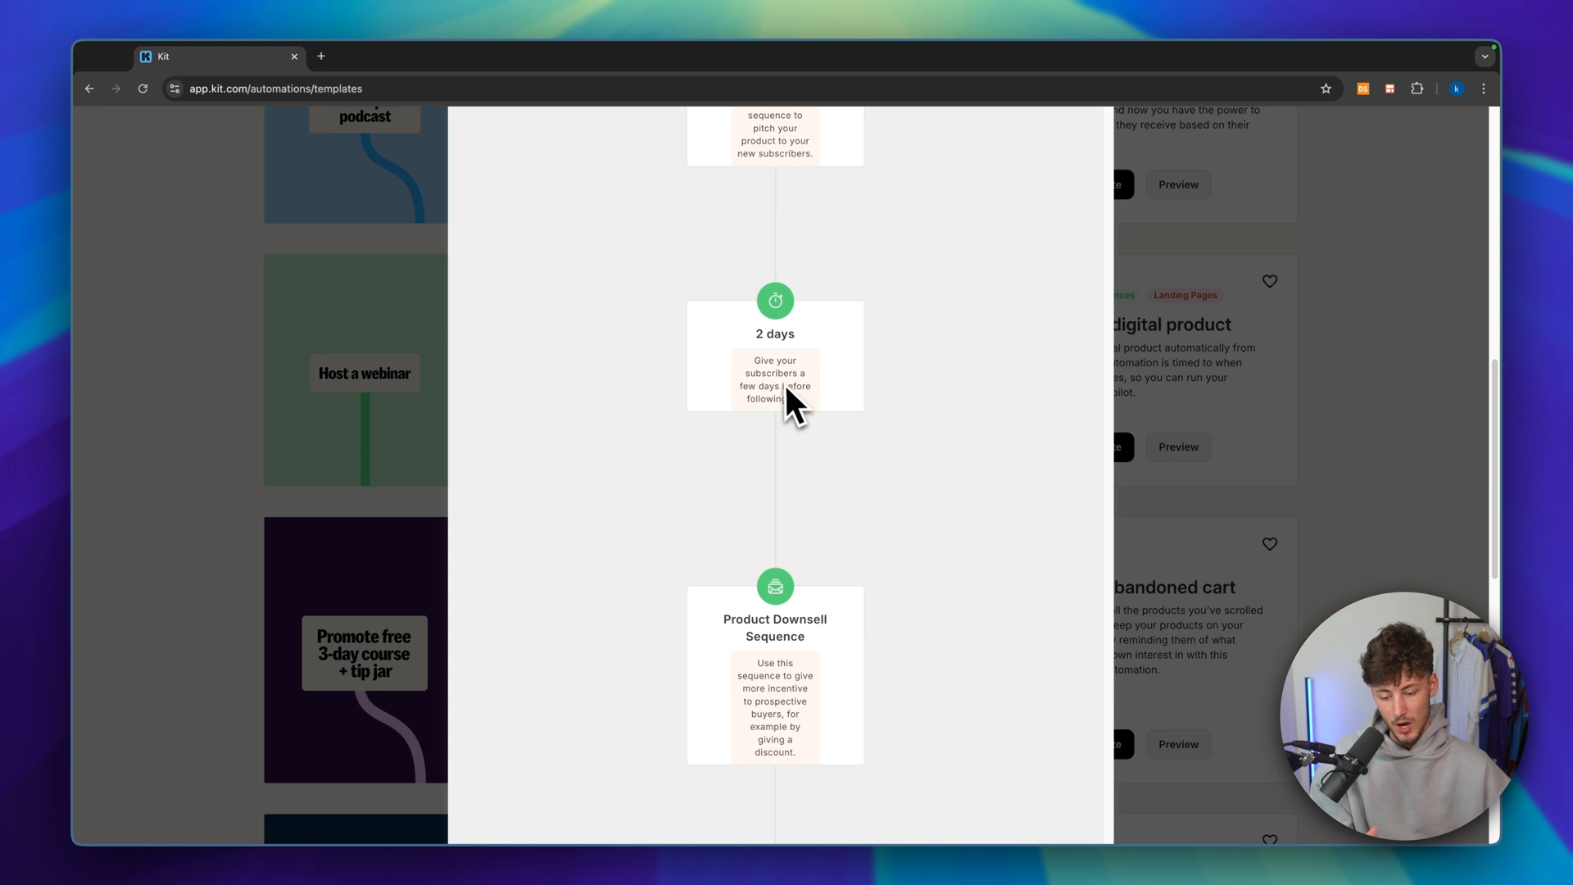
scroll(766, 386, down, 2)
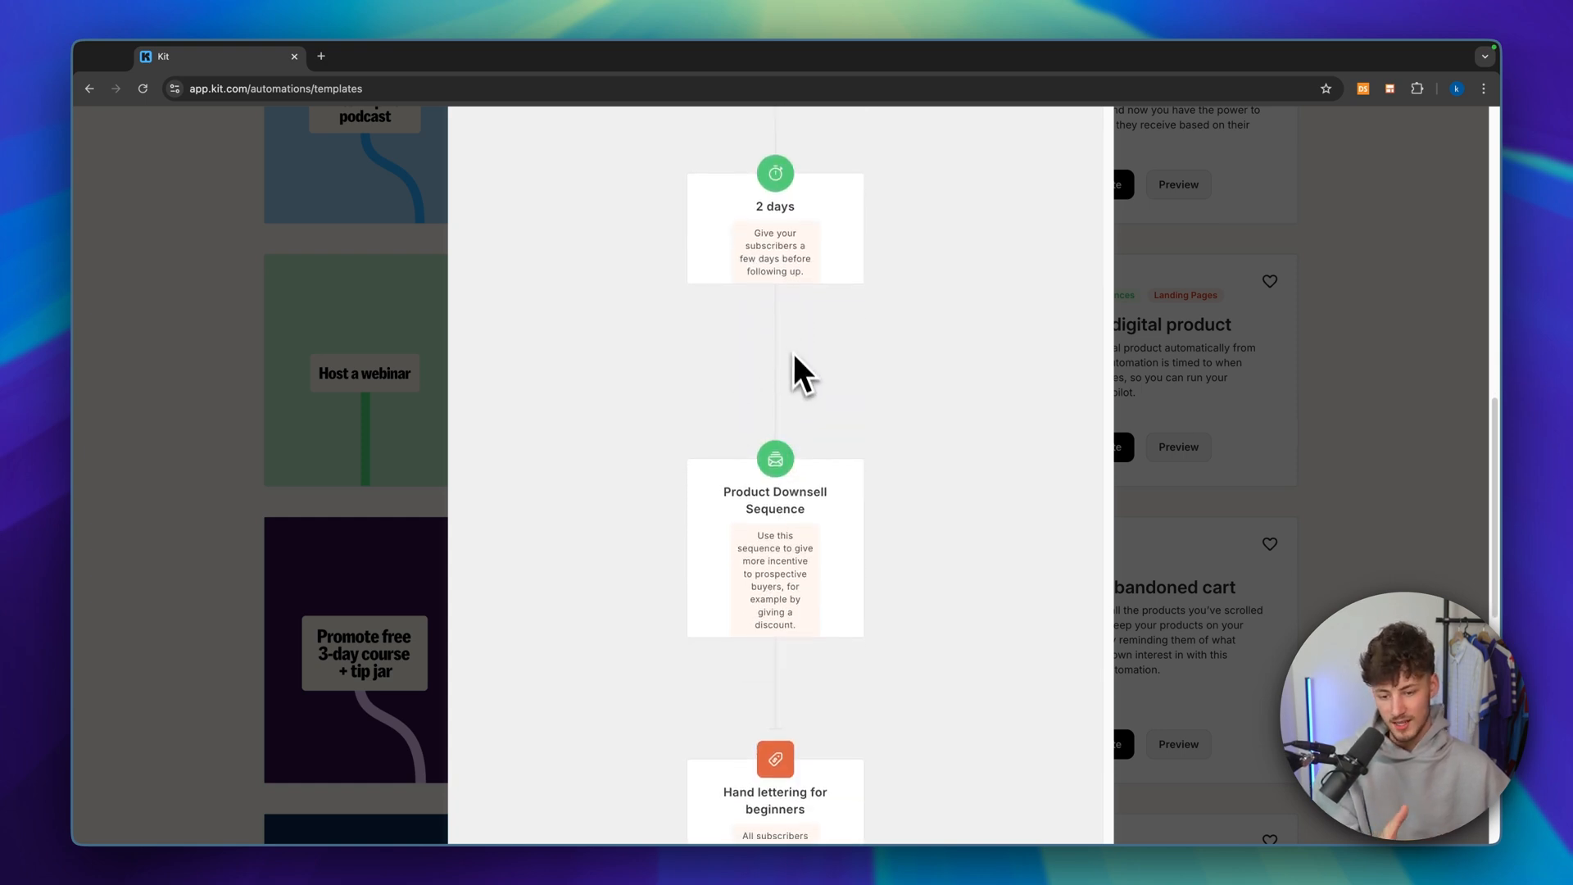
scroll(797, 288, up, 7)
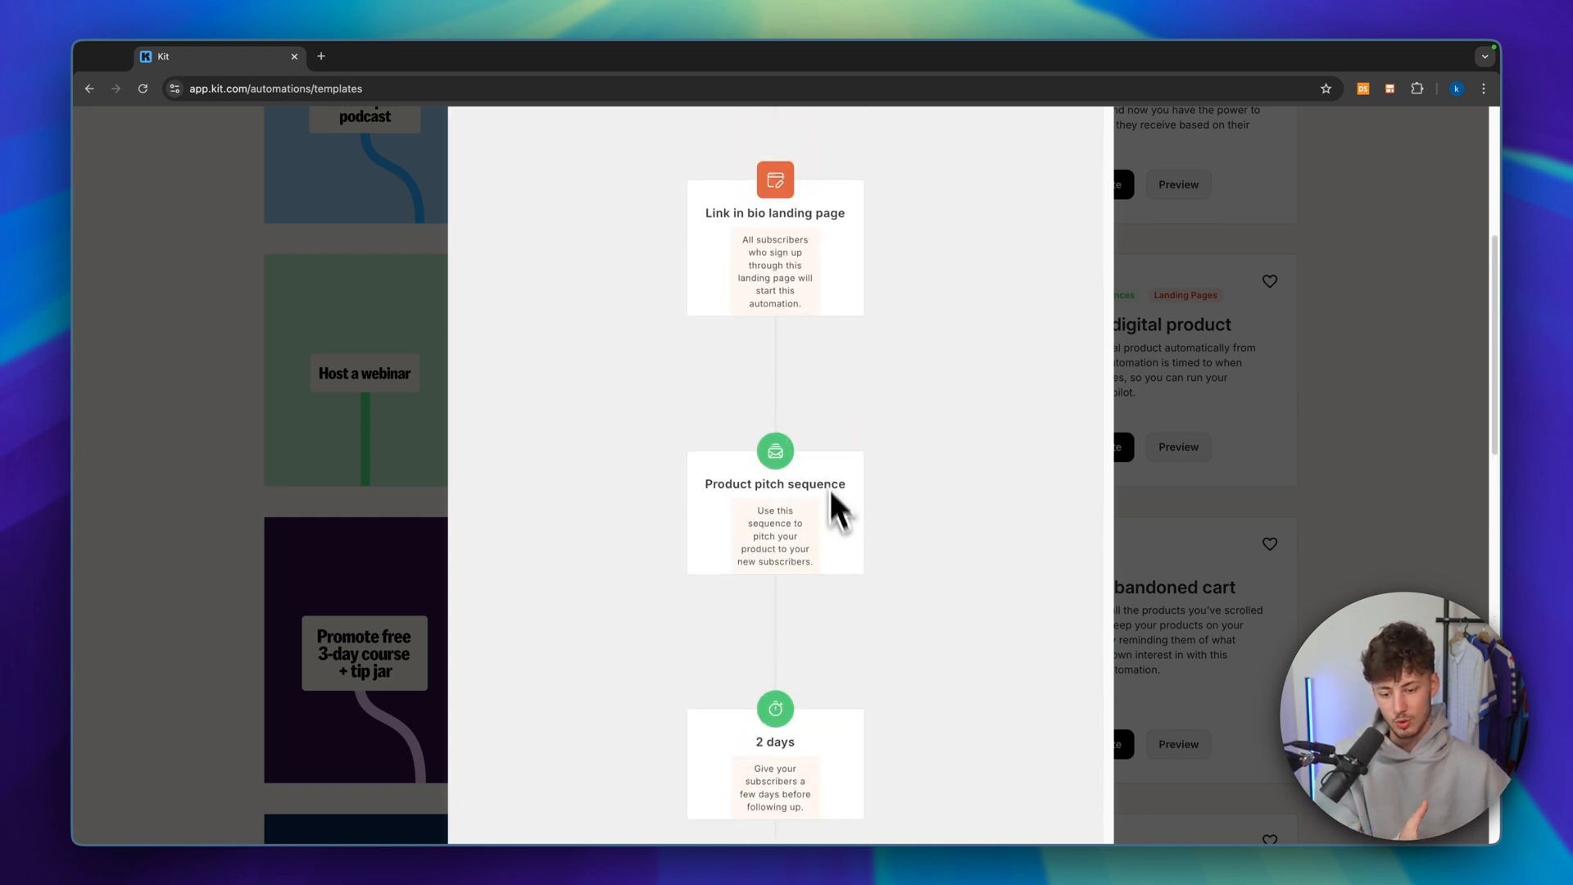
scroll(828, 484, down, 12)
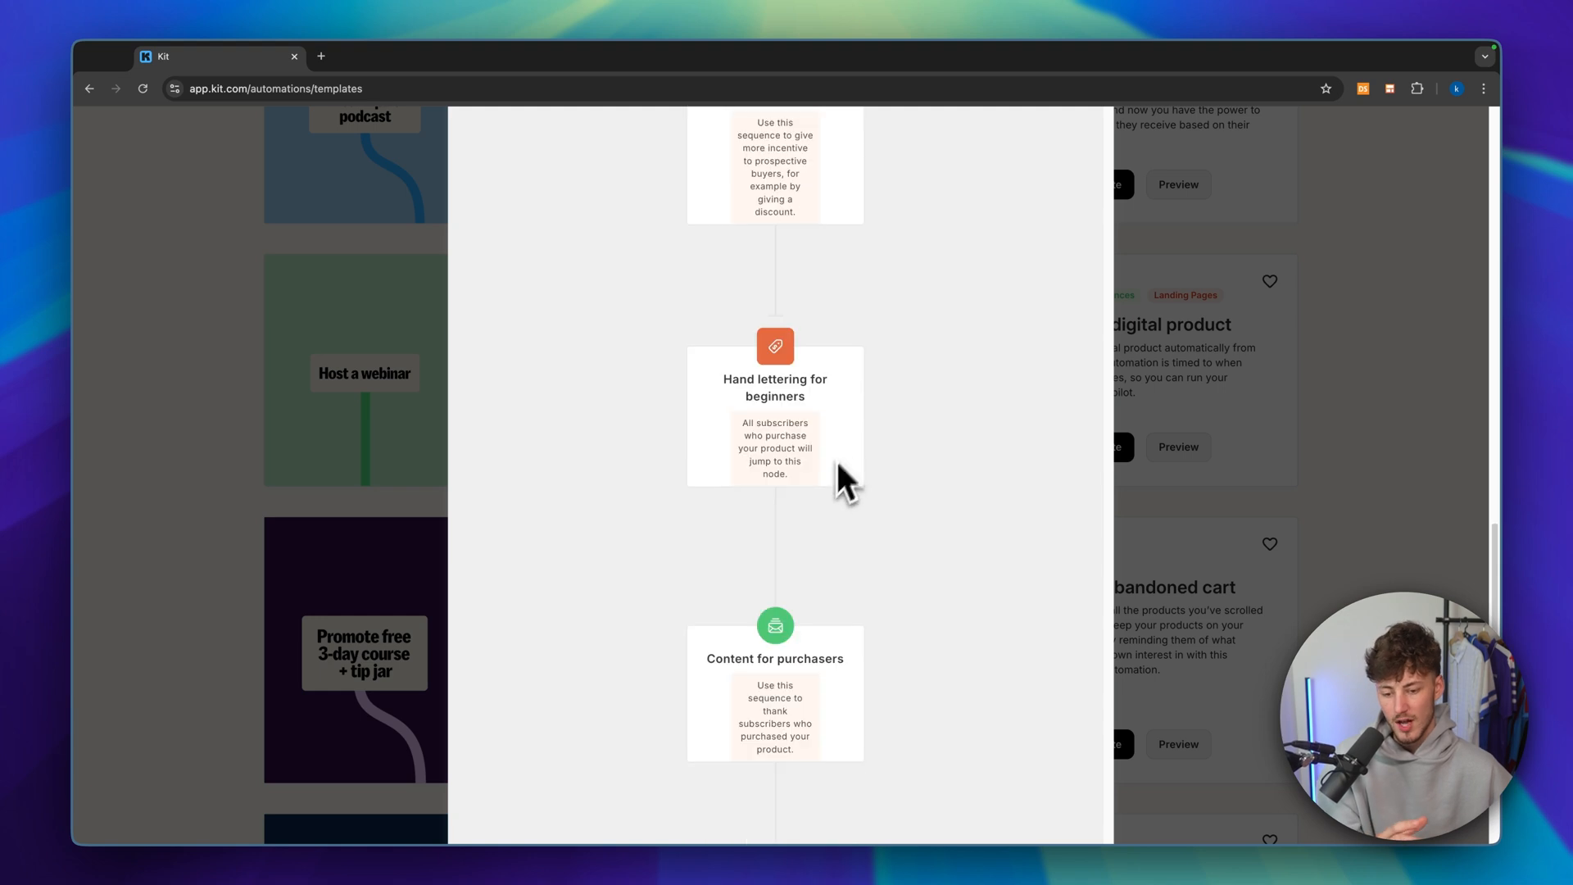
scroll(844, 462, up, 6)
scroll(834, 537, down, 5)
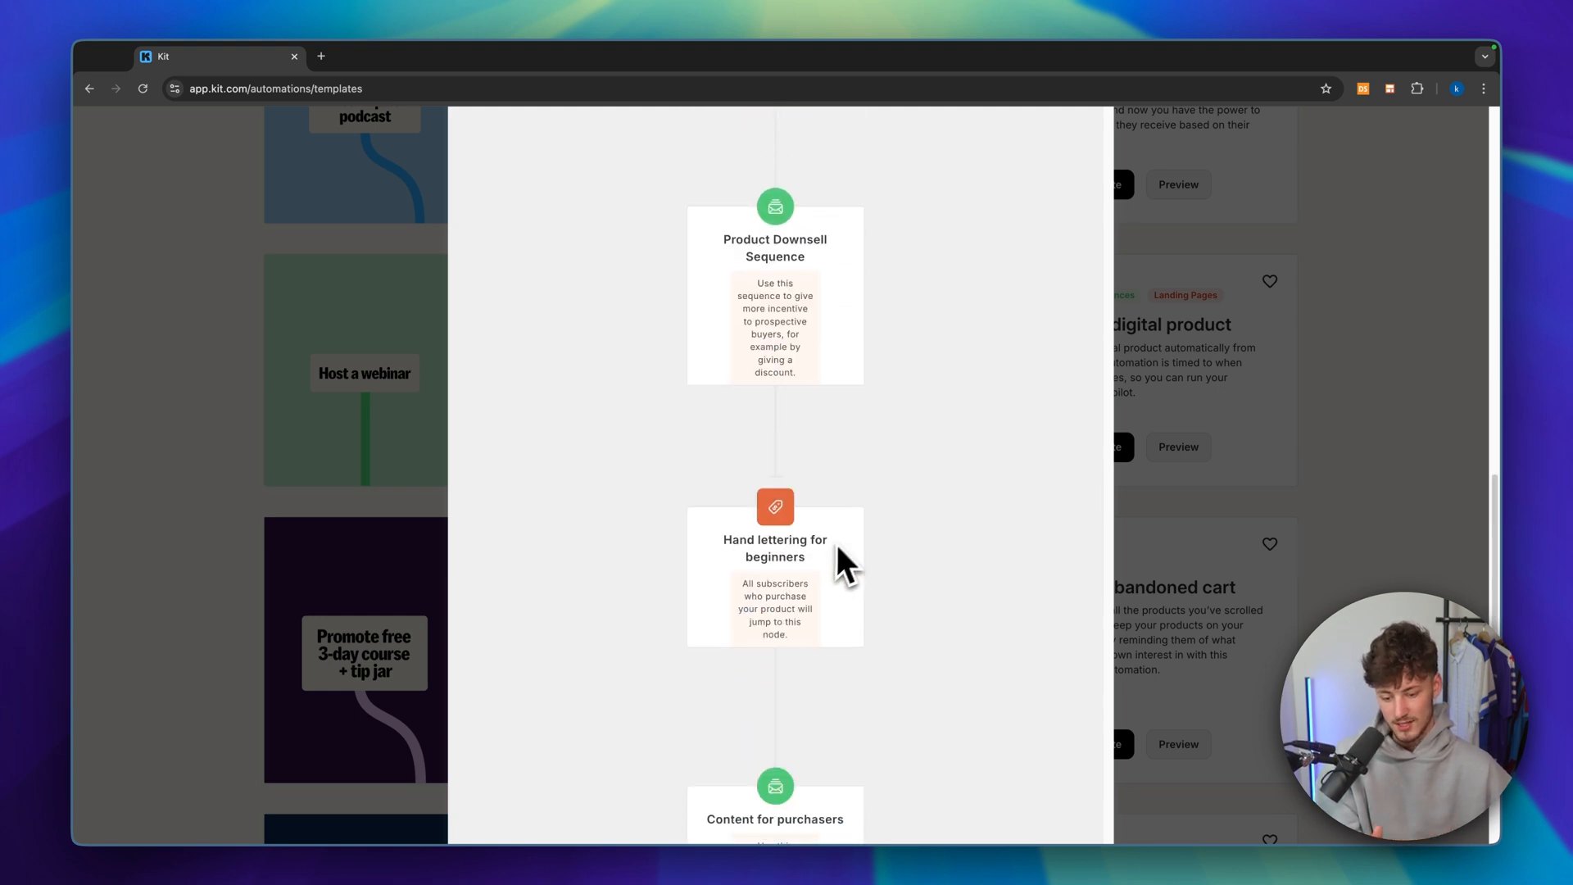
scroll(823, 515, down, 7)
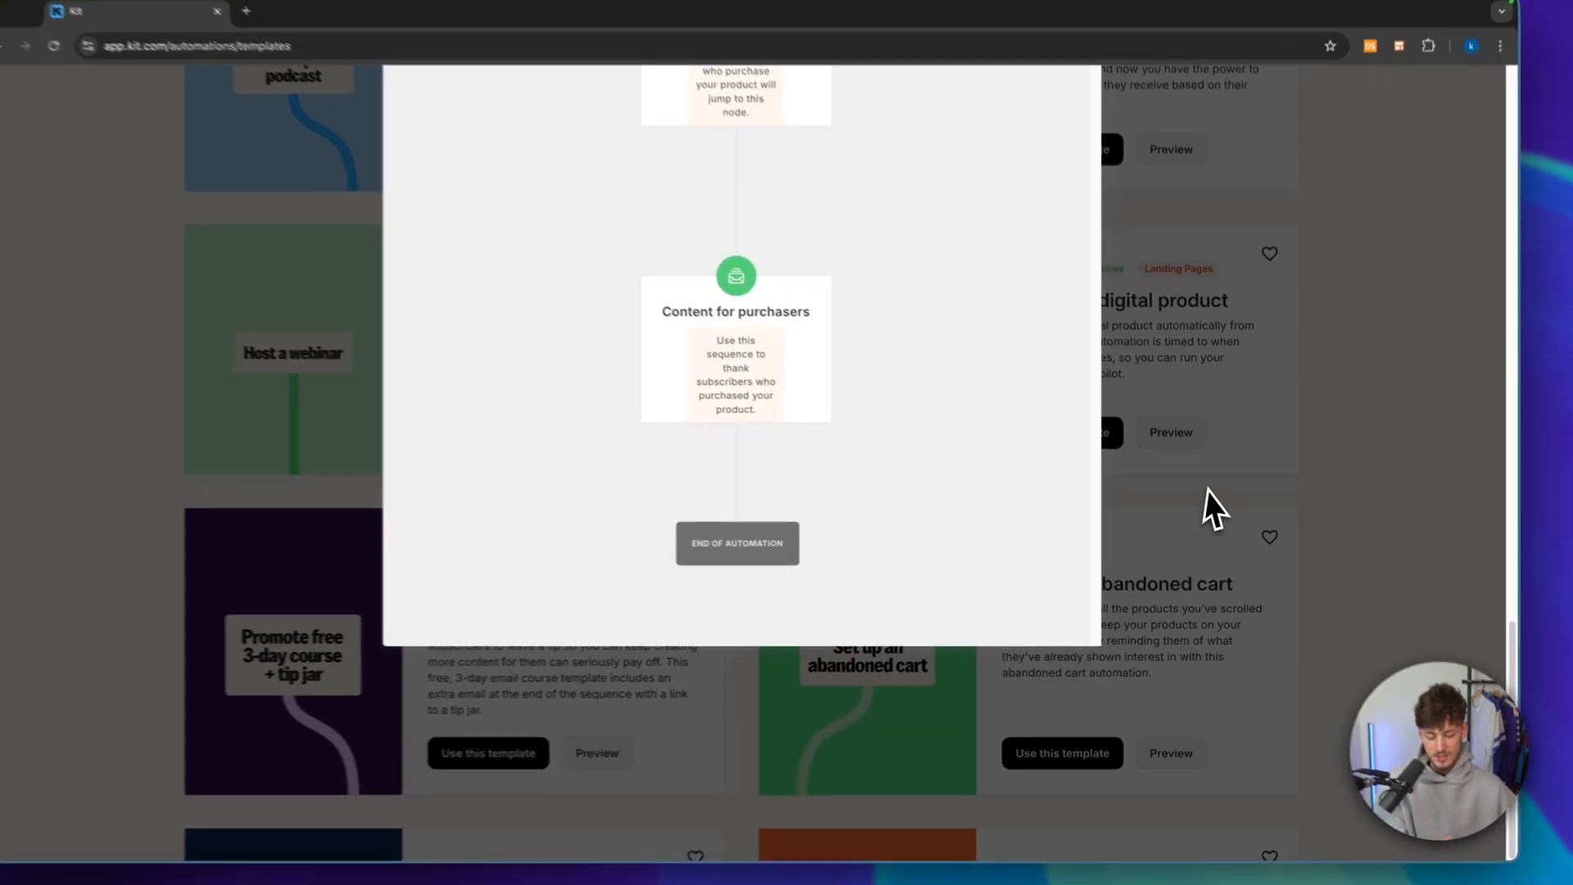
click(1213, 508)
Create an empty automation from scratch and start building it with its first trigger event
scroll(1197, 505, down, 10)
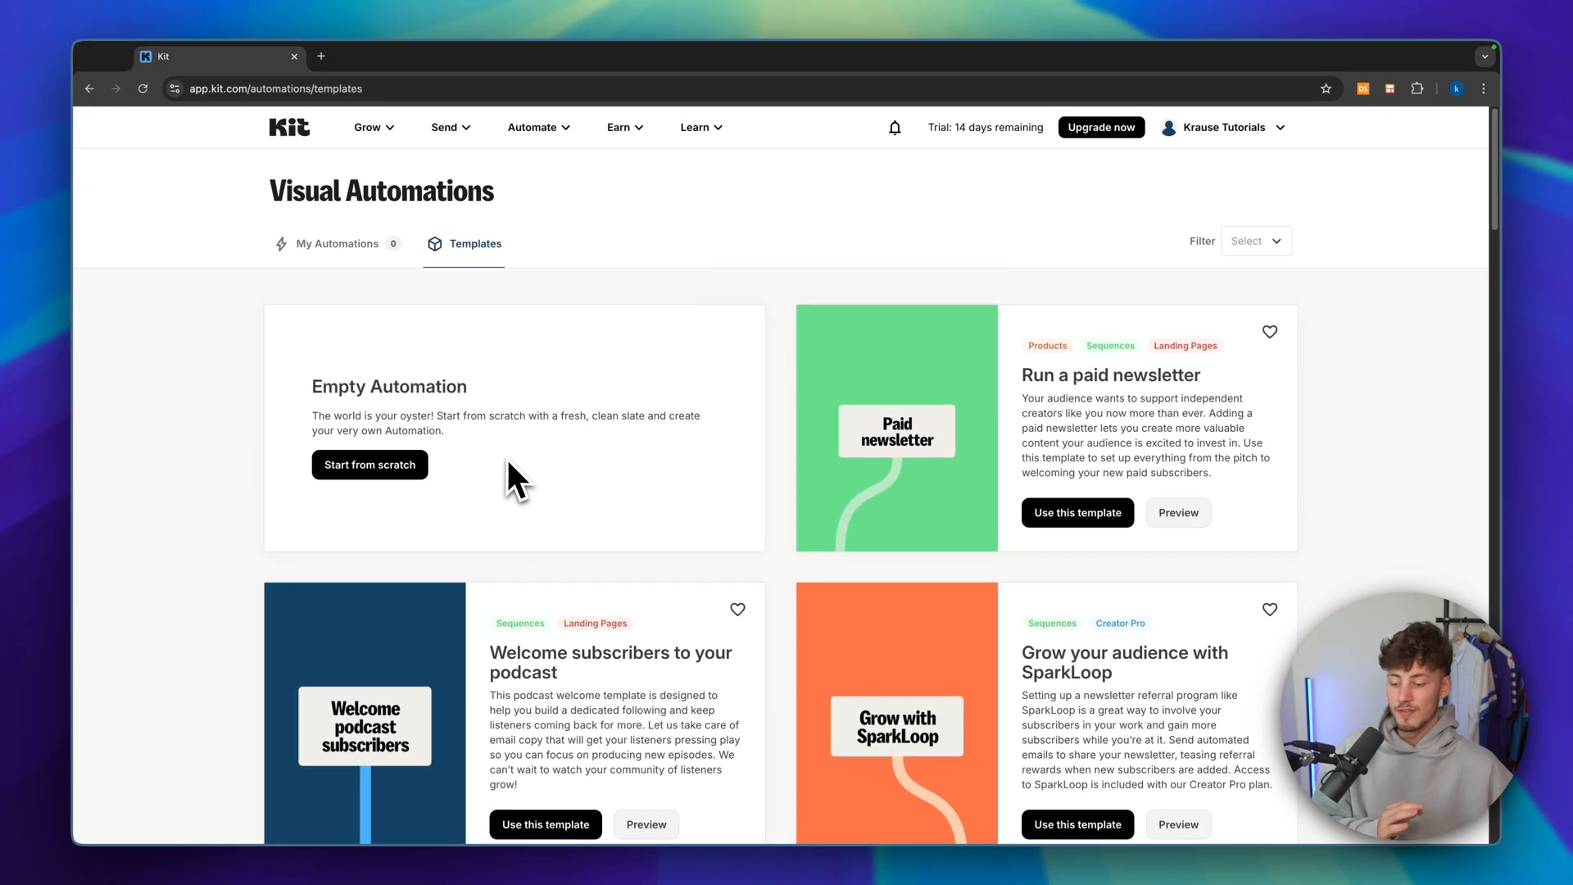
click(380, 465)
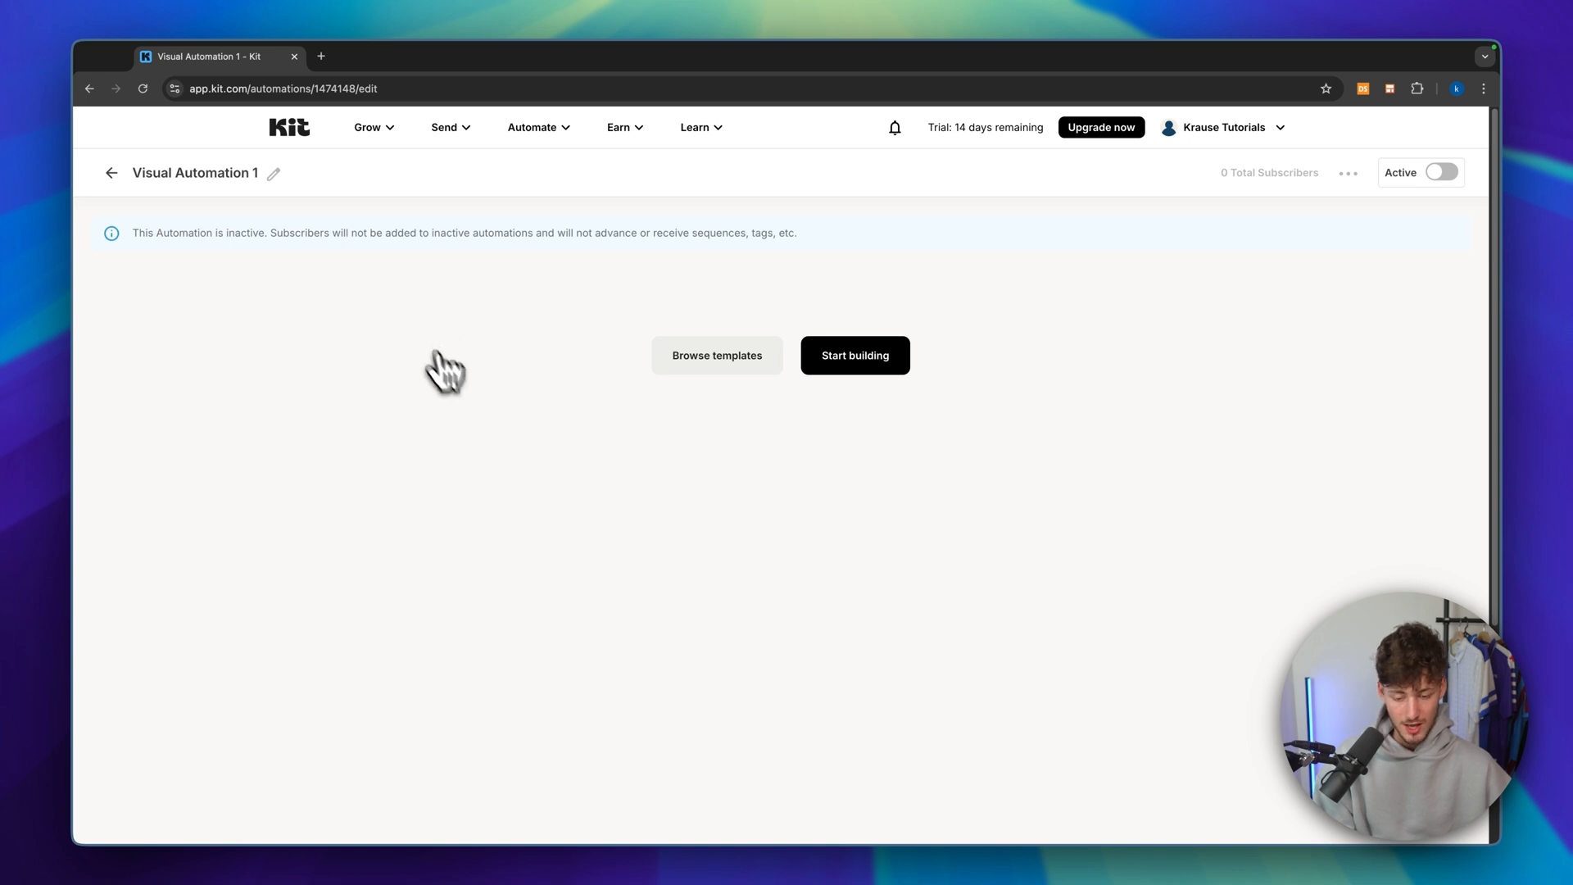
click(852, 360)
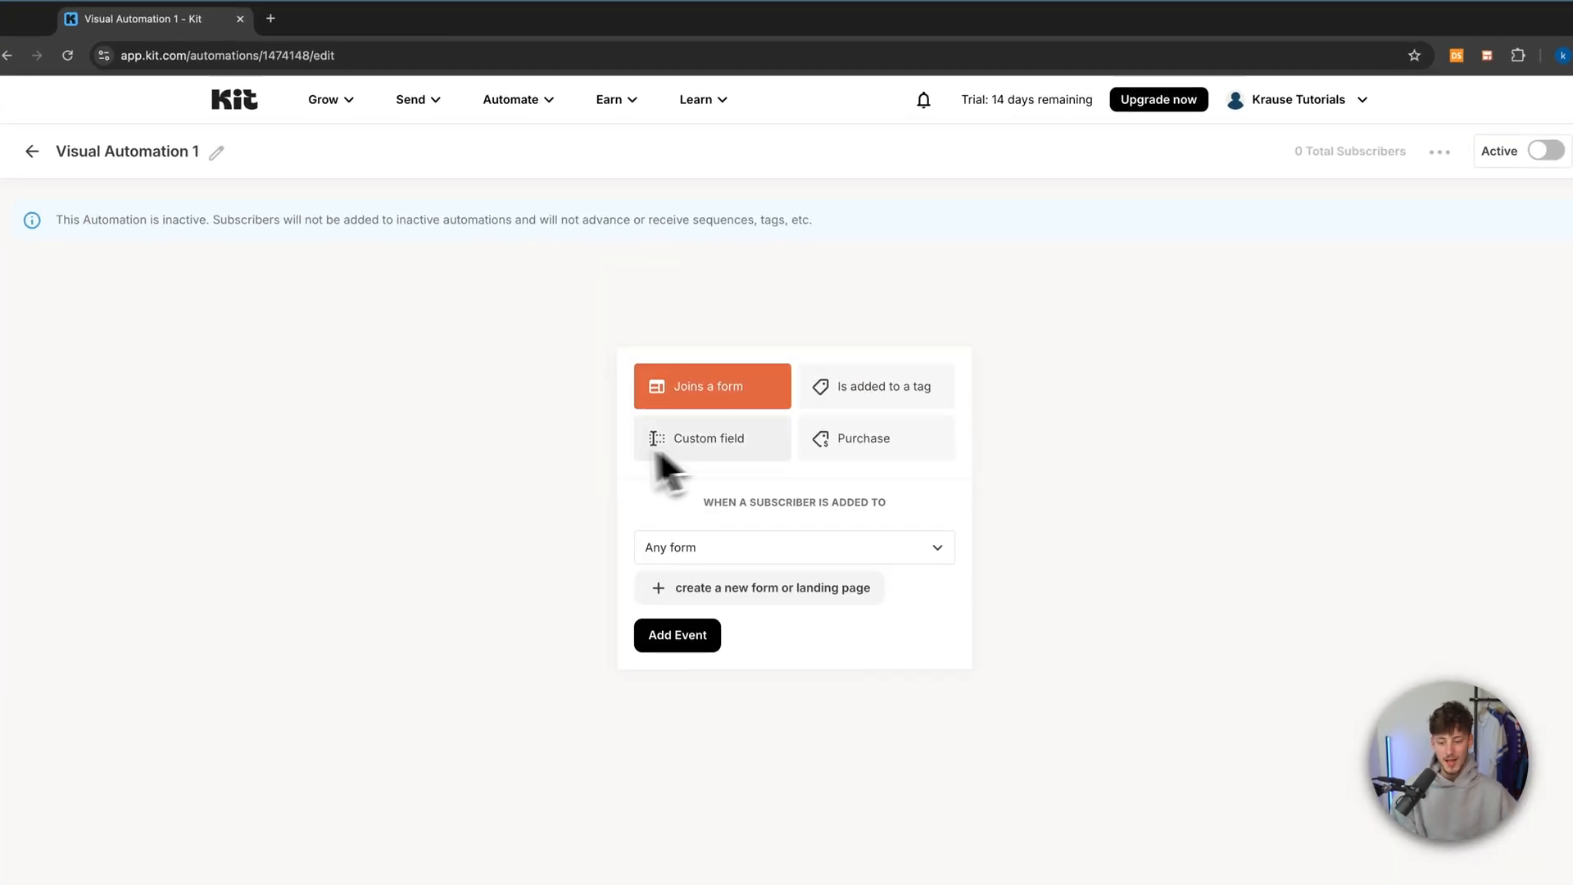
Try Charlotte form as the source for the Joins a form trigger and switch it back to Any form
scroll(593, 385, down, 1)
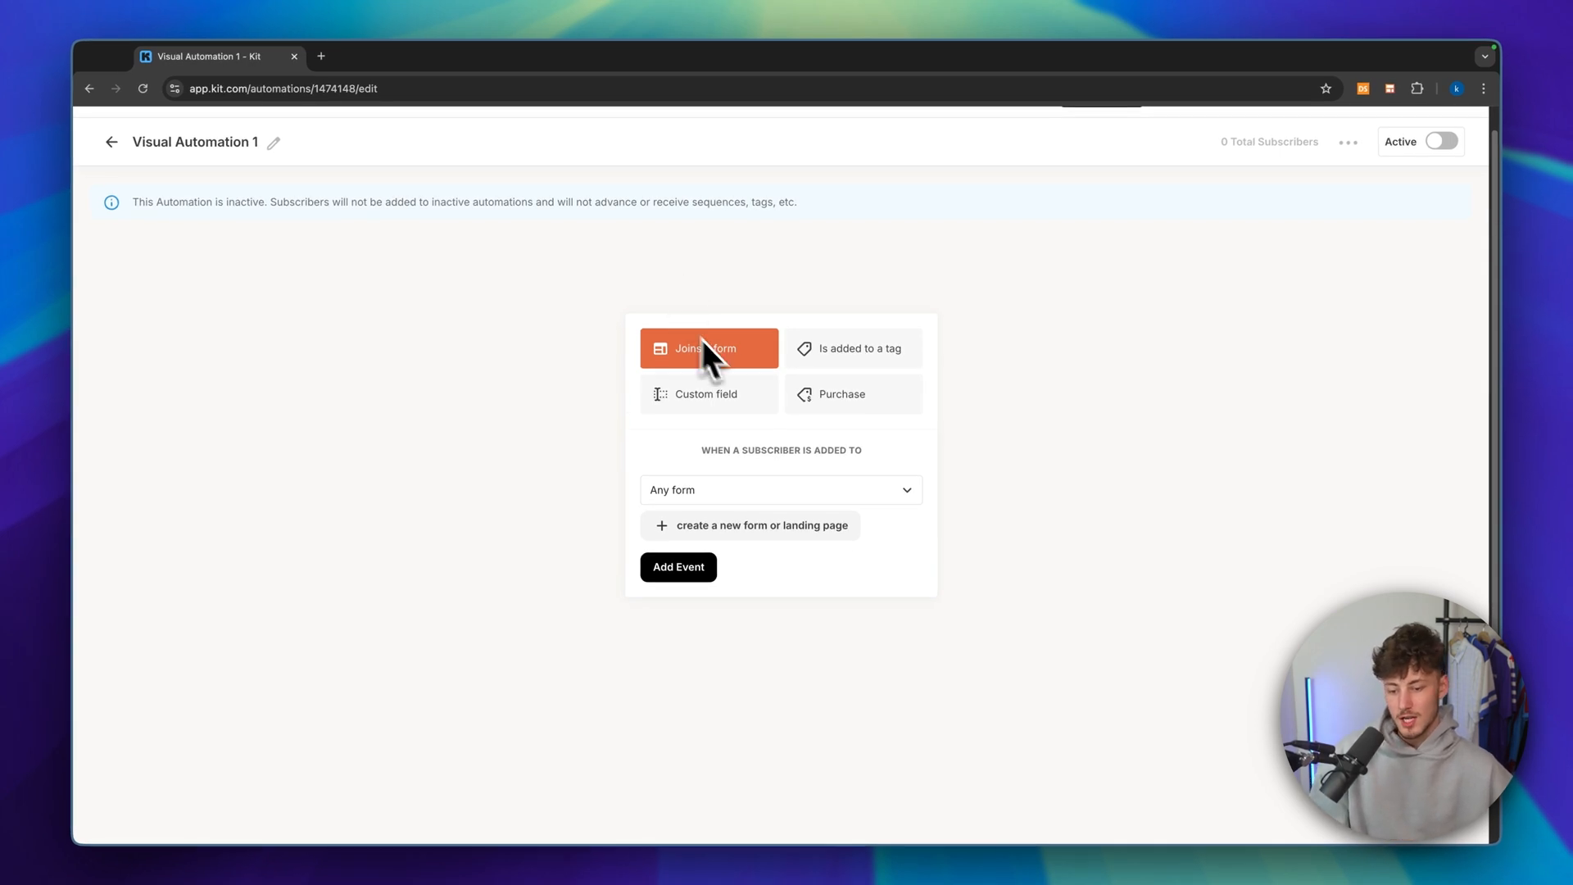
click(811, 487)
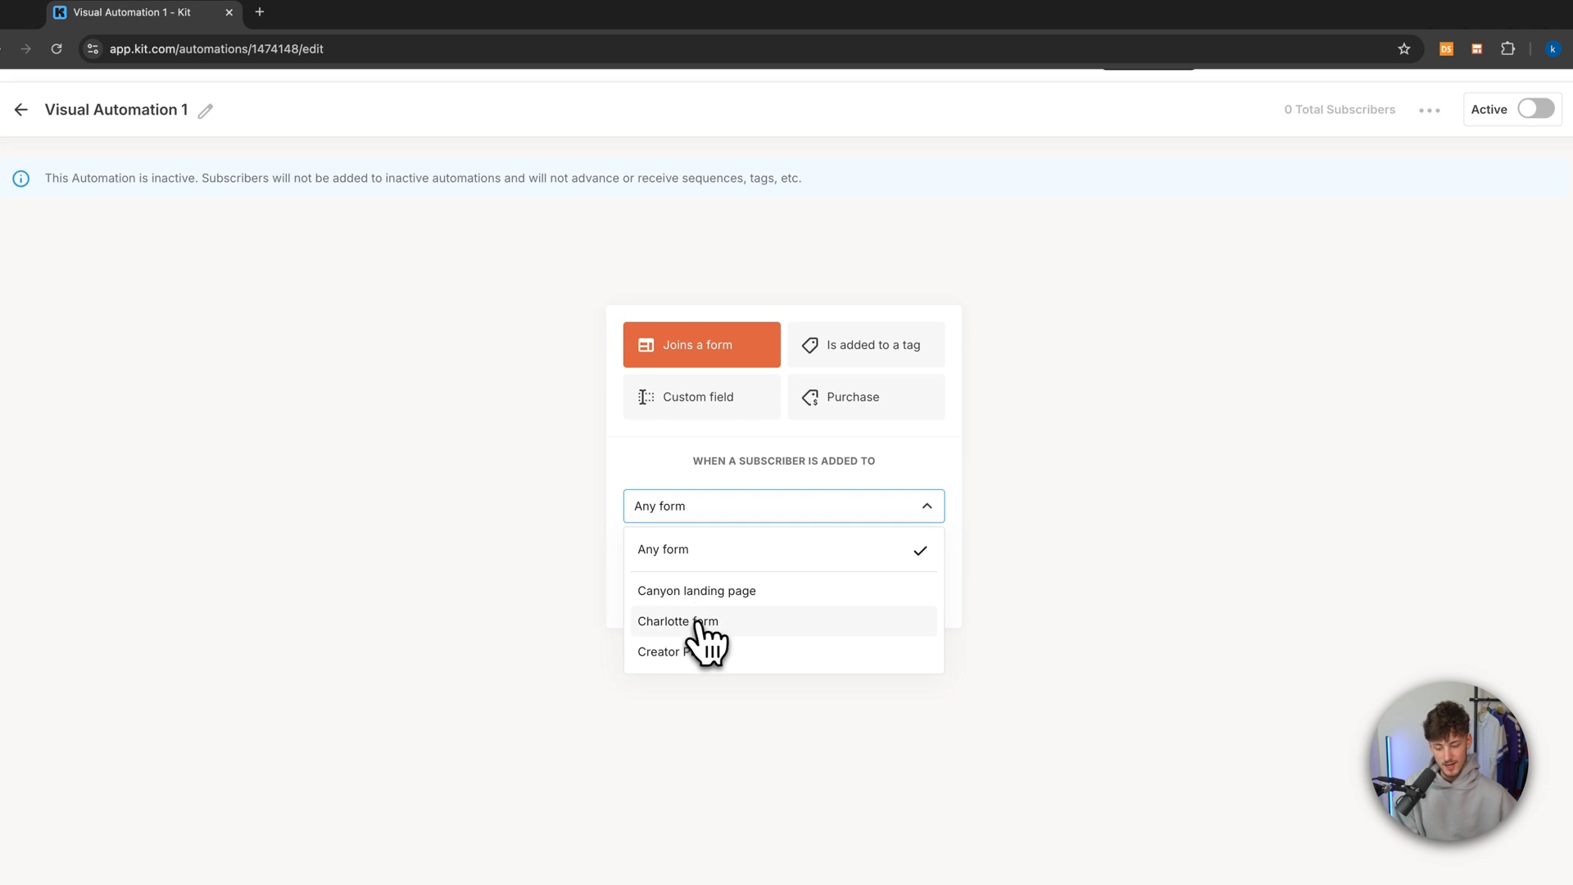
click(715, 623)
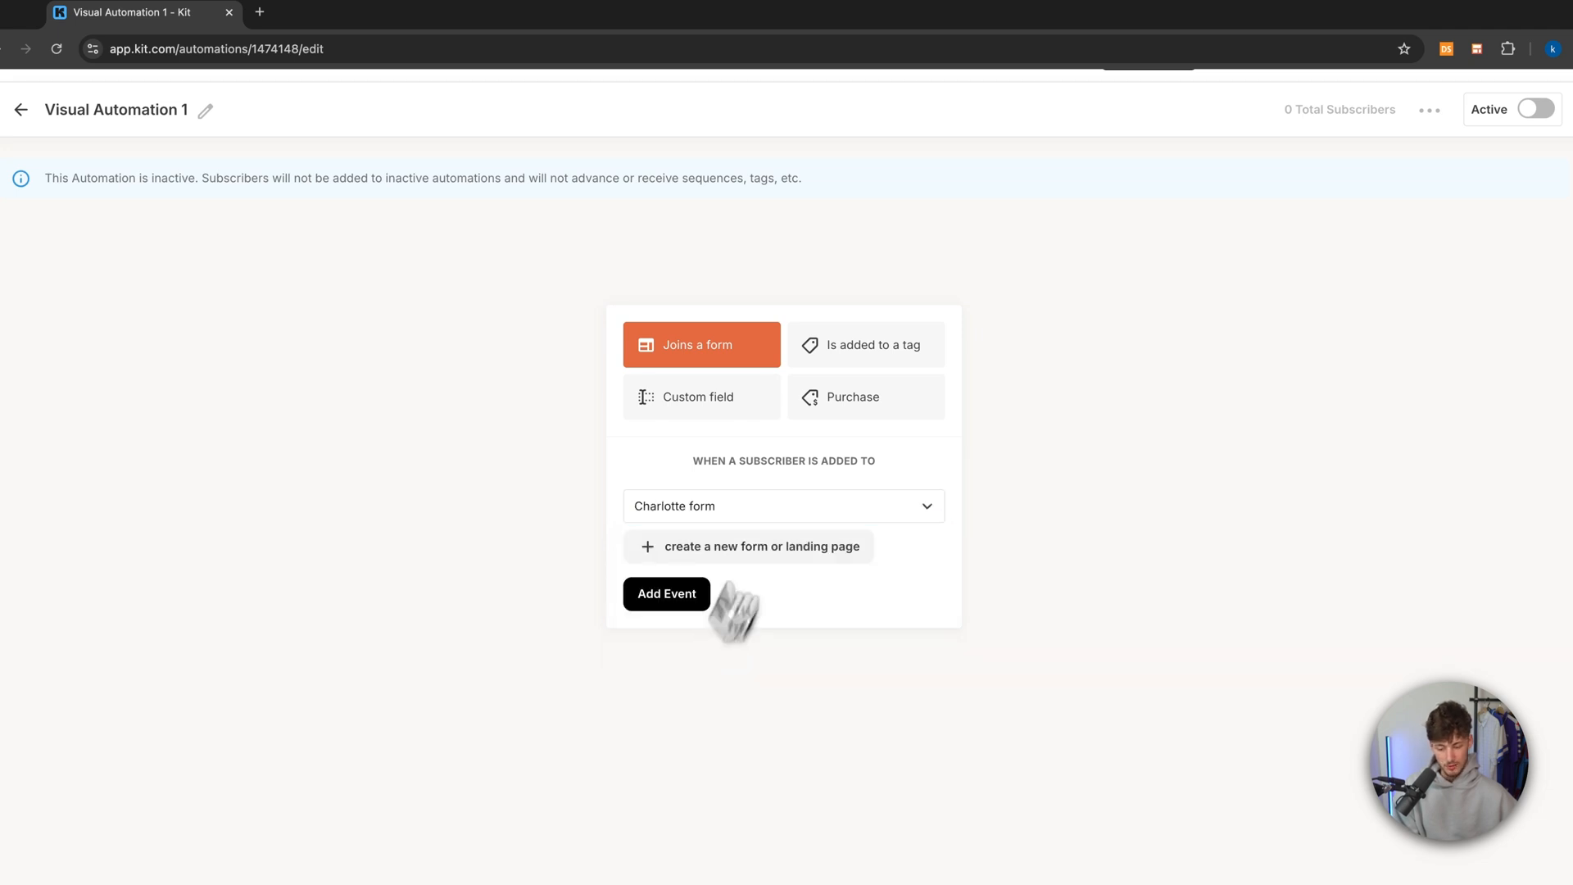
click(793, 502)
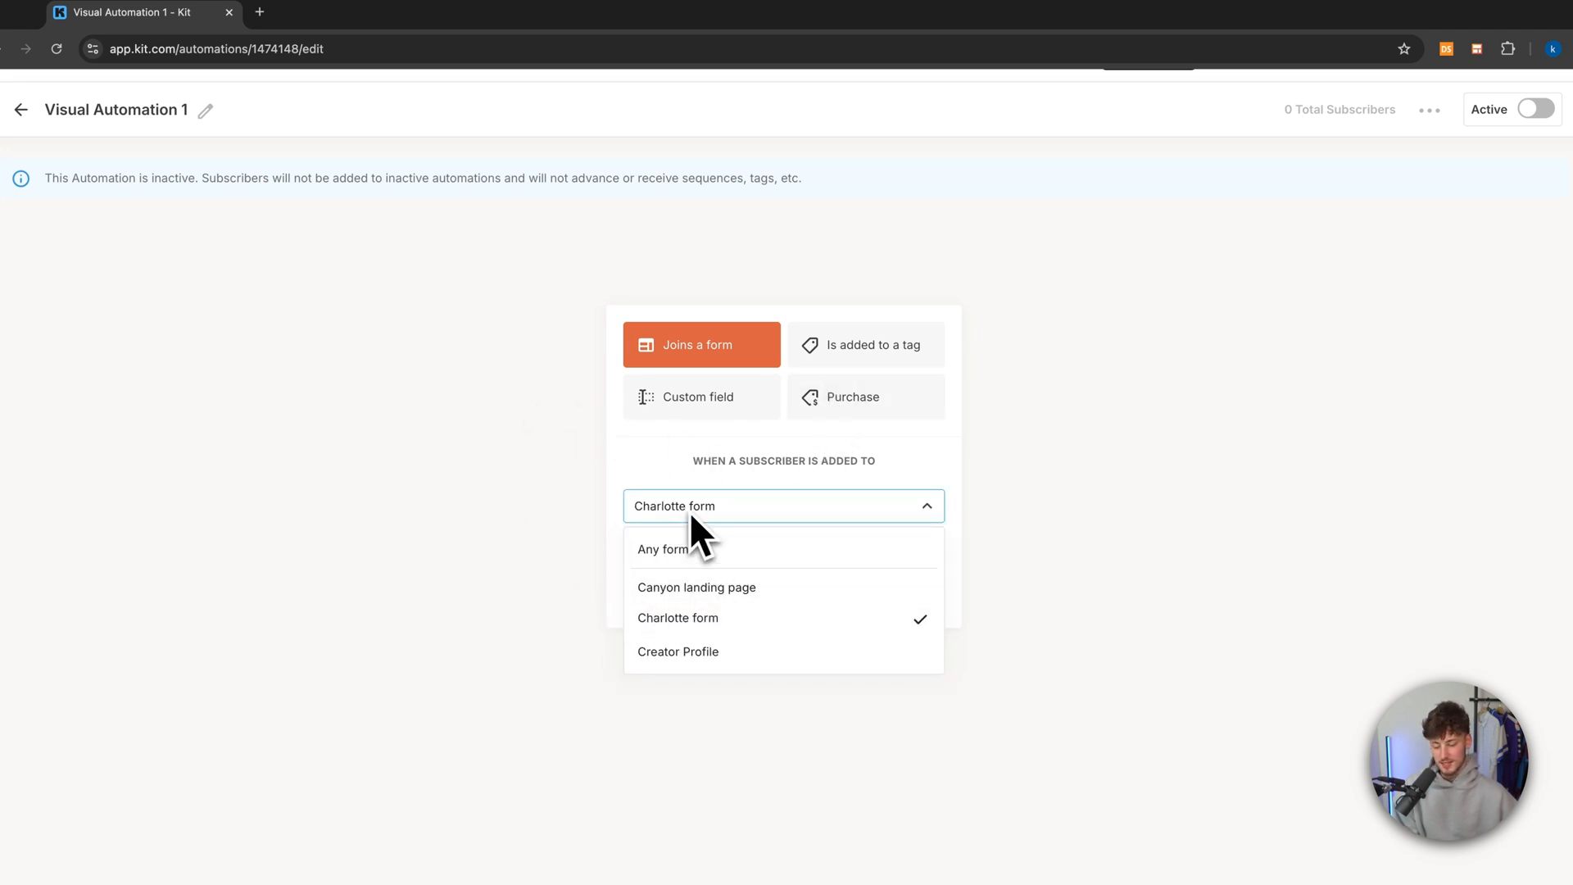
click(731, 557)
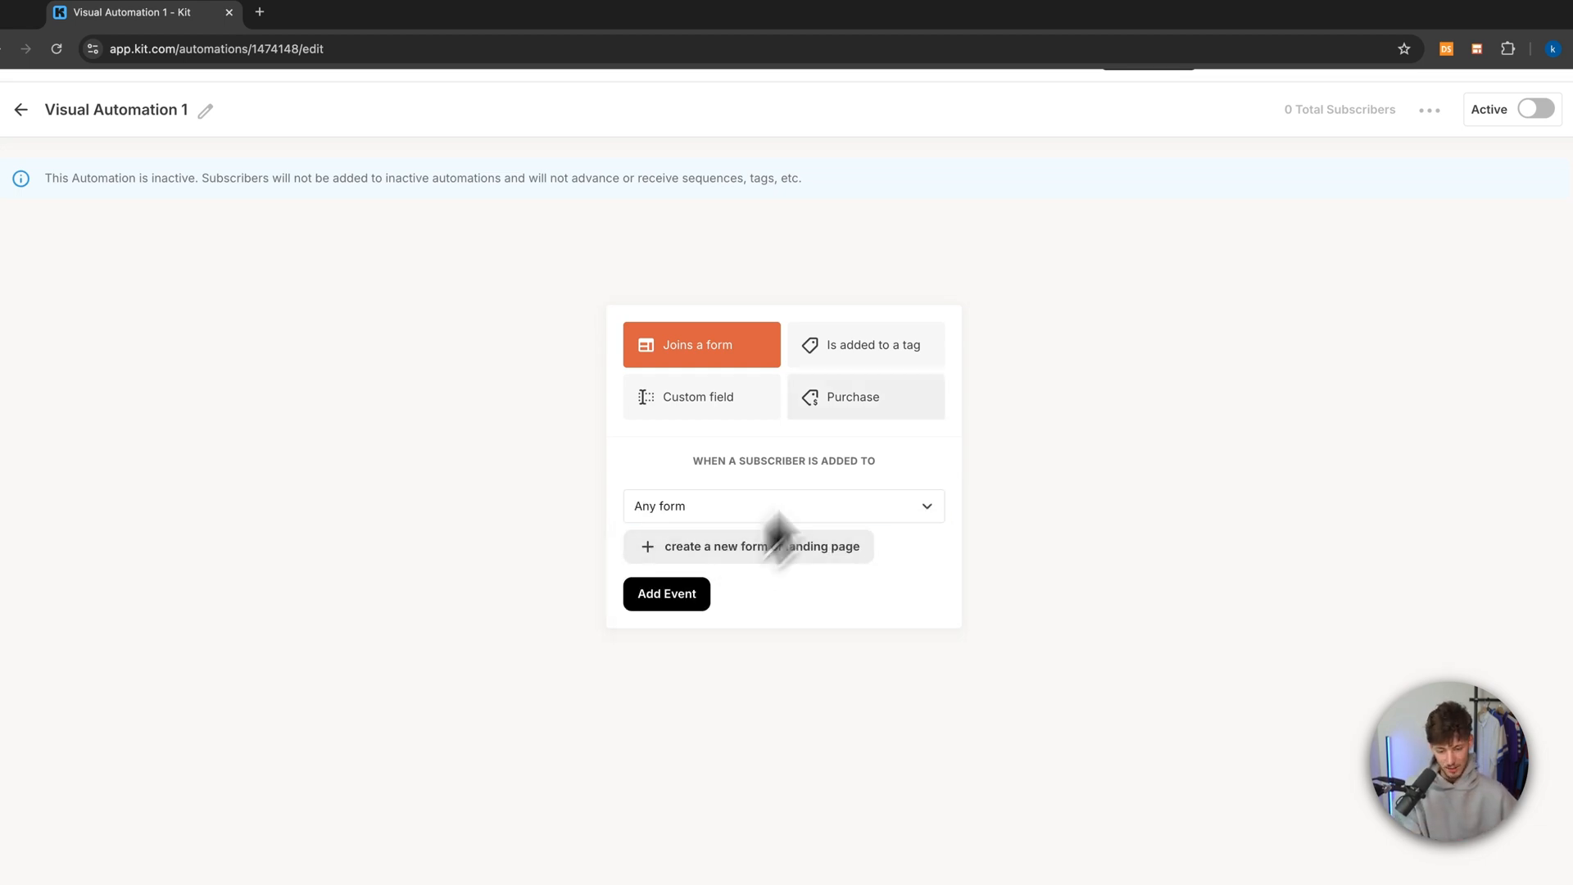
Examine the settings of the tag, custom field and purchase triggers, including the purchase integrations choice
click(915, 361)
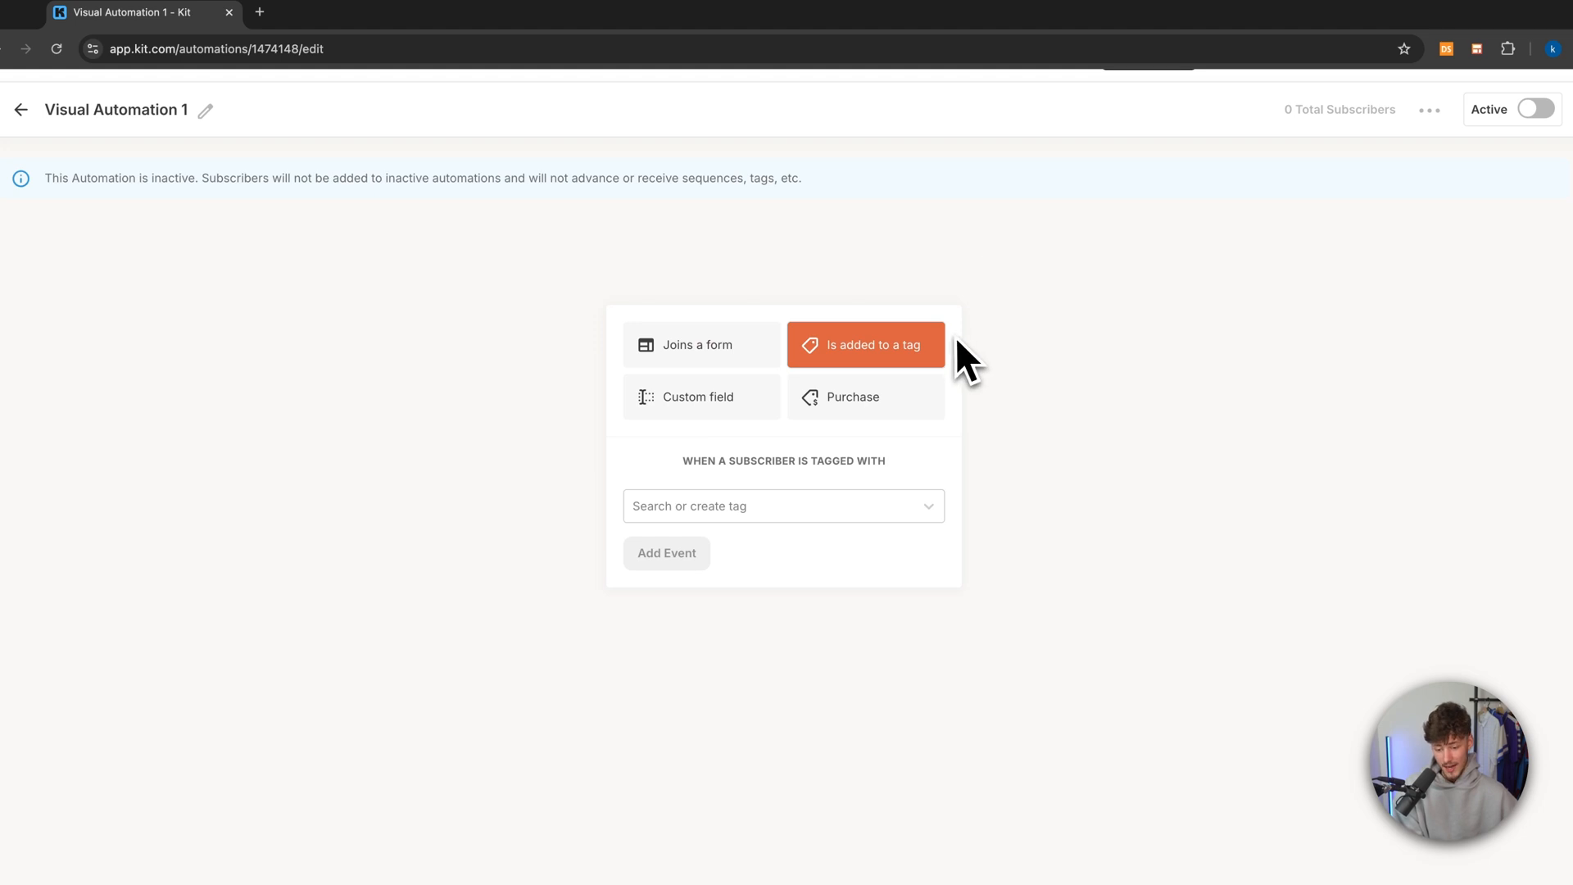
click(711, 396)
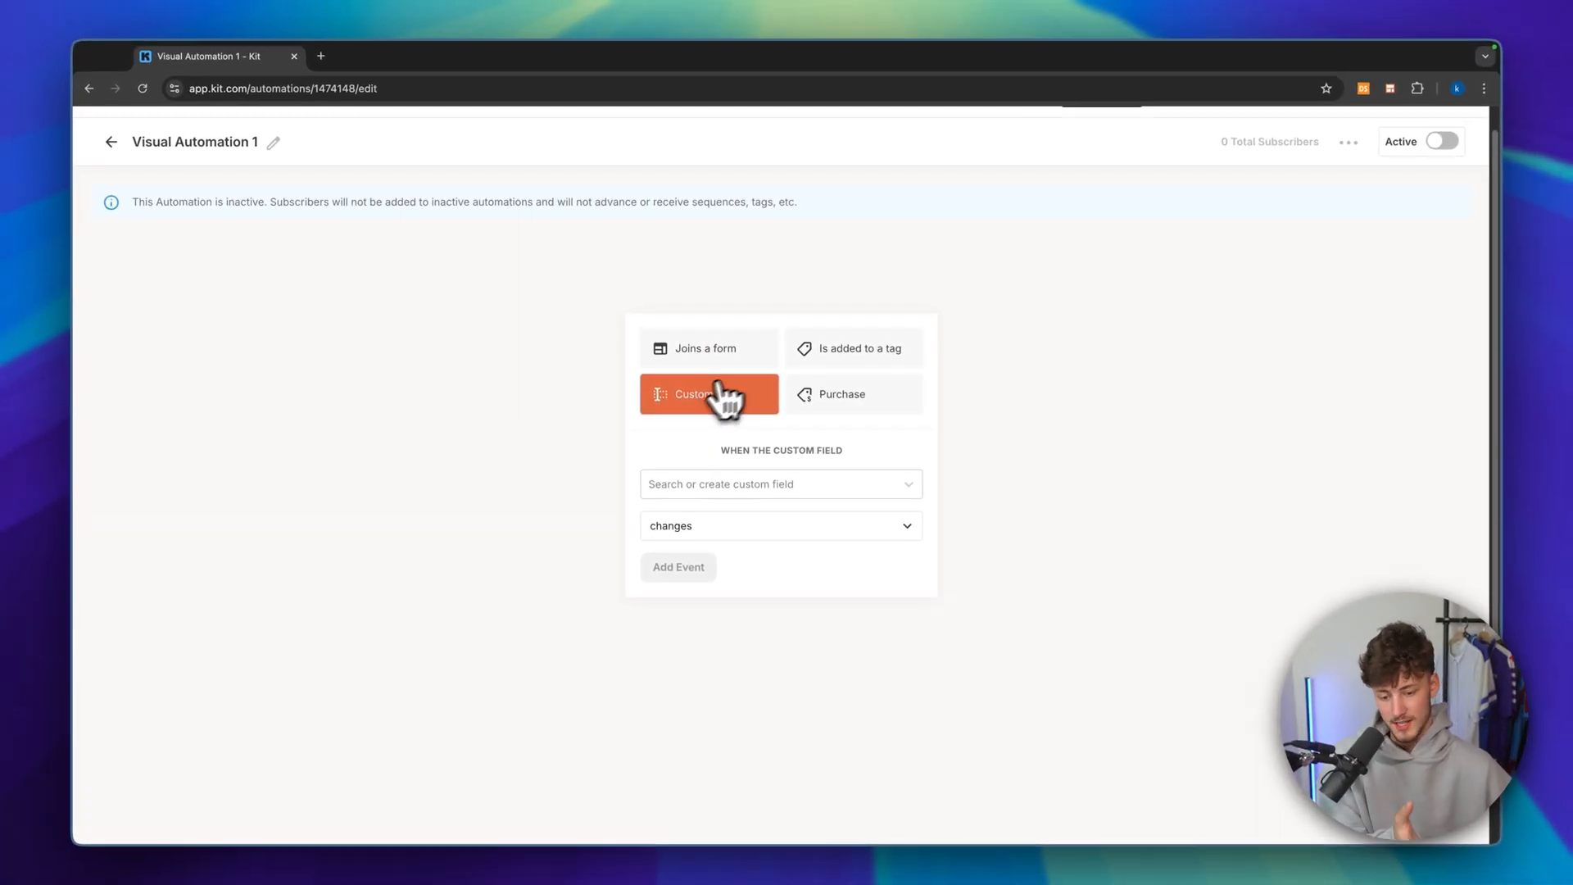
click(836, 400)
click(800, 482)
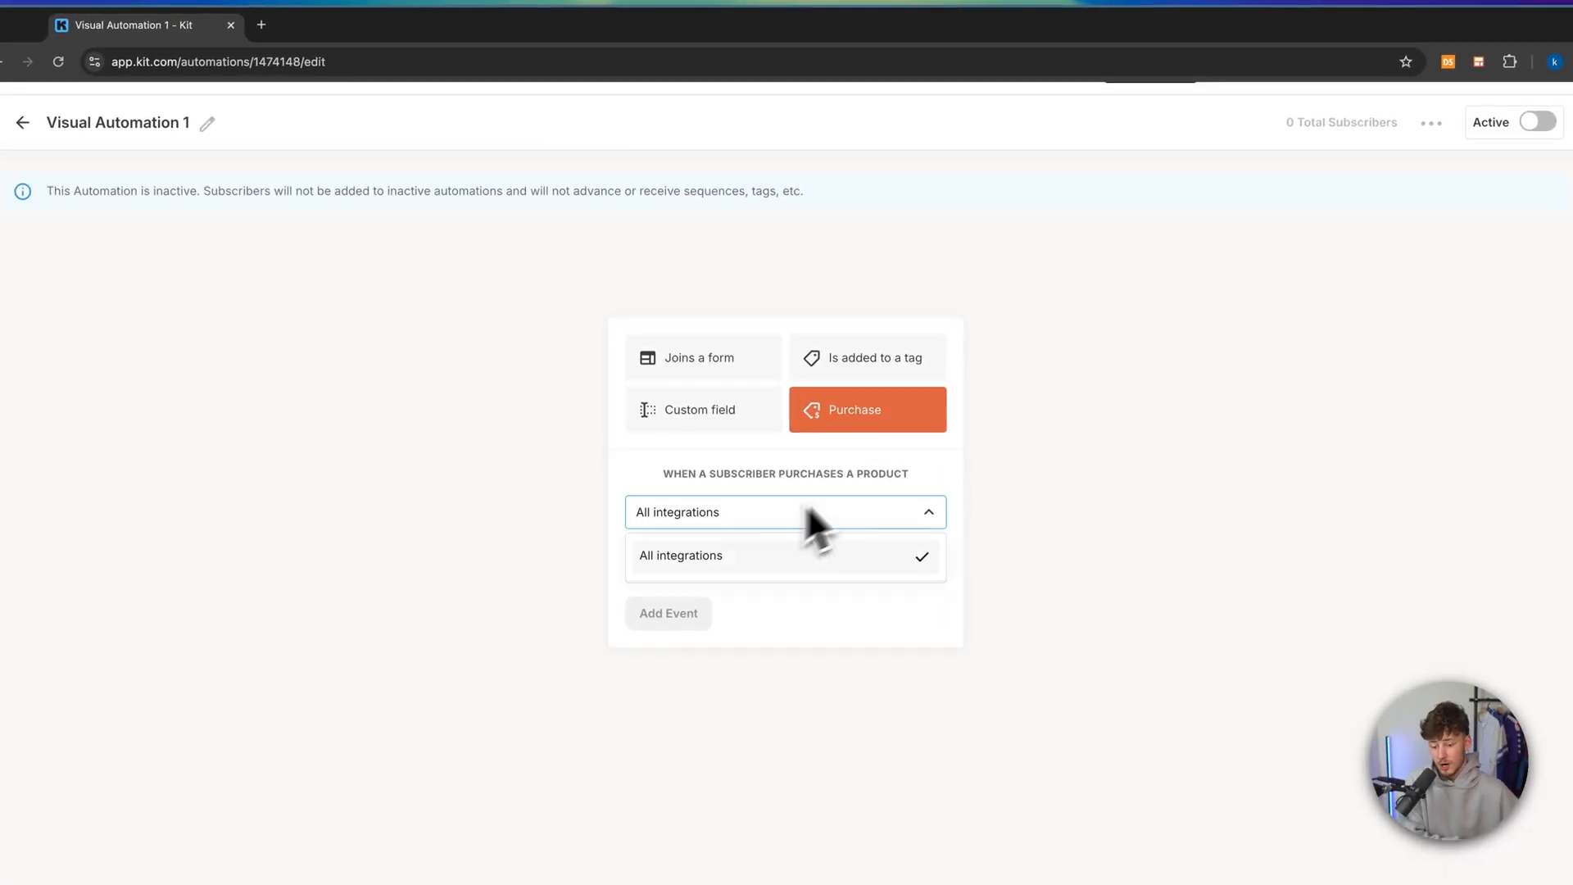
click(807, 510)
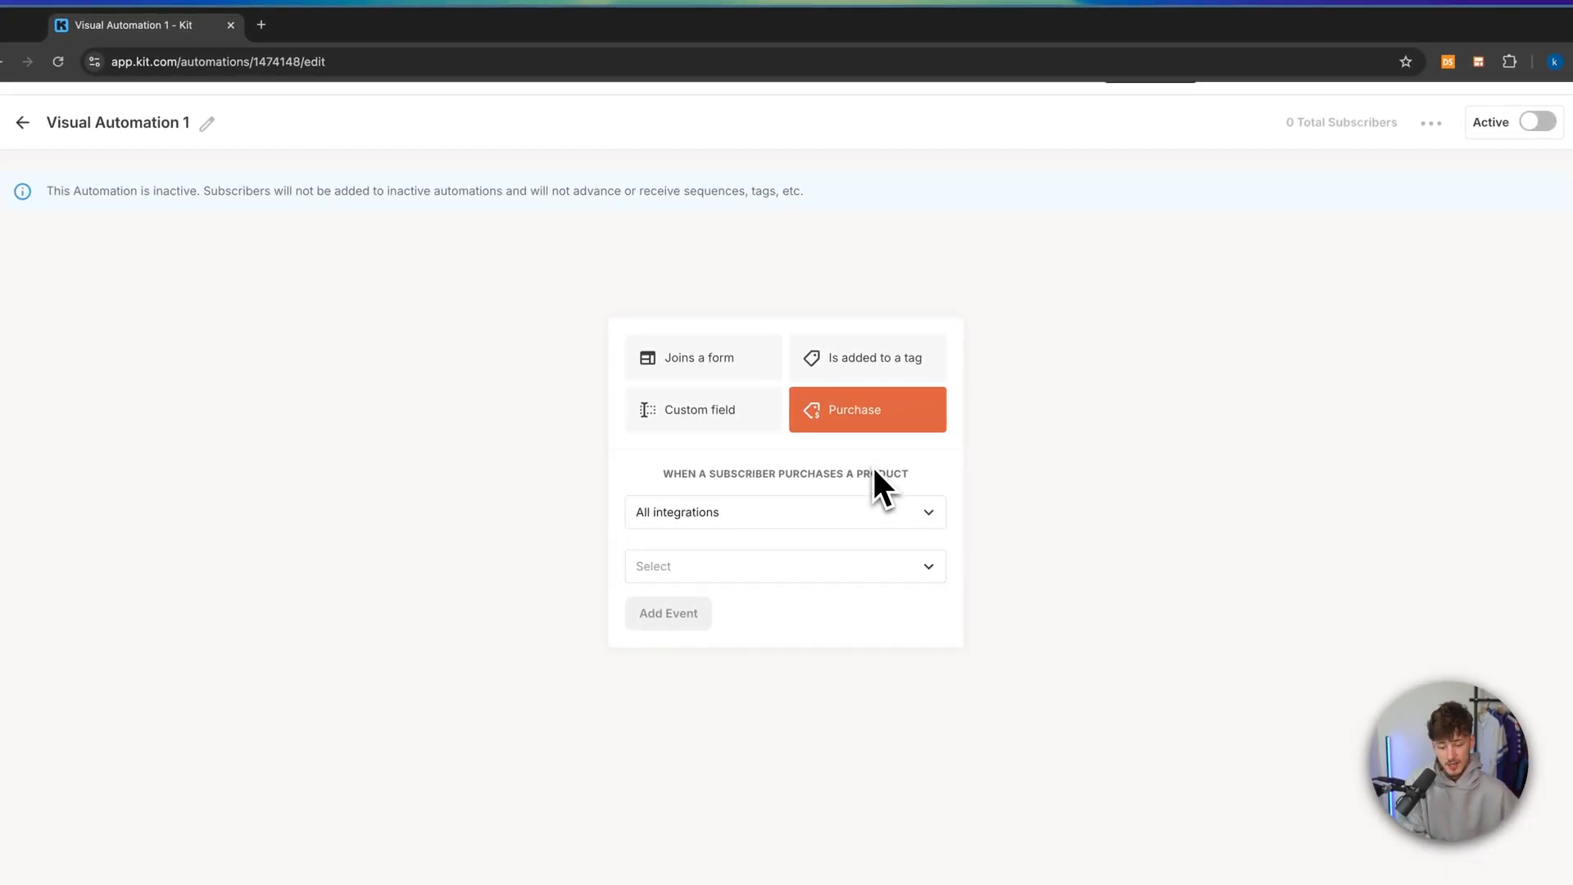
Add a Joins a form trigger event with Charlotte form as its source
click(728, 382)
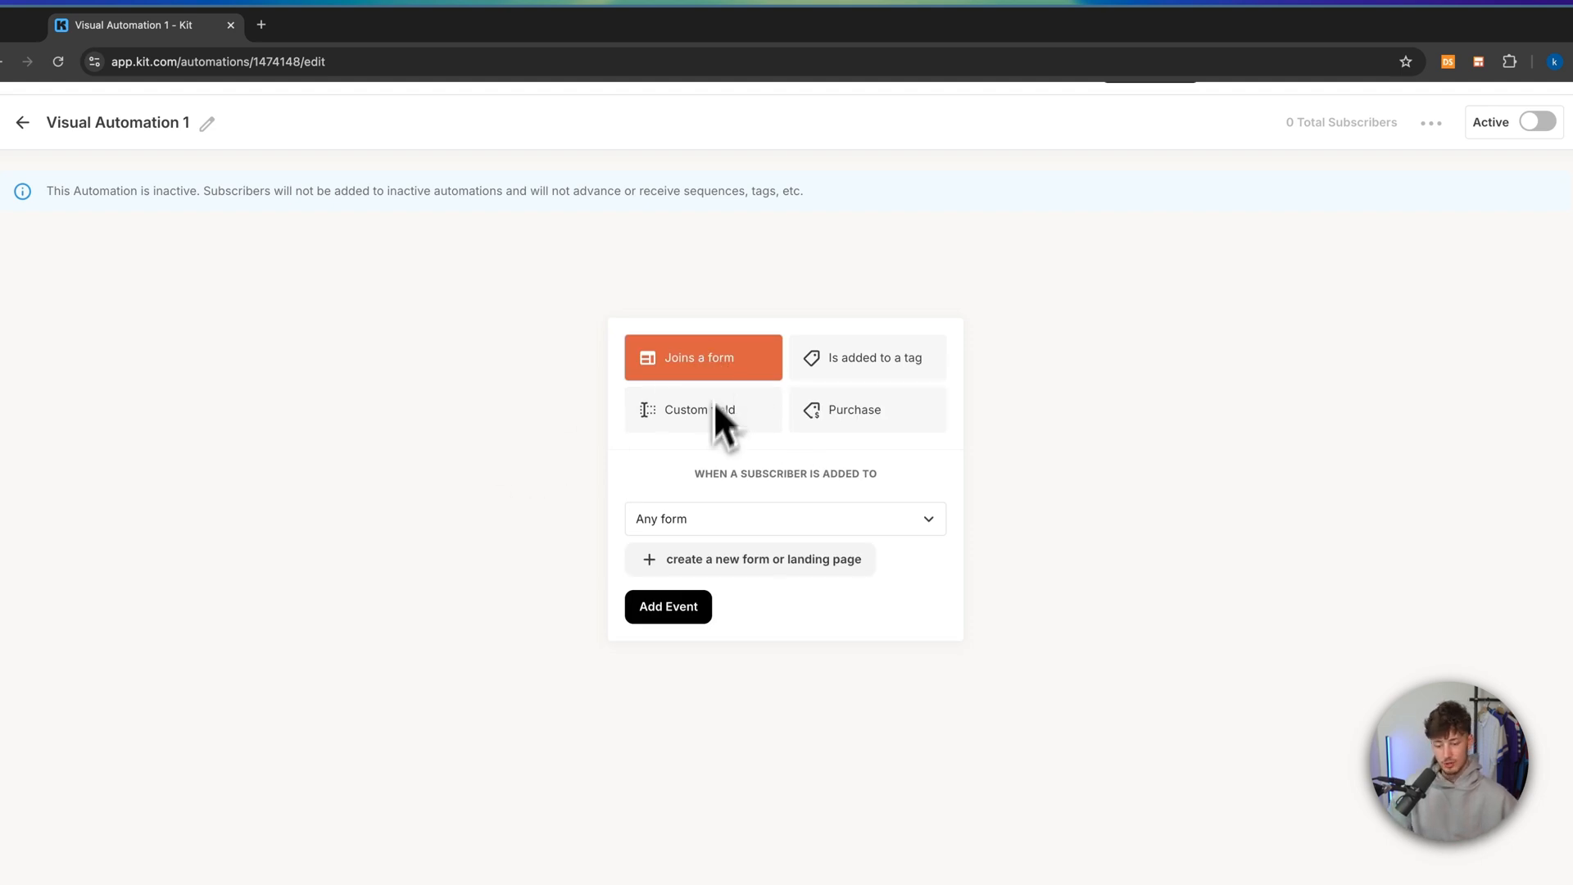
scroll(681, 399, down, 2)
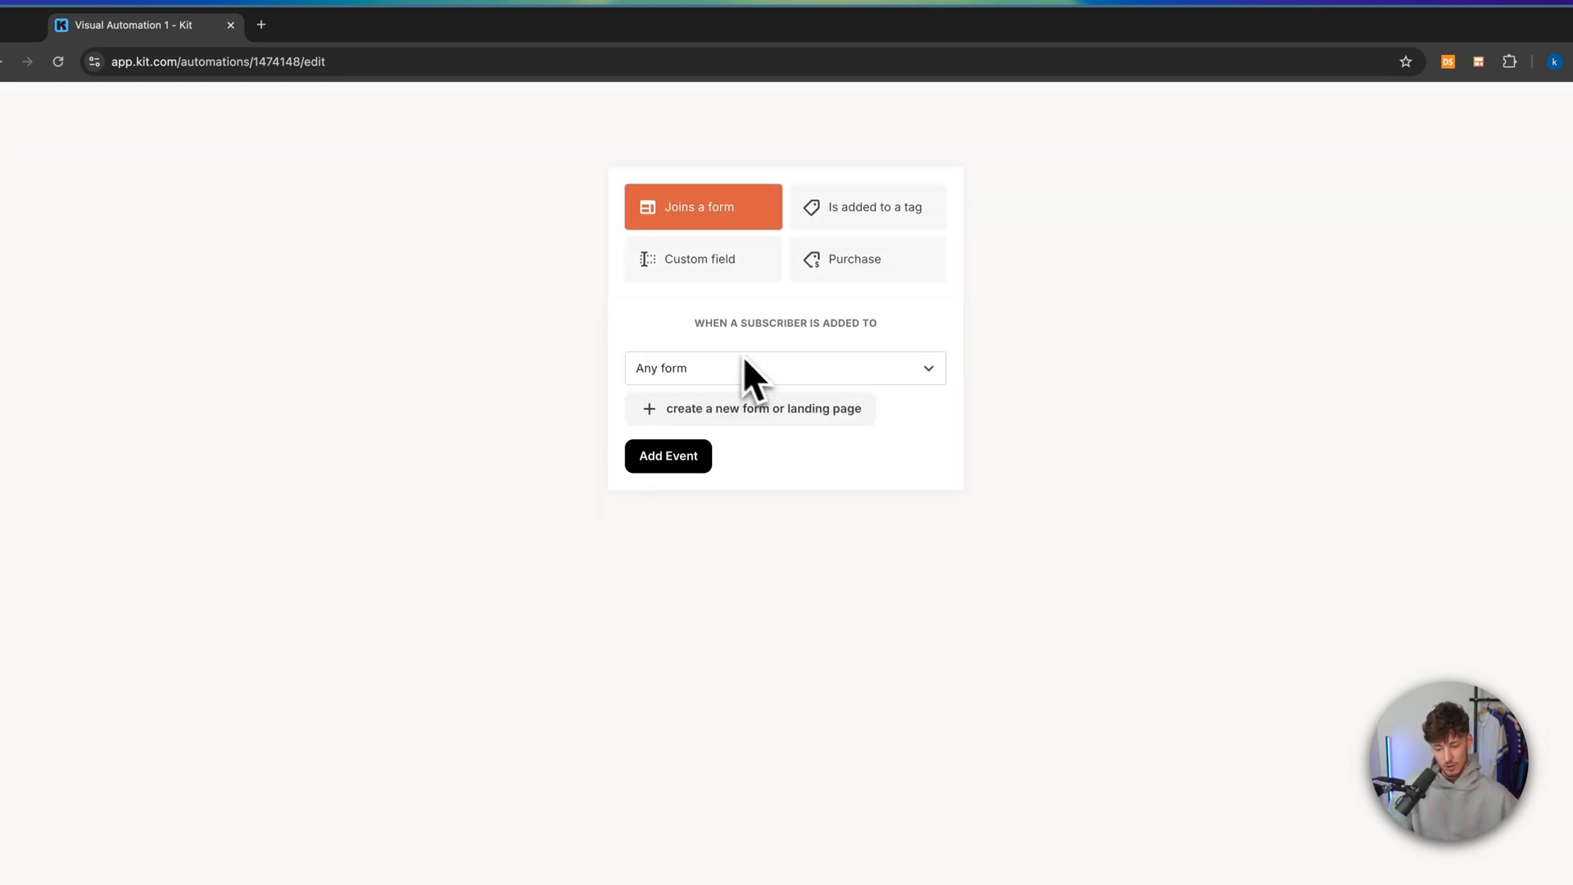
click(709, 365)
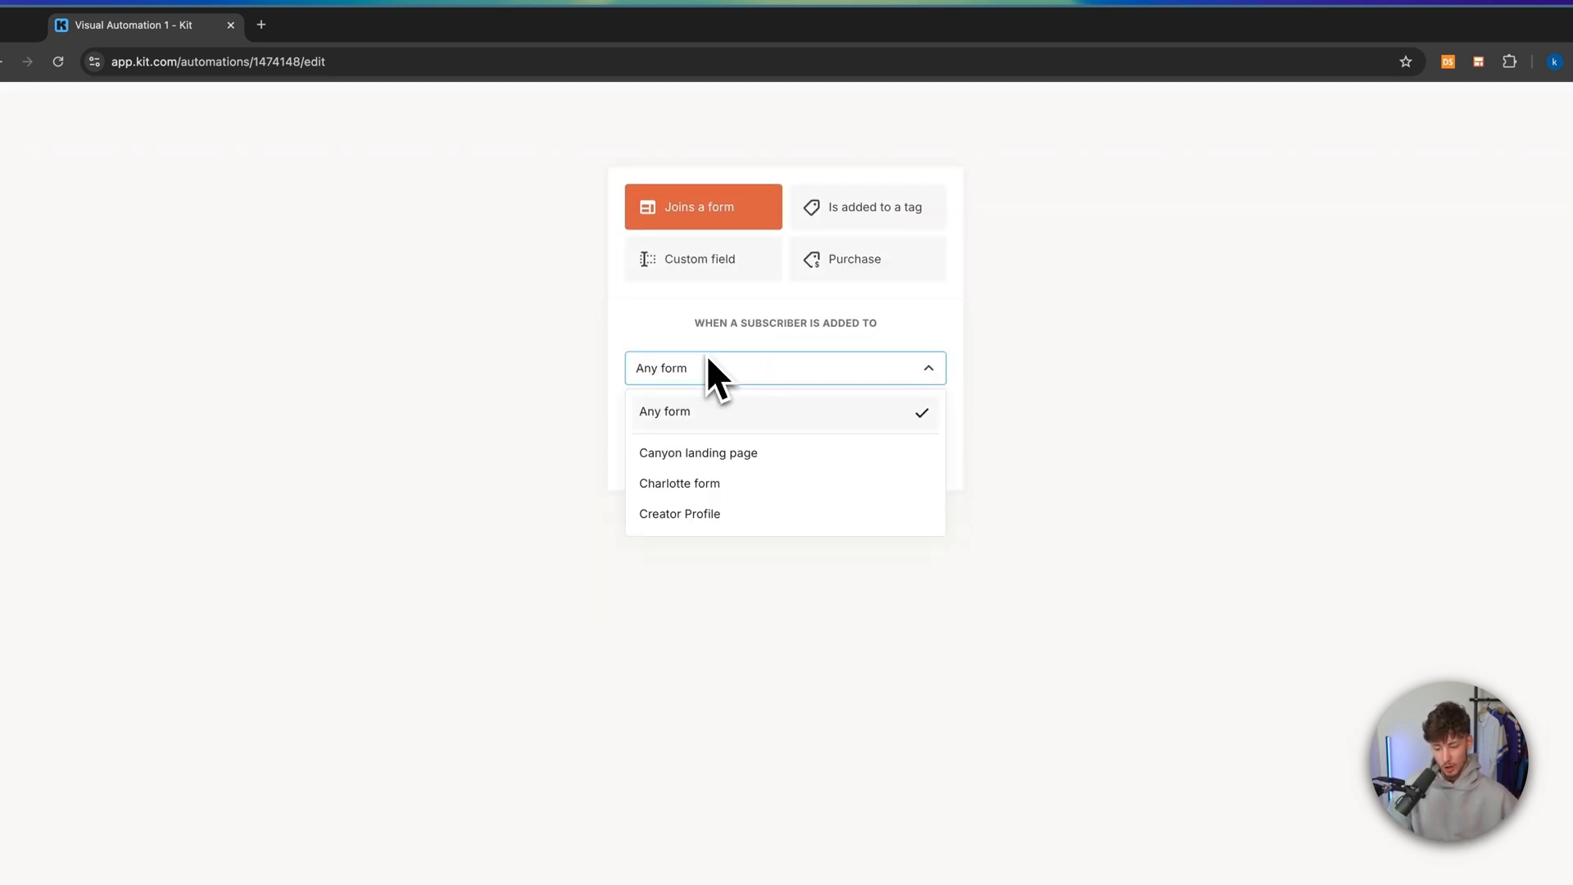
click(732, 485)
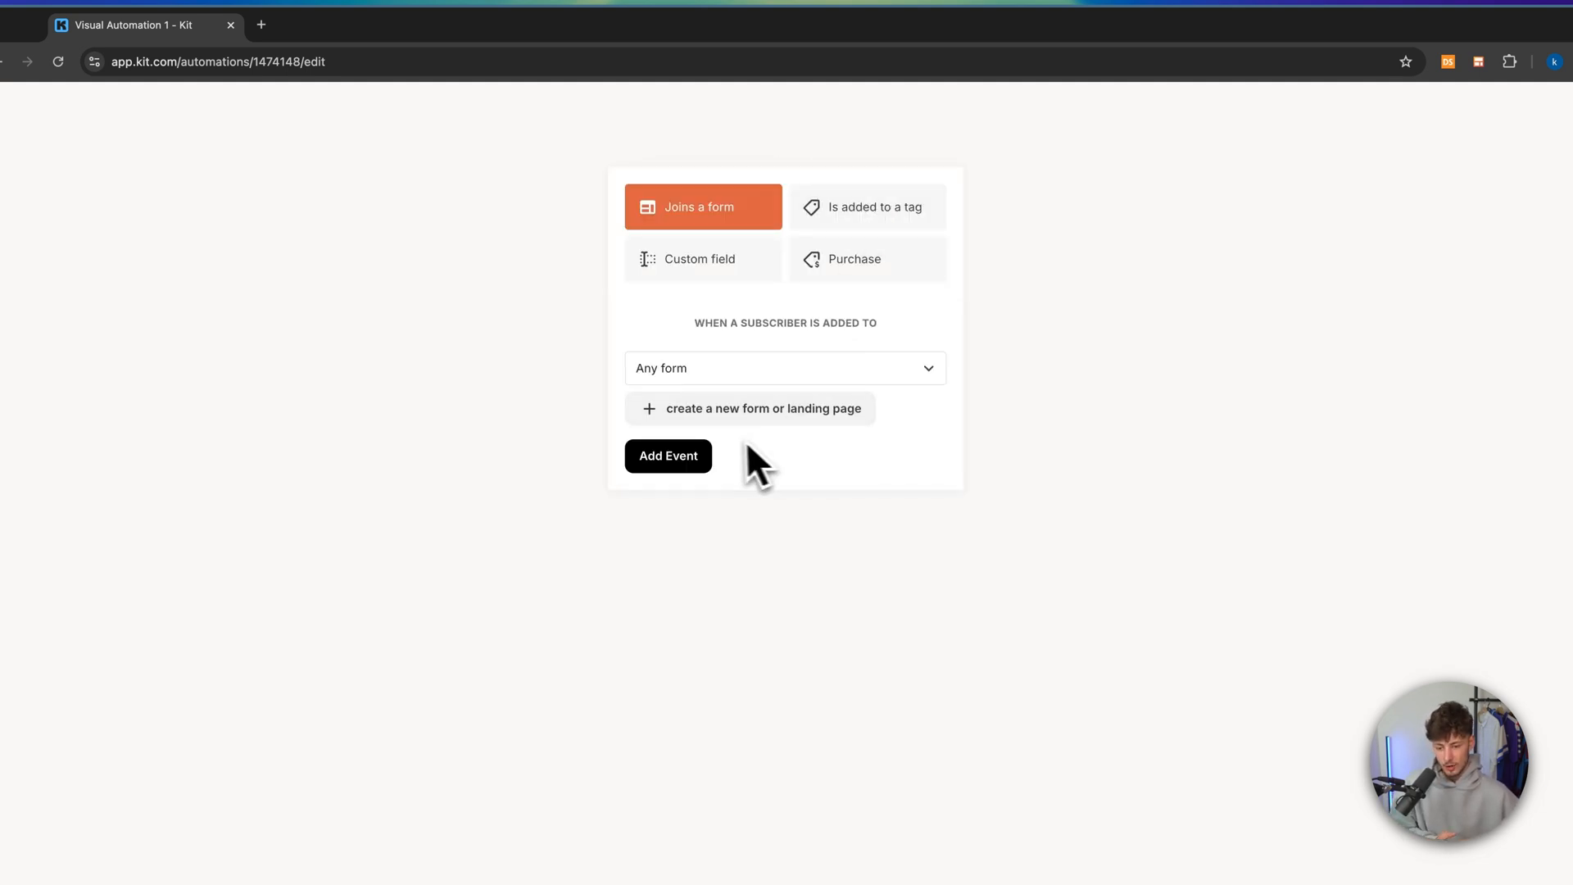
click(721, 378)
click(723, 481)
click(665, 465)
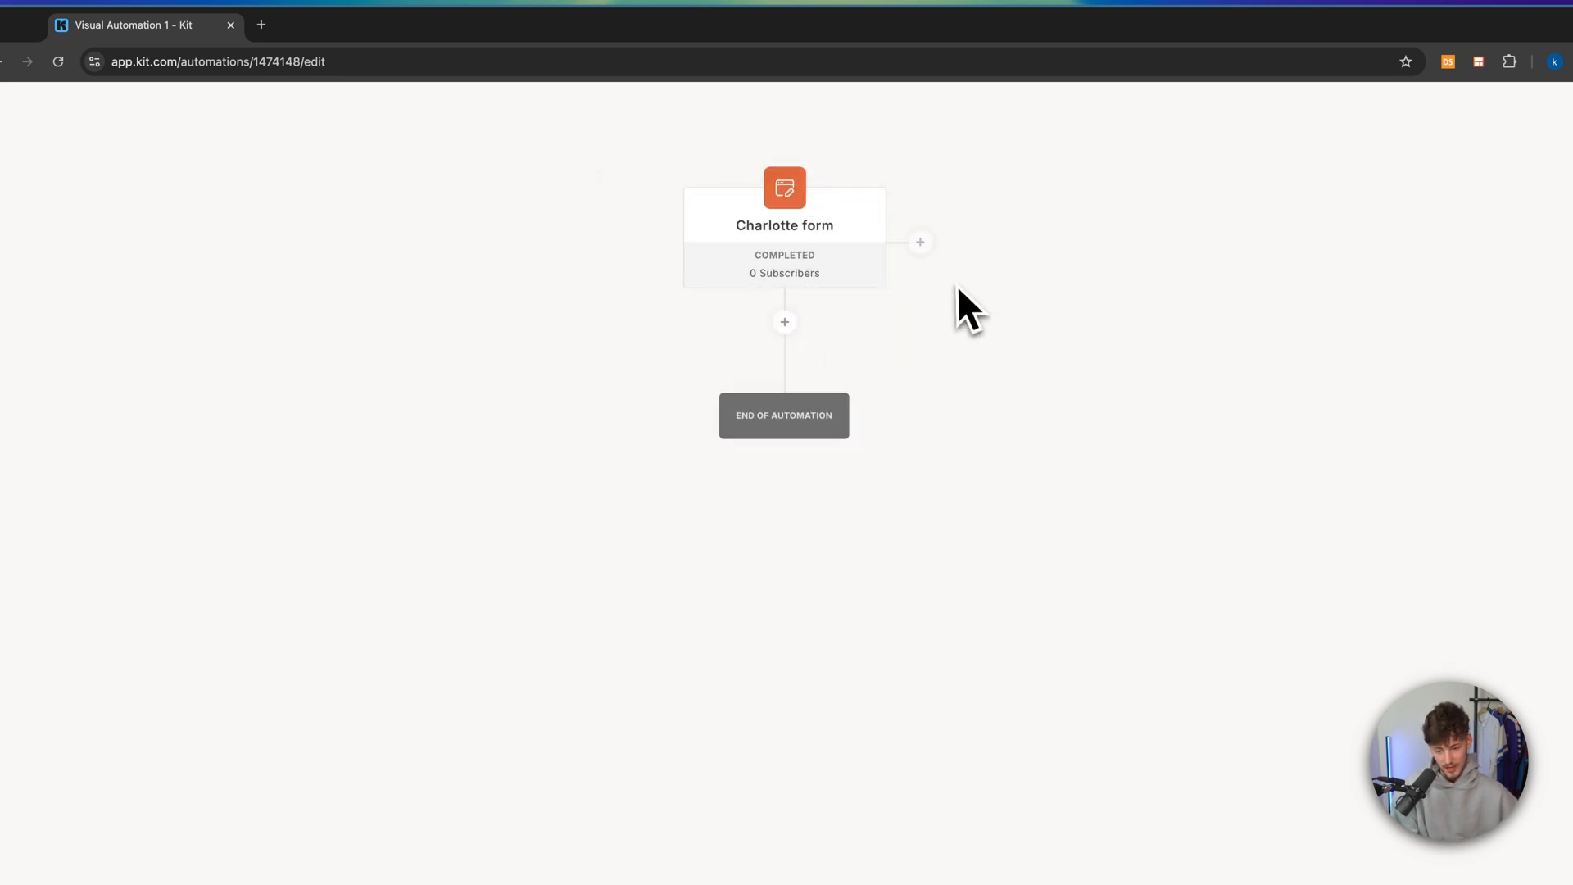
Examine the event, action and condition options for the next step below the Charlotte form trigger
click(788, 323)
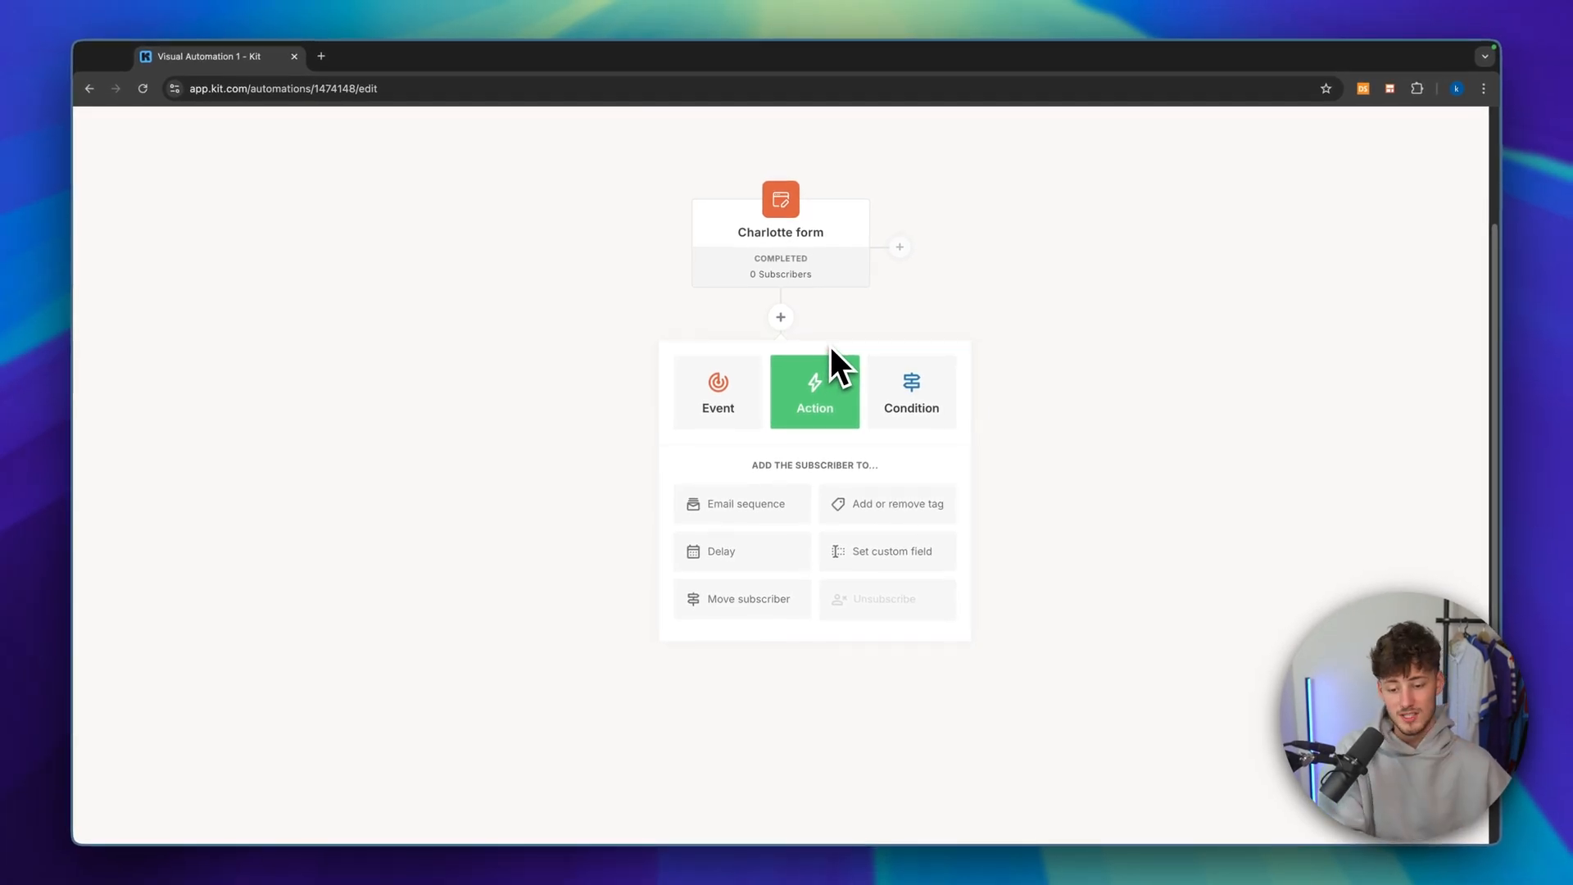
click(736, 379)
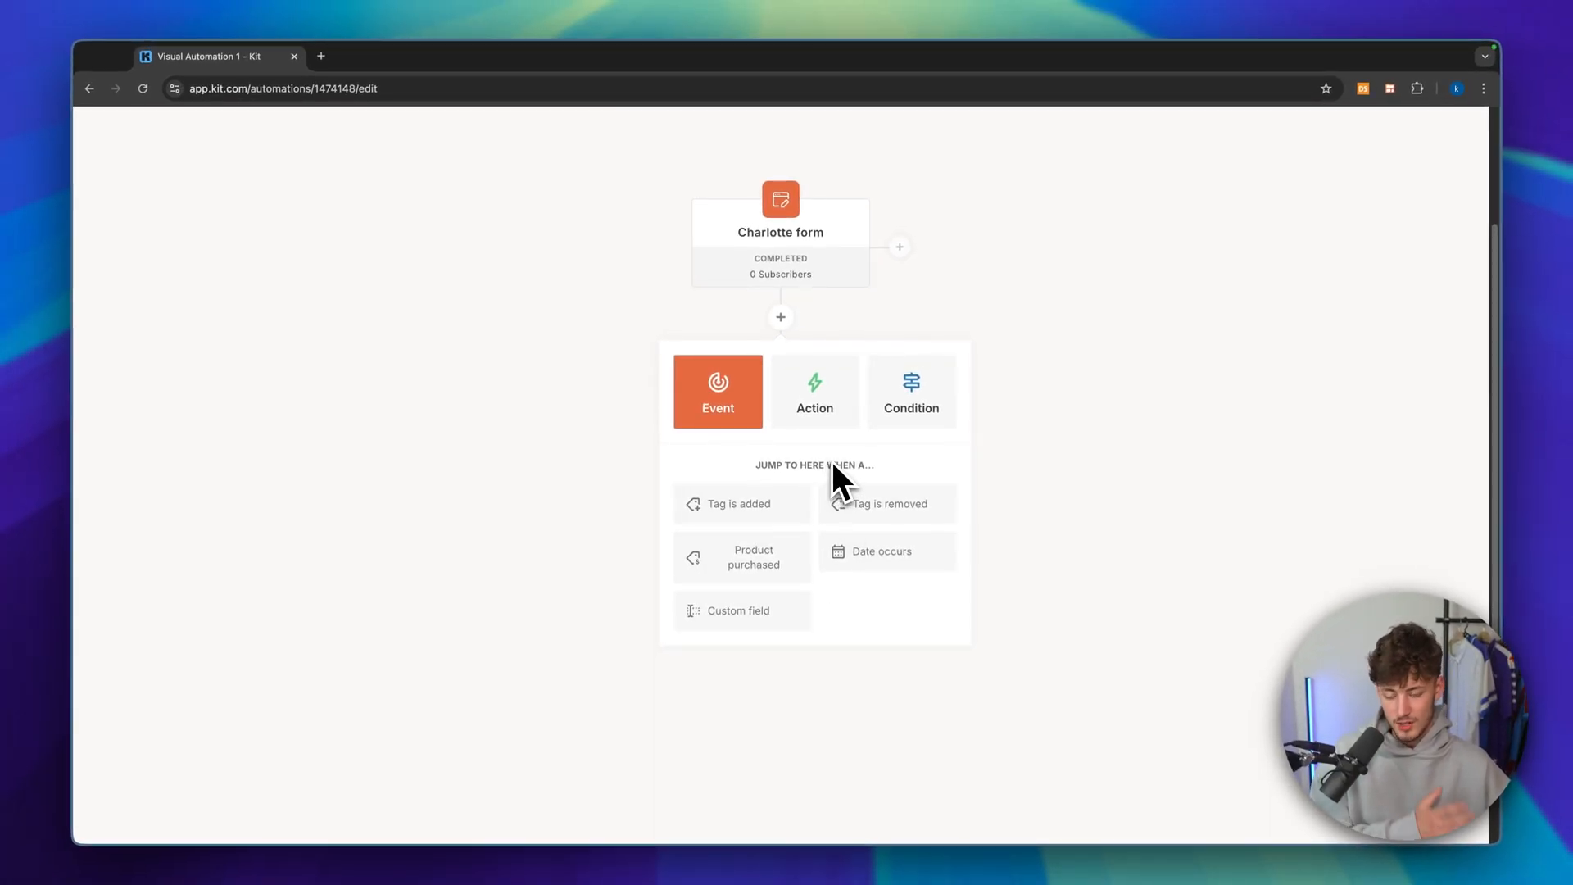
click(825, 413)
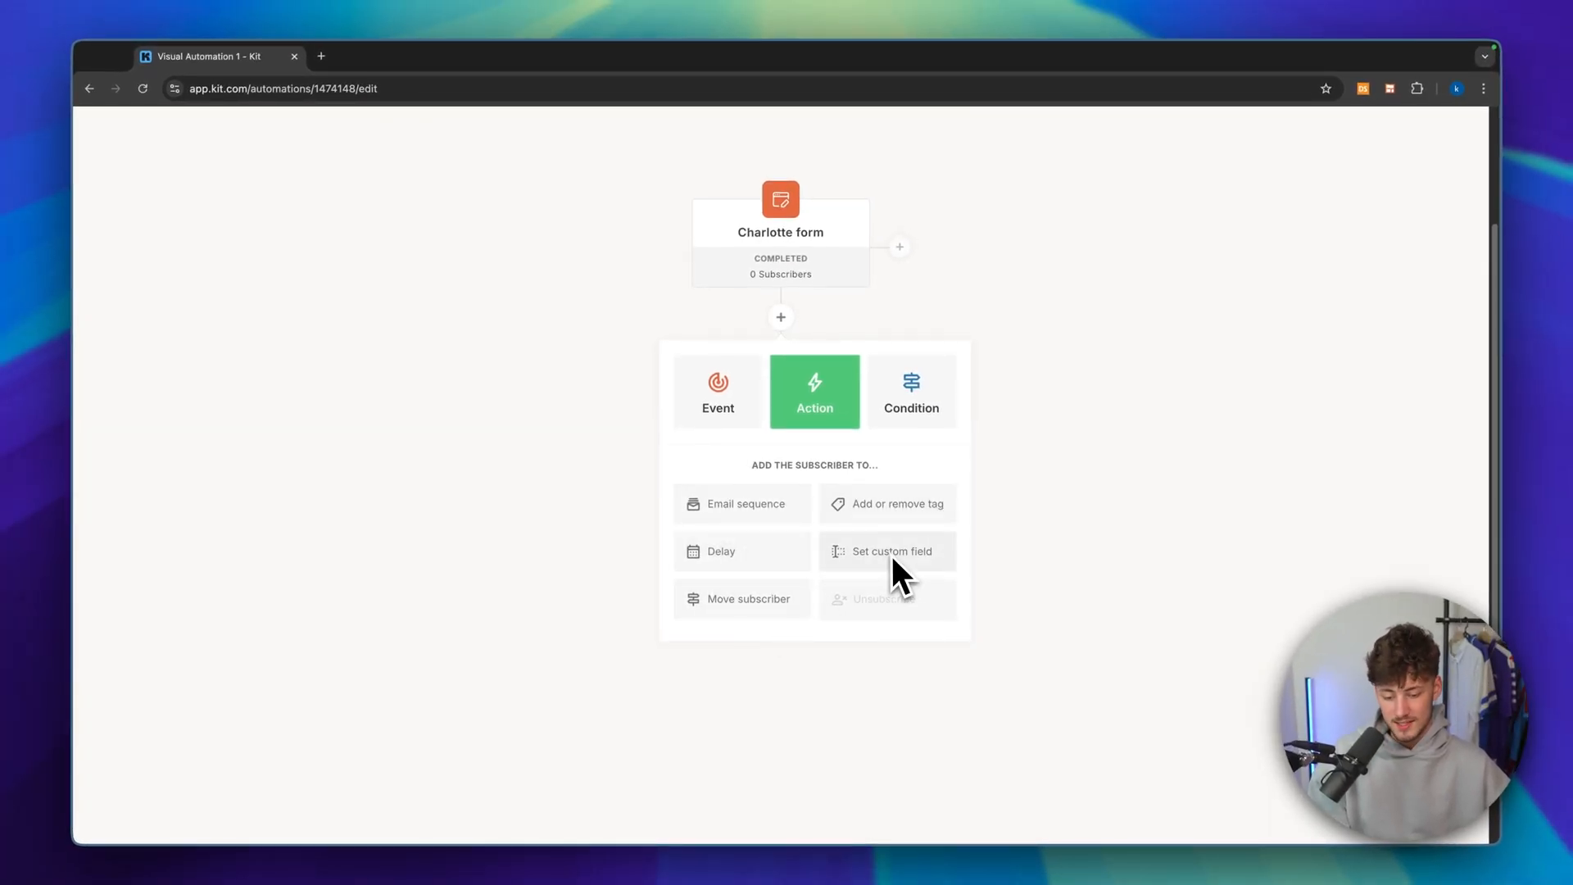
click(917, 424)
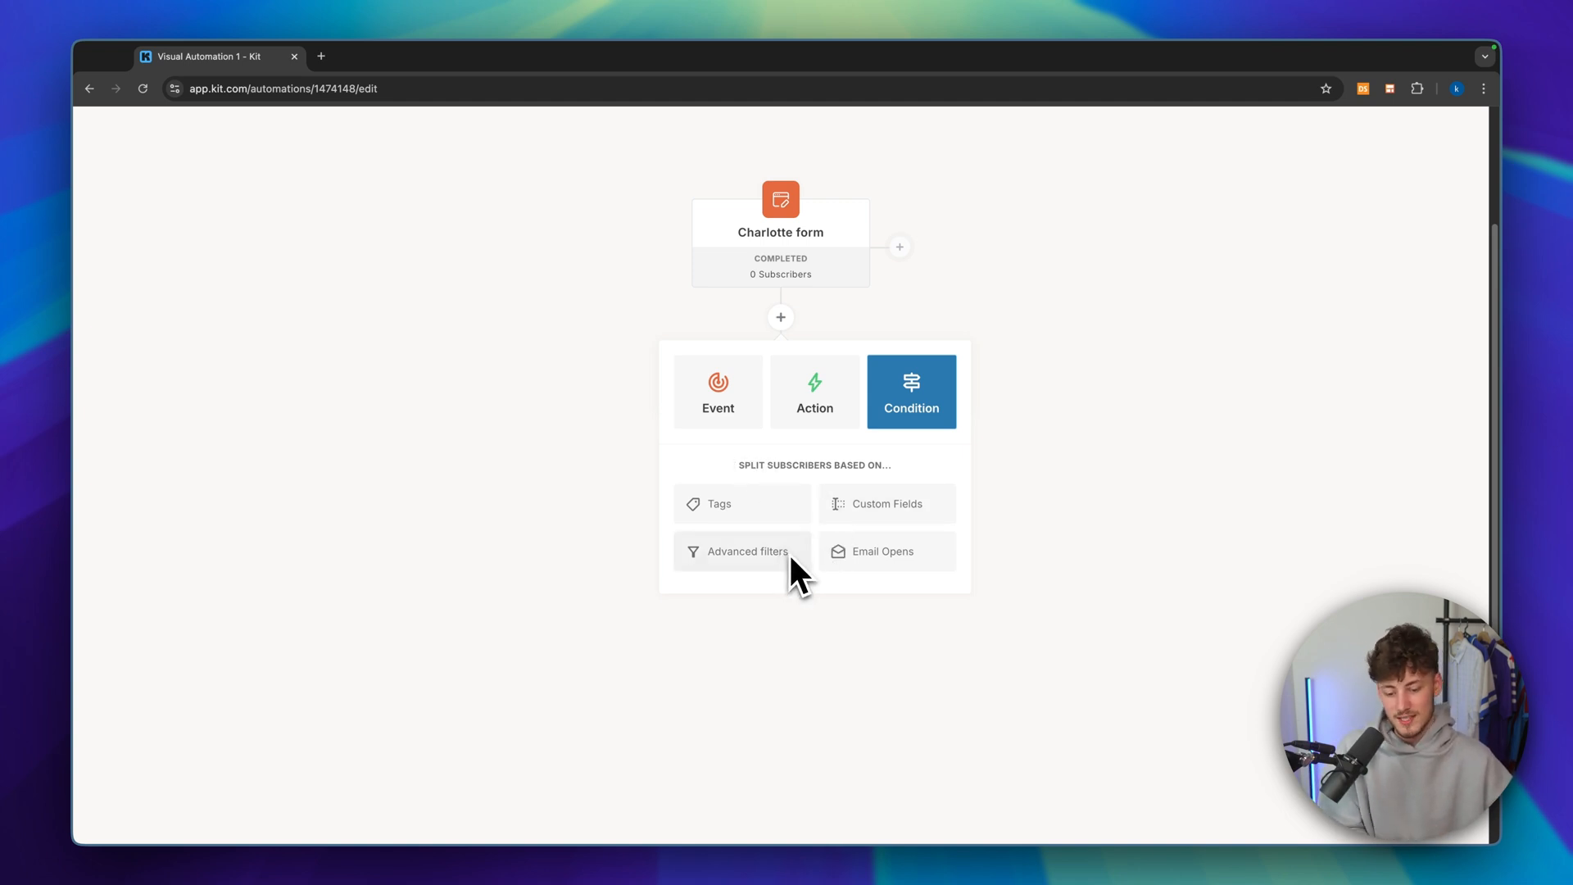
Add an Email sequence action below the Charlotte form trigger that adds the subscriber to Sequence
click(829, 403)
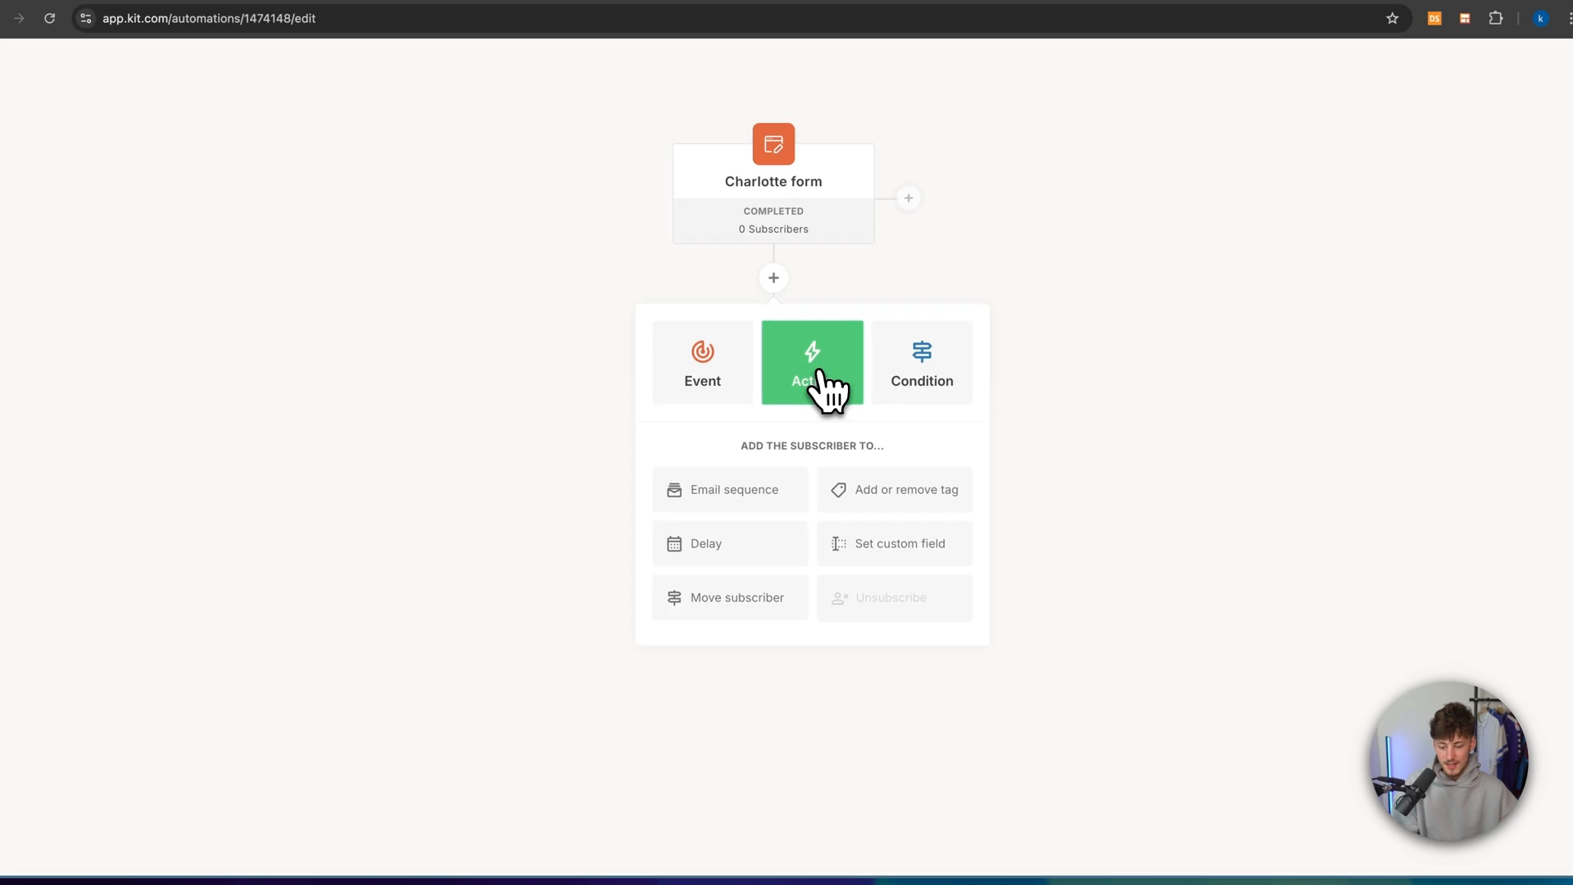
click(744, 473)
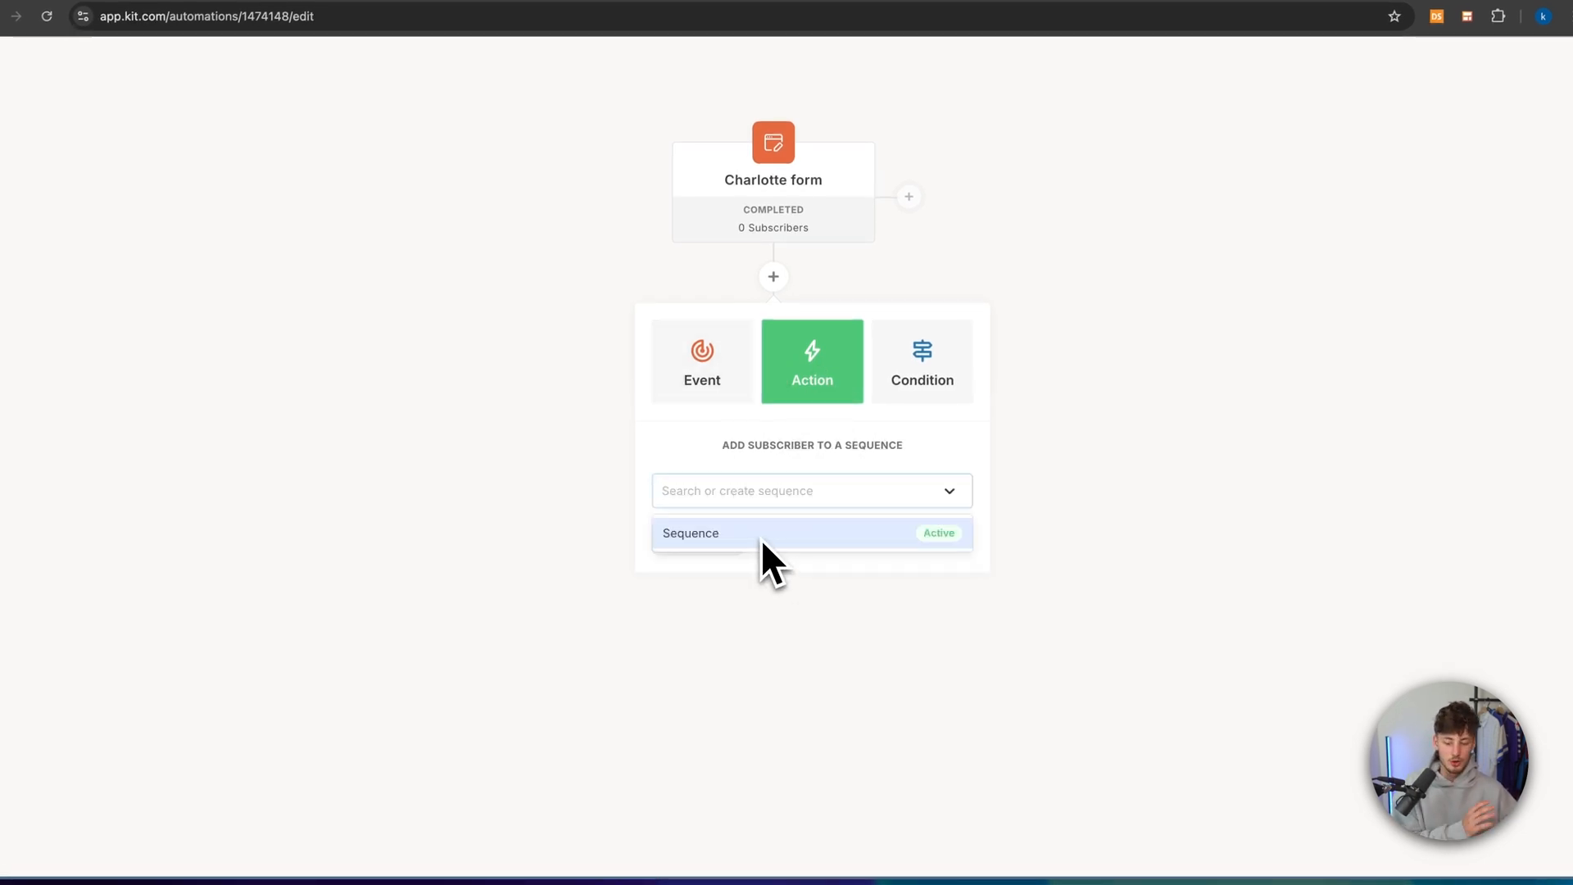
click(761, 539)
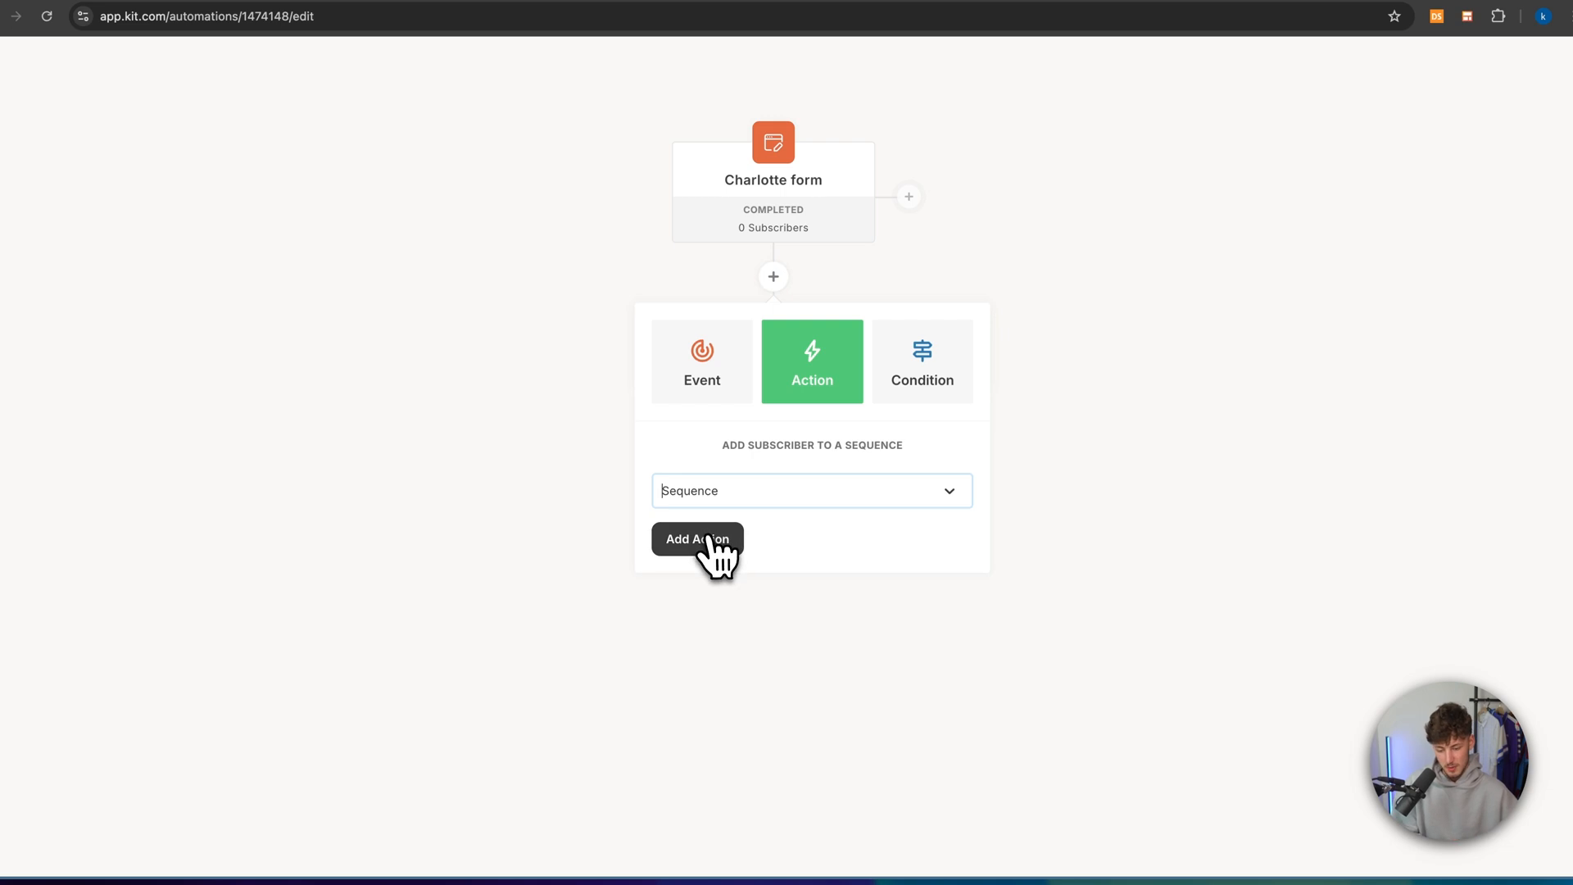
Check the sequence choices in the Sequence action's step settings, keep Sequence selected, and close the settings
click(829, 425)
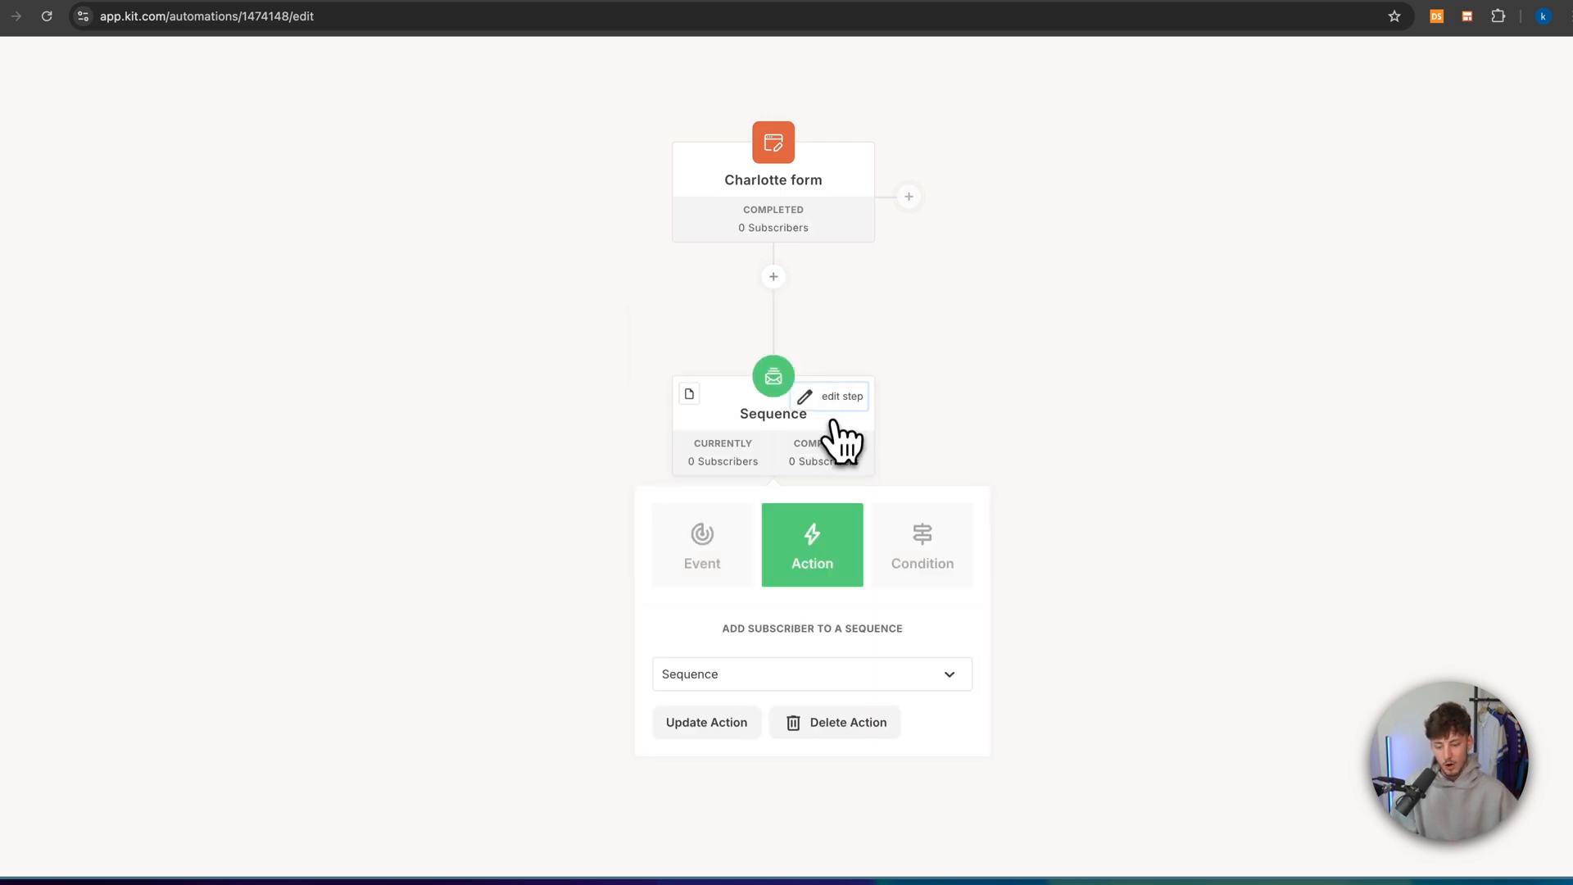
click(730, 687)
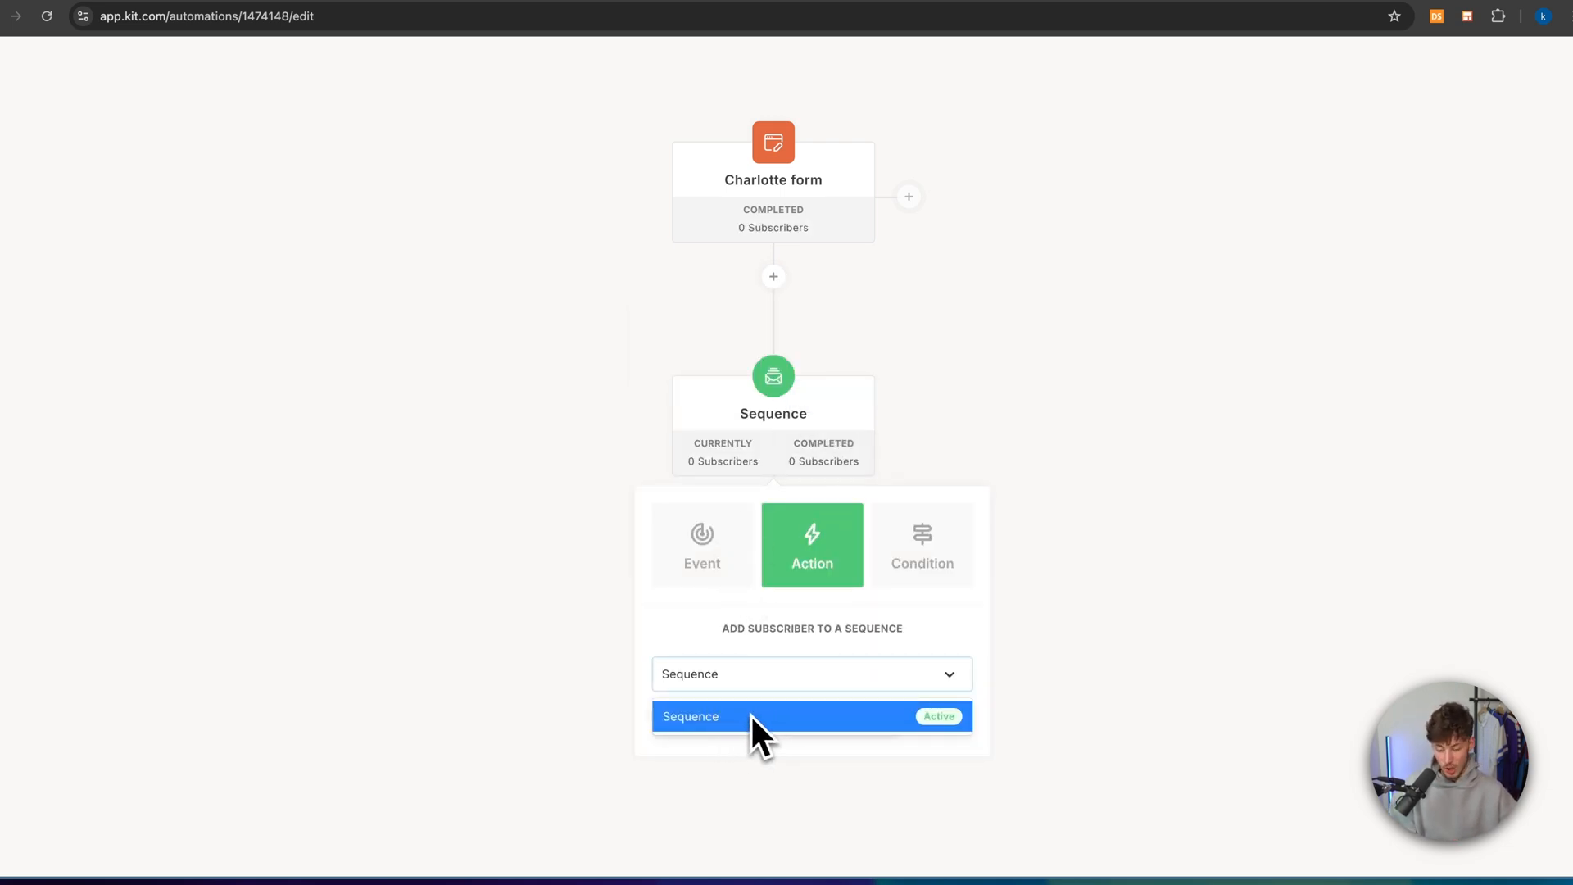
click(754, 716)
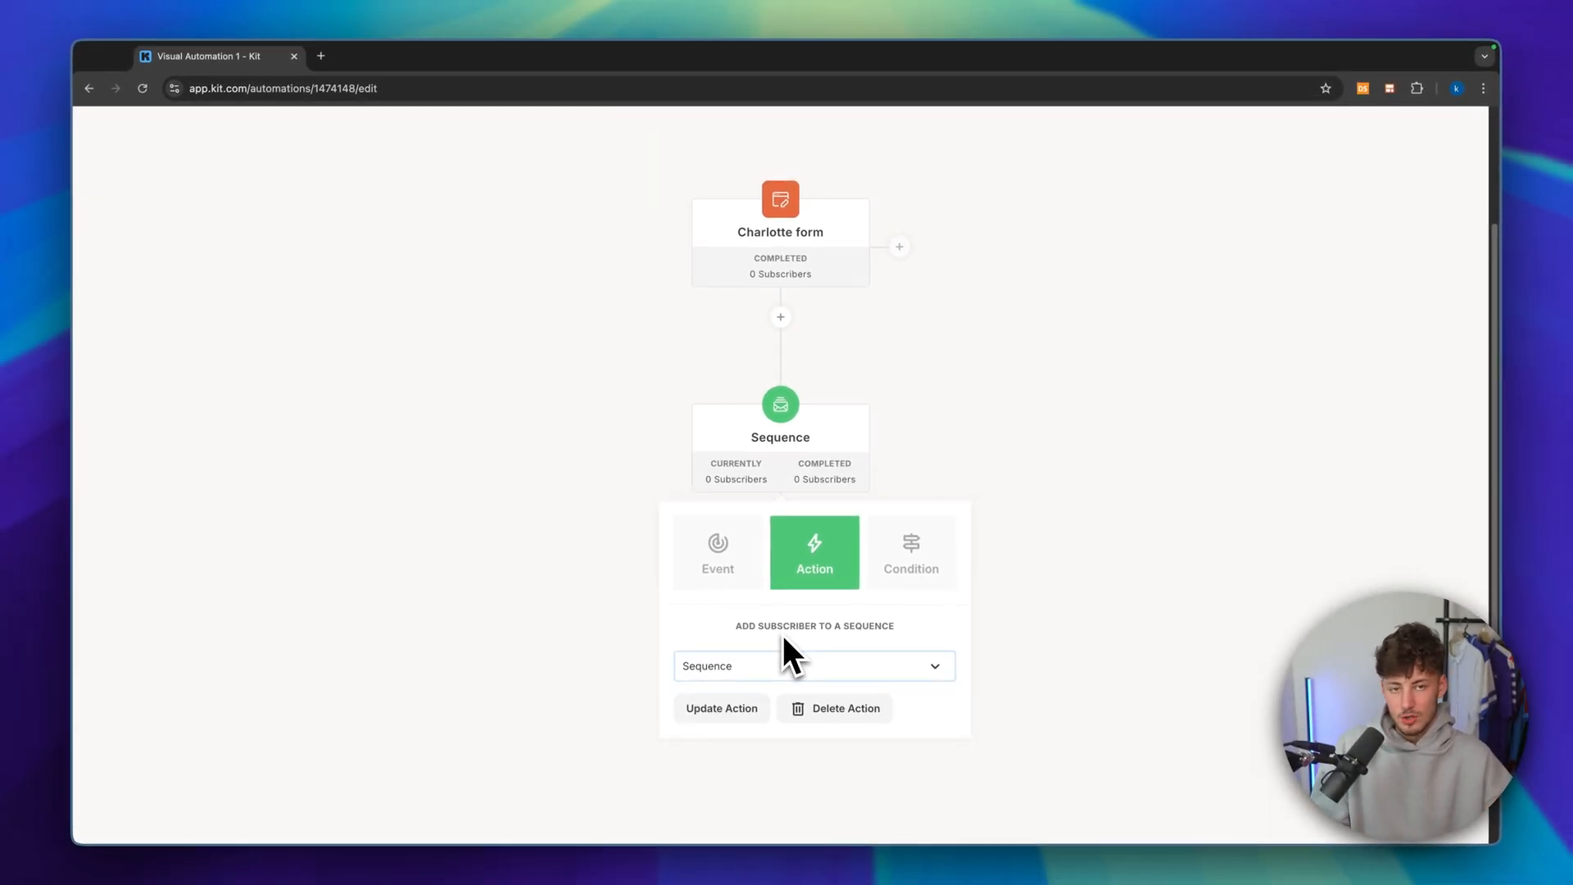
click(1000, 459)
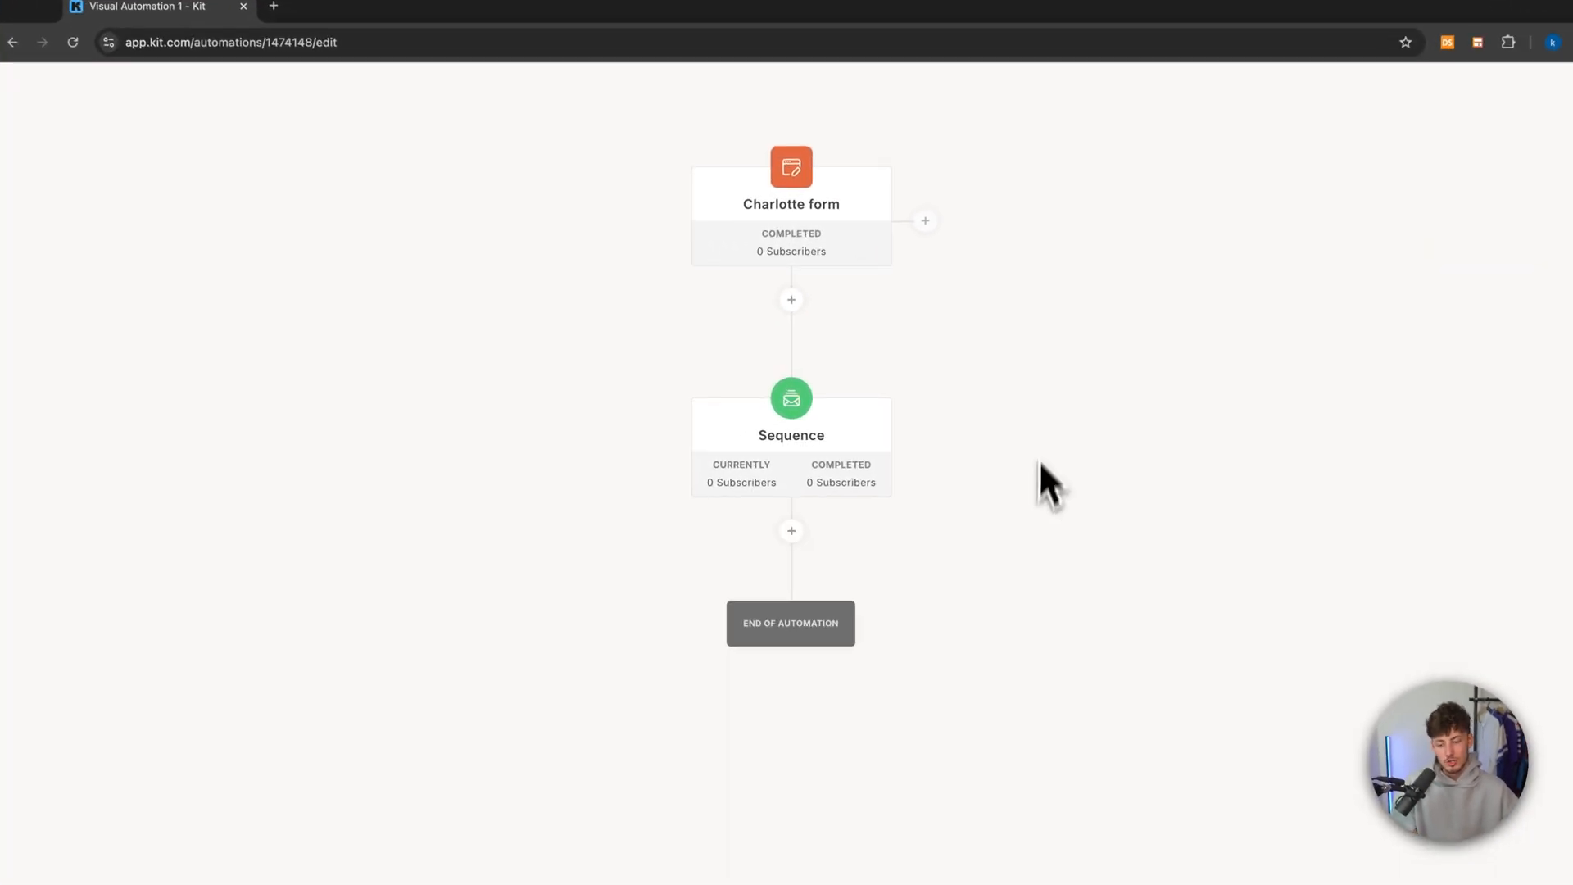
Open the Sequence step's email content and change the first email's banner heading to "Welcome to our Newsletter"
click(832, 426)
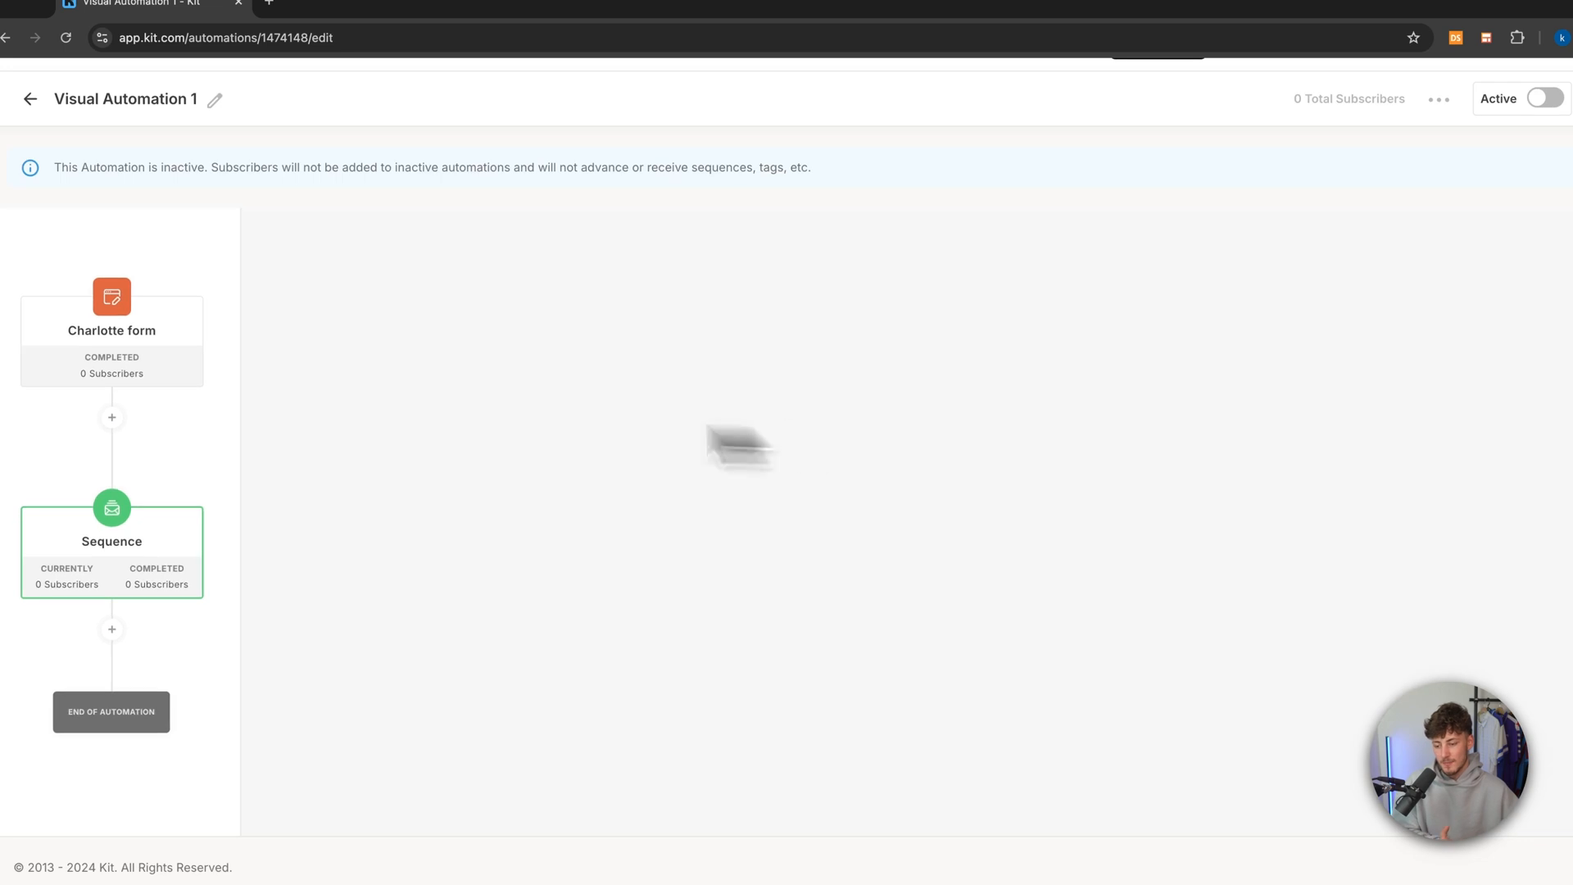
scroll(807, 573, down, 5)
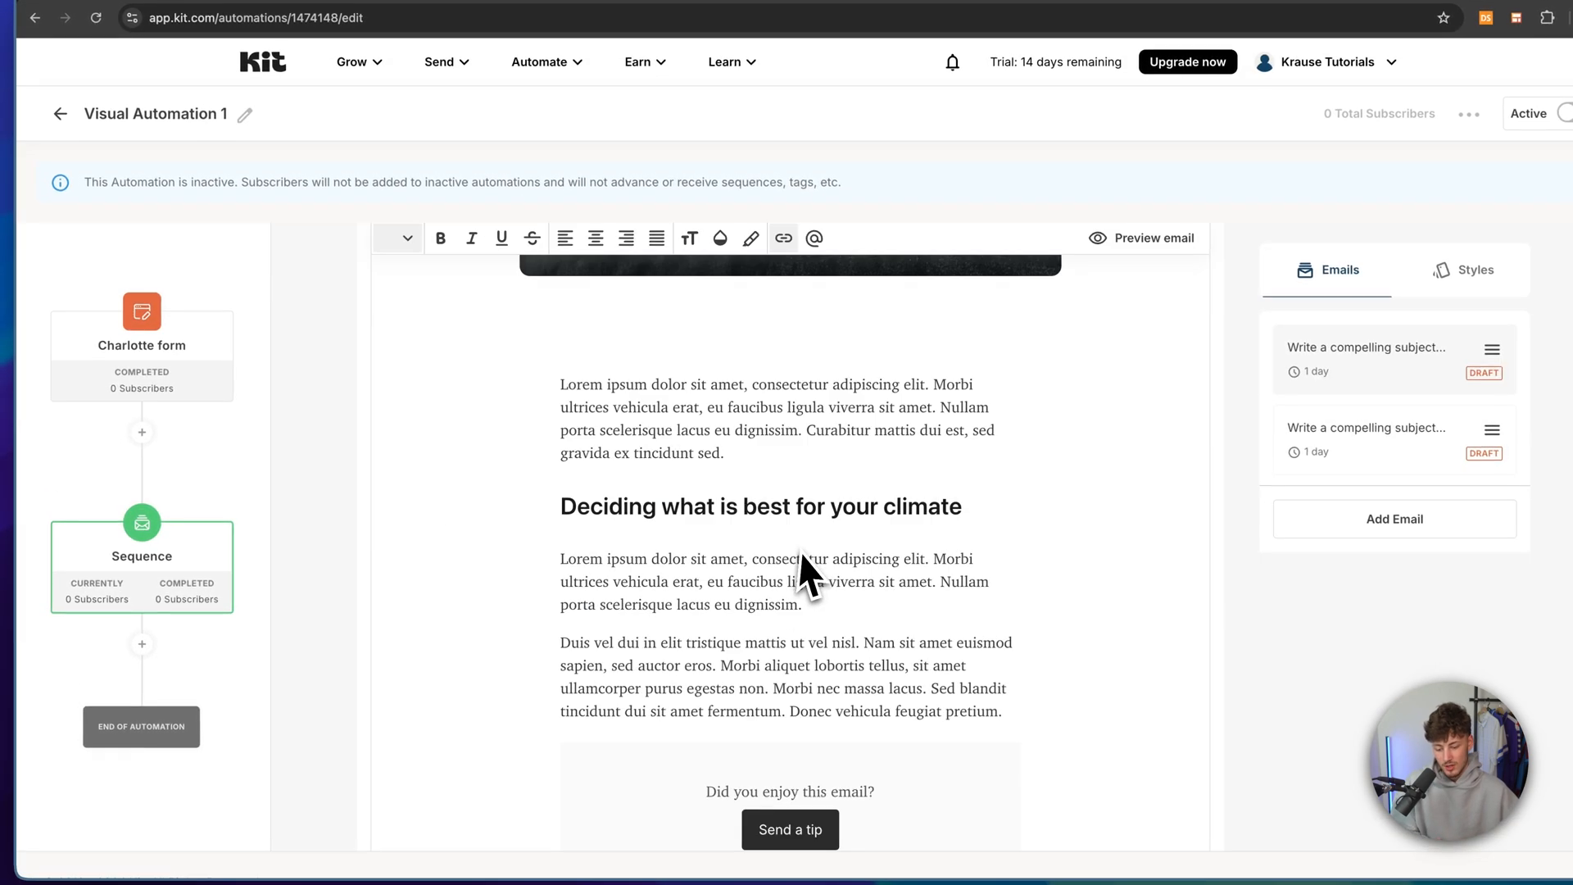
scroll(807, 573, up, 5)
scroll(811, 562, down, 4)
scroll(815, 566, up, 4)
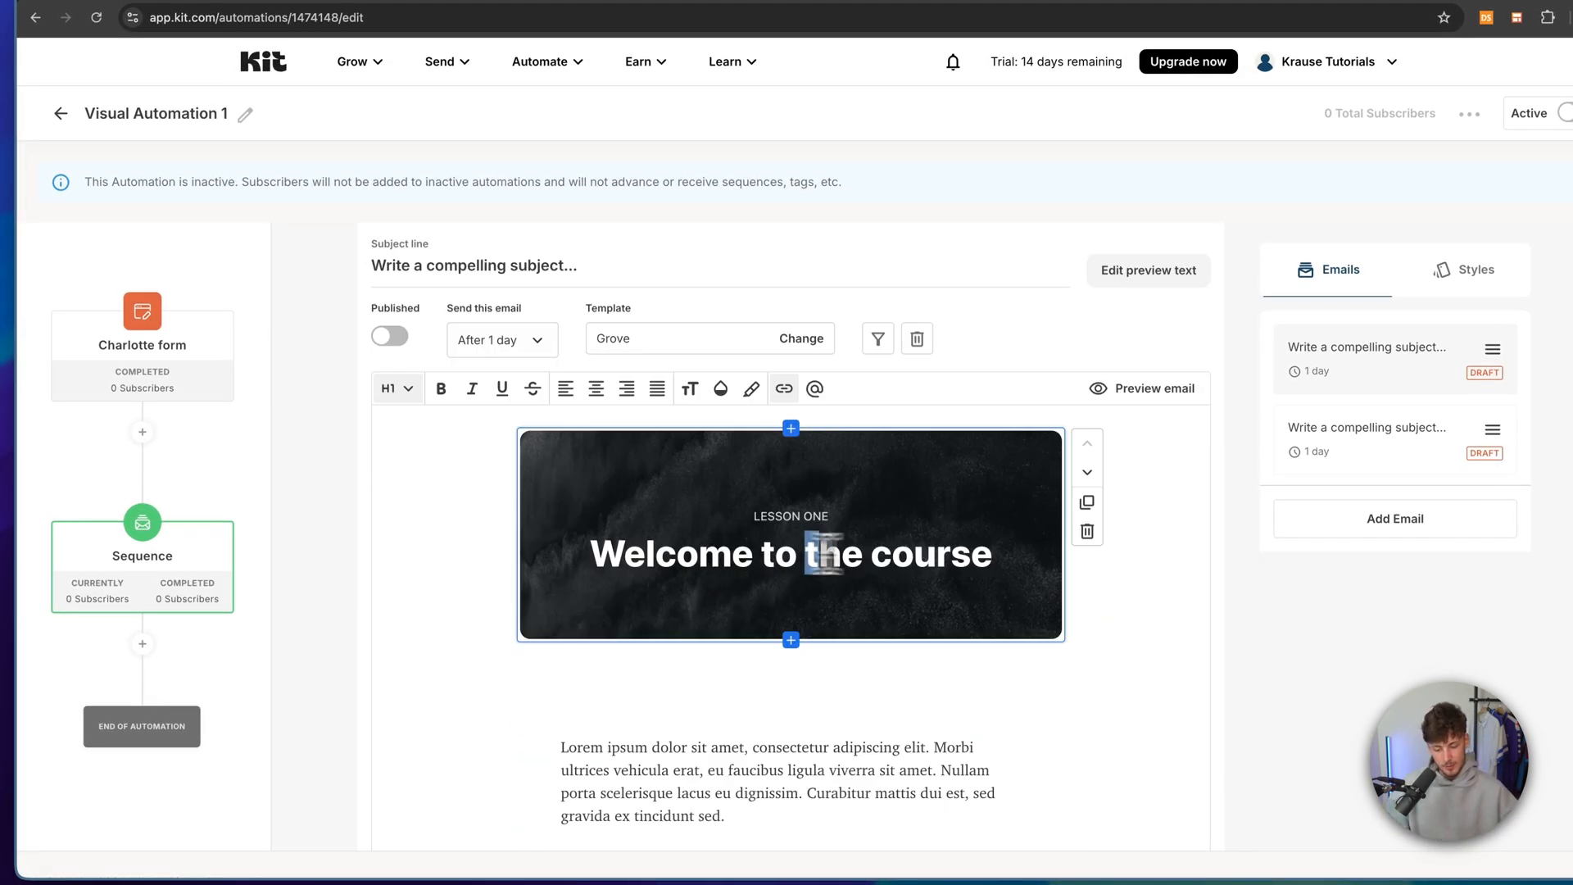
drag(823, 553, 1043, 556)
text(our Newsletter)
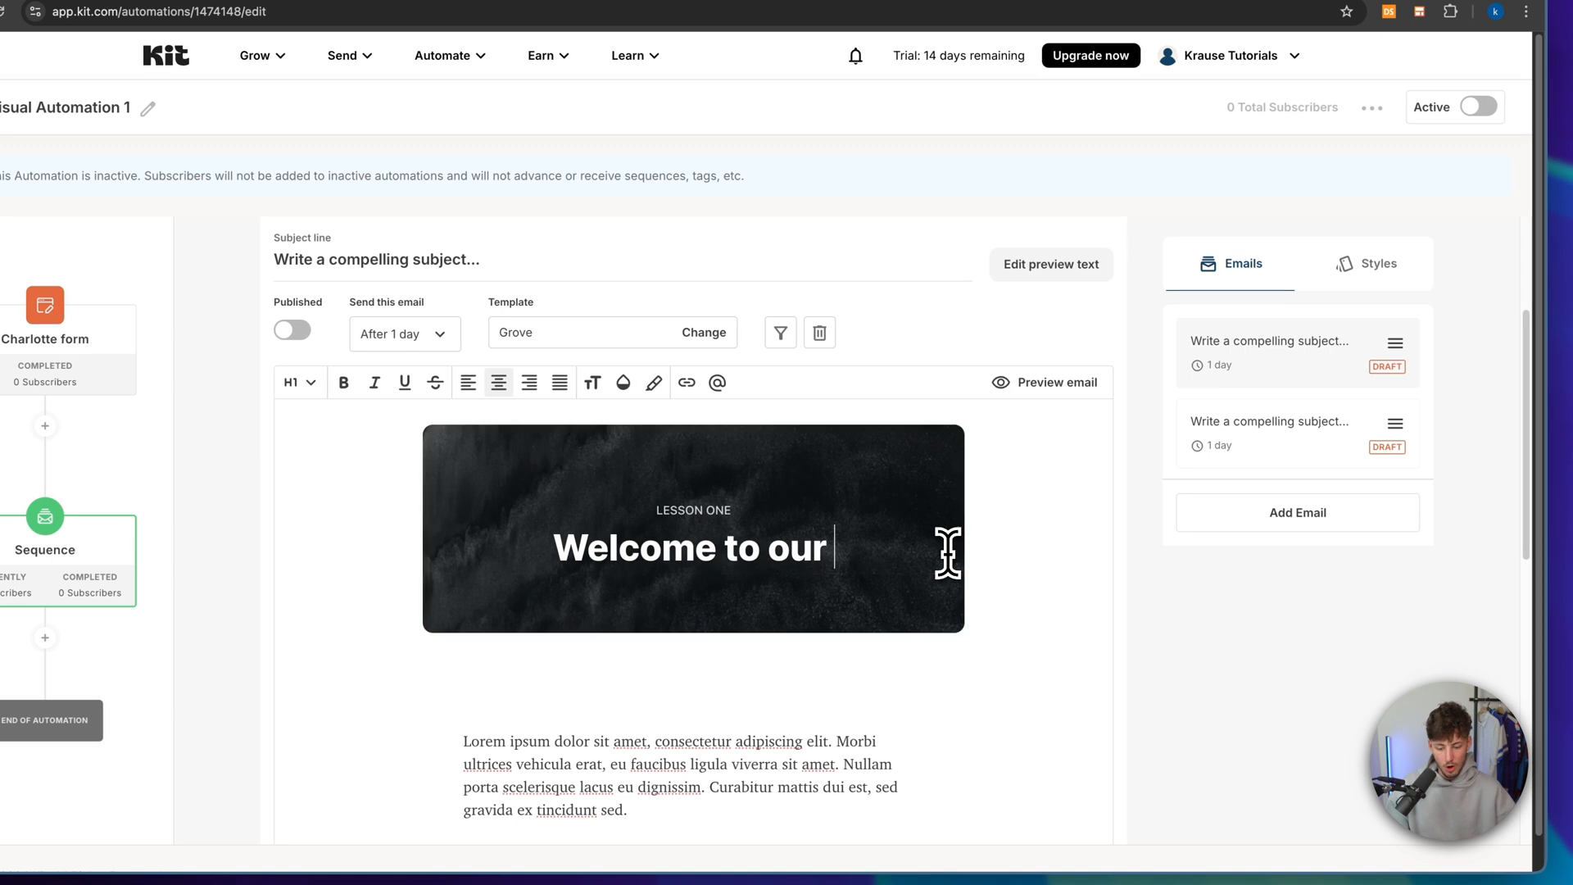
Look through the first email's body text and the second draft email of the sequence, and return to the automation flow
scroll(741, 516, down, 3)
click(714, 463)
key(super+a)
key(super+a)
scroll(745, 511, down, 4)
scroll(750, 503, up, 7)
scroll(754, 501, down, 7)
scroll(1116, 519, up, 10)
scroll(1039, 502, down, 3)
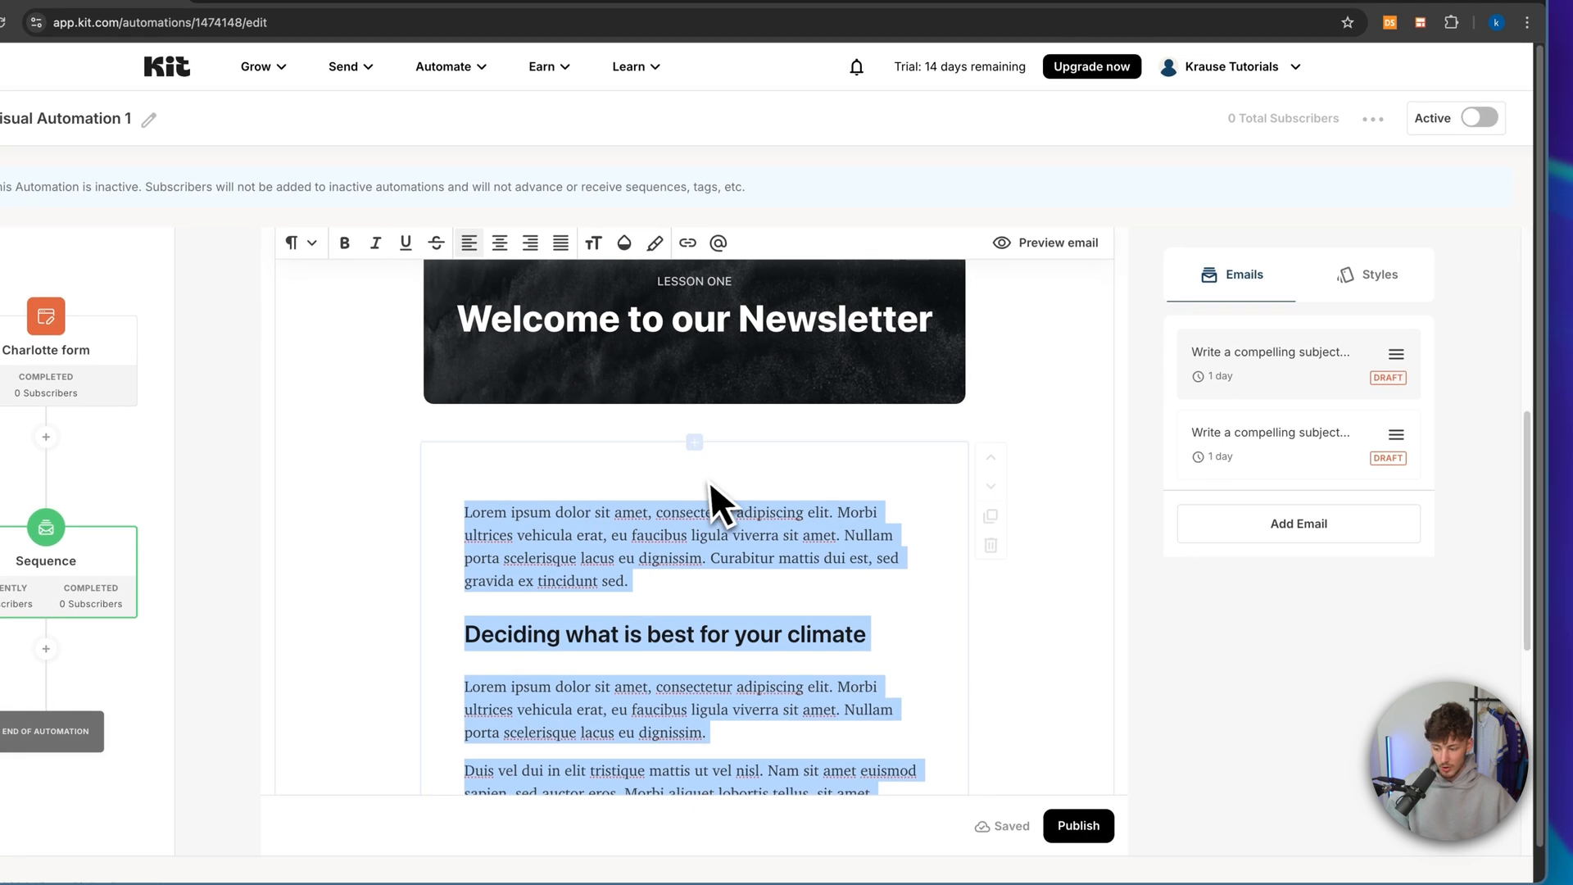
click(1317, 457)
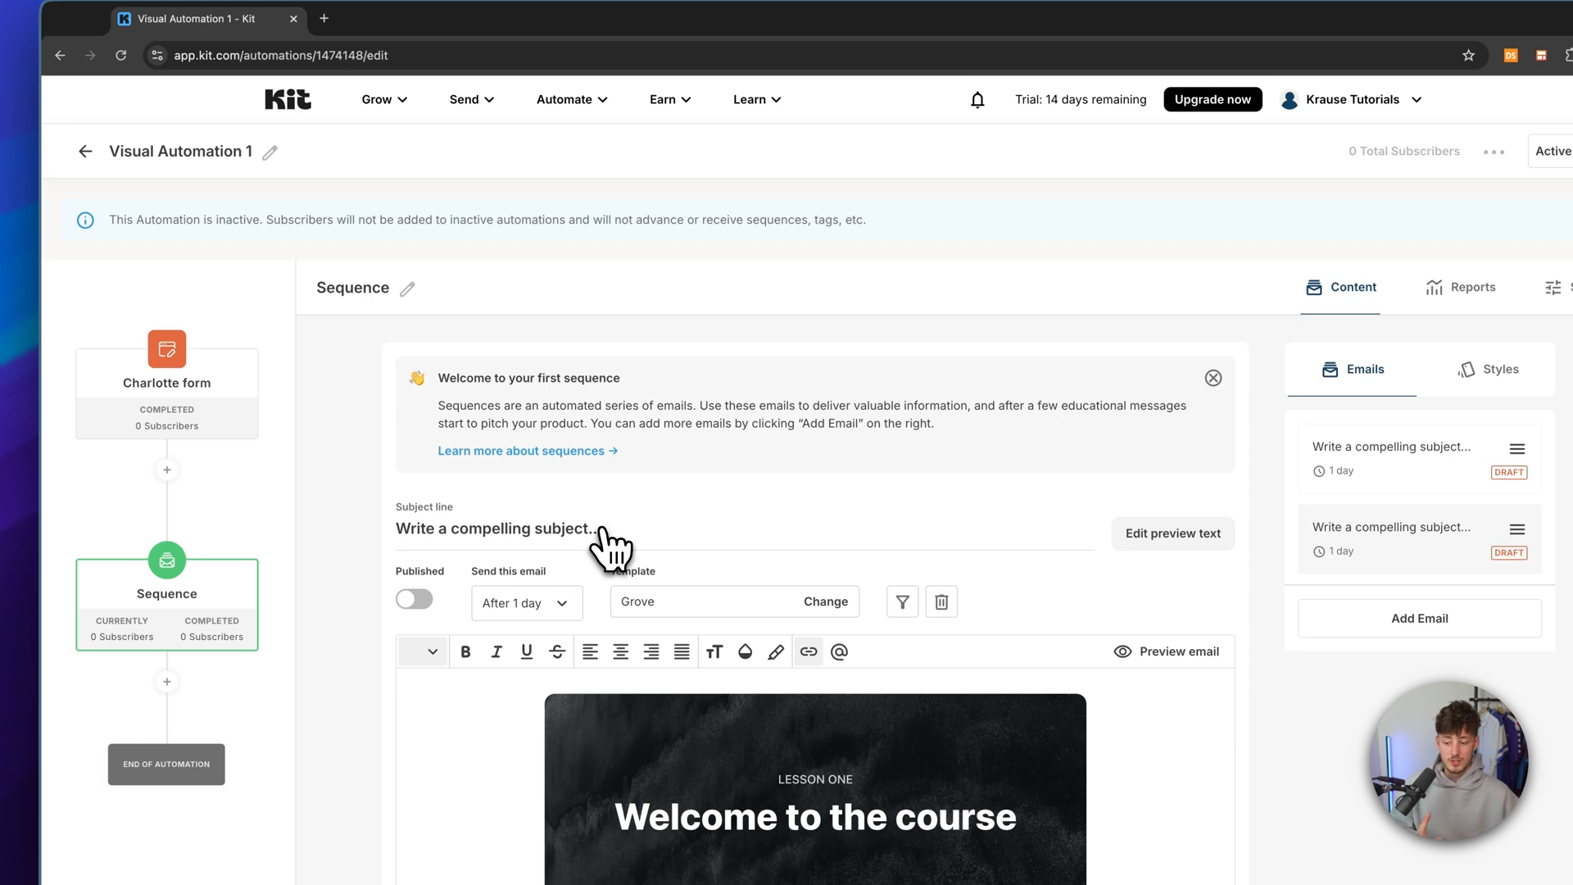
click(103, 156)
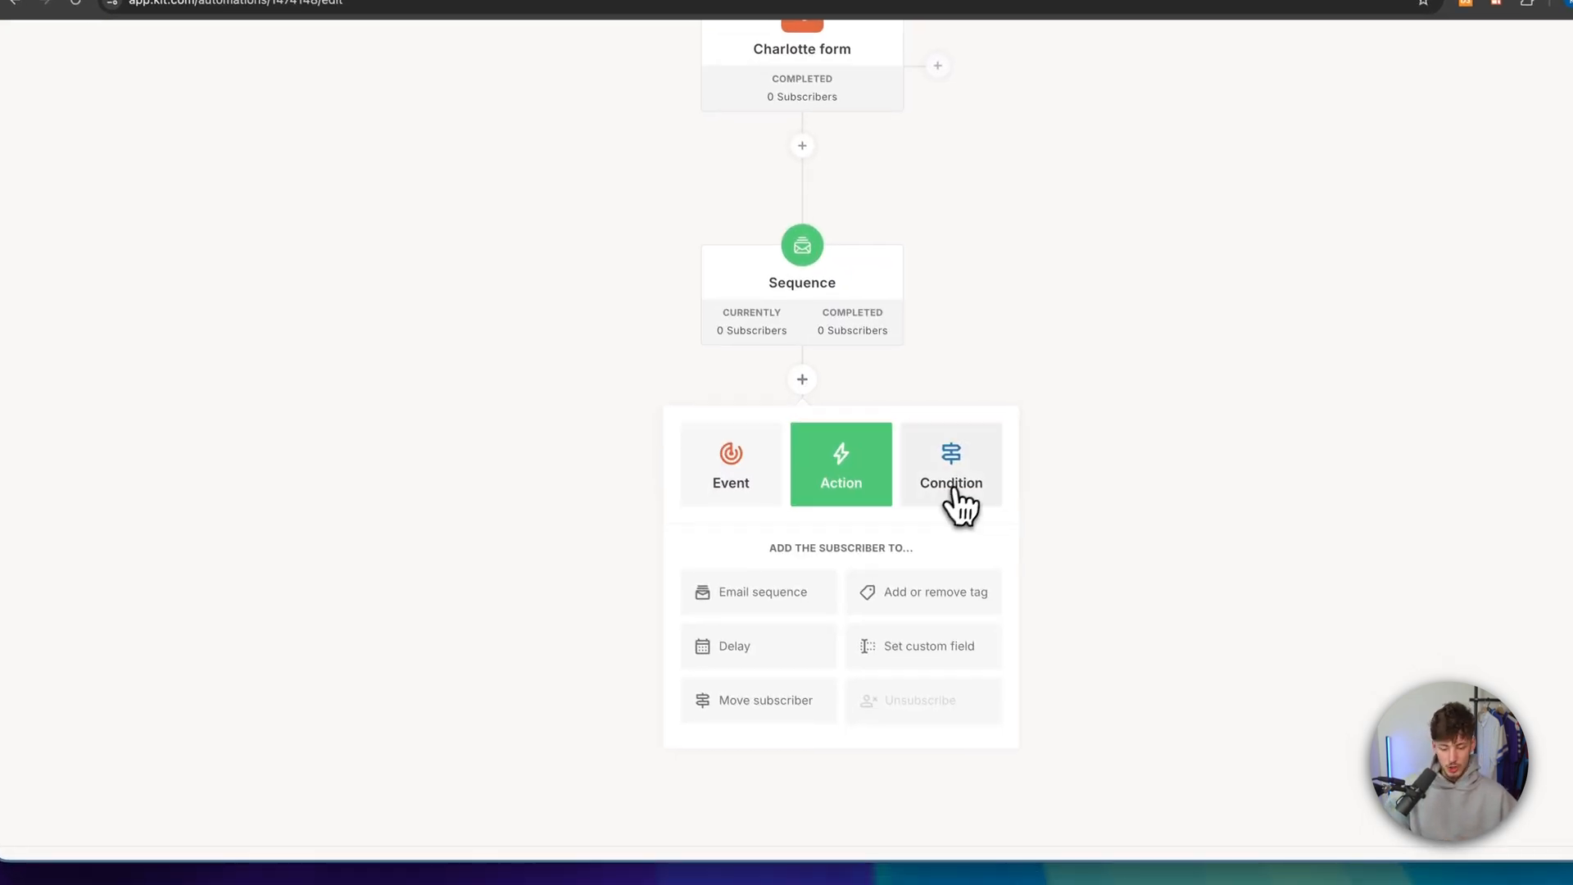
Add an Email Opens condition below the Sequence step, checking for any email opened in the past 3 days
click(953, 492)
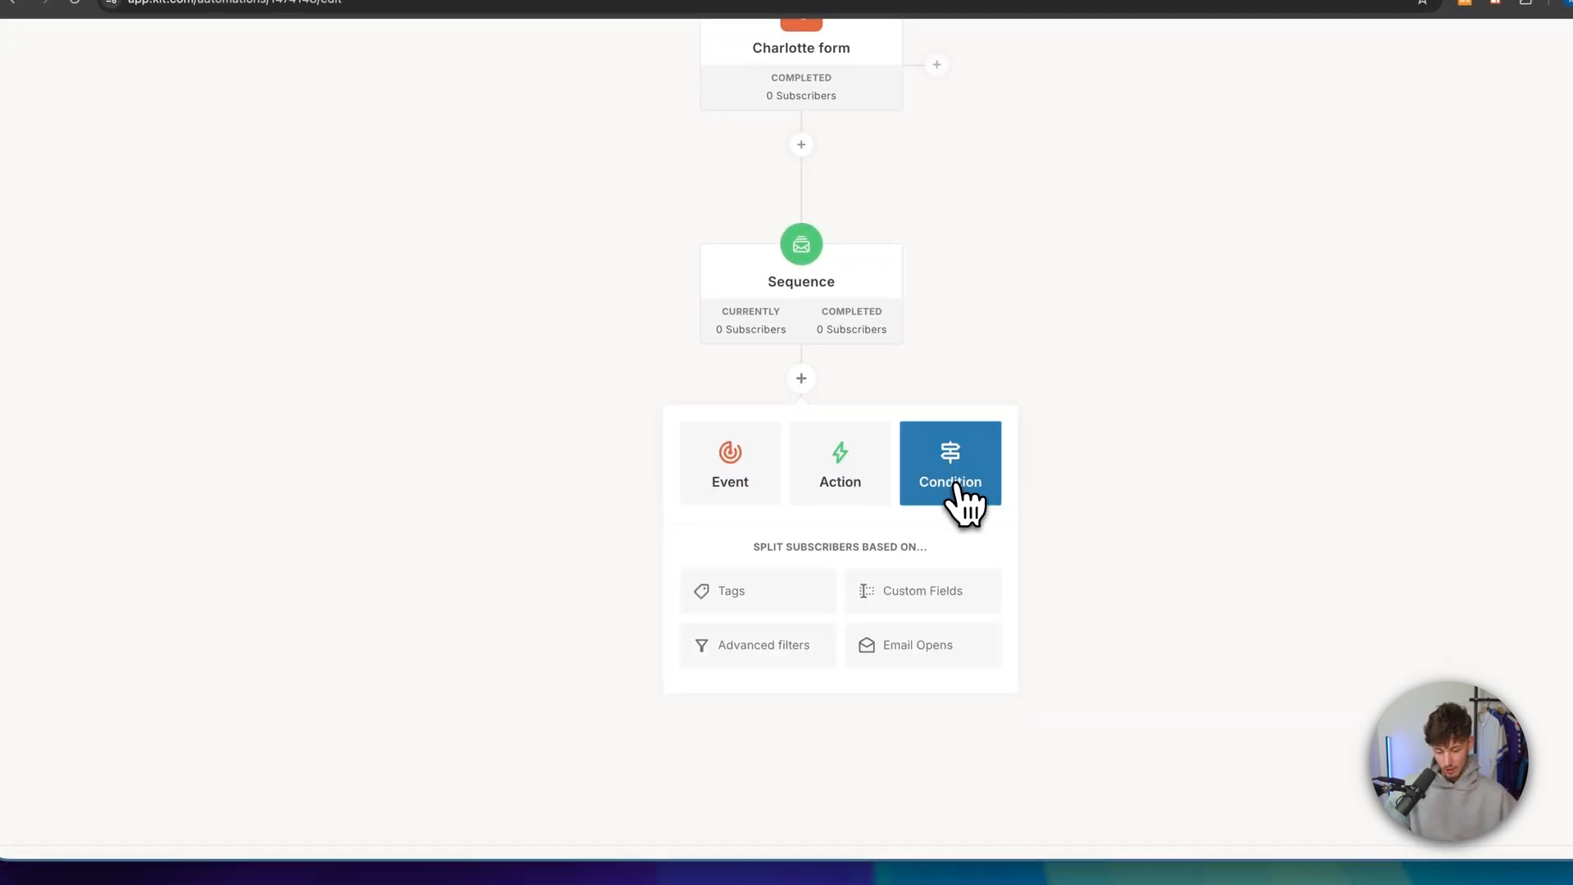
scroll(936, 480, down, 1)
click(903, 680)
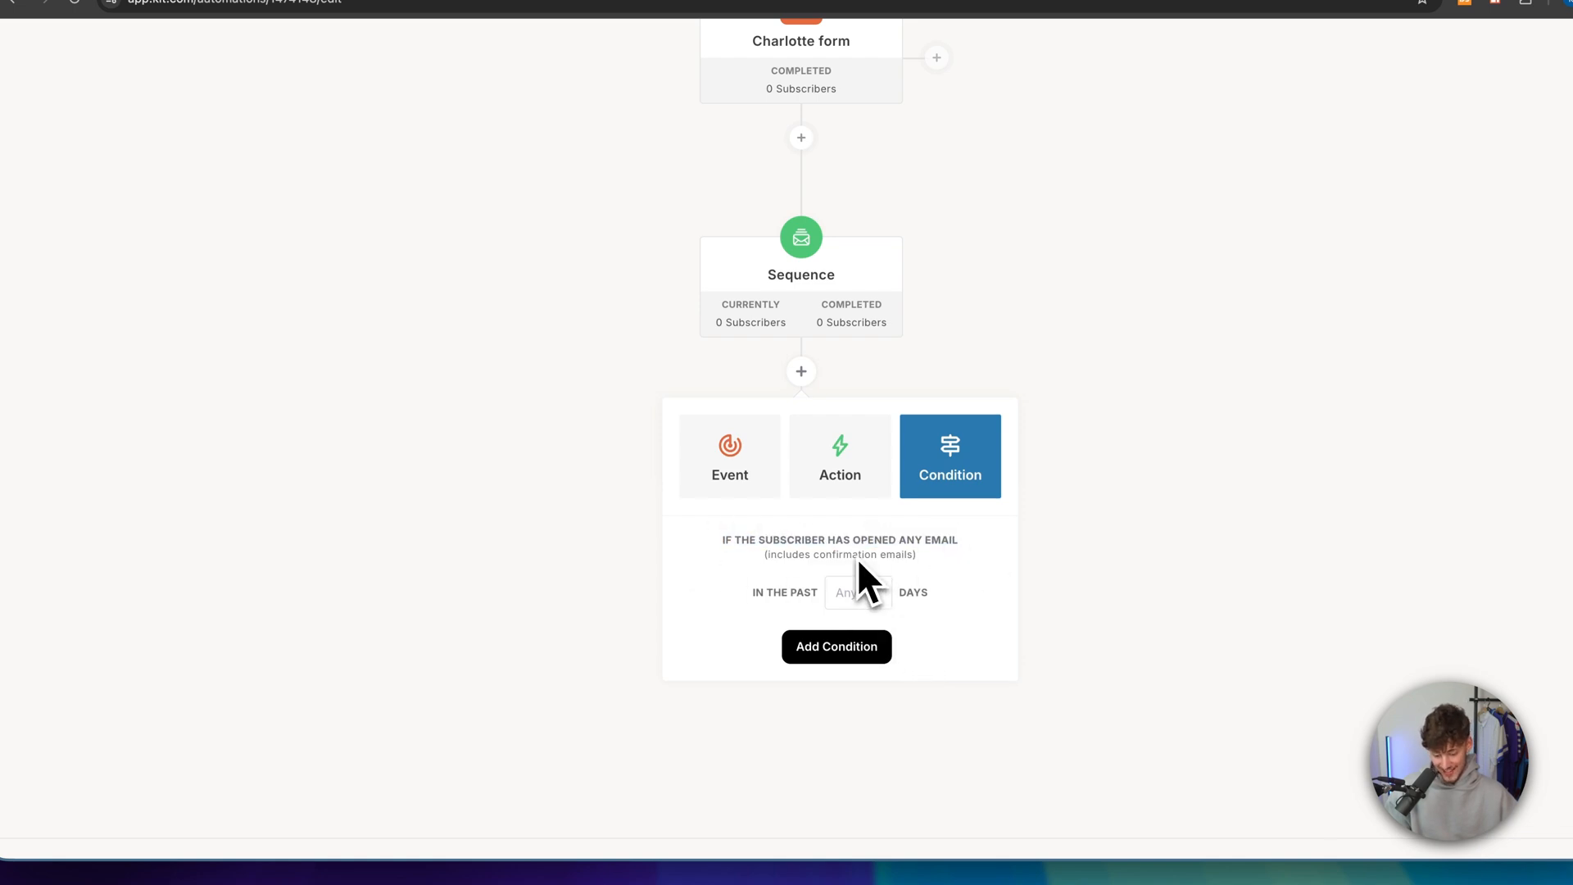
click(850, 593)
text(3)
click(875, 647)
scroll(949, 478, down, 5)
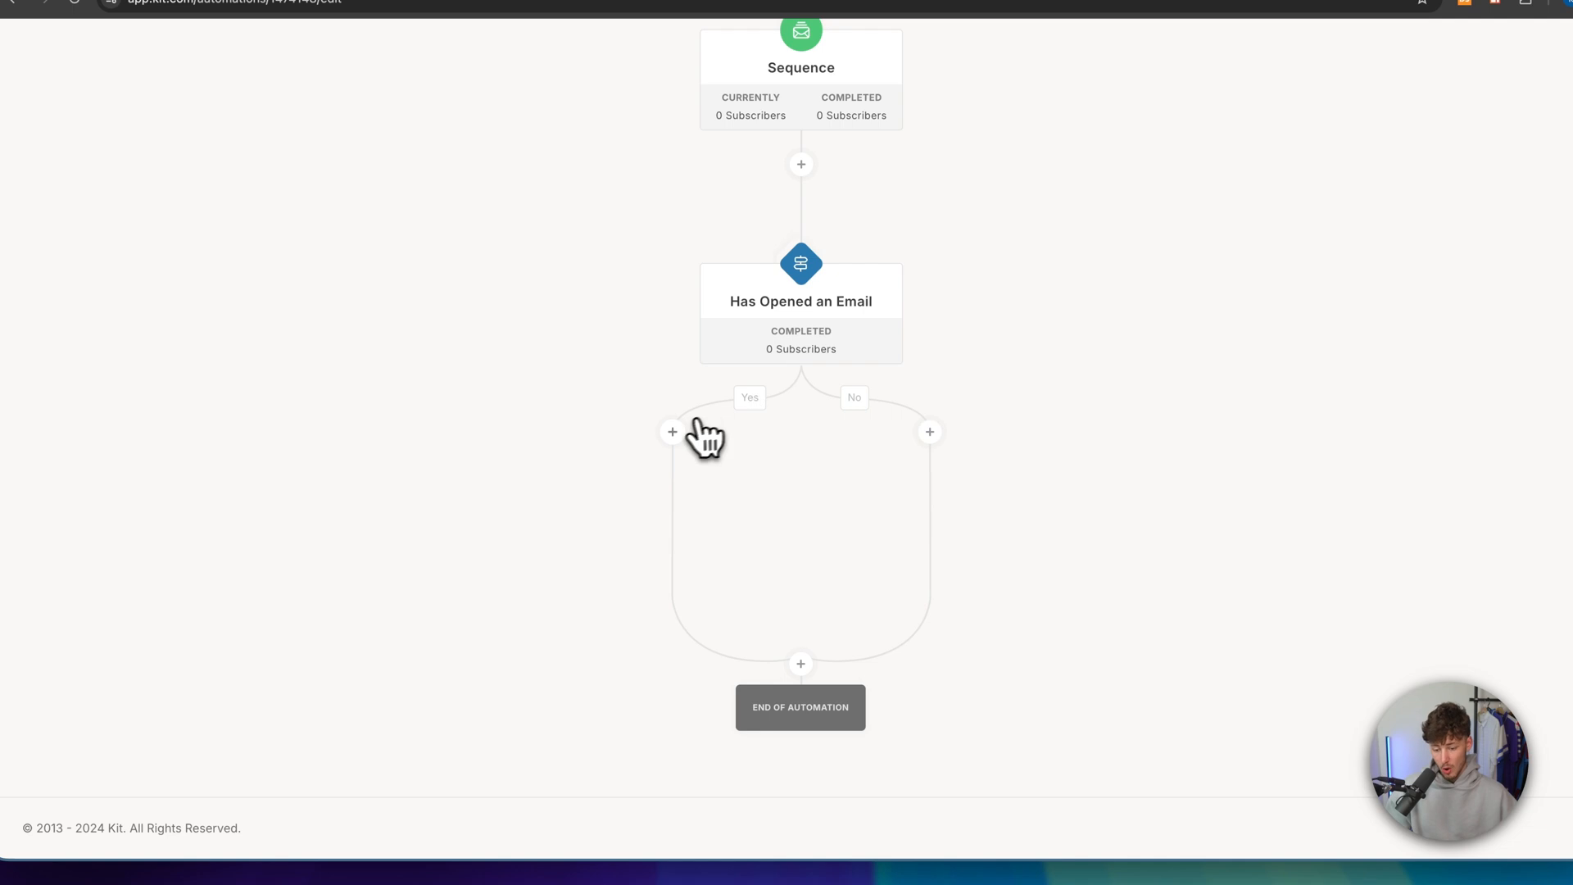
Examine the action options available on the condition's Yes and No branches and close the step picker
click(673, 432)
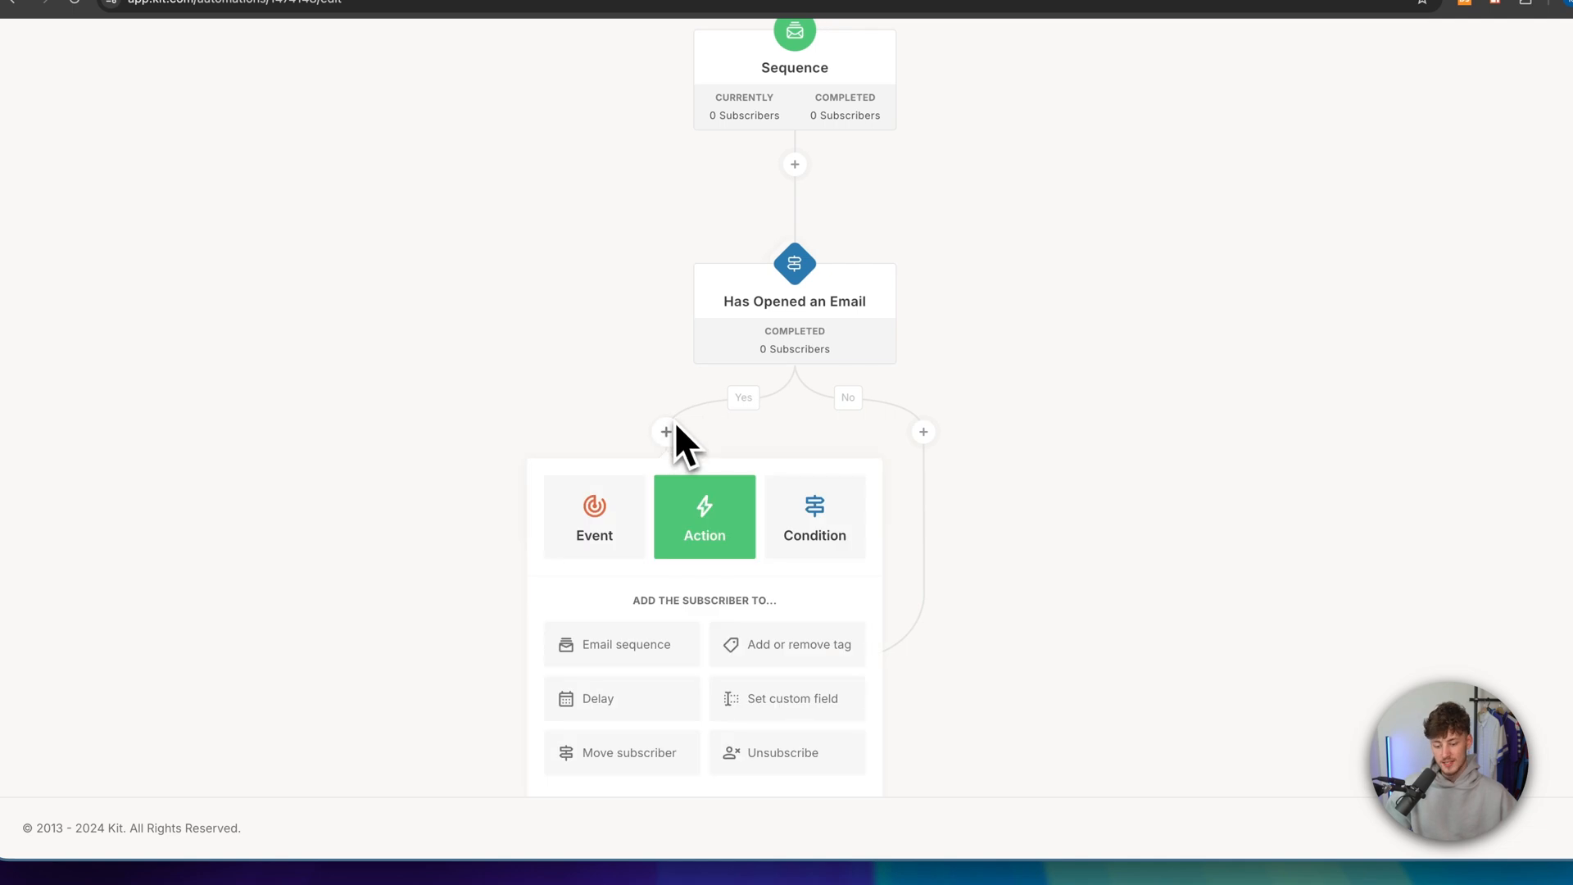
click(923, 431)
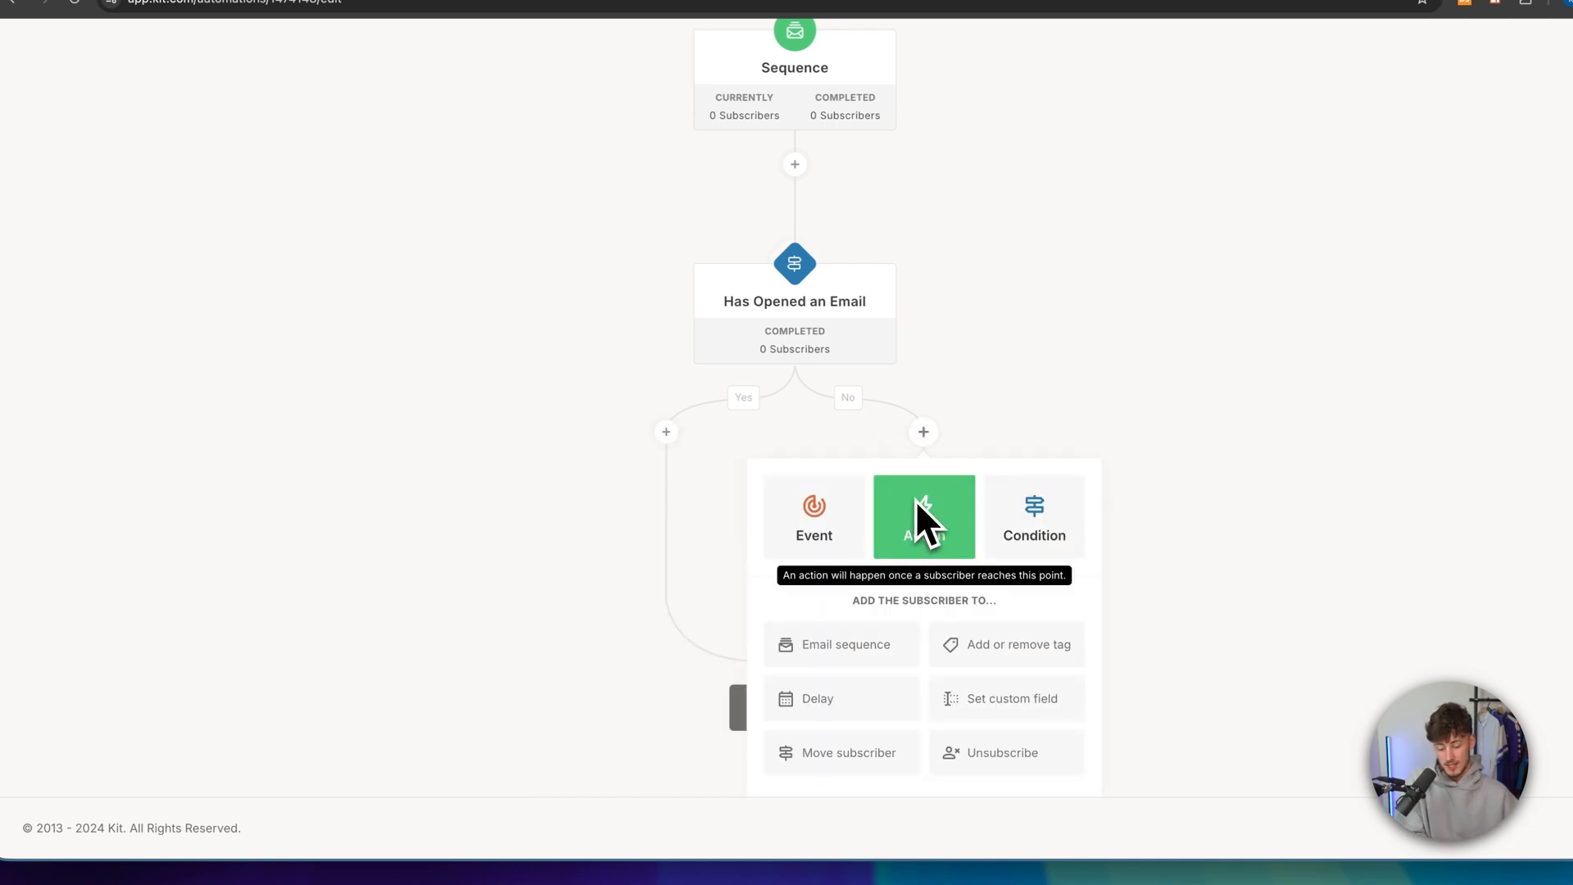
click(744, 453)
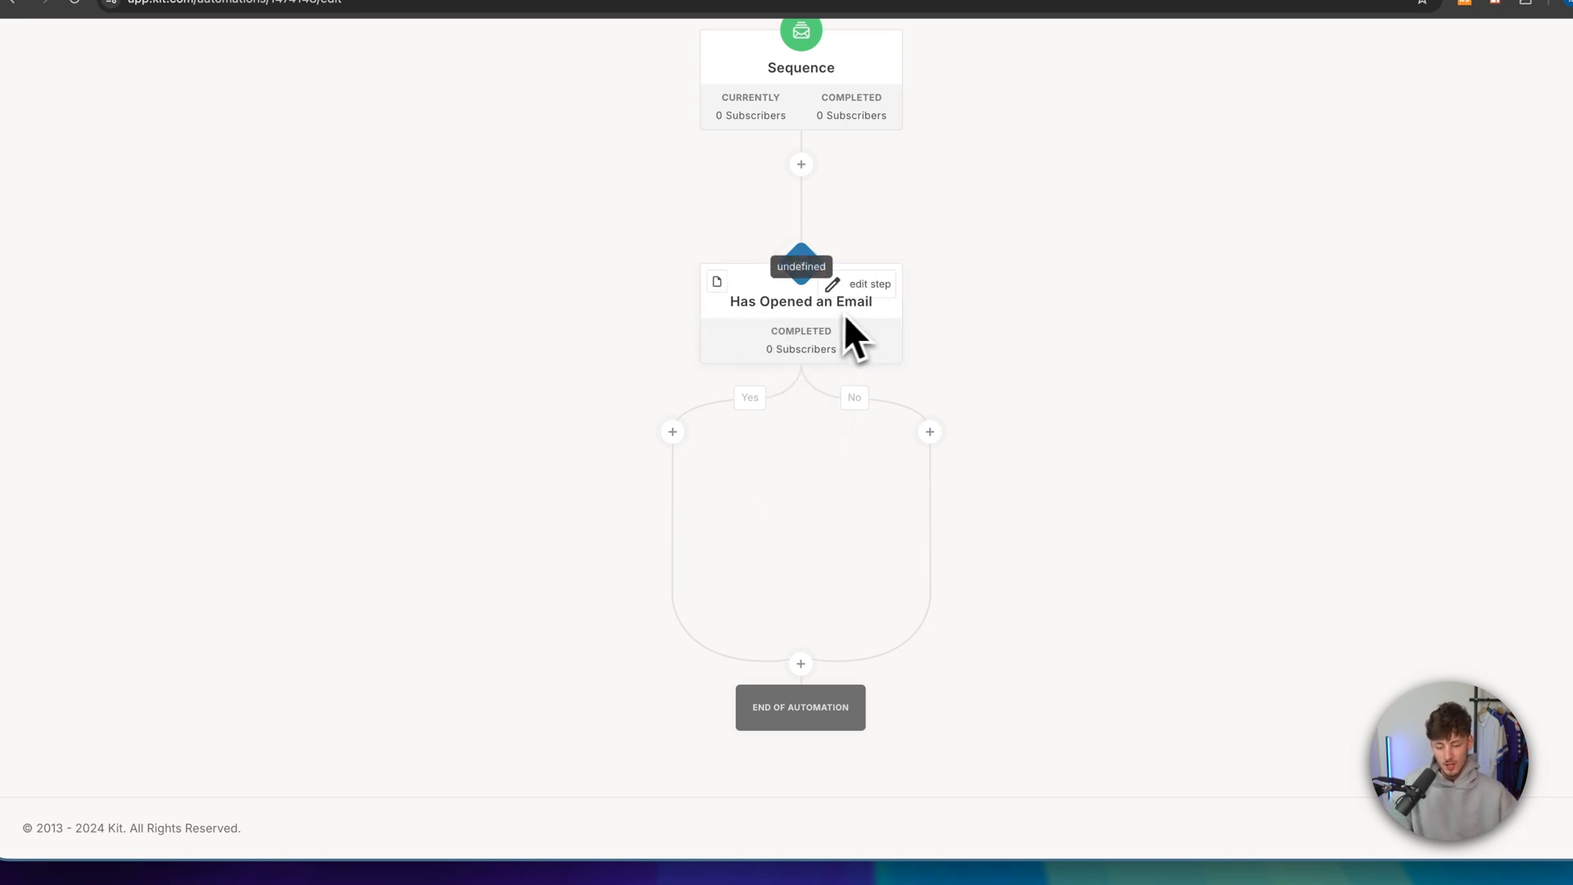
Add a tag-added event to the condition's Yes branch, creating a new tag named "engaged" for it
click(672, 431)
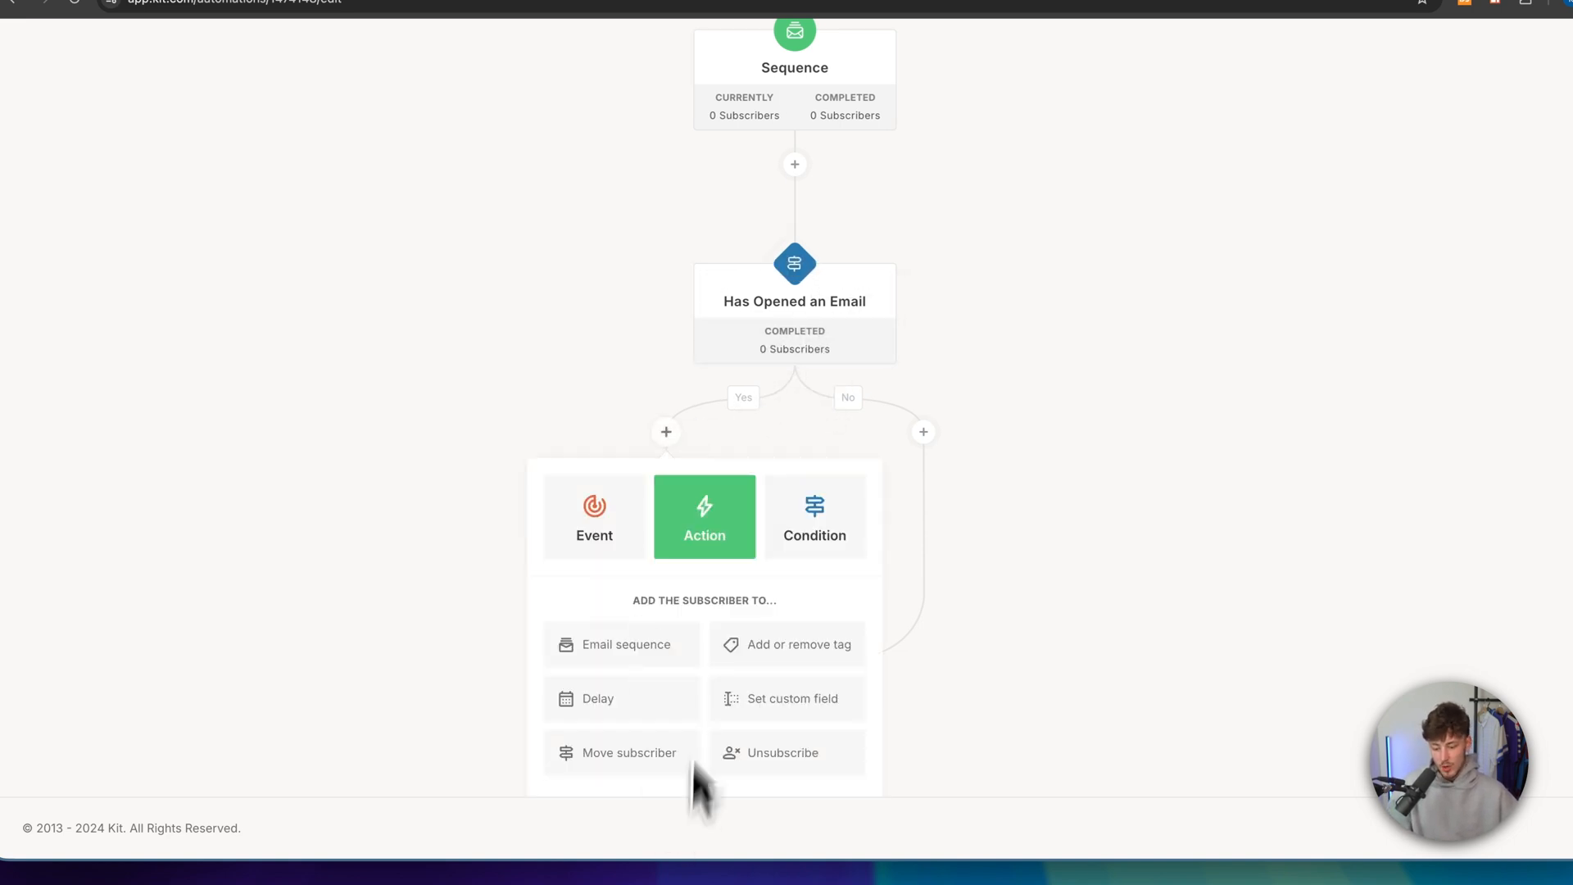
click(609, 524)
click(615, 643)
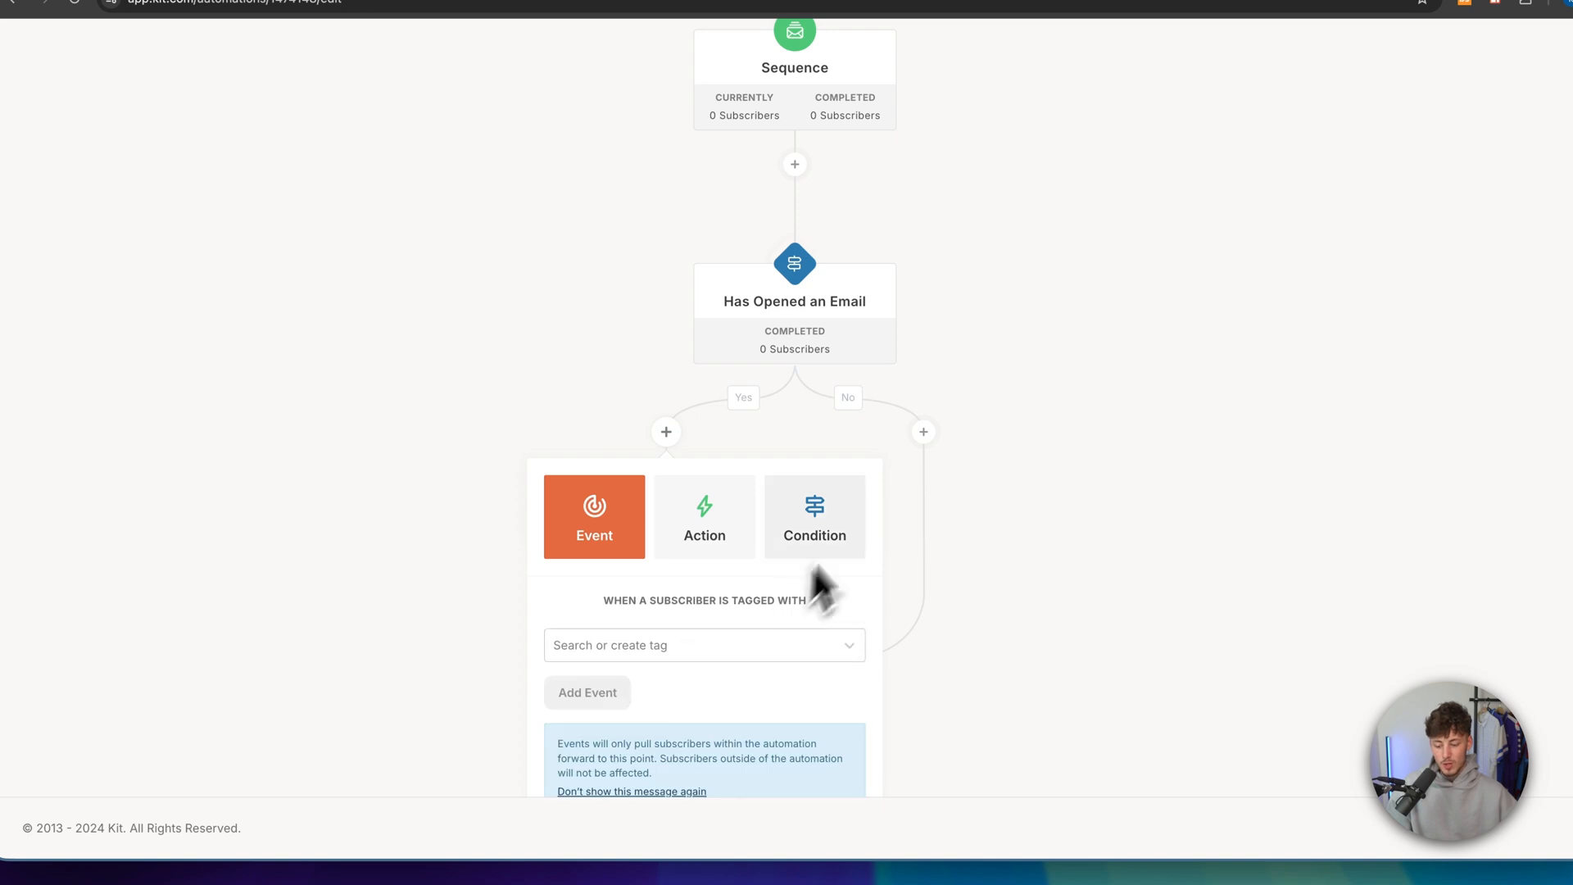
click(630, 649)
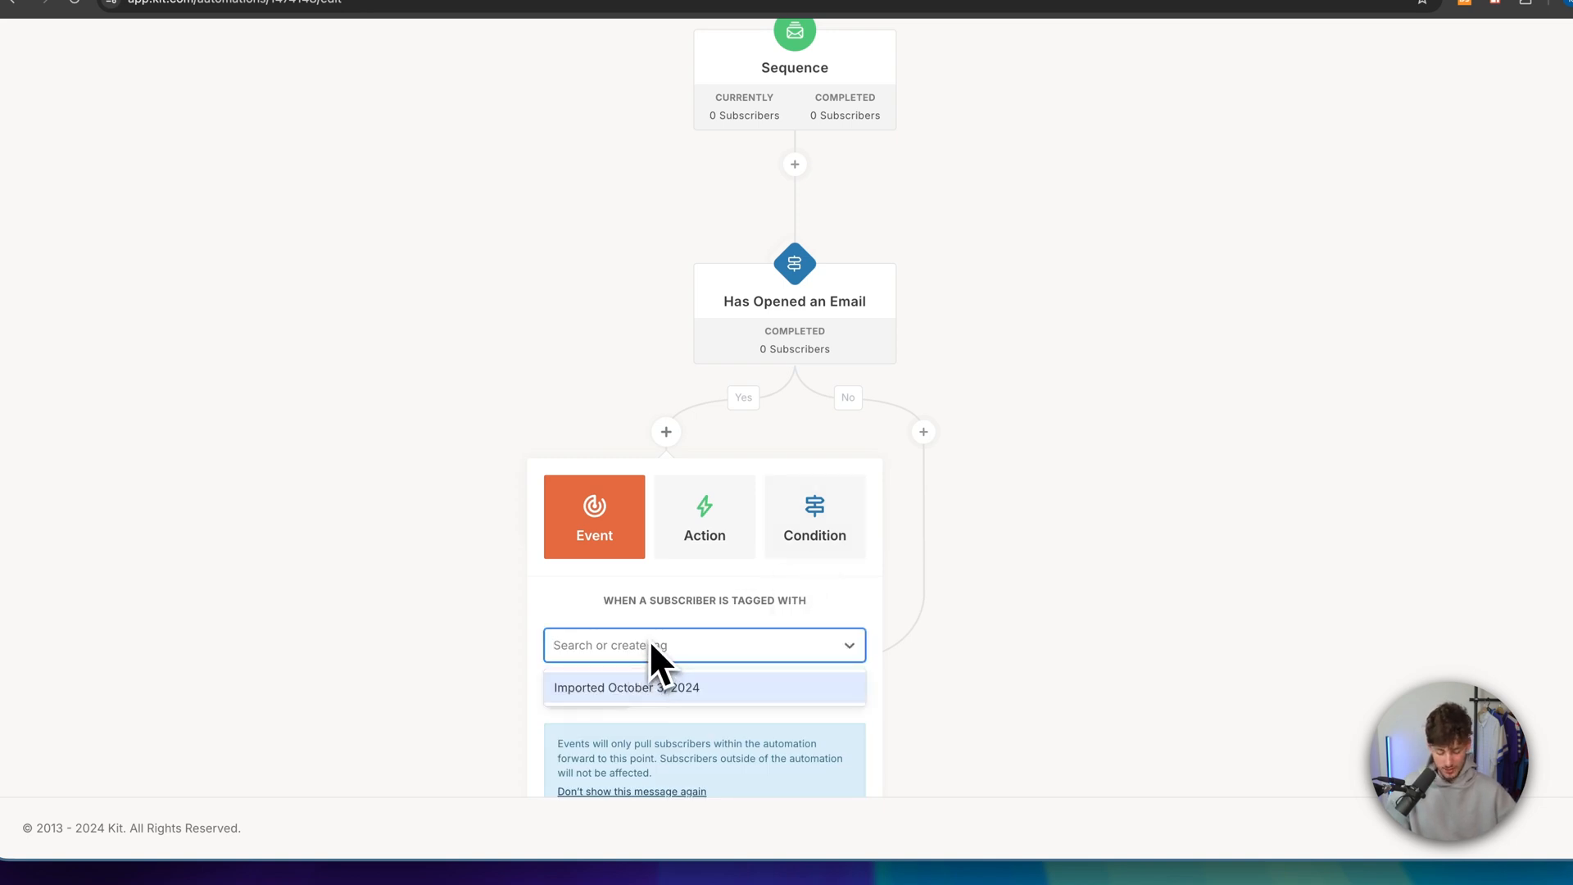
text(engaged)
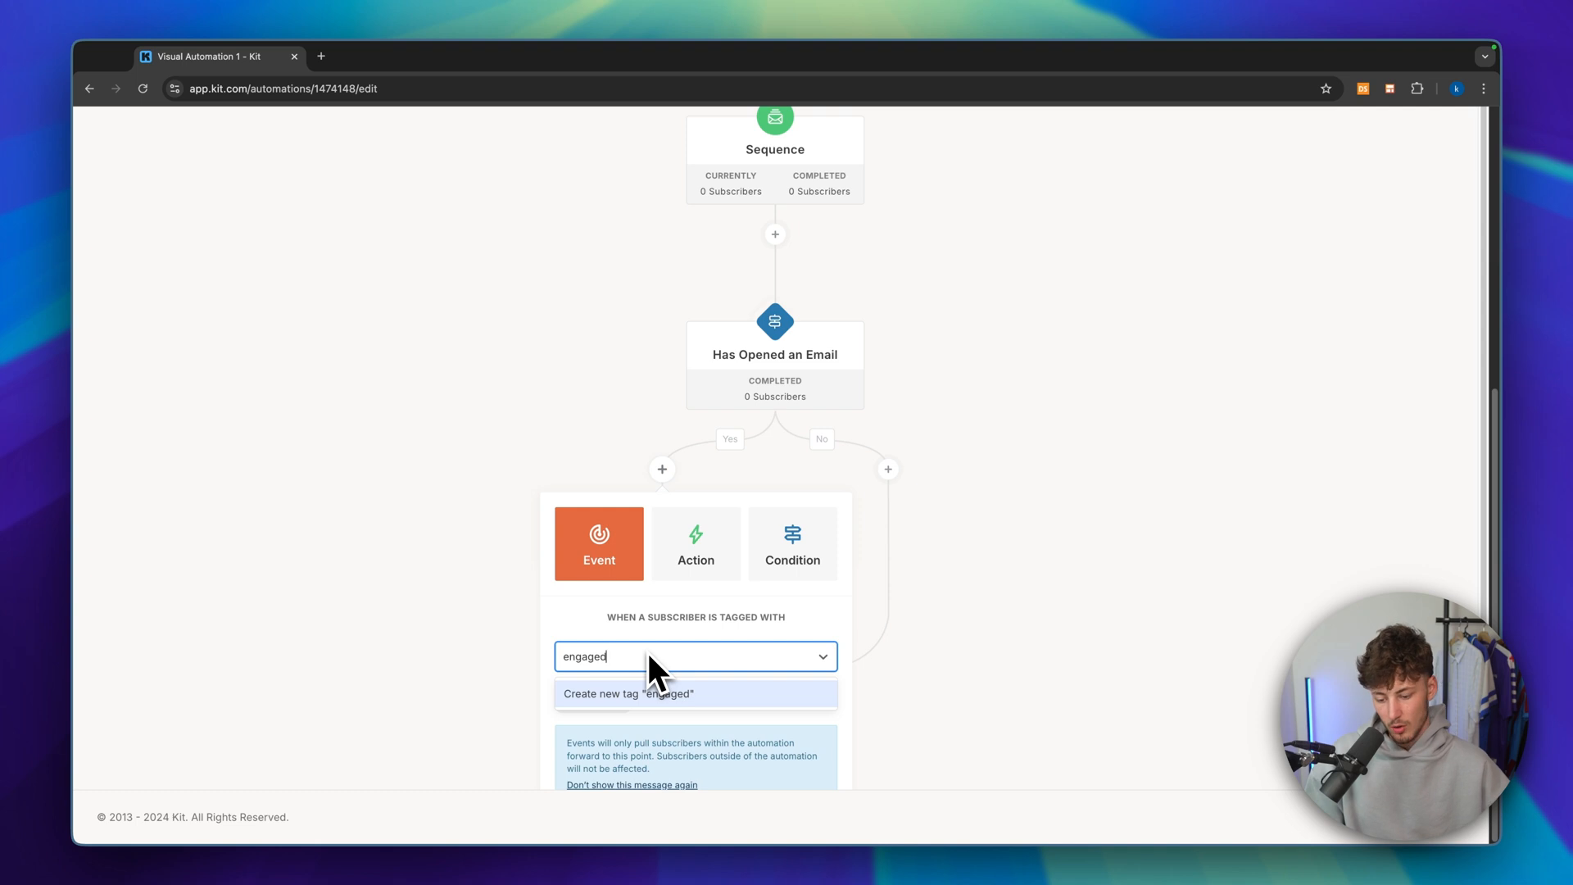
click(655, 693)
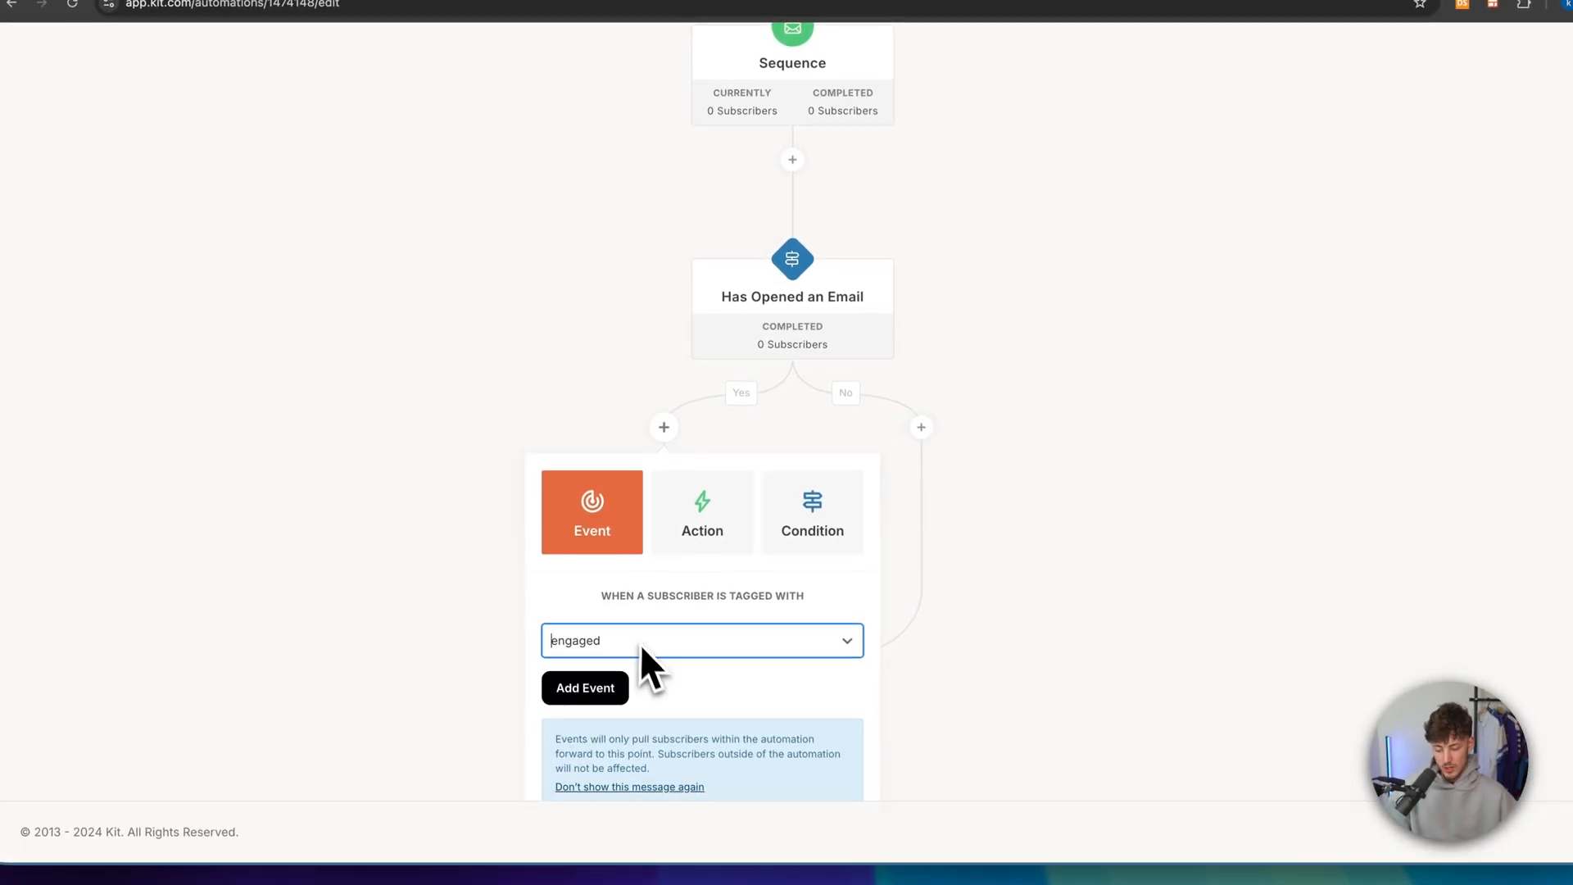
click(603, 663)
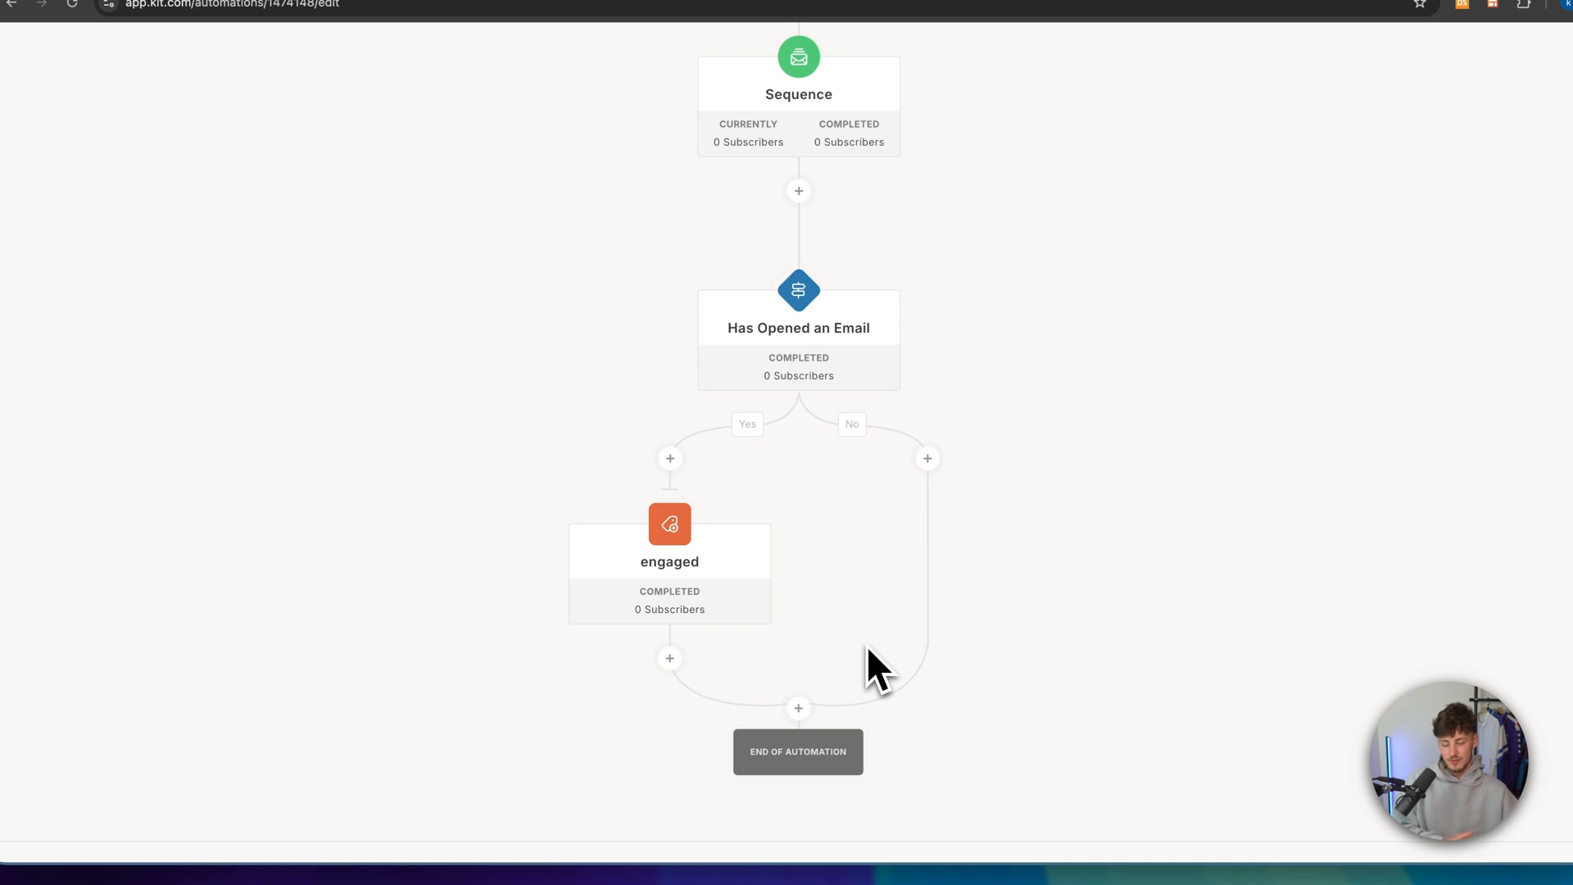
Draft a new automation rule that subscribes a user to a sequence when the tag "engaged" is added
scroll(867, 645, up, 5)
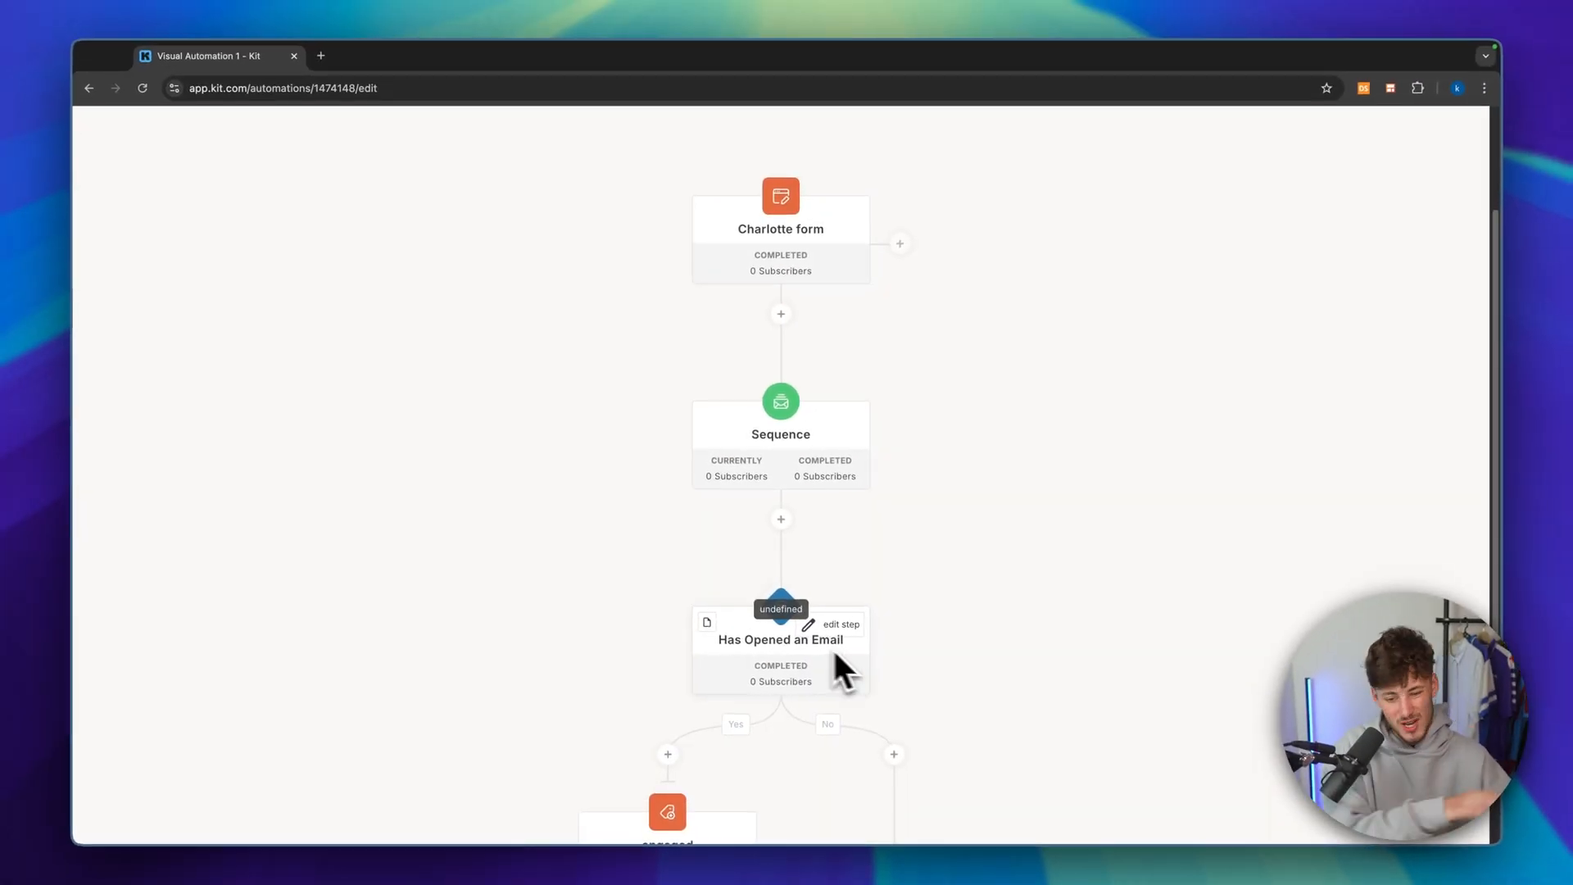
scroll(898, 500, up, 3)
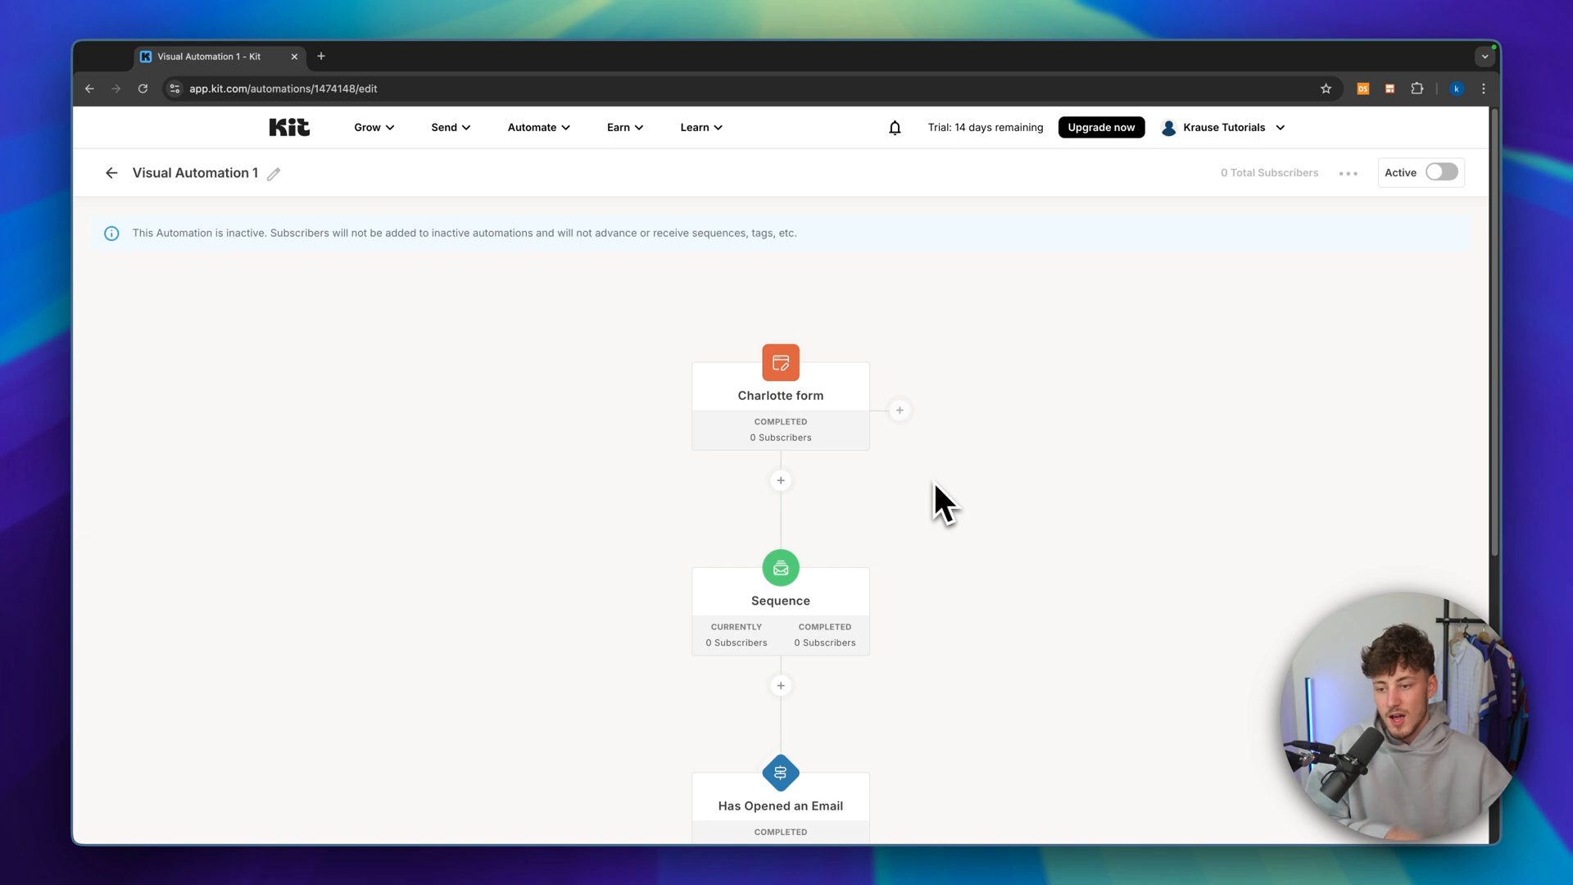
scroll(888, 500, down, 2)
scroll(905, 548, up, 2)
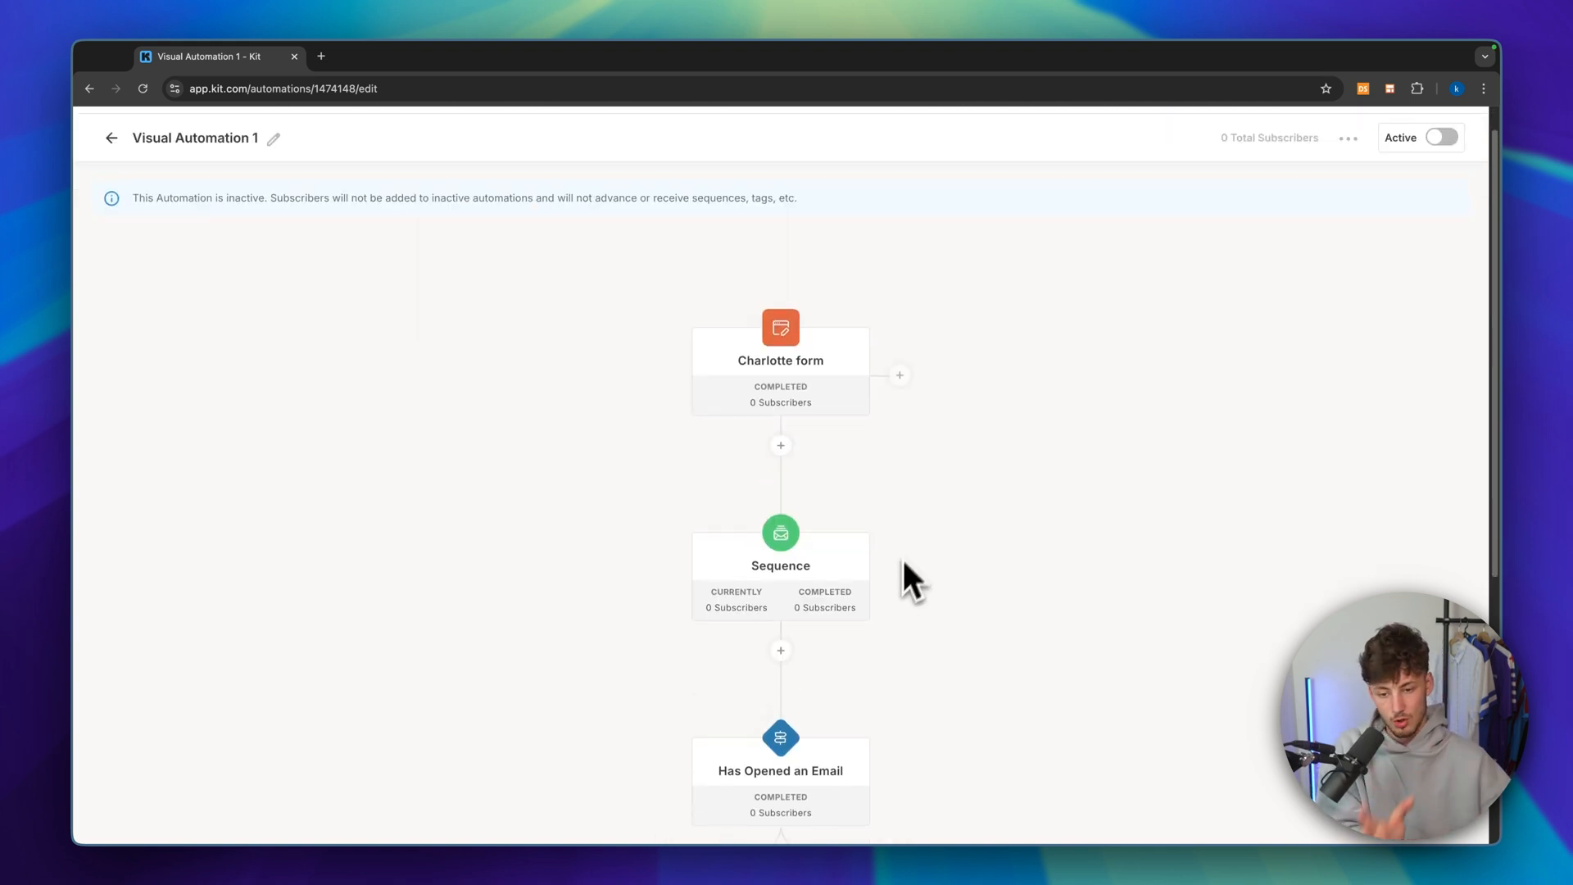
click(532, 127)
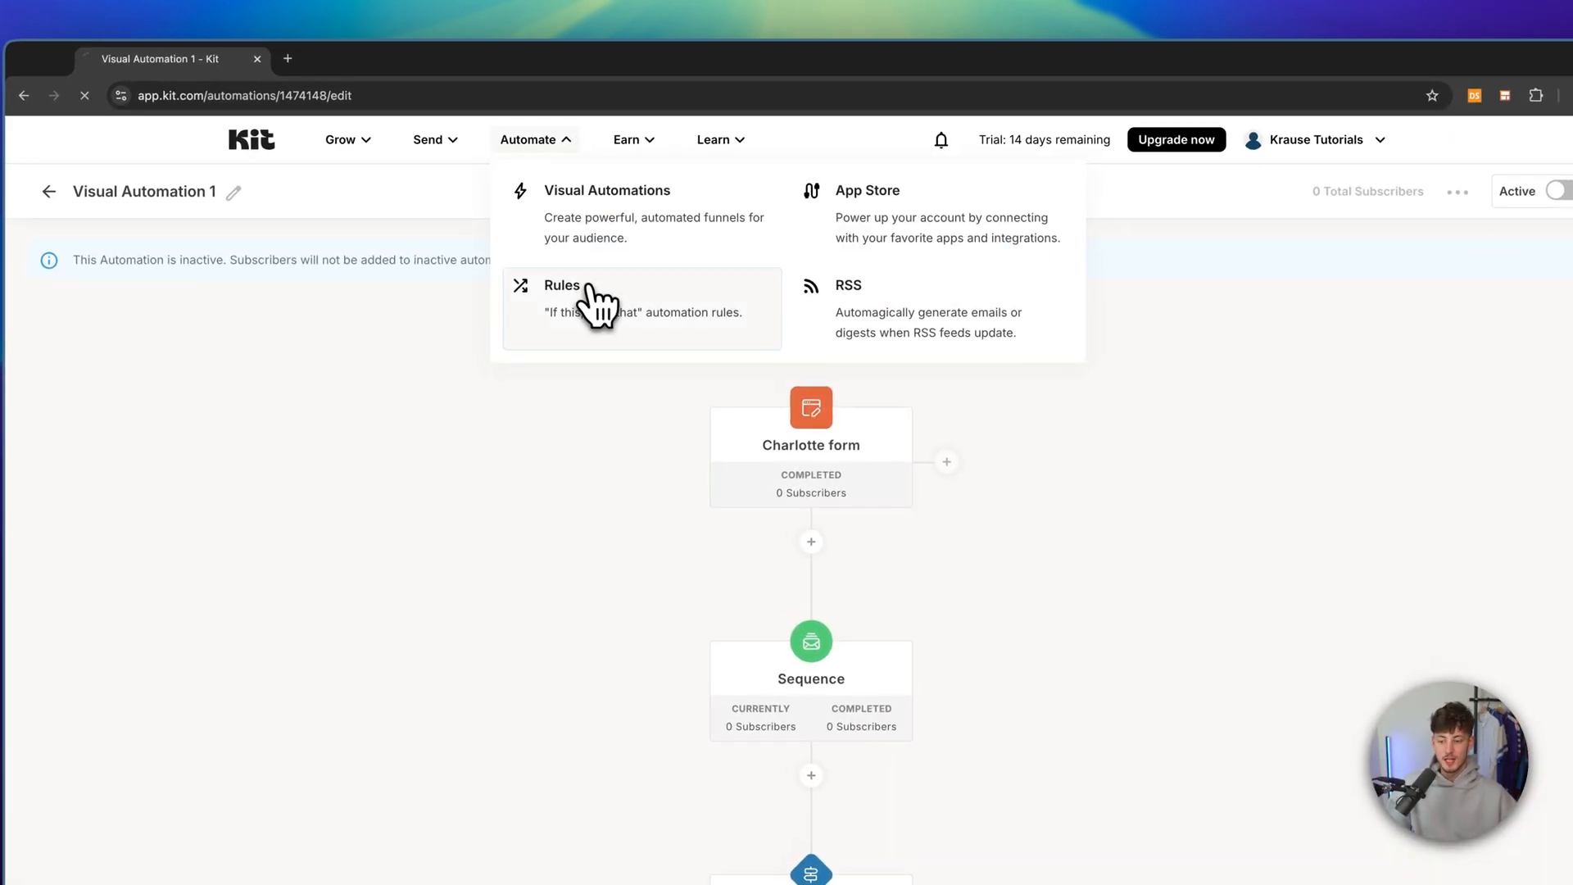
click(596, 304)
click(1323, 193)
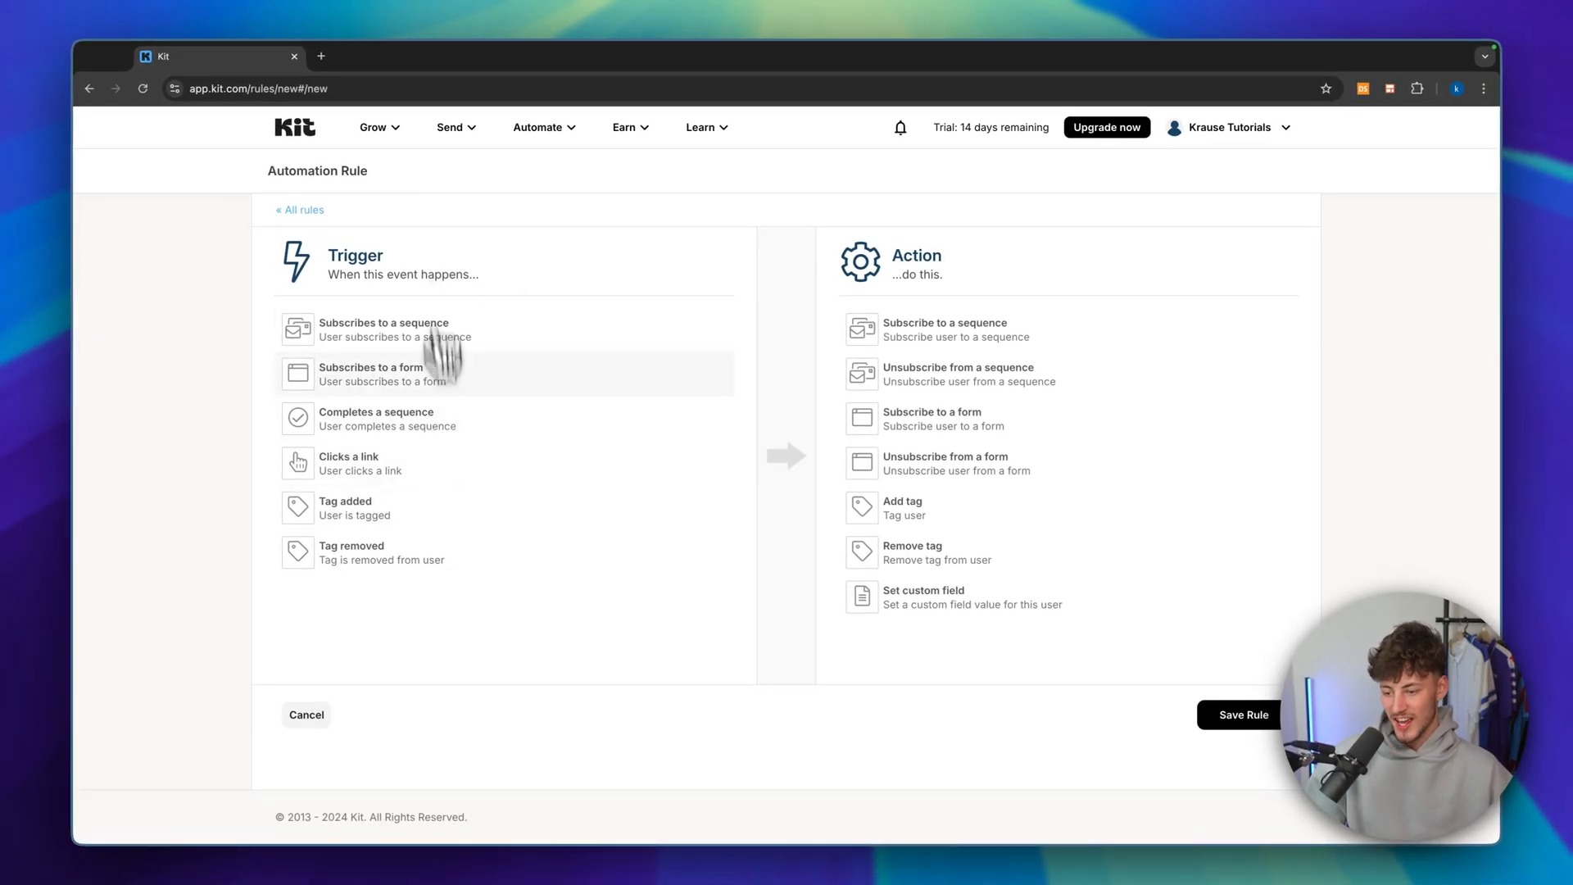
click(368, 523)
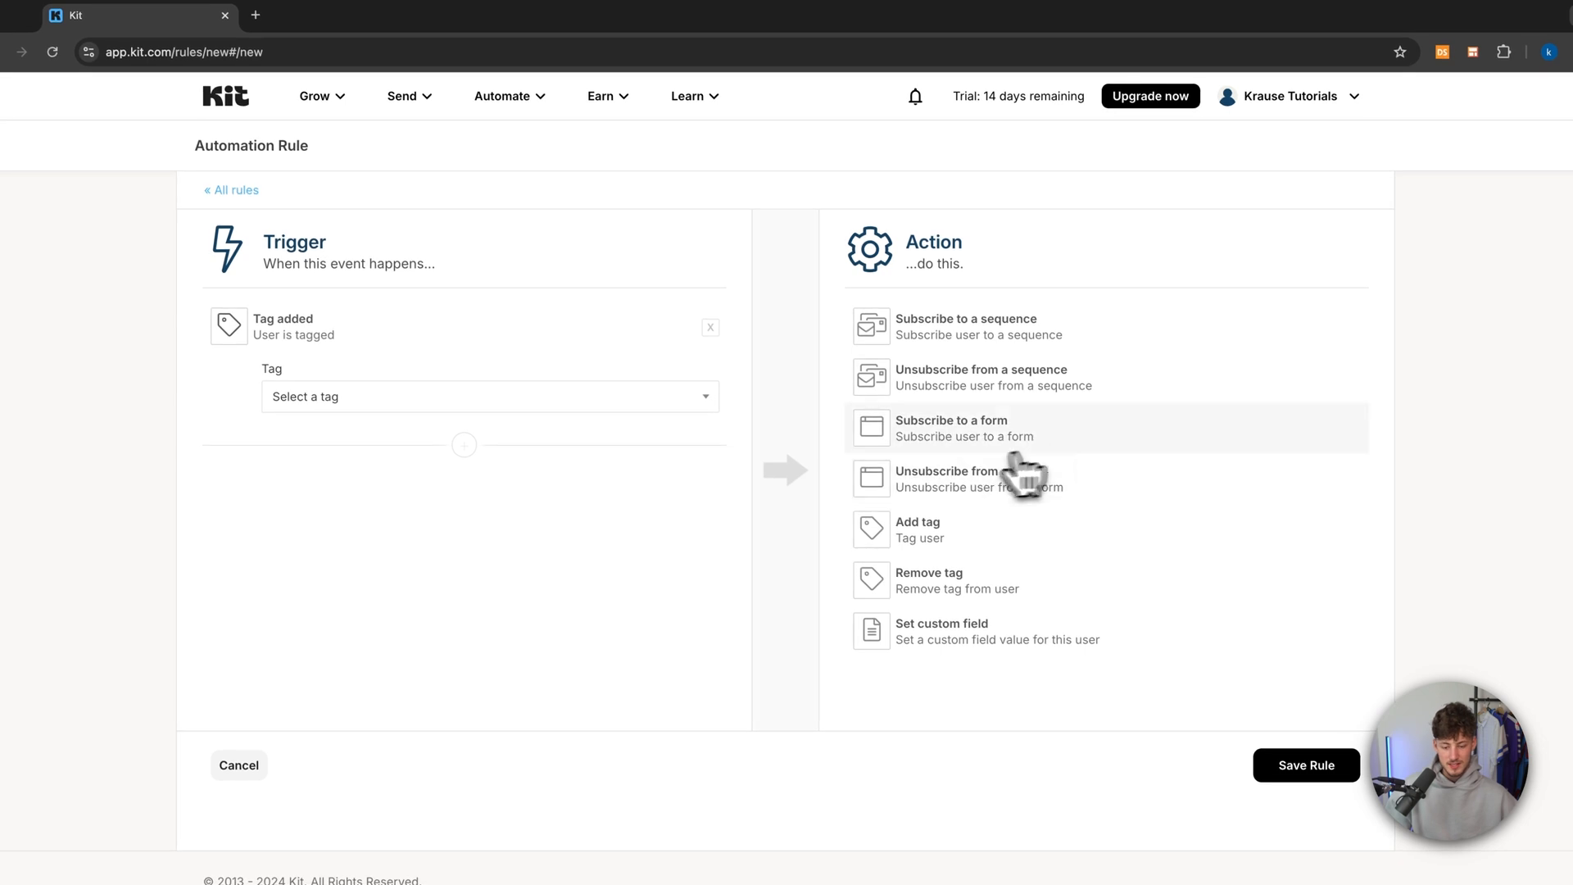
click(984, 334)
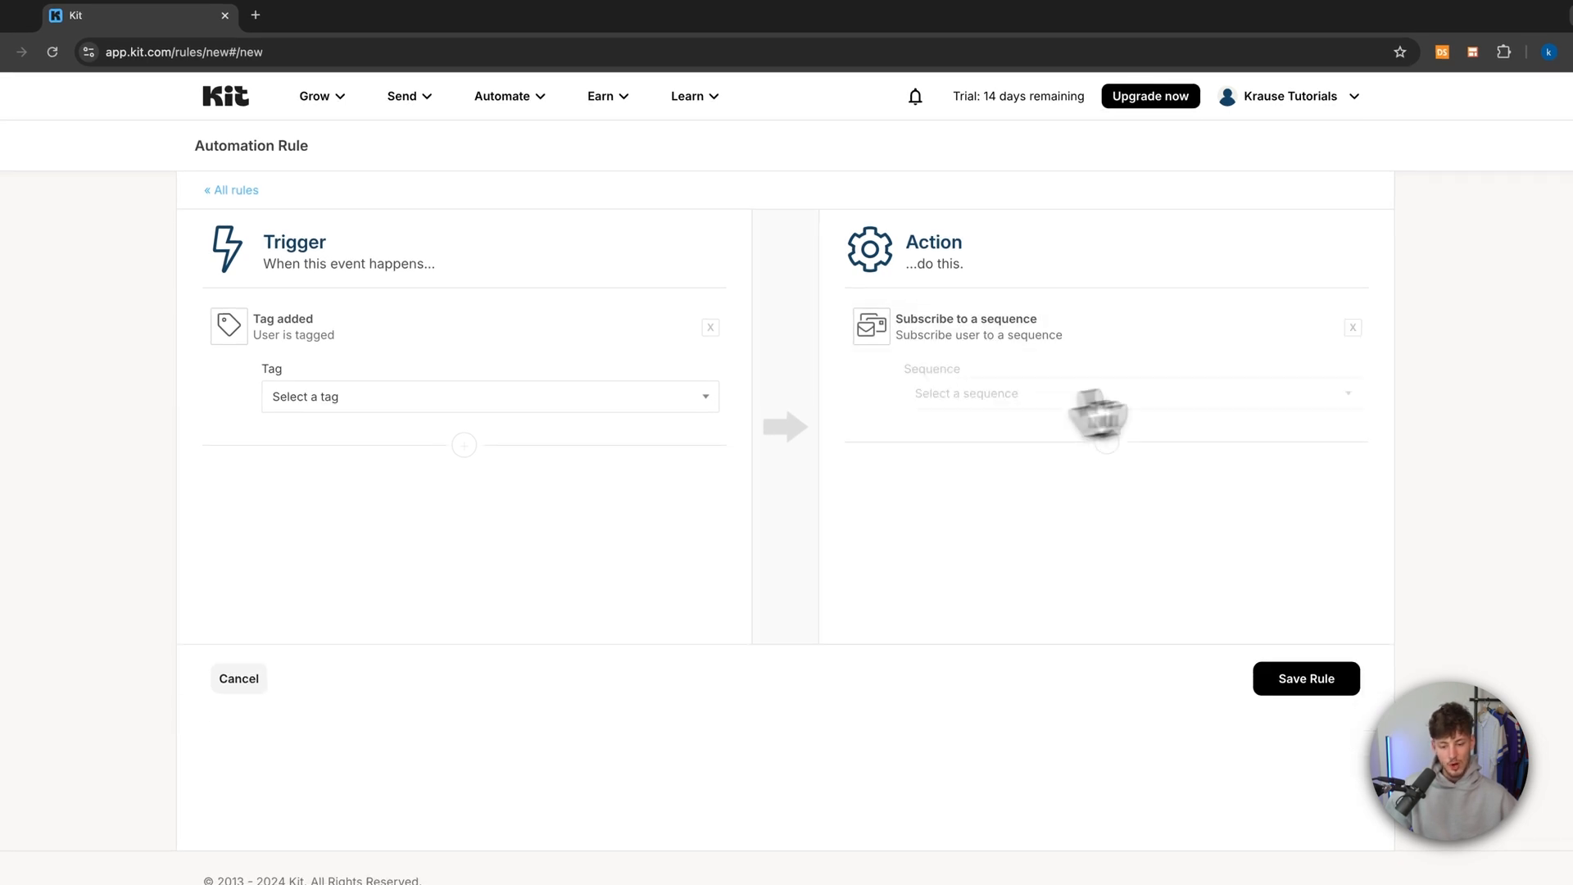
click(333, 415)
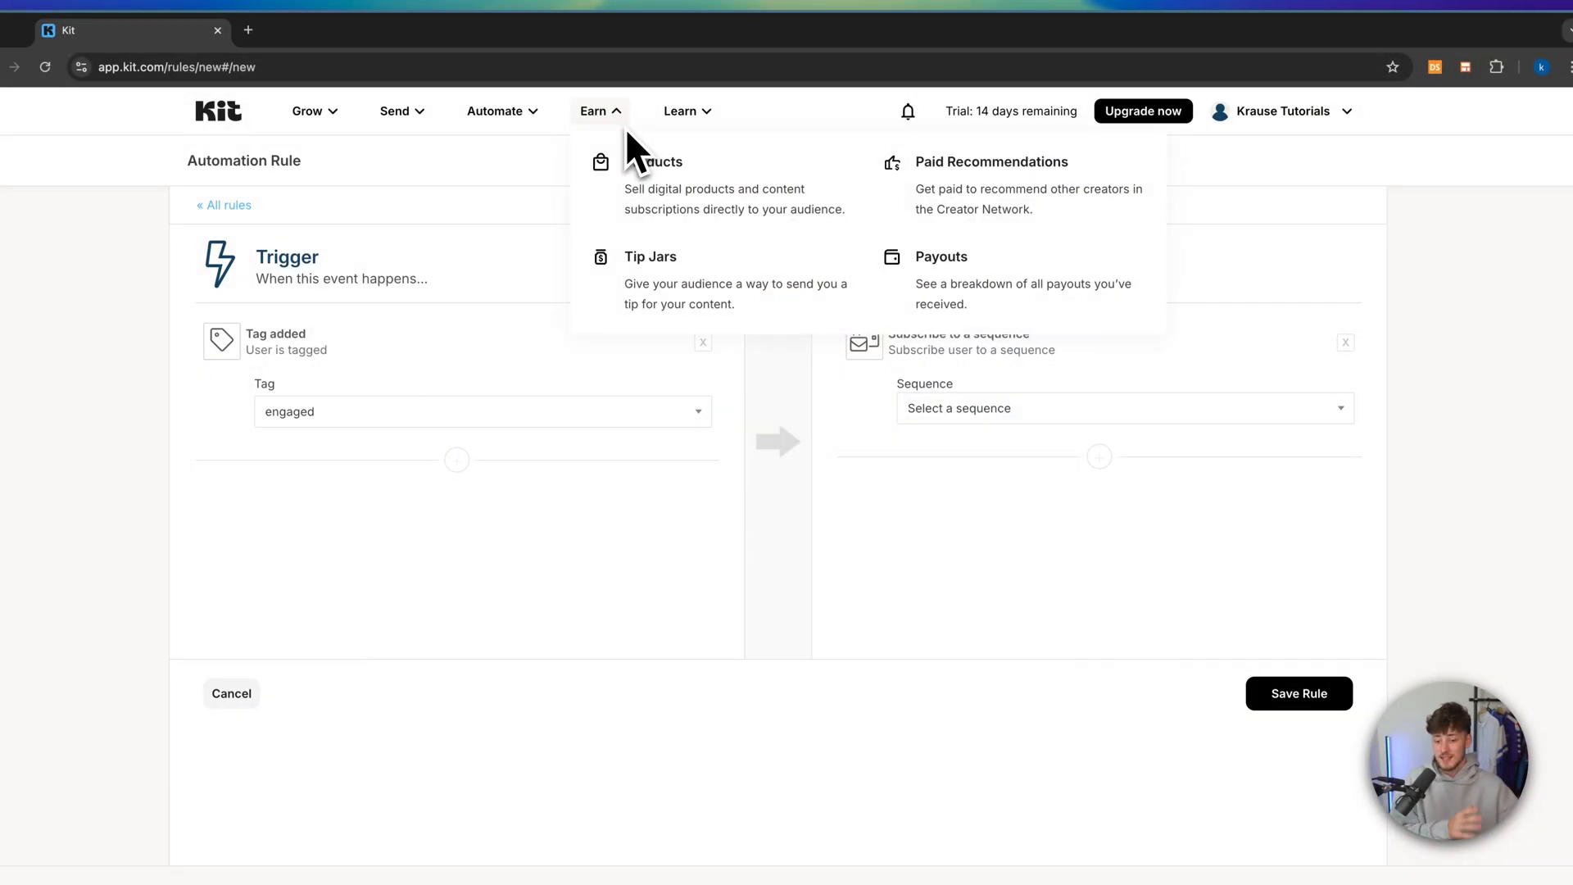
Start a new product named "Ebook" with the pay-once Product type and continue to its pricing
click(723, 188)
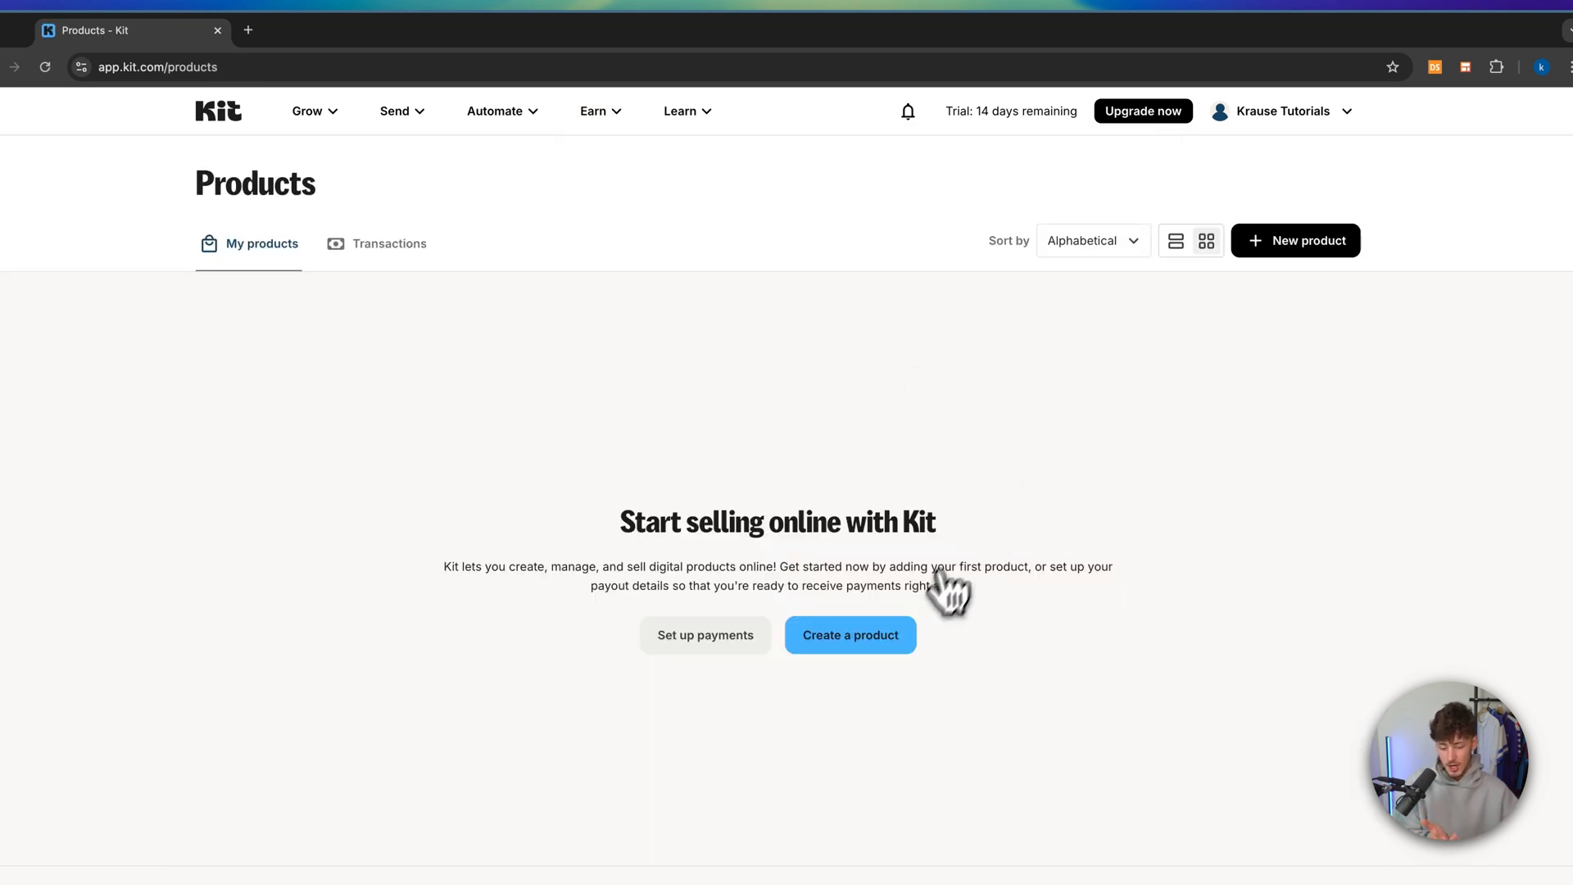
click(856, 637)
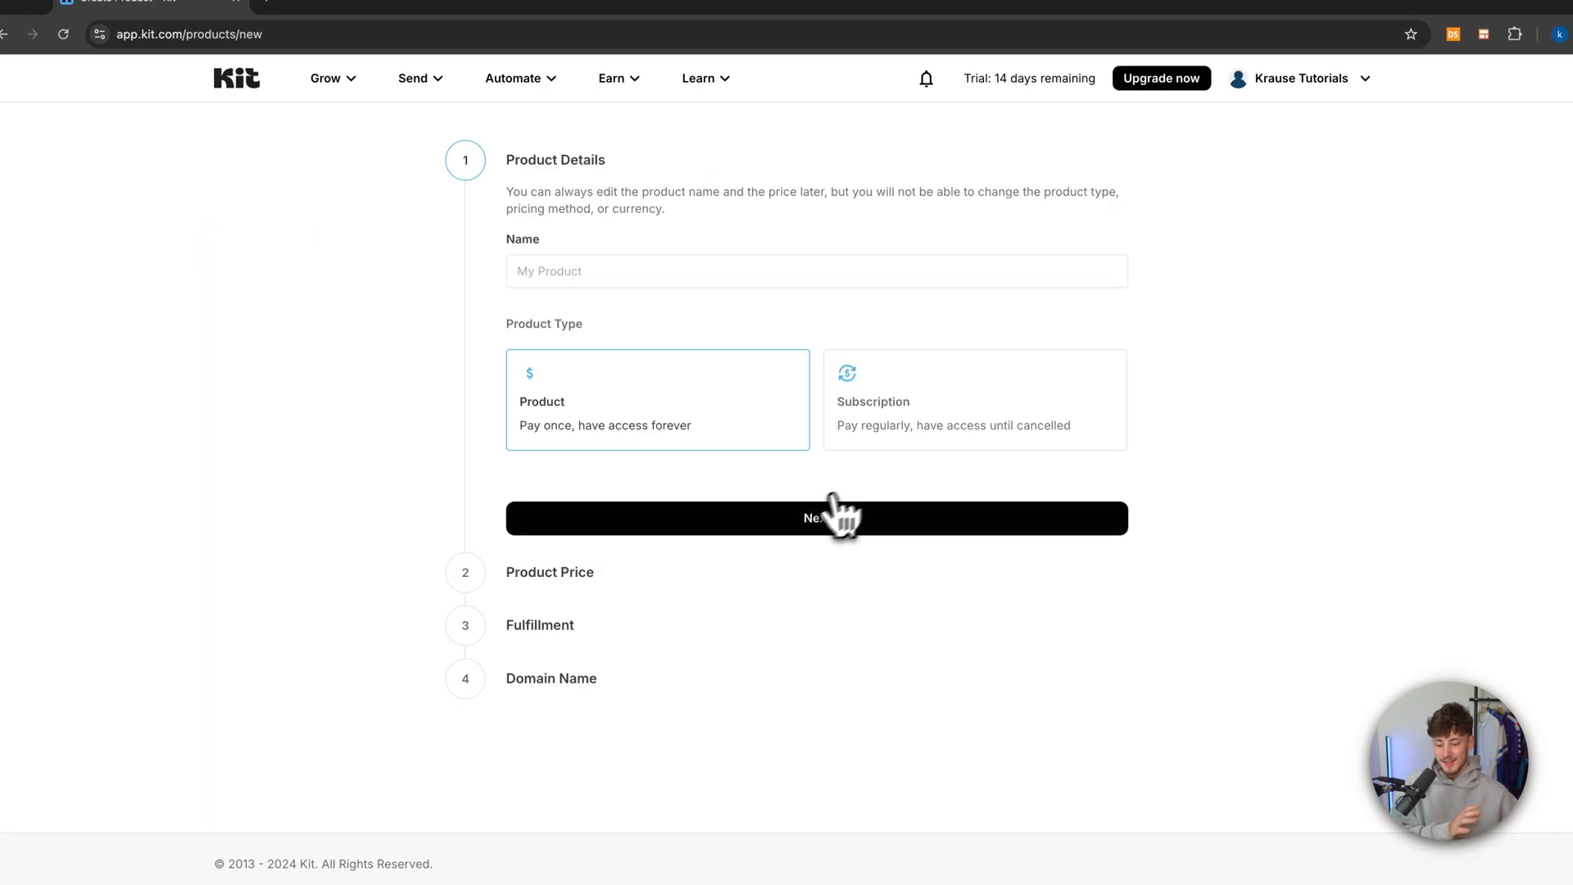
click(540, 271)
text(Ebook)
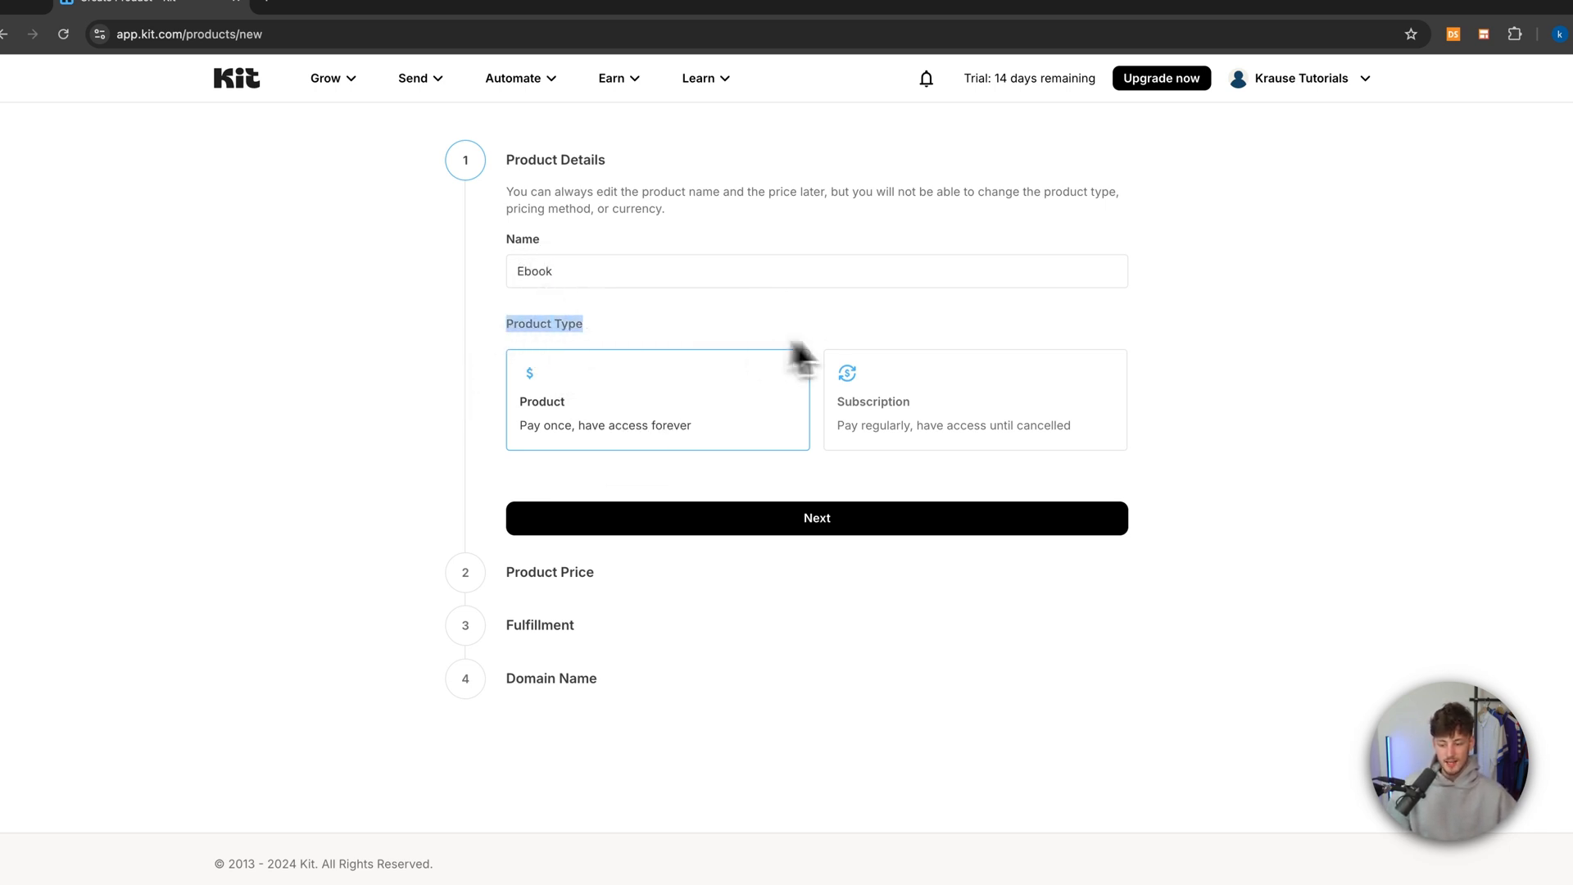
click(791, 438)
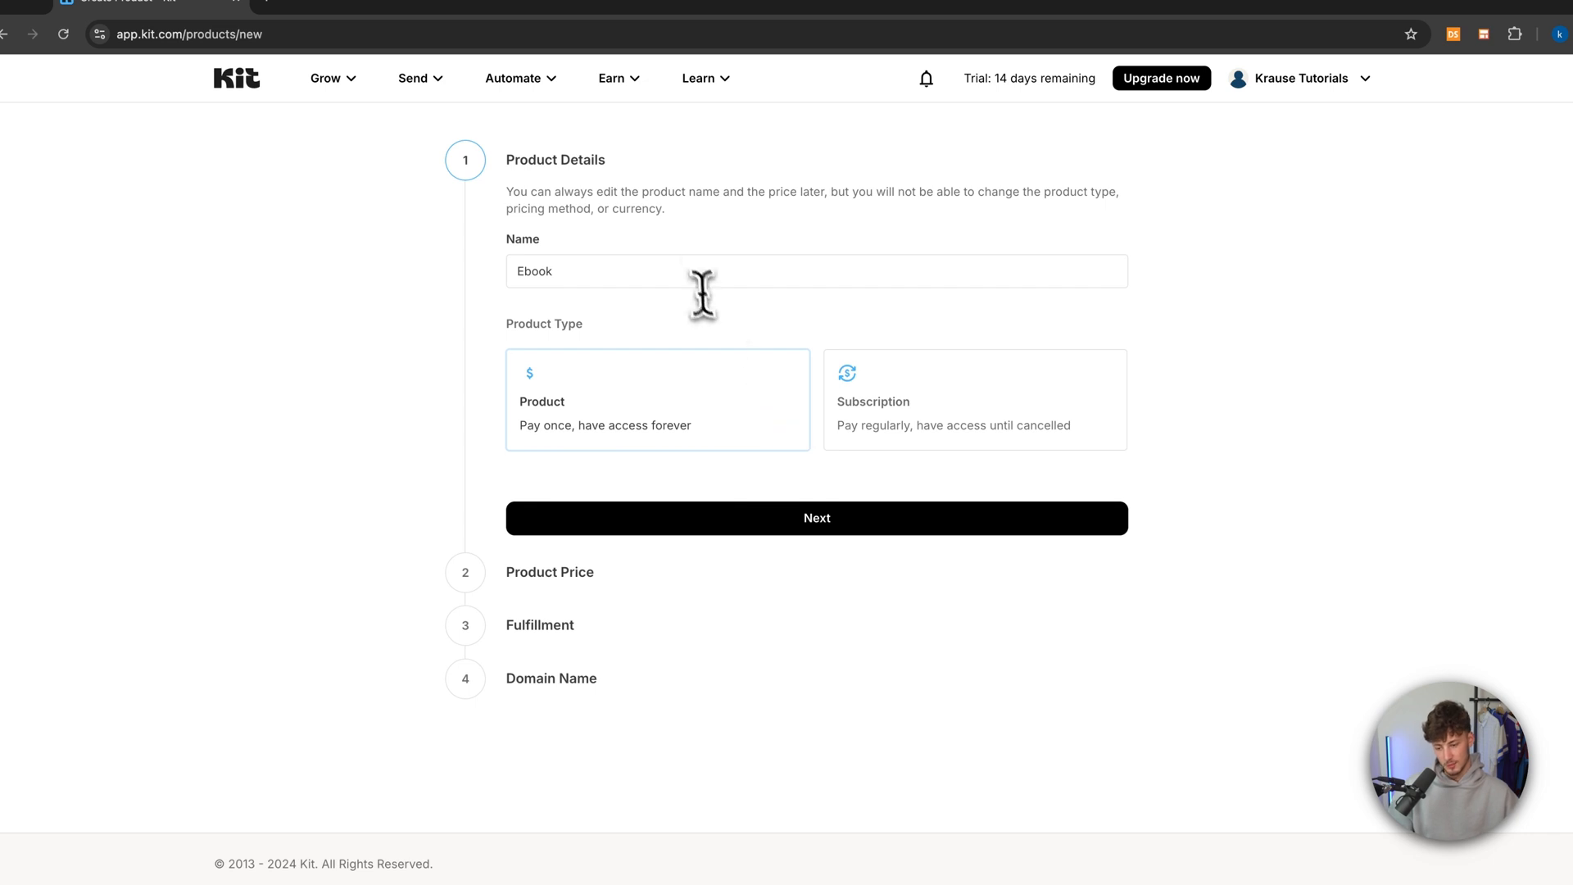
click(754, 525)
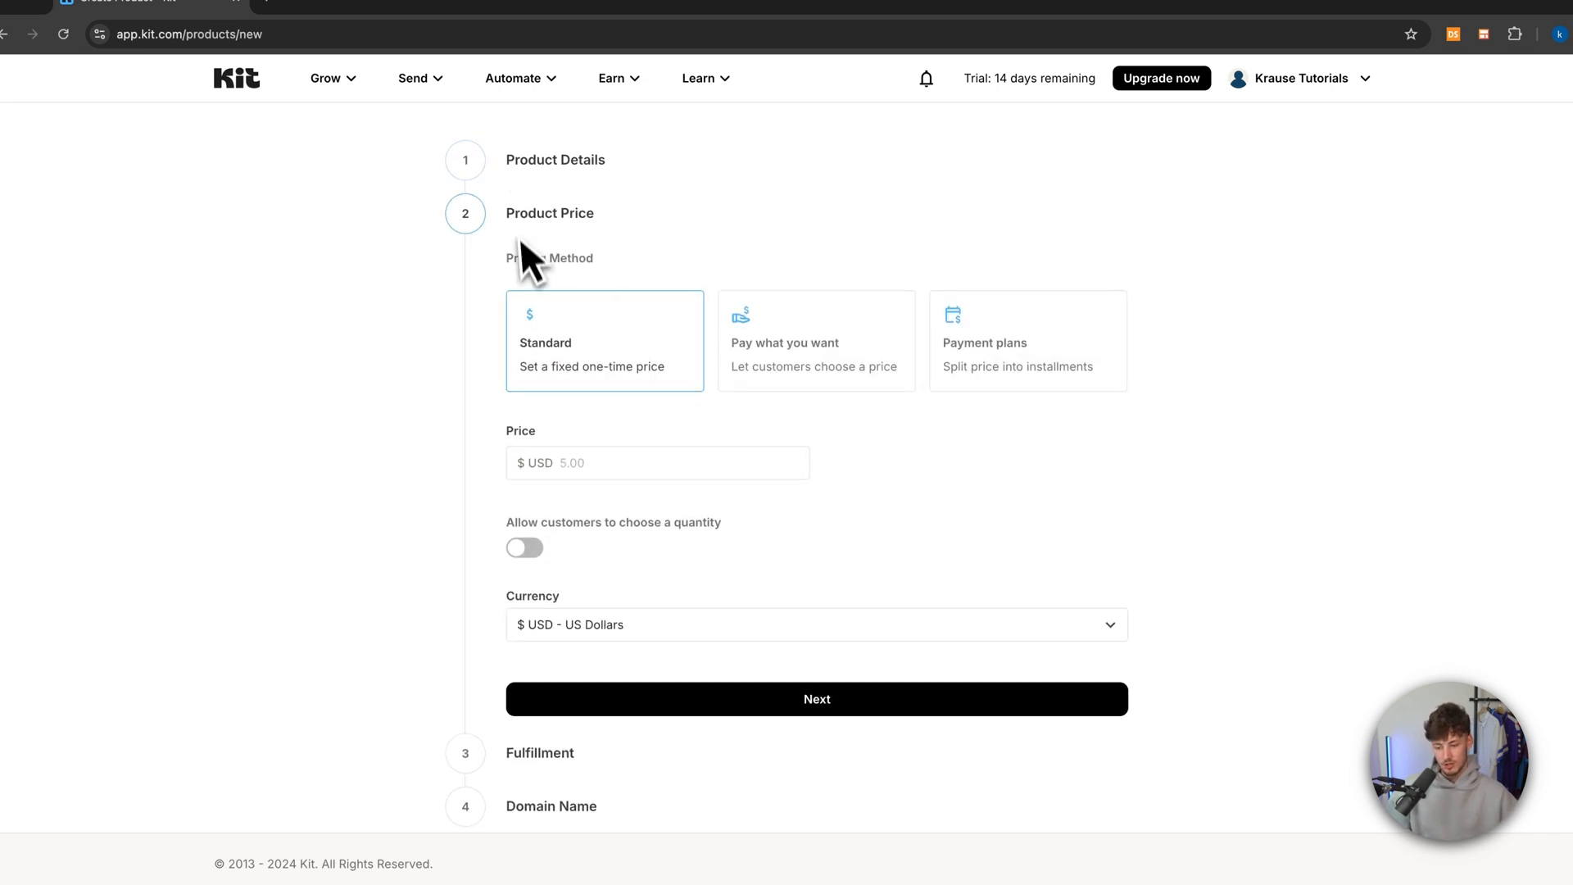
Look at the alternative pricing methods, then set a Standard fixed price of 5 USD for the product
click(848, 361)
click(1034, 361)
click(582, 400)
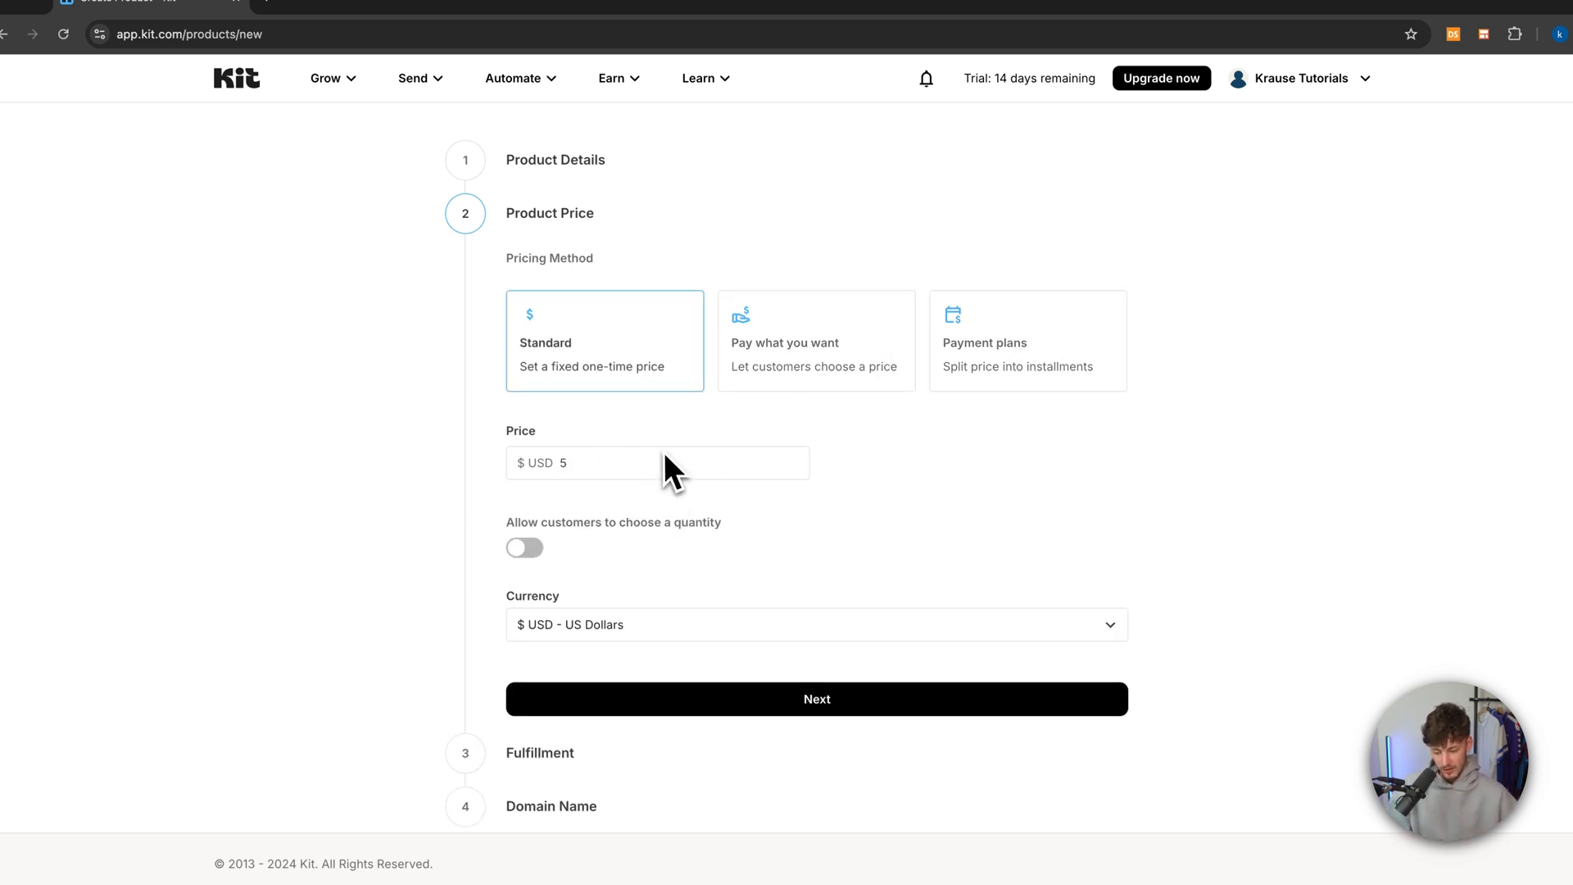
click(799, 697)
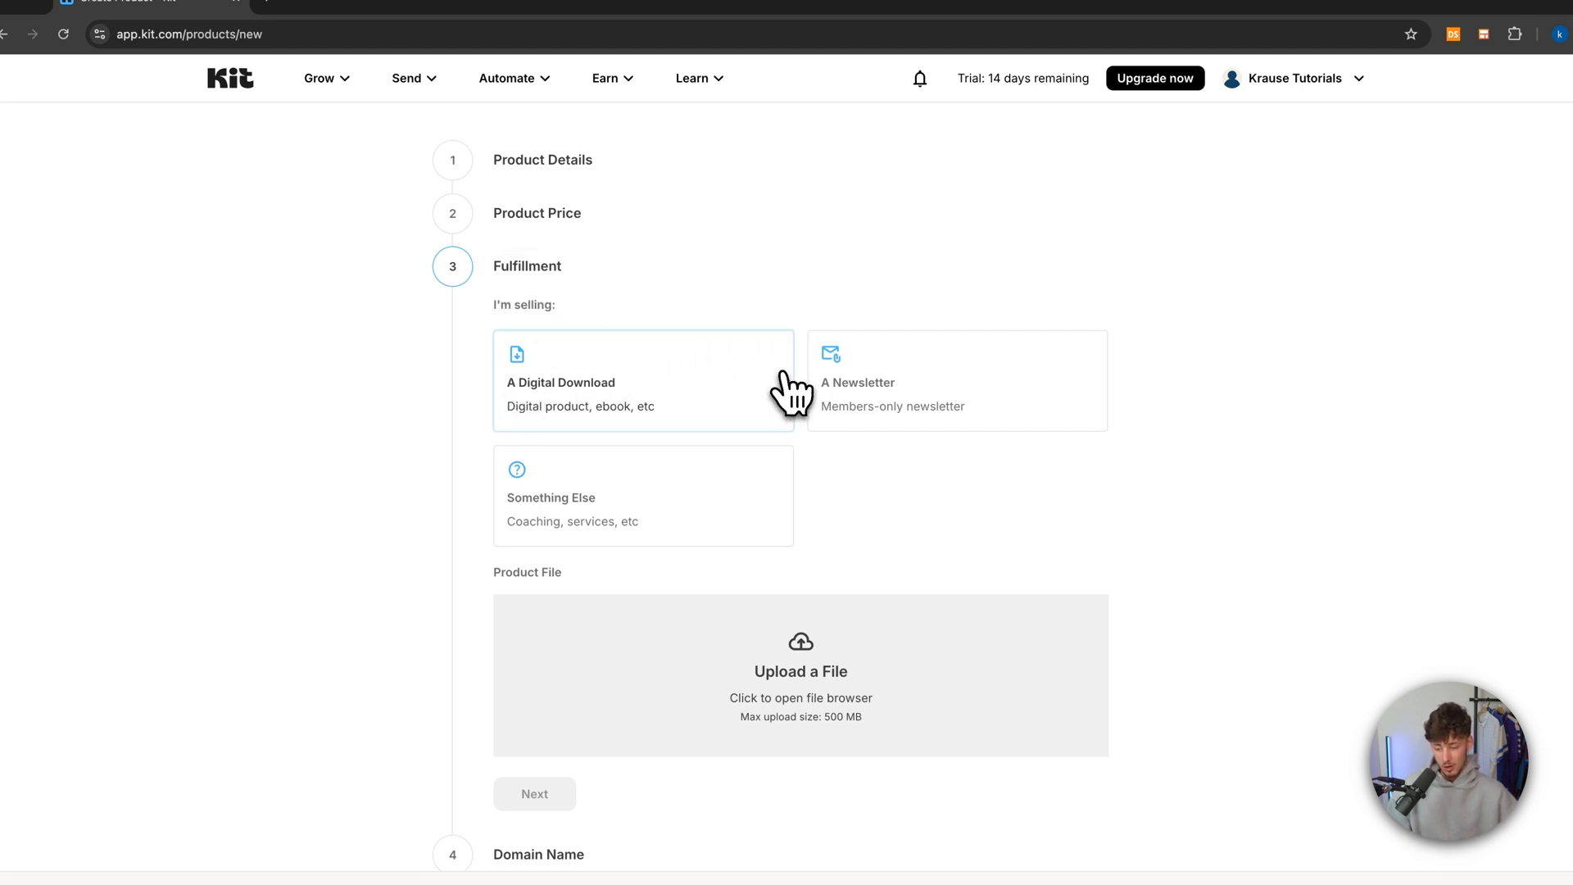
Set the fulfillment to Something Else and create the product with the page URL ending "ebook"
click(823, 412)
click(728, 487)
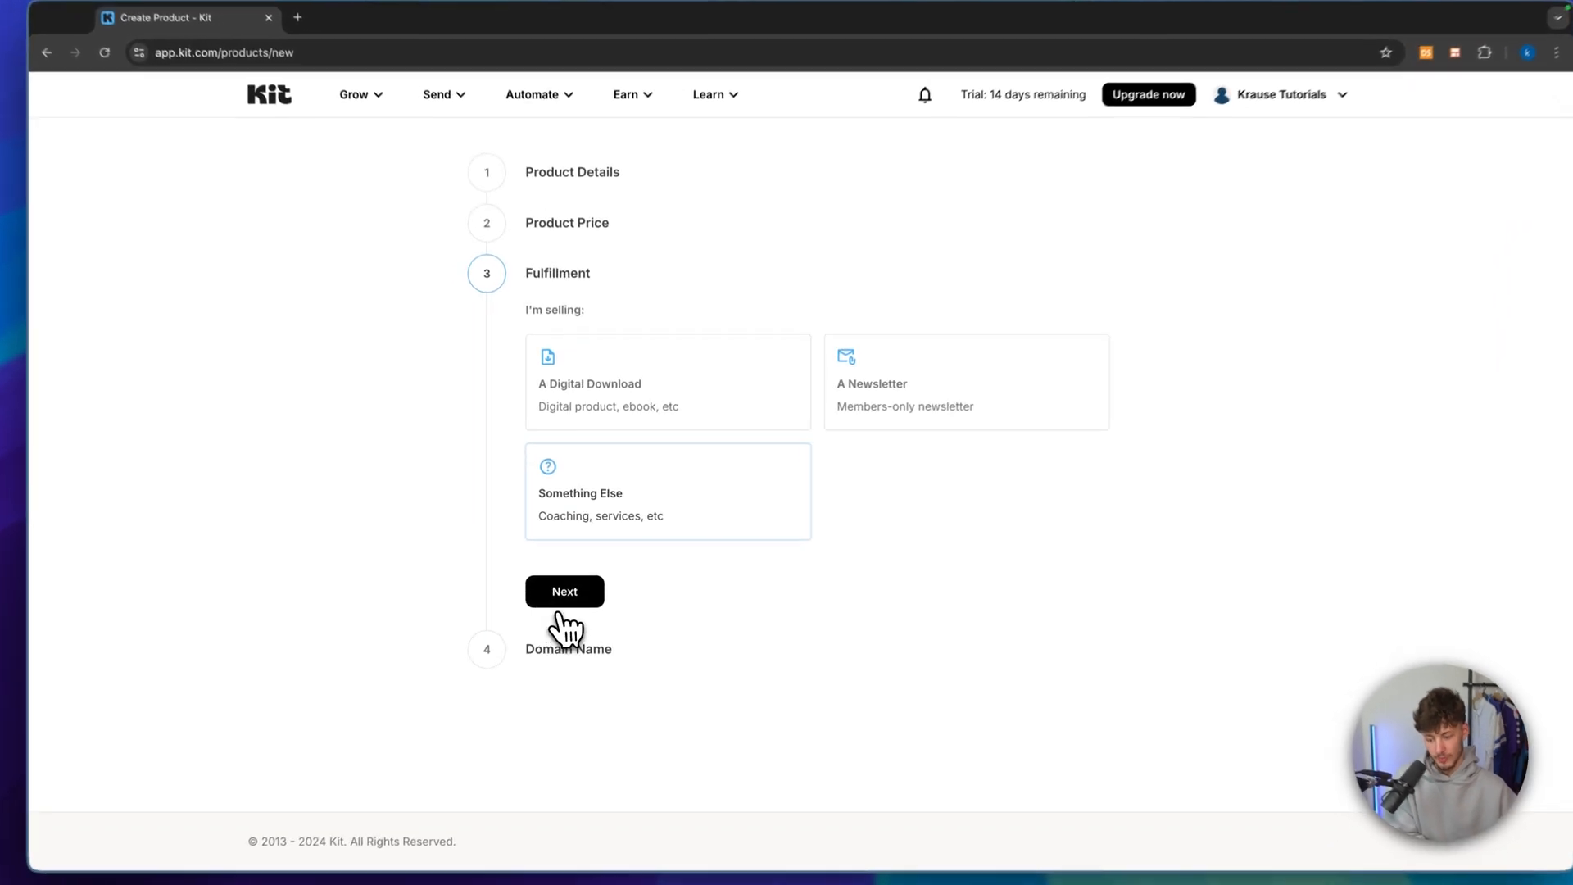
click(560, 603)
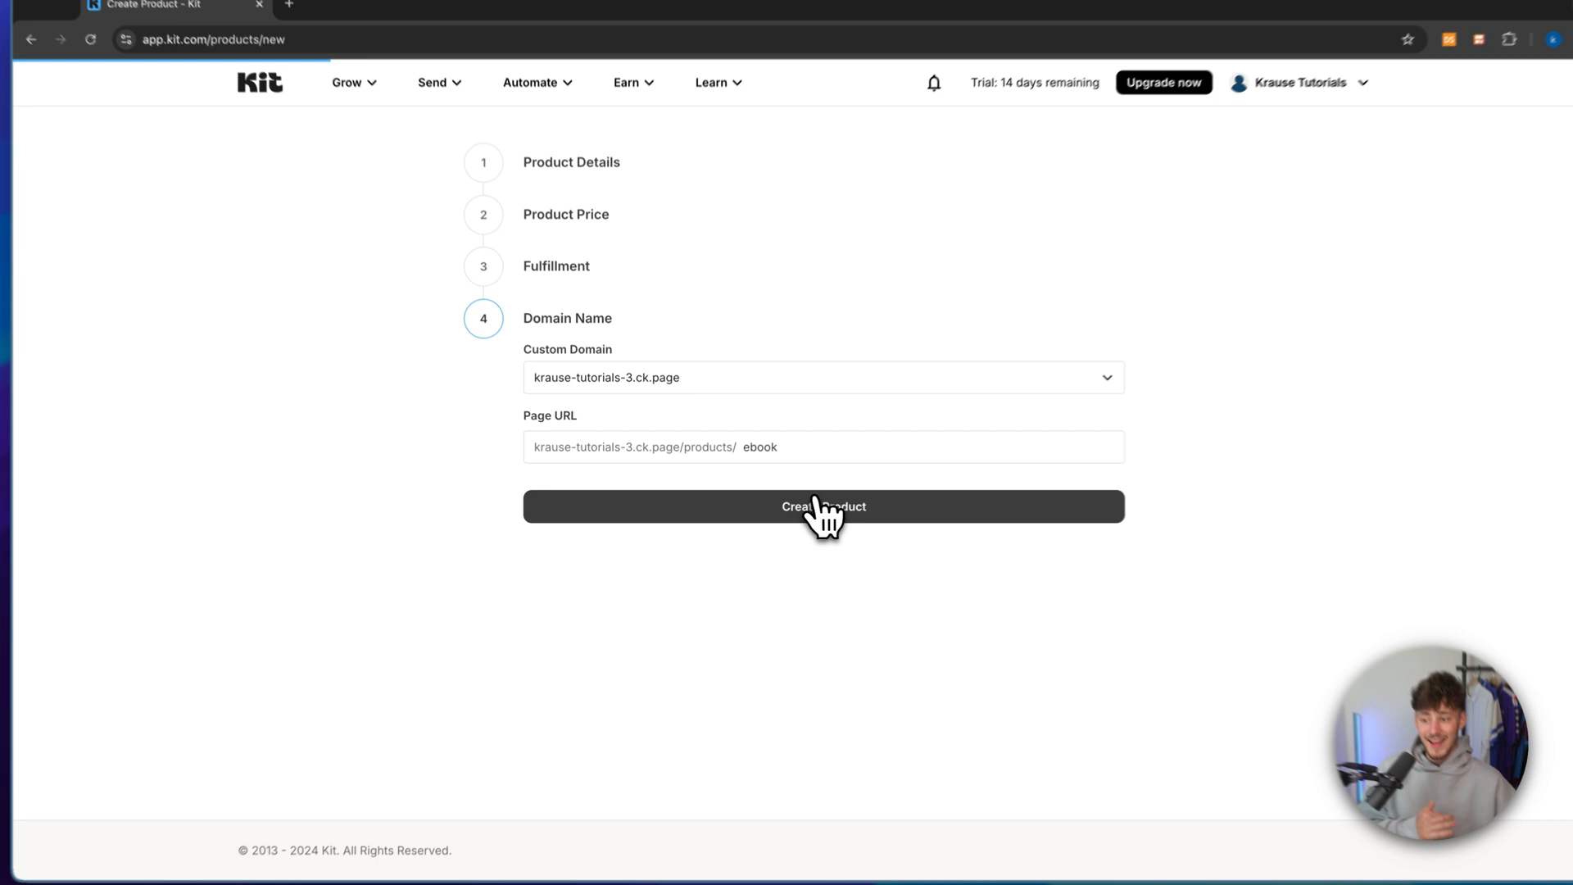
click(817, 506)
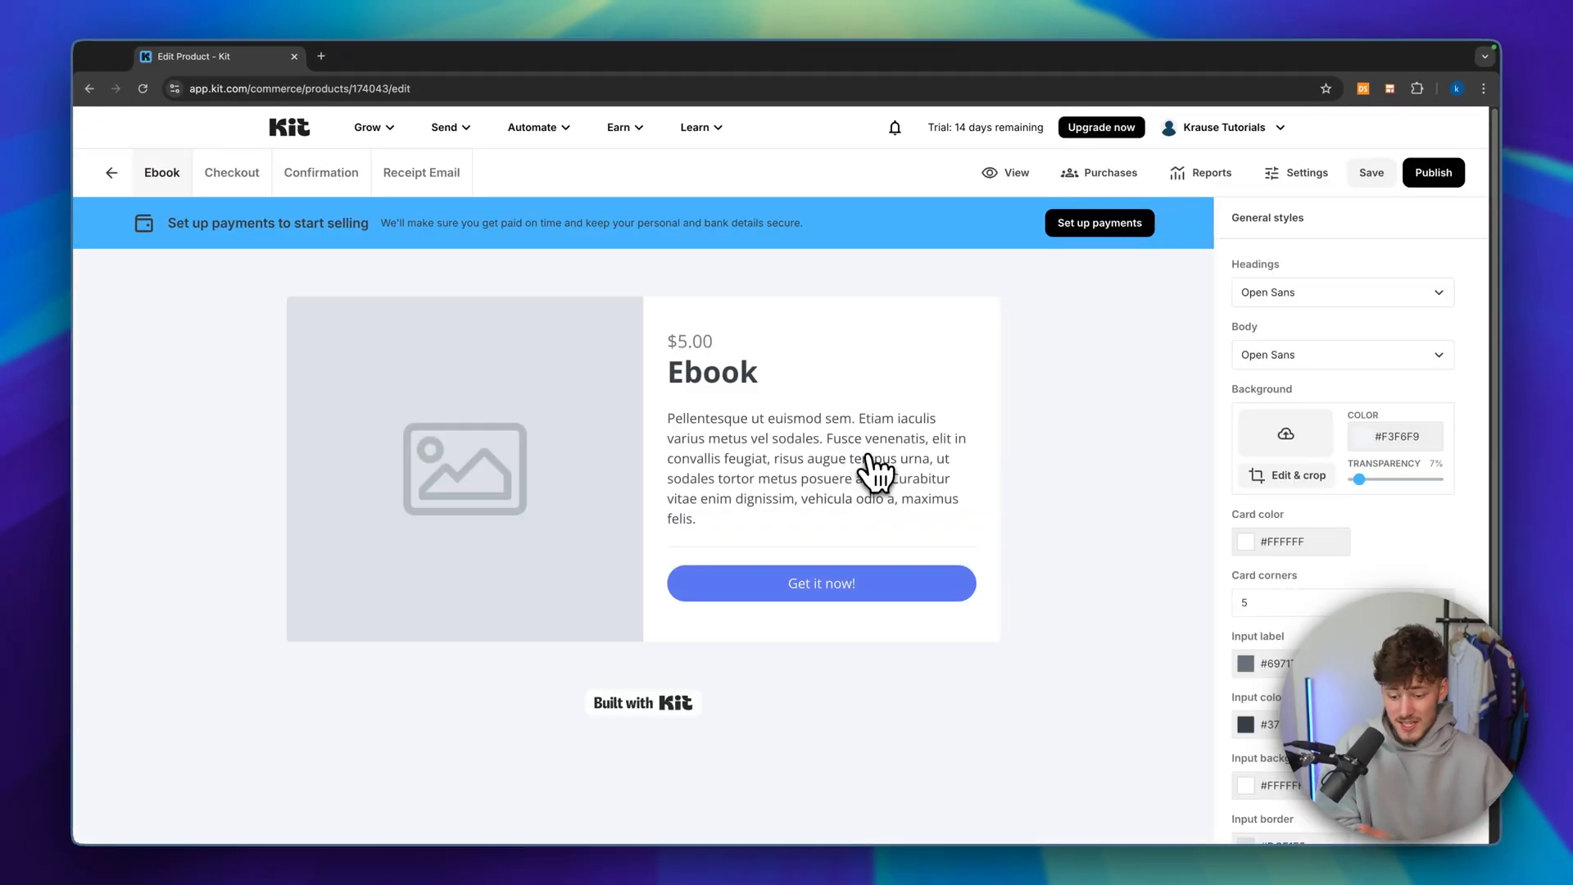
Try to set up payments as an individual and close the payment setup dialogs
click(1095, 229)
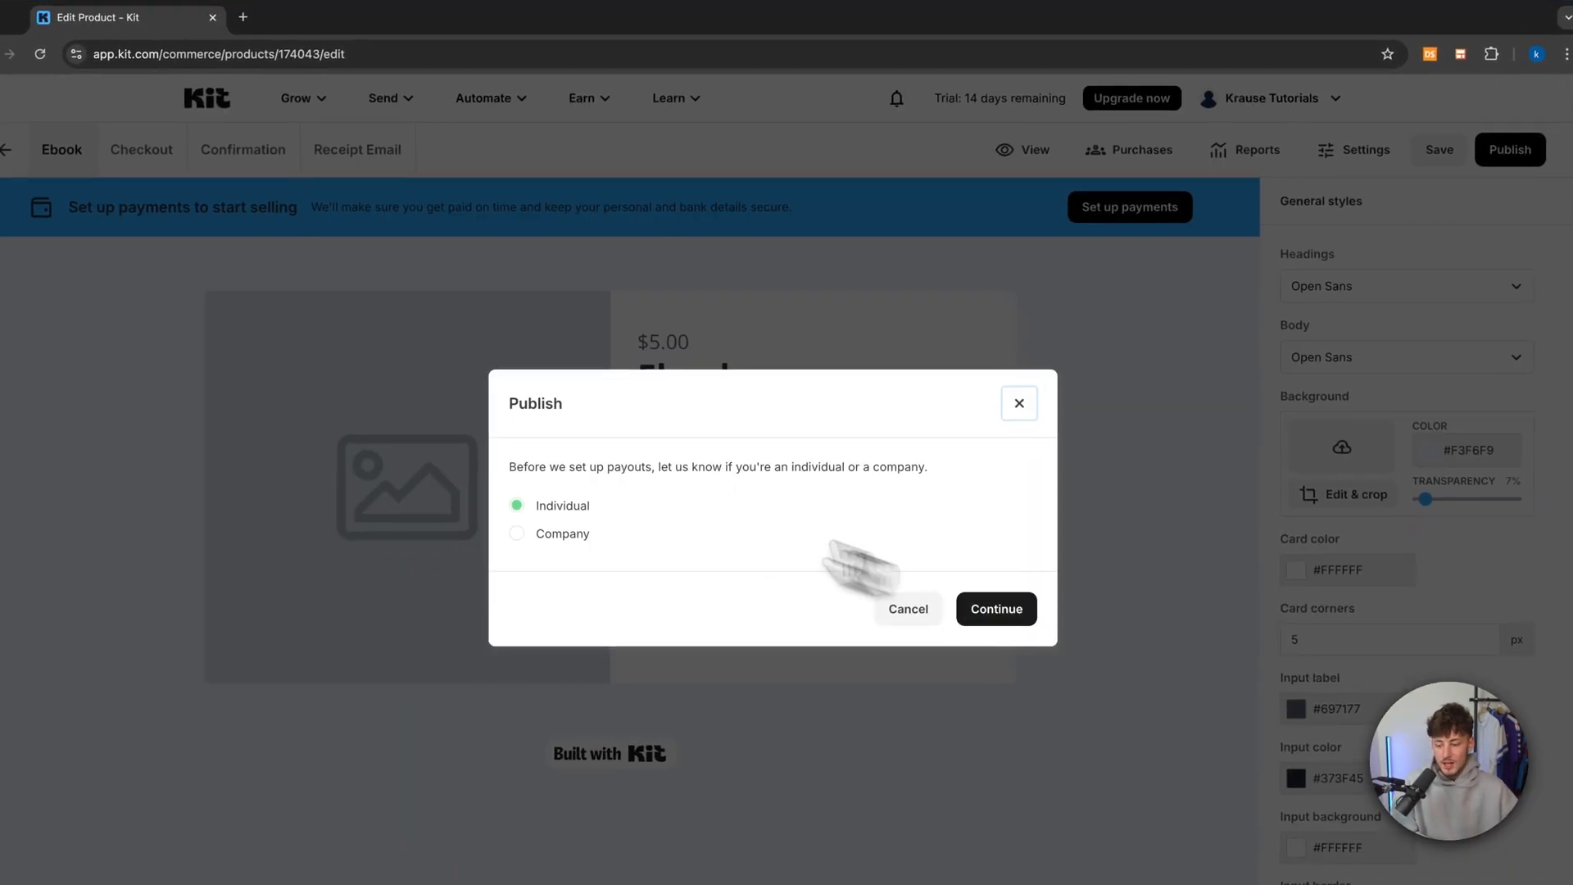
click(1014, 621)
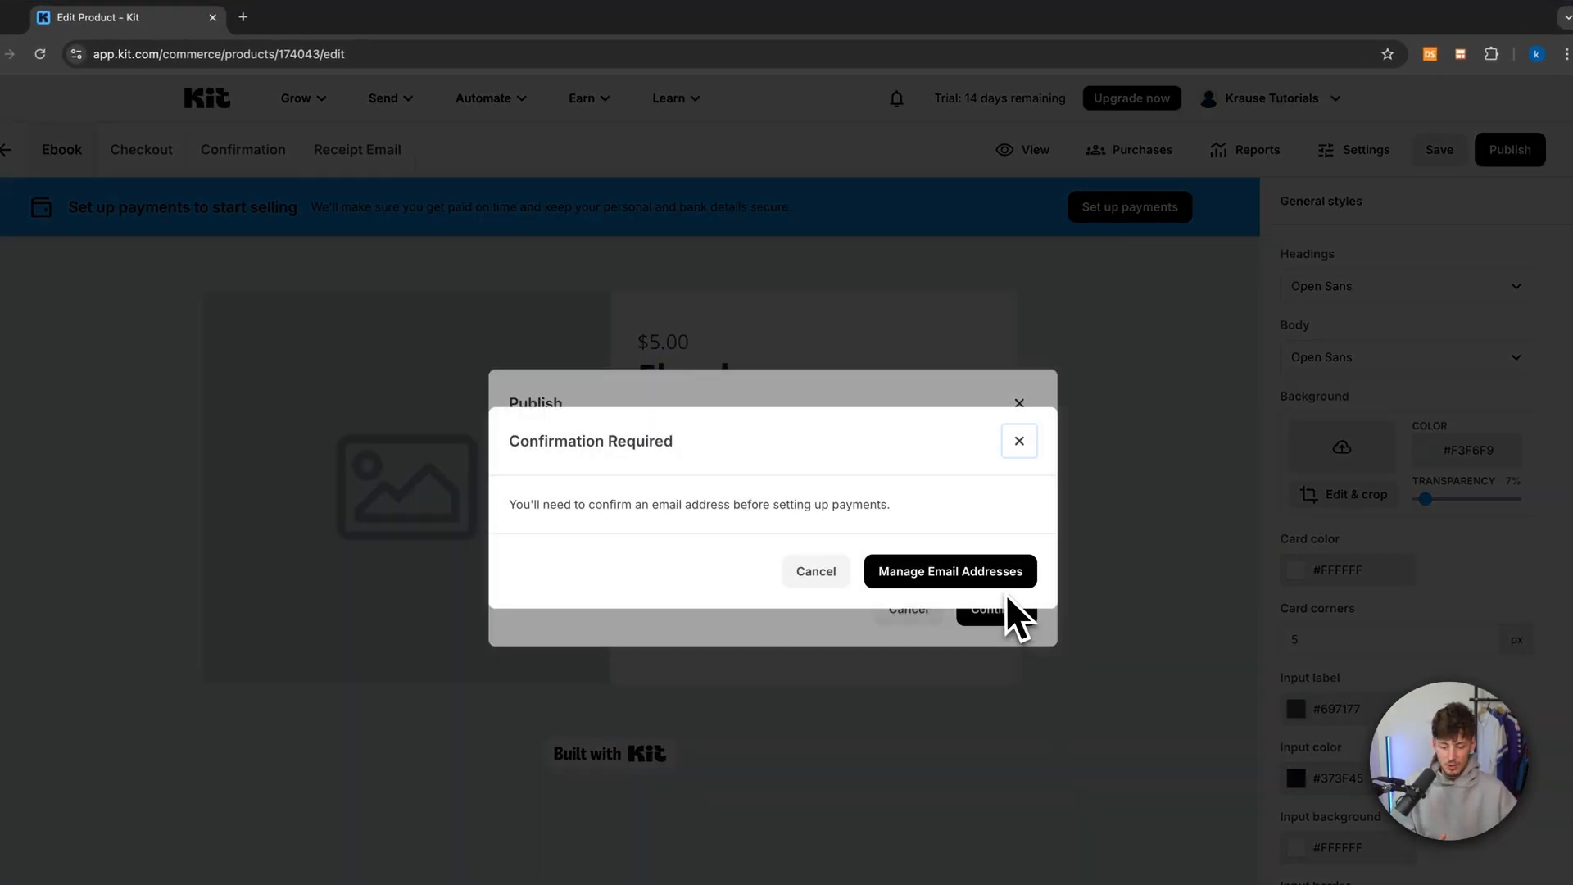
drag(516, 508, 741, 512)
click(775, 512)
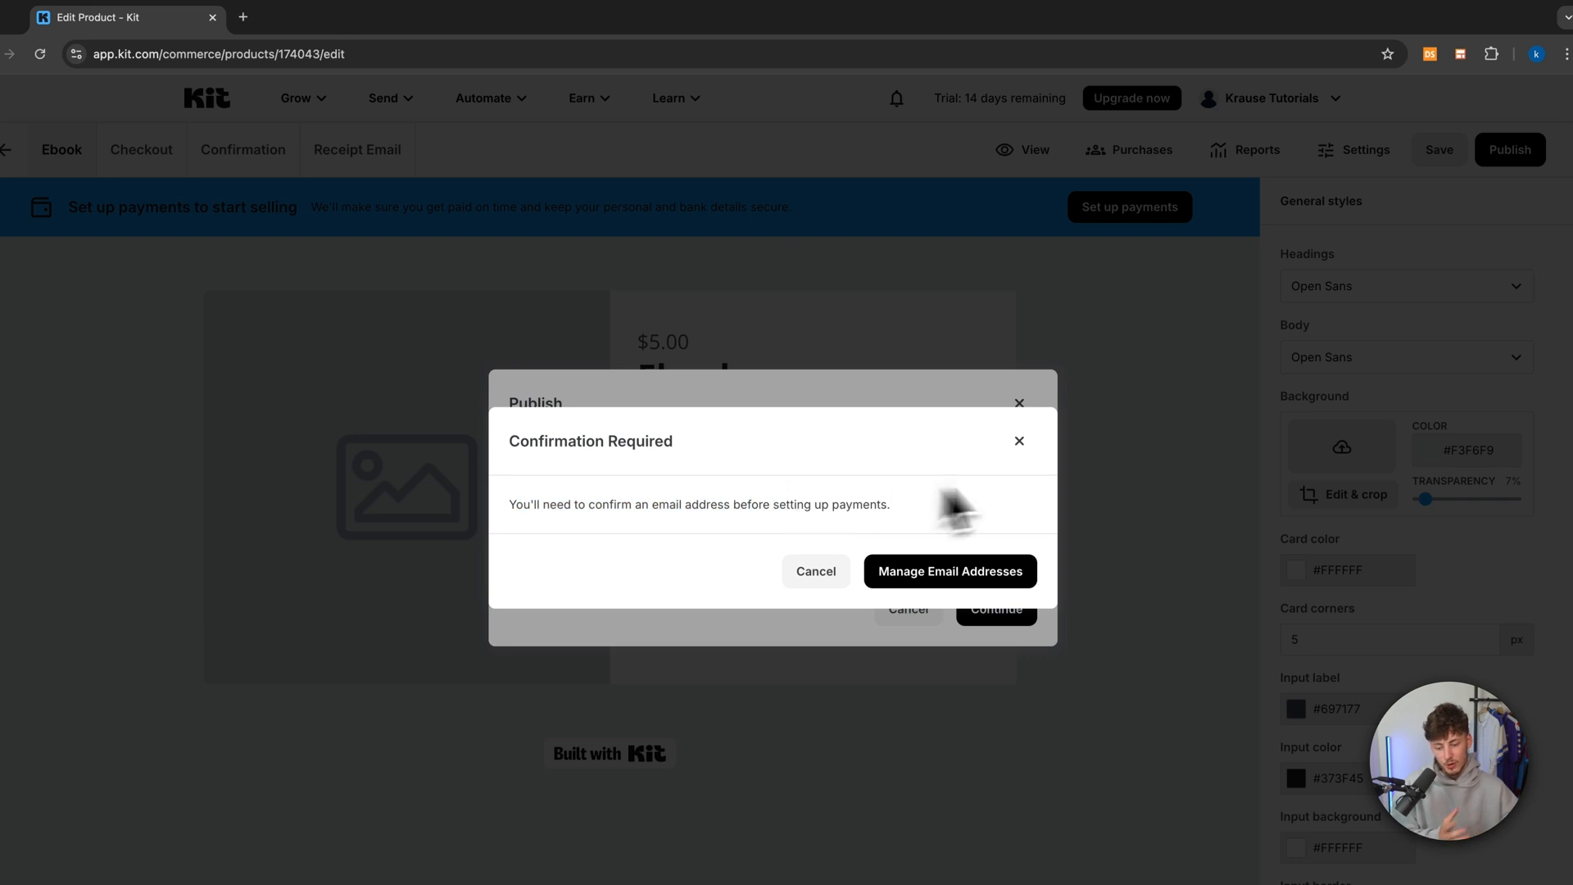
click(1019, 443)
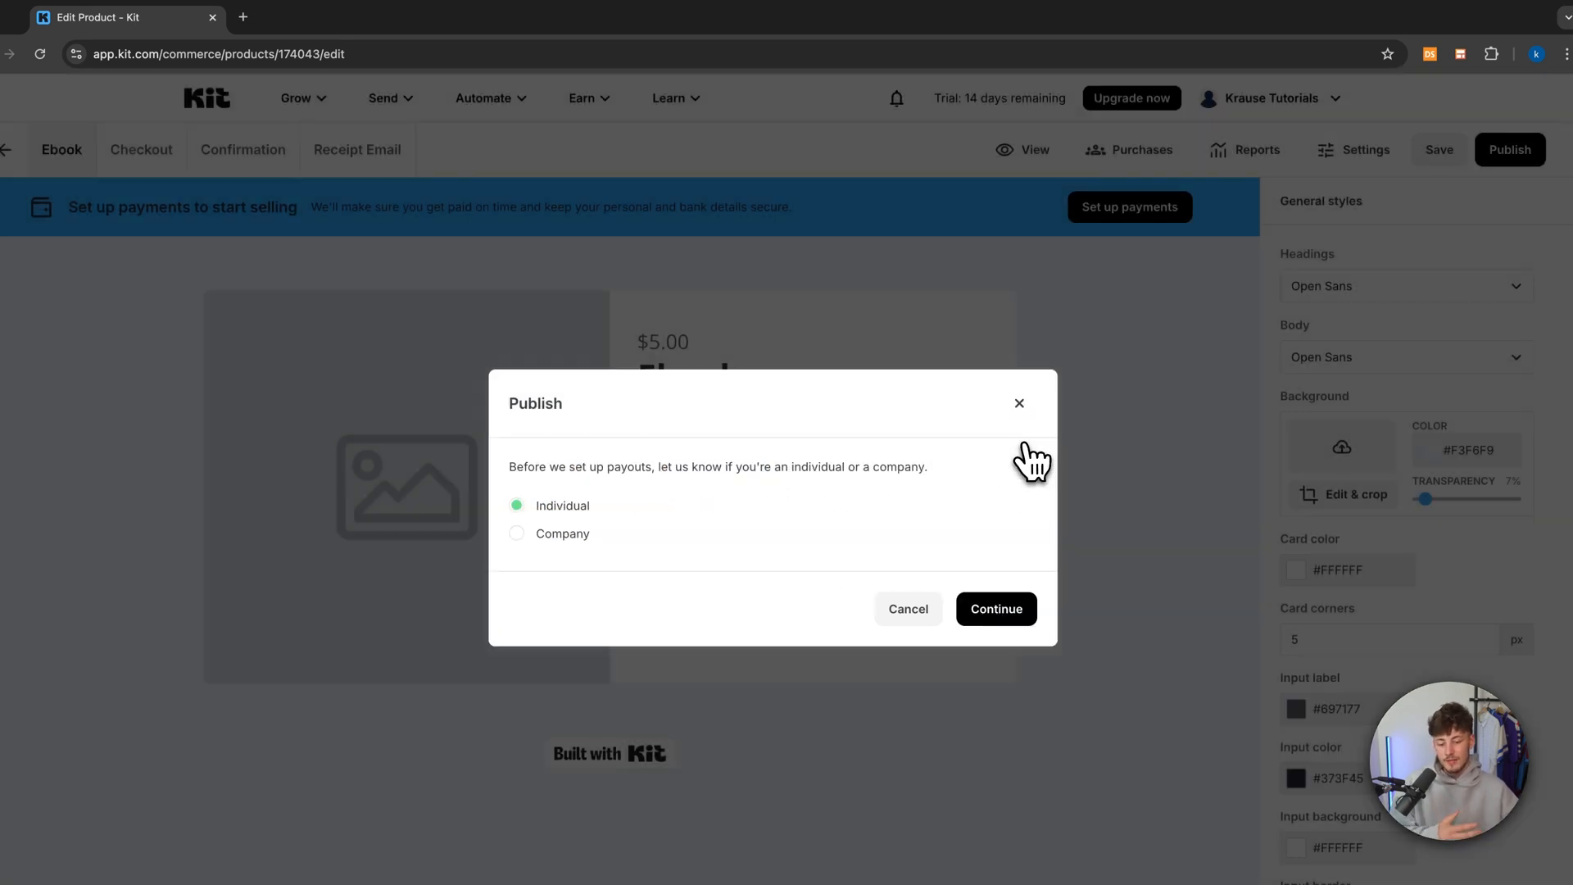
click(1024, 410)
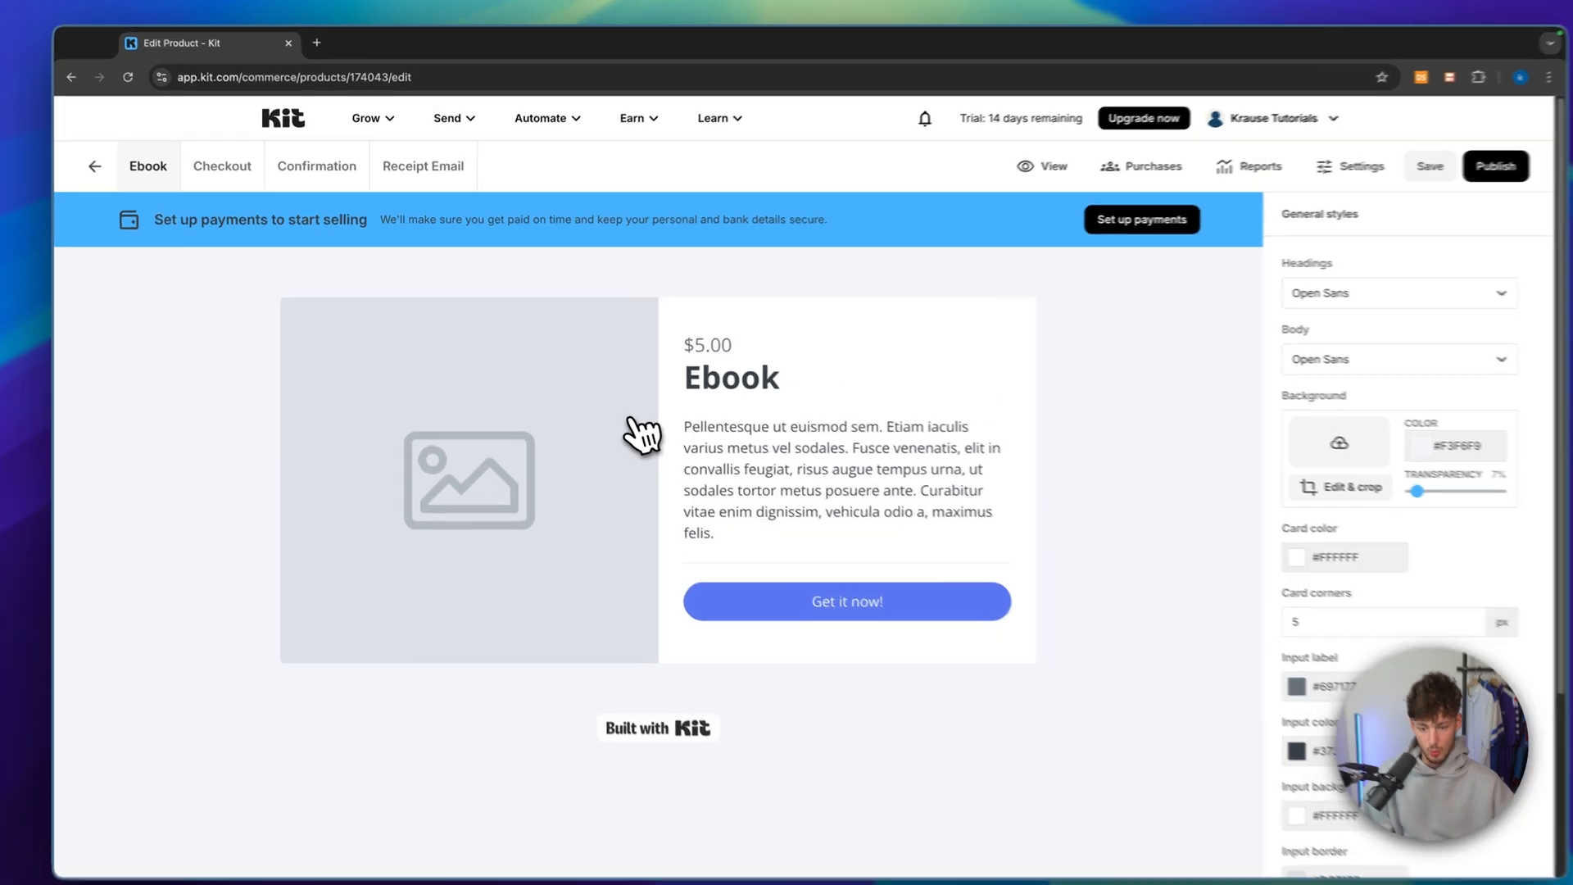
Examine the style settings of the Ebook page's image, title, description text and purchase button
click(641, 435)
click(731, 379)
click(779, 480)
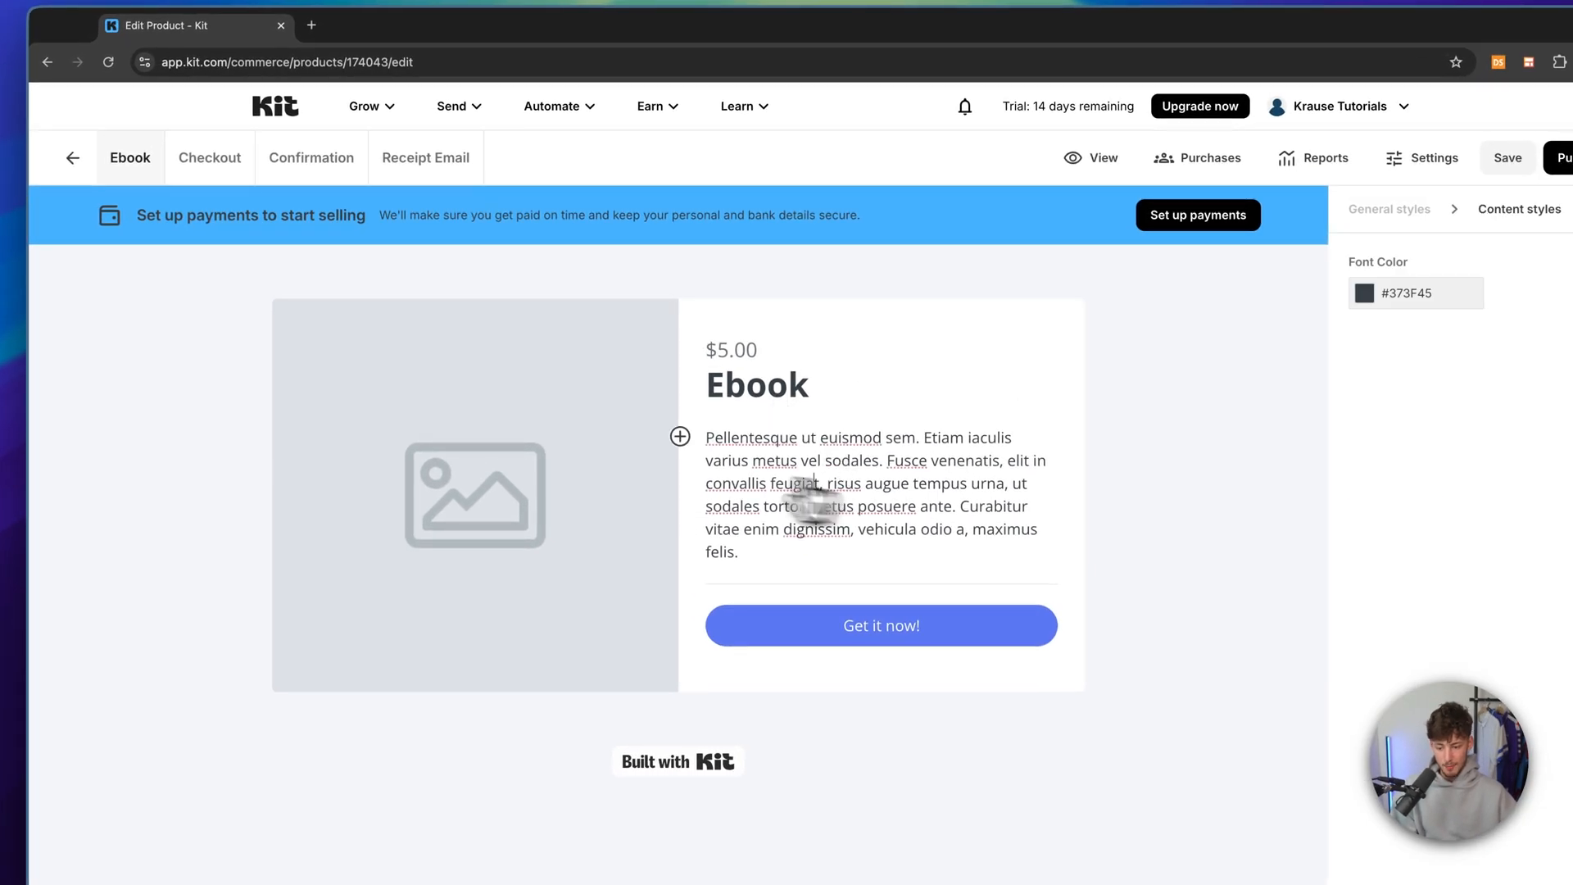
click(532, 470)
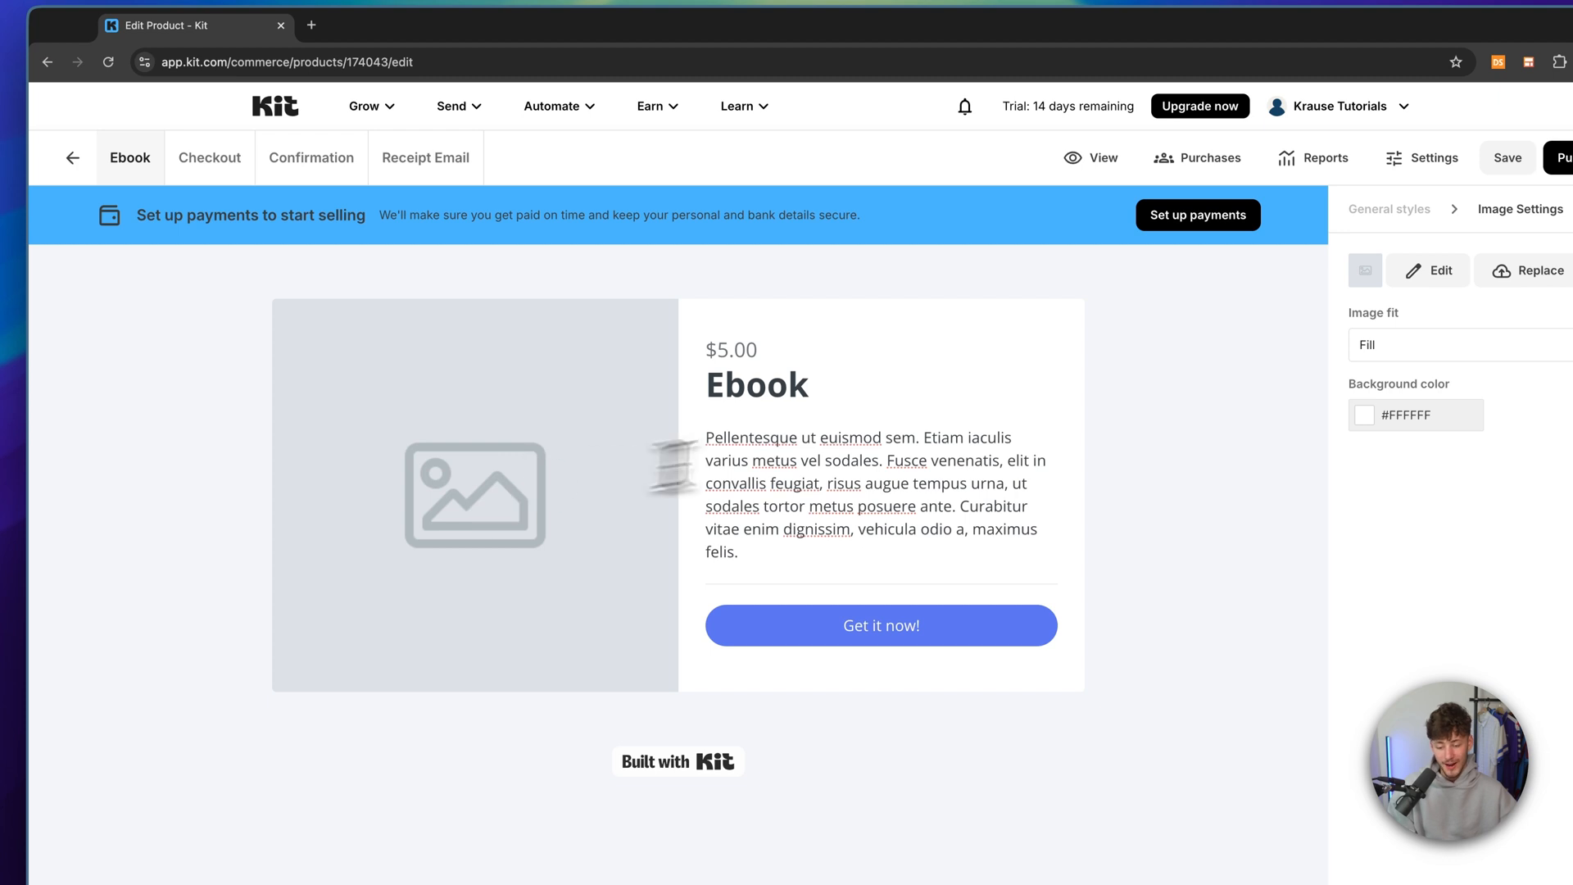
click(799, 452)
click(800, 491)
click(853, 623)
click(768, 379)
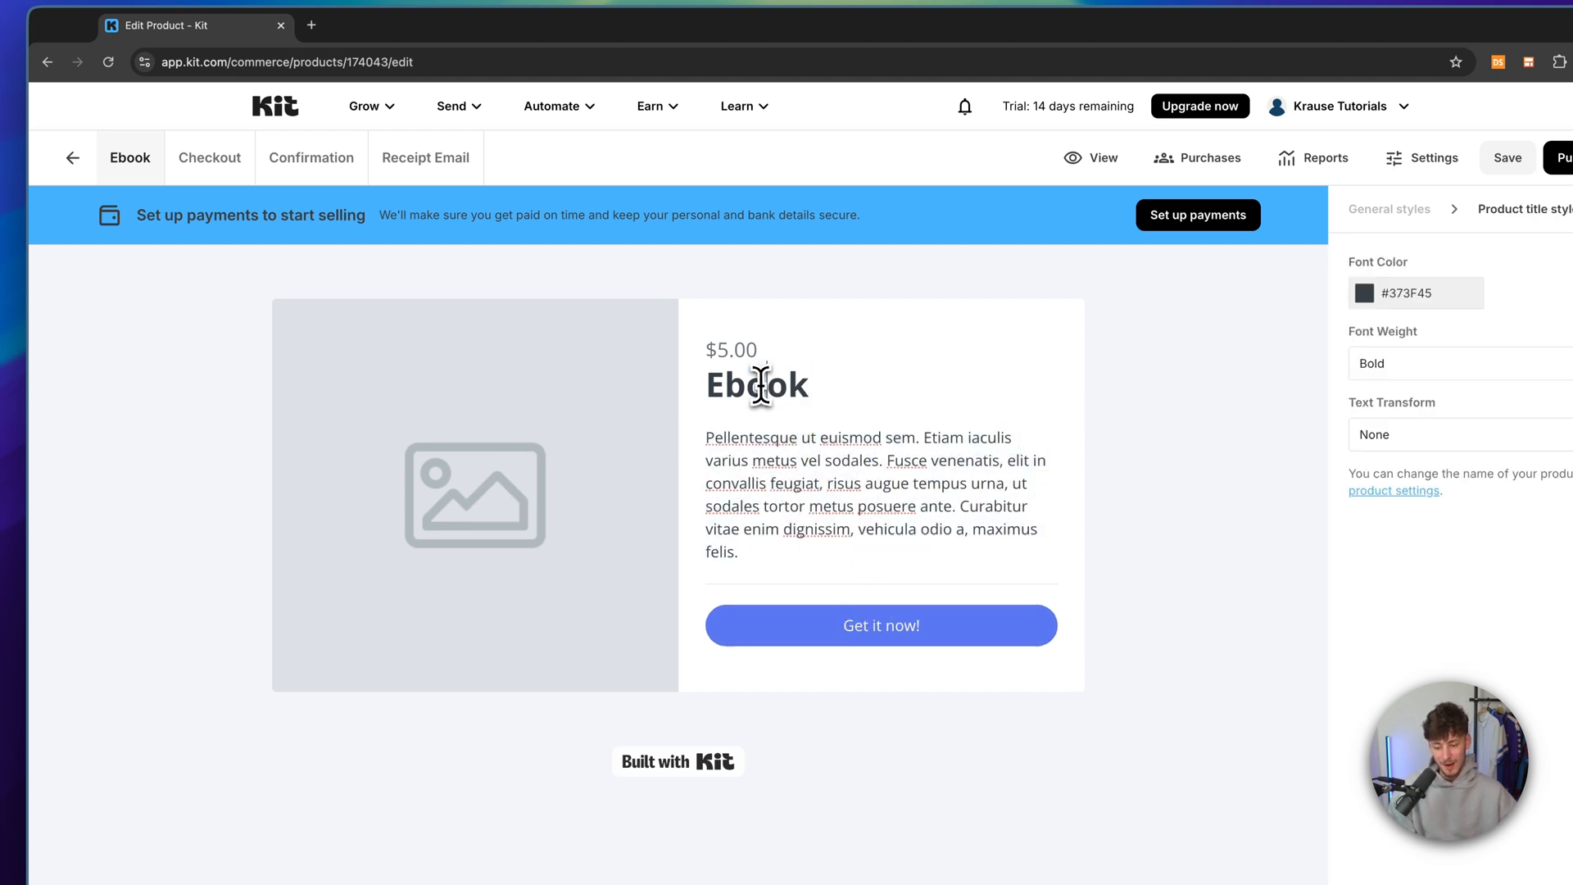
click(721, 385)
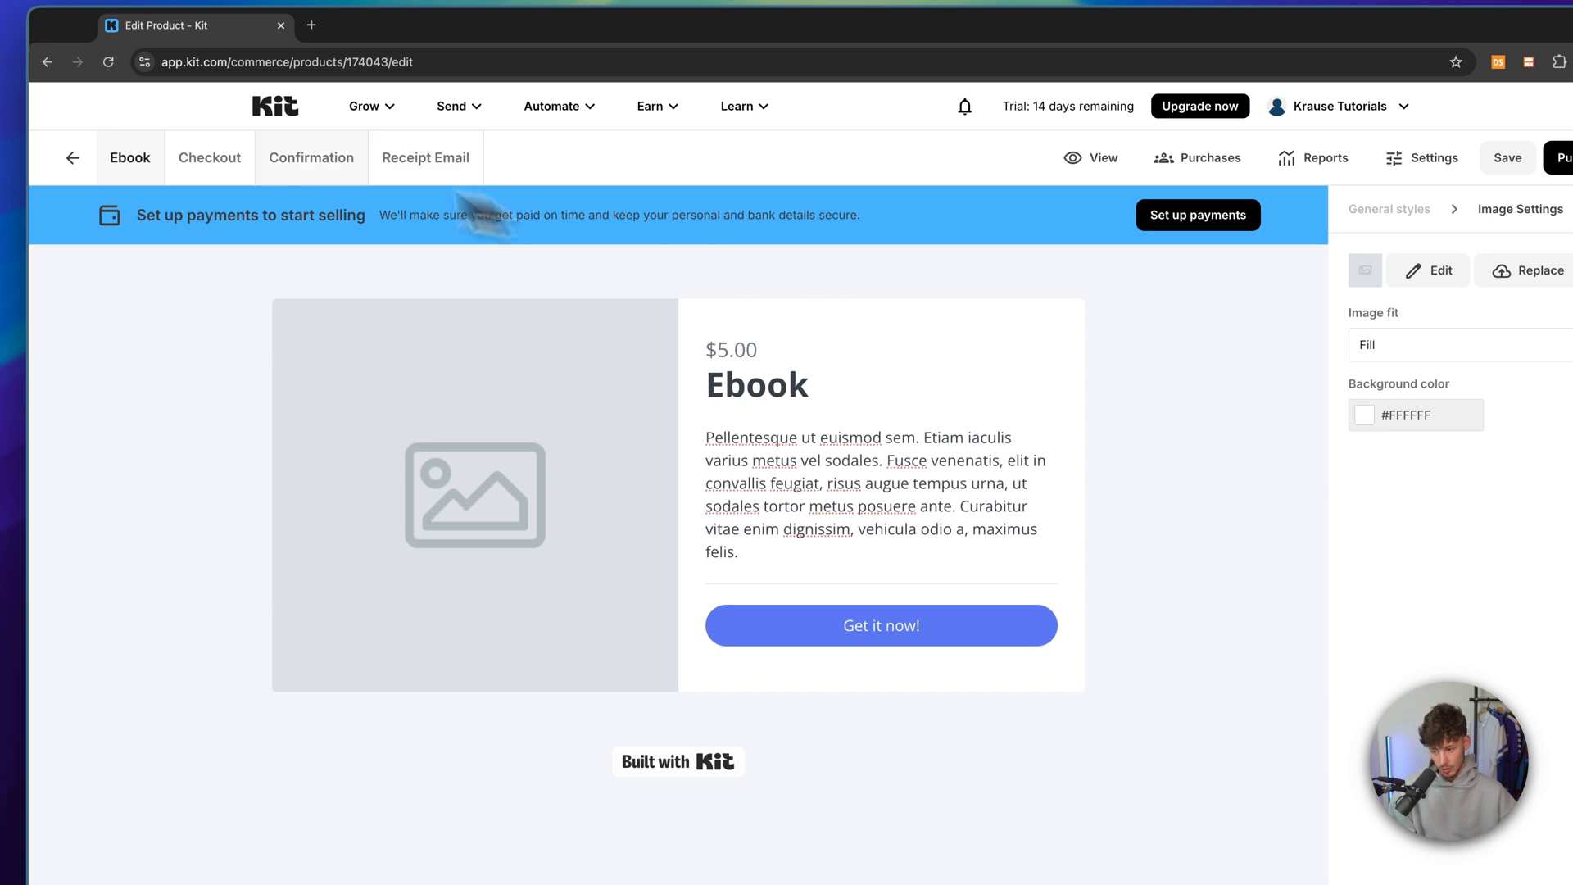
Look through the product's checkout, confirmation and receipt email pages and its general style settings
click(246, 172)
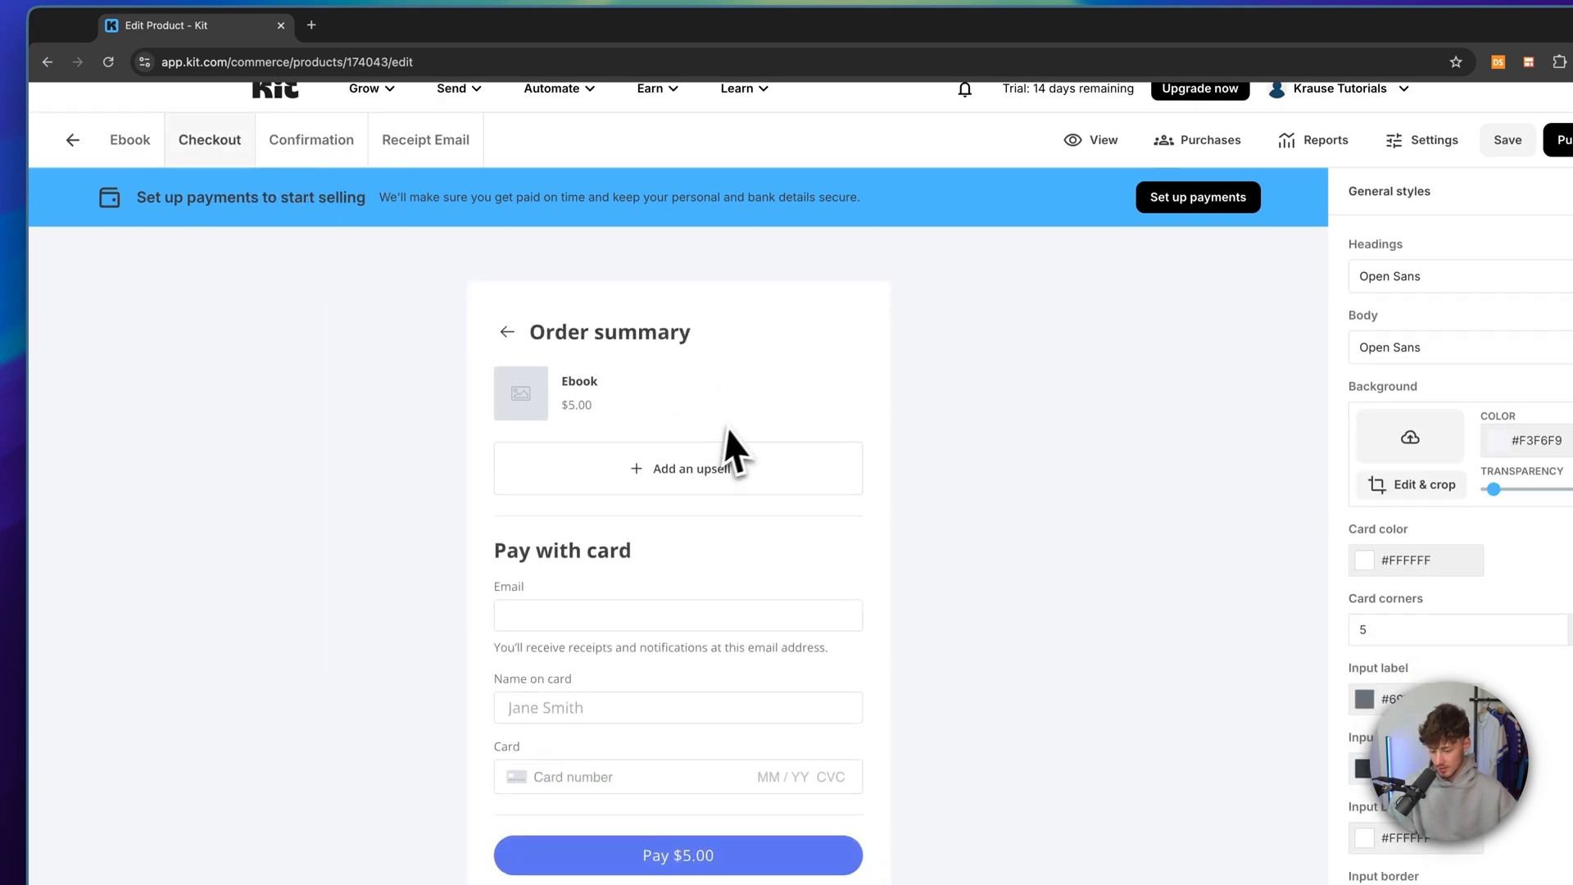
click(344, 160)
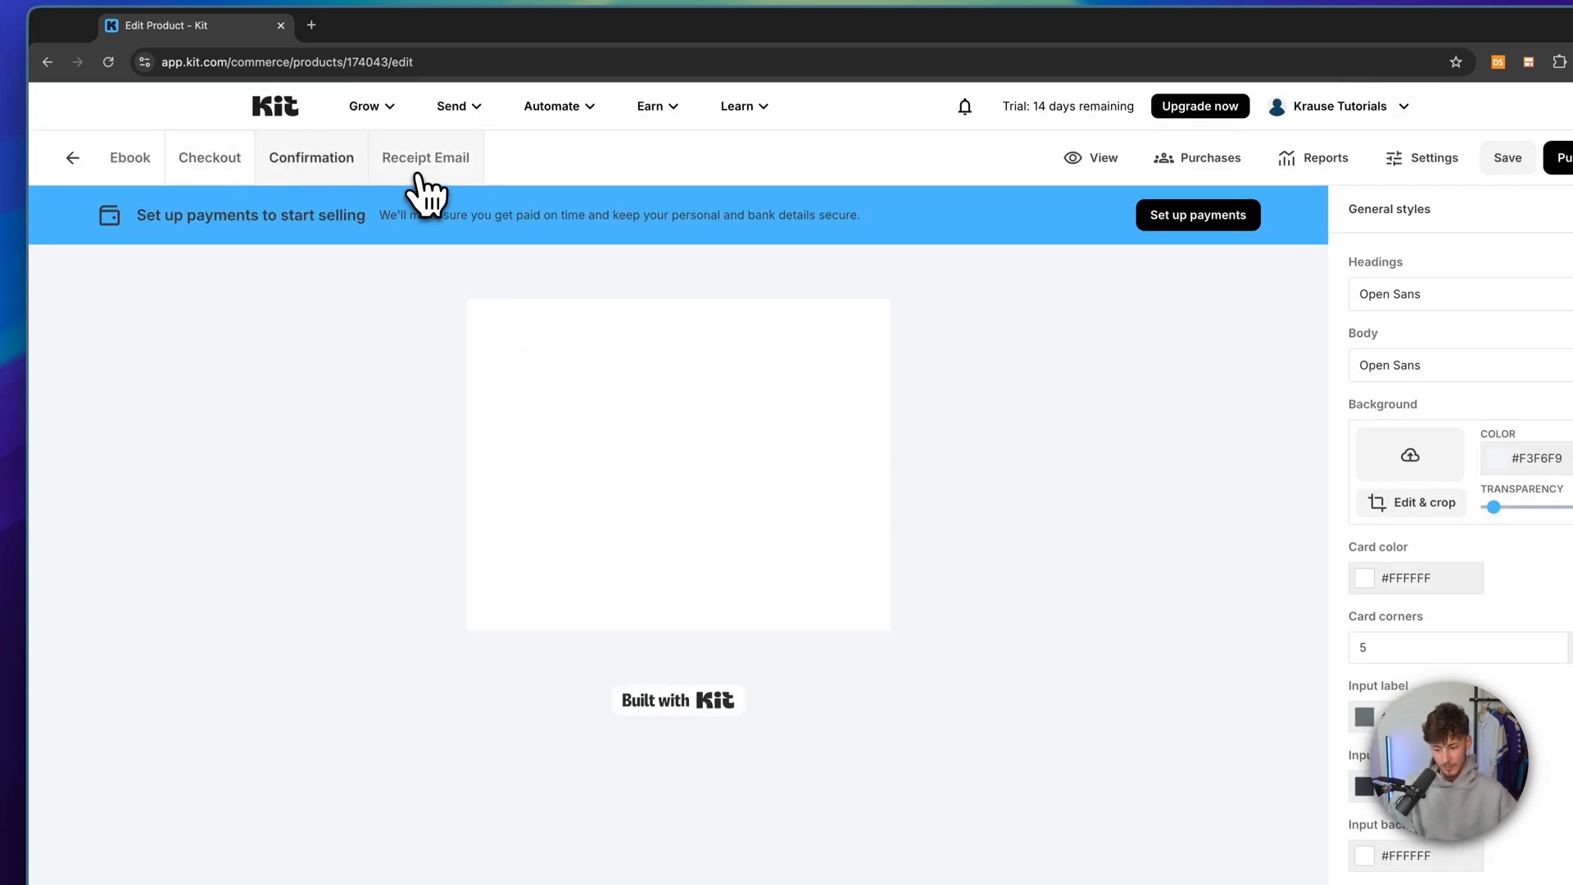
click(439, 164)
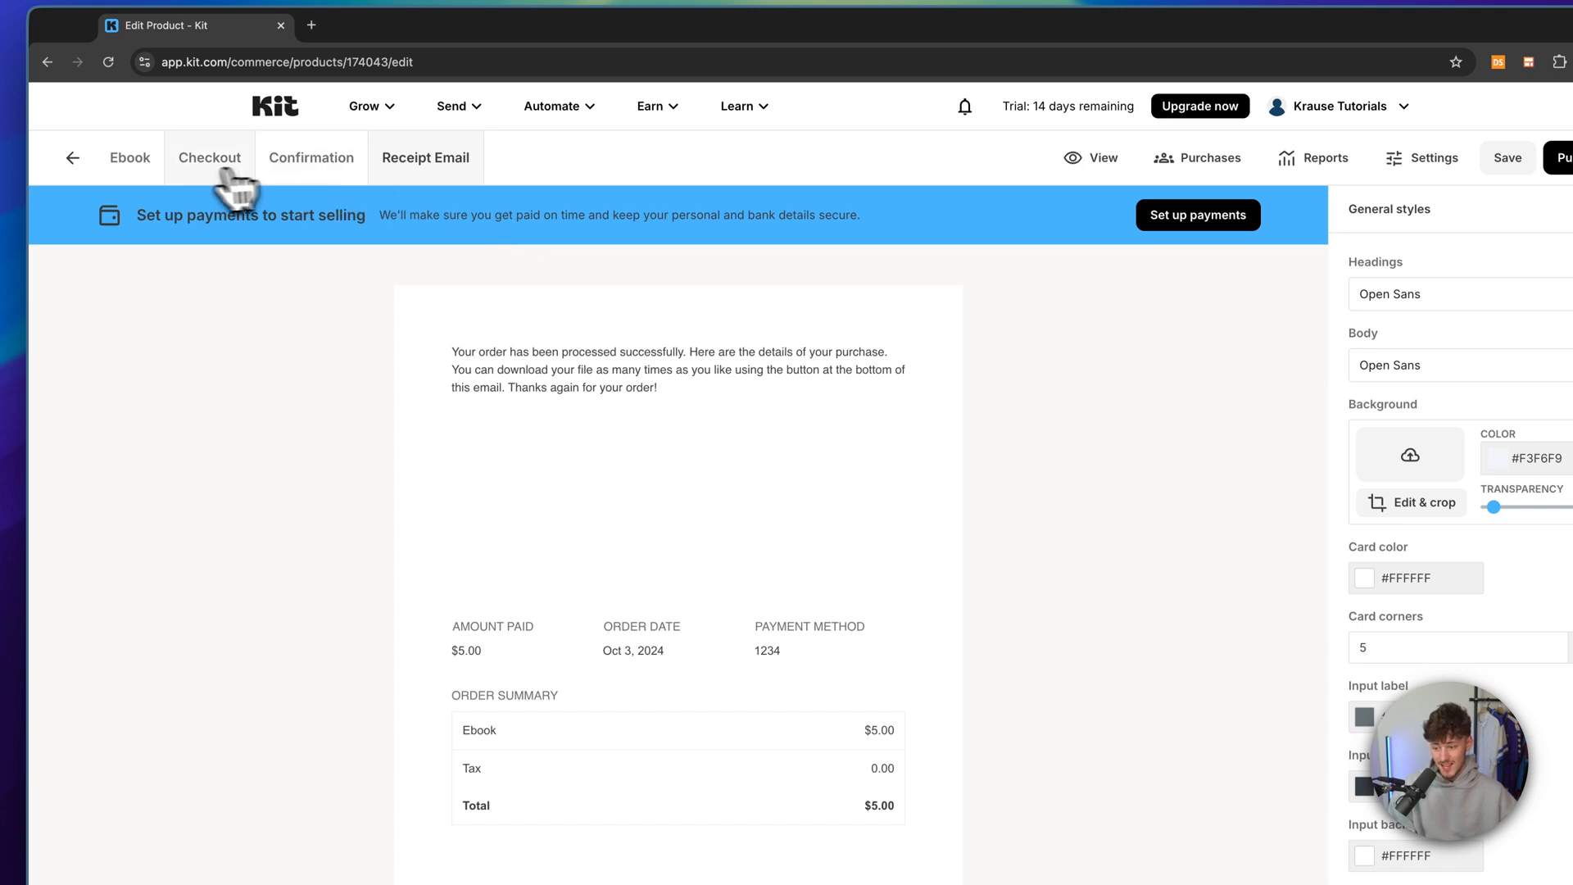
click(129, 157)
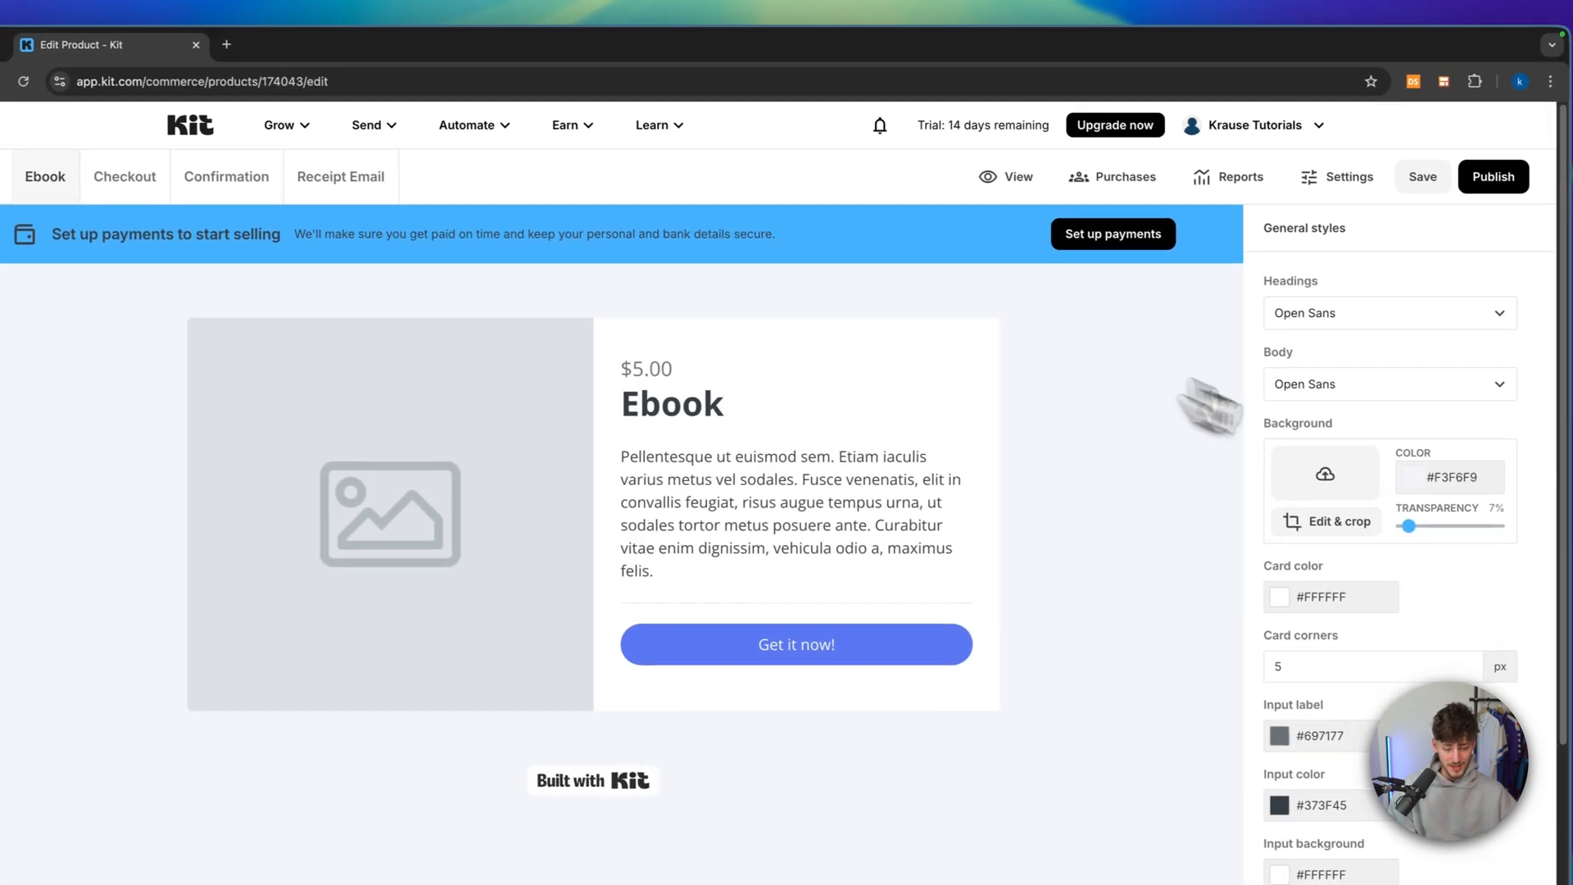
scroll(1305, 456, down, 3)
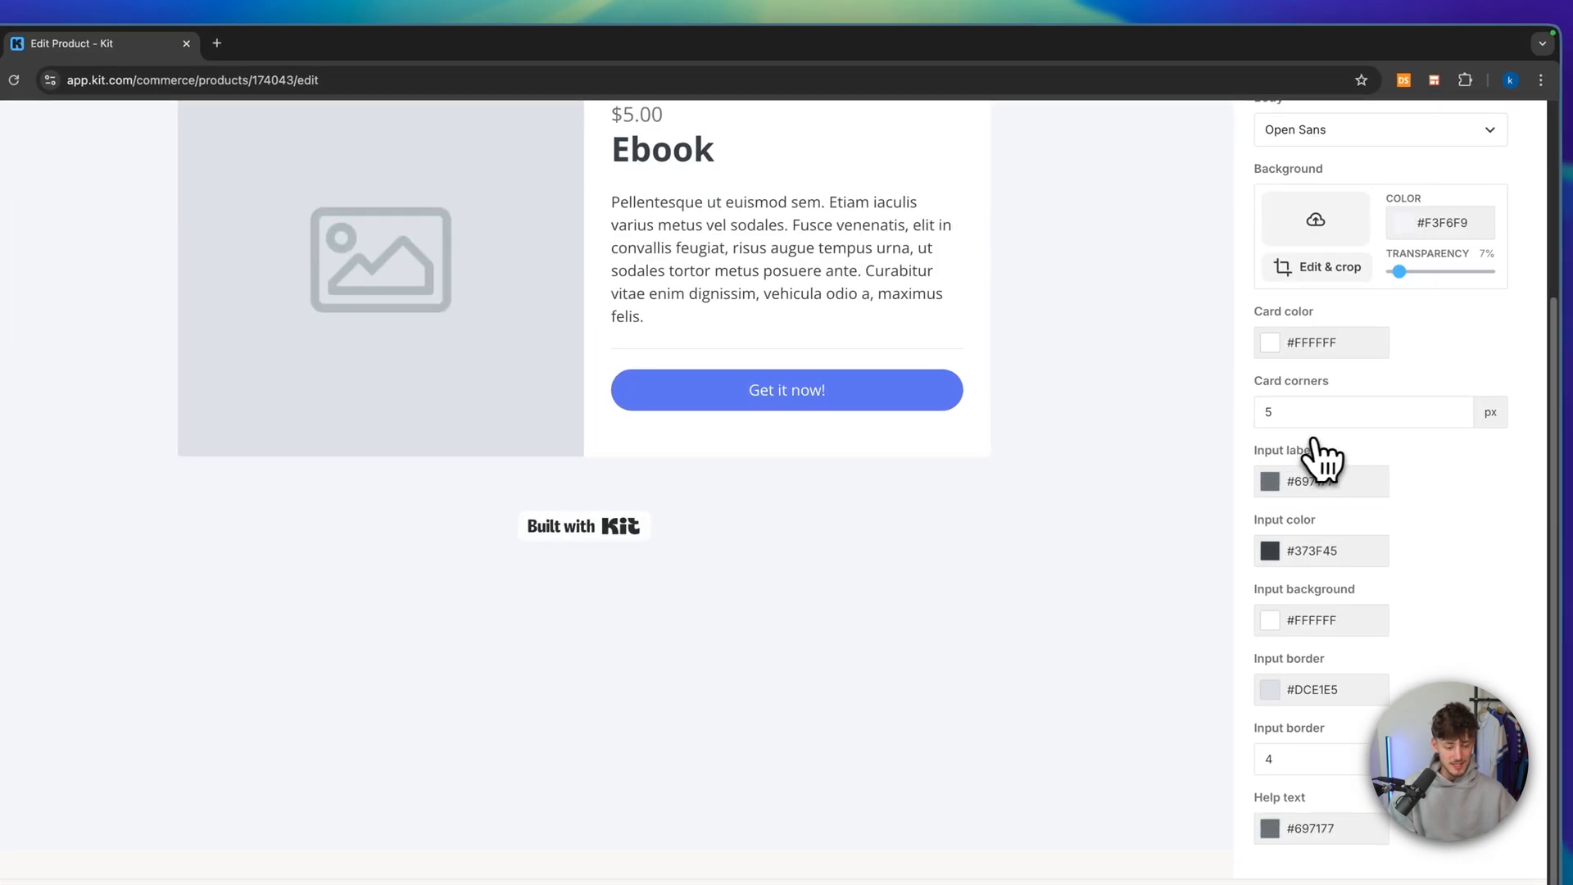
scroll(1319, 393, up, 3)
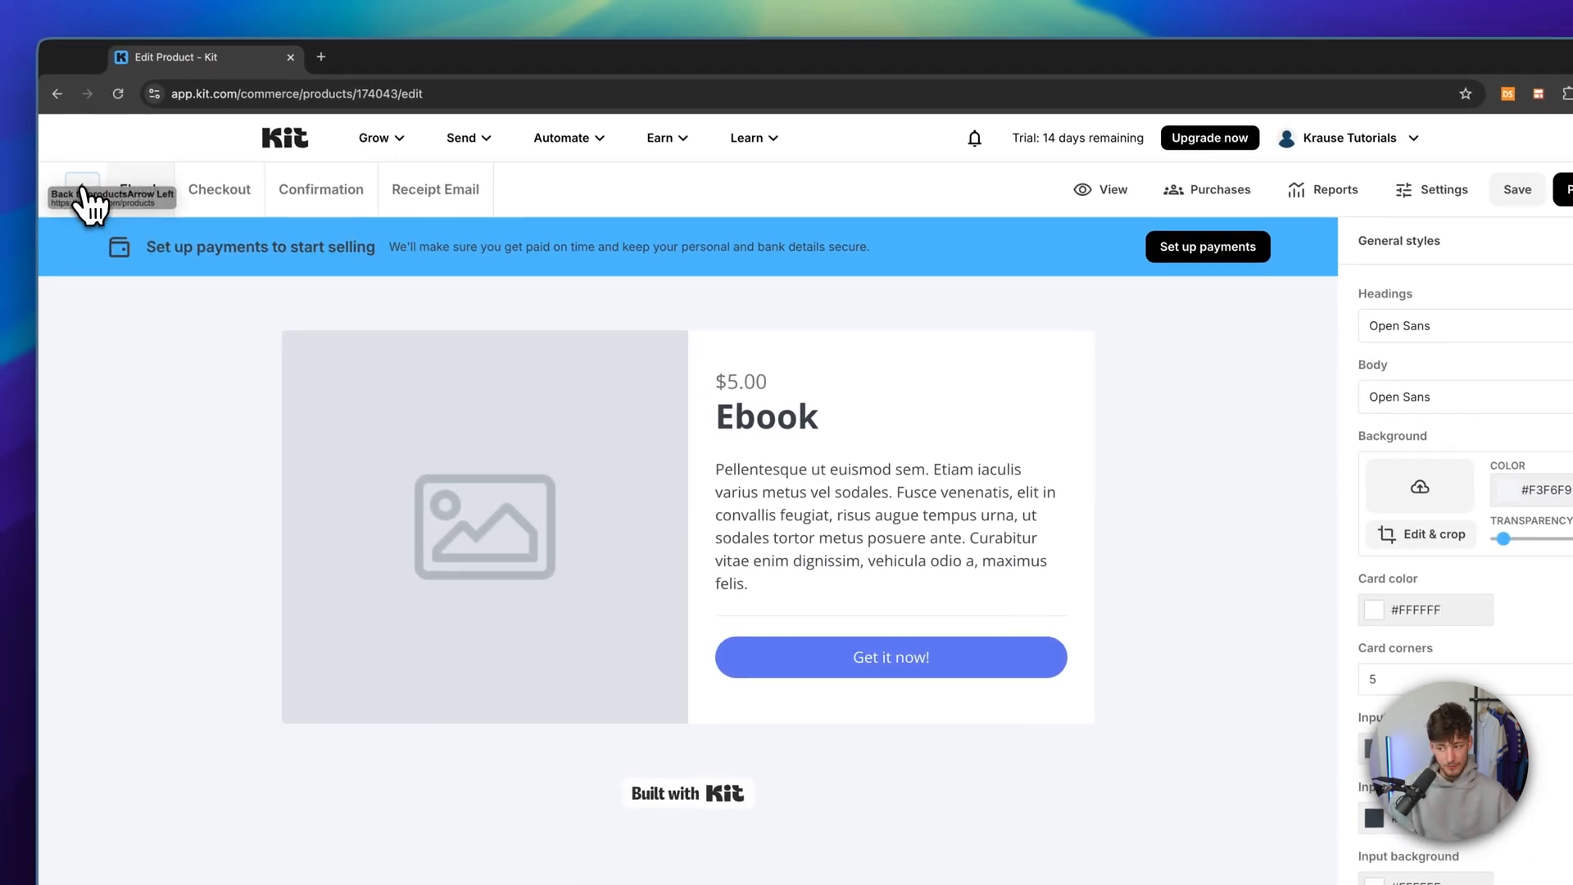
Leave the Ebook product editor and open the Tip Jars page
click(57, 186)
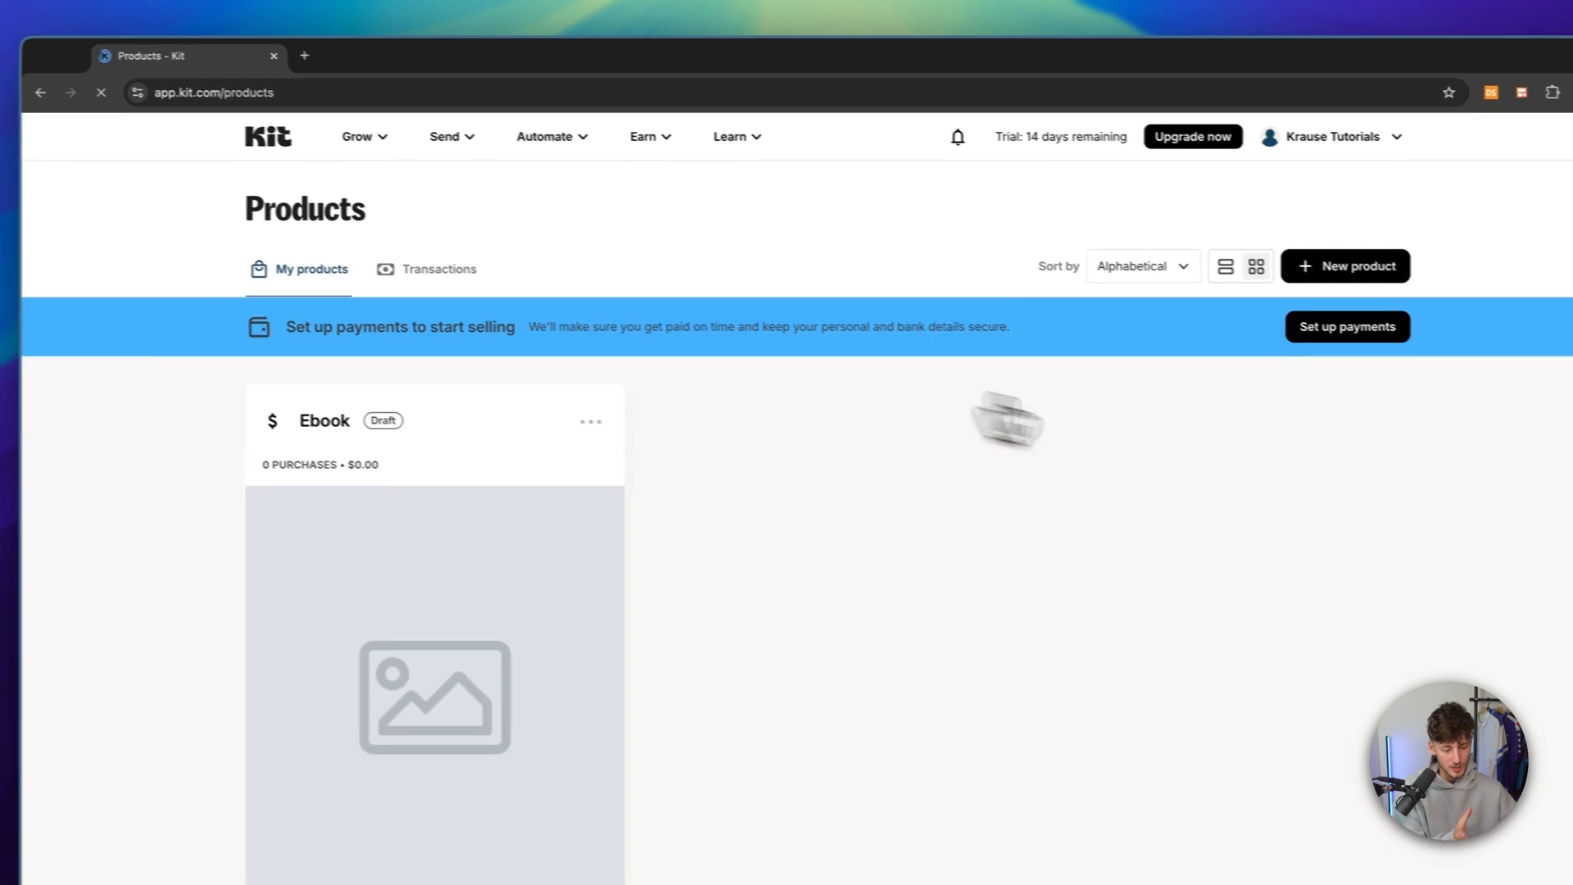
click(626, 136)
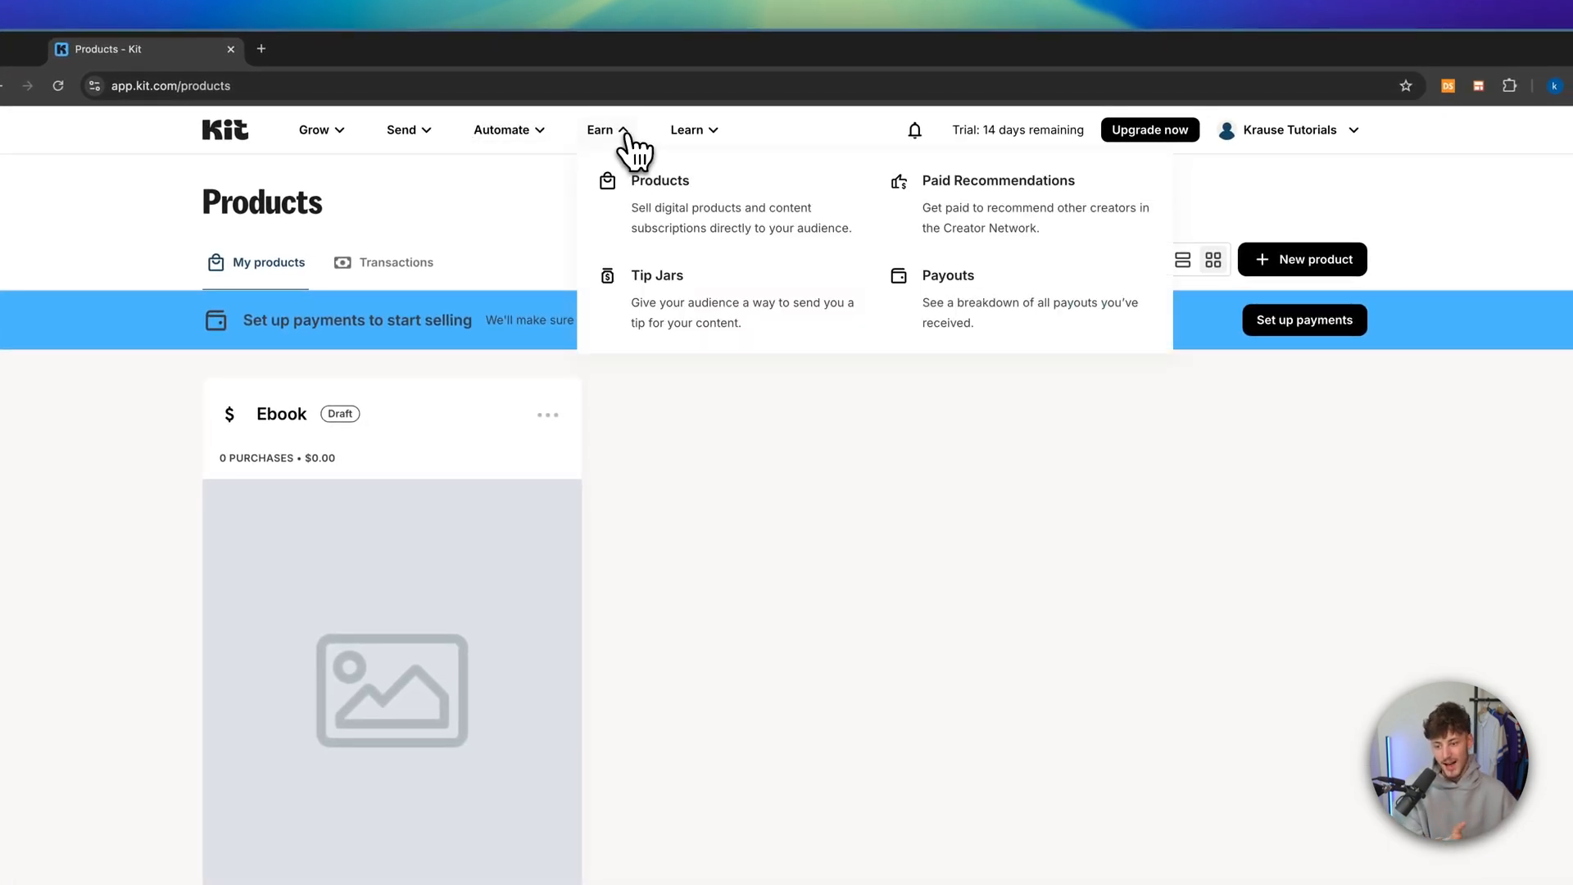
click(692, 299)
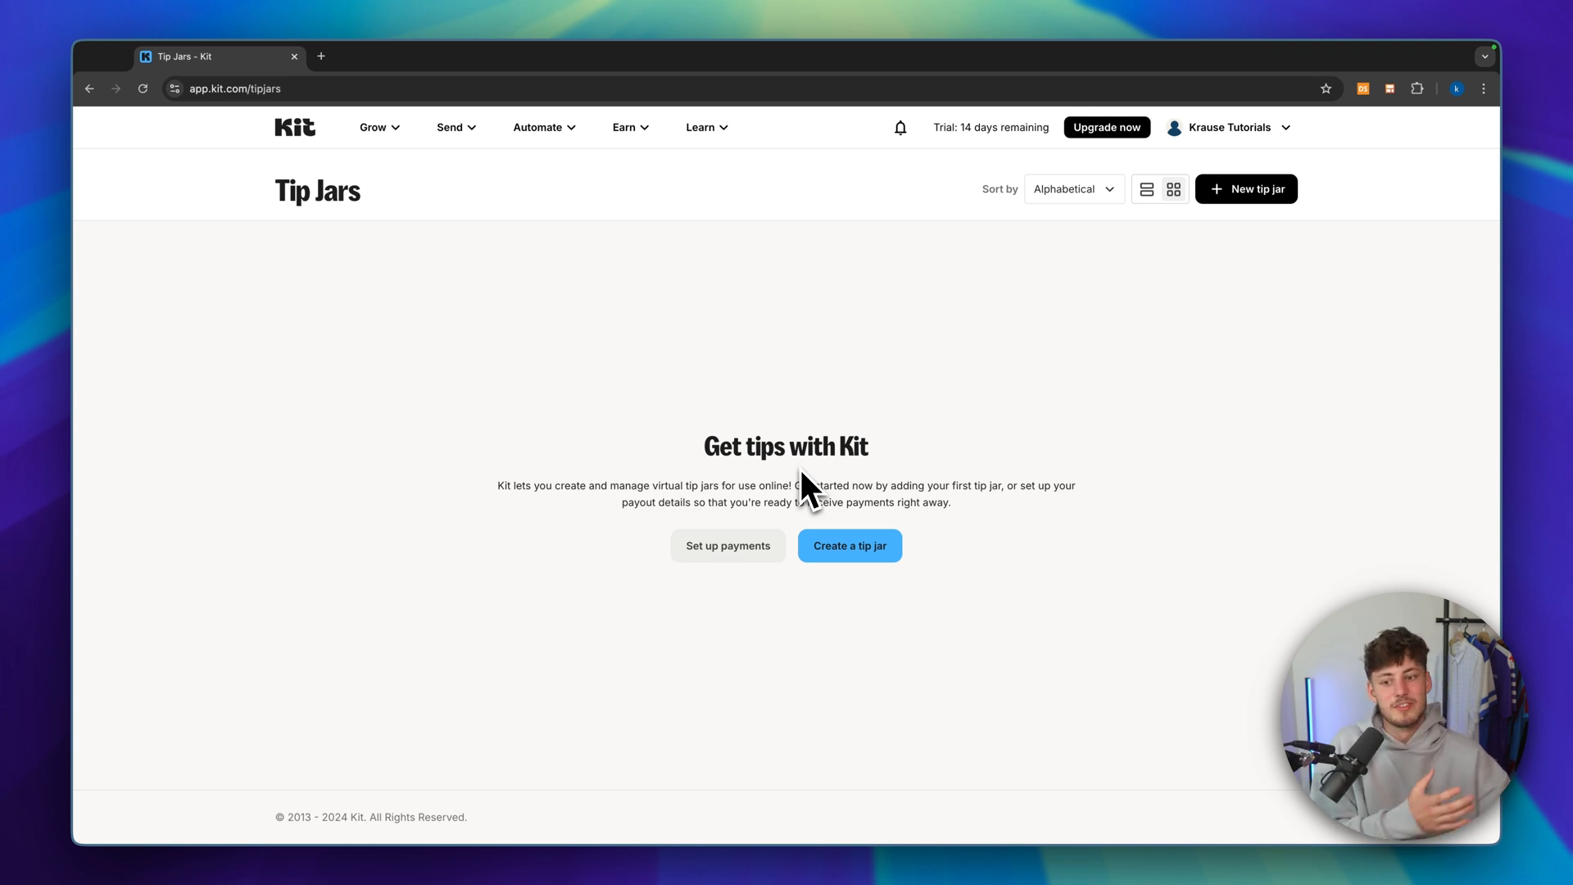
Open Paid Recommendations and set the calculator's monthly new subscribers to 1000
click(624, 127)
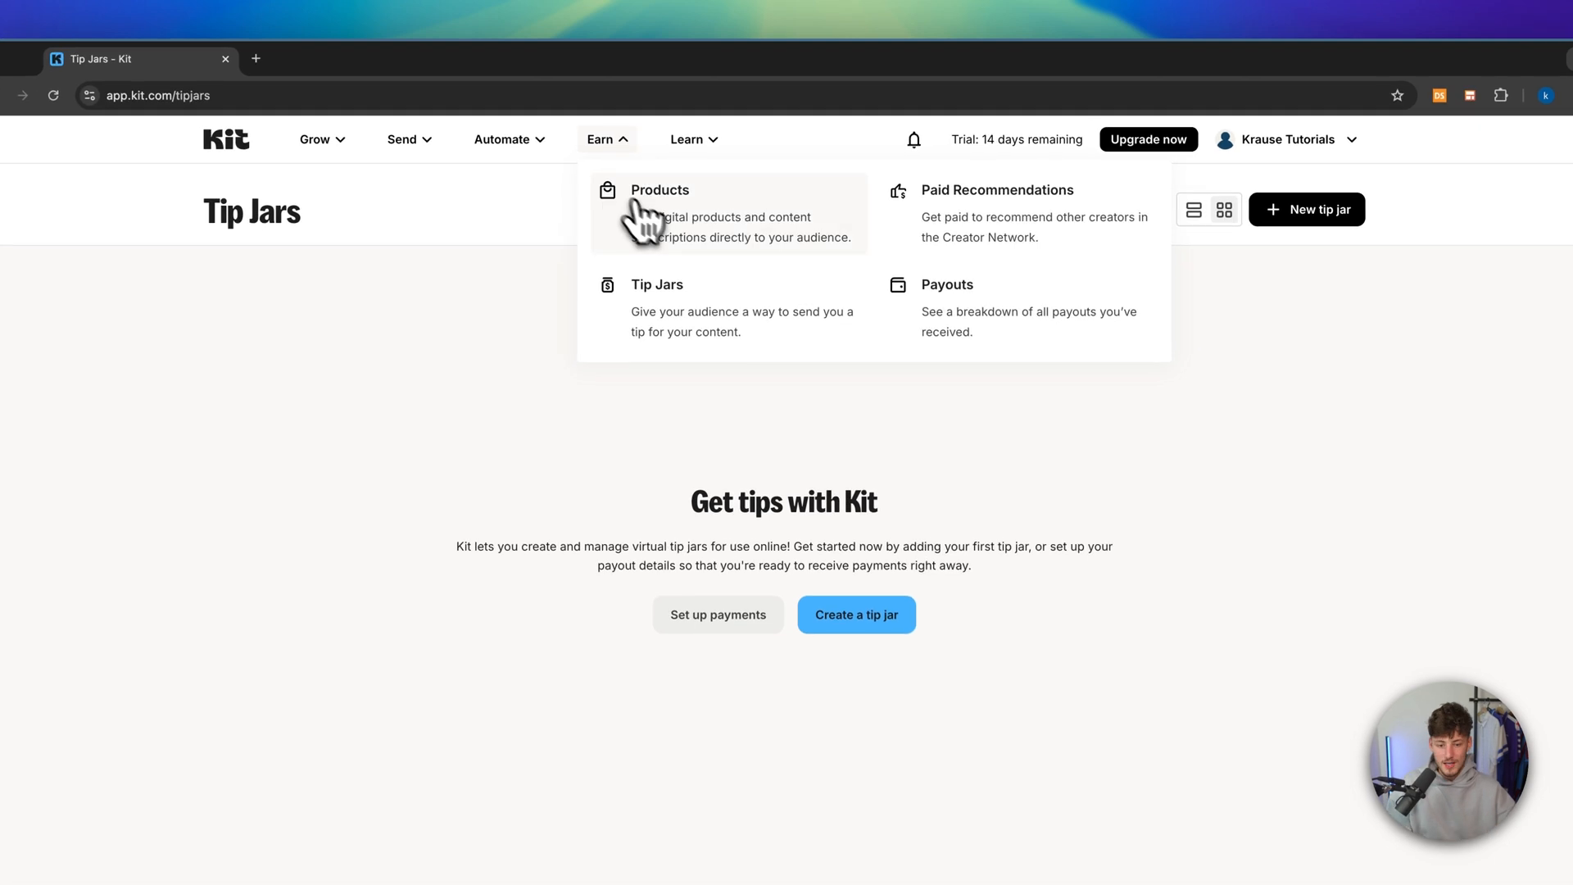
click(975, 228)
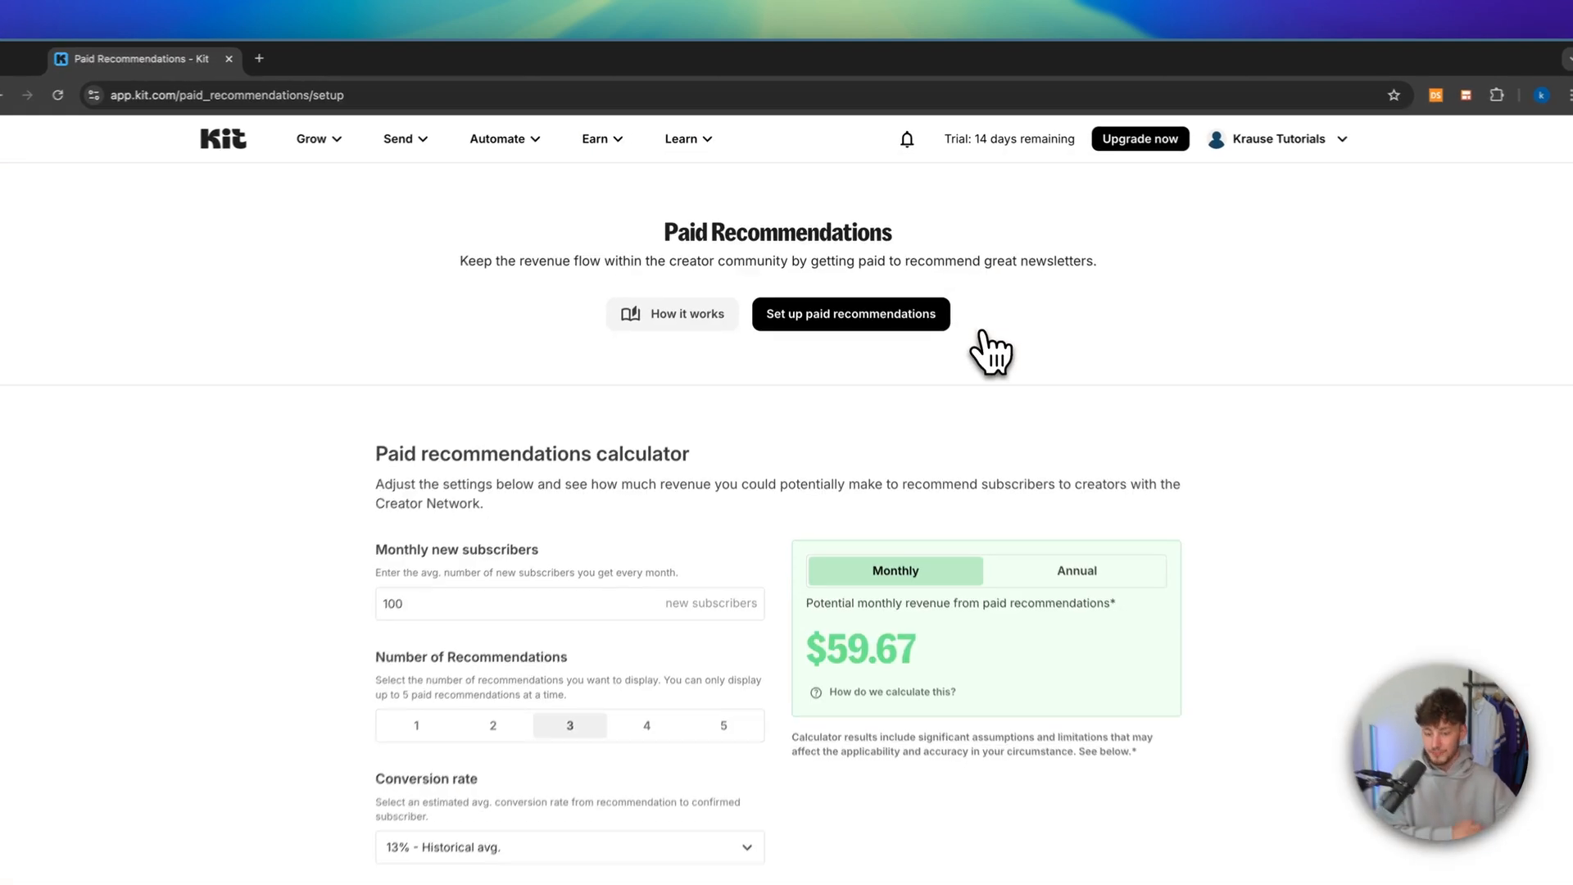
scroll(901, 394, down, 2)
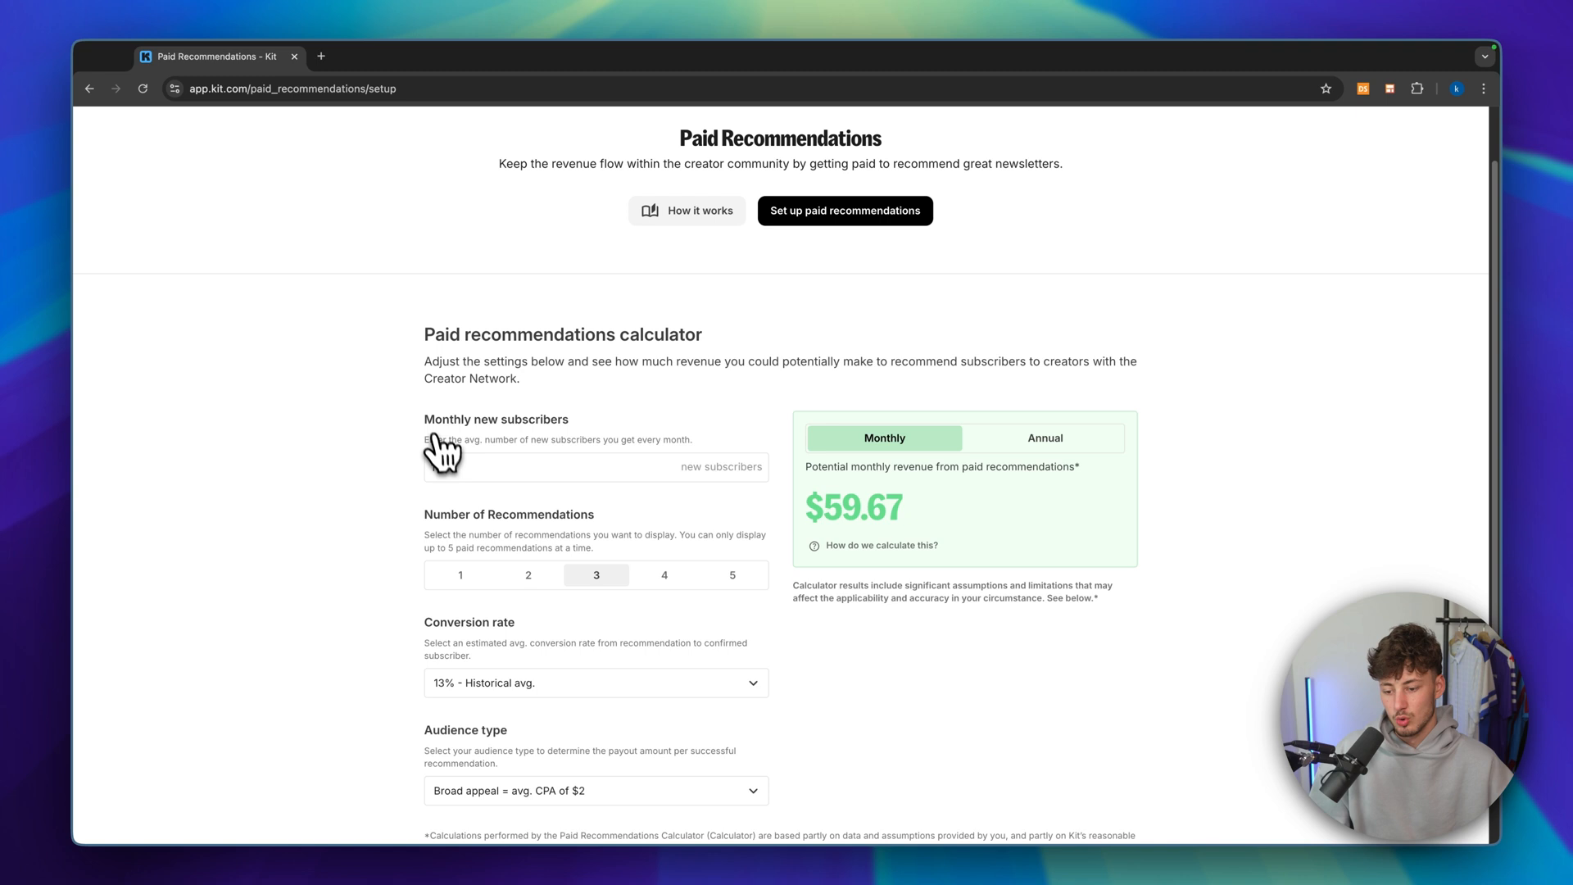
drag(427, 421, 558, 434)
click(669, 424)
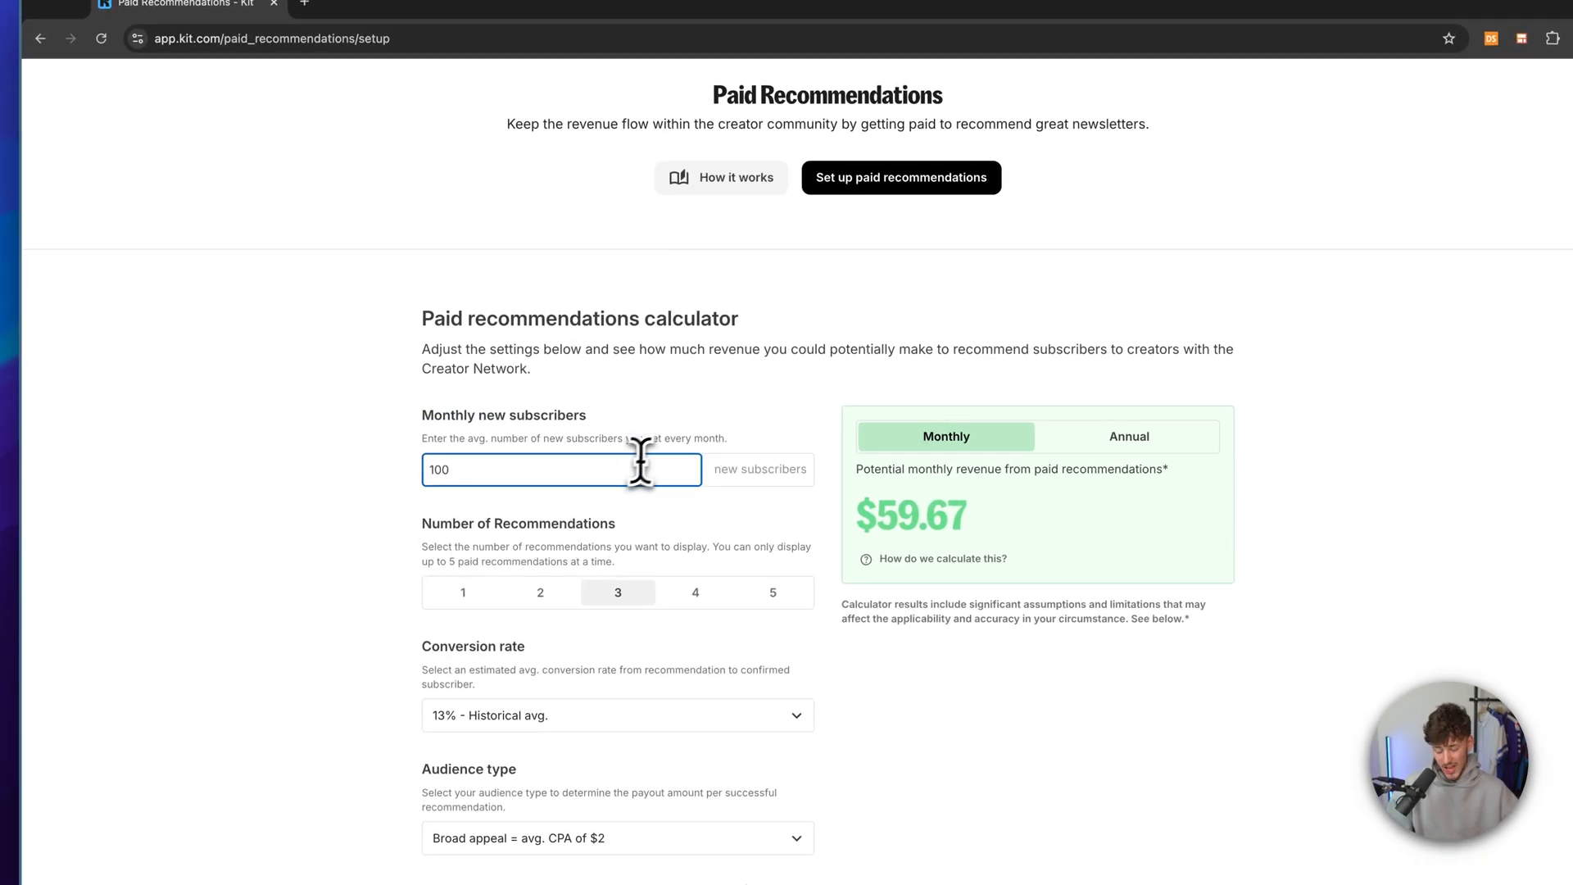
key(BackSpace)
key(BackSpace)
key(BackSpace)
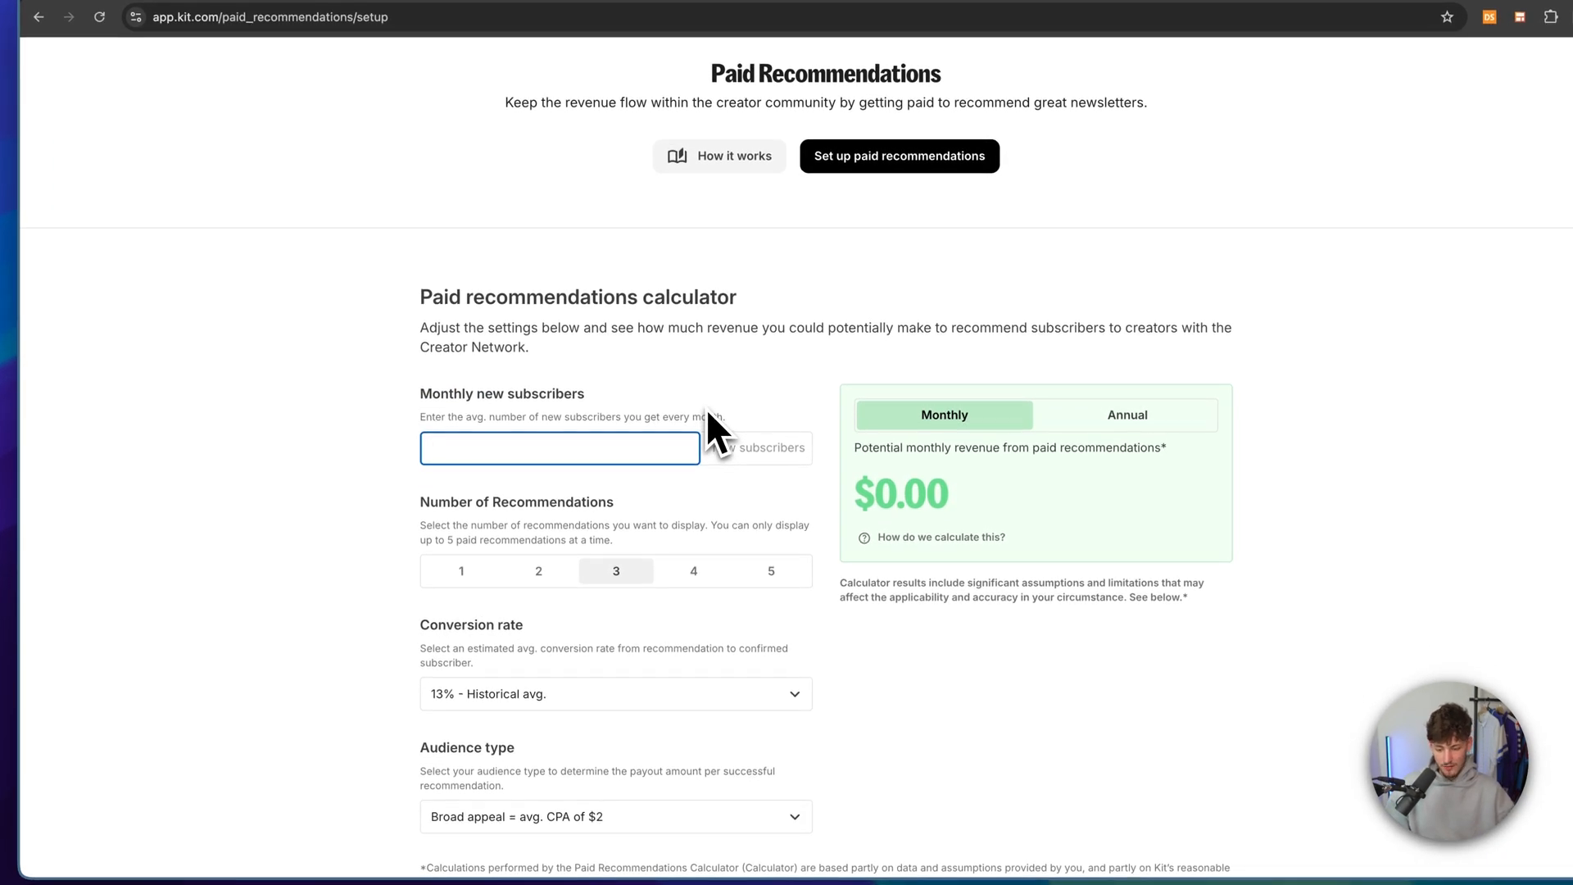
text(1000)
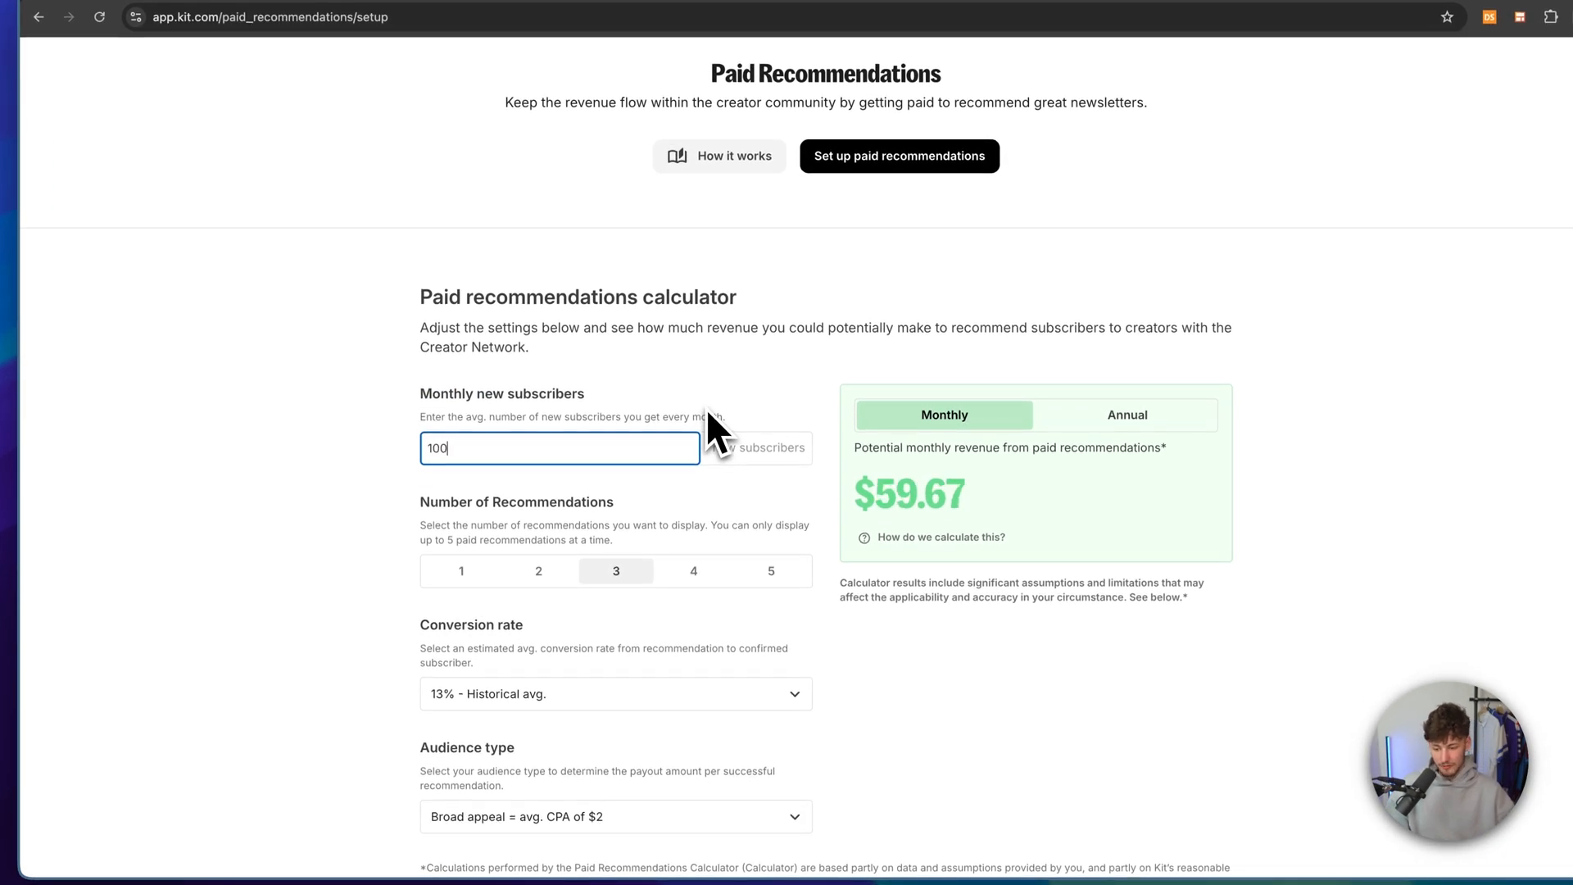
click(738, 385)
Set the calculator's conversion rate to 8% - Conservative avg. and view the available audience types
scroll(492, 410, down, 2)
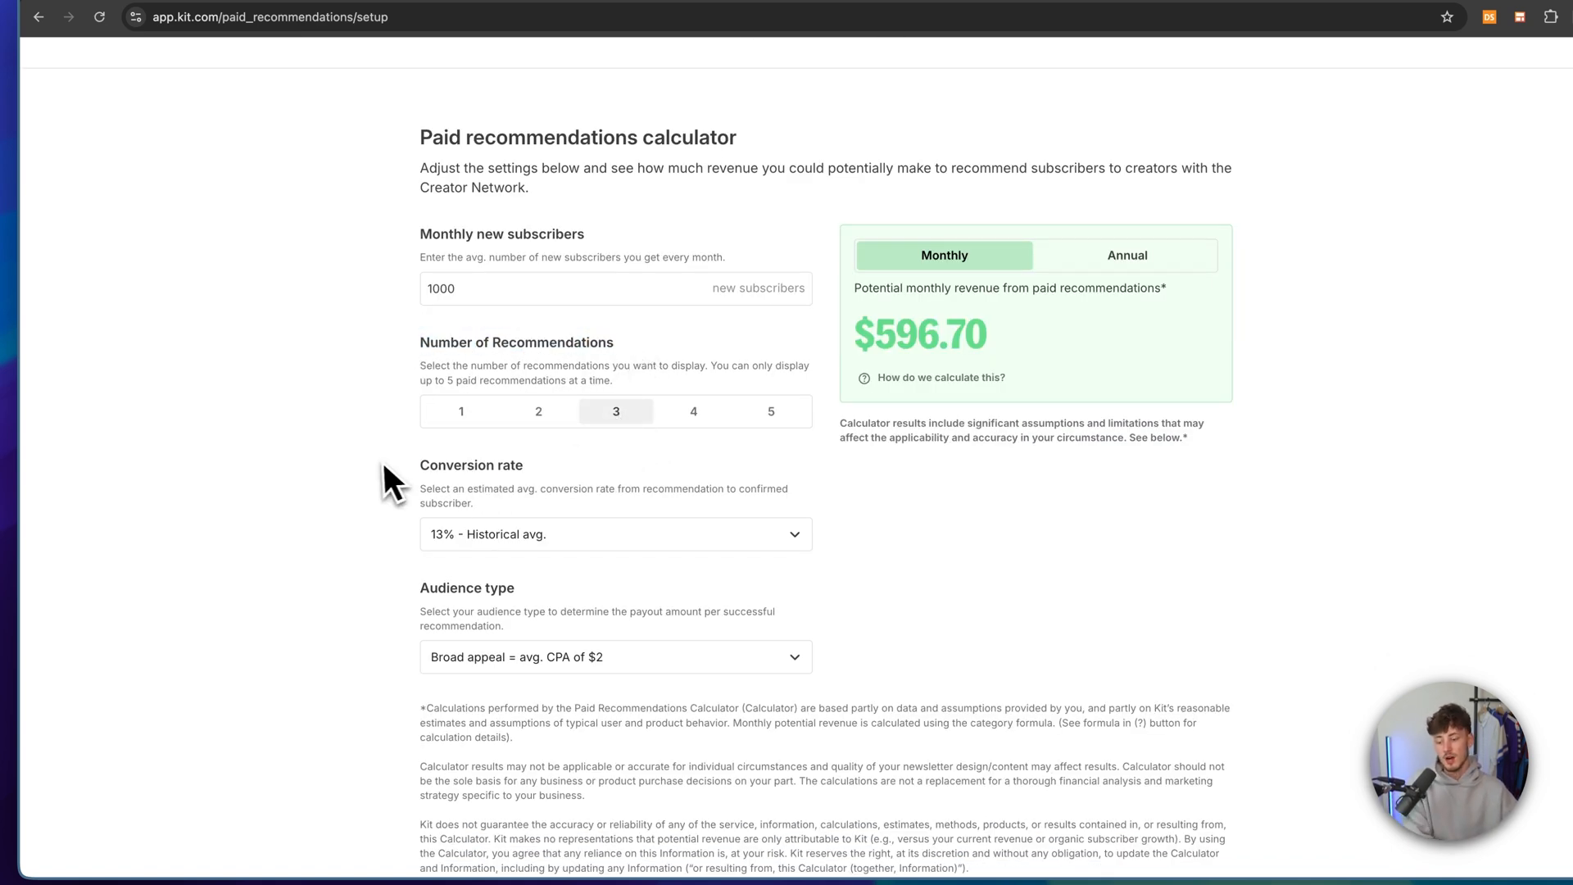
click(626, 533)
scroll(626, 529, down, 1)
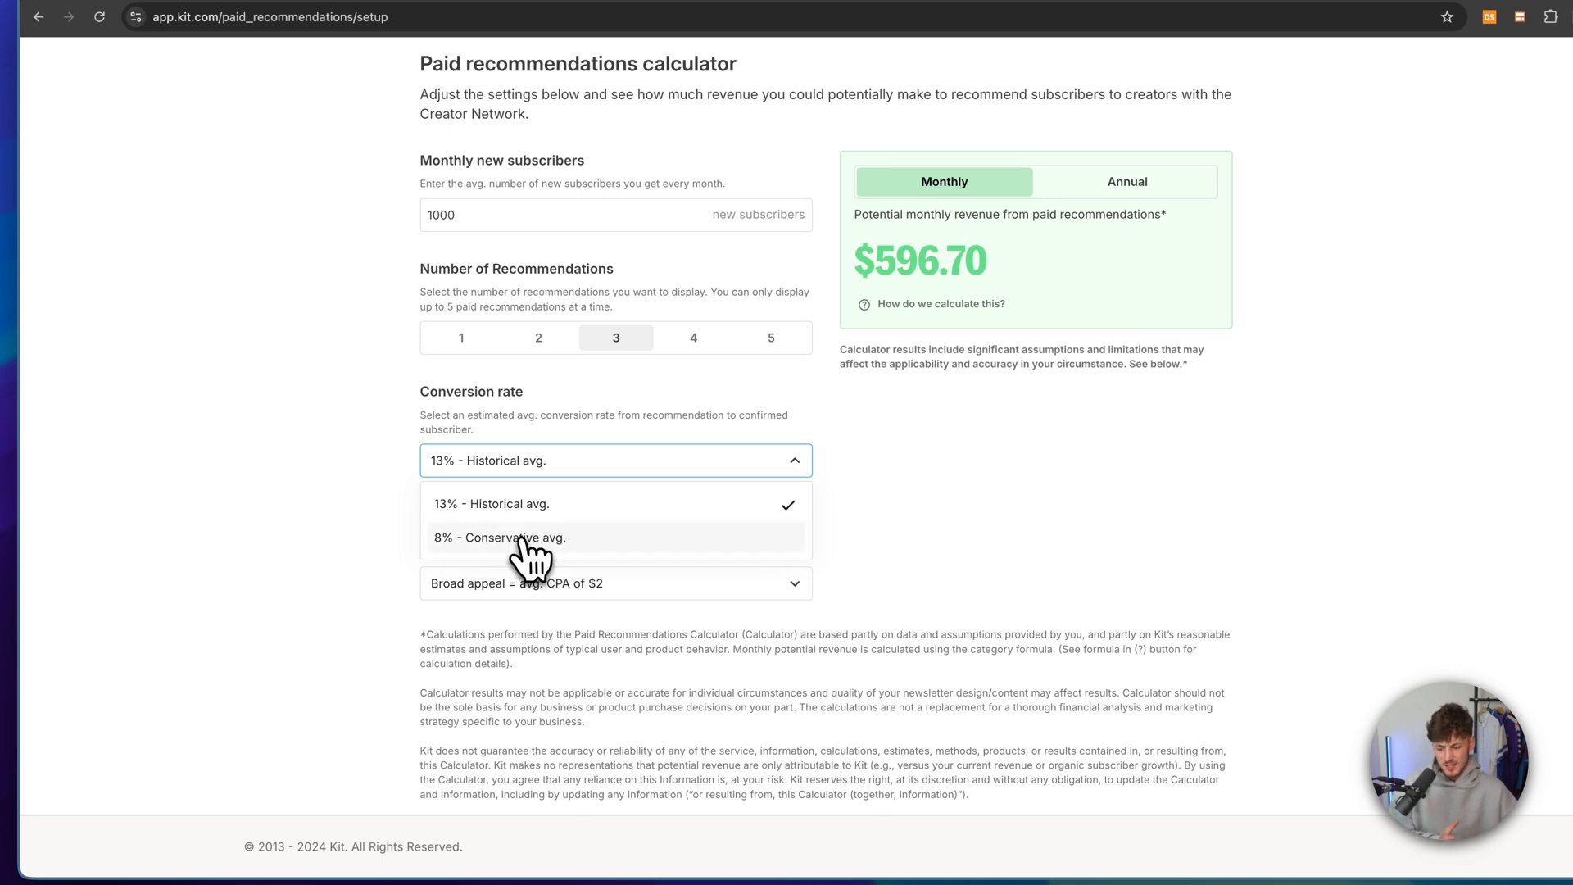
click(525, 539)
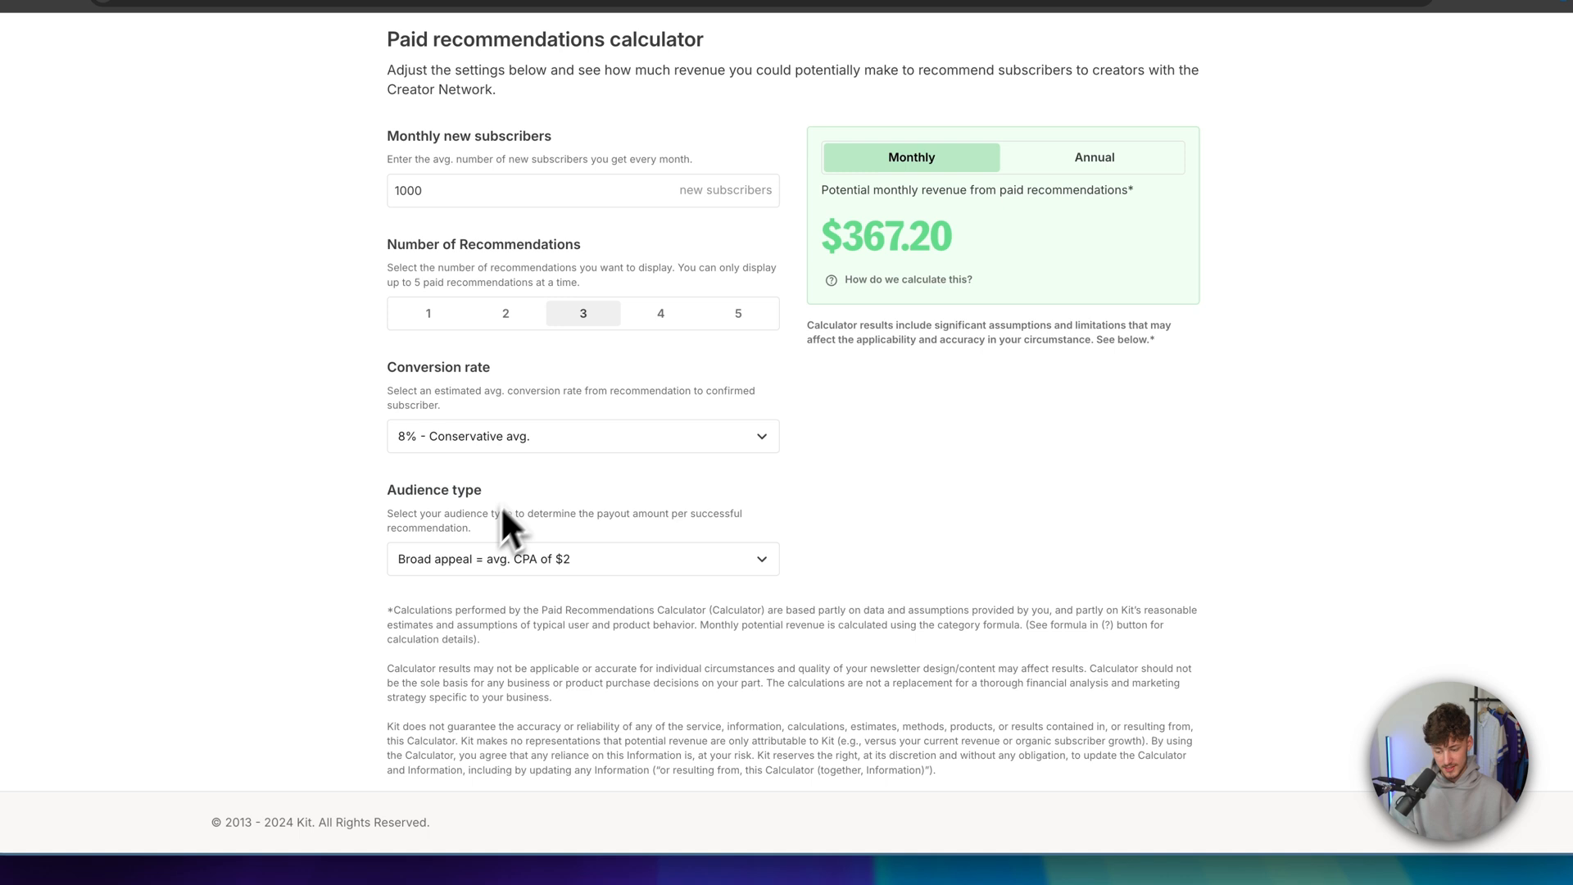
click(513, 581)
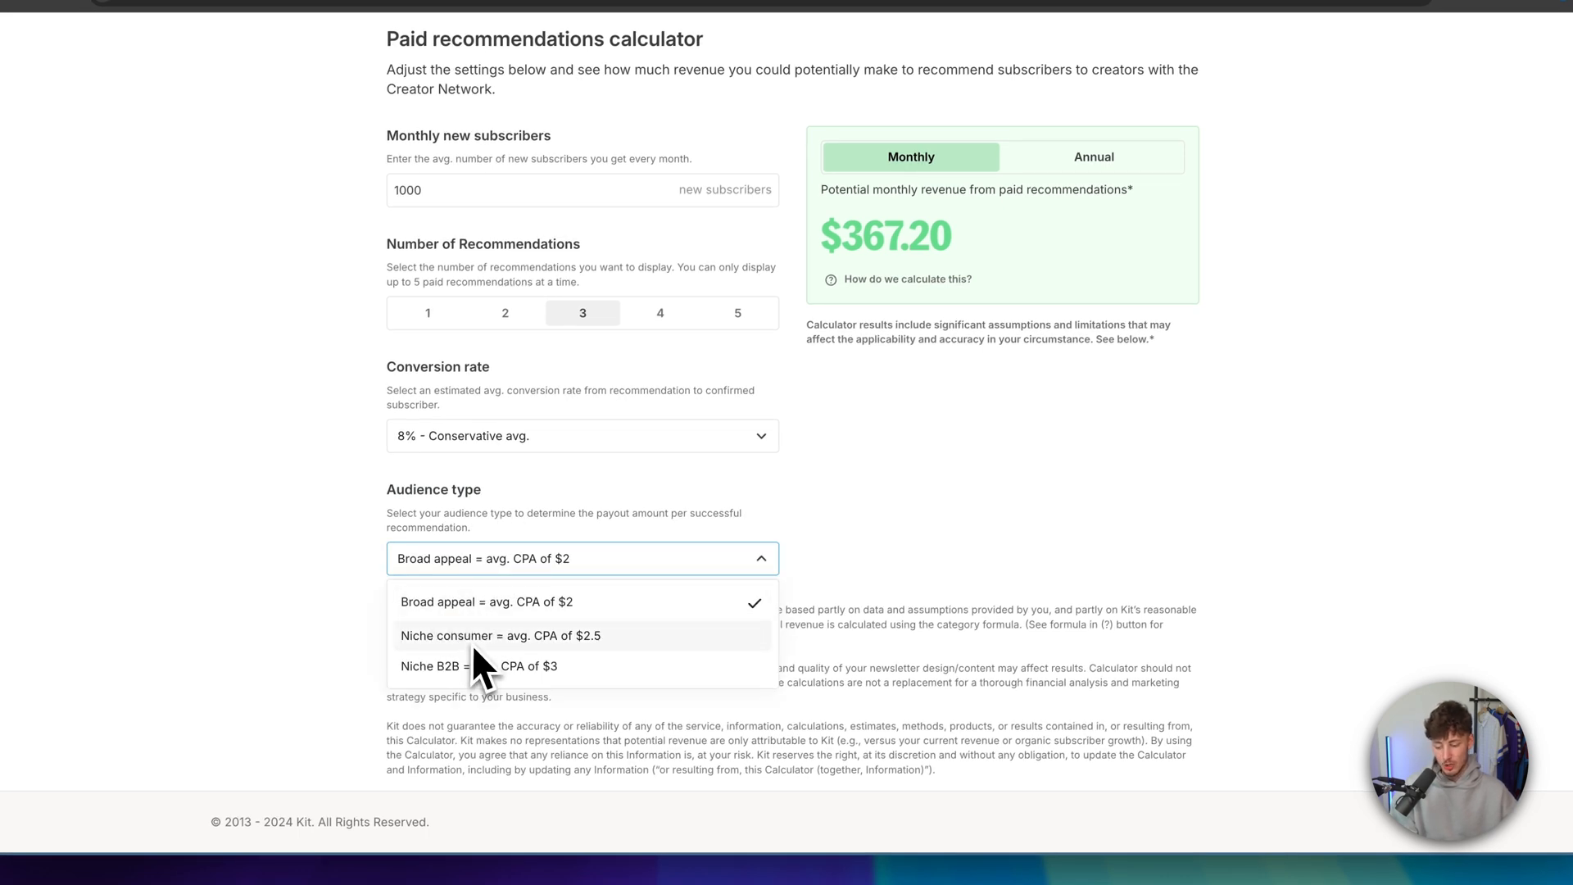
click(1088, 583)
Examine the calculator's inputs and the potential monthly revenue from paid recommendations
scroll(1082, 597, up, 4)
scroll(1078, 593, down, 1)
scroll(960, 498, down, 2)
drag(435, 361, 389, 359)
click(388, 359)
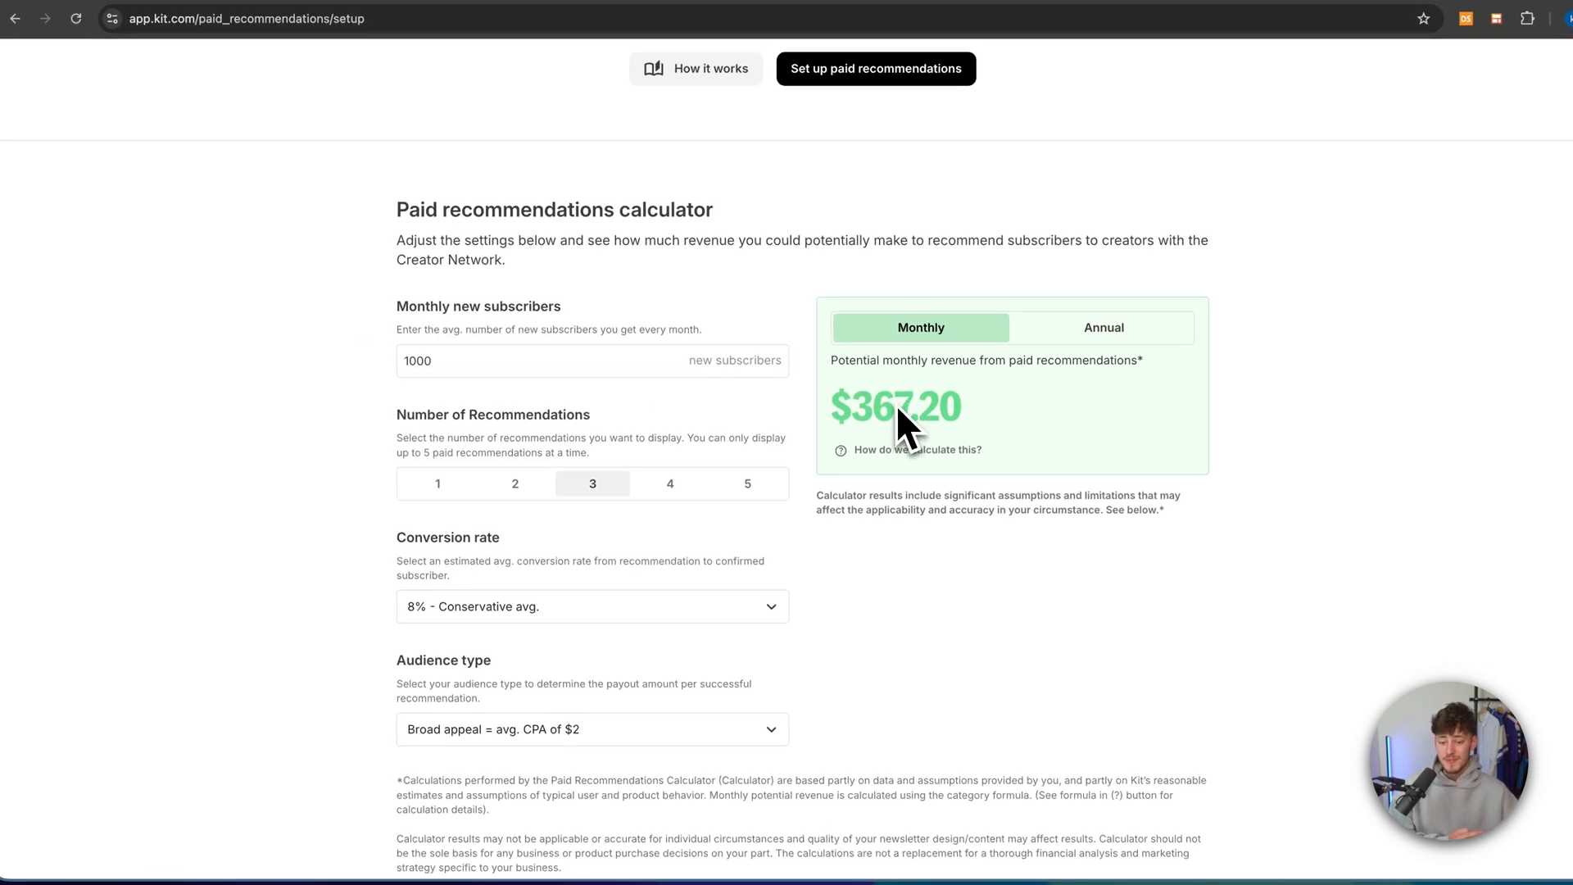
scroll(897, 404, up, 4)
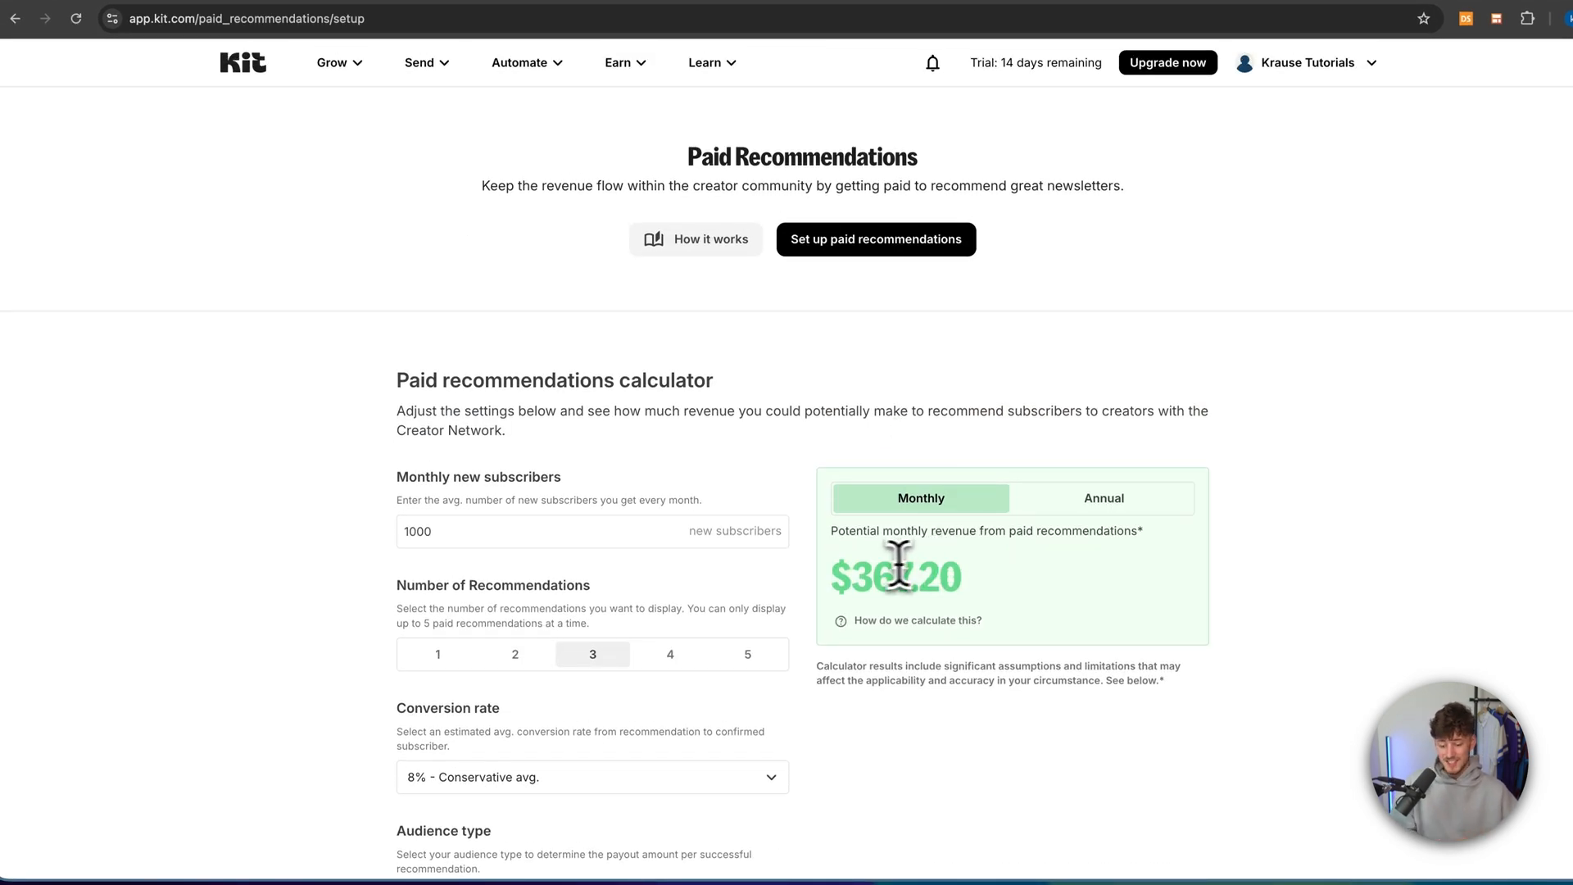
drag(834, 572, 981, 578)
click(988, 574)
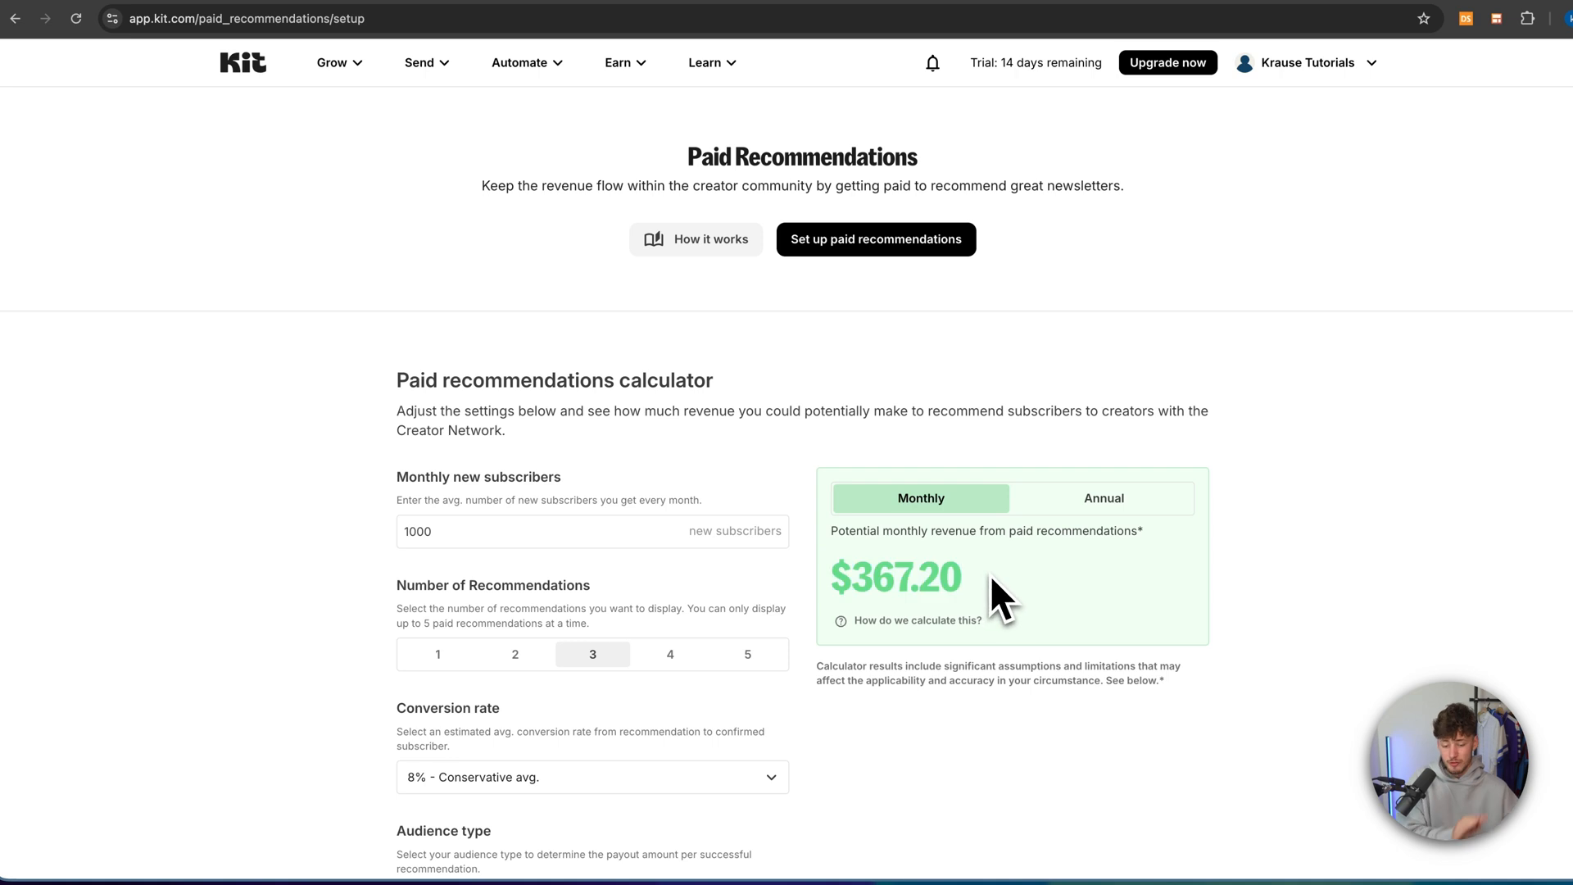
Set the conversion rate to 13% - Historical avg. and the audience type to Niche B2B = avg. CPA of $3
scroll(993, 573, down, 2)
scroll(993, 573, down, 5)
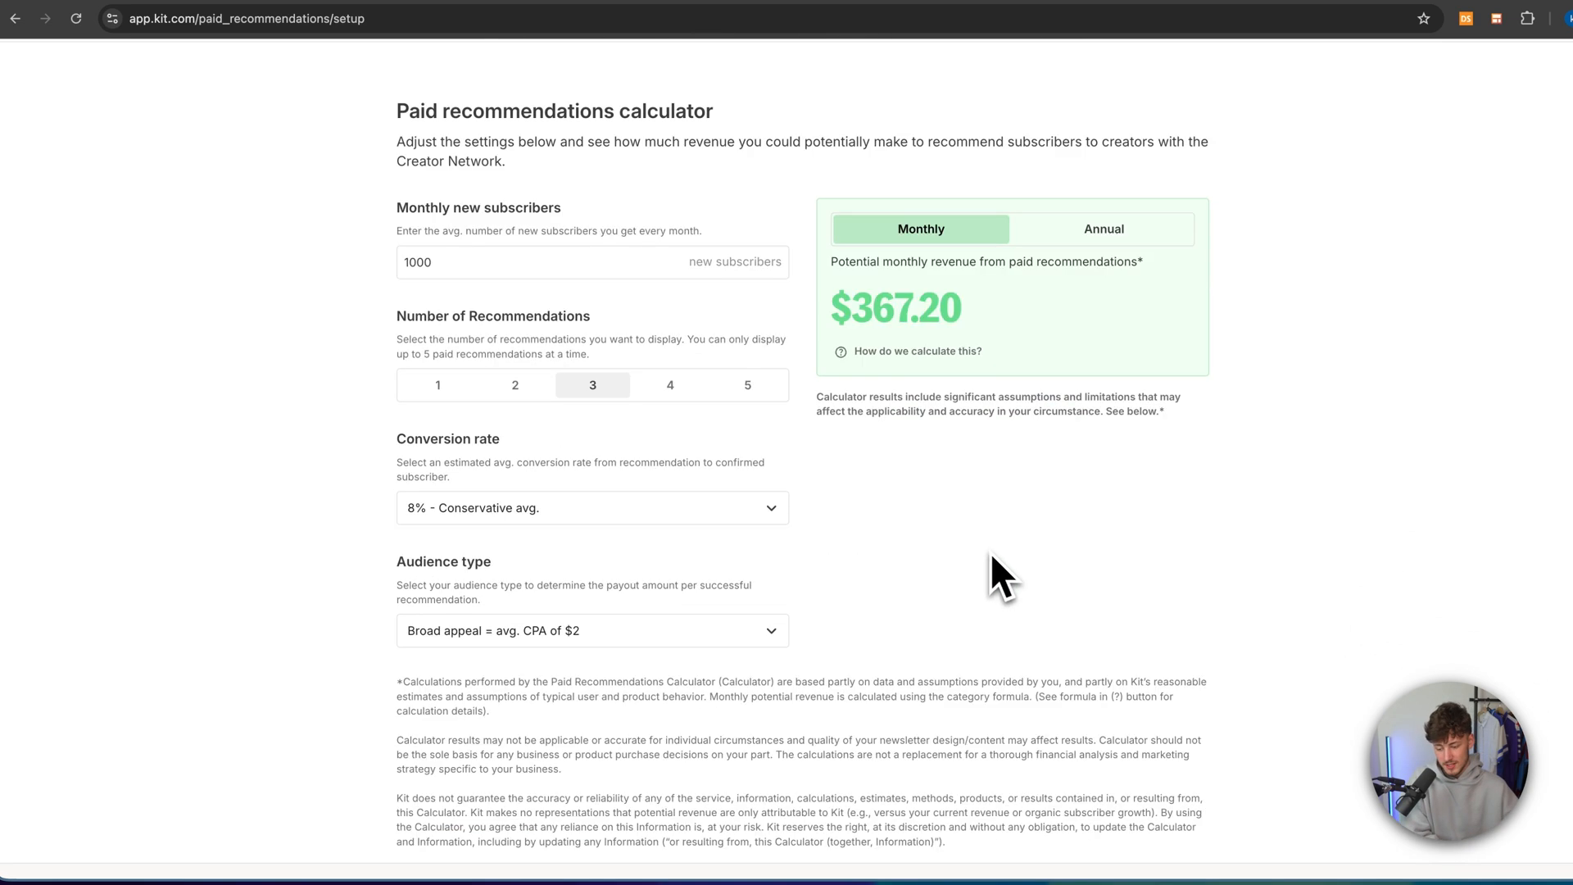
click(455, 467)
click(462, 505)
click(524, 584)
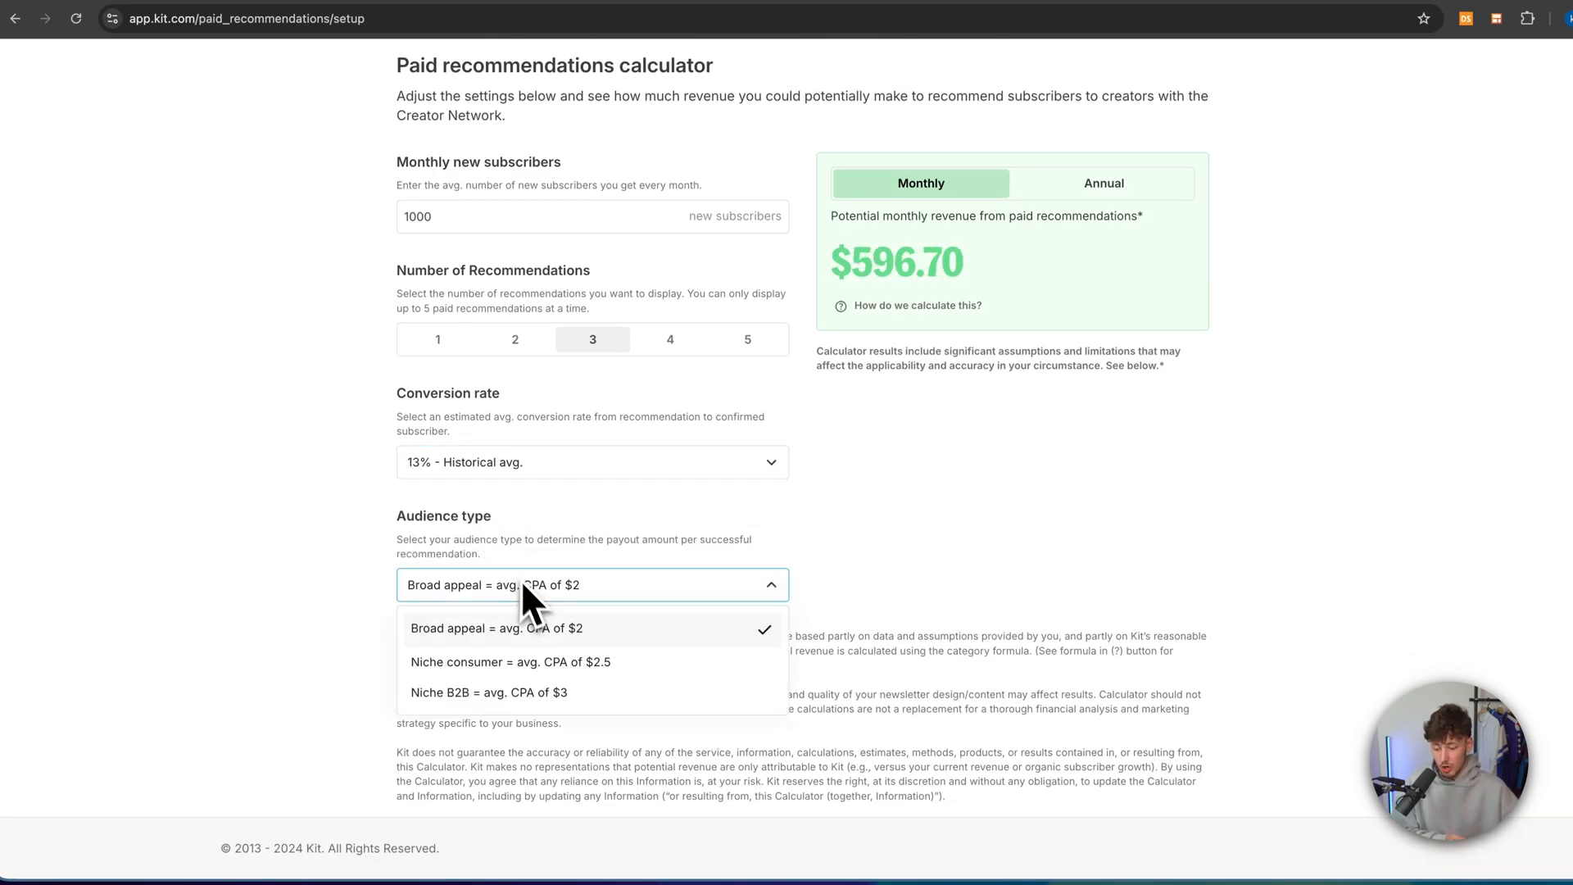
click(577, 696)
scroll(955, 544, up, 5)
scroll(758, 598, down, 3)
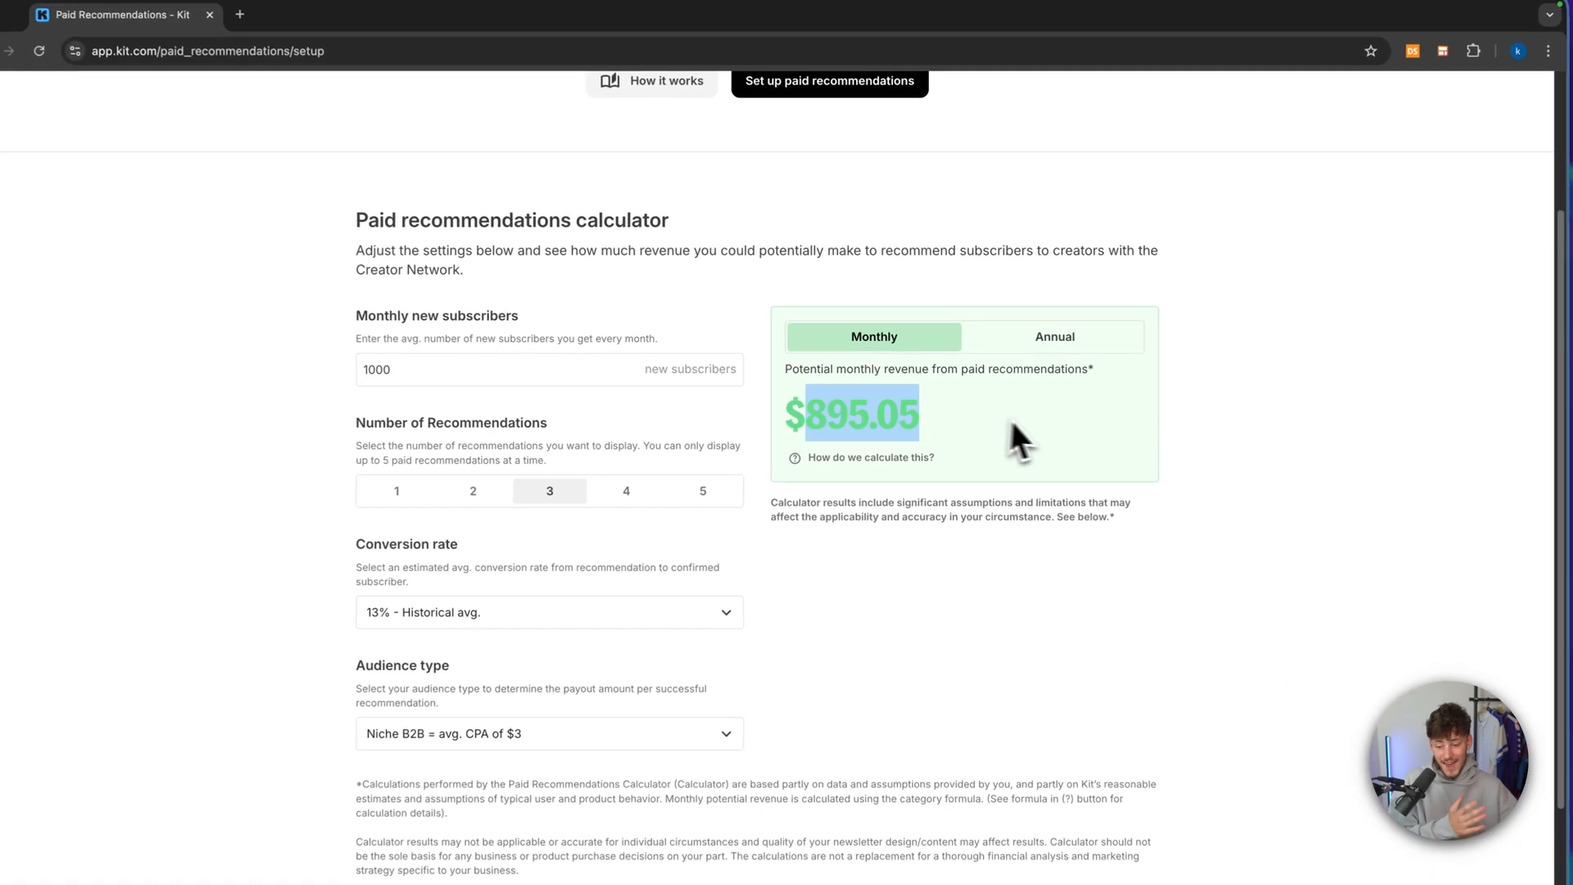
scroll(1014, 417, up, 4)
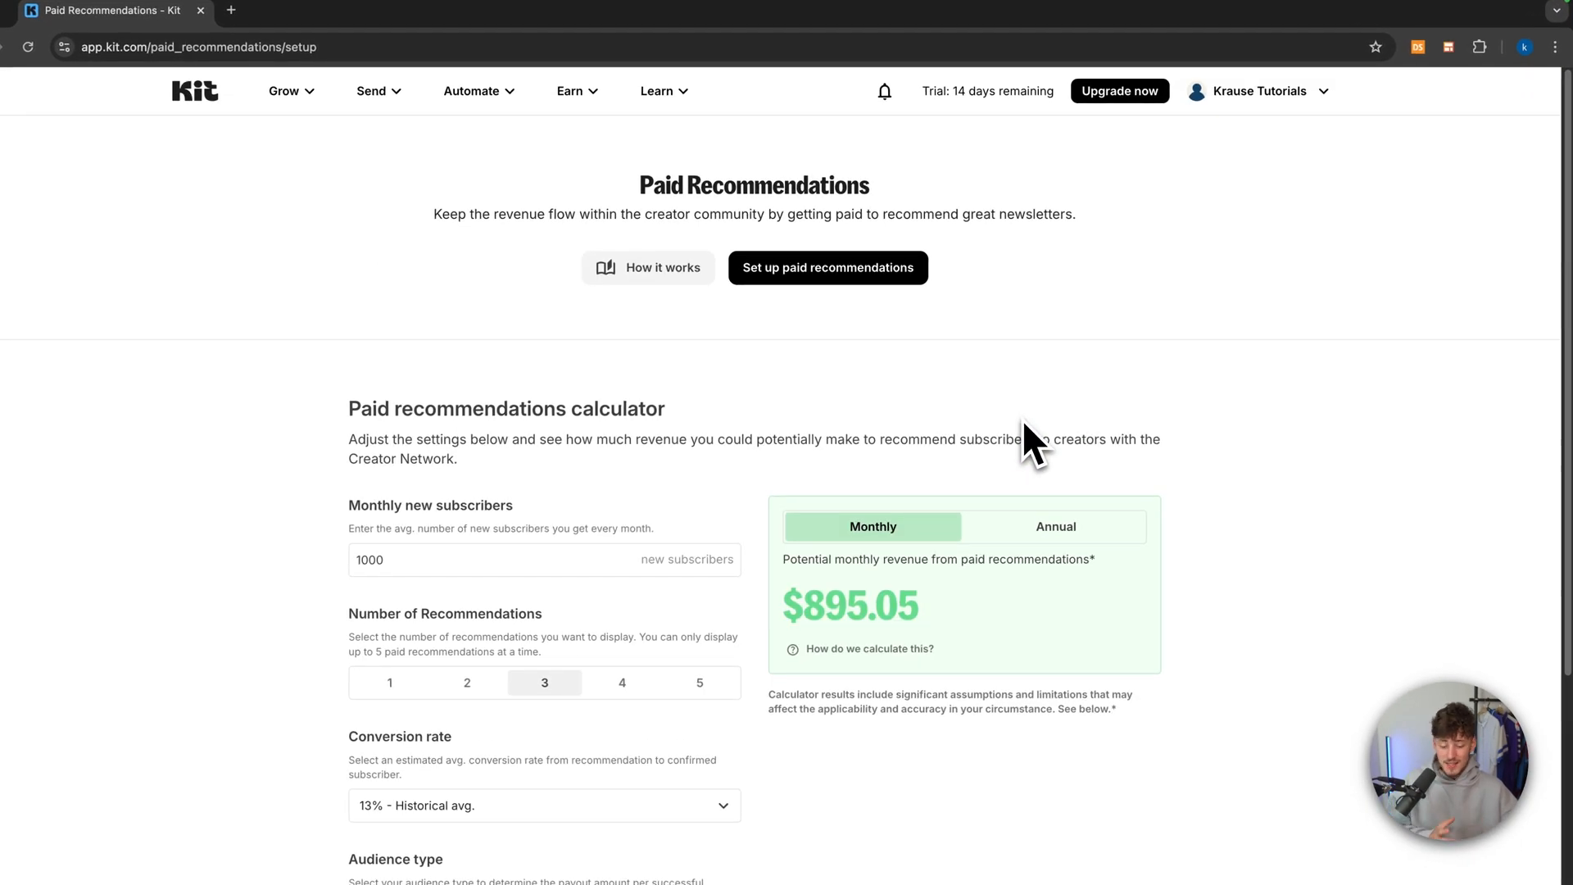